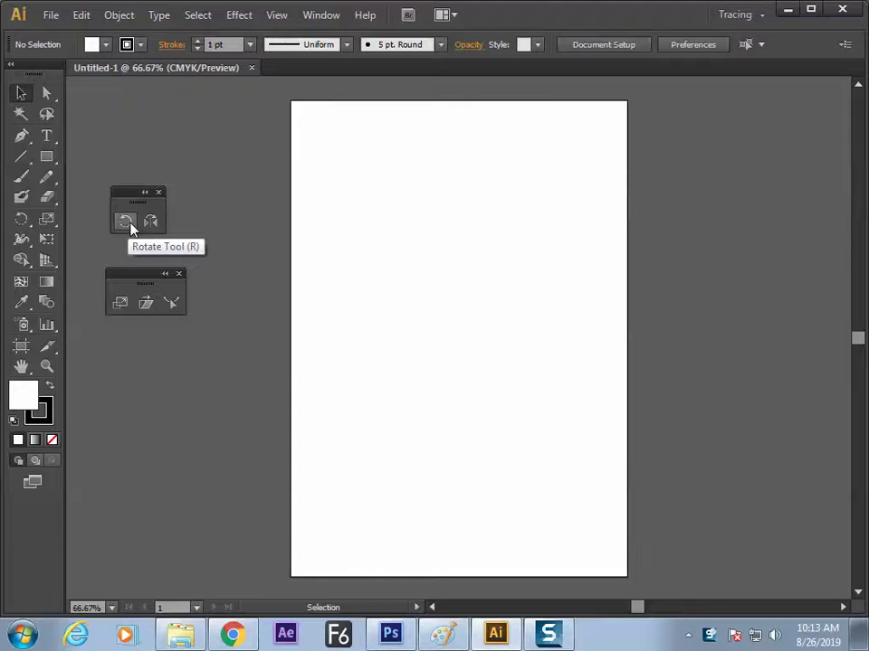
Step: Draw a tall rectangle in the upper-left part of the artboard and nudge it slightly to the right
click(47, 155)
drag(333, 197, 413, 318)
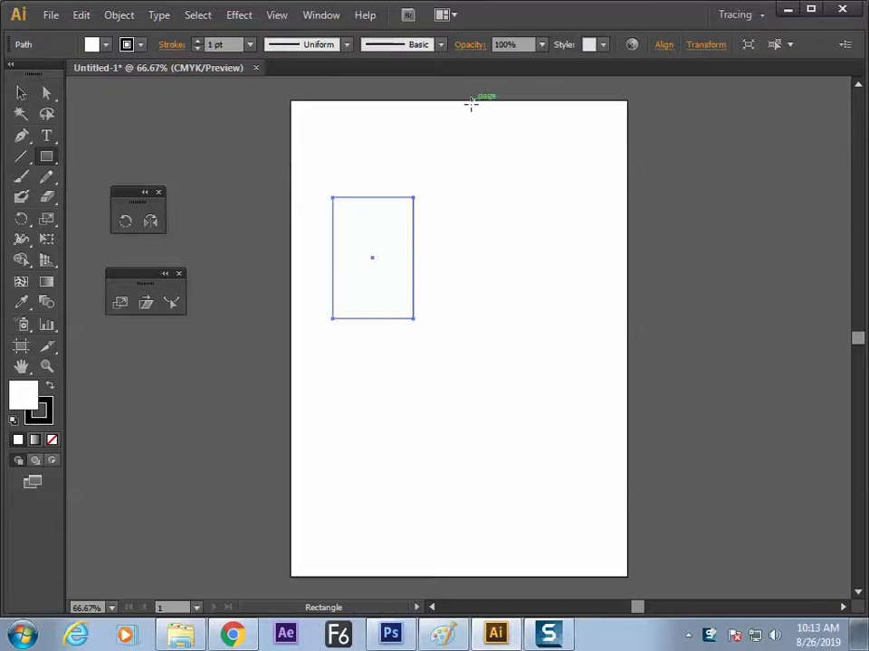
click(21, 93)
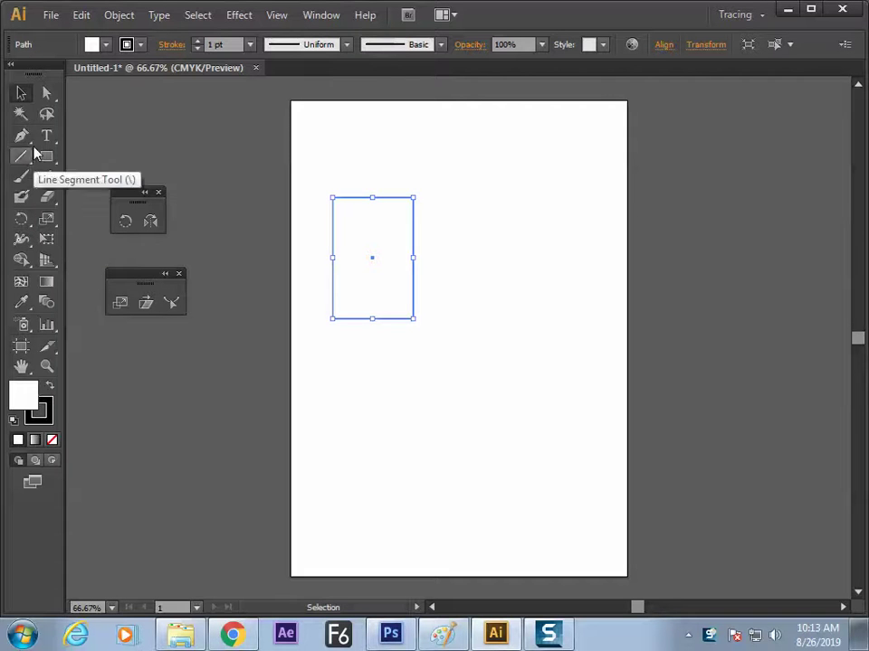
drag(345, 193, 349, 193)
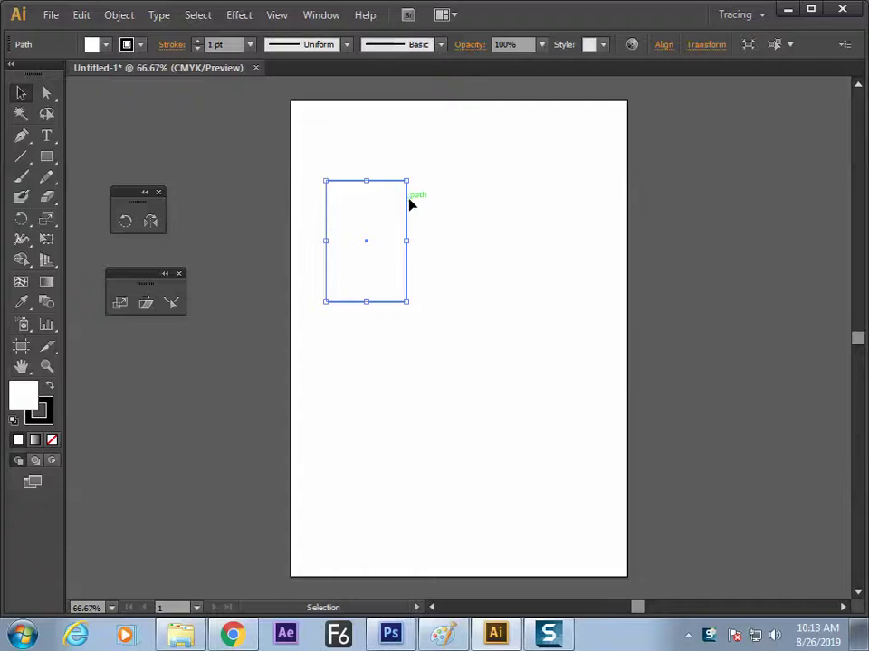
drag(408, 209, 419, 233)
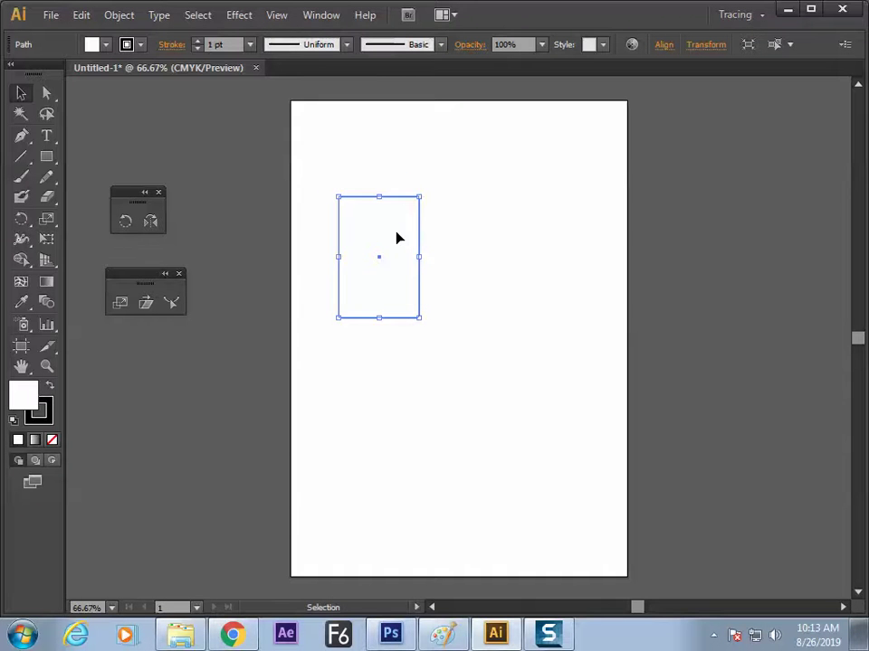
click(320, 16)
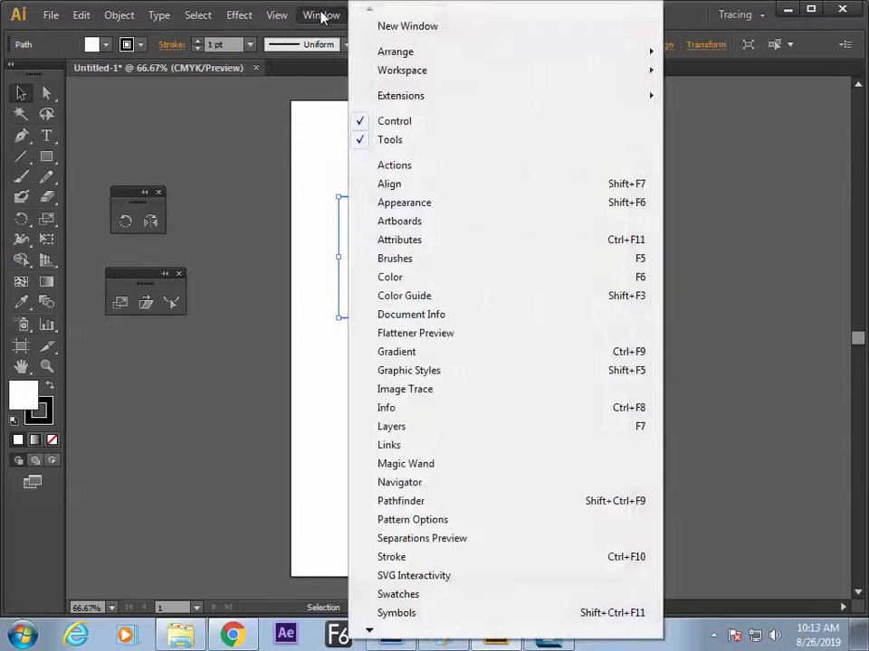
mouse_move(239, 16)
mouse_move(309, 155)
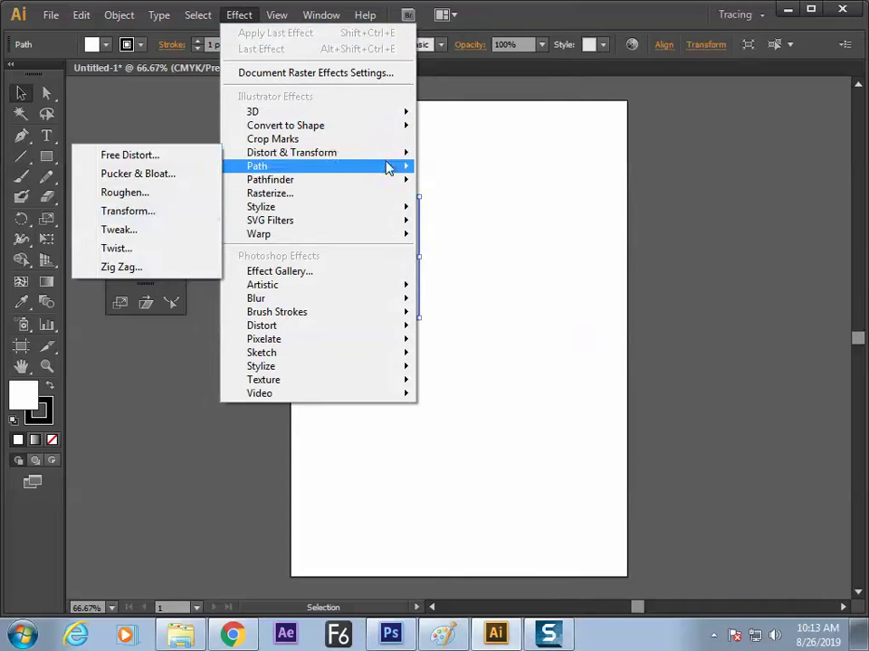
click(156, 218)
drag(629, 27, 587, 70)
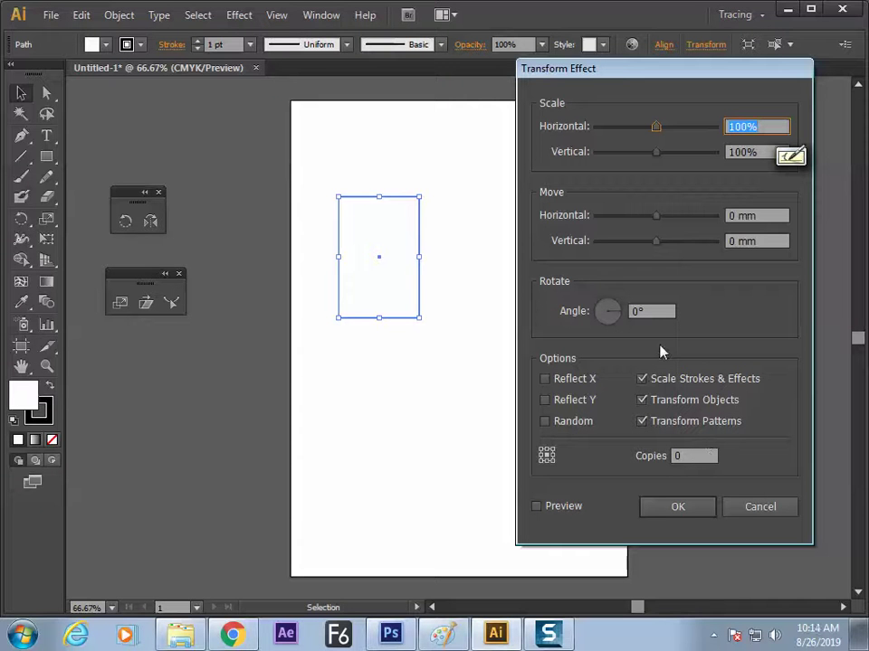
click(687, 456)
double_click(687, 456)
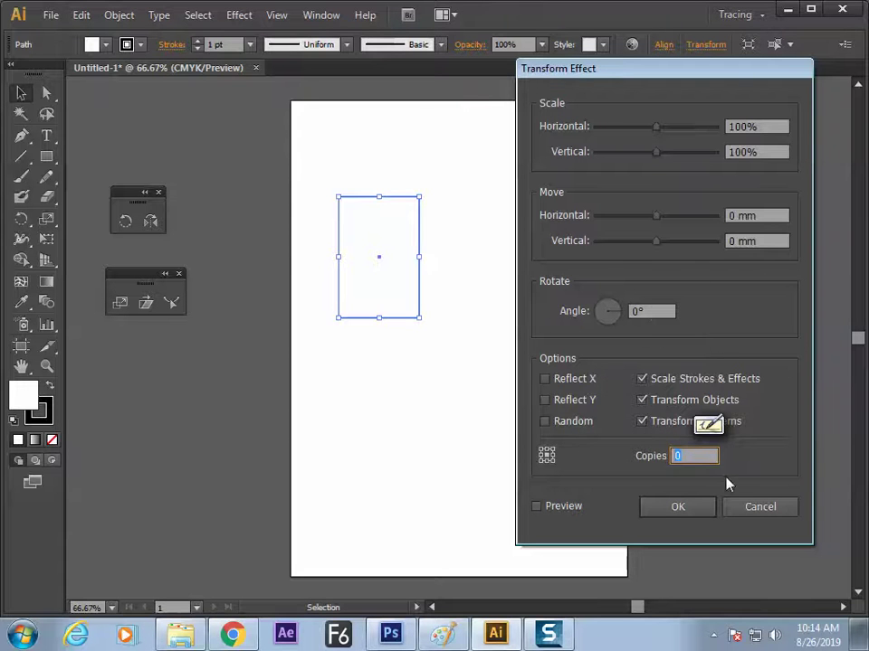
click(756, 508)
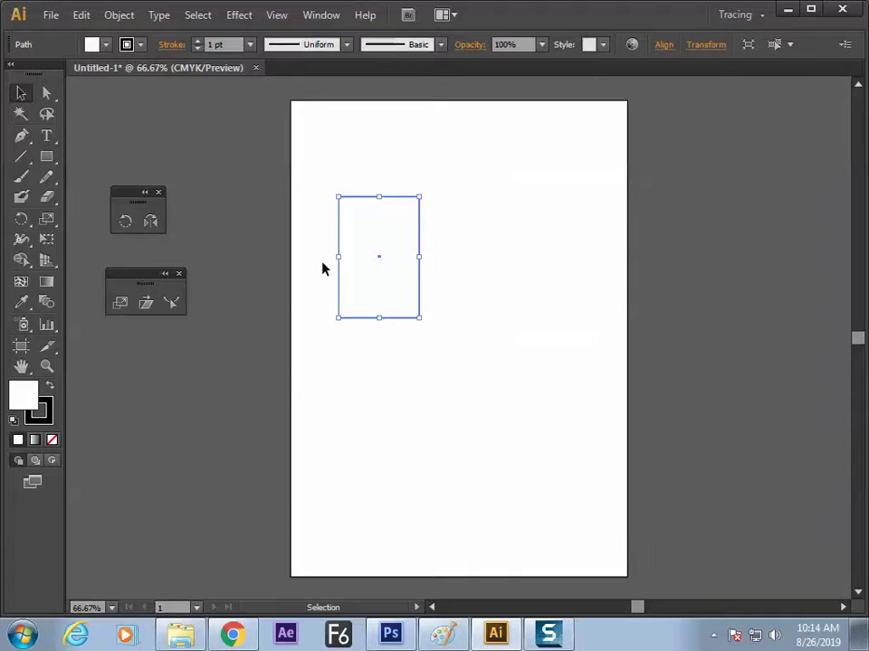
Step: Start a Distort & Transform Transform effect on the rectangle with a 15° rotation angle and the preview on
click(241, 15)
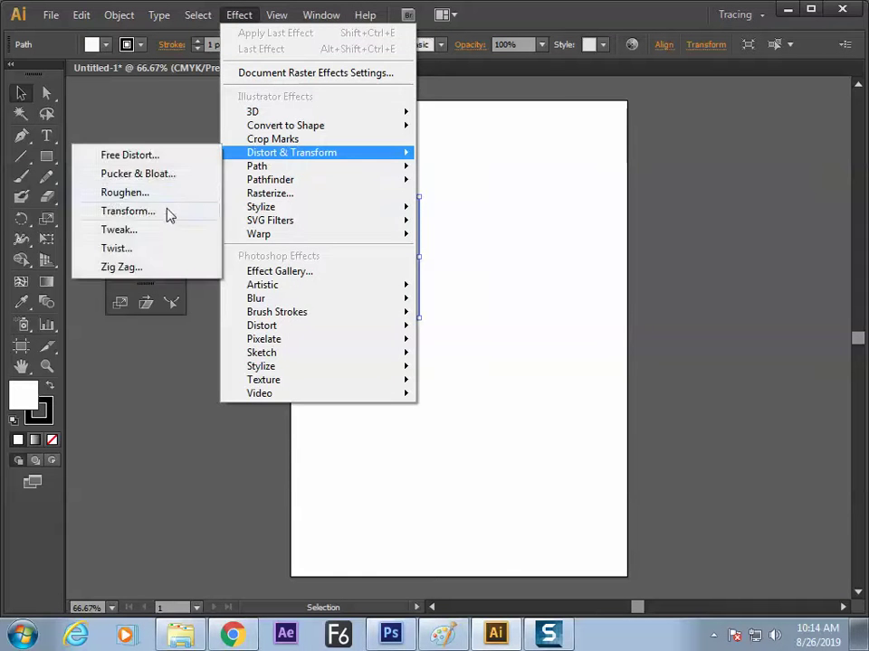
click(128, 211)
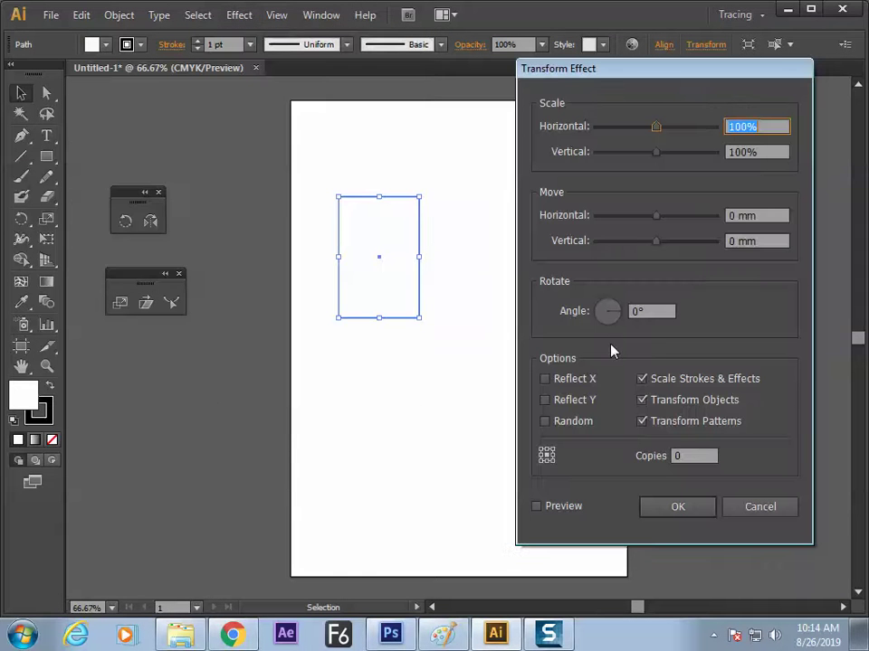
click(659, 315)
text(15)
key(Tab)
click(548, 508)
Step: Try different copy counts for the rotated rectangle in the Transform effect, ending with 7 copies
click(681, 458)
text(14)
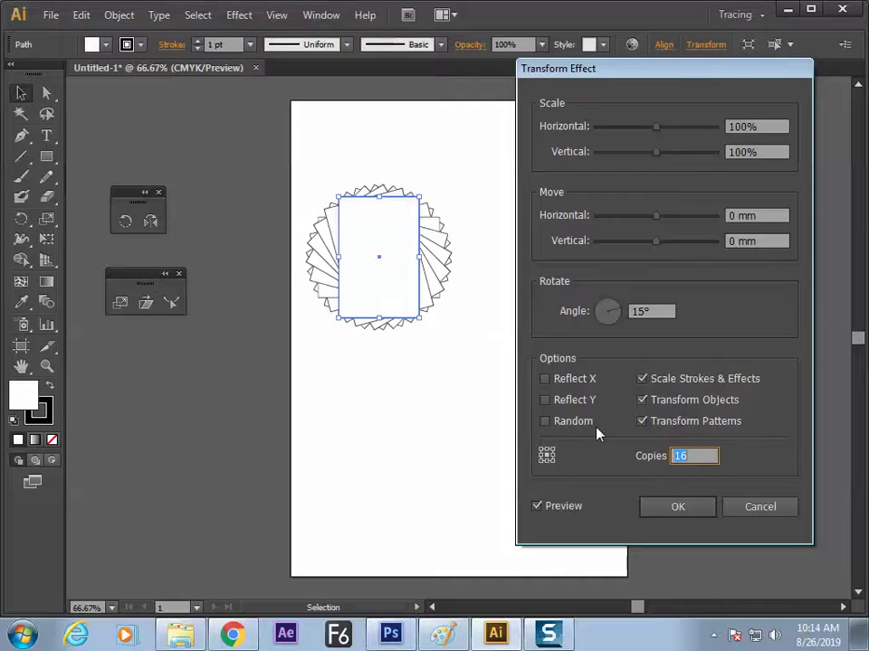
text(10204)
key(Up)
key(Up)
key(Up)
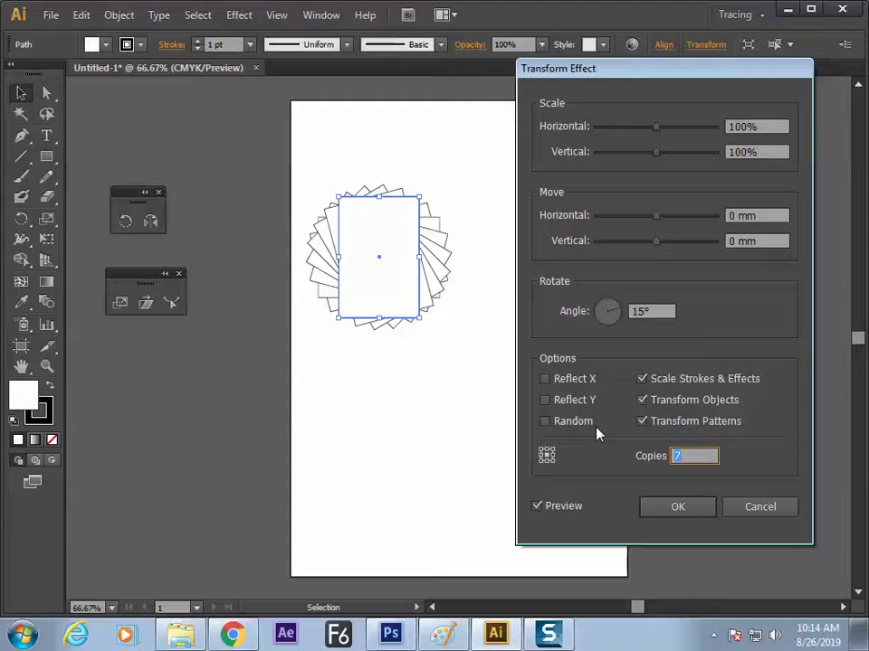
Step: Switch to Paint, close brush 2.jpg and open a new blank Paint canvas
click(442, 634)
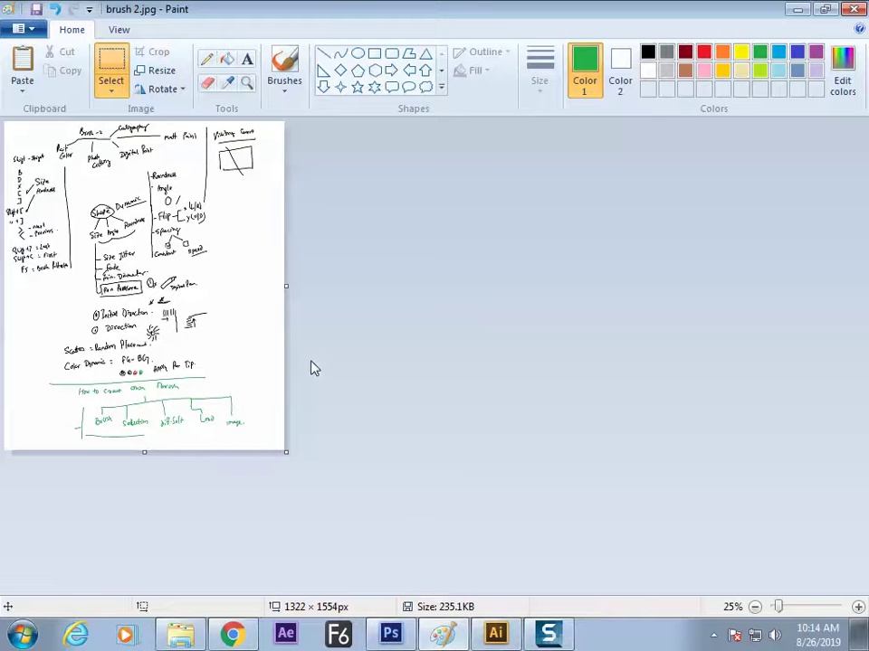
click(854, 10)
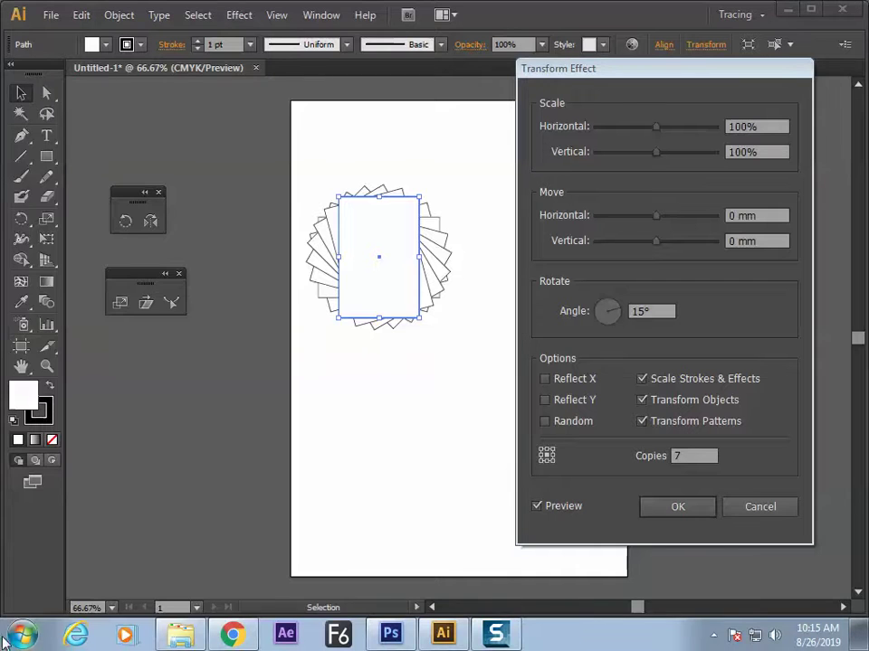
click(22, 633)
click(78, 239)
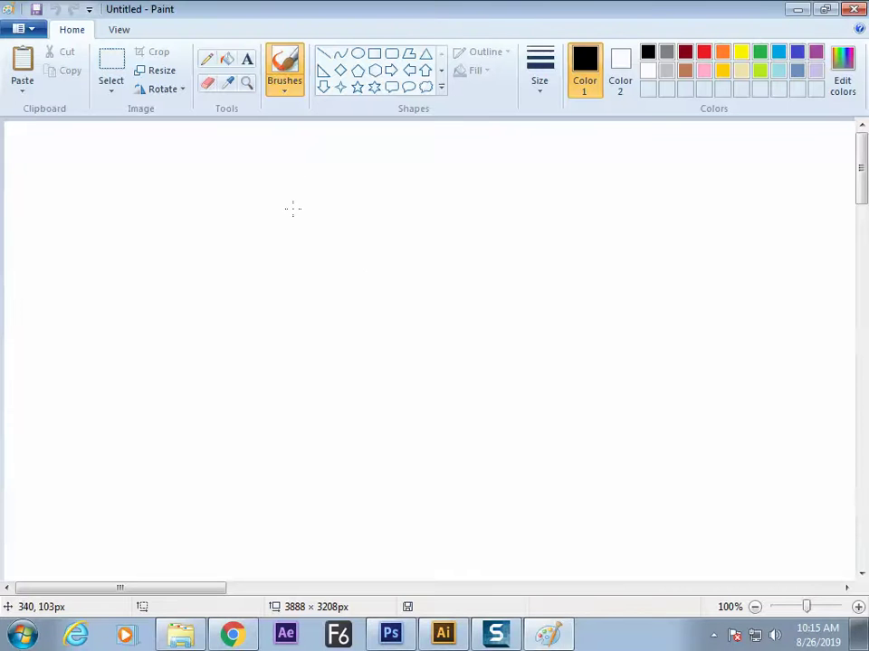
Step: Handwrite the underlined heading "Rotation" near the top of the canvas and the label "Transform Box" below it on the left
mouse_move(346, 162)
mouse_down()
mouse_move(365, 184)
mouse_move(377, 169)
mouse_move(407, 171)
mouse_up()
drag(338, 190, 421, 188)
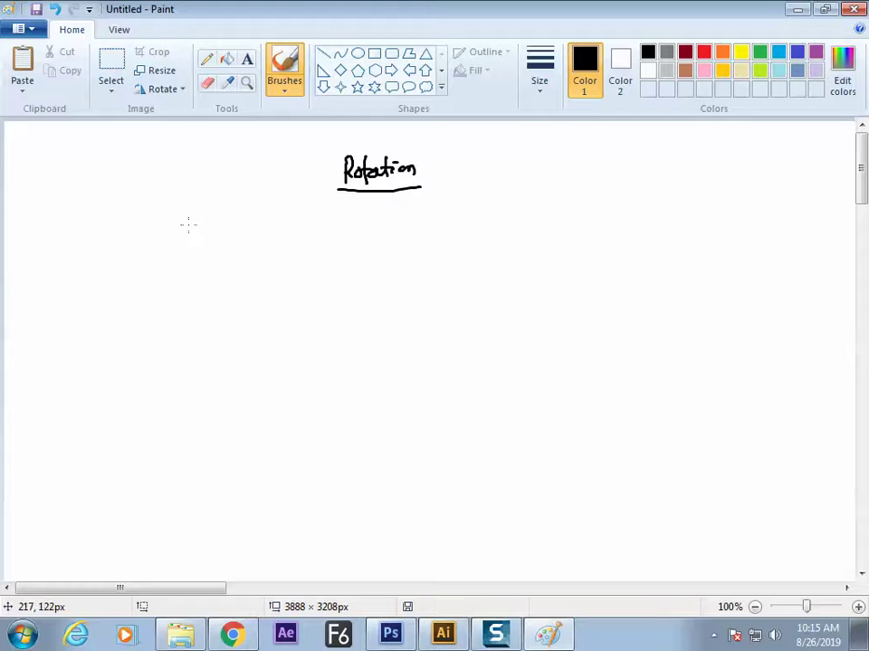
mouse_move(71, 274)
mouse_down()
mouse_move(116, 280)
mouse_move(131, 300)
mouse_move(139, 278)
mouse_move(142, 287)
mouse_move(112, 310)
mouse_move(145, 291)
mouse_move(137, 278)
mouse_move(167, 292)
mouse_up()
mouse_move(75, 326)
mouse_down()
mouse_move(86, 338)
mouse_move(121, 334)
mouse_move(110, 342)
mouse_up()
Step: Add three more branches with vertical strokes, handwriting the labels "Transform Window", "Rotation Tool" and "Transform effect" across the canvas
drag(255, 234, 258, 278)
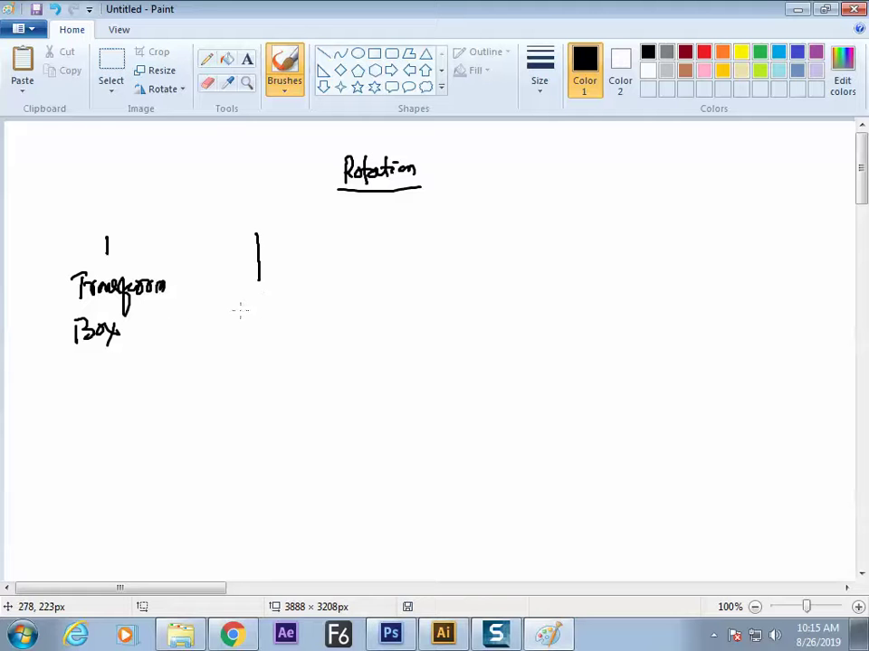
mouse_move(241, 302)
mouse_down()
mouse_move(243, 320)
mouse_move(250, 301)
mouse_move(277, 309)
mouse_move(287, 329)
mouse_move(307, 310)
mouse_up()
drag(245, 344, 315, 338)
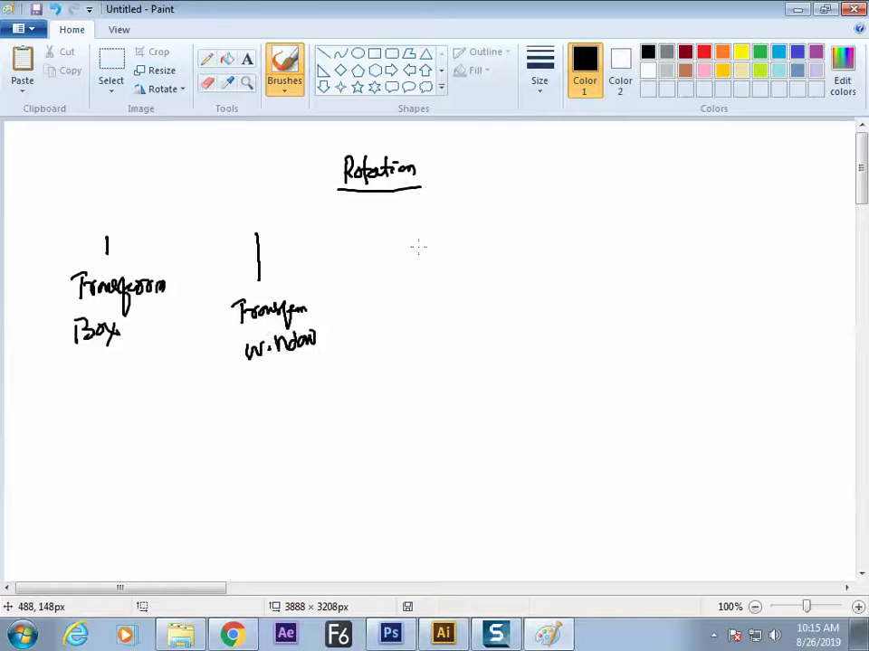
mouse_move(426, 227)
mouse_down()
mouse_move(424, 311)
mouse_move(444, 307)
mouse_move(449, 294)
mouse_move(498, 308)
mouse_up()
mouse_move(456, 331)
mouse_down()
mouse_move(457, 342)
mouse_move(463, 327)
mouse_up()
drag(467, 334, 481, 341)
drag(487, 324, 488, 344)
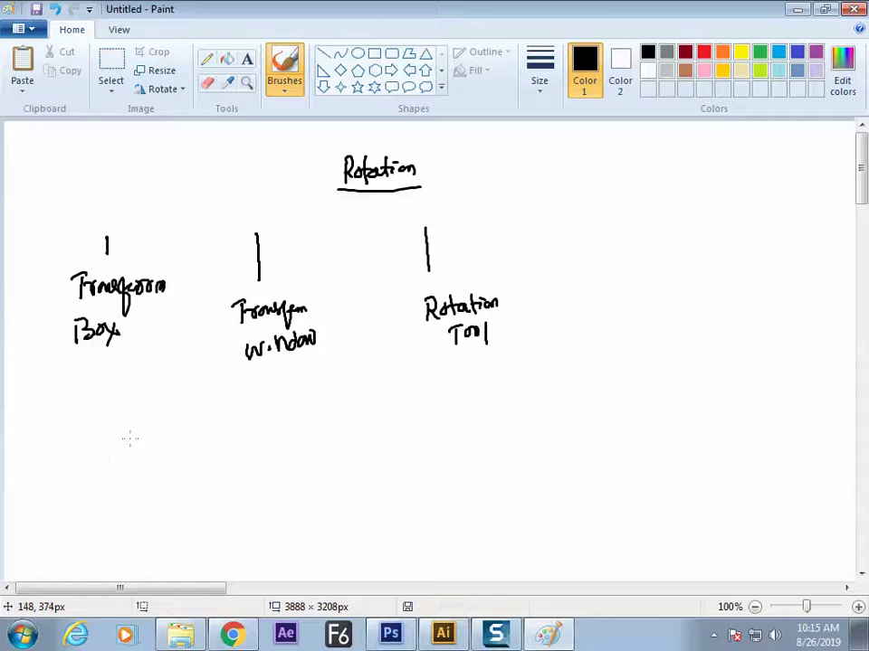
drag(610, 214, 611, 241)
mouse_move(599, 291)
mouse_down()
mouse_move(669, 294)
mouse_move(653, 320)
mouse_move(671, 311)
mouse_move(678, 320)
mouse_move(704, 316)
mouse_move(676, 315)
mouse_up()
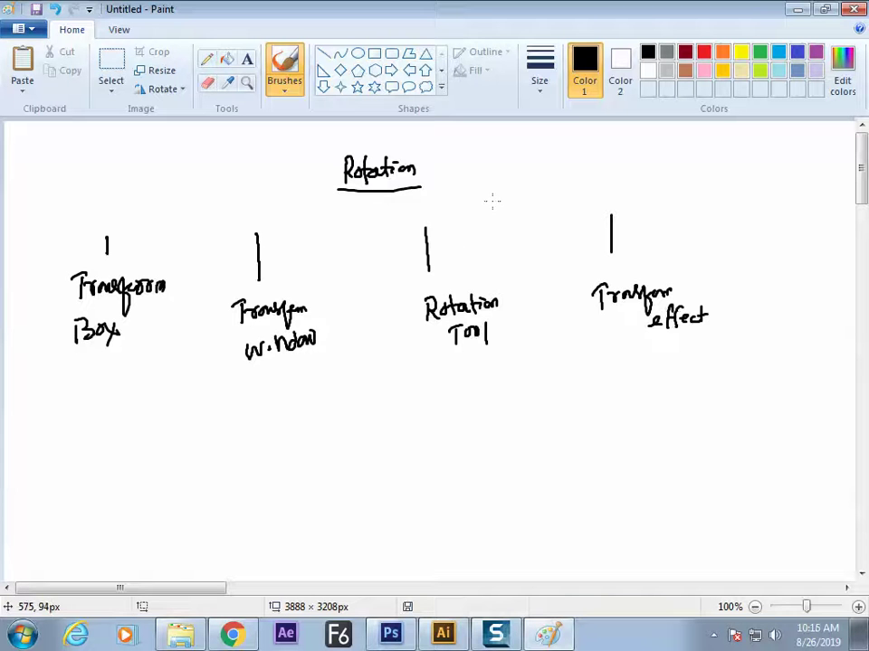
Step: Draw a short stem under the heading and a long line joining the four branches, and add a tick beside "Rotation"
drag(387, 191, 387, 206)
drag(105, 240, 618, 213)
drag(441, 165, 460, 156)
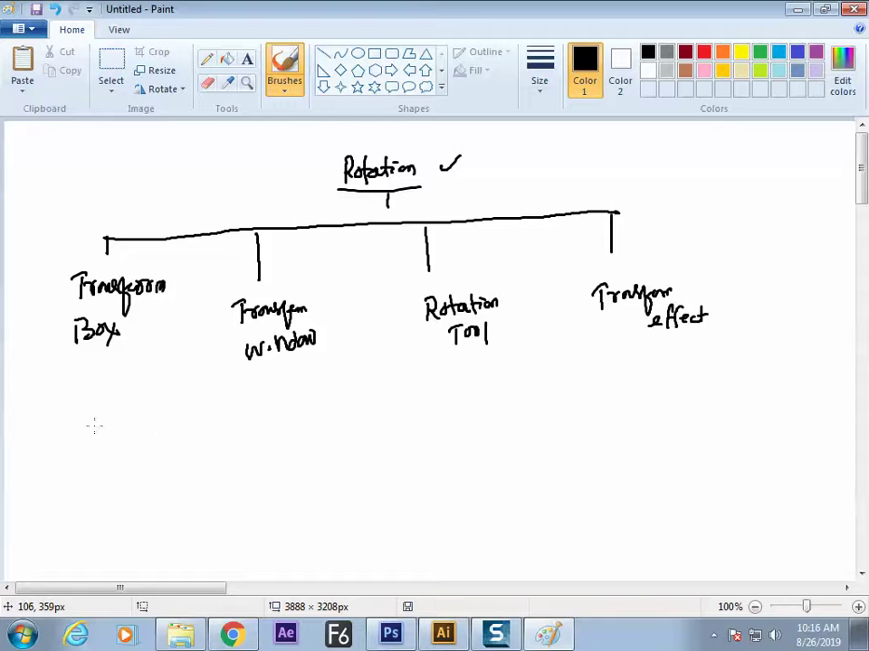
drag(79, 437, 97, 427)
key(ctrl+z)
key(ctrl+z)
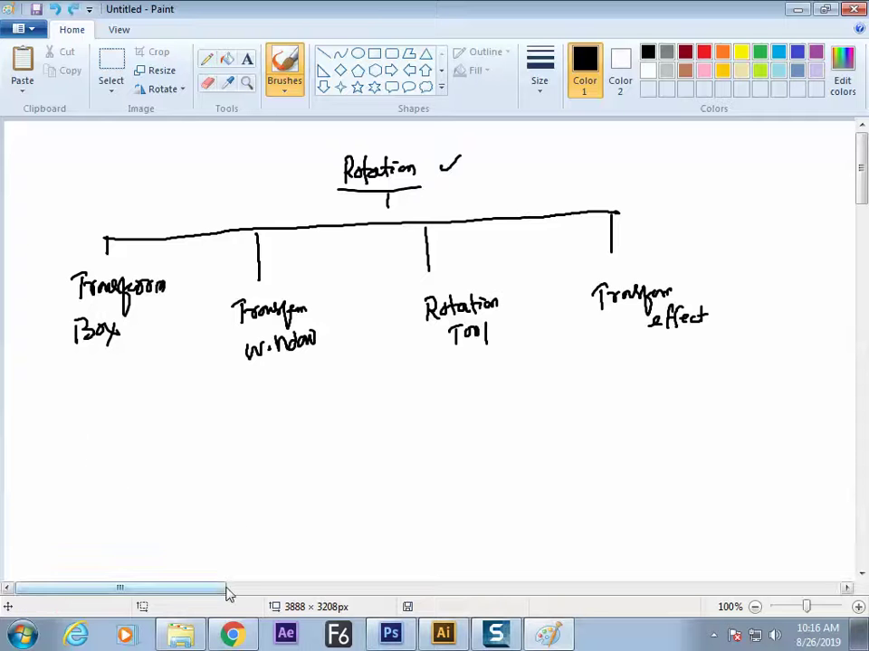
Step: Move the whole diagram right and slightly down, and handwrite a "Copy =" row with "No" under Transform Box
key(ctrl+a)
drag(235, 288, 311, 308)
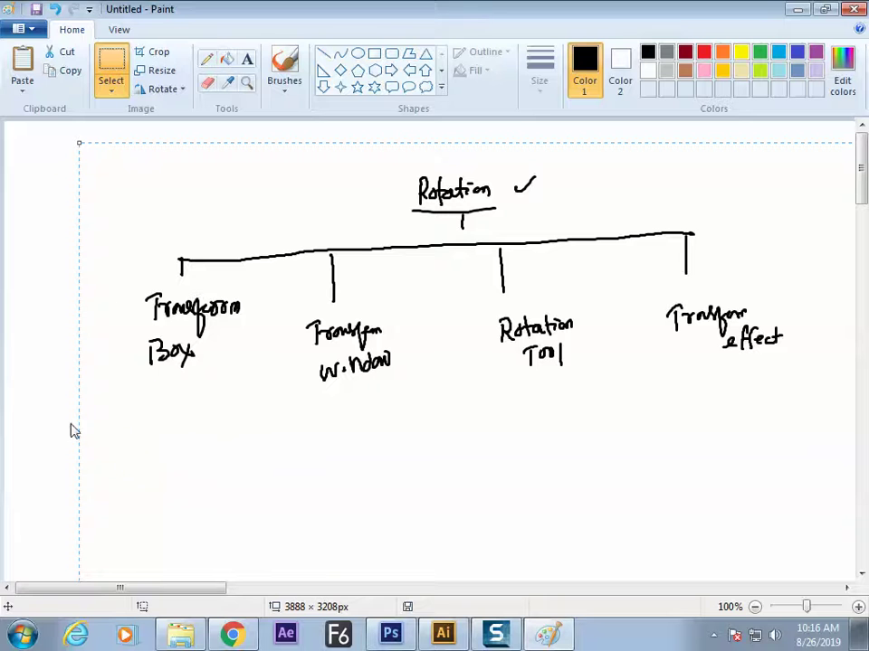
click(284, 68)
mouse_move(41, 433)
mouse_down()
mouse_move(72, 429)
mouse_move(79, 443)
mouse_move(110, 435)
mouse_up()
drag(102, 442, 184, 433)
drag(335, 414, 337, 435)
drag(358, 425, 378, 438)
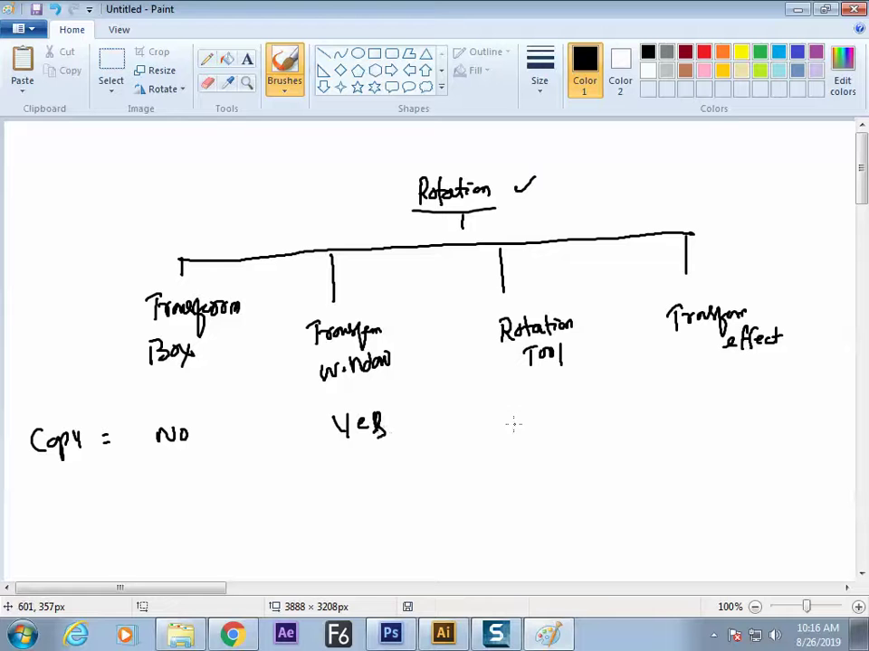
key(ctrl+z)
key(ctrl+z)
key(ctrl+z)
key(ctrl+z)
key(ctrl+z)
Step: Complete the Copy row with "No" under Transform Window, "Yes" under Rotation Tool and "Yes ....." under Transform effect
mouse_move(344, 437)
mouse_down()
mouse_move(359, 418)
mouse_move(375, 420)
mouse_up()
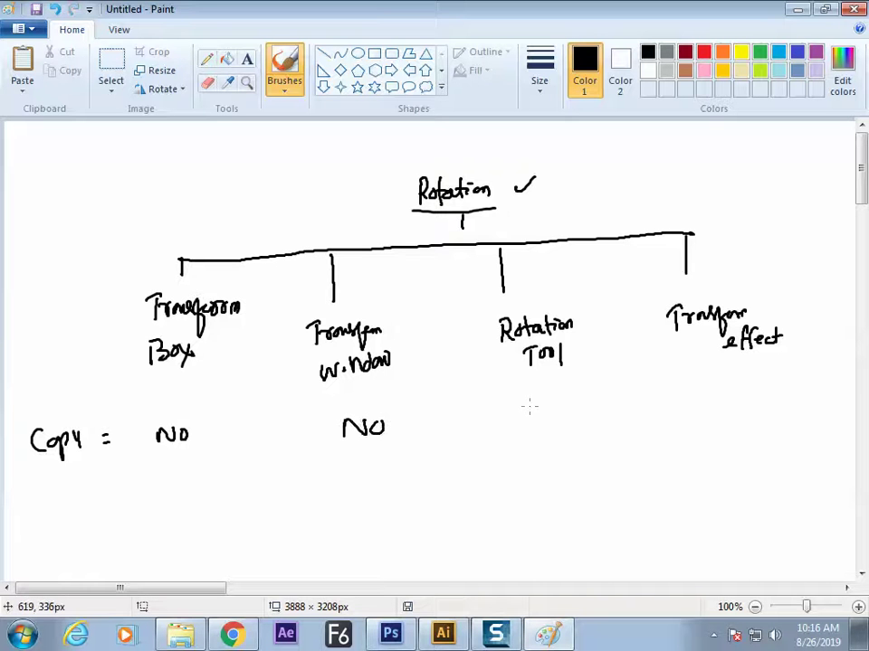
mouse_move(528, 402)
mouse_down()
mouse_move(534, 424)
mouse_move(561, 406)
mouse_move(553, 418)
mouse_move(560, 420)
mouse_up()
mouse_move(704, 391)
mouse_down()
mouse_move(710, 406)
mouse_move(728, 408)
mouse_up()
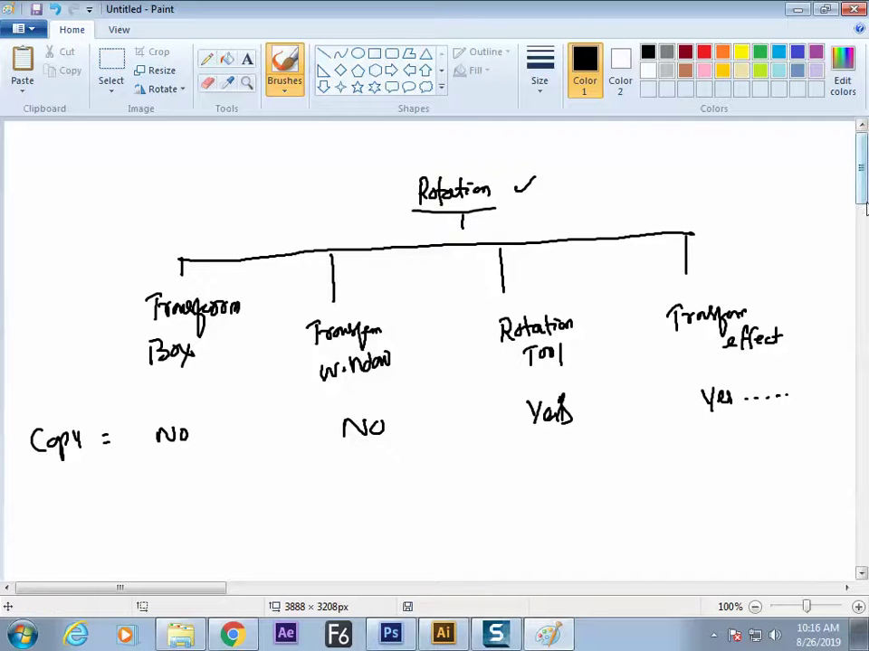
Step: Handwrite an "Angle =" row with "No" for Transform Box, ticks for Transform Window and Transform effect, and tick/cross for Rotation Tool
mouse_move(30, 508)
mouse_down()
mouse_move(26, 520)
mouse_move(44, 486)
mouse_move(84, 503)
mouse_up()
drag(148, 494, 171, 489)
drag(348, 477, 366, 469)
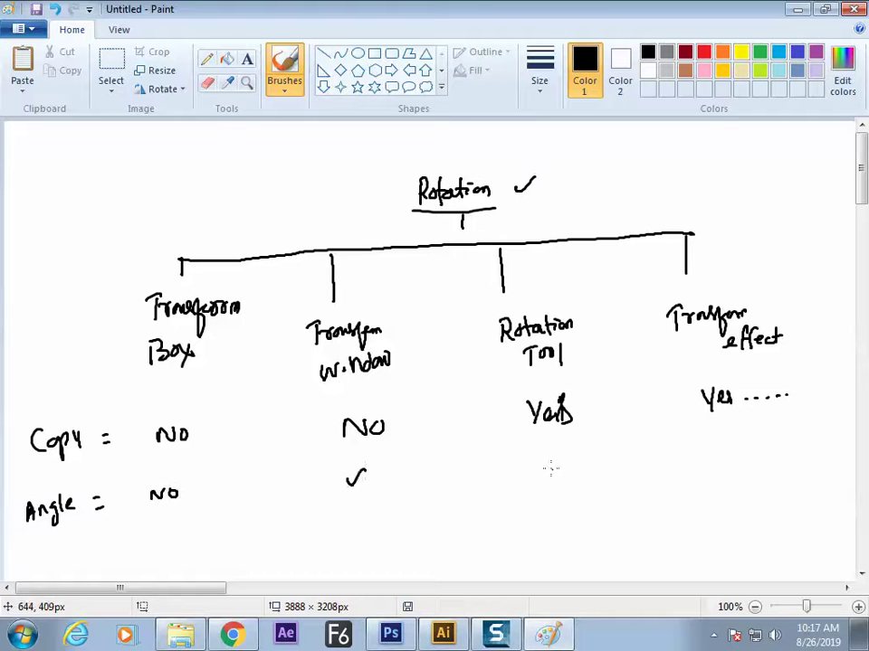
mouse_move(552, 474)
mouse_down()
mouse_move(561, 463)
mouse_move(572, 472)
mouse_up()
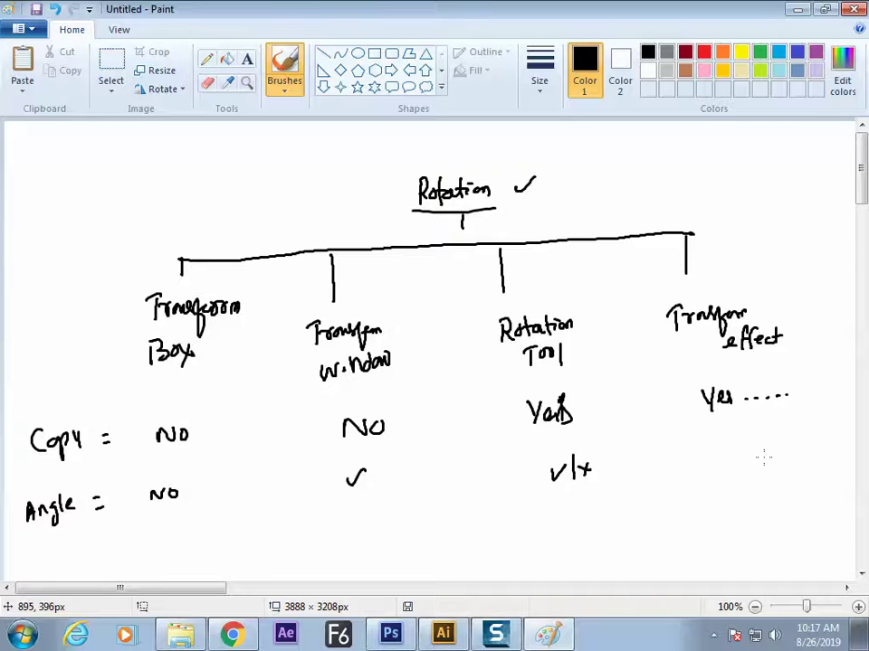
drag(717, 457, 745, 442)
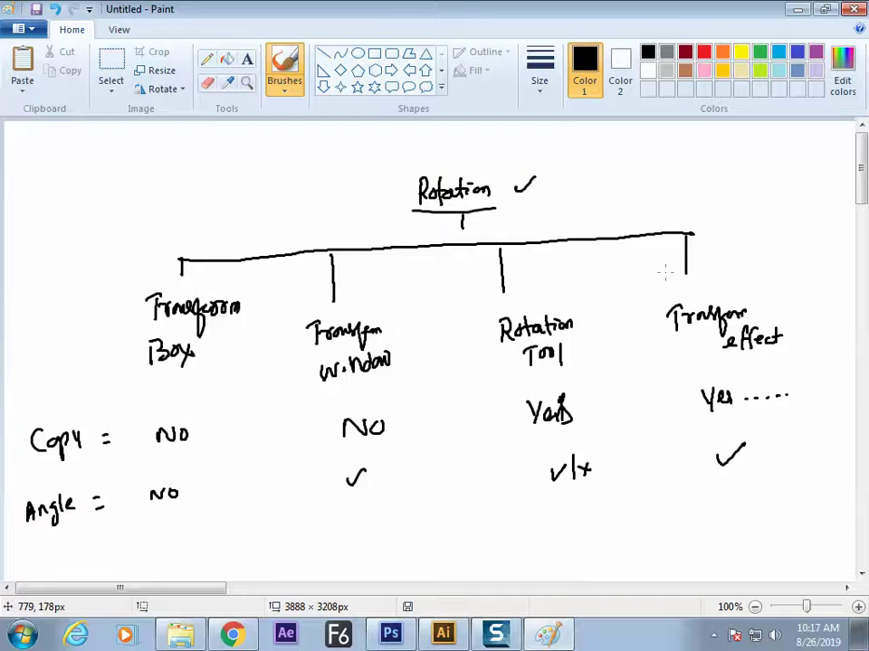
Step: Check the Transform Effect settings in Illustrator and return to the rotation notes in Paint
scroll(805, 222, down, 1)
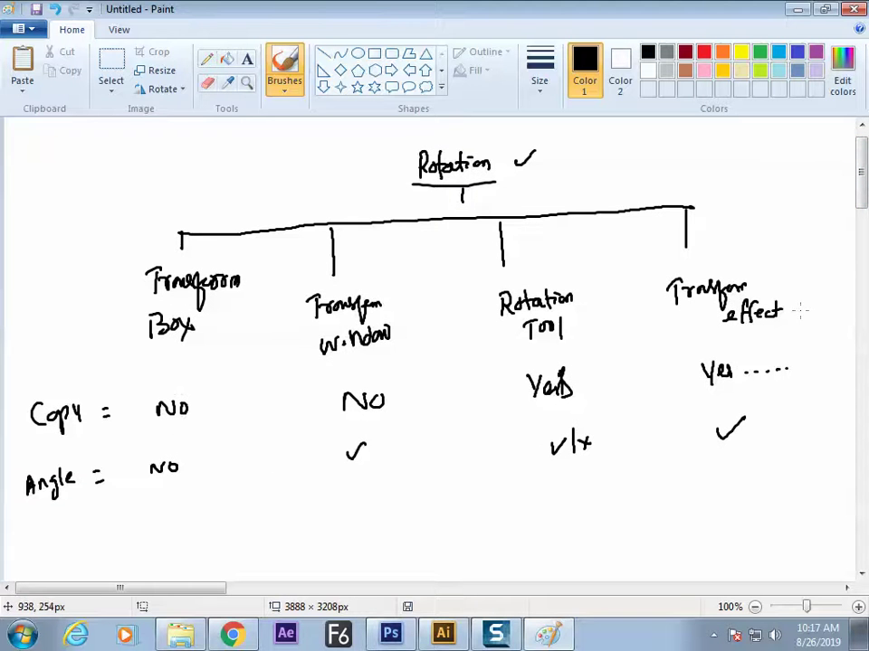
scroll(295, 362, down, 1)
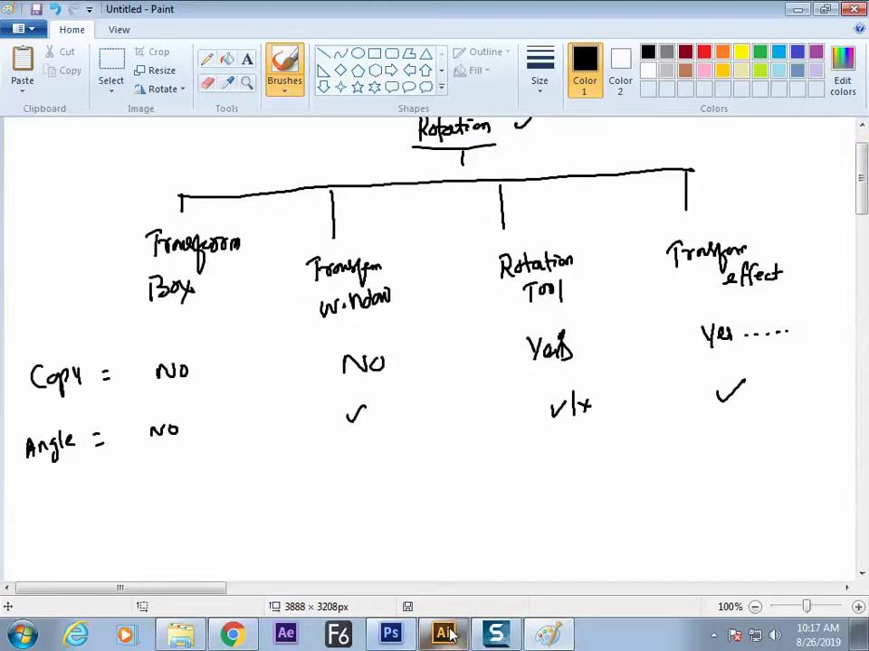
mouse_move(445, 639)
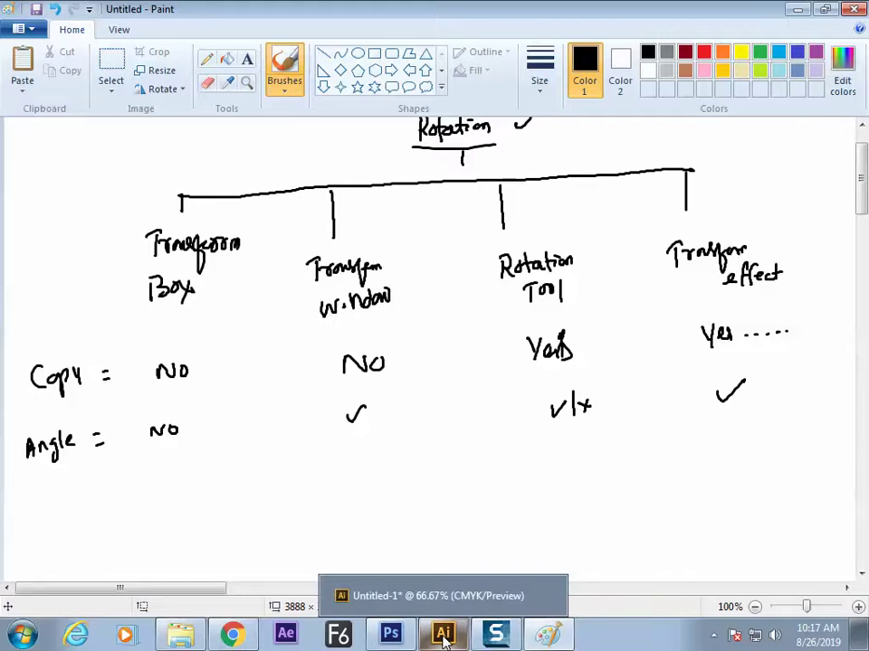
click(445, 639)
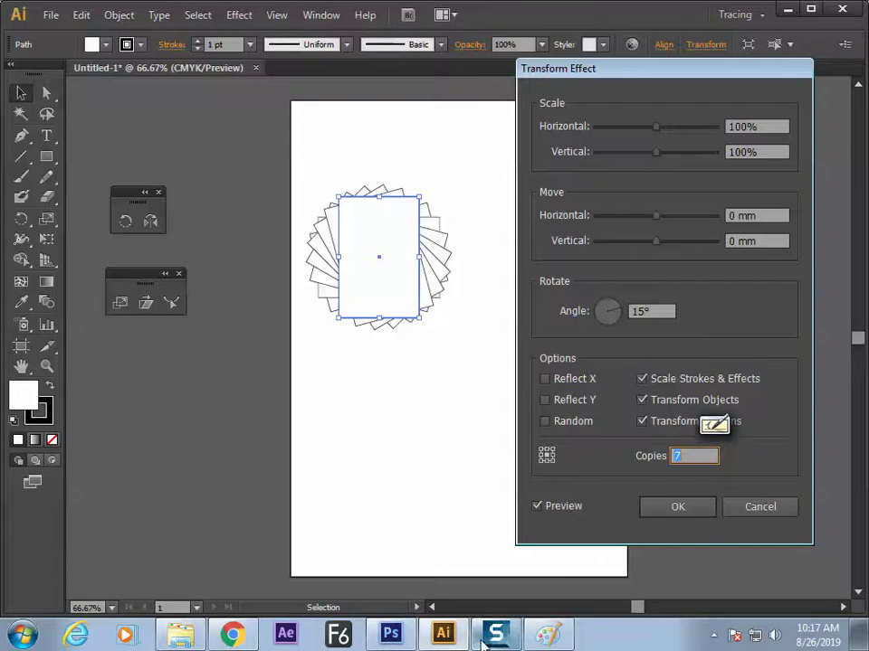
click(547, 636)
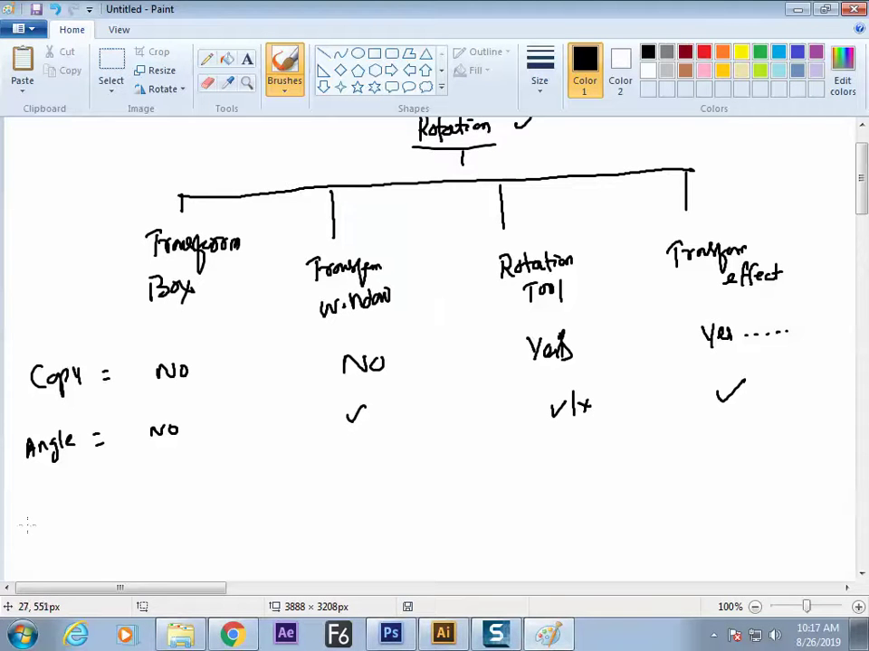
Step: Handwrite a "Clone copy =" row with crosses for Transform Box, Transform Window and Rotation Tool, and a tick for Transform effect
drag(28, 517, 56, 522)
drag(54, 543, 71, 550)
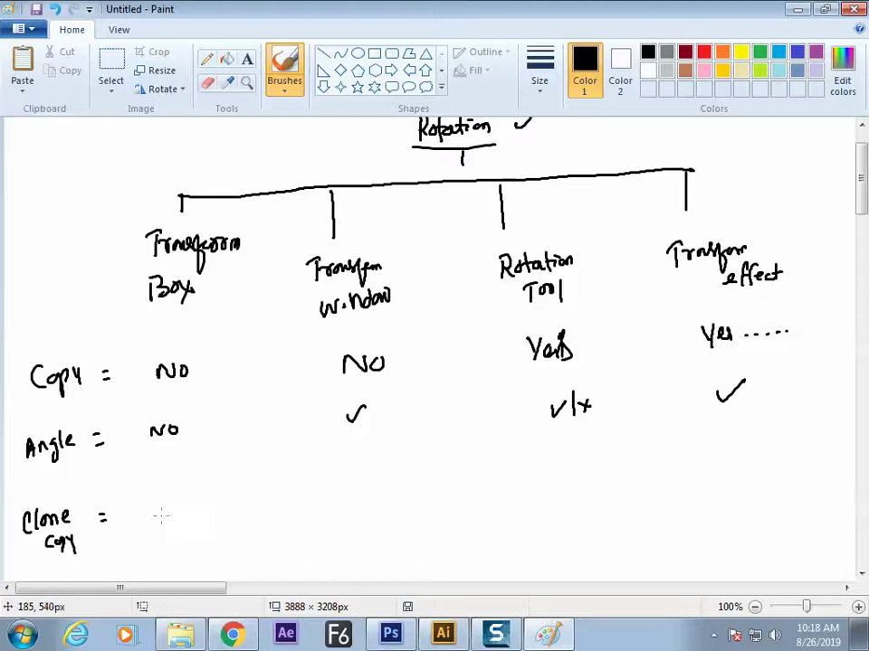
mouse_move(172, 517)
mouse_down()
mouse_move(180, 496)
mouse_move(184, 521)
mouse_up()
drag(356, 486, 376, 490)
mouse_move(559, 466)
mouse_down()
mouse_move(580, 488)
mouse_move(556, 500)
mouse_up()
mouse_move(734, 445)
mouse_down()
mouse_move(737, 451)
mouse_move(776, 430)
mouse_up()
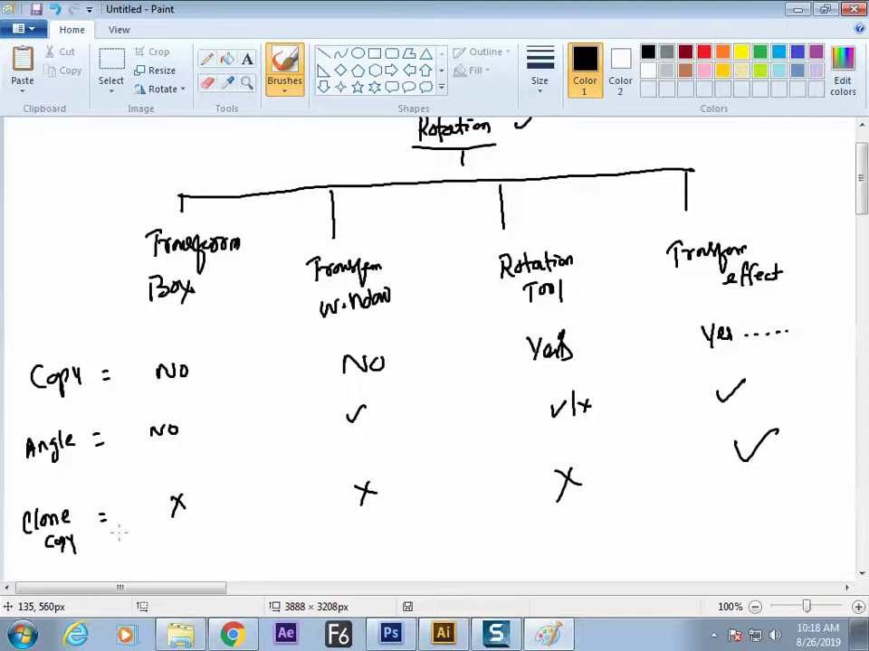
Step: Switch to Illustrator, apply the Transform effect with a 15° angle and 7 copies, and move the rectangle slightly down
key(alt+Tab)
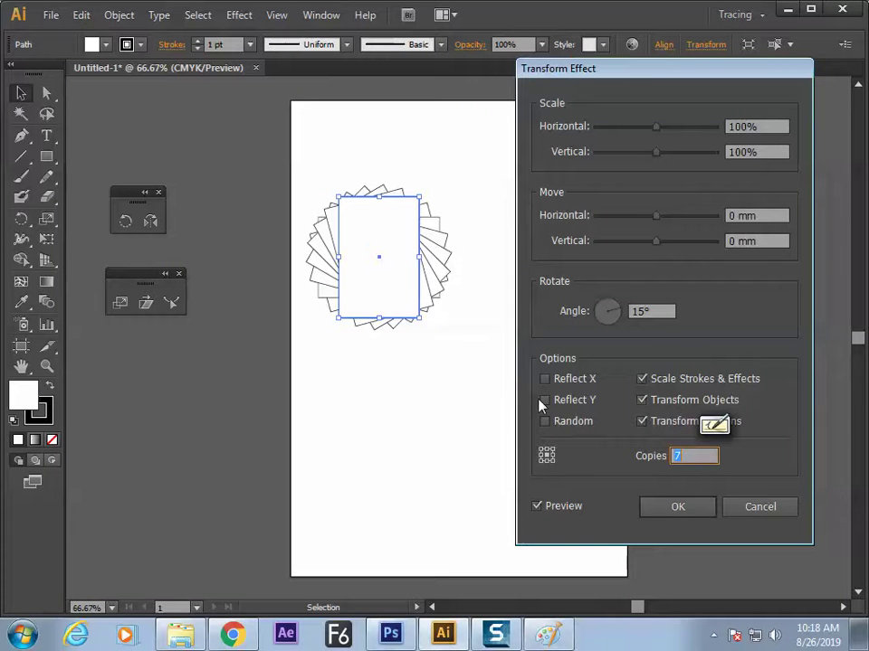
click(677, 505)
key(a)
drag(397, 246, 421, 312)
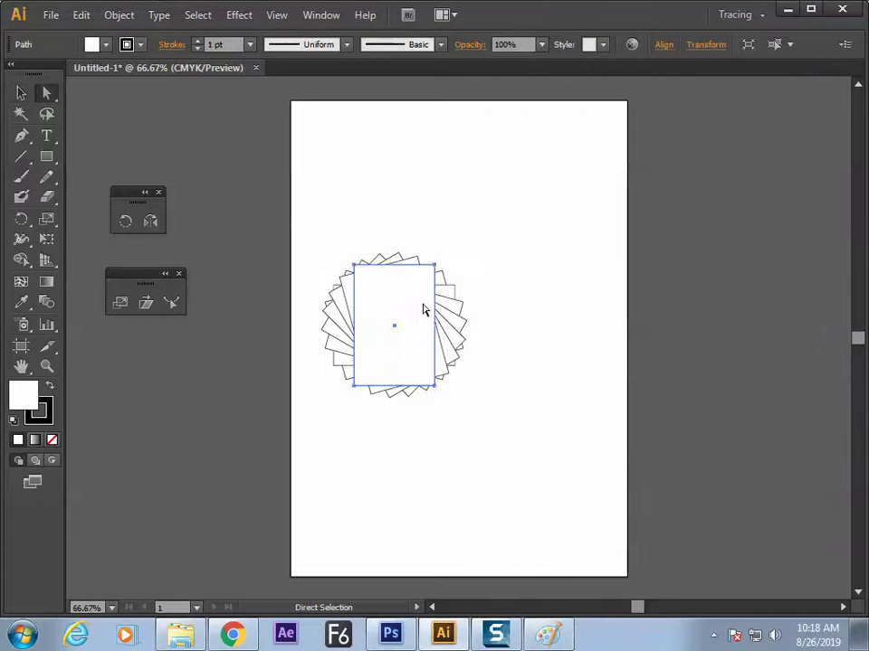
Step: Move the fanned rectangle further right on the page and pull its top-right corner point up and outward
key(v)
click(469, 277)
drag(389, 257, 423, 258)
drag(412, 298, 422, 293)
key(a)
drag(487, 240, 524, 206)
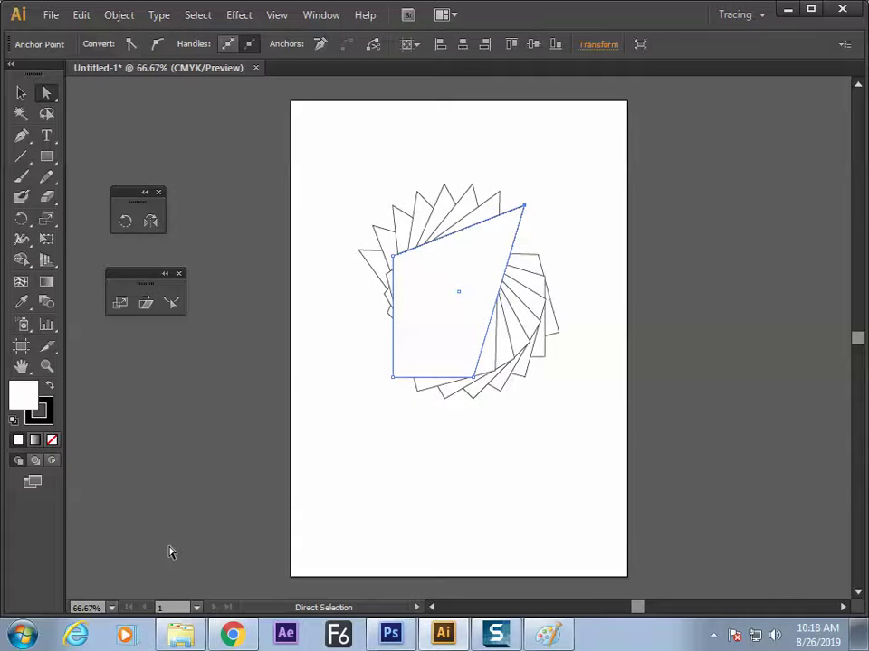
Step: Draw a small rectangle near the page's top-left corner and switch to the Selection tool
key(alt+Tab)
click(46, 156)
drag(313, 121, 353, 167)
key(v)
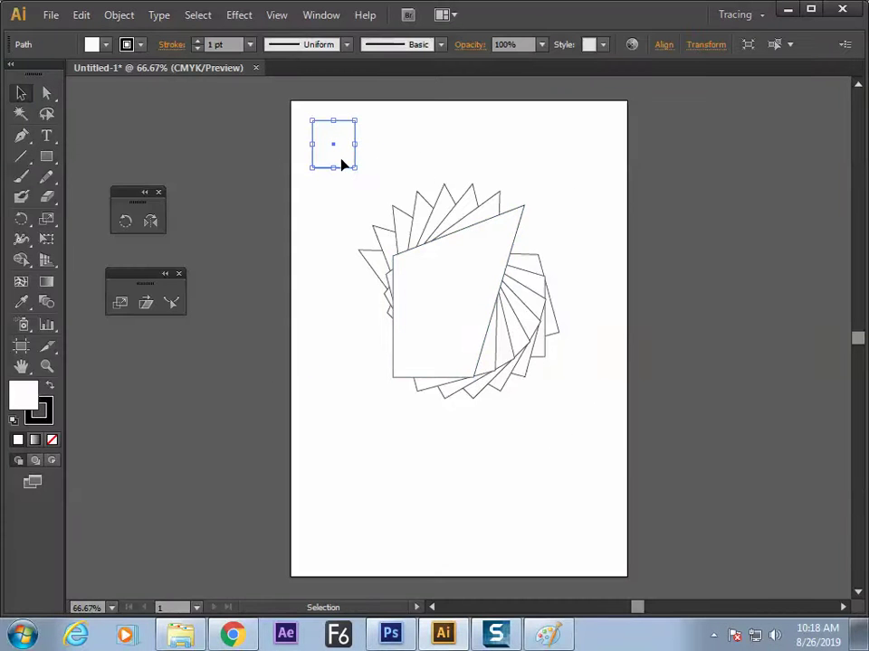
Step: Create a rotated copy of the small rectangle below the original and adjust the original's position
drag(362, 113, 367, 132)
key(ctrl+z)
key(r)
drag(368, 115, 321, 203)
key(v)
drag(351, 155, 360, 147)
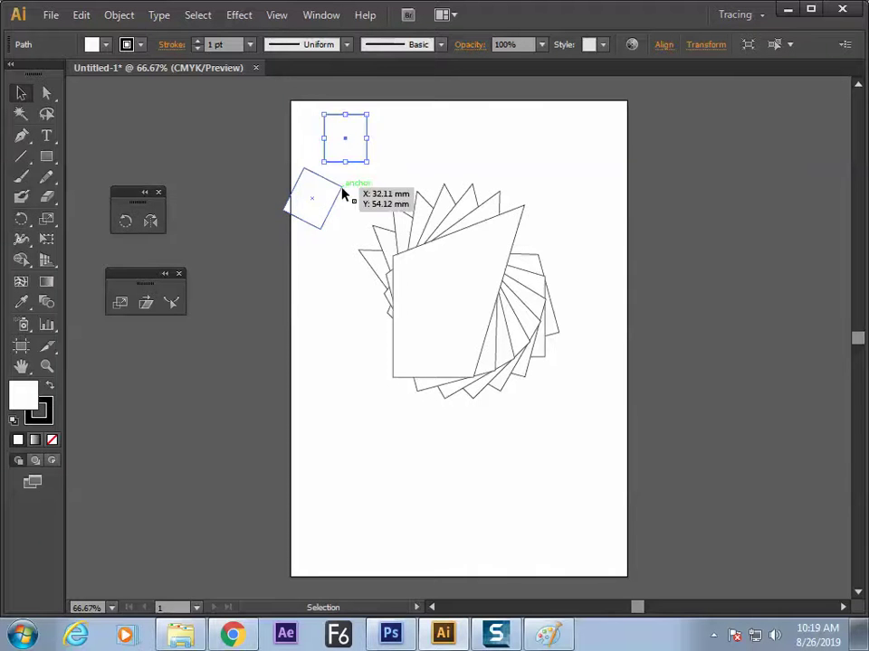
Step: Reshape the rotated copy by pulling its upper-left corner point outward, and deselect it
key(a)
drag(301, 168, 282, 163)
click(326, 273)
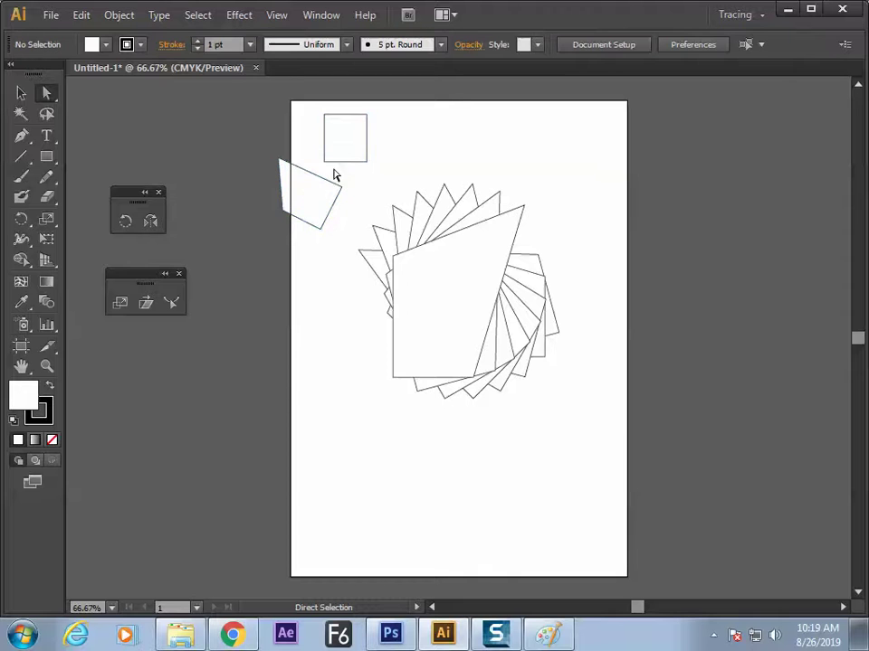
Step: Move the fanned shape toward the page's right edge and shift the reshaped small copy slightly right
key(v)
drag(481, 236, 539, 289)
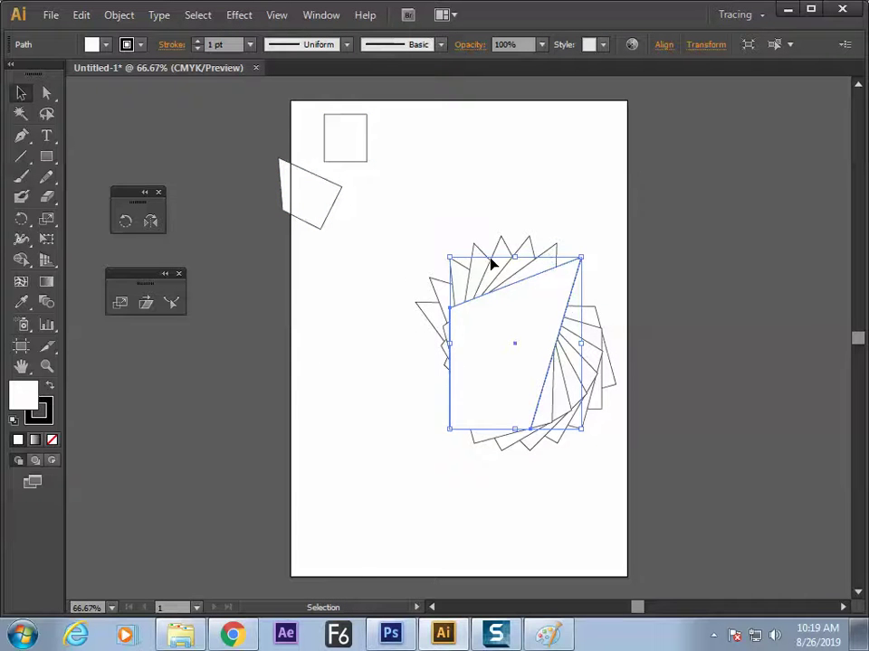
drag(530, 312, 529, 294)
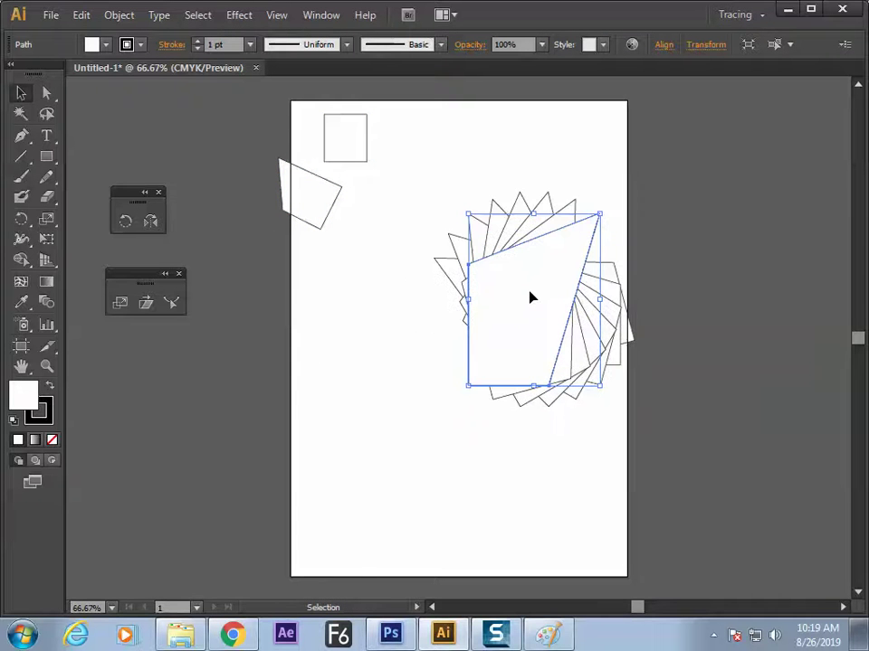
drag(337, 205, 353, 197)
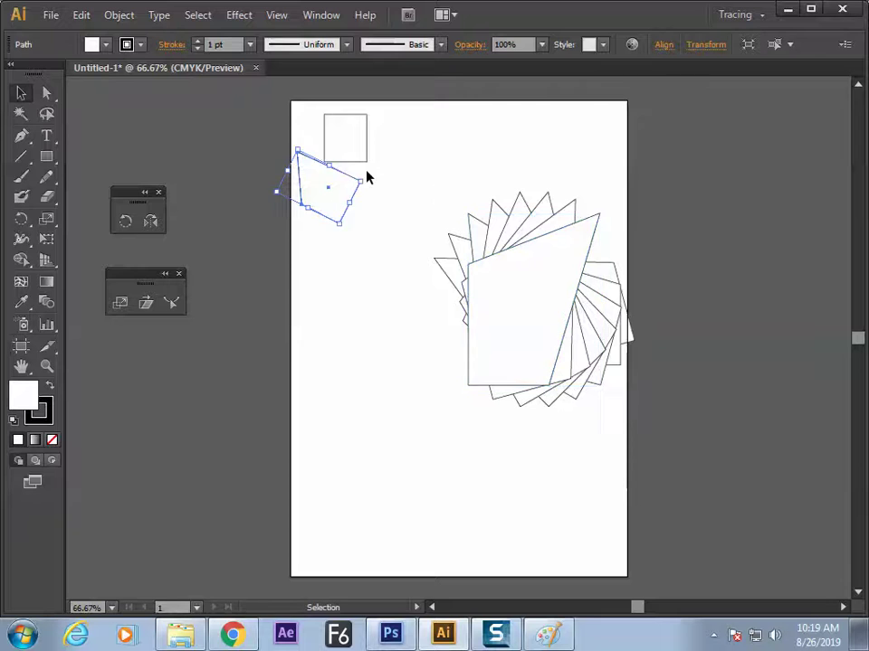
Step: Switch to Paint and handwrite a "Remodification =" row with crosses for the first three methods and a tick for Transform effect
key(alt+Tab)
scroll(833, 298, down, 3)
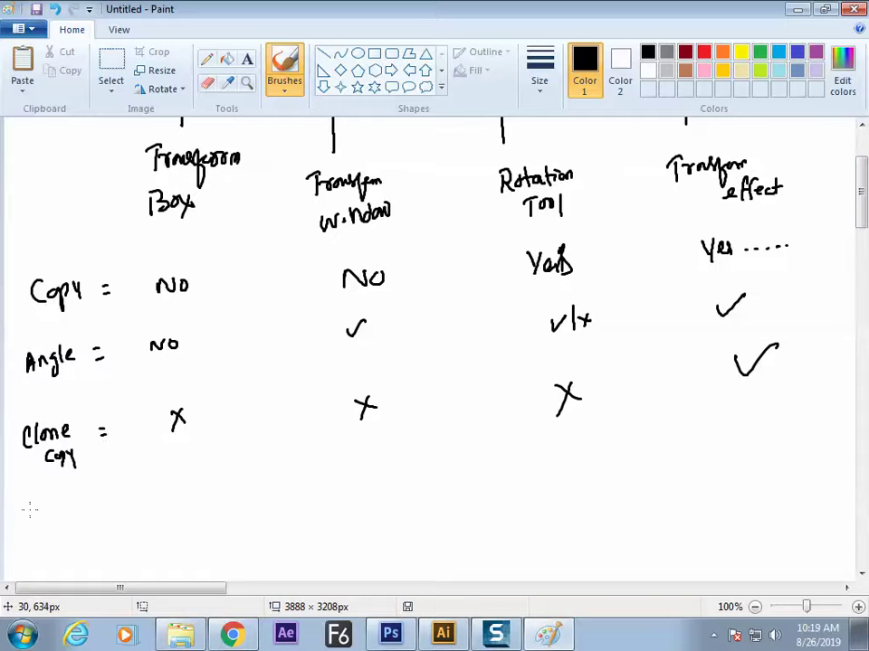
mouse_move(25, 505)
mouse_down()
mouse_move(79, 506)
mouse_move(86, 493)
mouse_move(97, 516)
mouse_move(118, 500)
mouse_move(196, 500)
mouse_up()
drag(195, 487, 190, 512)
drag(365, 468, 389, 493)
drag(387, 467, 375, 496)
drag(559, 448, 584, 467)
drag(577, 445, 566, 474)
mouse_move(756, 423)
mouse_down()
mouse_move(759, 438)
mouse_move(817, 422)
mouse_up()
Step: Switch to Illustrator, shift the fanned shape slightly down and left, and display its Appearance settings
mouse_move(399, 638)
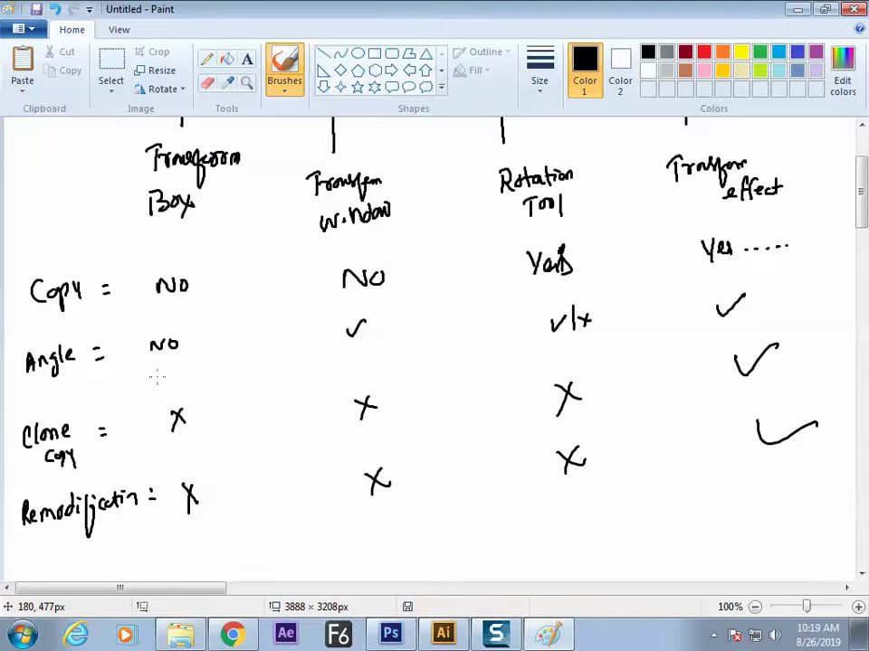
key(alt+Tab)
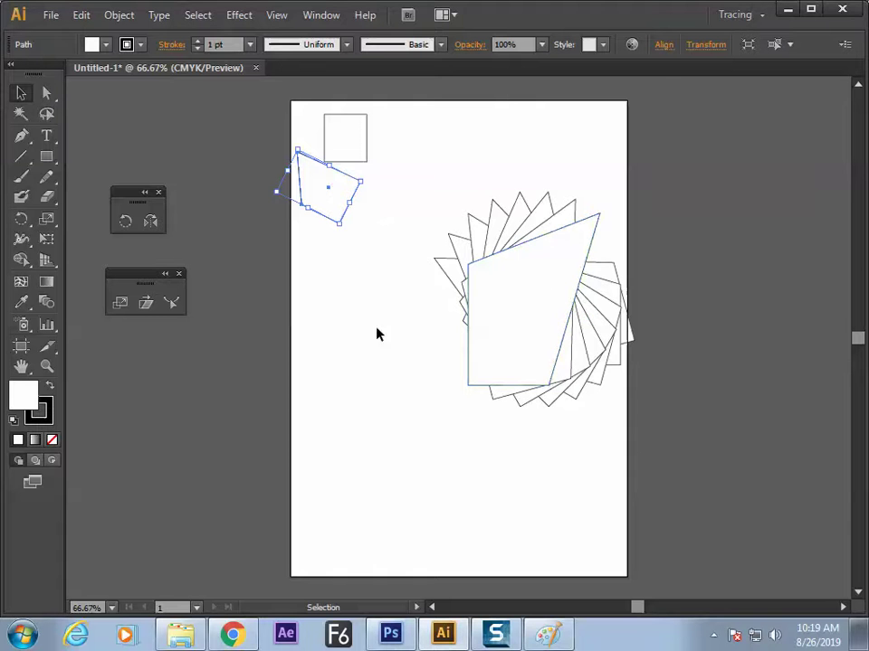
drag(507, 288, 498, 298)
click(321, 15)
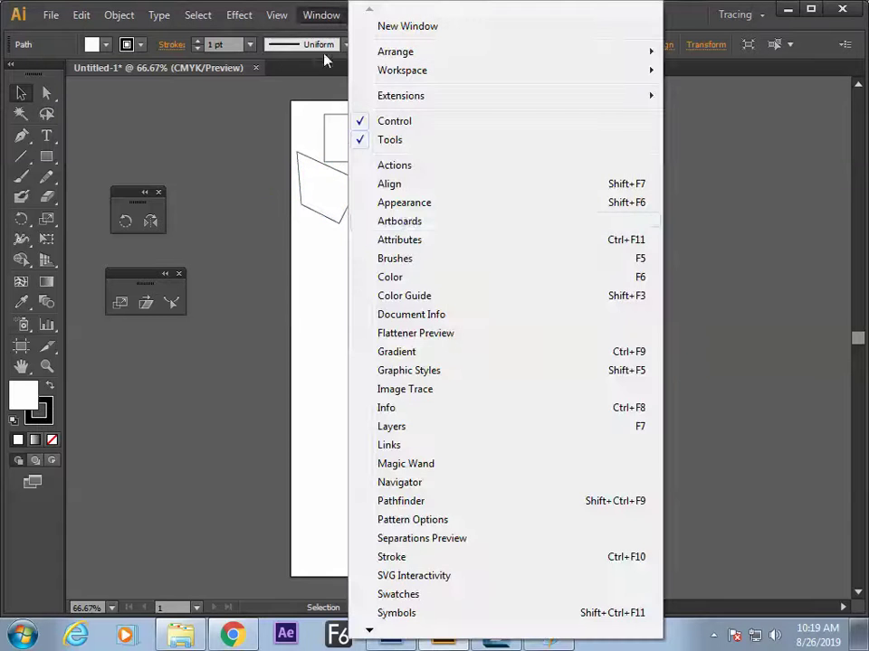
click(404, 202)
Step: Edit the fanned shape's Transform effect to 2 copies, apply it and deselect the shape
double_click(178, 209)
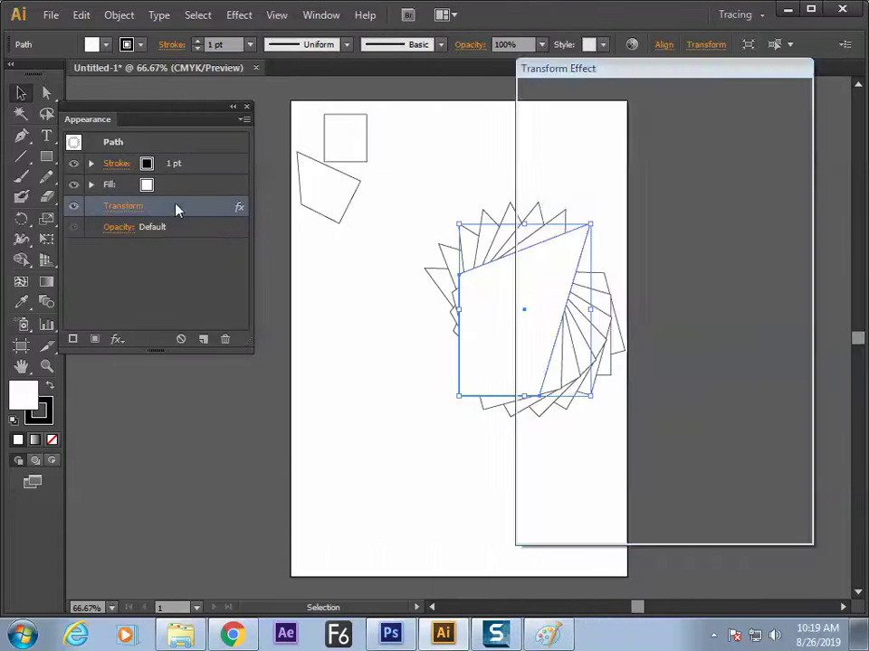
drag(632, 93, 181, 226)
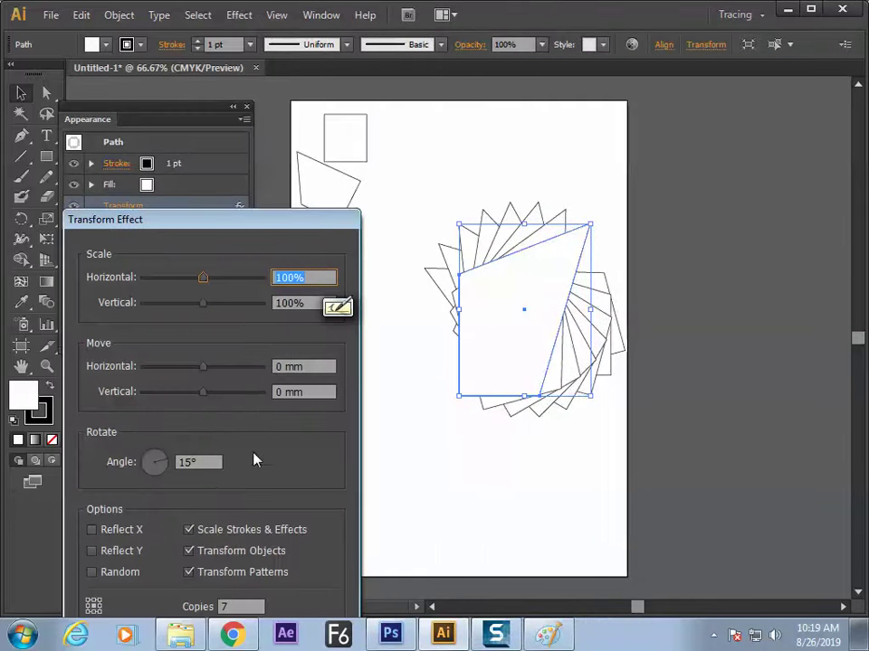
drag(254, 228, 256, 144)
click(241, 523)
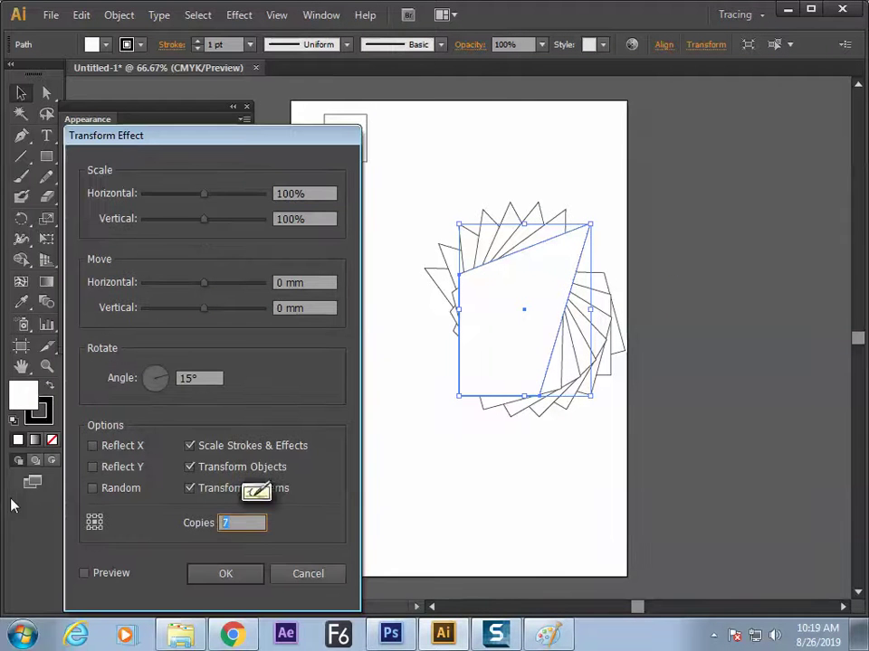
text(2)
click(225, 574)
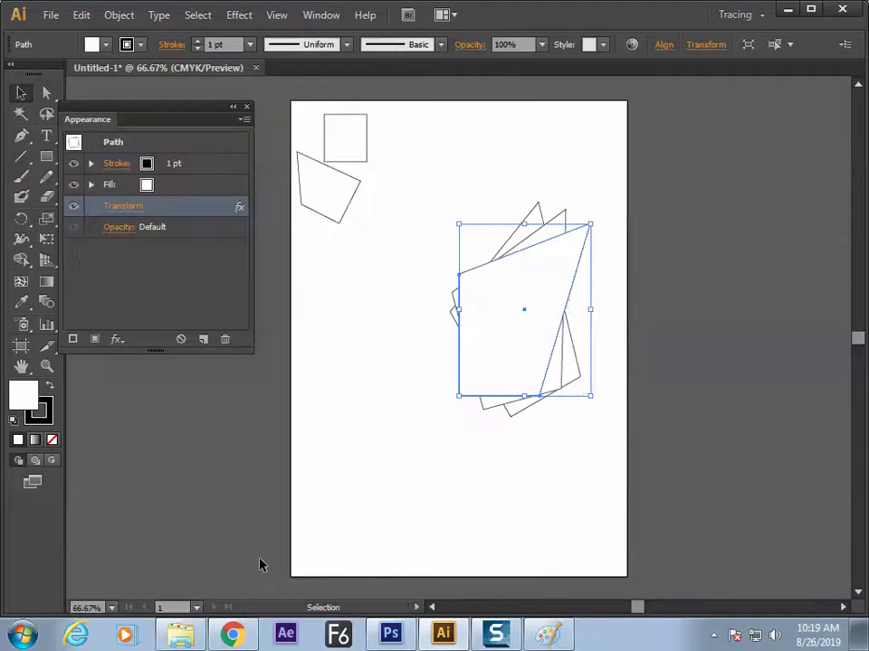
click(286, 566)
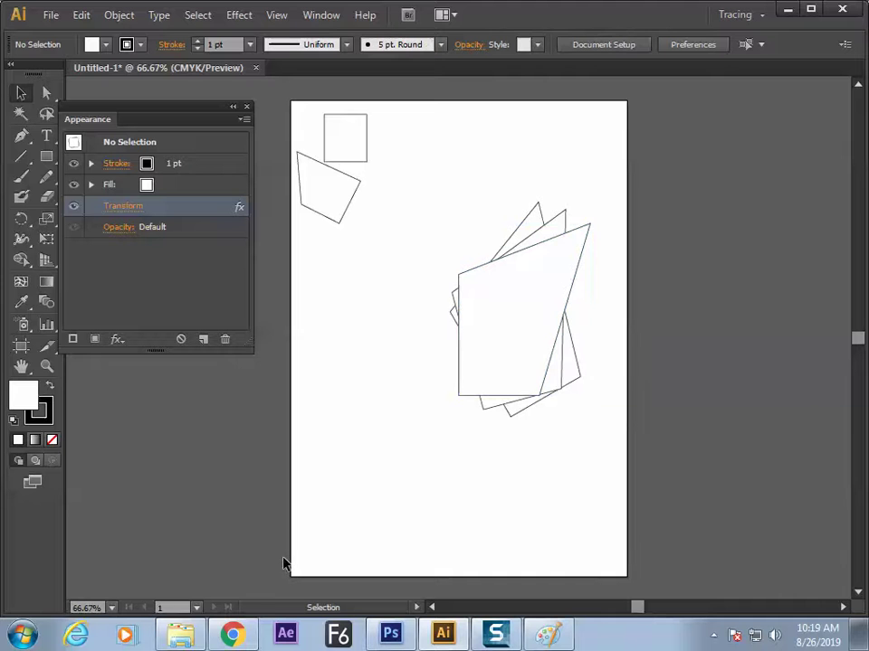
Step: Select the fanned shape, reposition the Appearance panel and review the shape's Transform effect settings without changing them
mouse_move(207, 638)
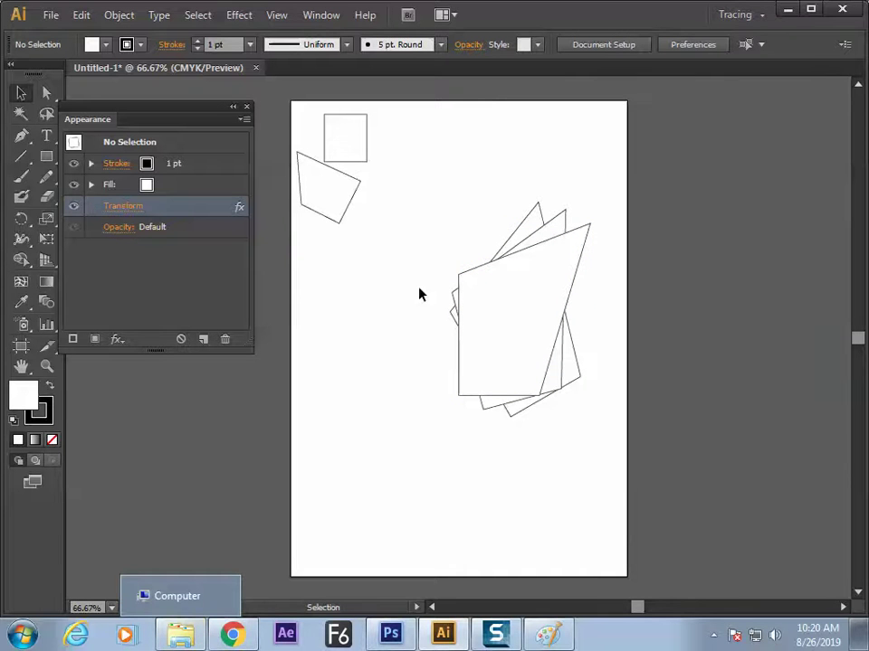
click(560, 286)
drag(180, 112, 199, 173)
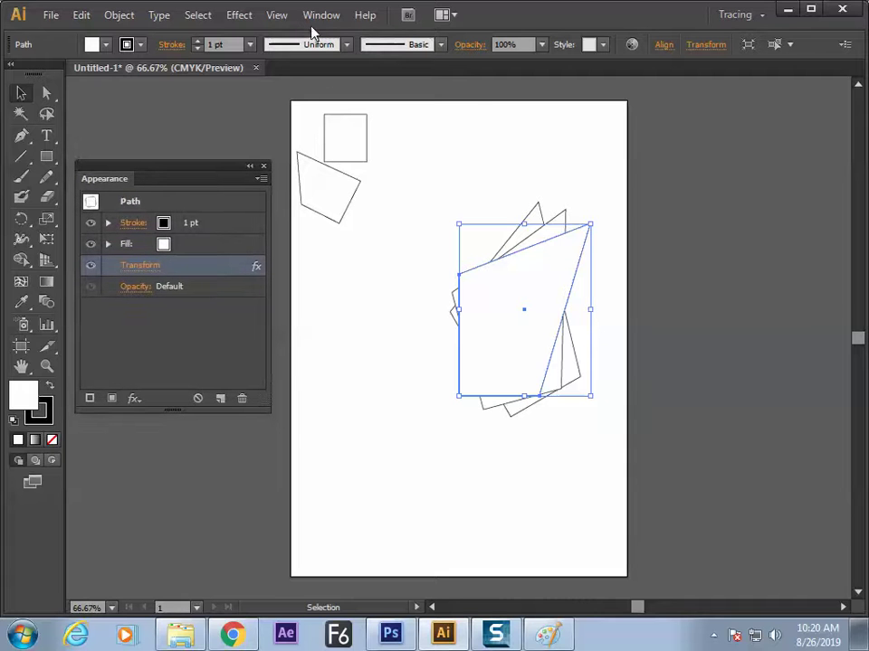
drag(217, 168, 224, 157)
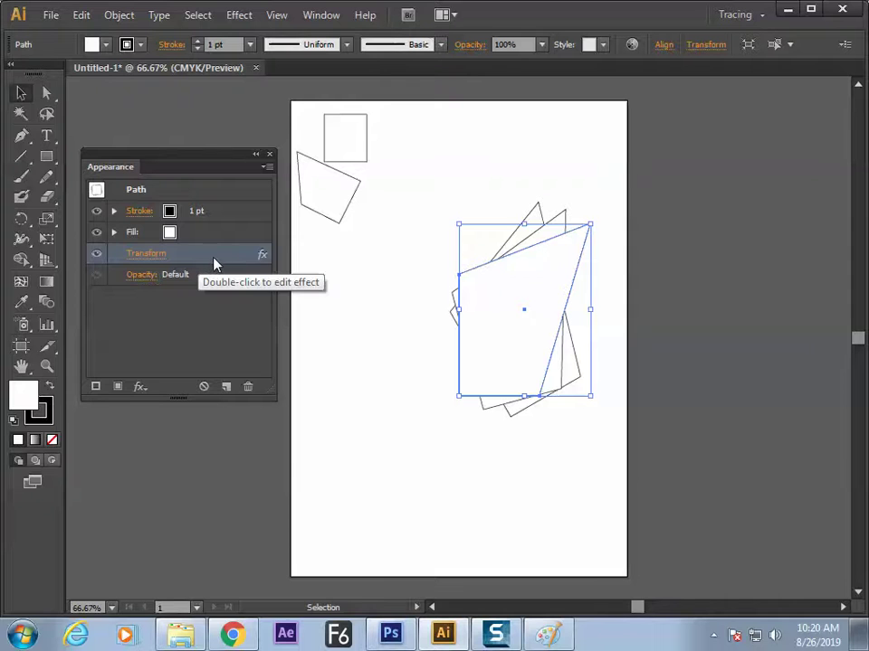
double_click(210, 264)
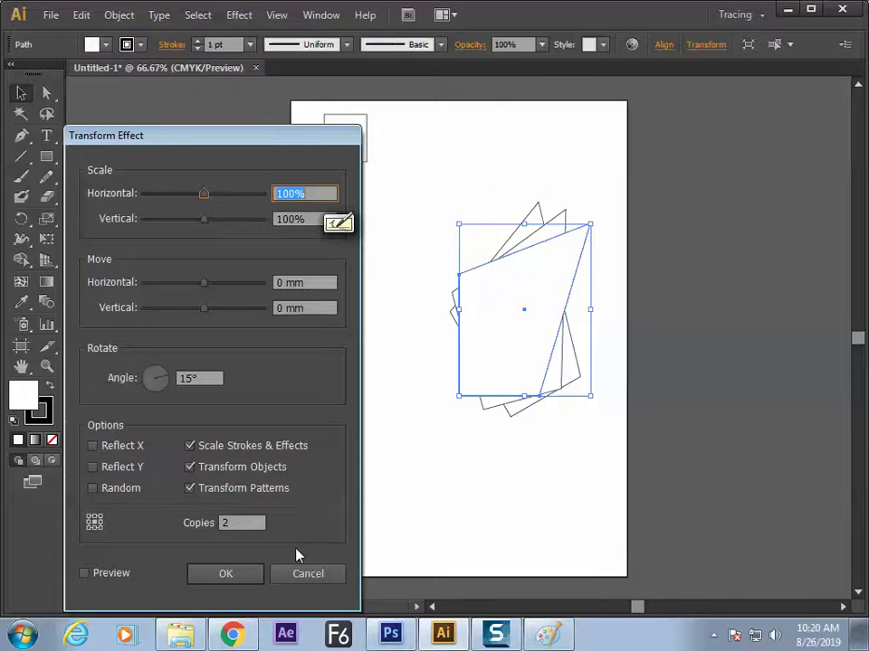
click(298, 573)
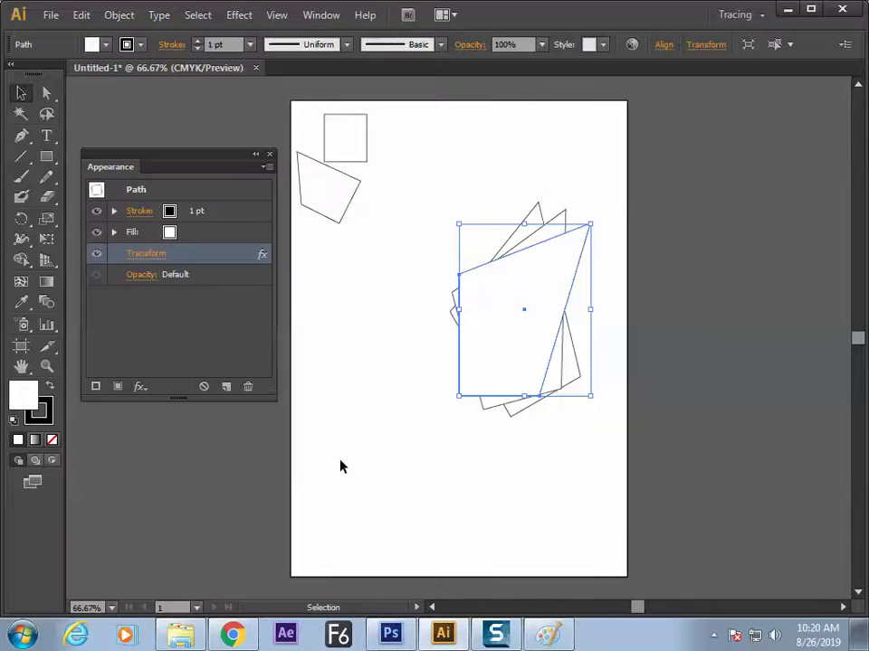
Step: Switch to Paint and handwrite a "deactivation =" row label below the Remodification row
key(alt+Tab)
key(Tab)
key(Tab)
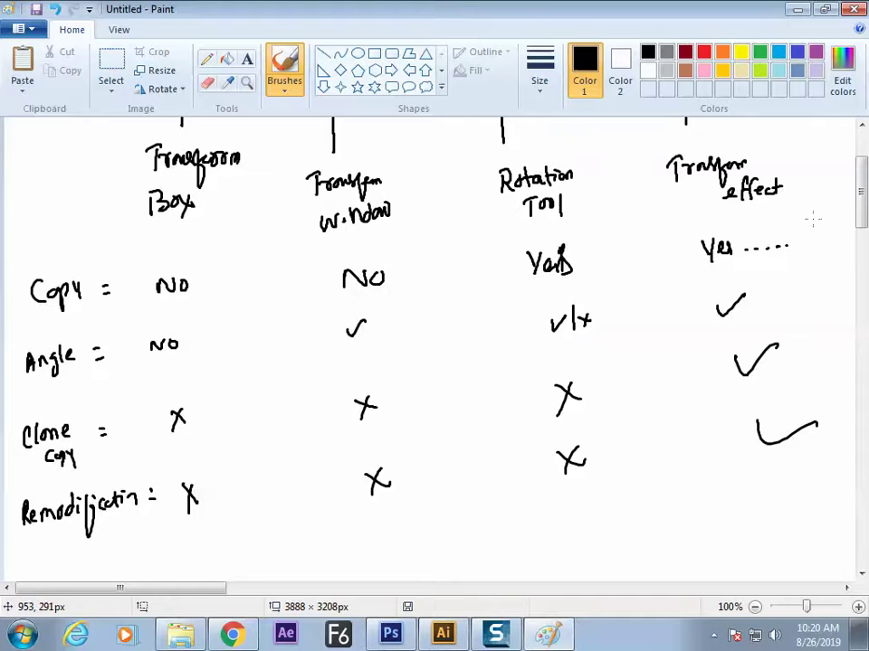
scroll(507, 377, down, 1)
mouse_move(29, 541)
mouse_down()
mouse_move(58, 530)
mouse_move(56, 539)
mouse_move(85, 510)
mouse_move(91, 518)
mouse_move(152, 513)
mouse_up()
click(160, 507)
click(162, 517)
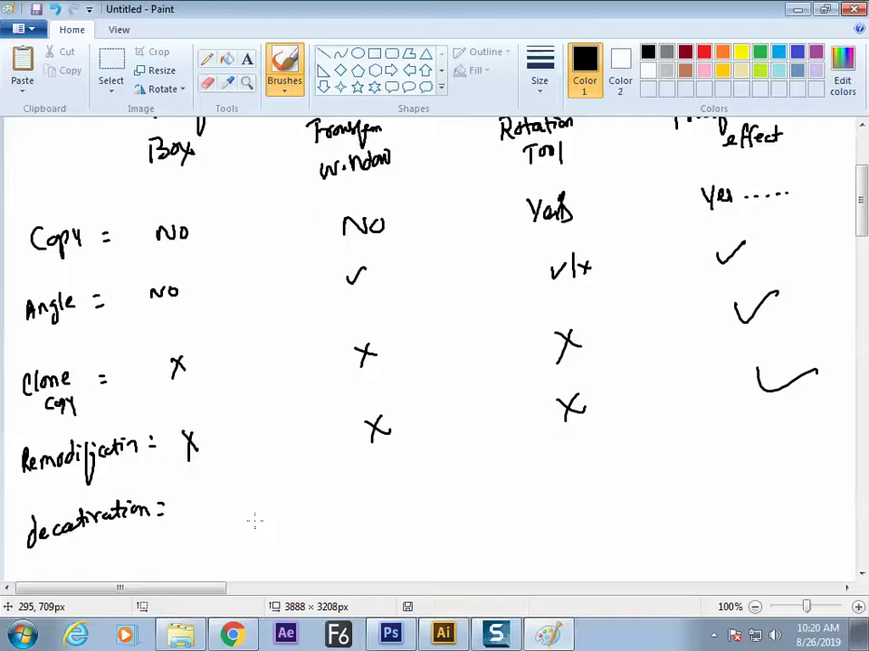
Step: Fill the deactivation row with crosses for Transform Box, Transform Window and Rotation Tool, and a tick for Transform effect
drag(201, 498, 216, 521)
drag(215, 494, 200, 525)
drag(384, 480, 398, 506)
drag(398, 479, 389, 514)
mouse_move(561, 463)
mouse_down()
mouse_move(580, 462)
mouse_move(571, 493)
mouse_up()
drag(768, 442, 806, 419)
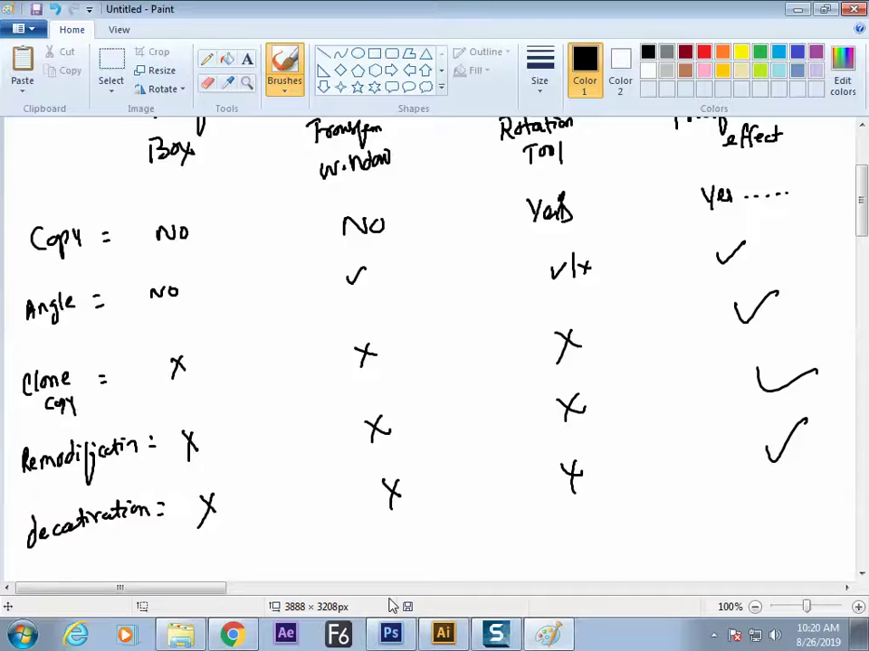
Step: Review the whole rotation comparison chart from its heading to the last row at 50% zoom
mouse_move(862, 203)
mouse_down()
mouse_move(863, 181)
mouse_move(860, 209)
mouse_up()
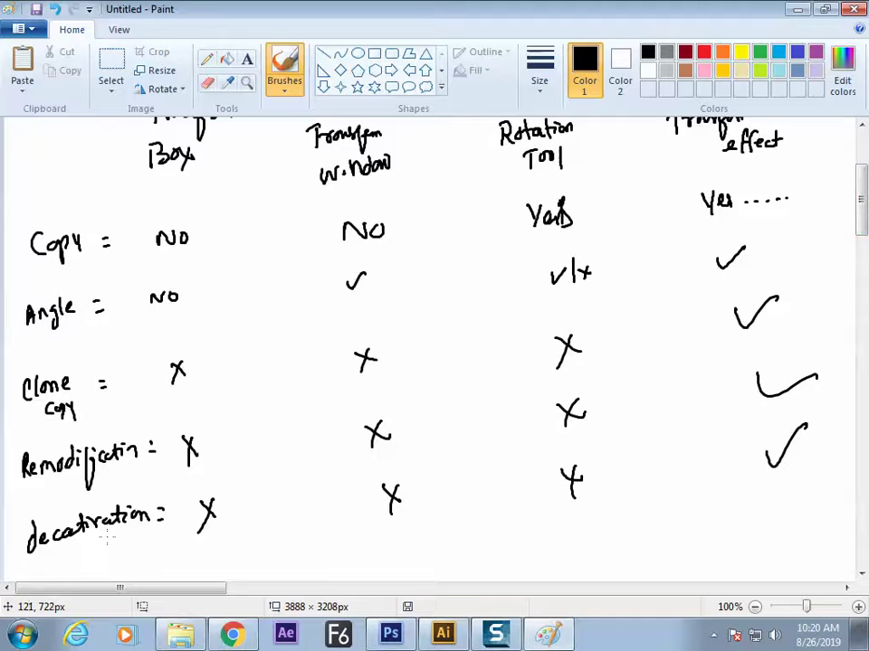
drag(862, 199, 862, 192)
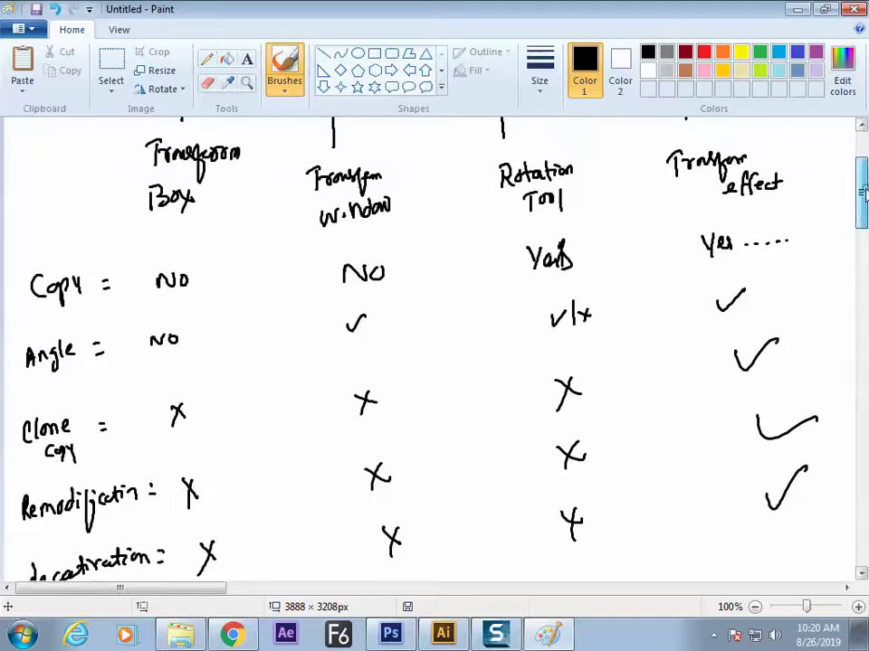
click(754, 607)
drag(864, 244, 864, 220)
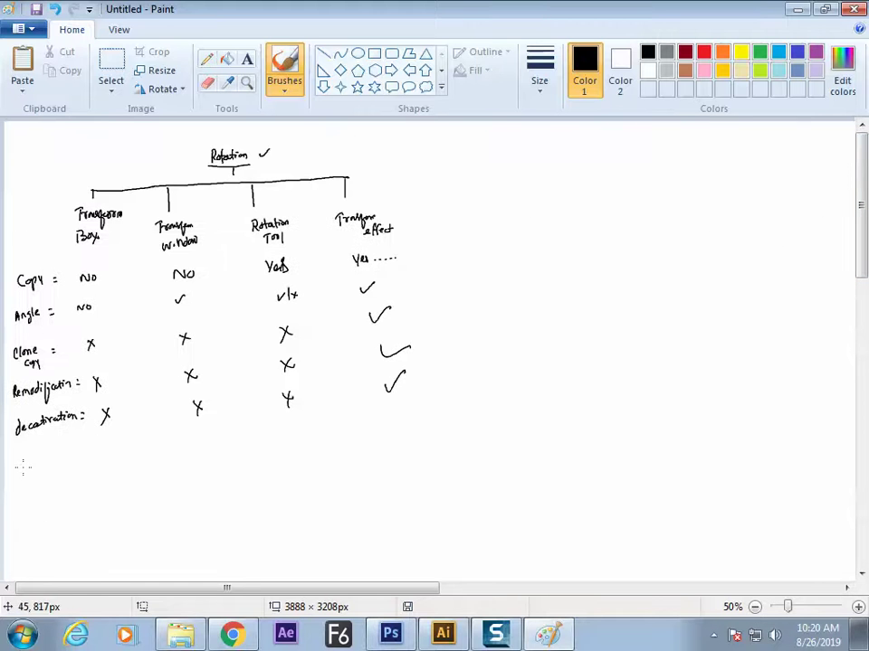
Step: Switch to Illustrator and temporarily hide the fanned shape's Transform effect while moving the shape slightly down and left
key(alt+Tab)
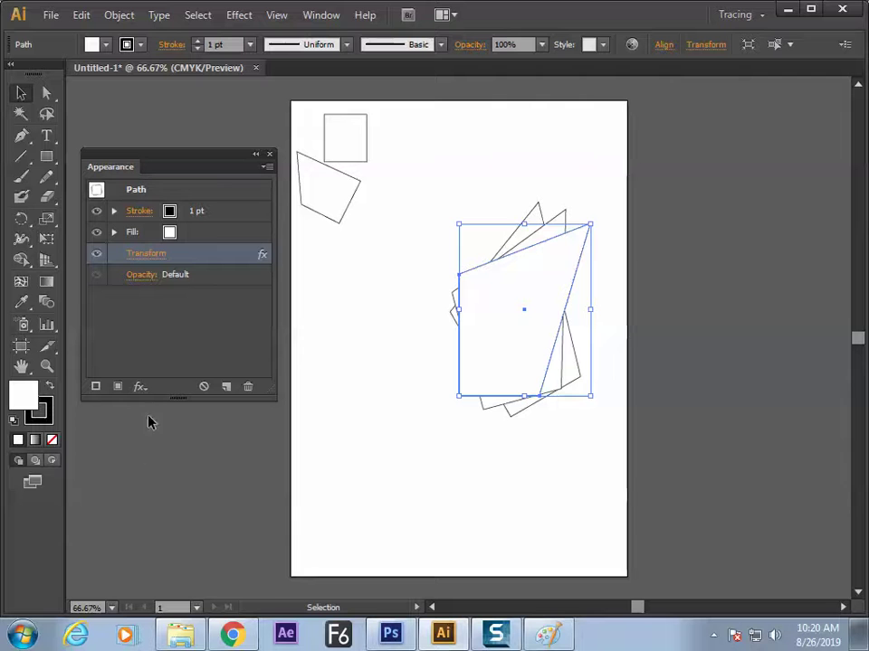
click(96, 255)
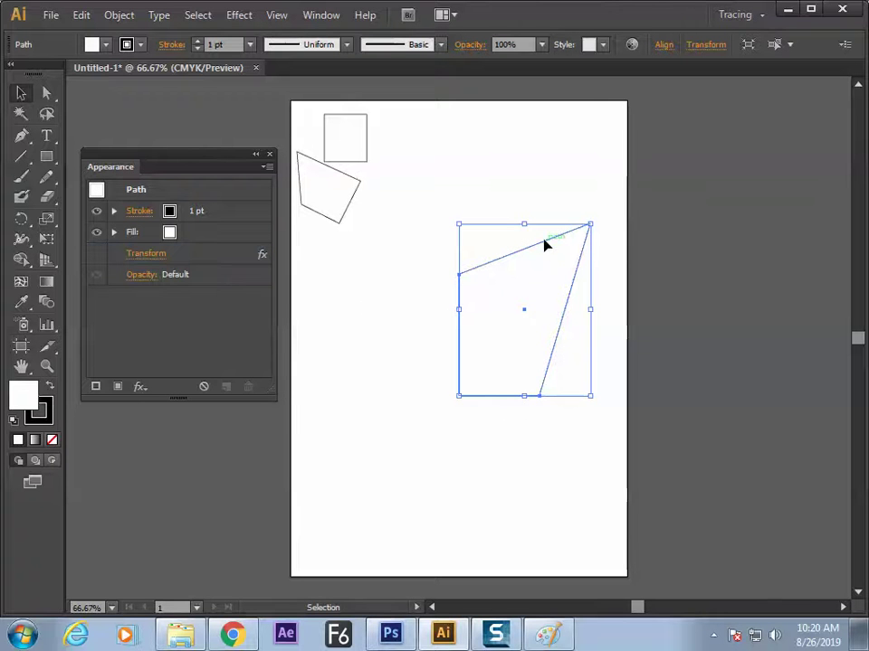
drag(548, 243, 531, 288)
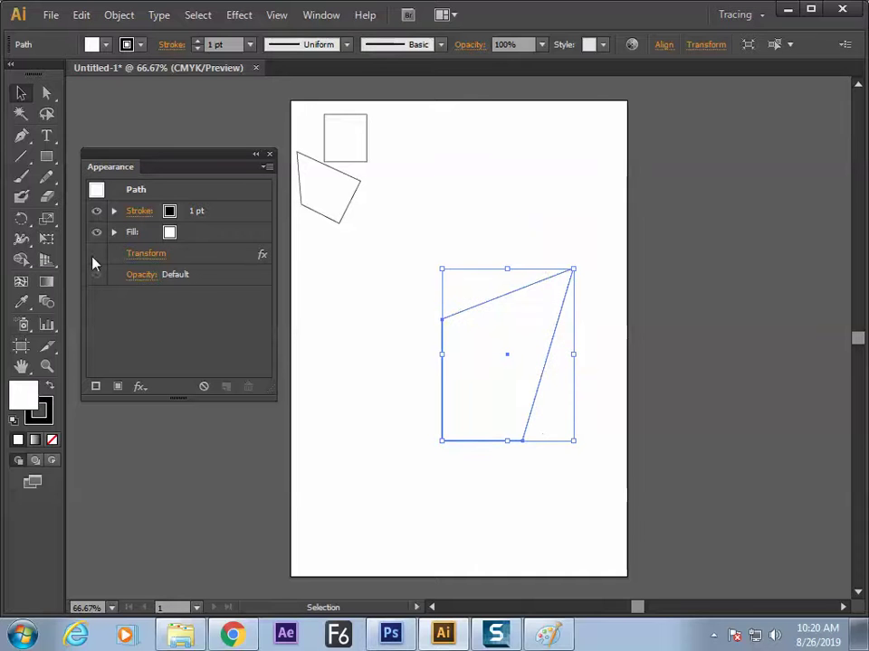
click(94, 257)
click(268, 545)
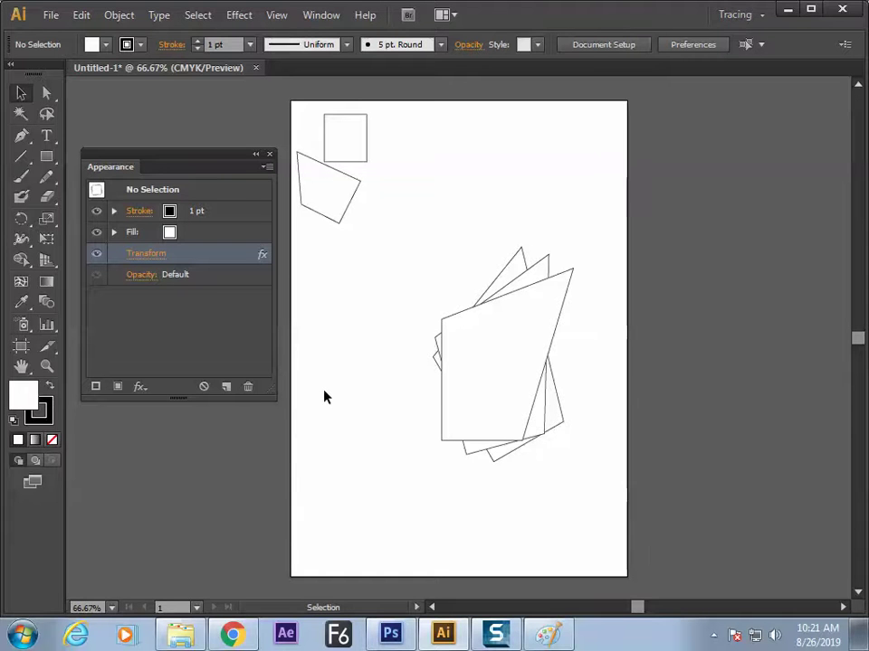
Step: Switch to Paint and draw a hand-drawn box around the Rotation heading of the comparison chart
key(alt+Tab)
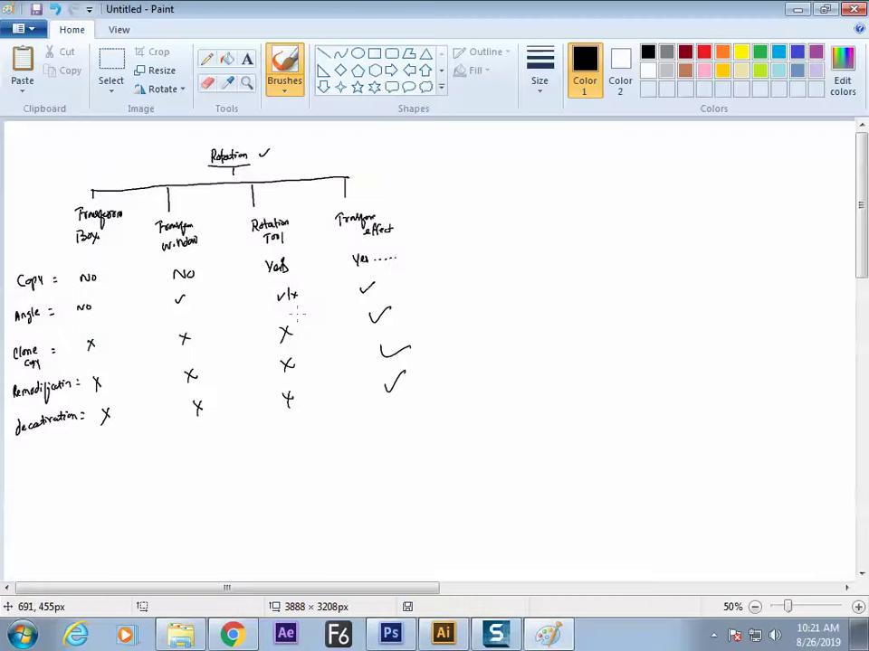
drag(199, 157, 200, 143)
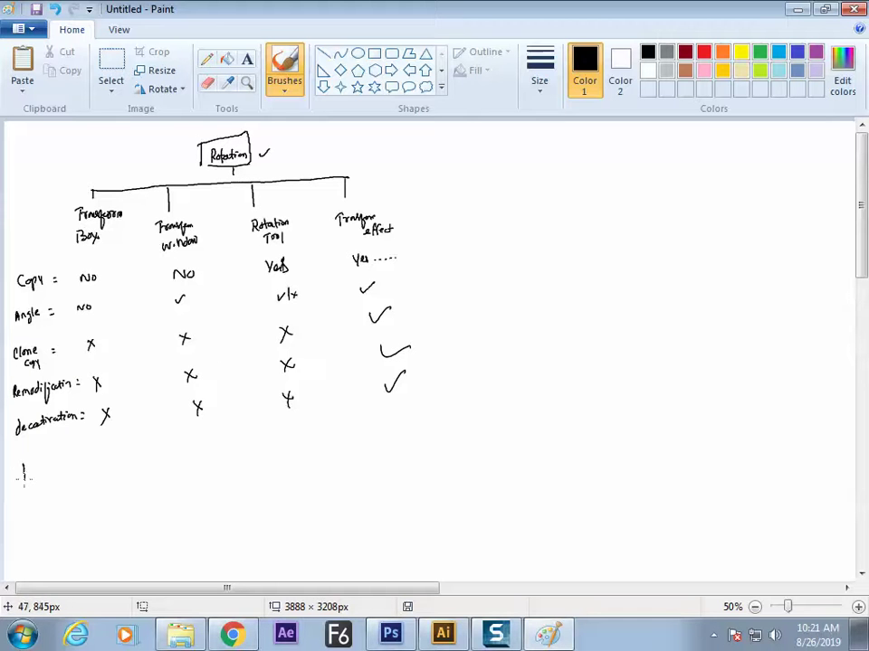
Step: Handwrite a "HotKey =" row with R for Rotation Tool and crosses for the other methods, and draw a vertical line beside the chart
drag(36, 463, 46, 460)
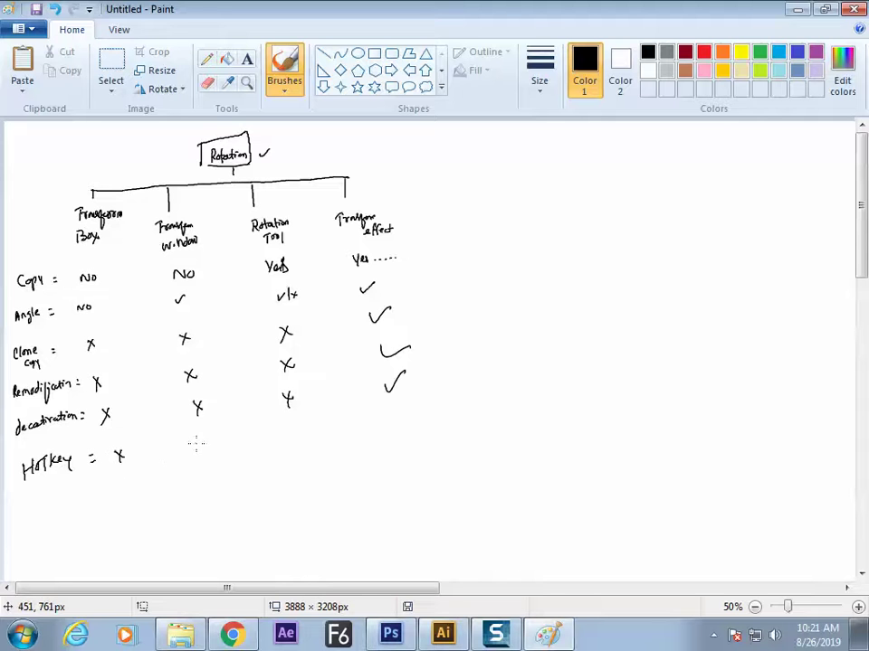
drag(300, 432, 314, 449)
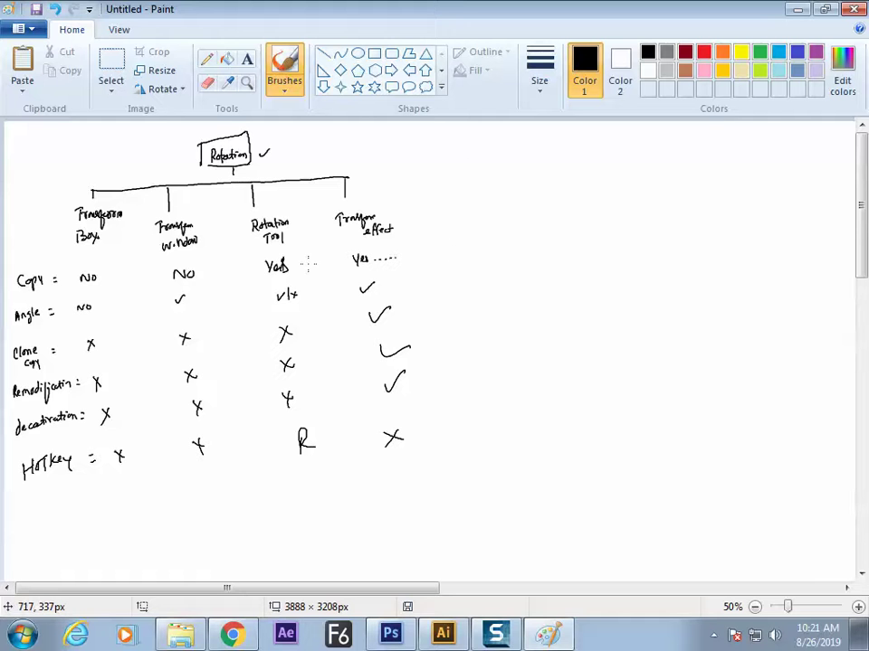
drag(437, 149, 459, 455)
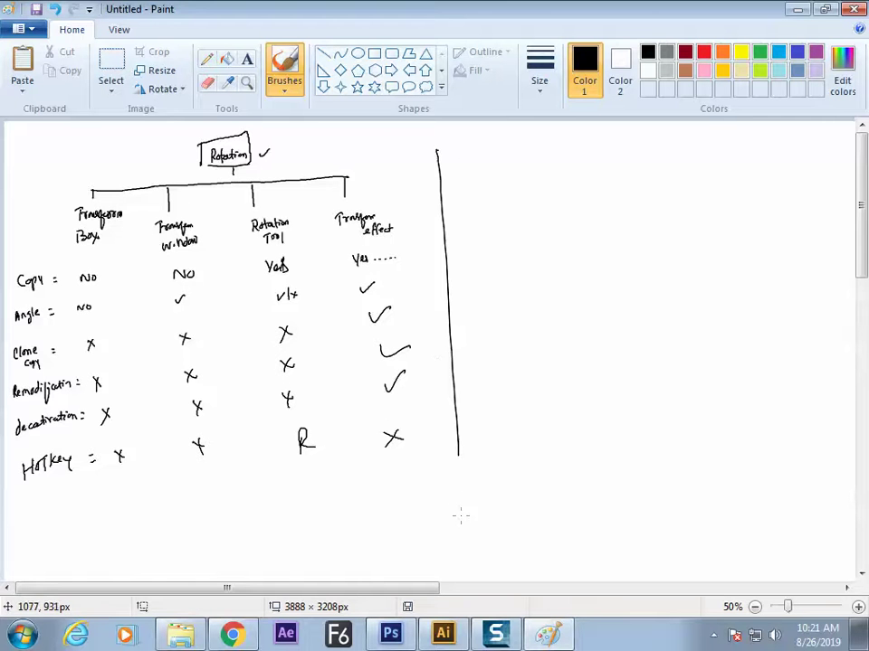
Step: Switch to Illustrator and delete all the shapes on the artboard
key(alt+Tab)
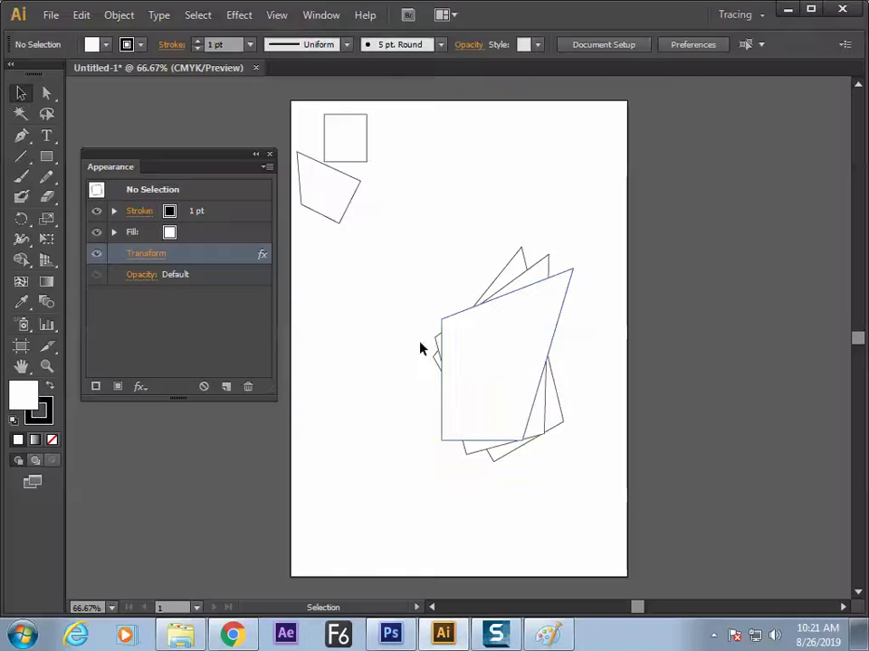
click(525, 351)
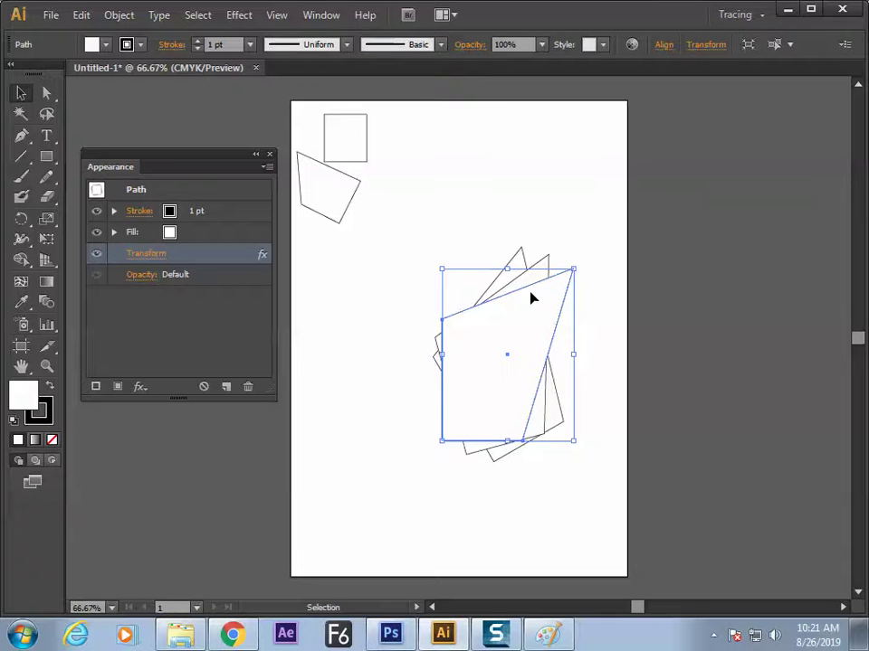
key(ctrl+a)
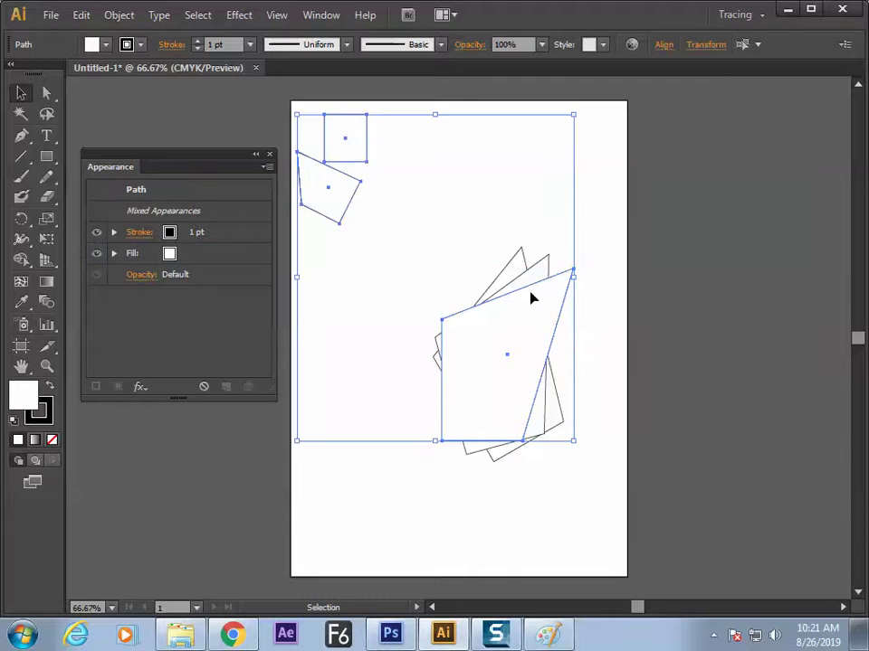
key(Delete)
Step: Draw a narrow, tall vertical rectangle in the upper middle of the artboard and select it
click(47, 156)
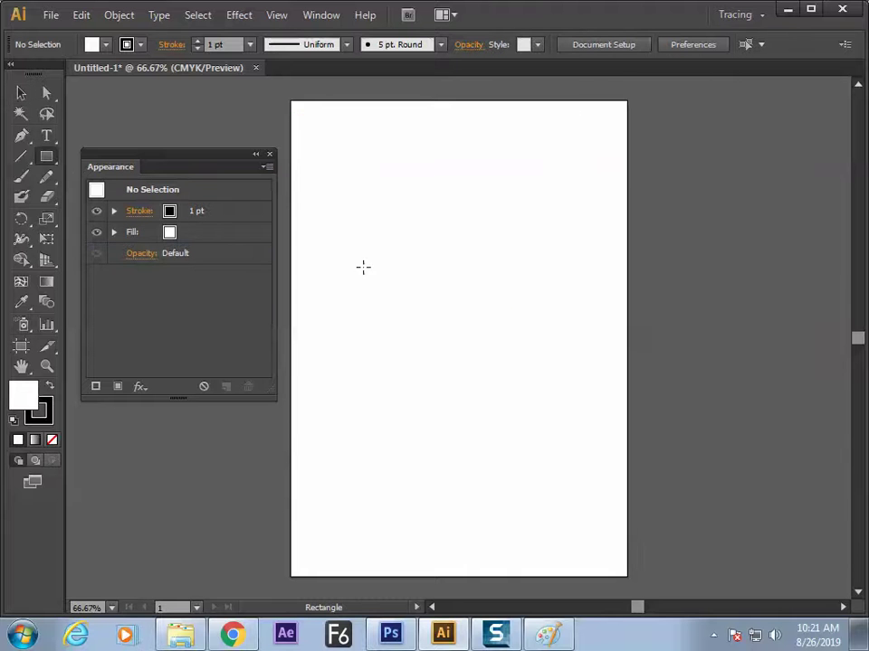
drag(444, 150, 438, 228)
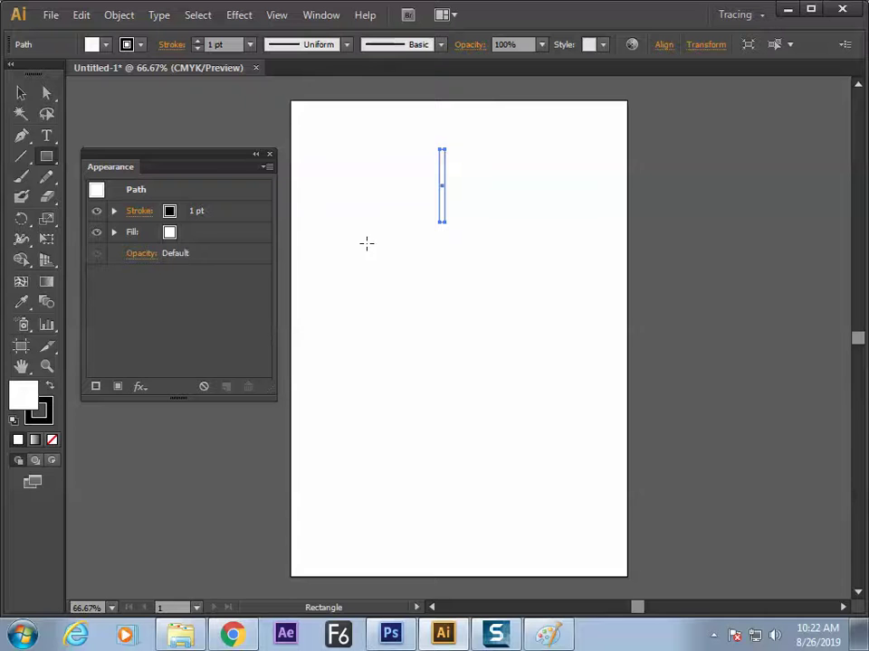
click(21, 92)
click(430, 362)
drag(476, 276, 438, 217)
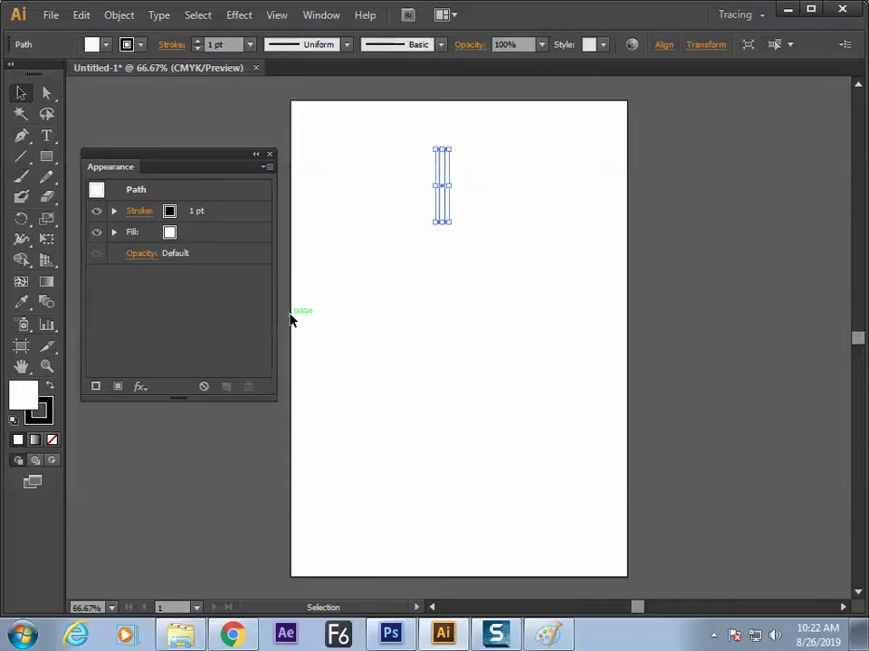
Step: Open the Transform effect settings for the narrow rectangle, keeping the shape in view beside the dialog
click(244, 15)
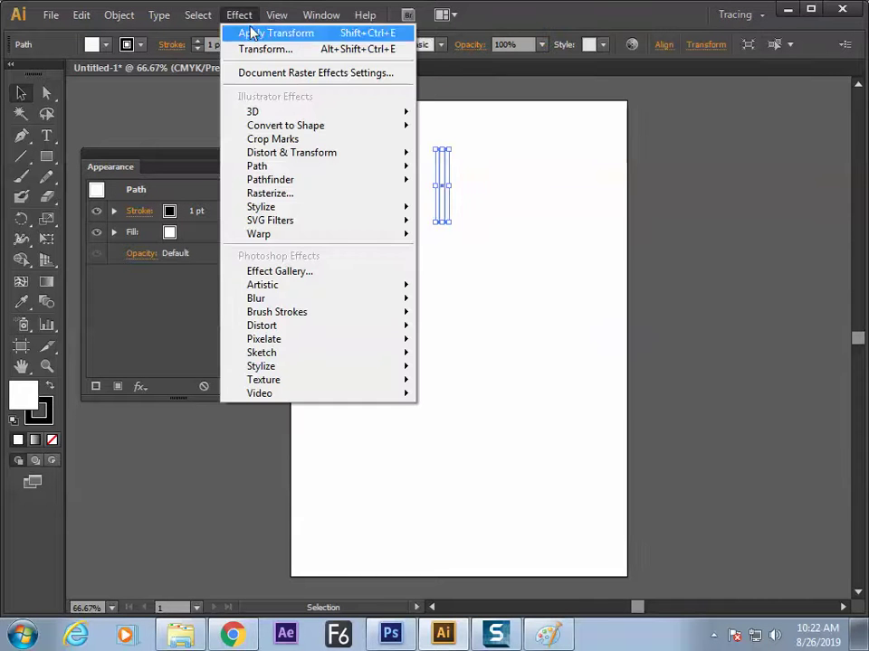
mouse_move(285, 156)
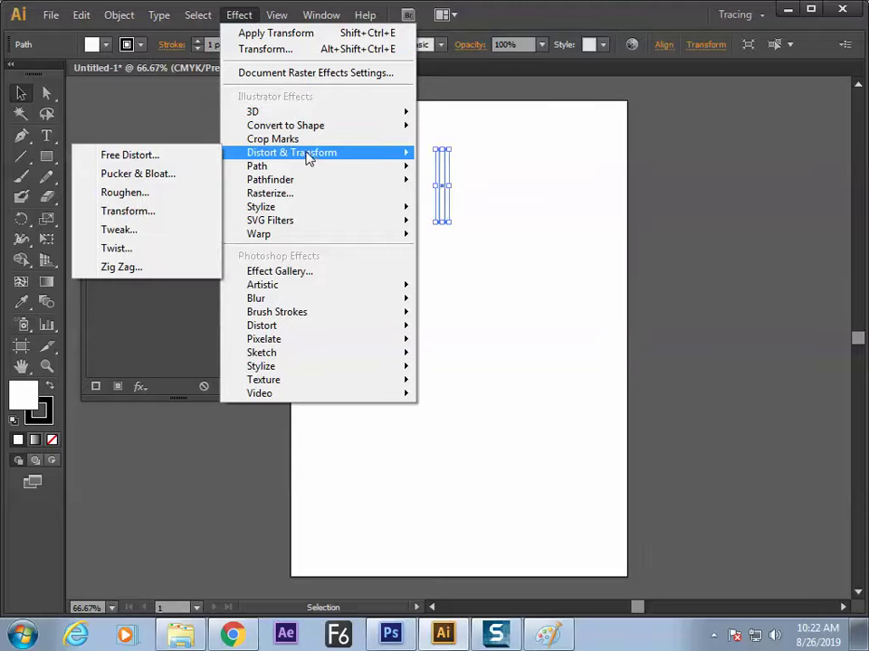
click(153, 213)
drag(229, 149, 706, 92)
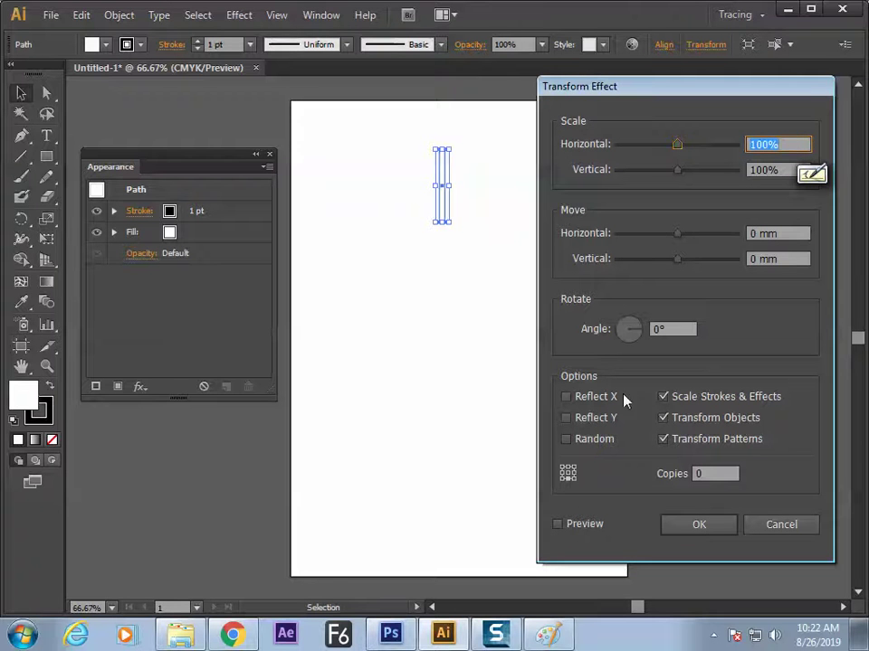
click(670, 329)
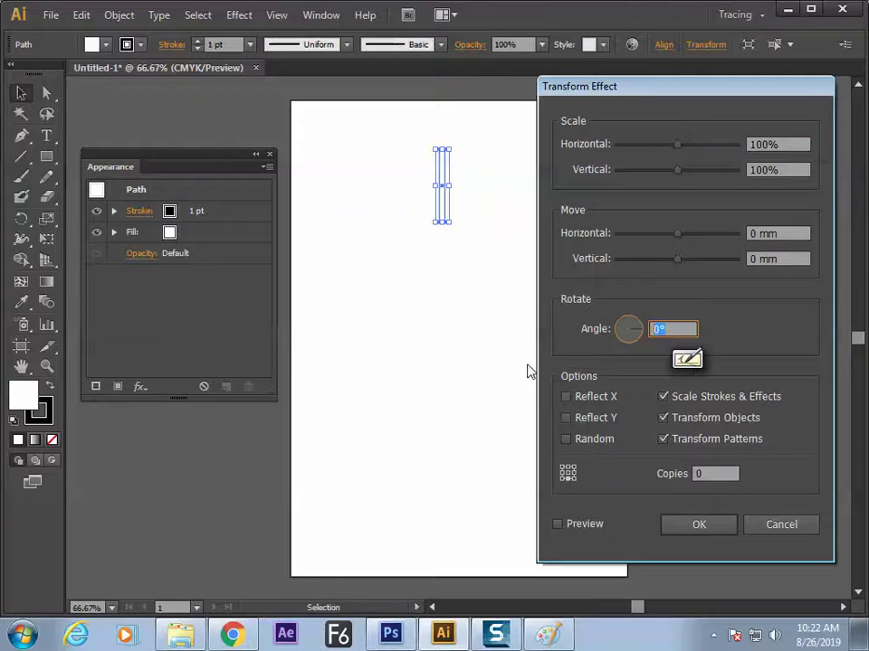
Step: Launch Calculator and divide 360 by 24 to find the rotation angle
key(super+r)
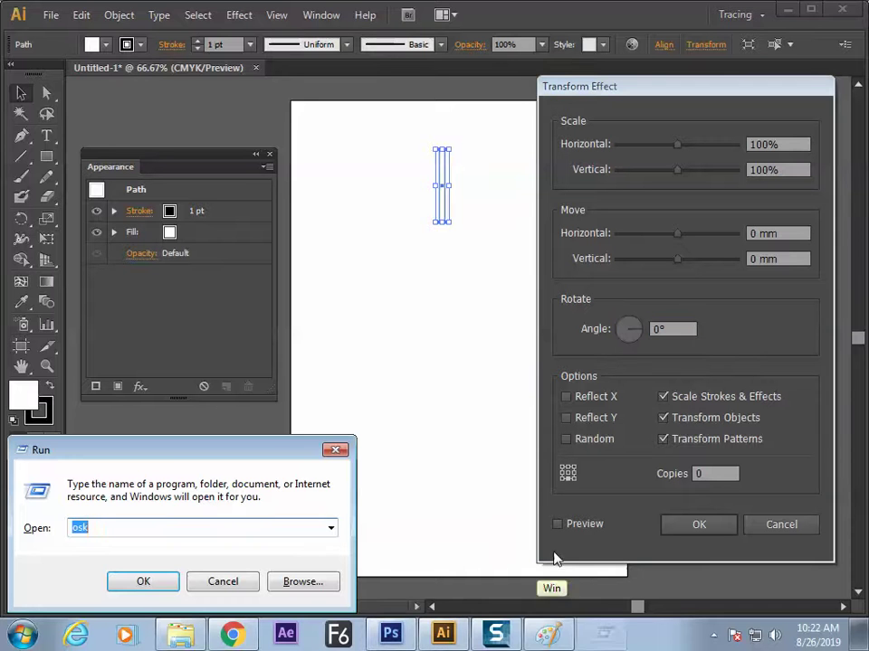
text(calc)
key(Return)
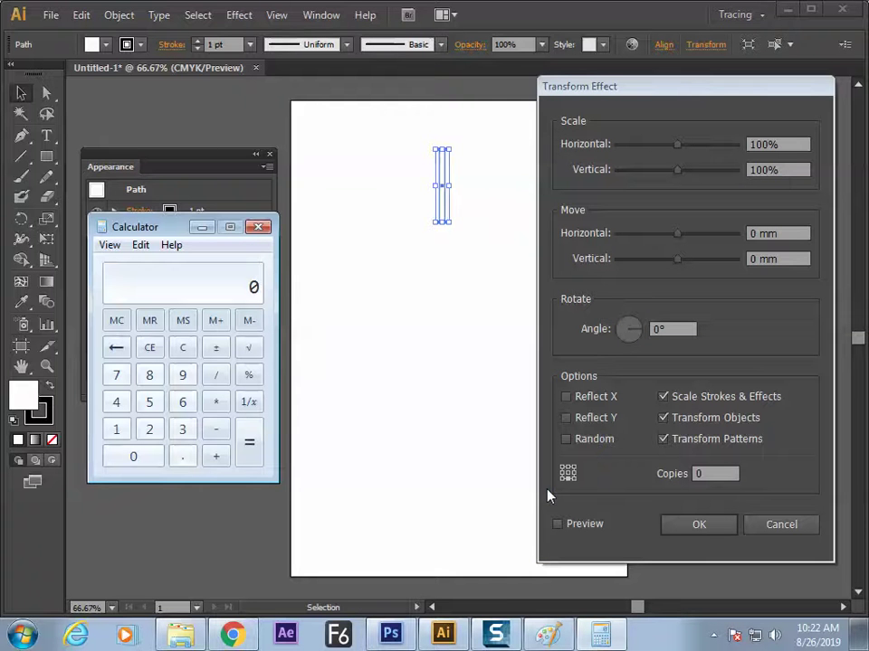
text(360 / 24)
key(Return)
Step: Apply the Transform effect to the rectangle with a 15° rotation angle and 23 copies, with the preview enabled
click(674, 328)
text(15)
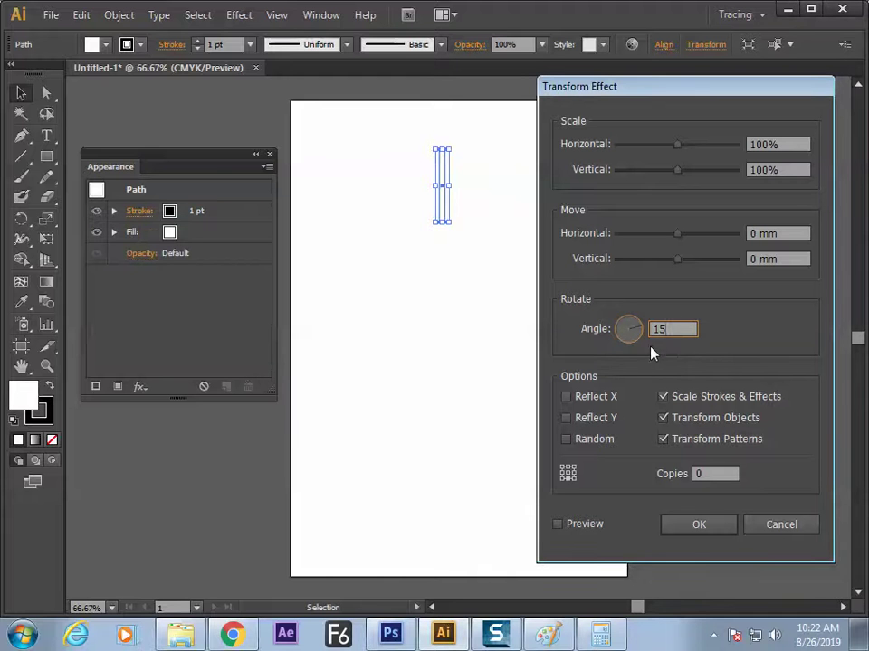
click(564, 523)
click(688, 479)
key(Up)
key(Up)
key(Up)
key(Up)
key(Up)
key(Up)
key(Up)
key(Up)
key(Up)
key(Up)
key(Up)
key(Up)
key(Up)
key(Up)
key(Up)
key(Up)
key(Up)
key(Up)
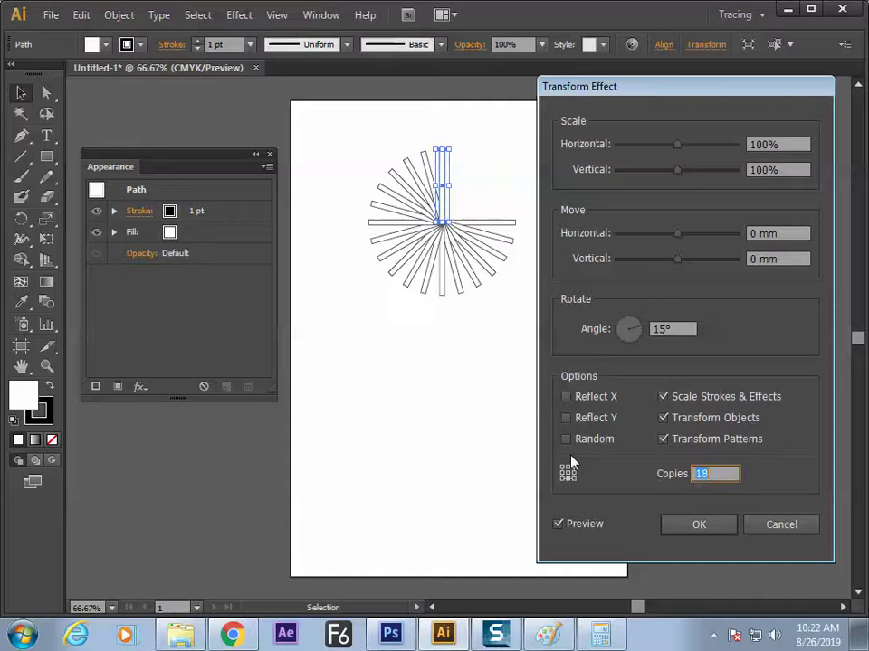
key(Up)
key(Up)
key(Up)
key(Up)
key(Up)
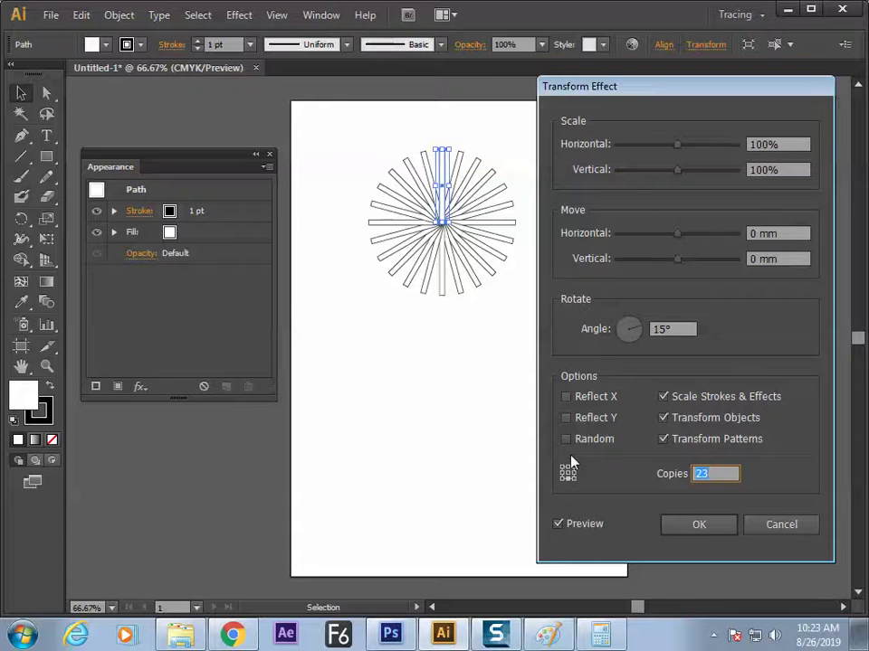
click(685, 524)
Step: Hide the panels to view the radial pattern, reselect its original bar, and close Calculator
key(Tab)
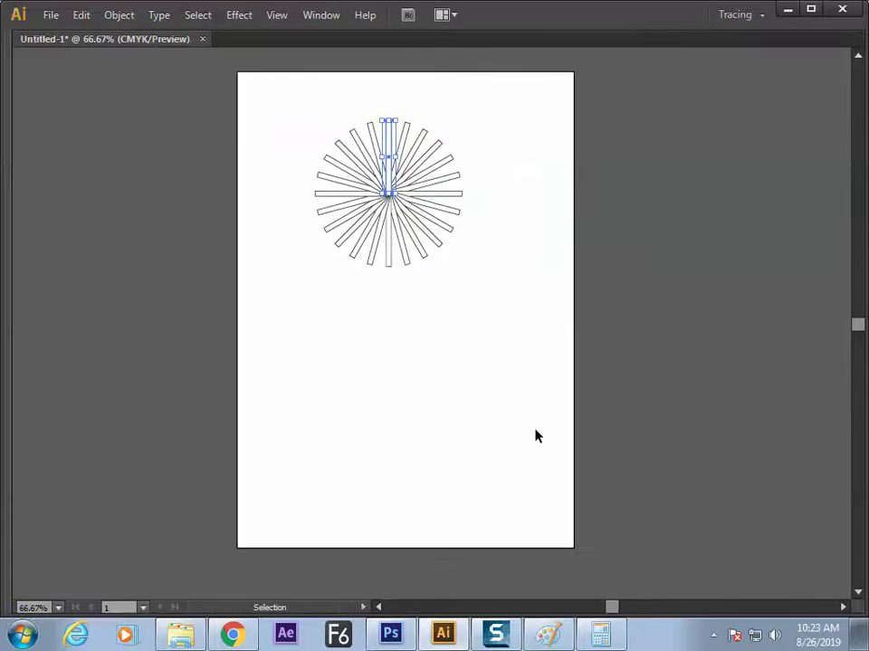
click(419, 465)
click(387, 192)
click(599, 636)
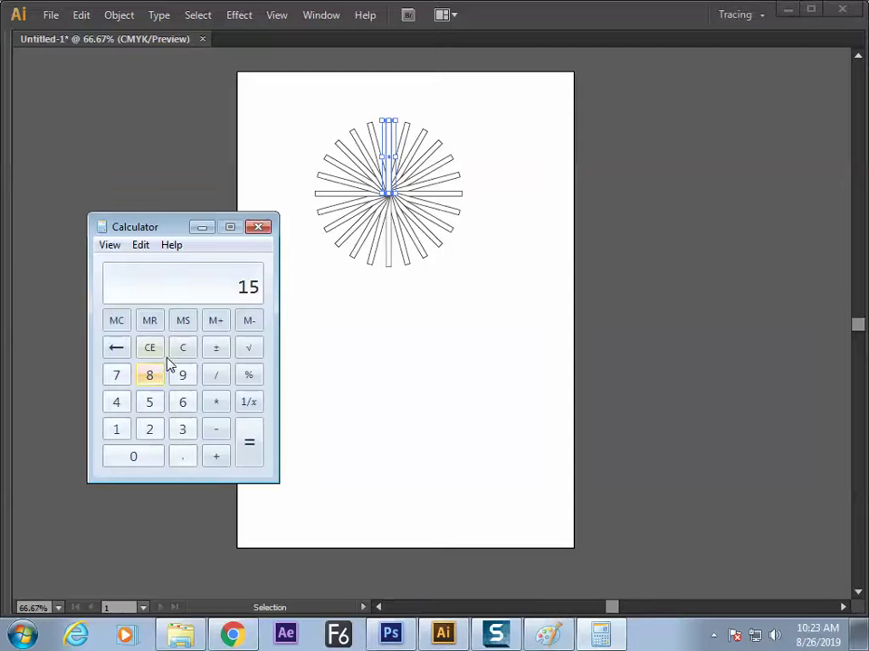
click(258, 228)
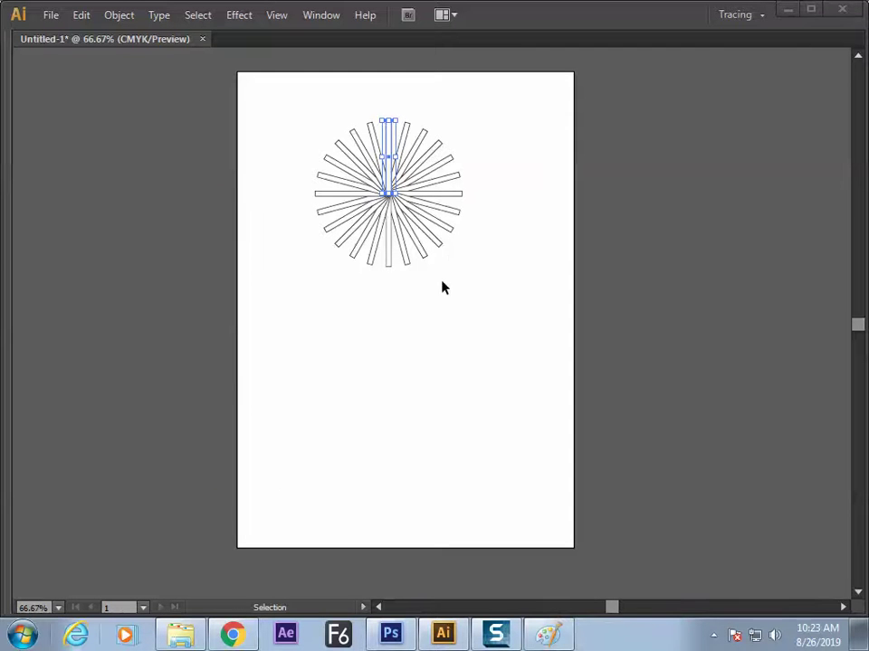
key(ctrl)
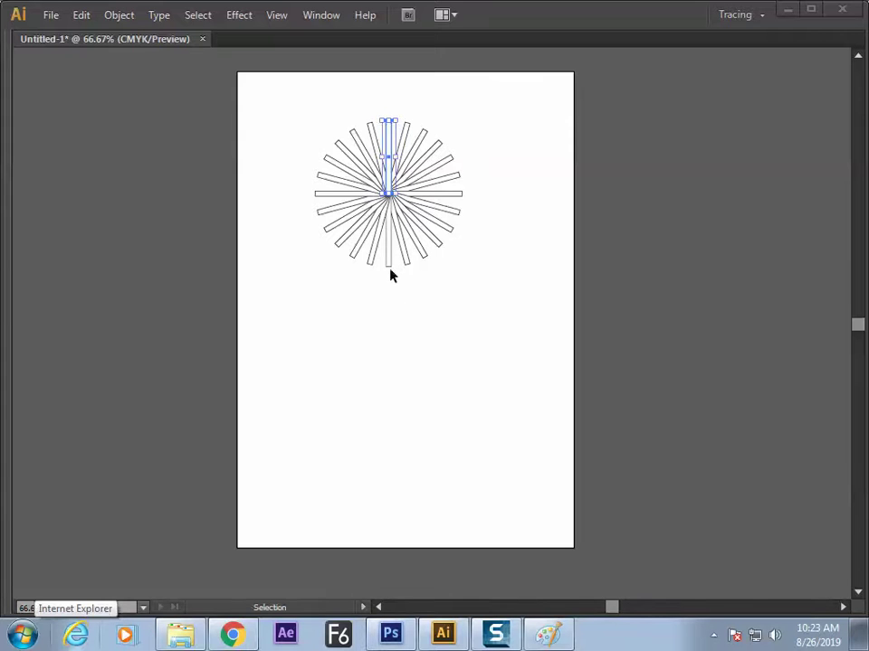
Step: Show the panels again and average the original bar's two upper anchor points so every bar tapers to a spike
key(ctrl+equal)
key(ctrl+equal)
drag(359, 219, 443, 552)
key(Tab)
key(a)
drag(474, 268, 507, 312)
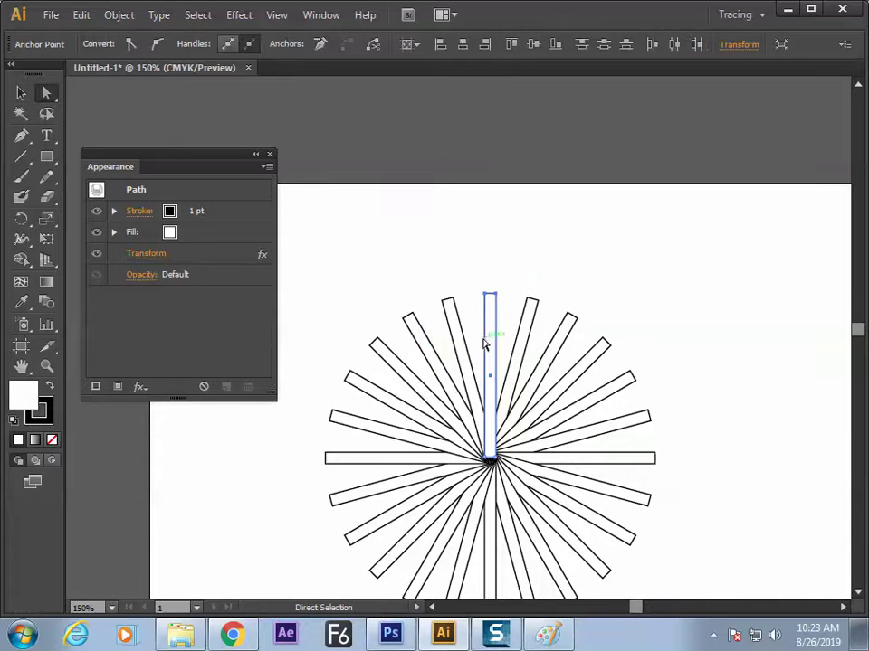
right_click(504, 323)
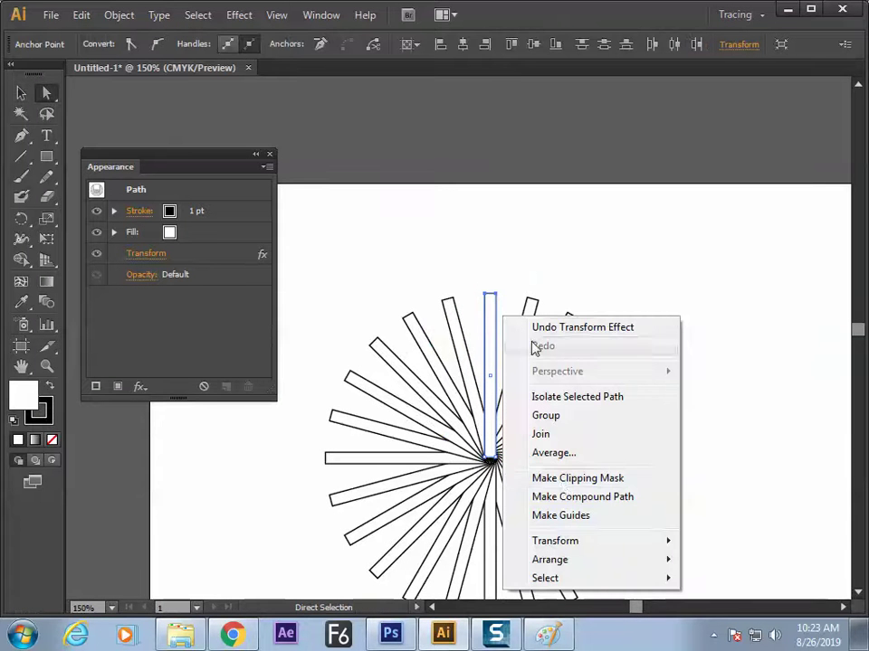
click(556, 457)
key(Return)
click(700, 392)
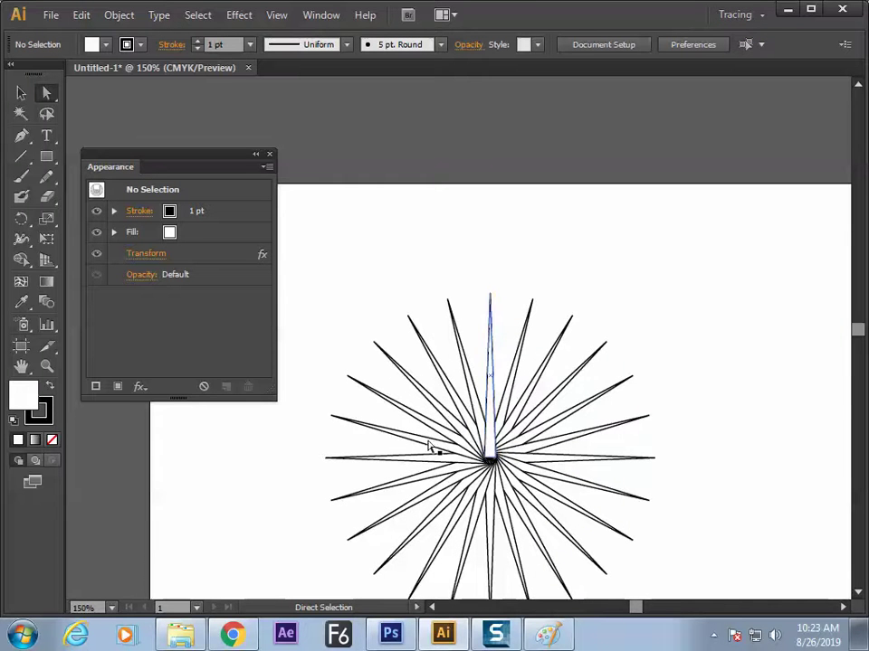
Step: Try reshaping the spikes by moving the original spike's anchor points upward, and undo the change
click(492, 384)
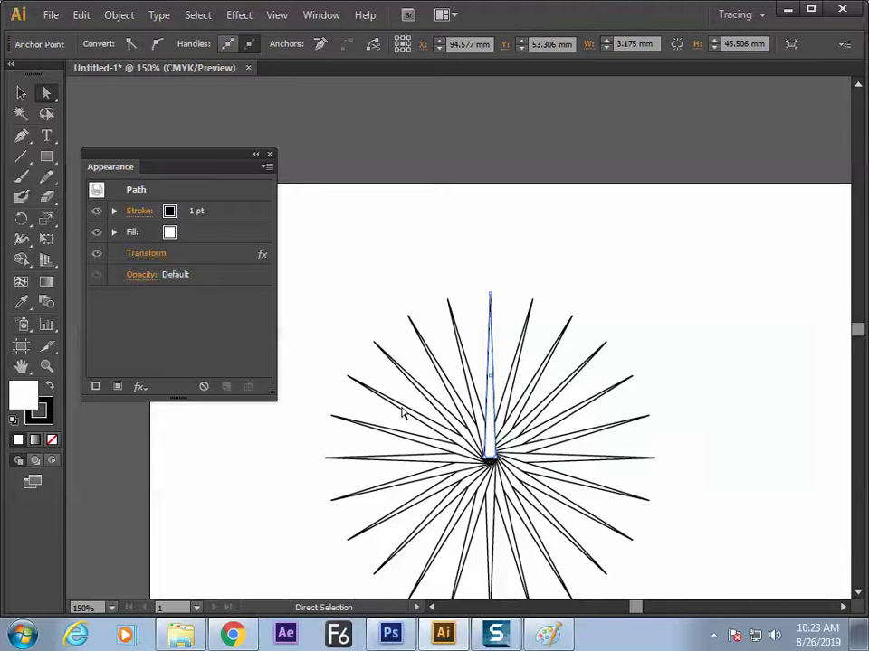
drag(490, 437, 494, 407)
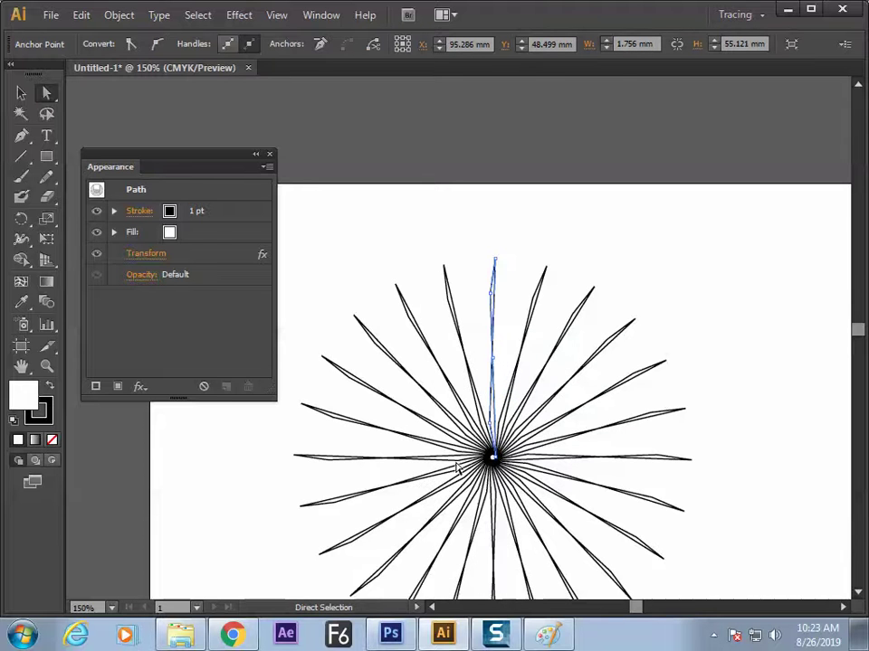
key(ctrl+z)
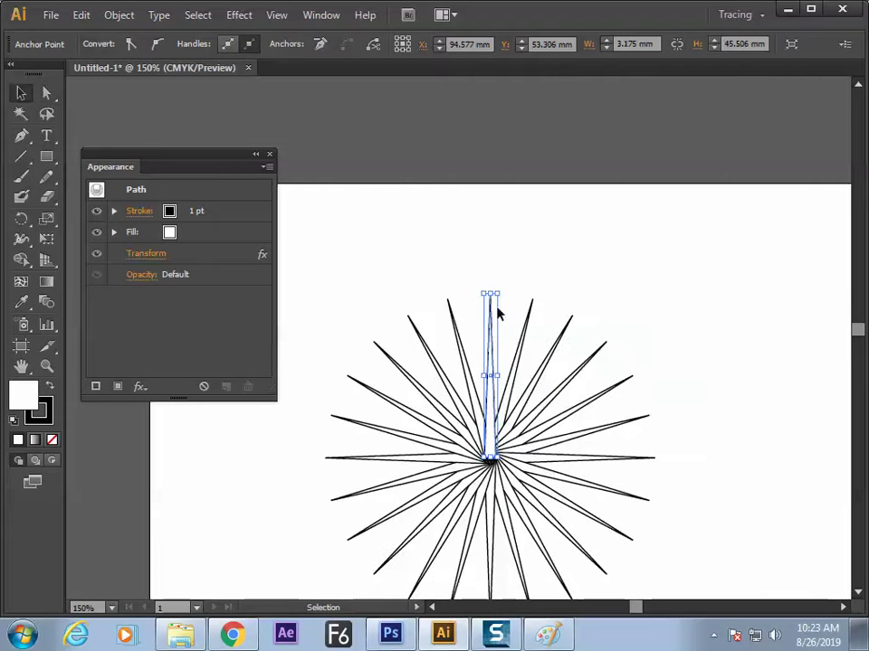
Step: Move the whole starburst up and slightly left on the artboard by its original spike
ctrl+click(496, 421)
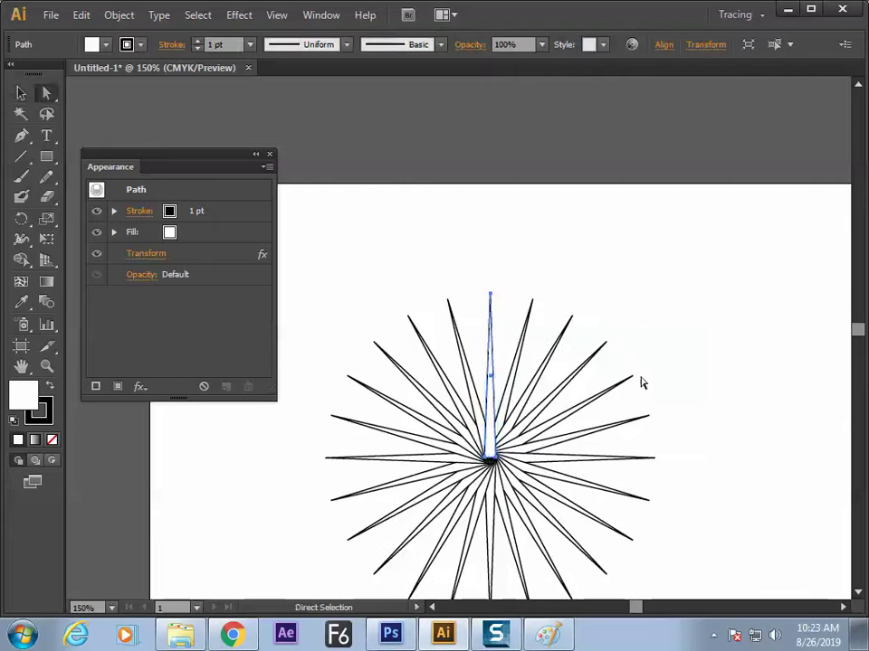
click(499, 402)
click(491, 442)
drag(491, 442, 486, 389)
key(ctrl+z)
key(v)
click(607, 334)
Step: Locate the Transform effect and its repeat command, and move the whole starburst left and slightly down by its original spike
click(239, 15)
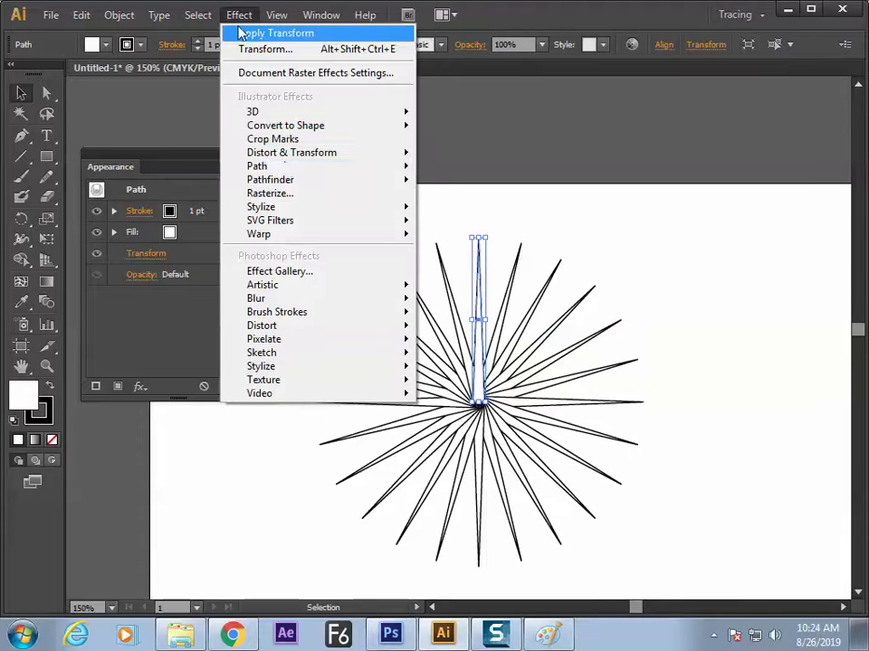
mouse_move(285, 153)
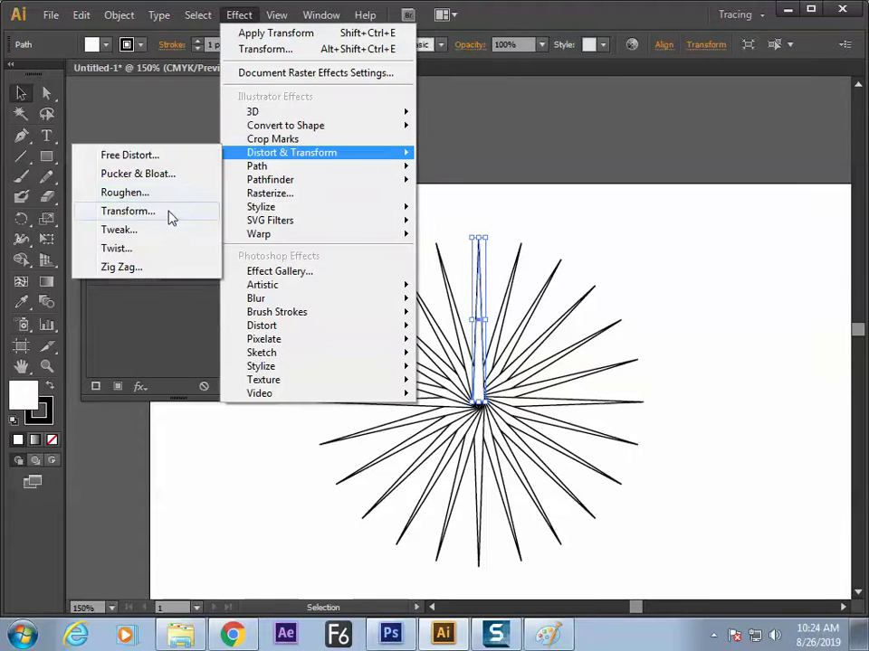
click(675, 258)
click(675, 258)
drag(486, 385, 437, 406)
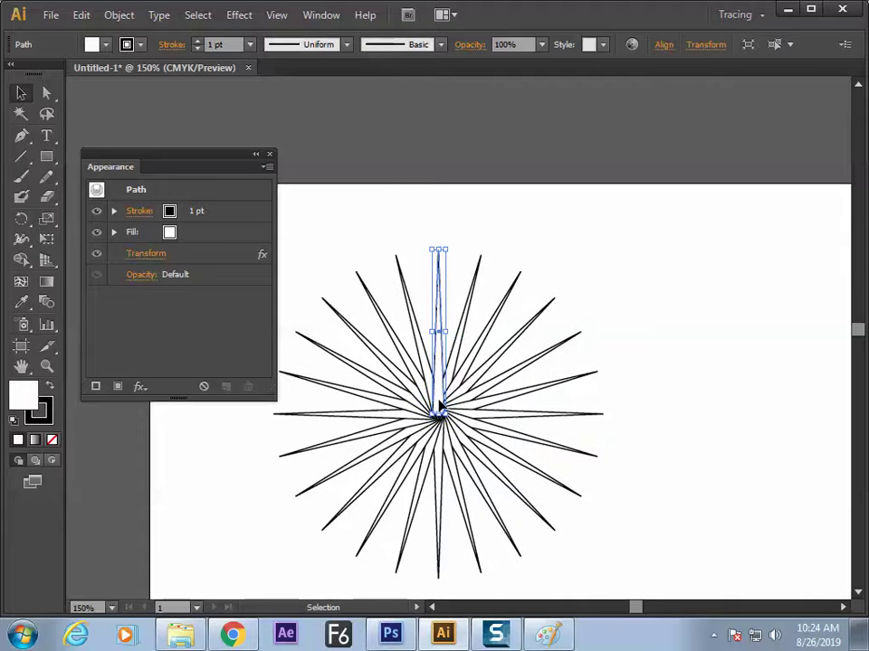
click(239, 15)
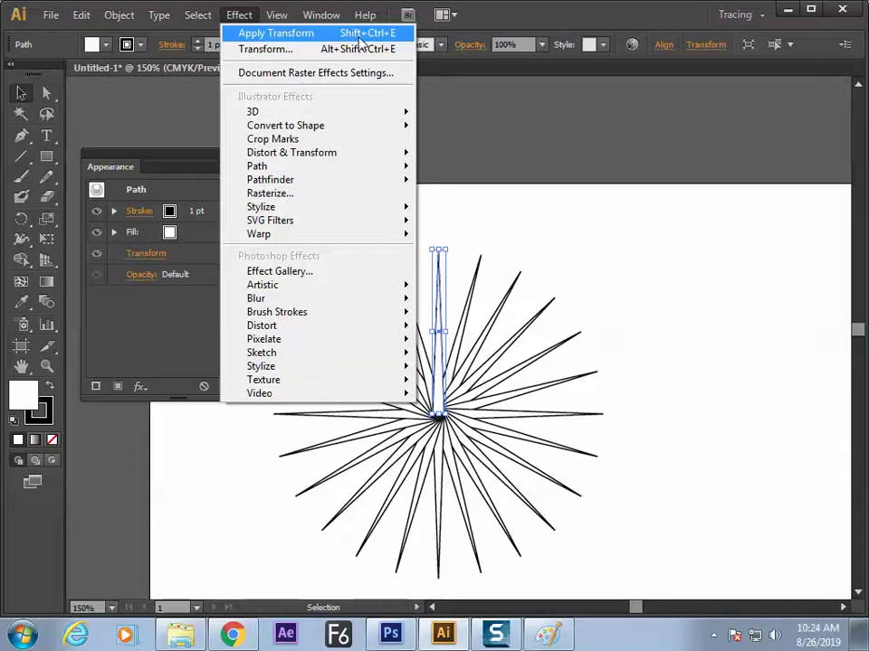
click(388, 33)
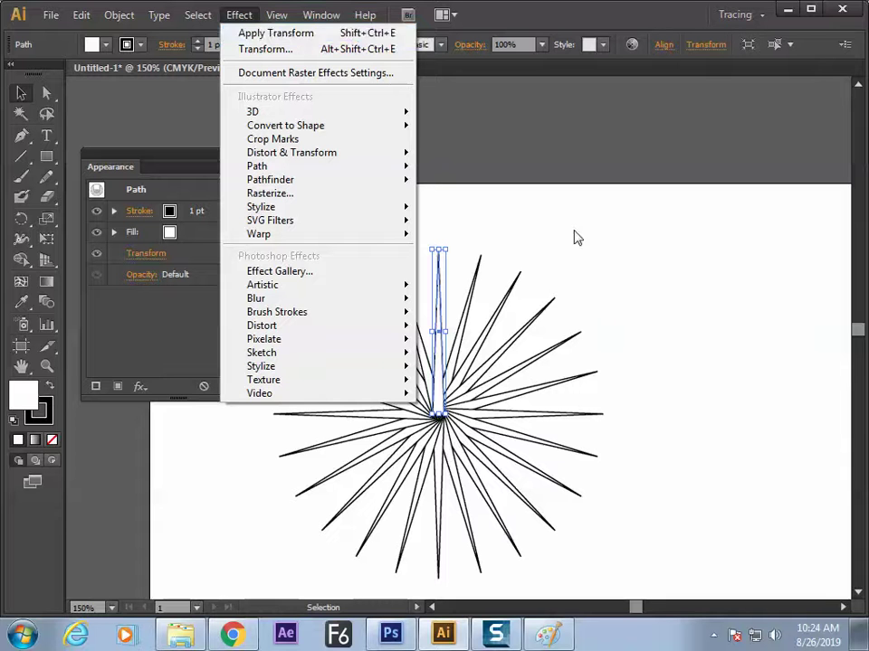
click(519, 345)
click(439, 388)
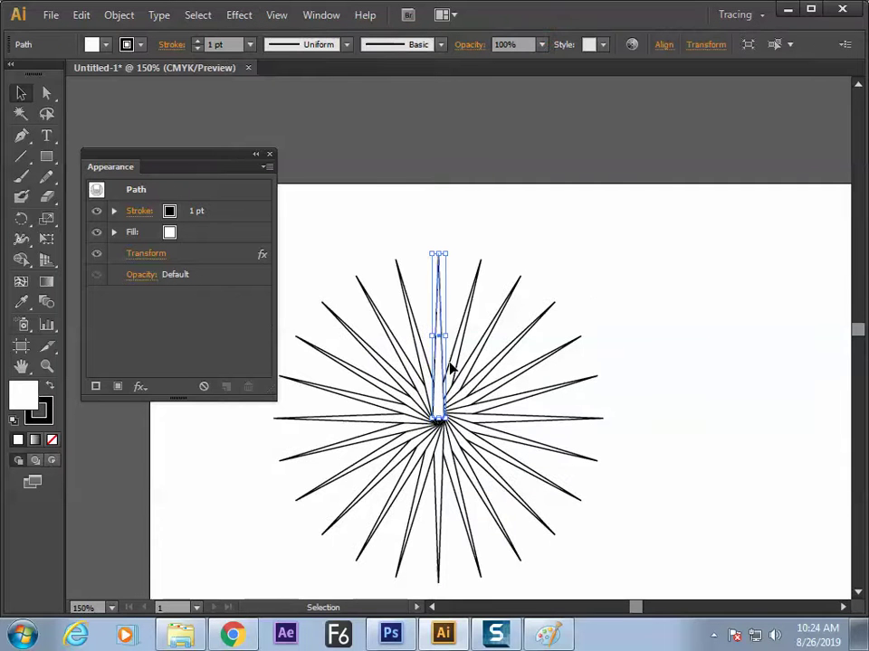
Step: Draw a tall, curly freehand path with the Pencil tool to the right of the starburst and keep it selected
click(307, 211)
click(48, 180)
mouse_move(663, 243)
mouse_down()
mouse_move(675, 307)
mouse_move(664, 425)
mouse_up()
key(v)
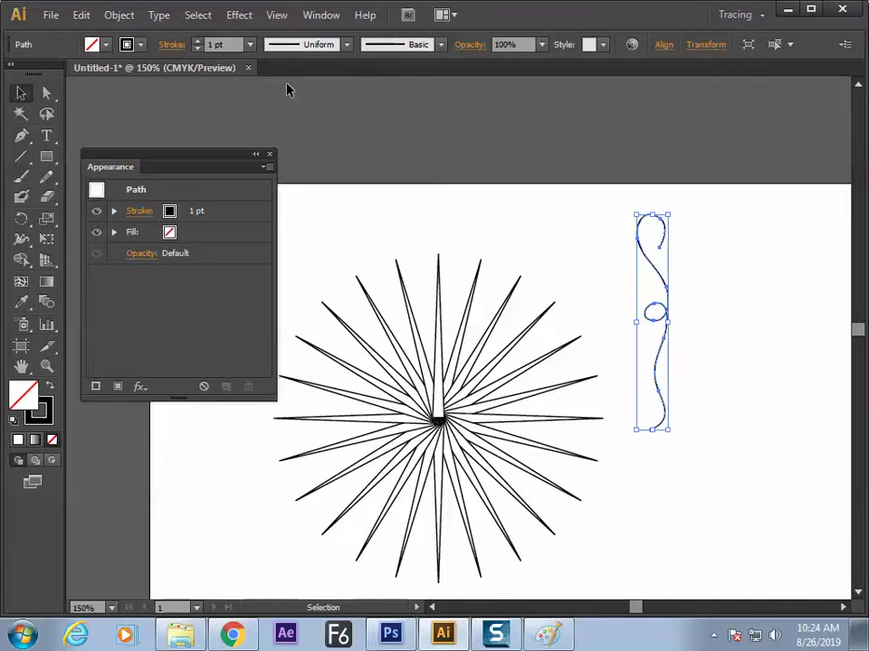
Step: Repeat the last Transform effect on the curly path, and delete the resulting radial pattern
click(243, 16)
click(249, 32)
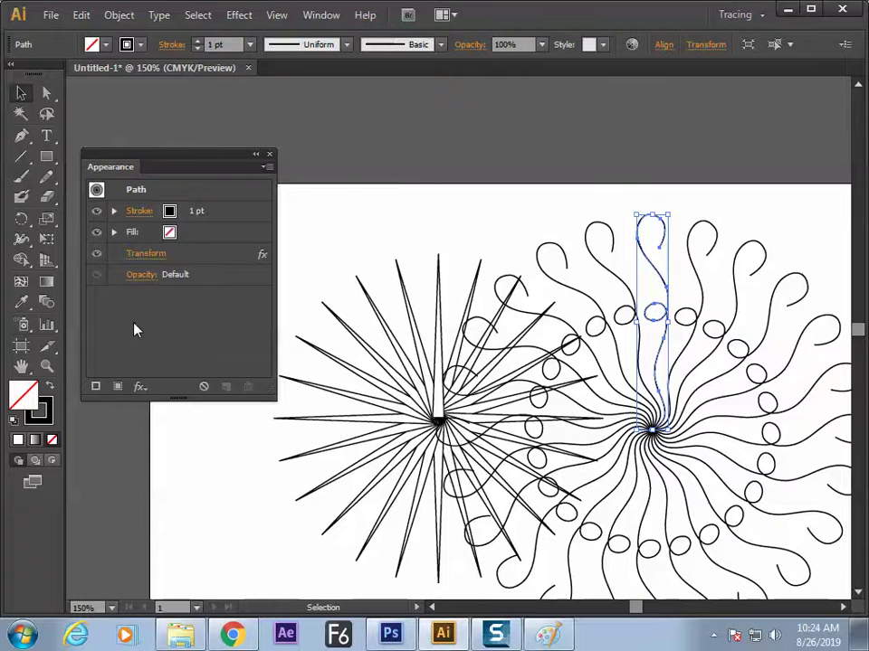
key(Delete)
Step: Move the starburst slightly further left and up on the artboard by its original spike
drag(443, 400, 420, 395)
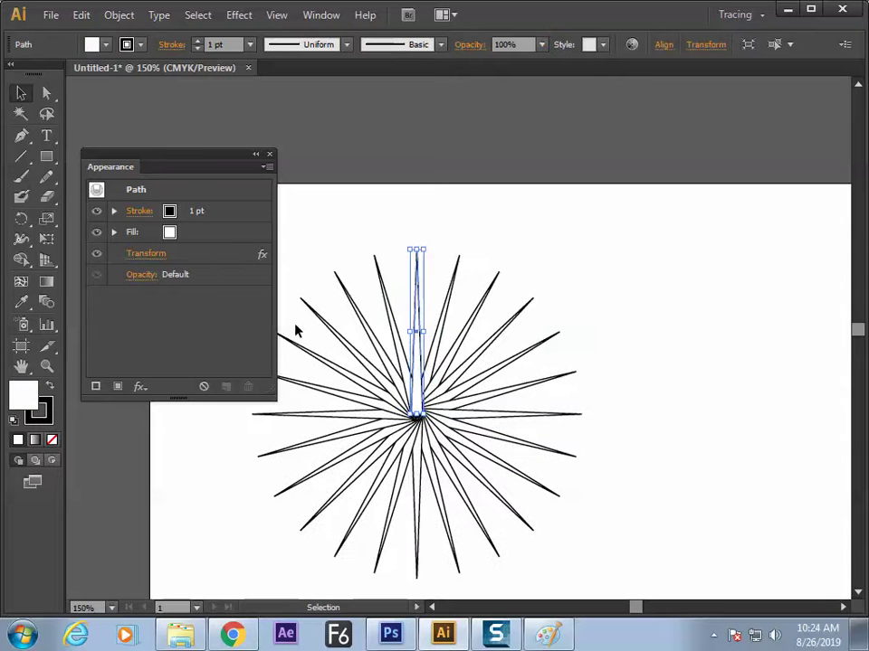
click(238, 14)
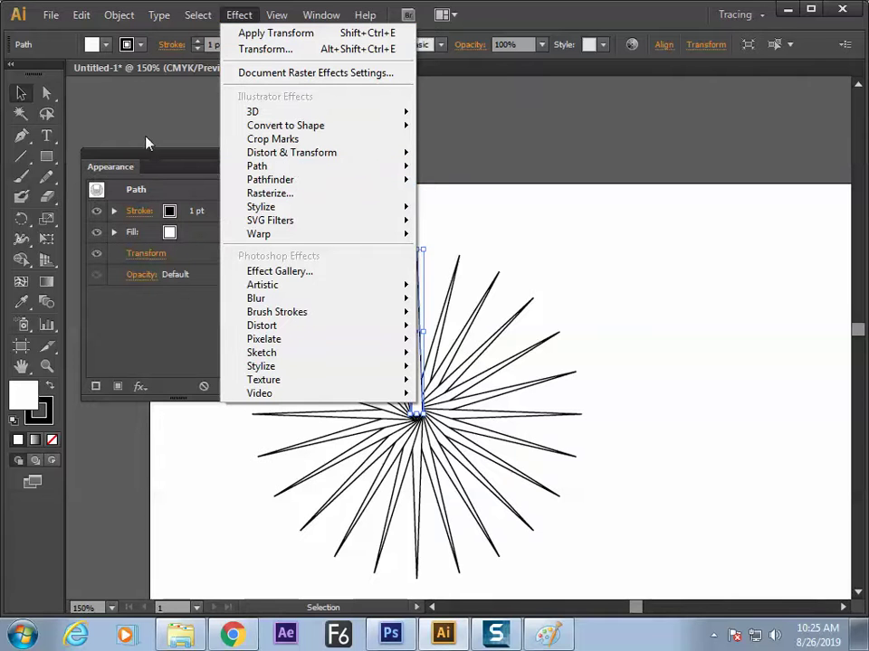
Step: Draw a diagonal line segment to the right of the starburst and repeat the last Transform effect on it
click(21, 156)
click(710, 199)
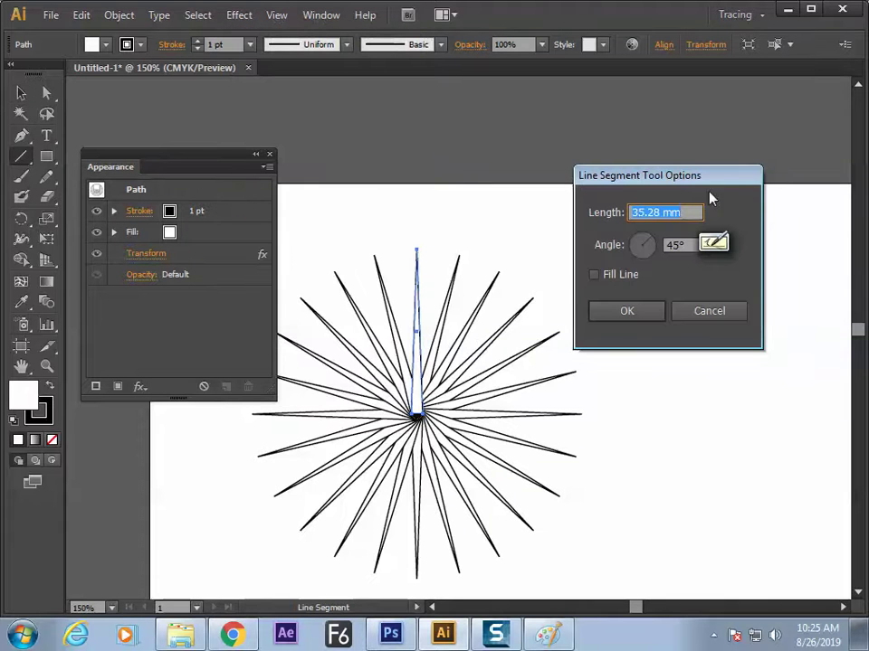
click(709, 311)
drag(639, 241, 694, 331)
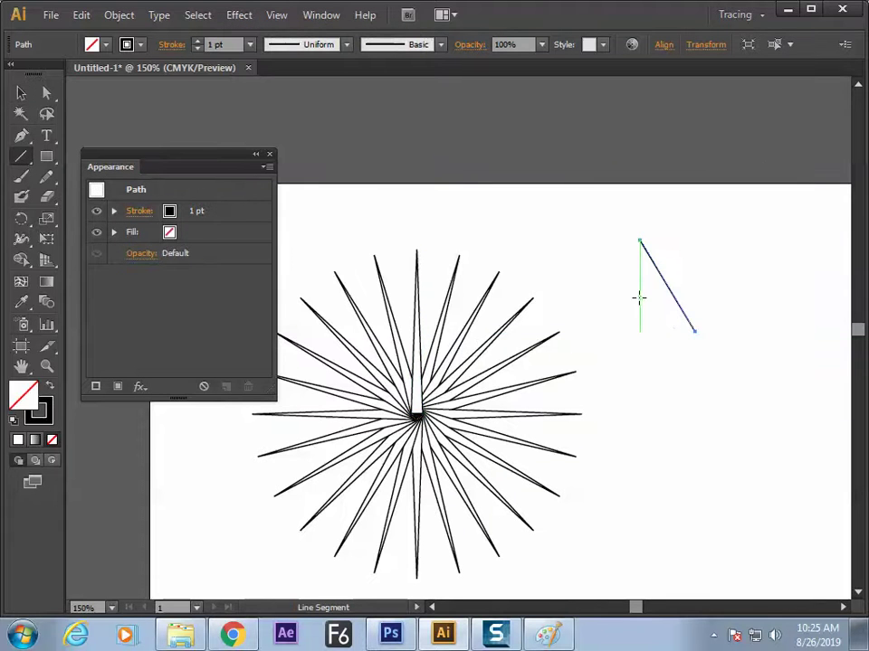
key(ctrl+shift+e)
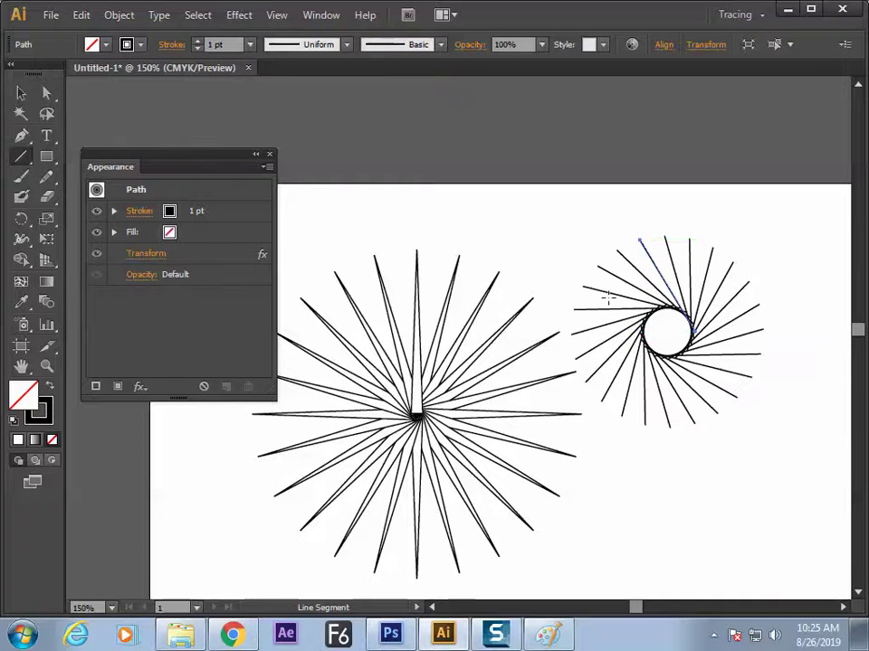
Step: Deselect the line's radial pattern to view it, and delete it by its original line
key(v)
click(554, 255)
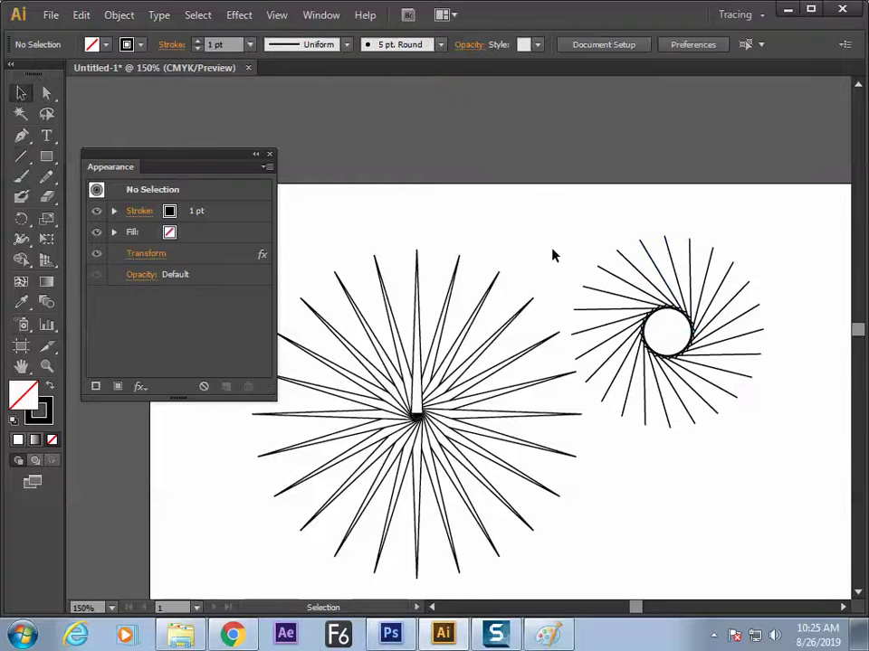
click(661, 314)
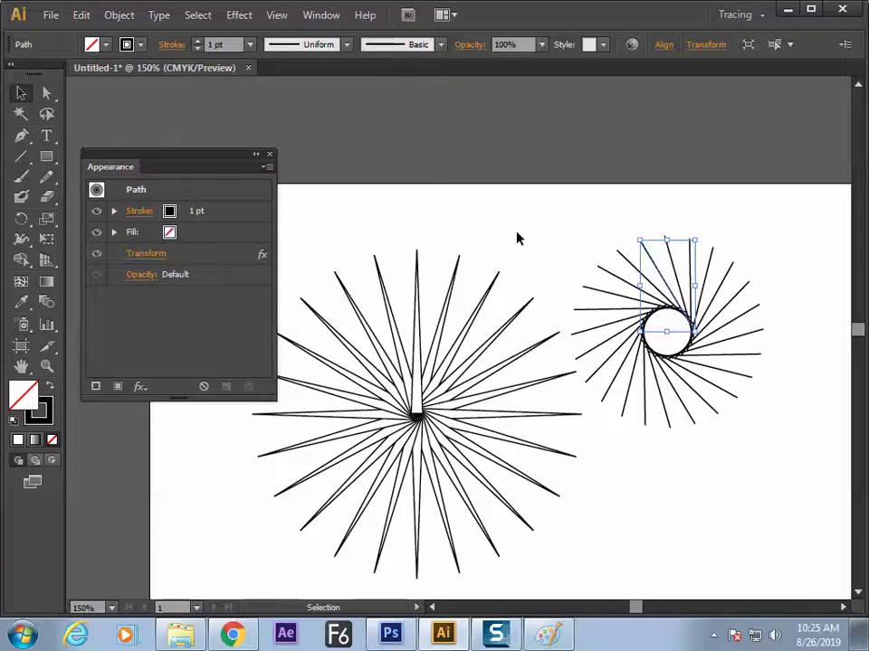
key(Delete)
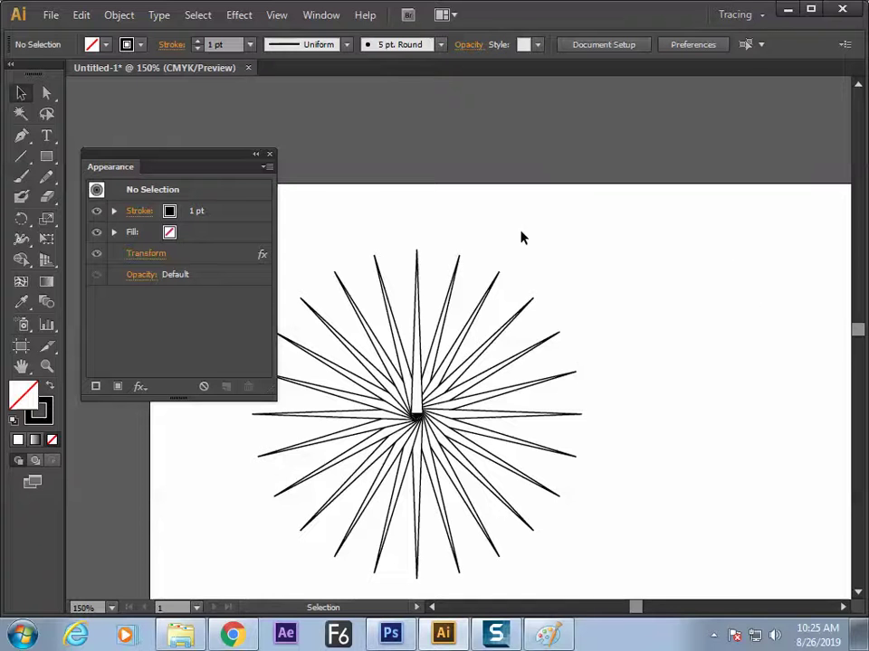
Step: Show the Graphic Styles beside the artwork and save the original spike's appearance as a new graphic style
click(417, 398)
click(321, 15)
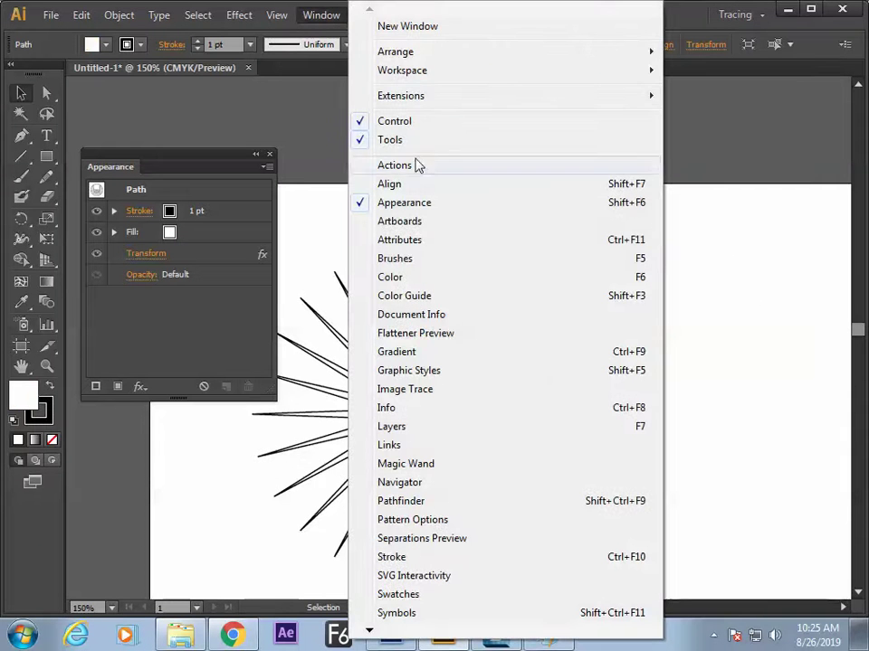
click(444, 372)
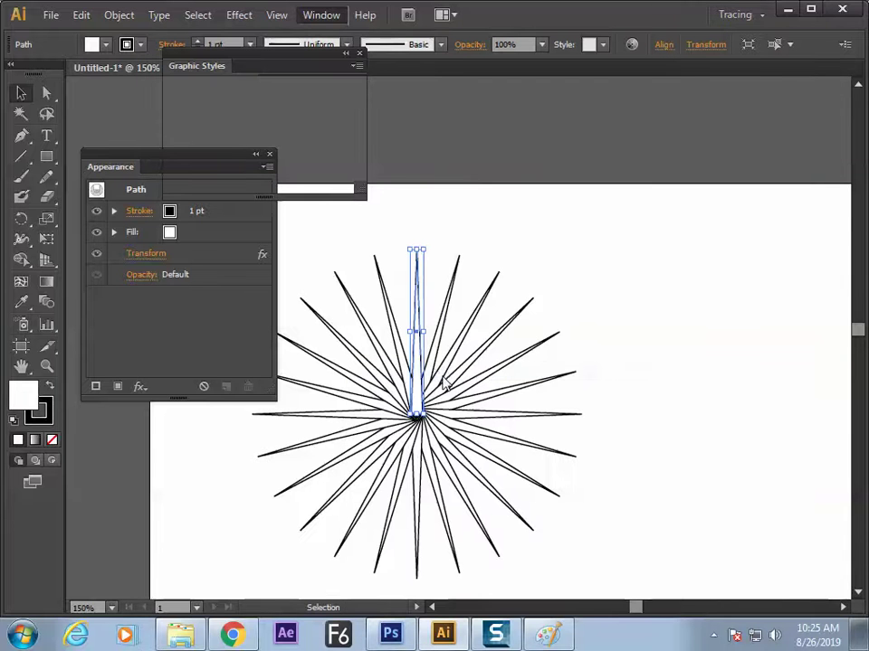
drag(221, 63, 582, 113)
drag(436, 320, 613, 190)
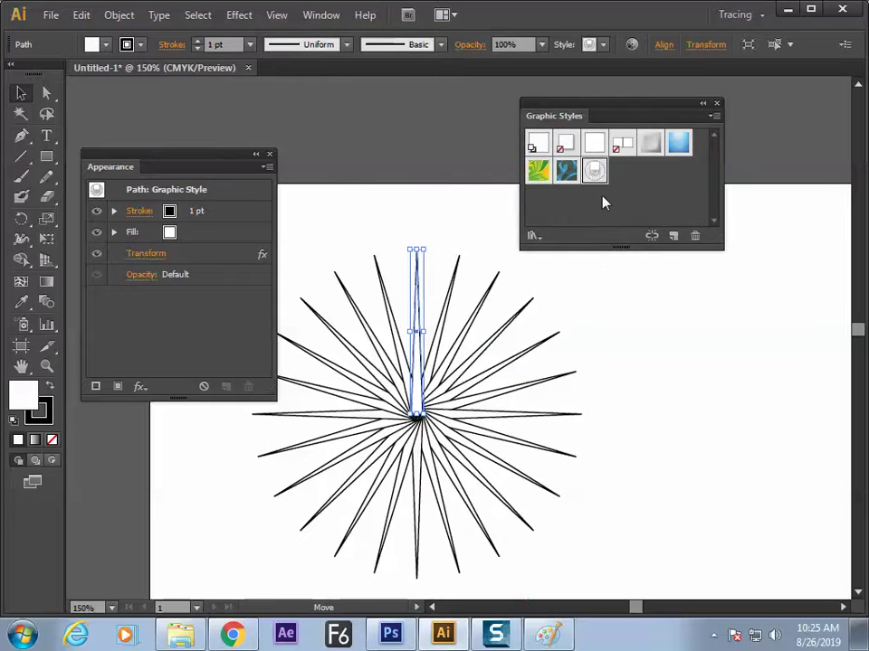
Step: Draw an upright rectangle to the right of the starburst and apply the saved rotation graphic style to it
click(46, 157)
drag(718, 309, 652, 393)
click(21, 92)
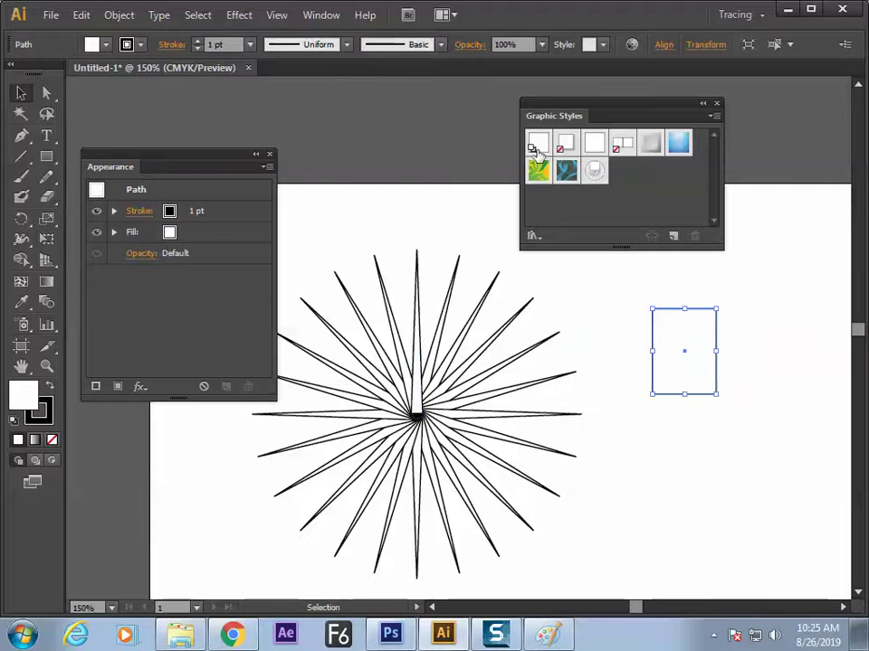
click(595, 170)
click(546, 335)
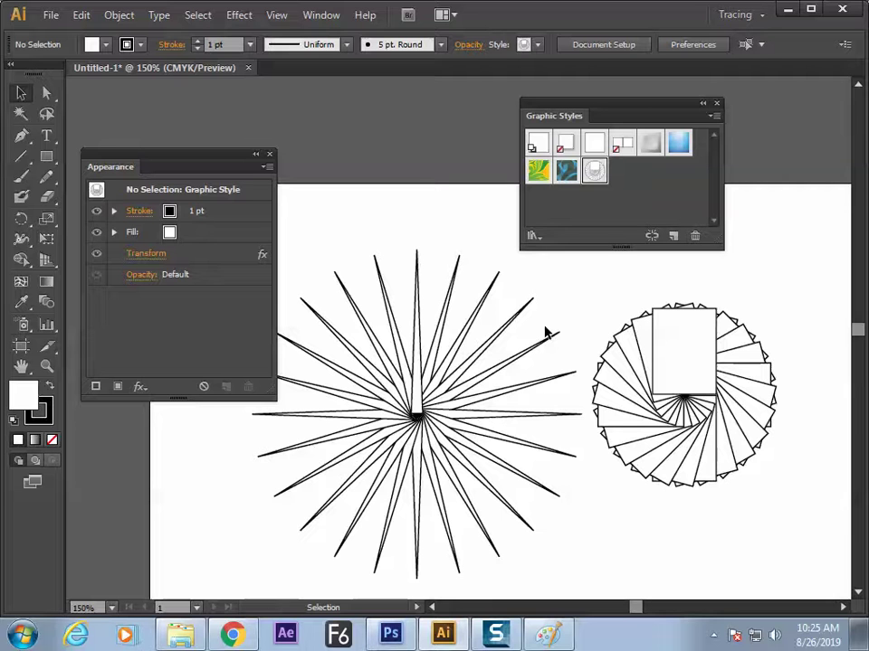
Step: Move the starburst slightly left by its original spike, and reselect that spike
click(240, 15)
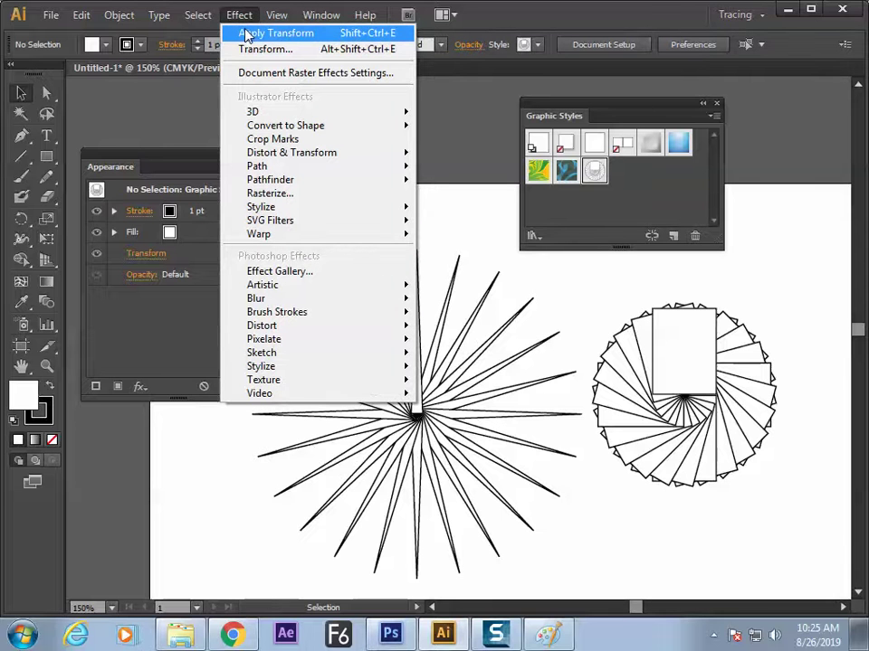
click(422, 407)
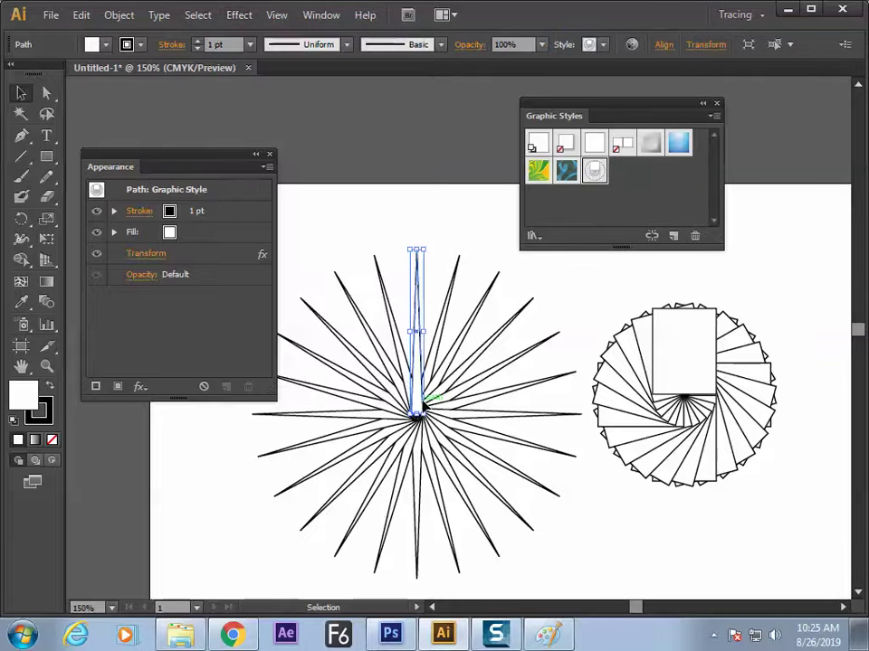
drag(322, 306, 314, 306)
click(324, 15)
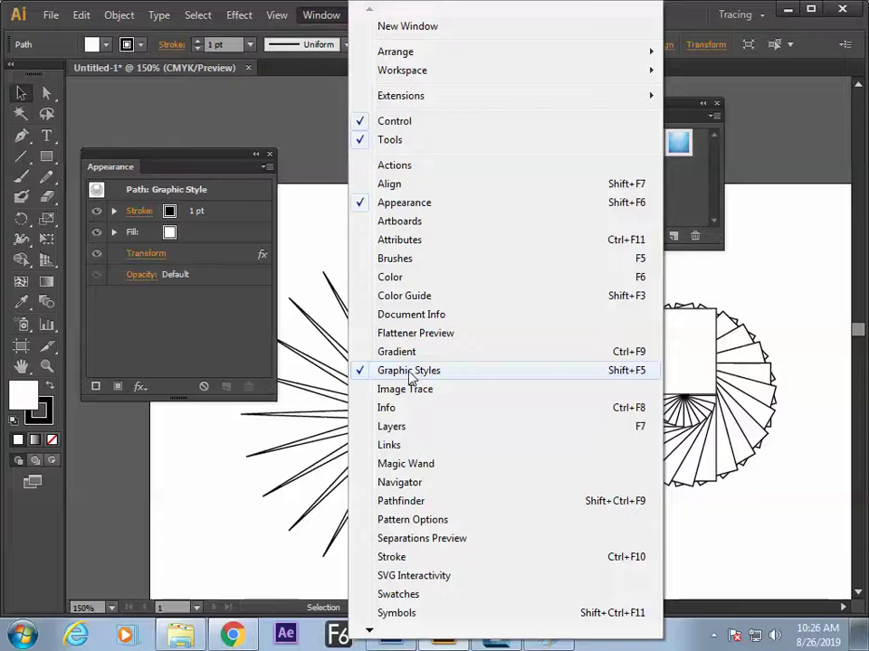
click(410, 376)
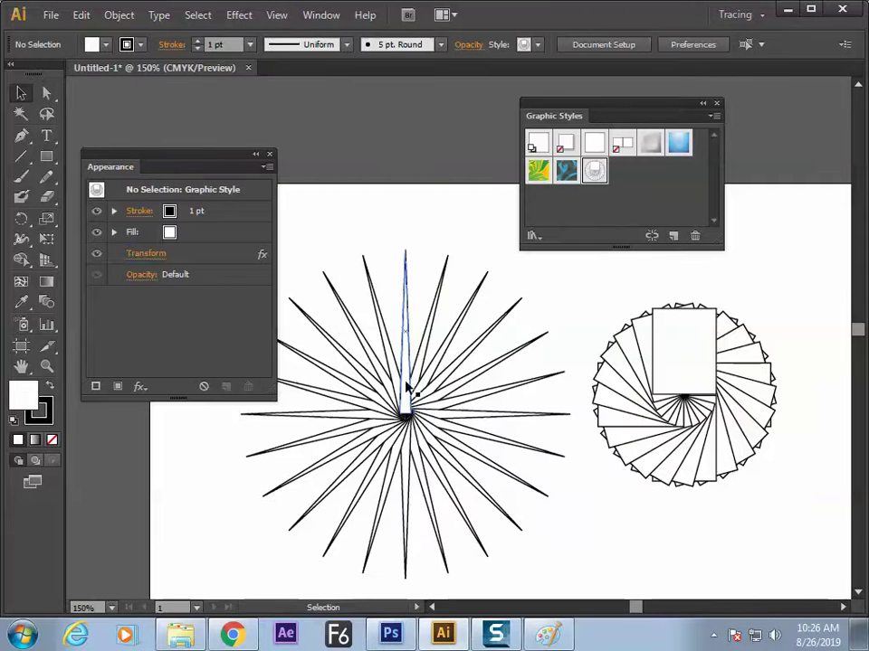
click(403, 363)
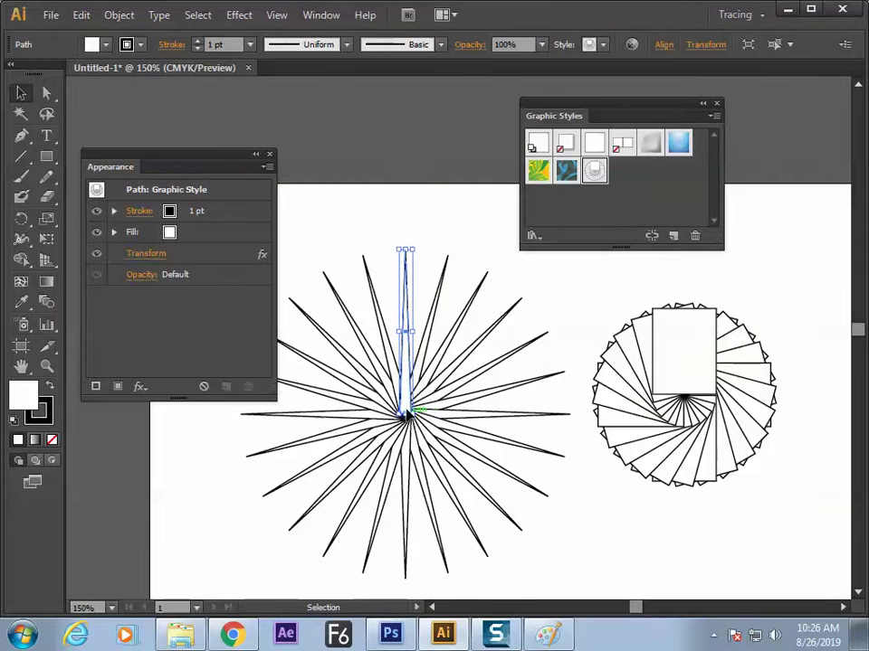
Step: Delete both the starburst and the rectangle pattern to clear the artboard
click(366, 245)
key(ctrl+z)
key(Delete)
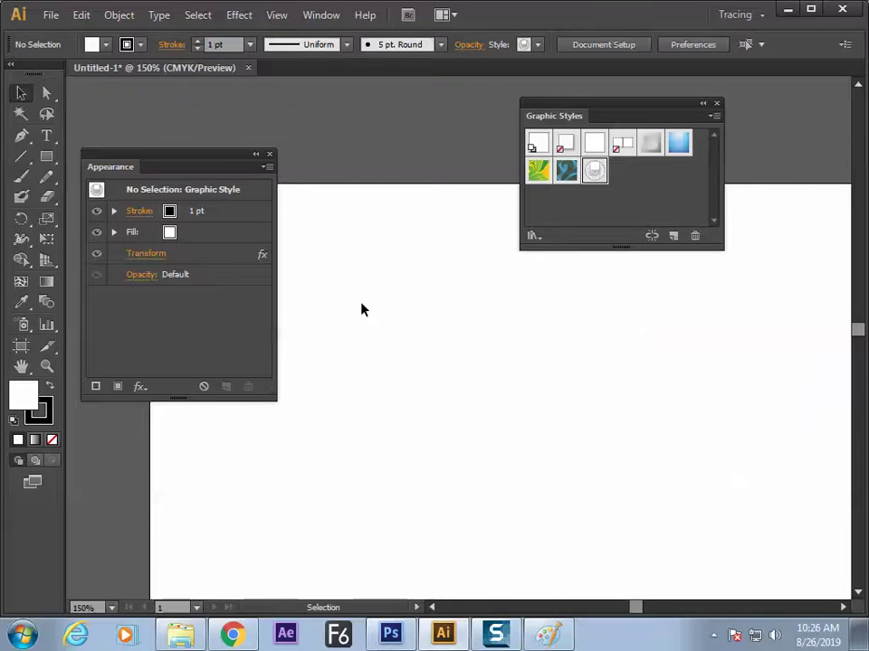
Step: Draw a wavy freehand path with a hooked upper end using the Pencil tool, and apply the saved rotation graphic style
key(n)
mouse_move(346, 282)
mouse_down()
mouse_move(405, 322)
mouse_move(434, 444)
mouse_up()
click(593, 170)
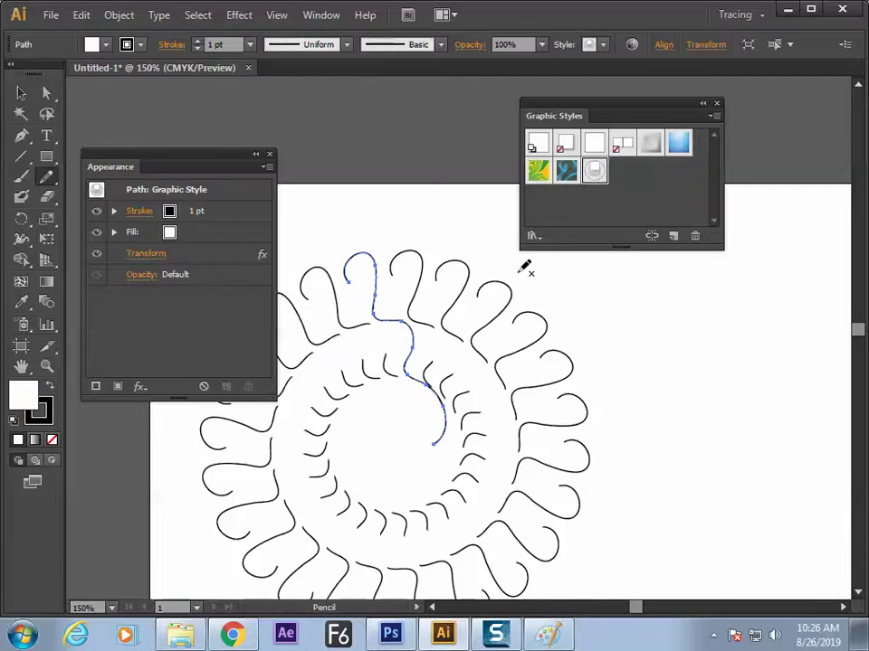
key(v)
click(513, 336)
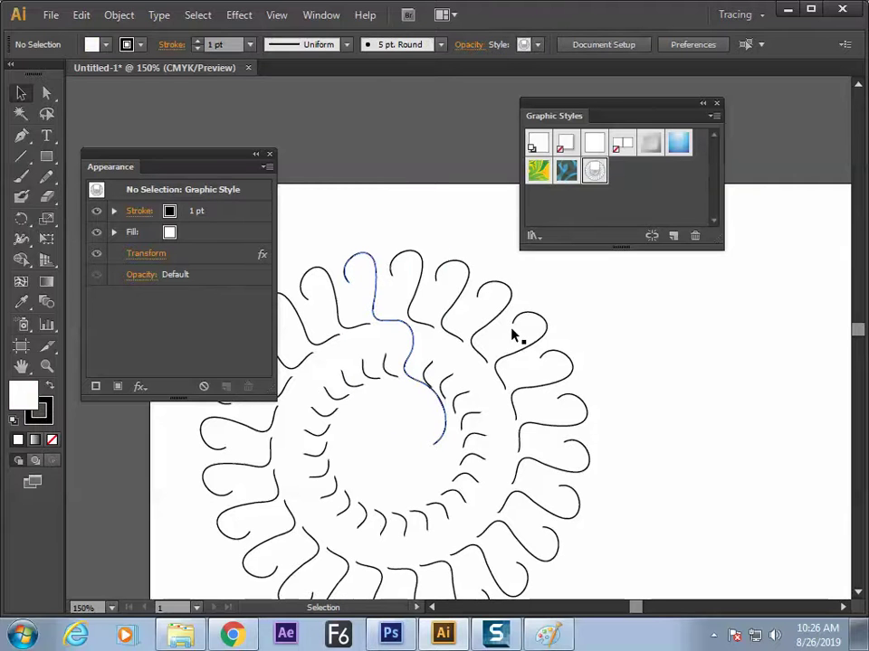
Step: Set the original wavy path's fill to None, and view the radial pattern with the panels temporarily hidden
click(360, 237)
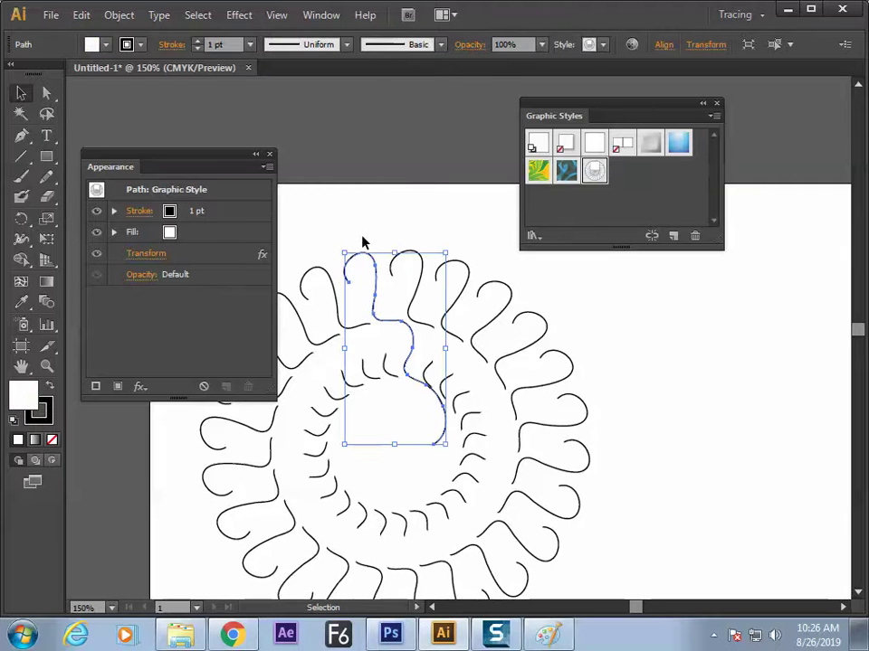
click(52, 440)
click(296, 485)
key(Tab)
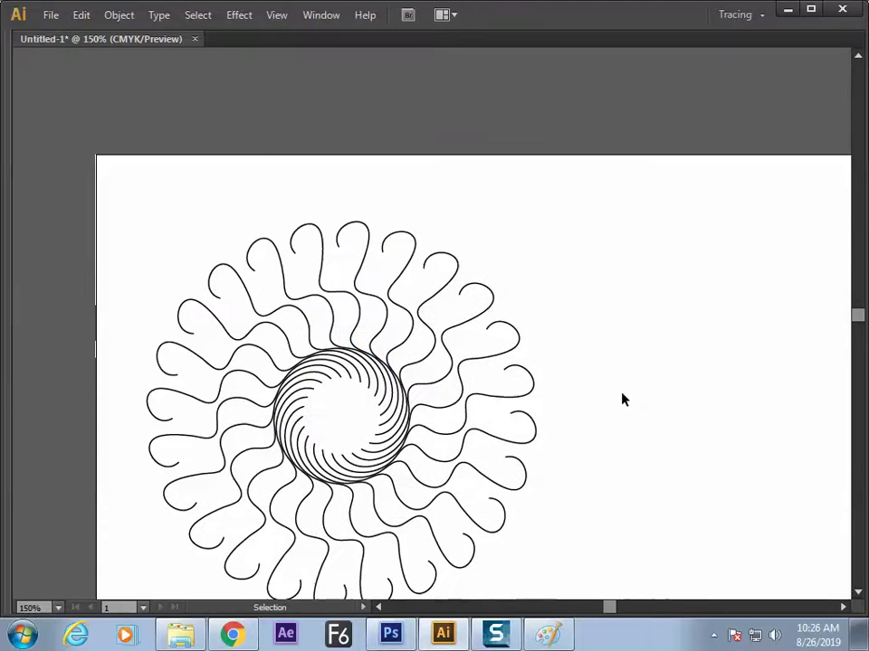
key(Tab)
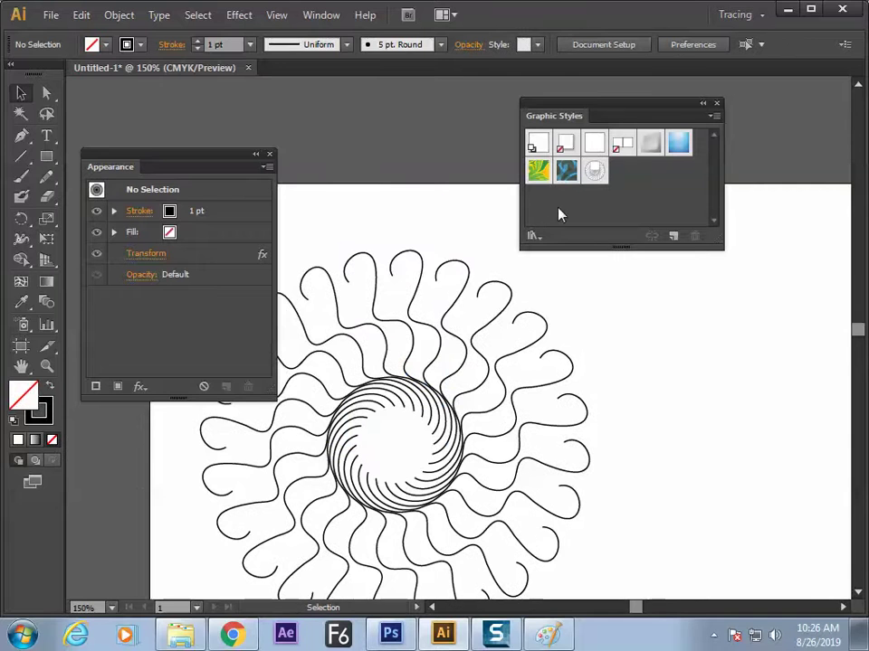
Step: Scale the wavy radial pattern down proportionally by its original path, and move it slightly right
click(412, 405)
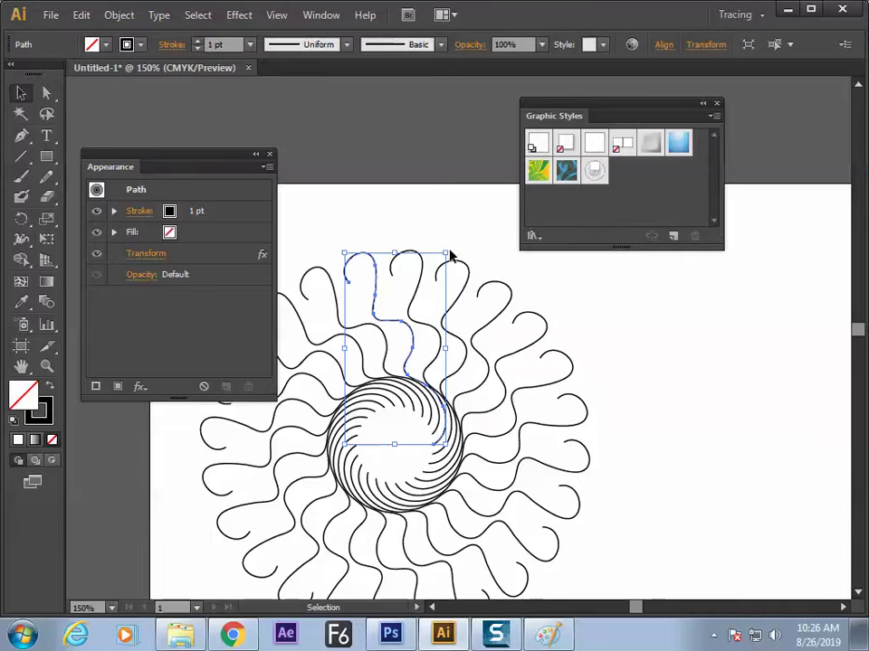
drag(444, 254, 430, 280)
drag(411, 387, 445, 380)
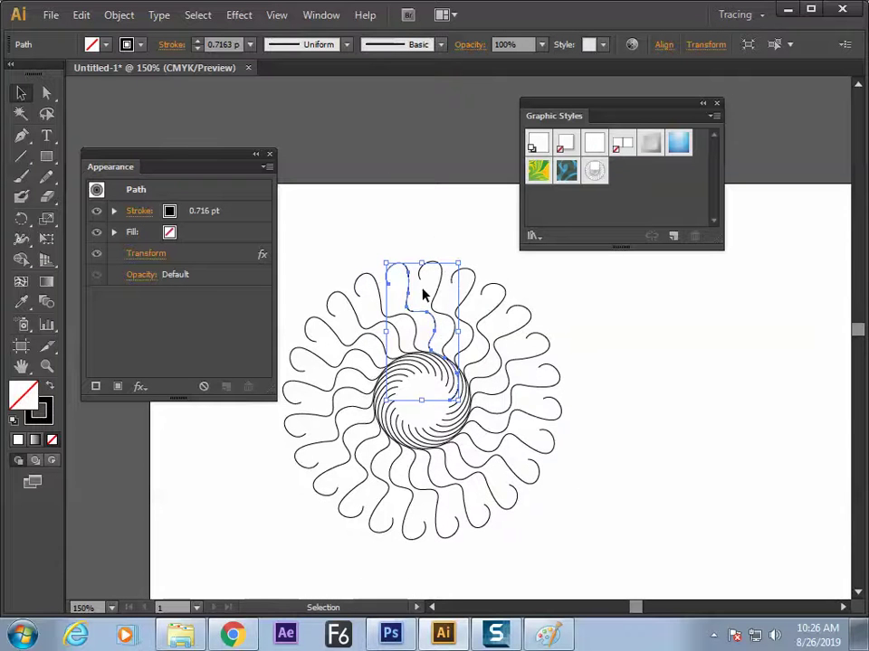
Step: Redraw parts of the radial pattern's original path several times with the Pencil tool, adding small loops and varying its ends
key(n)
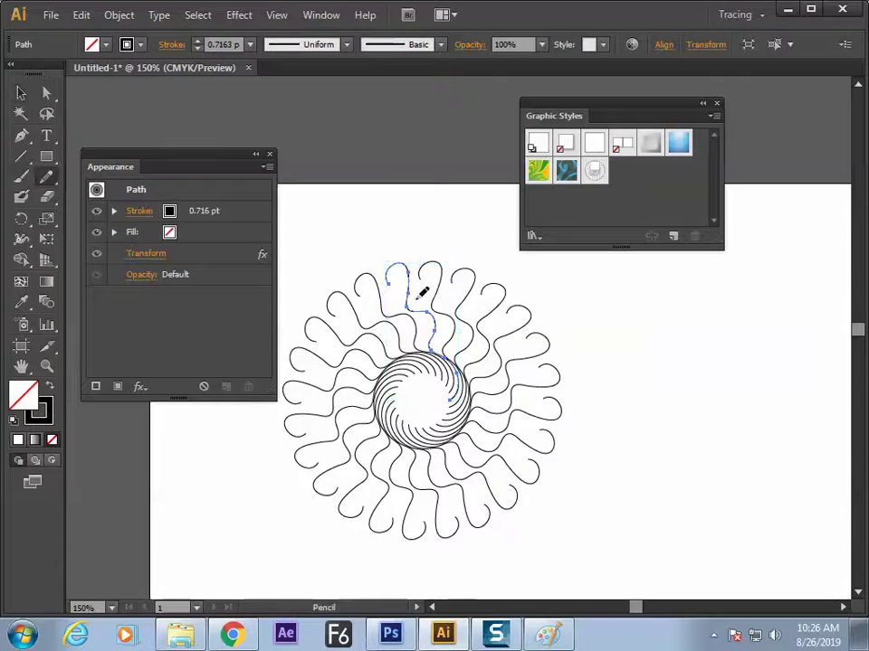
mouse_move(416, 291)
mouse_down()
mouse_move(423, 261)
mouse_move(383, 192)
mouse_up()
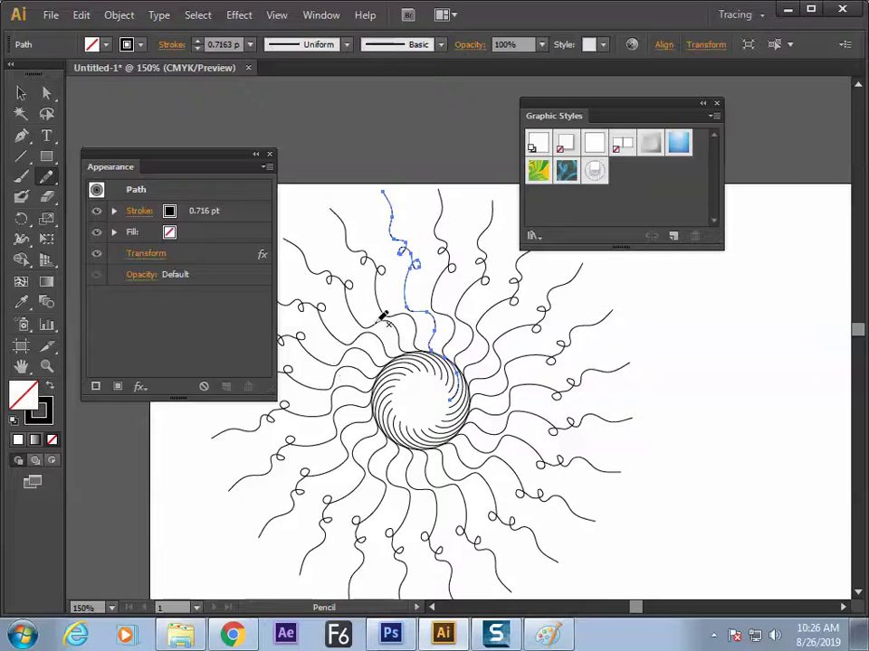
mouse_move(414, 291)
mouse_down()
mouse_move(409, 273)
mouse_move(478, 280)
mouse_move(470, 222)
mouse_move(512, 258)
mouse_move(512, 272)
mouse_up()
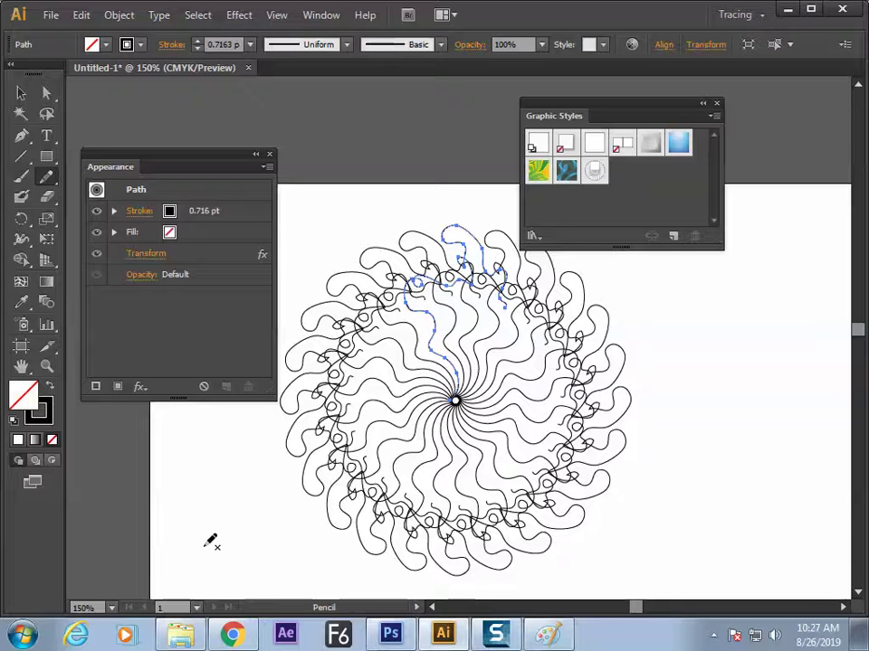
mouse_move(449, 351)
mouse_down()
mouse_move(434, 287)
mouse_move(392, 228)
mouse_up()
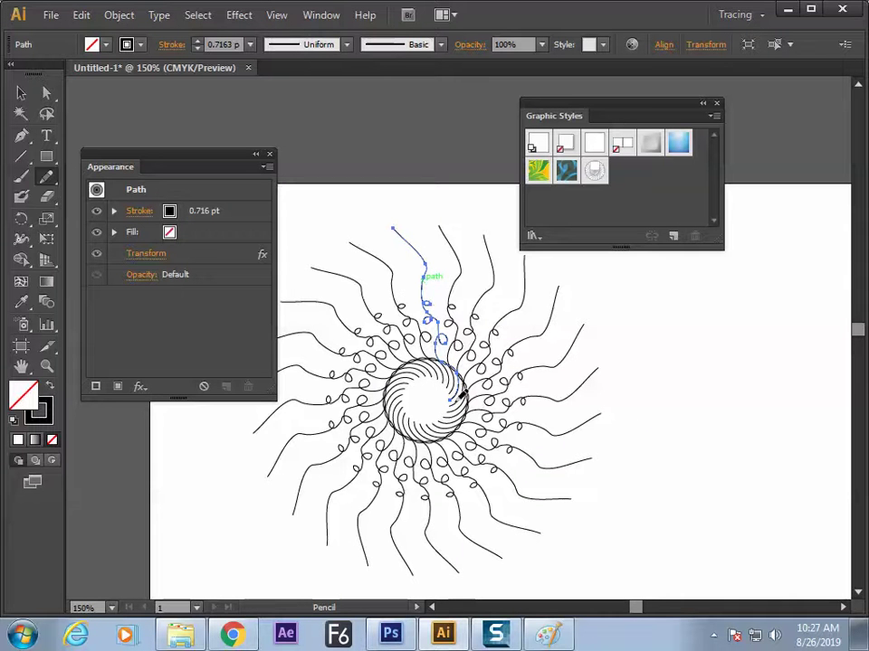
mouse_move(422, 355)
mouse_down()
mouse_move(360, 355)
mouse_move(372, 339)
mouse_move(438, 328)
mouse_move(438, 297)
mouse_up()
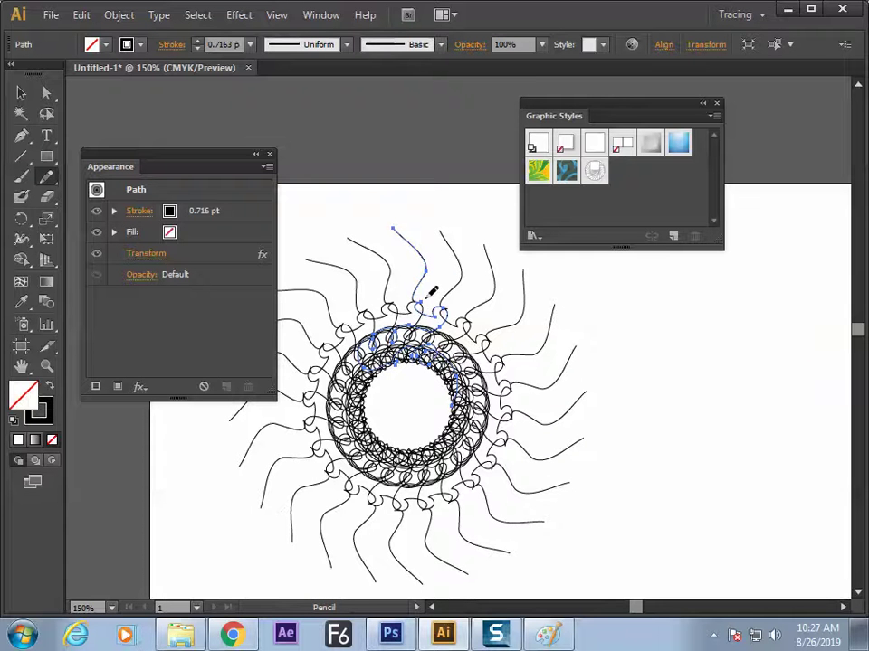
mouse_move(425, 294)
mouse_down()
mouse_move(422, 205)
mouse_move(395, 217)
mouse_move(417, 200)
mouse_move(470, 214)
mouse_up()
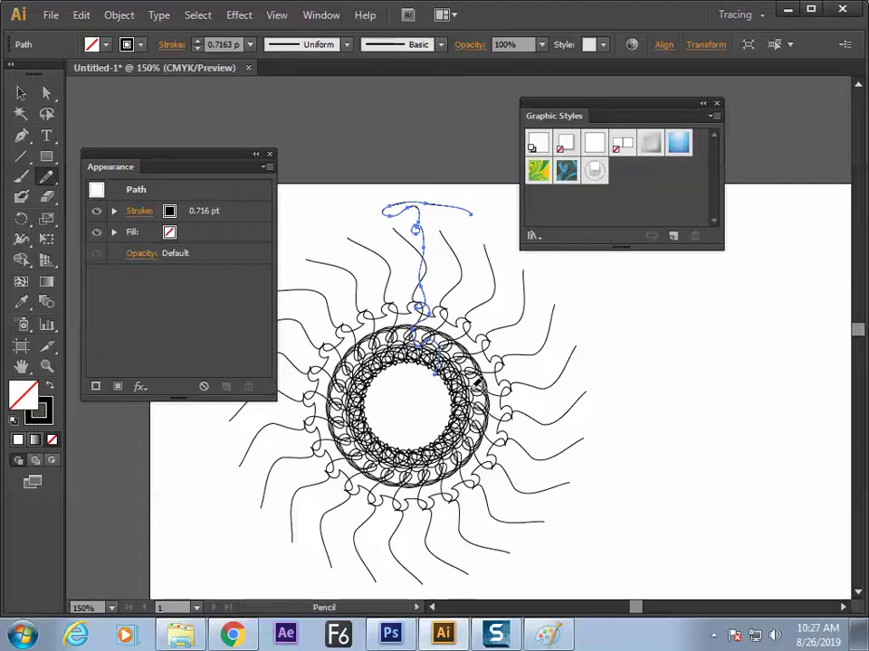
key(ctrl+shift+e)
key(v)
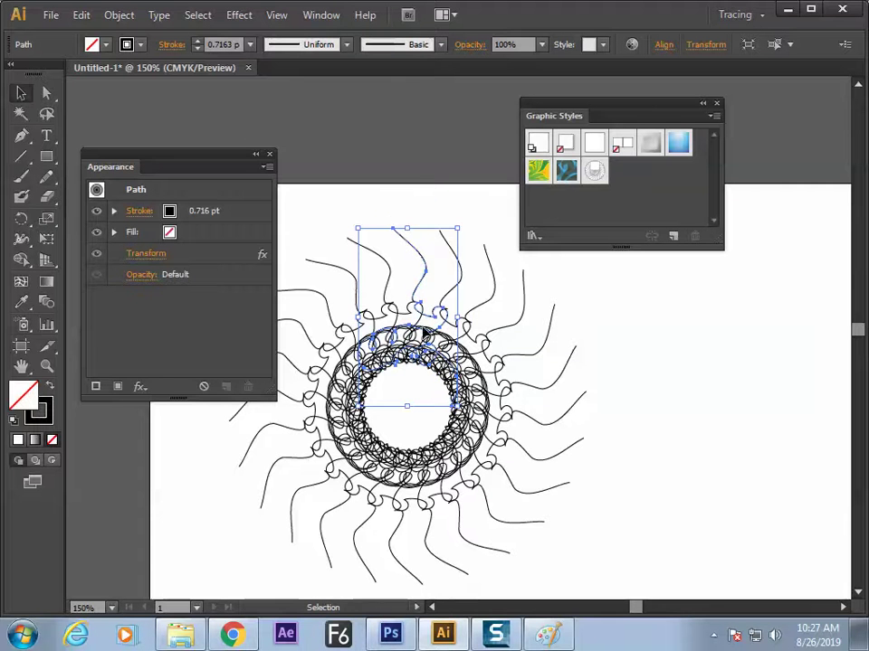
Step: Redraw the radial pattern's original path with the Pencil tool, giving it a small loop midway and a curled upper end
key(n)
mouse_move(430, 260)
mouse_down()
mouse_move(395, 215)
mouse_move(402, 205)
mouse_move(384, 210)
mouse_move(418, 220)
mouse_up()
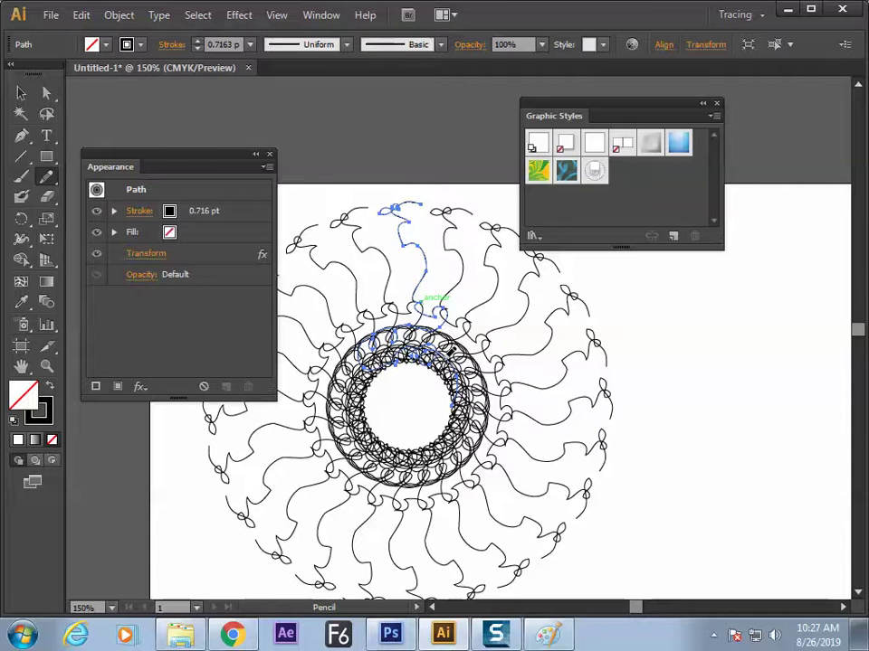
key(ctrl+z)
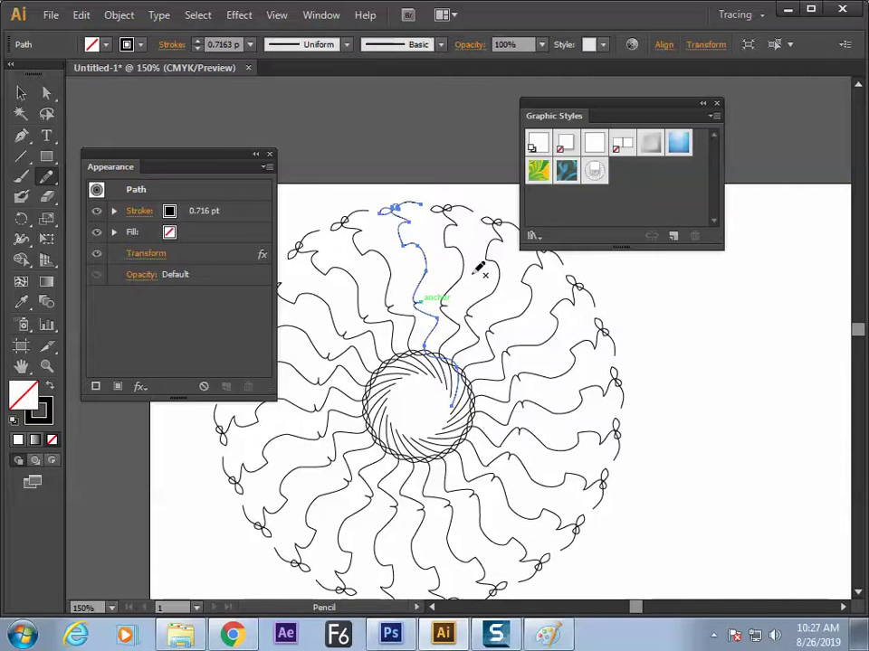
mouse_move(455, 333)
mouse_down()
mouse_move(440, 277)
mouse_move(410, 274)
mouse_move(419, 261)
mouse_move(390, 263)
mouse_up()
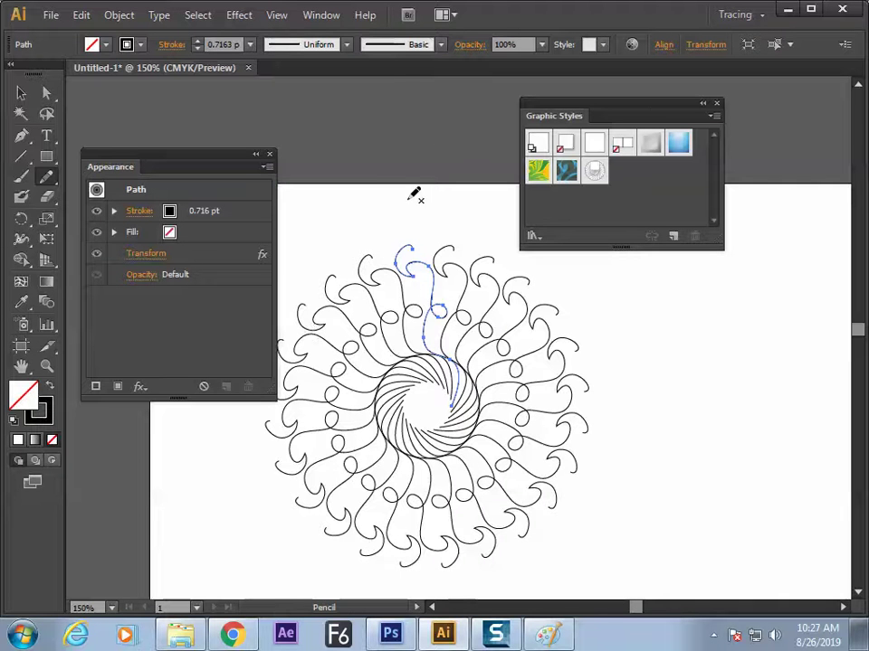
click(239, 16)
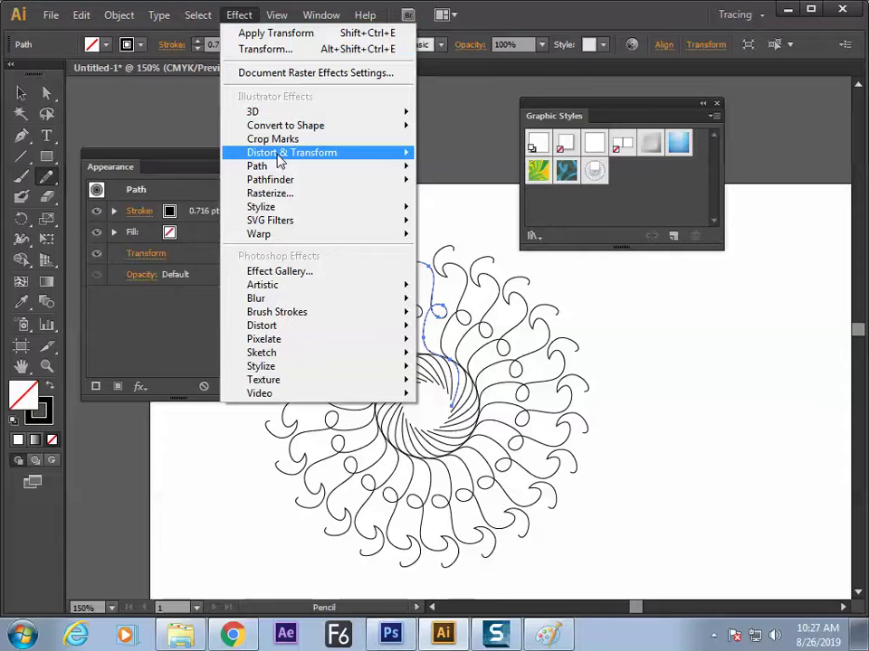
mouse_move(277, 155)
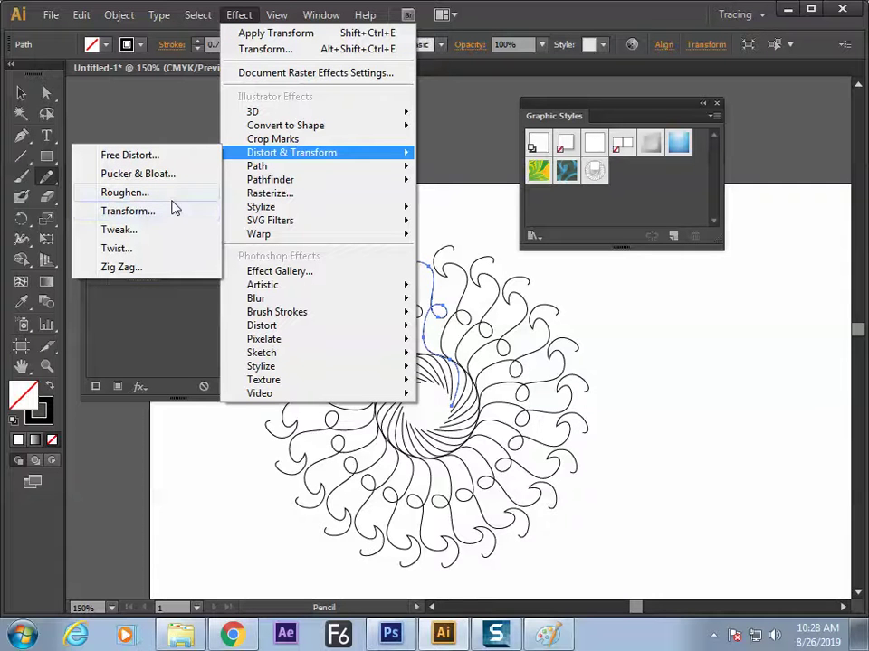
click(21, 221)
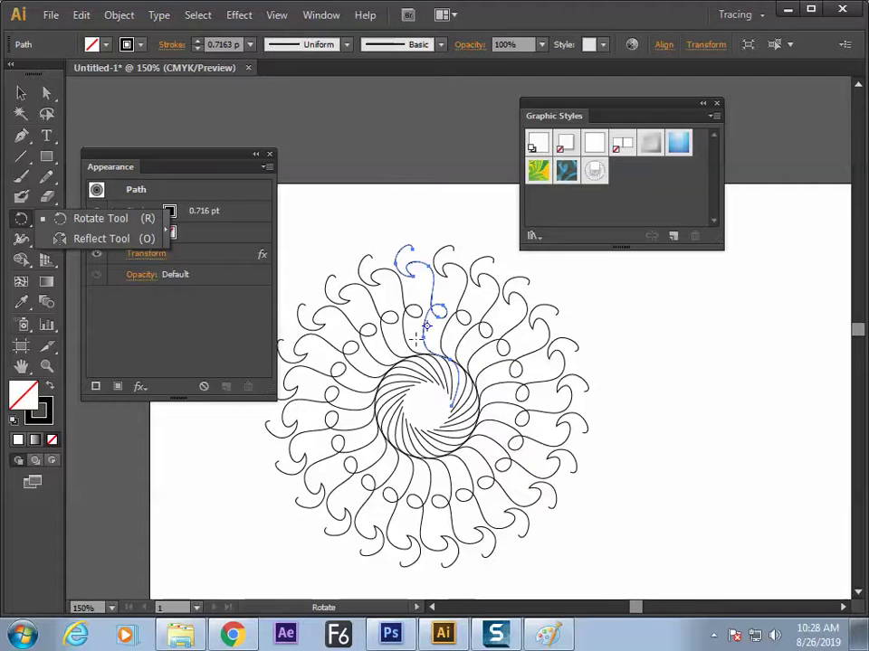
Step: Switch to Paint and shift the whole handwritten rotation comparison chart right to make room beside the row labels
click(546, 634)
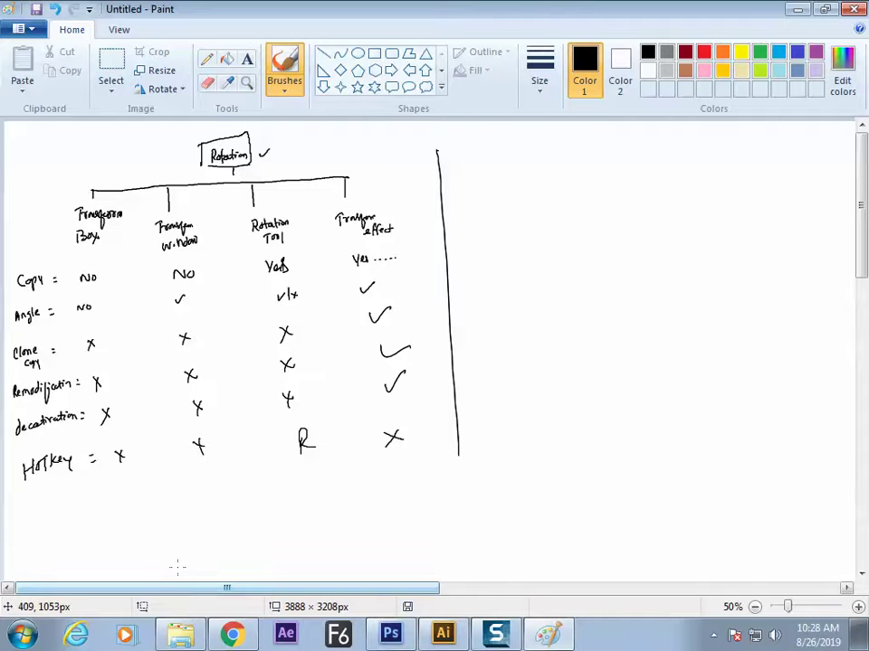
key(ctrl+a)
drag(229, 352, 342, 355)
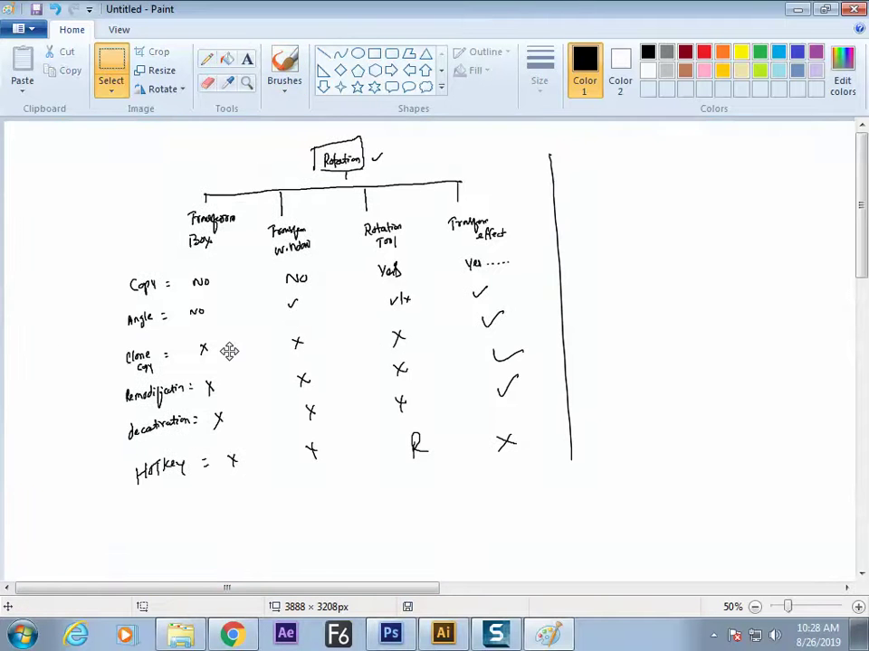
Step: Handwrite a "Scal + Move + Rotation =" row with crosses for the first three methods and a check mark for Transform effect
click(285, 67)
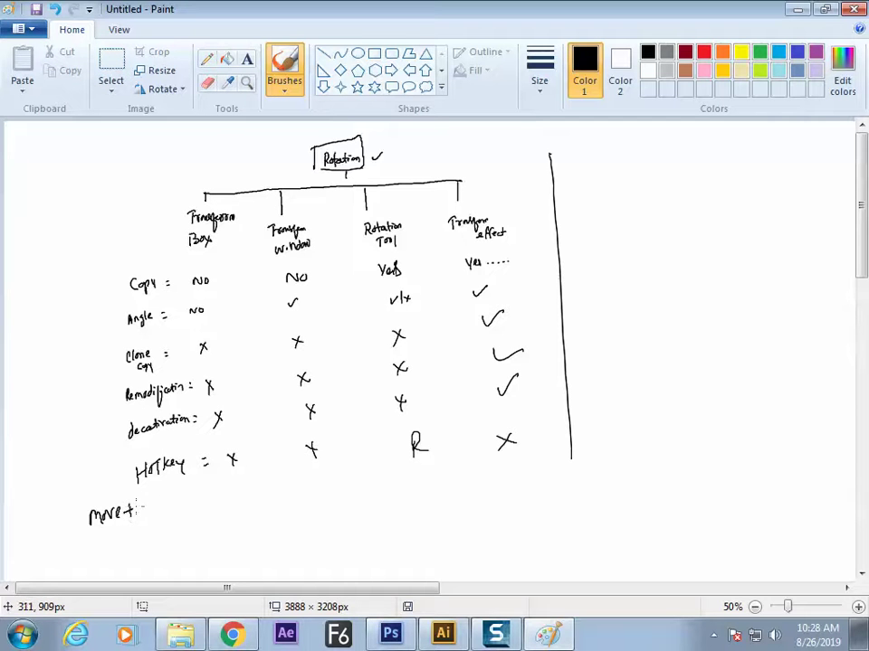
drag(149, 496, 214, 486)
drag(205, 491, 245, 496)
drag(245, 483, 236, 495)
drag(313, 480, 327, 493)
drag(328, 481, 313, 493)
mouse_move(393, 479)
mouse_down()
mouse_move(403, 489)
mouse_move(393, 492)
mouse_up()
drag(501, 465, 532, 457)
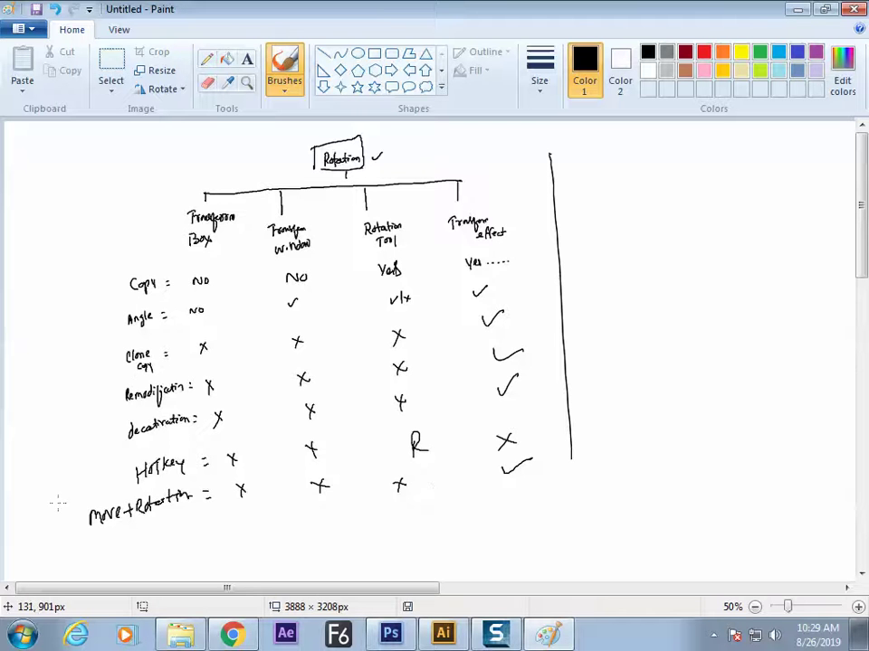
mouse_move(53, 521)
mouse_down()
mouse_move(39, 542)
mouse_move(57, 539)
mouse_move(71, 519)
mouse_up()
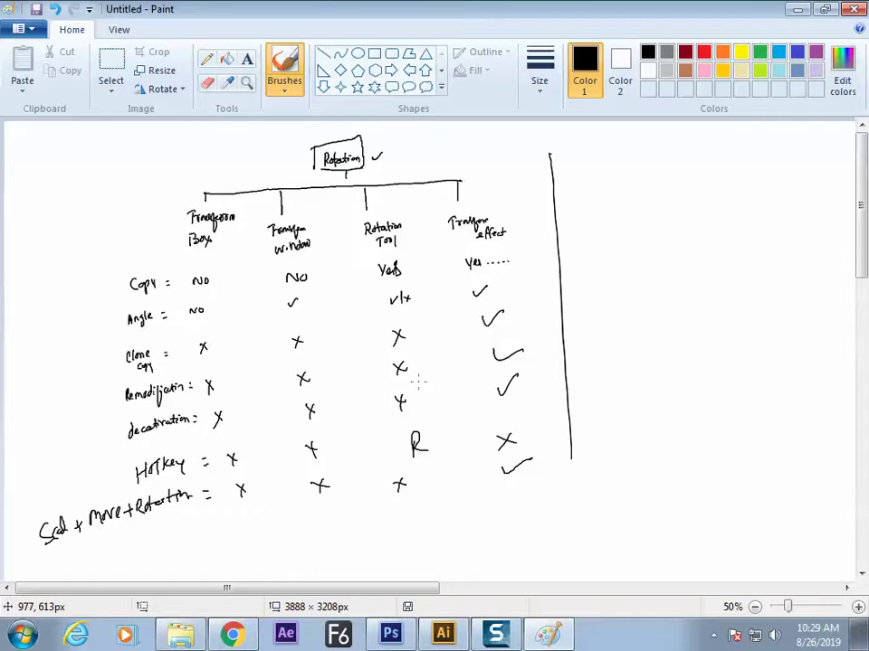
Step: Switch to Illustrator and replace the radial pattern with a new wavy freehand path with a hooked upper end, using the Pencil tool
key(alt+Tab)
key(r)
key(Delete)
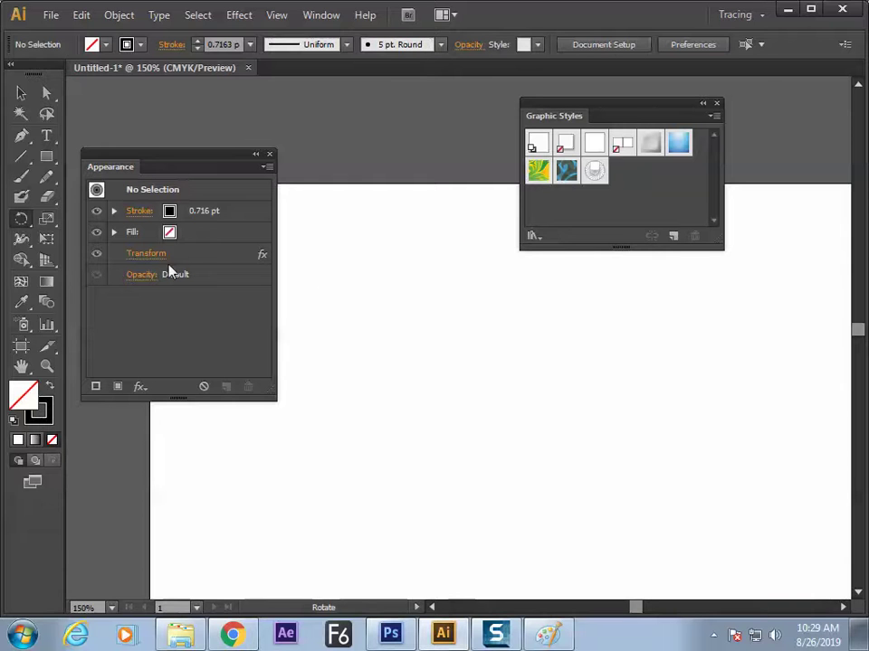
click(47, 176)
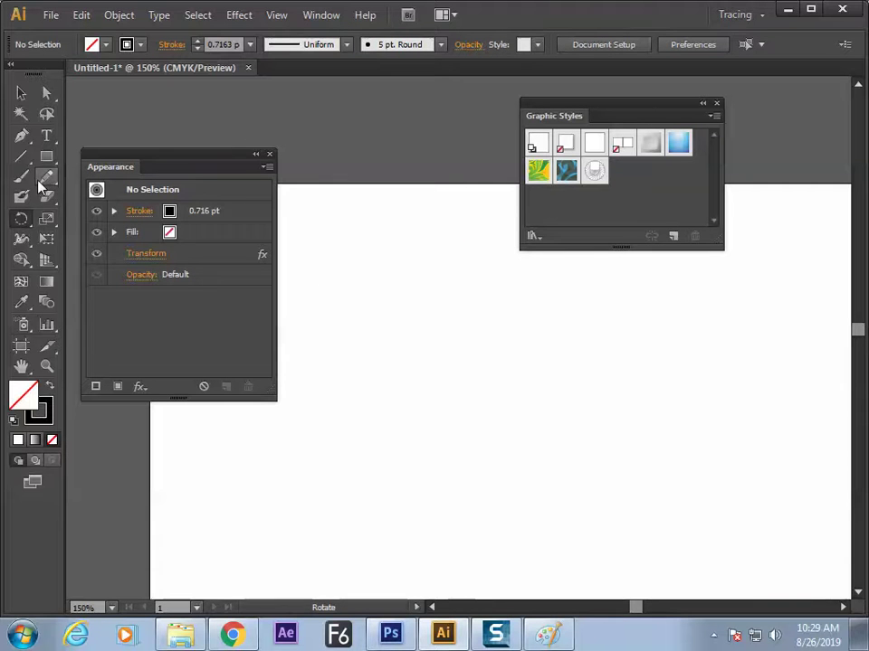
mouse_move(384, 228)
mouse_down()
mouse_move(431, 390)
mouse_move(425, 430)
mouse_up()
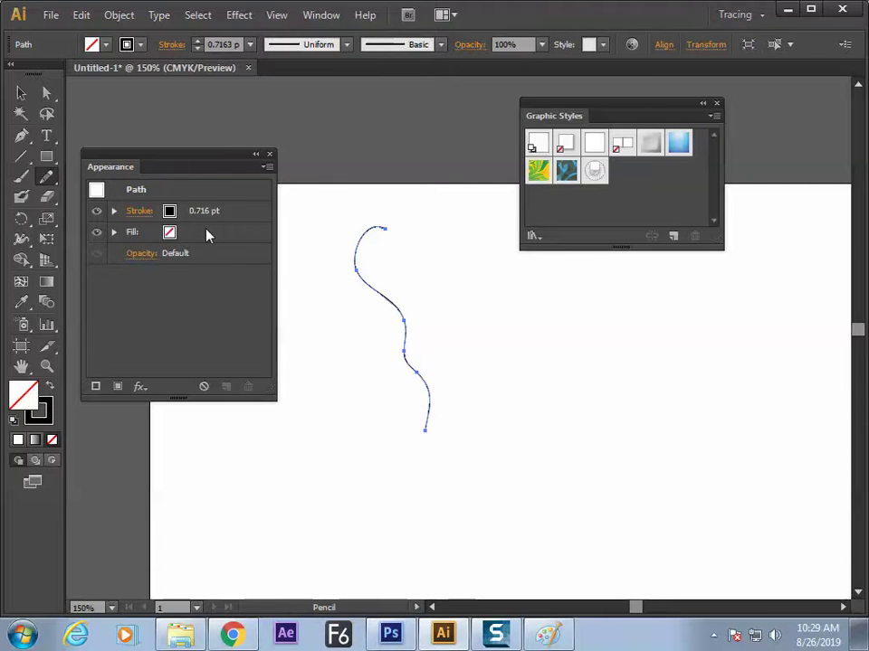
Step: Give the path a previewed Transform effect with a bottom-centre reference point, a 15° rotation angle and 10 copies
click(239, 15)
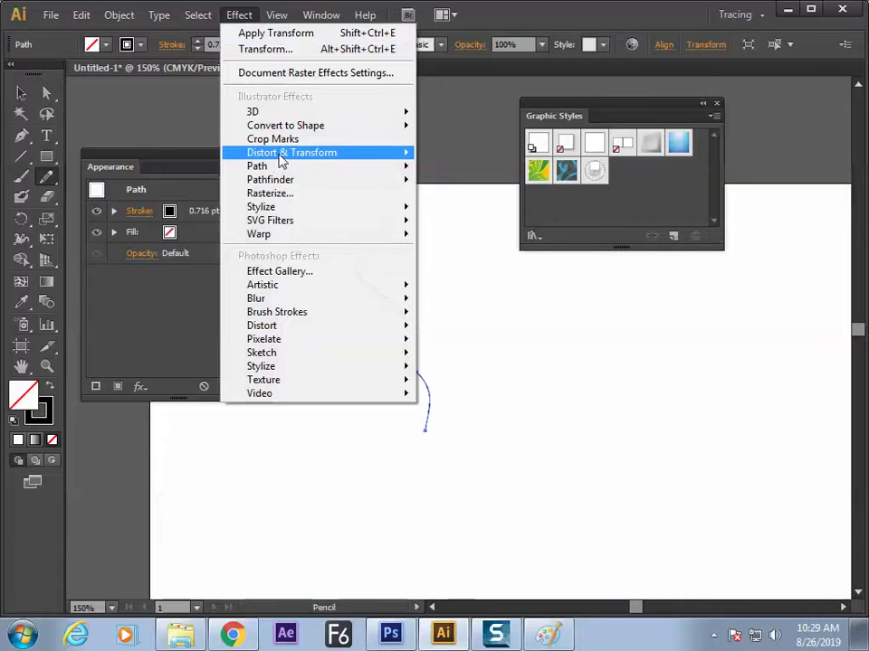
mouse_move(282, 154)
click(172, 212)
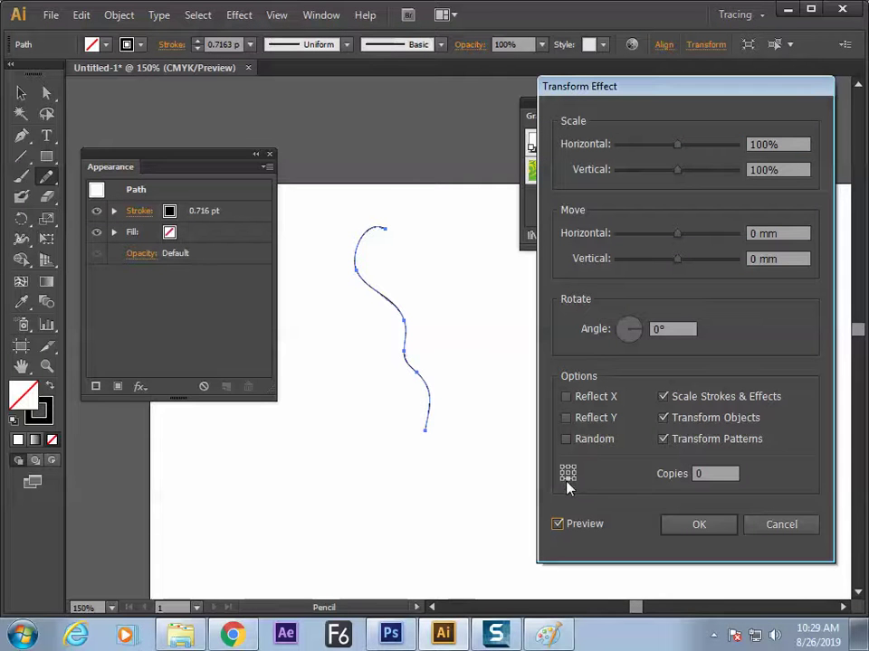
key(shift+Tab)
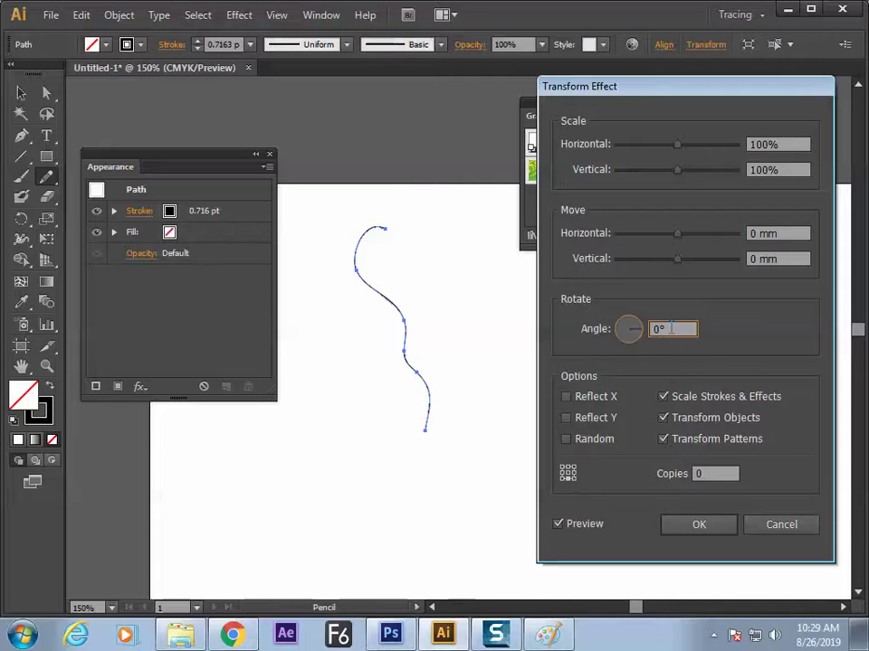
text(15)
click(713, 473)
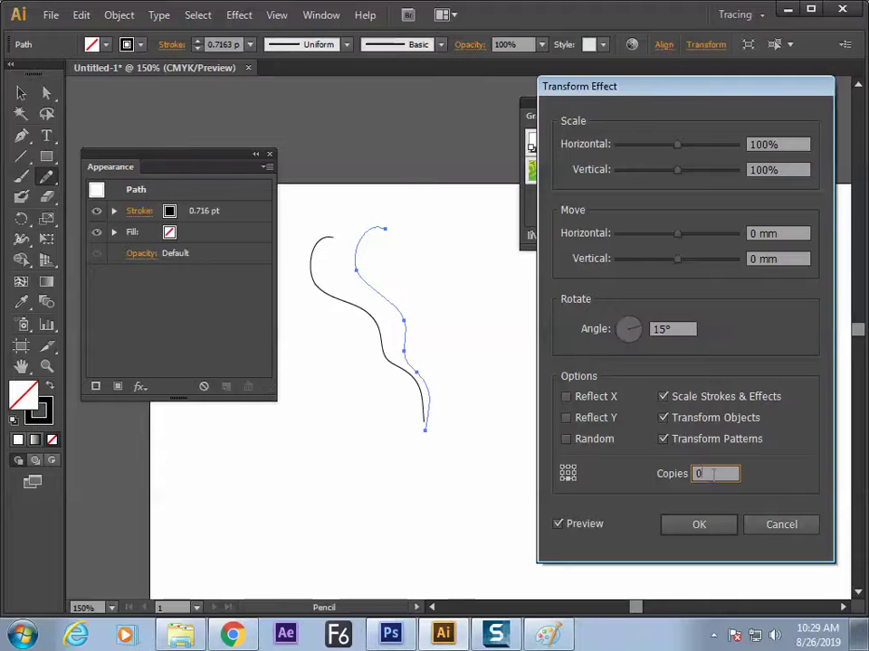
key(Up)
key(Up)
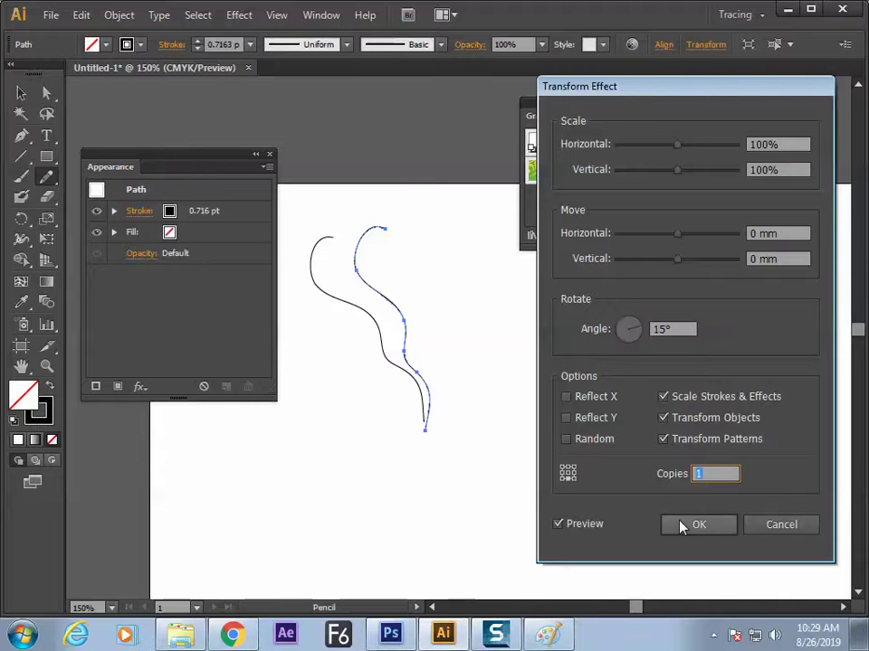
key(Up)
key(Up)
key(Up)
key(Up)
key(Up)
key(Up)
key(Up)
key(Up)
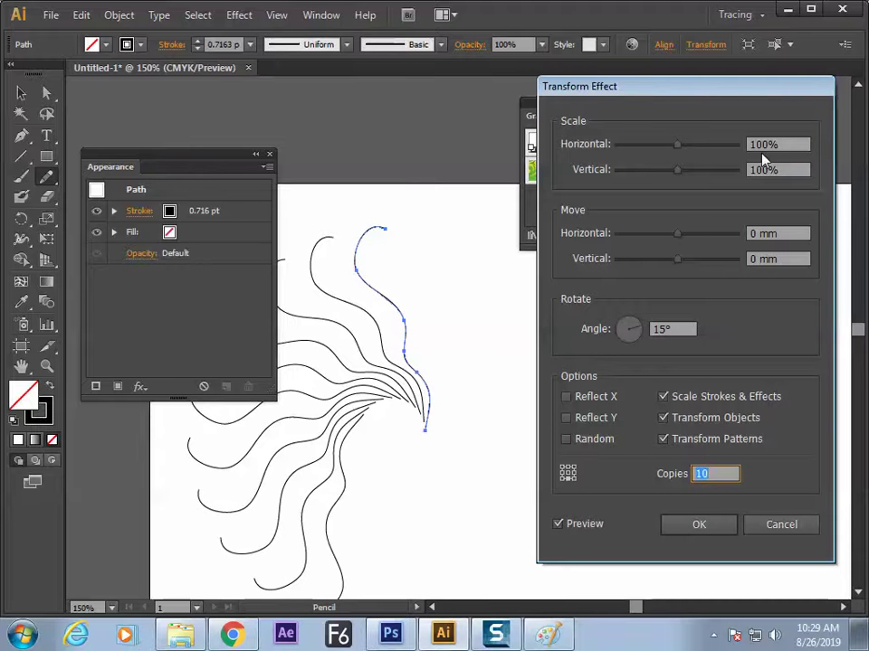
Step: Try several horizontal move distances in the Transform effect, including 5 mm, and settle on 3 mm
click(783, 234)
key(Up)
key(Up)
key(Up)
key(Up)
key(Up)
key(Up)
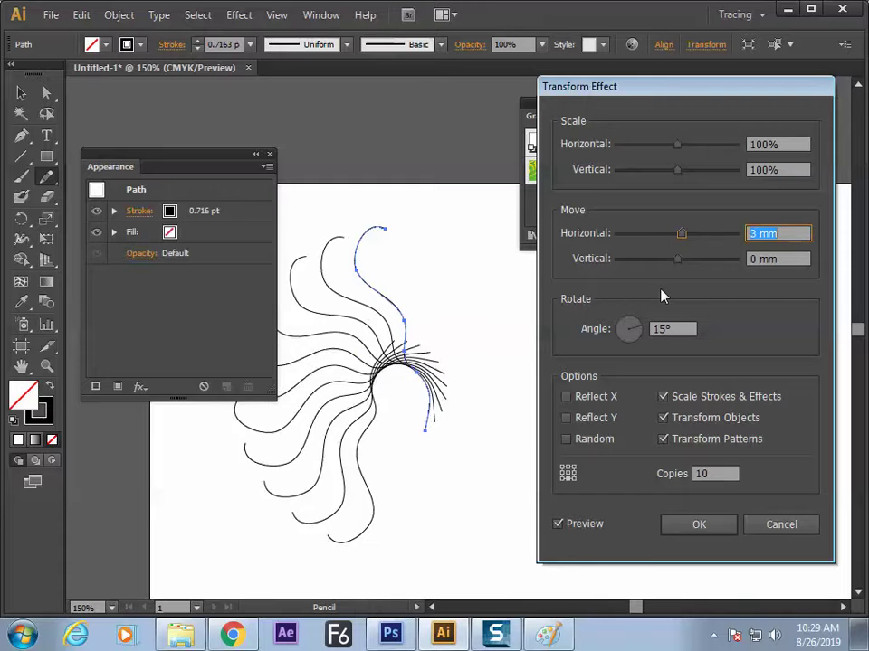
key(Down)
key(Down)
key(Down)
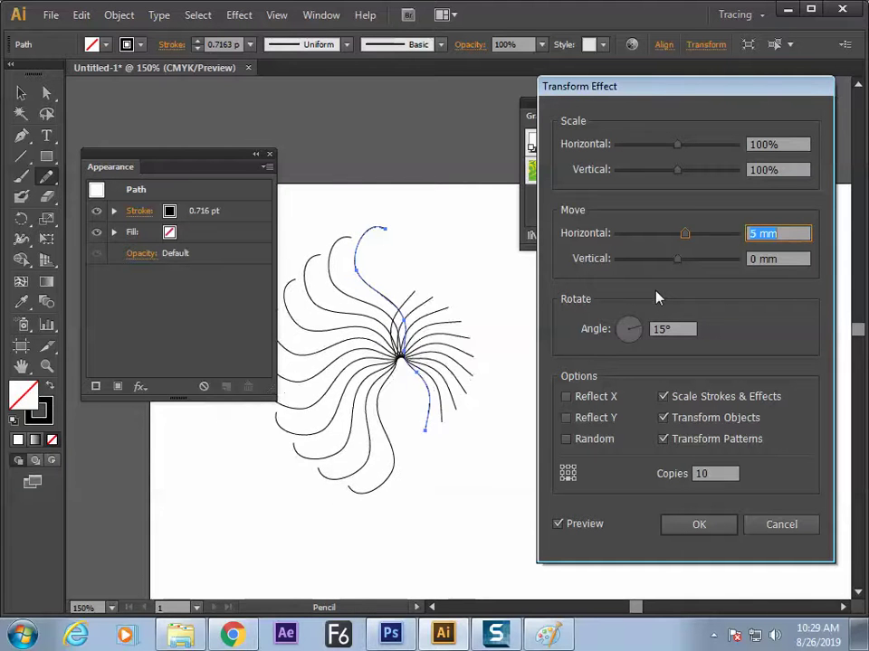
key(Down)
key(Up)
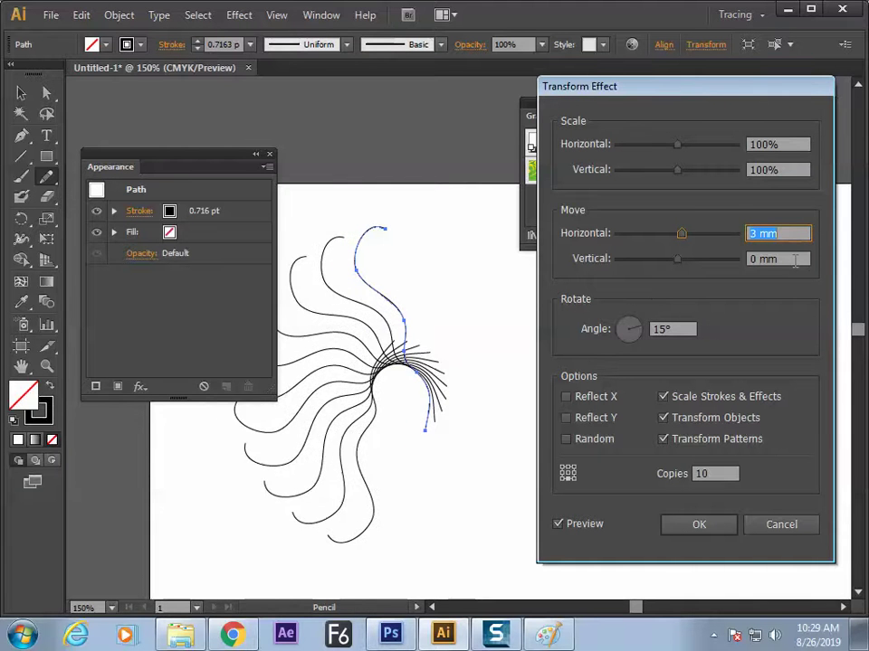
Step: Try small vertical move distances such as 1 mm in the Transform effect, and reset the value to 0 mm
key(Tab)
key(Up)
key(Up)
key(Up)
key(Down)
key(Down)
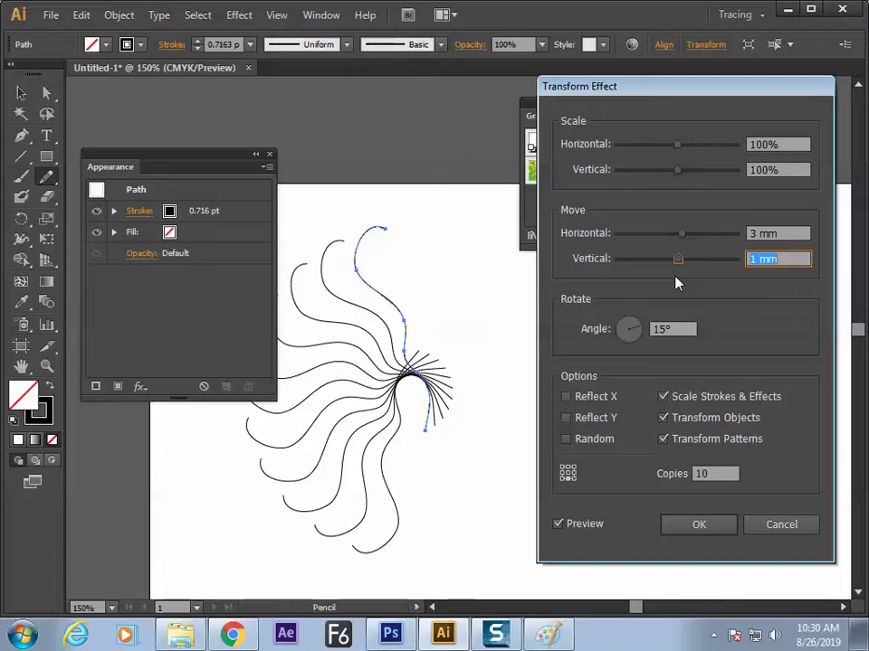
key(Down)
Step: Reduce the Transform effect's horizontal scale to 86%
click(753, 144)
key(Up)
key(Down)
key(Down)
key(Down)
key(Down)
key(Down)
key(Down)
key(Down)
key(Down)
key(Down)
key(Down)
key(Down)
key(Down)
key(Down)
key(Down)
key(Down)
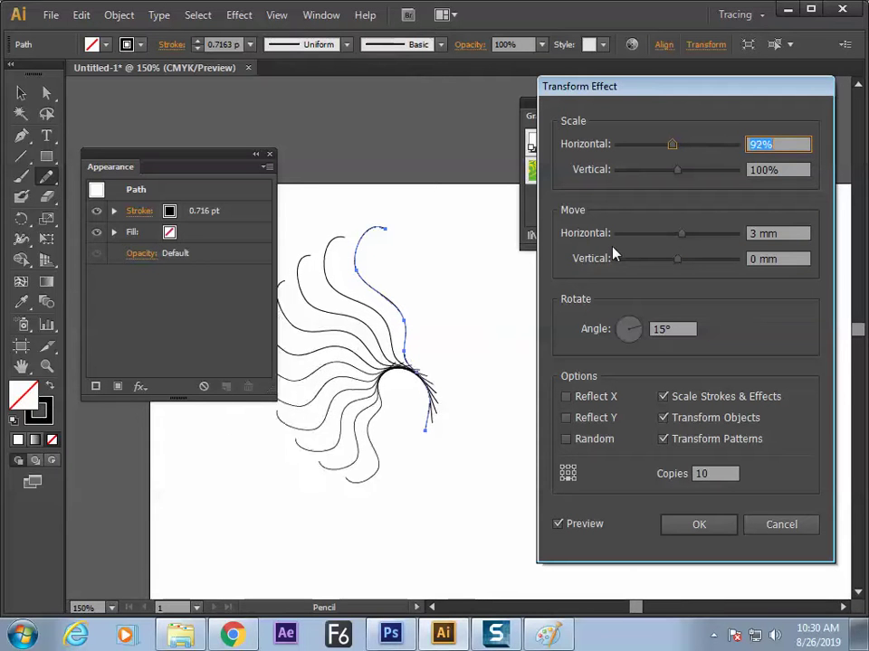
Step: Reduce the Transform effect's vertical scale to 86% so the copies shrink progressively into a wing shape
key(Tab)
key(Down)
key(Down)
key(Down)
key(Down)
key(Down)
key(Down)
key(Down)
key(Down)
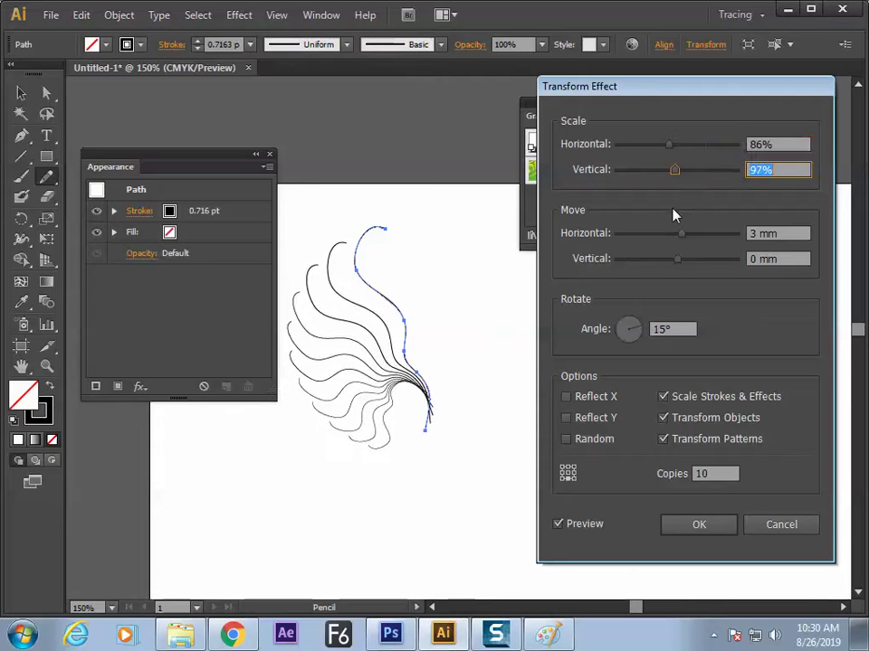
key(Down)
key(Down)
key(Down)
key(Down)
key(Down)
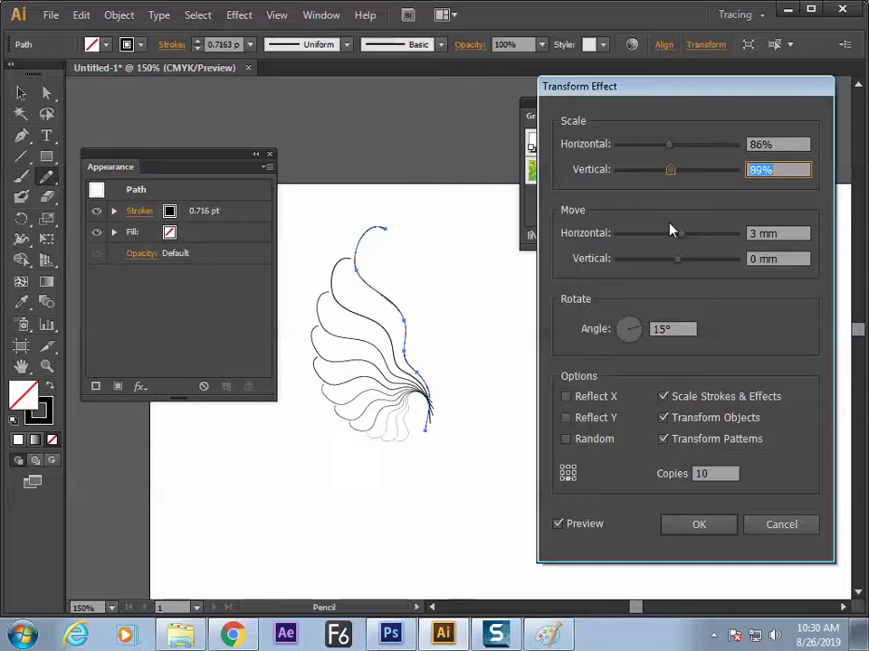
key(Down)
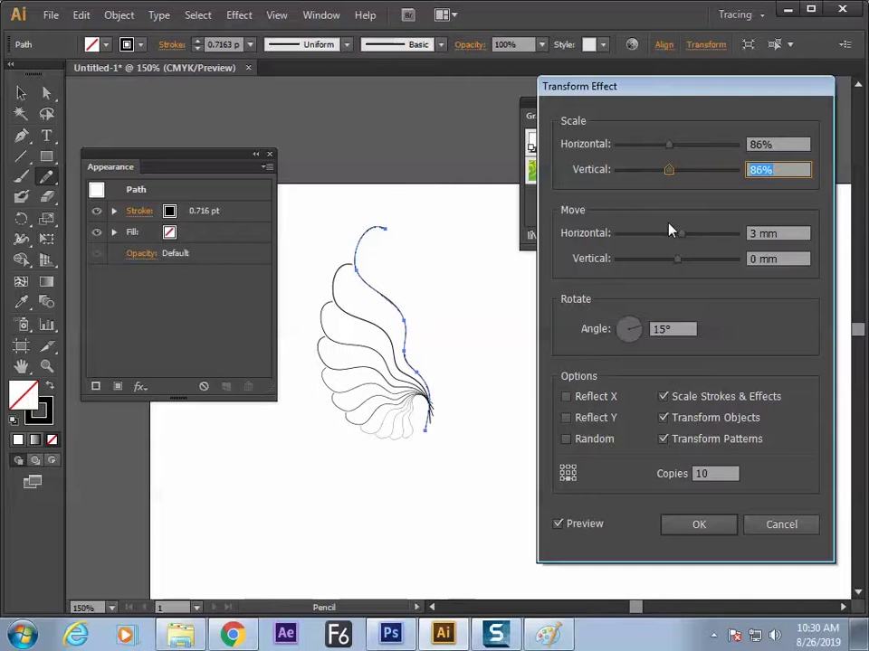
Step: Try horizontal move distances of 5, -3 and 0 mm for the wing copies, settle on 1 mm and apply the Transform effect
key(Tab)
key(Up)
key(Up)
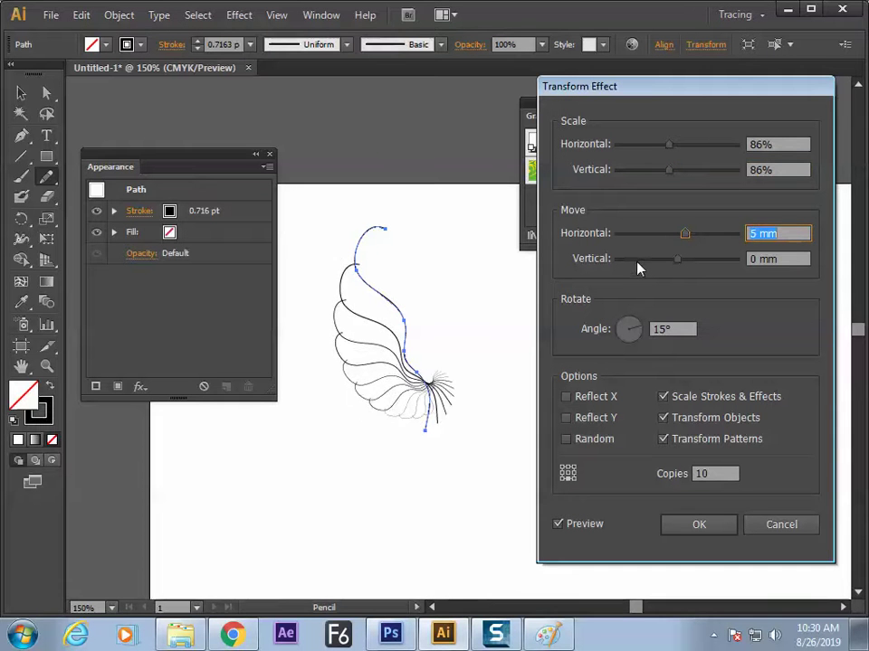
key(Down)
key(Down)
key(Down)
key(Down)
key(Down)
key(Down)
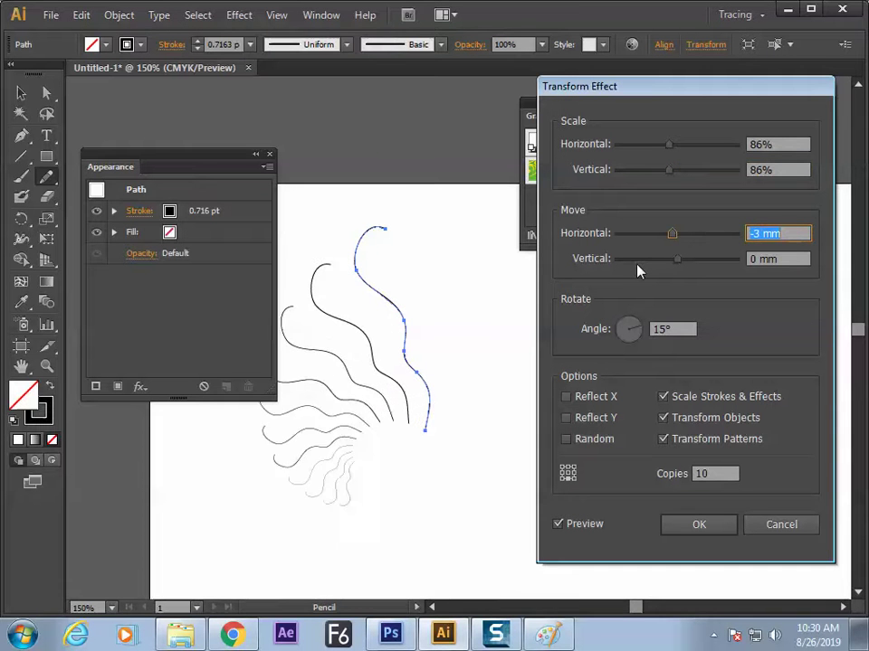
key(Up)
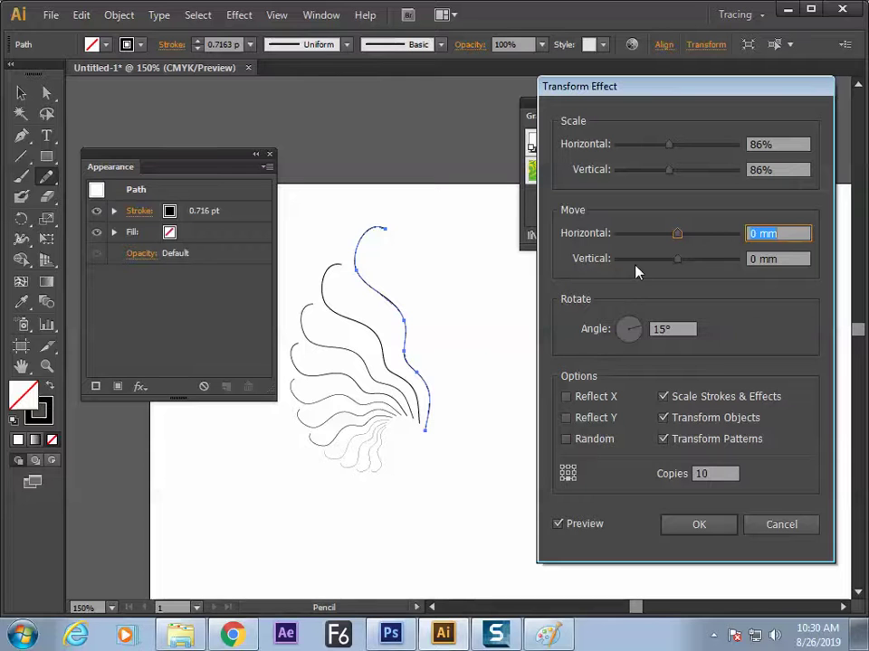
key(Up)
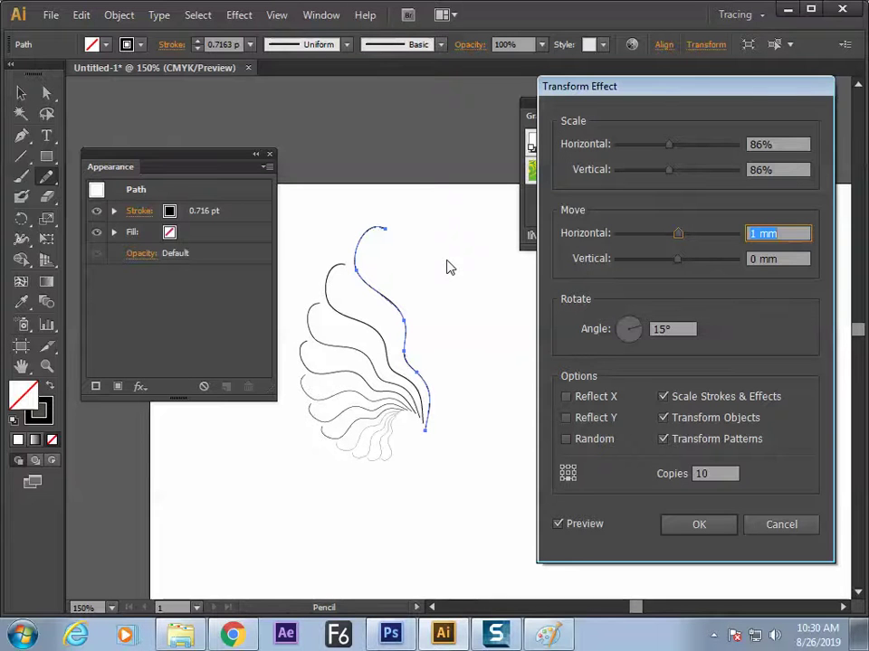
click(694, 524)
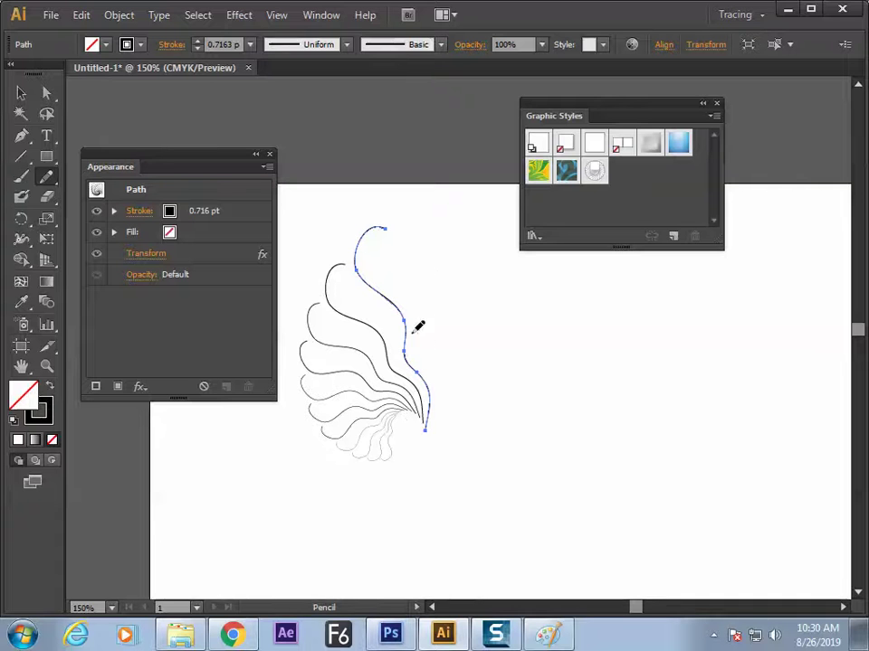
Step: Redraw the upper part of the original wing path freehand with the Pencil tool, adding a small loop near its middle
drag(375, 286, 357, 195)
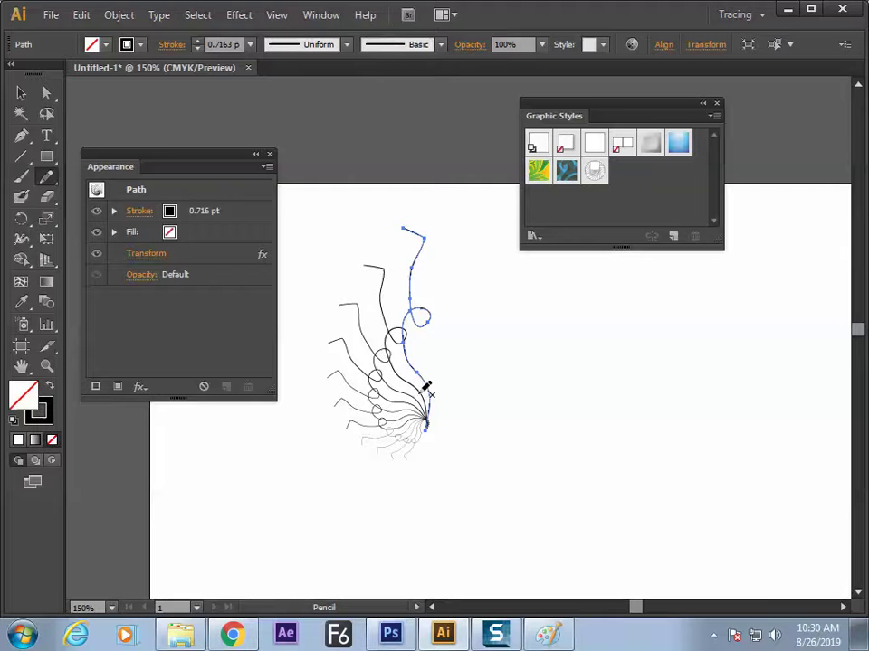
Step: Switch to Paint and draw a box around the "Transform effect" heading in the rotation comparison chart
key(alt+Tab)
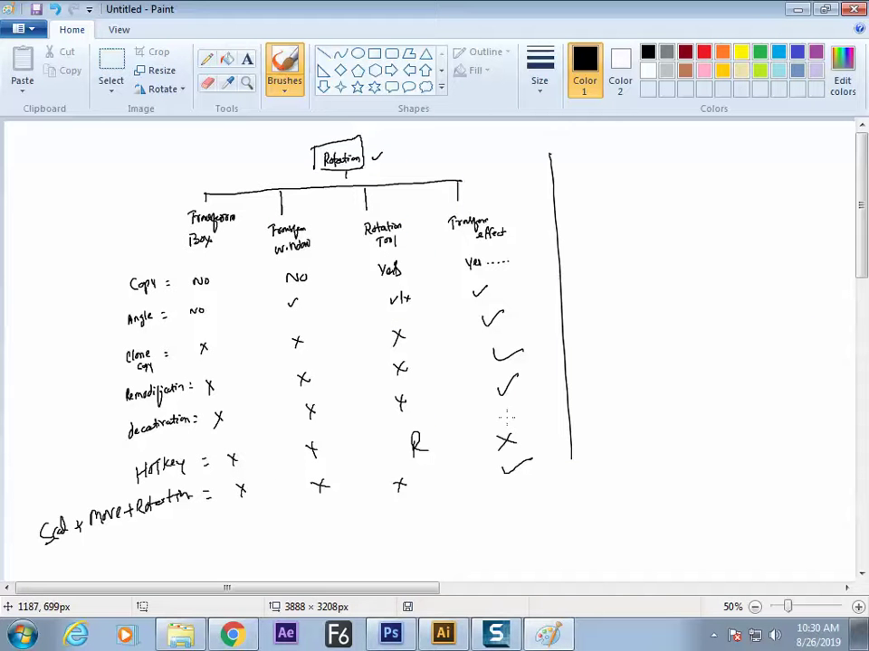
mouse_move(439, 213)
mouse_down()
mouse_move(504, 190)
mouse_move(518, 240)
mouse_move(447, 251)
mouse_move(440, 212)
mouse_up()
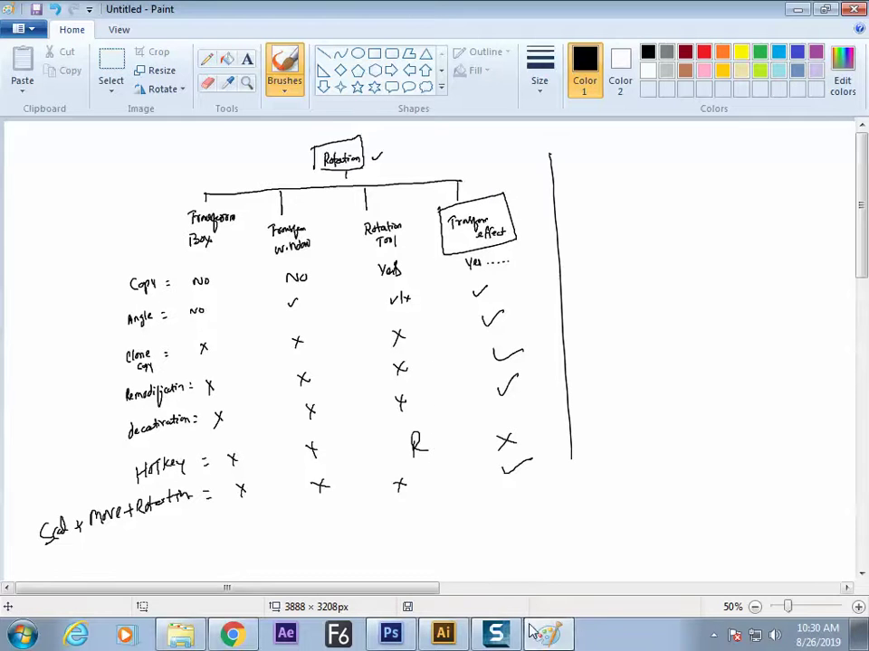
Step: Switch back to Illustrator and redraw the path's upper end with the Pencil tool as a curve with small decorative loops
click(442, 633)
mouse_move(423, 370)
mouse_down()
mouse_move(431, 299)
mouse_move(407, 280)
mouse_move(425, 262)
mouse_move(407, 263)
mouse_move(430, 241)
mouse_up()
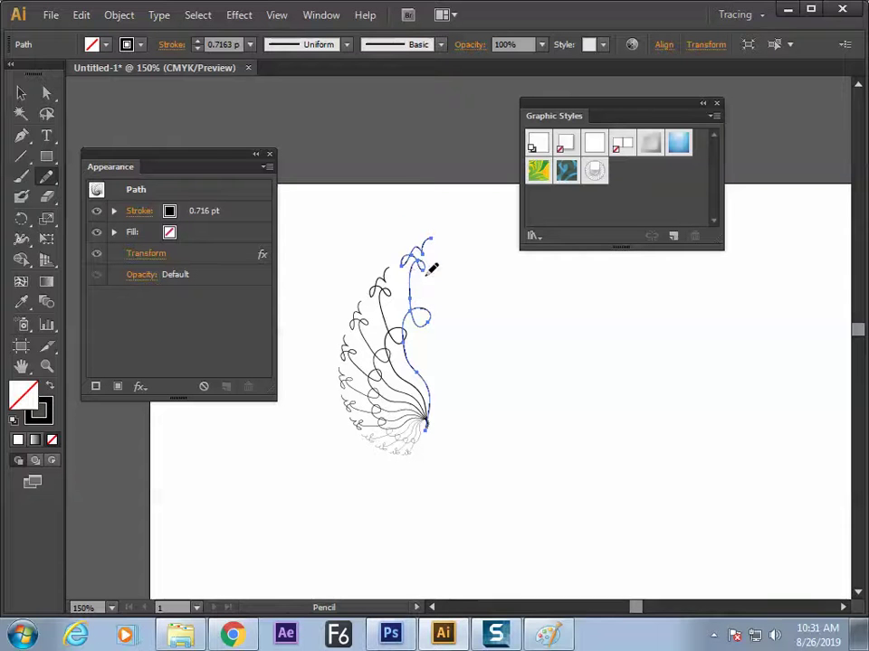
mouse_move(415, 250)
mouse_down()
mouse_move(398, 303)
mouse_move(397, 265)
mouse_move(366, 307)
mouse_up()
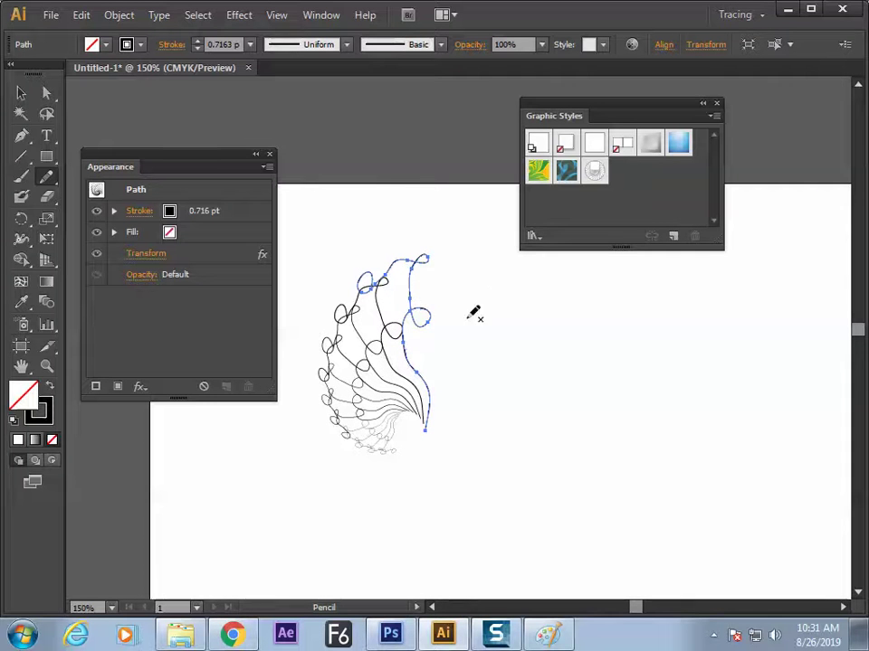
Step: Select the looped path and reposition it with its effect copies slightly on the artboard
click(20, 93)
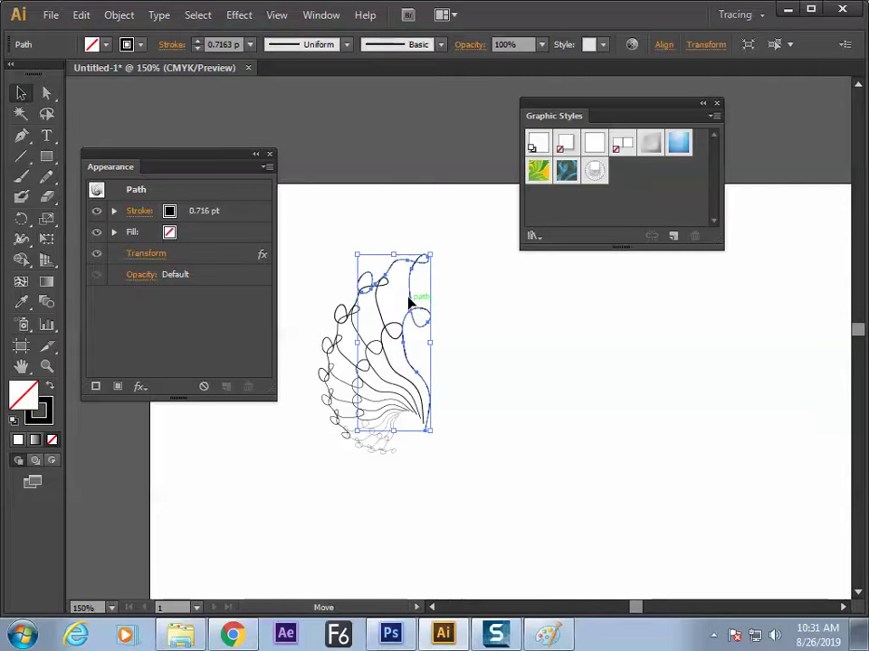
drag(413, 307, 400, 295)
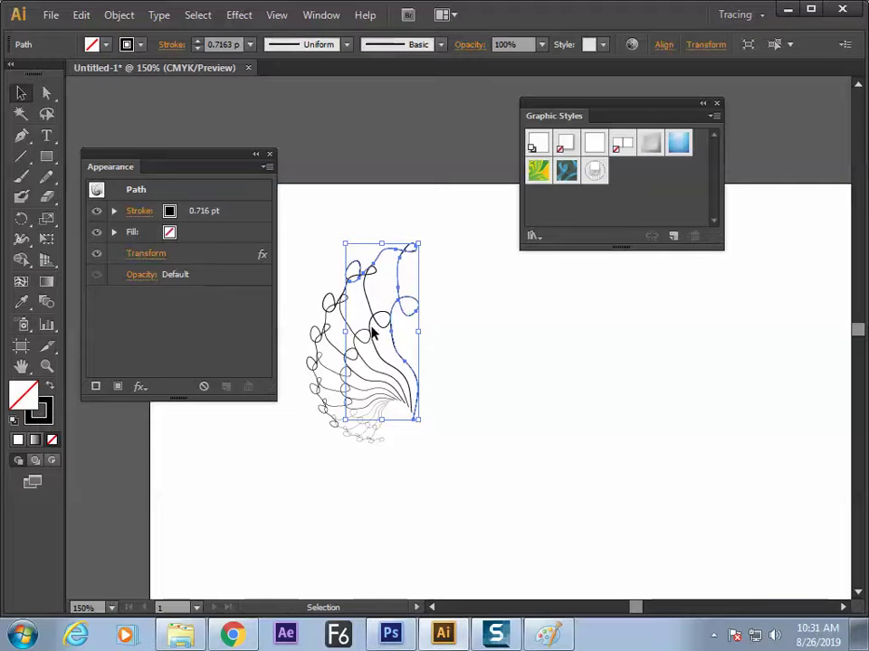
drag(383, 326, 401, 343)
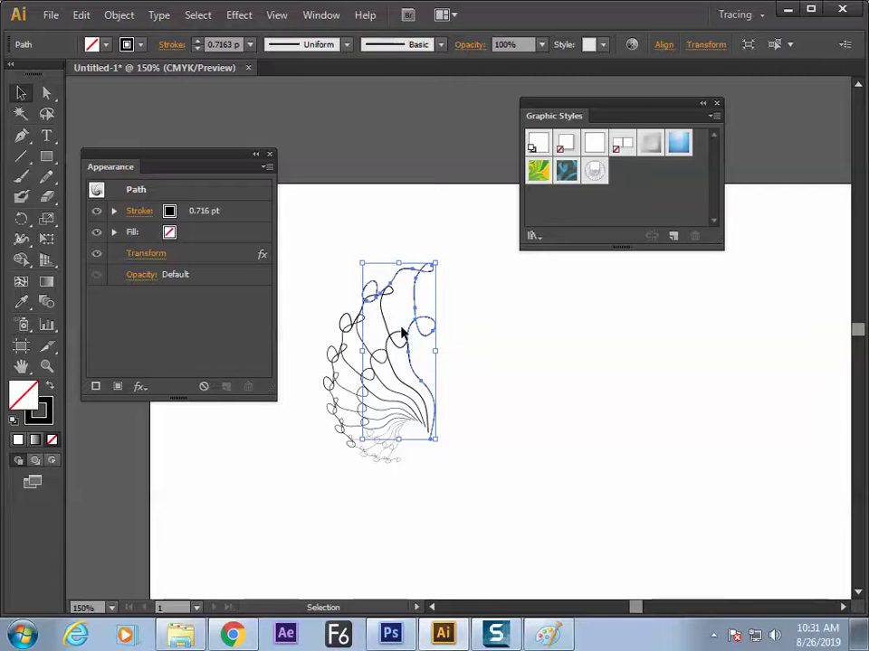
Step: Reopen the path's Transform effect with preview and try Reflect X, switching it off and on to compare the results
click(179, 257)
double_click(179, 258)
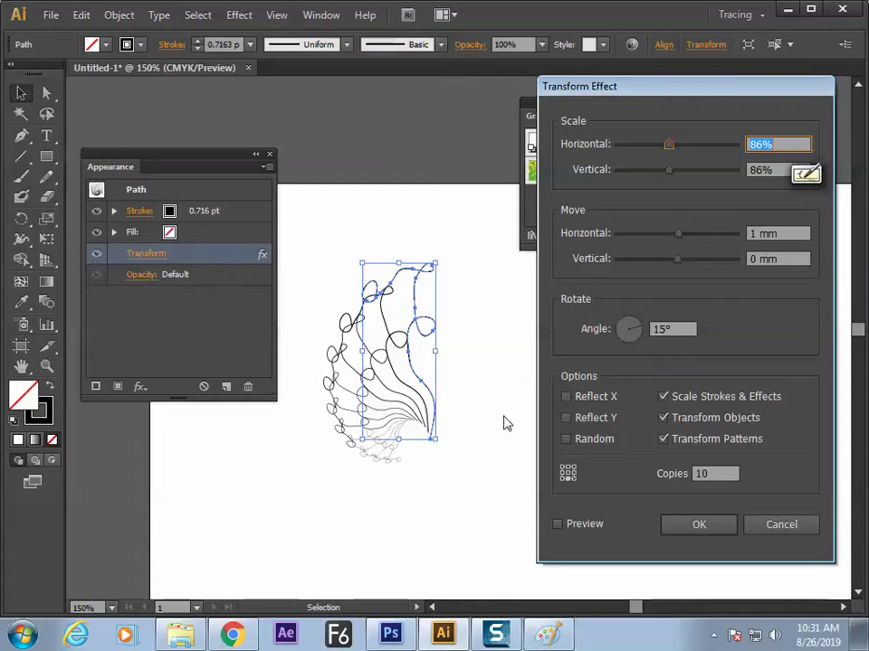
click(608, 402)
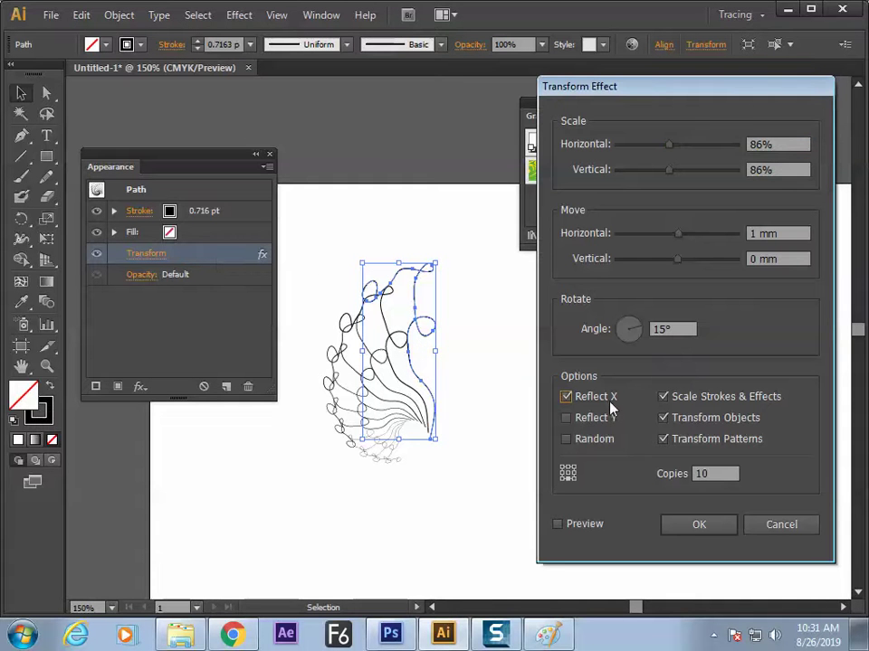
click(579, 524)
mouse_move(391, 639)
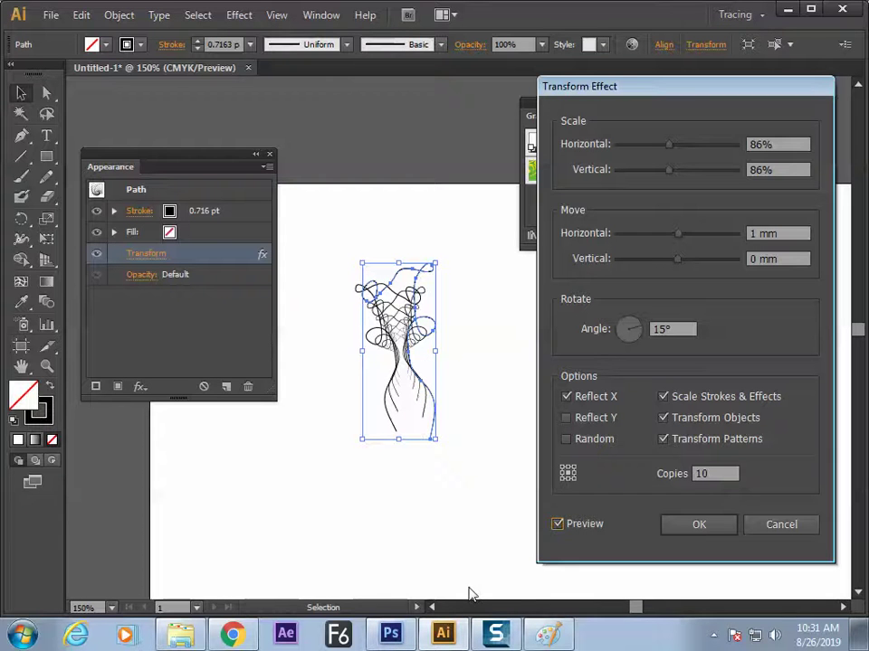
click(567, 398)
click(567, 398)
click(567, 398)
click(567, 398)
Step: Try a horizontal move of about 30 mm for the reflected copies, switching Reflect X off and on again
drag(680, 235, 727, 235)
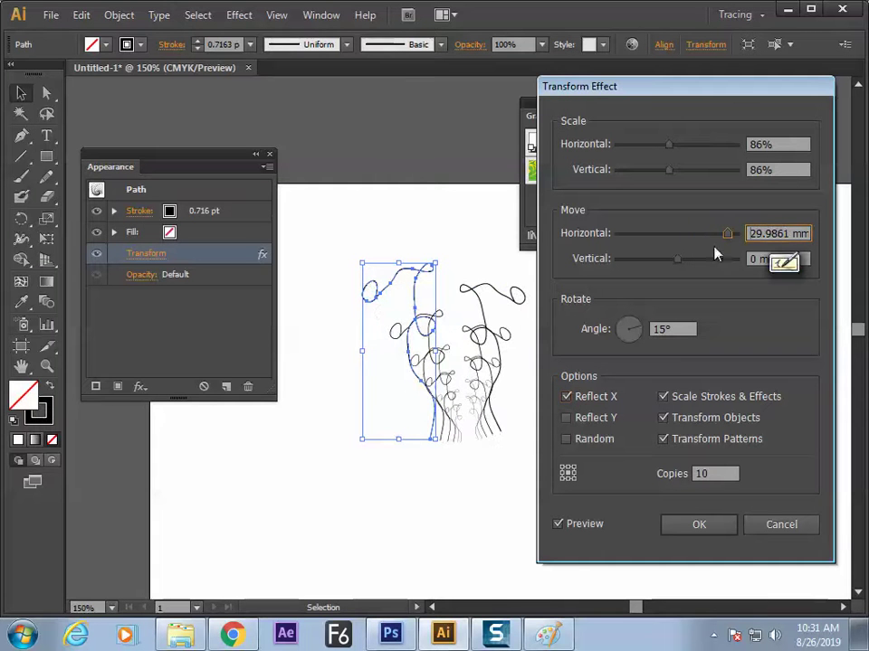
click(579, 404)
click(570, 411)
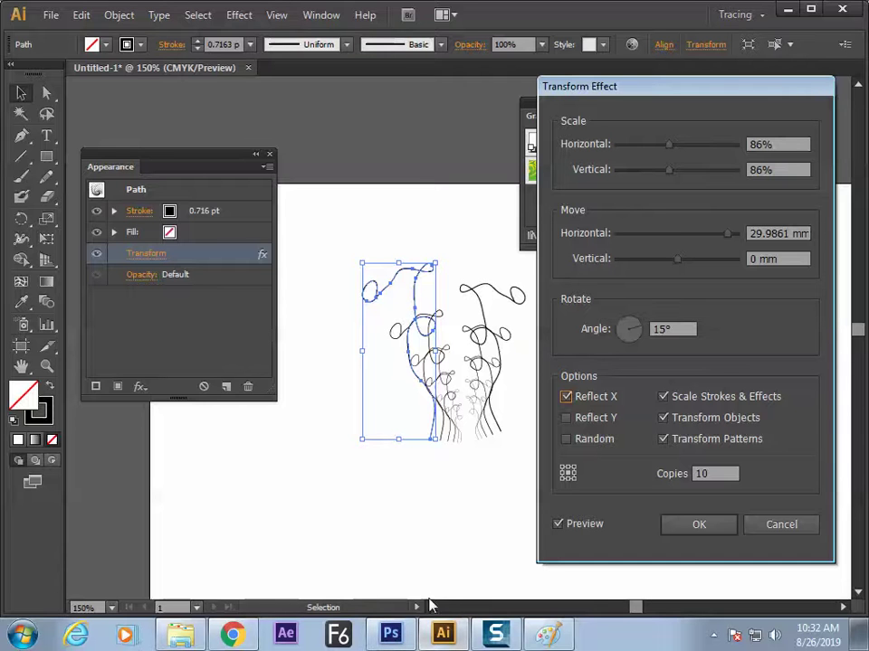
Step: Switch to Paint and add a "Reflect =" row with crosses for the first three rotation methods and a tick for Transform effect
click(547, 634)
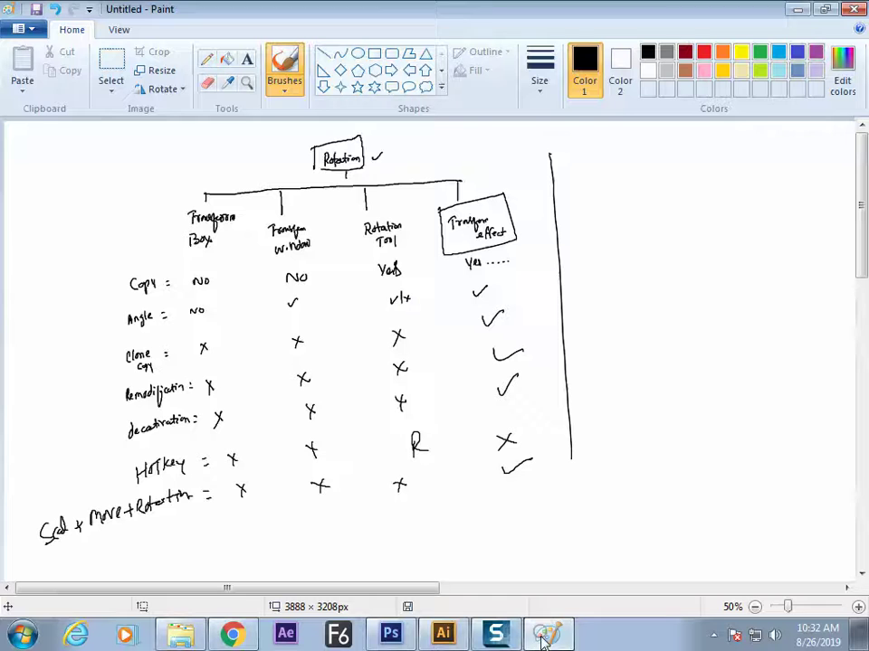
mouse_move(129, 541)
mouse_down()
mouse_move(137, 562)
mouse_move(131, 555)
mouse_move(187, 533)
mouse_up()
drag(206, 530, 215, 530)
drag(206, 535, 257, 528)
drag(256, 516, 245, 529)
drag(319, 509, 331, 522)
drag(332, 508, 320, 523)
drag(430, 495, 442, 508)
drag(442, 495, 430, 509)
drag(504, 497, 536, 486)
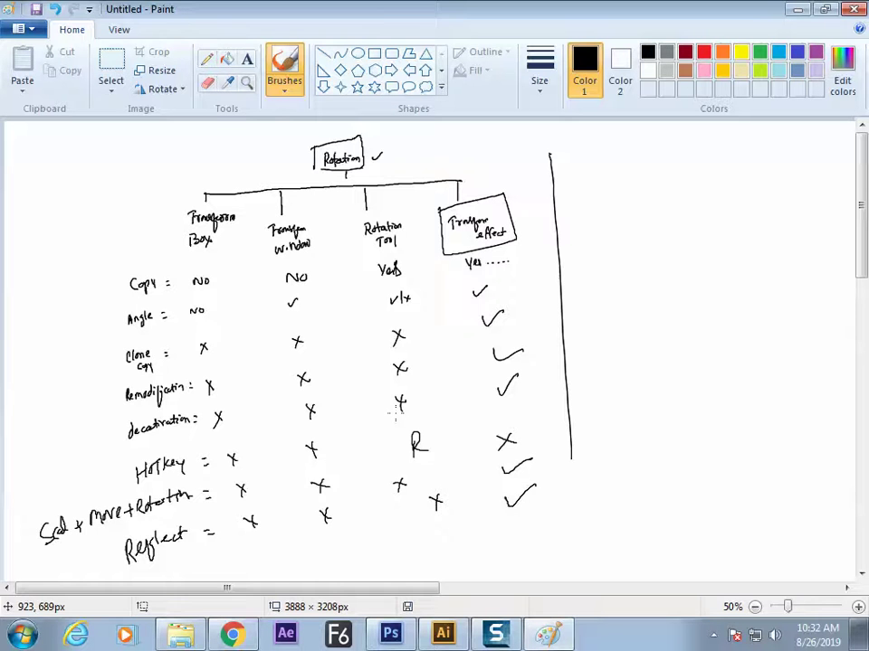
Step: Switch back to Illustrator, dismiss the open Transform effect settings, and replace the looped path with a small horizontal rectangle
click(443, 635)
click(686, 524)
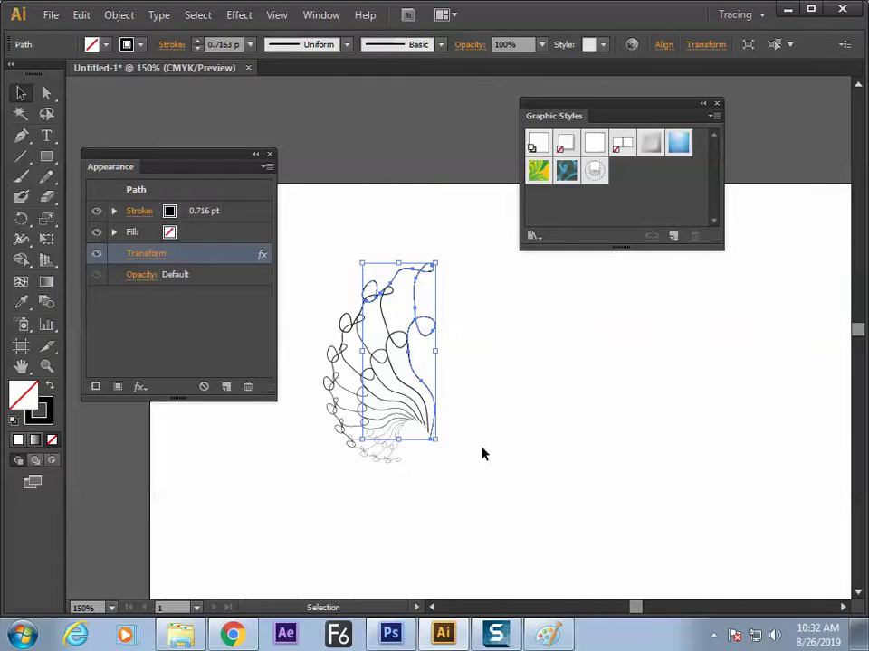
key(Delete)
click(47, 155)
drag(324, 299, 412, 339)
Step: Start a previewed Transform effect on the rectangle with 1 copy and Reflect X enabled
click(239, 15)
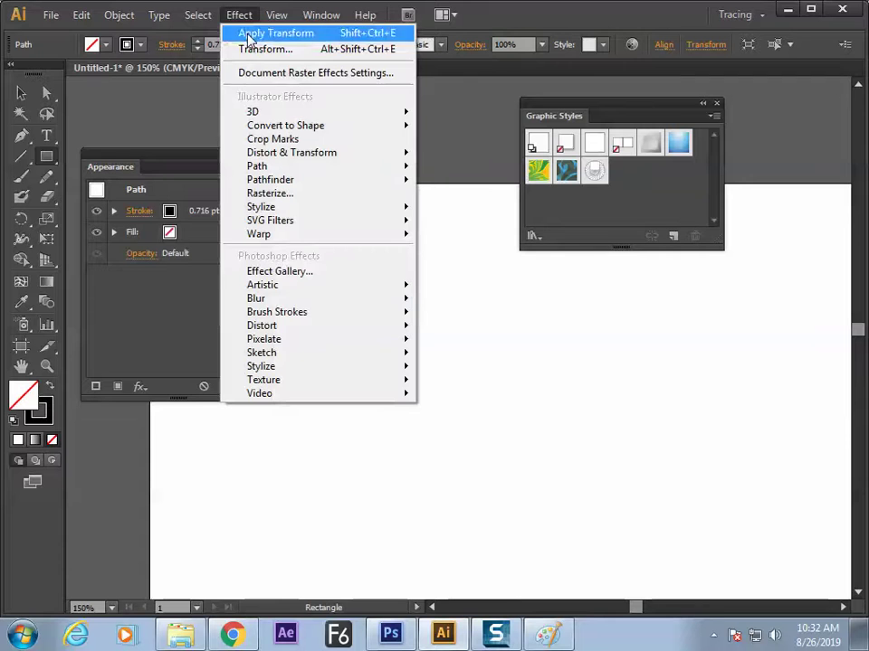
mouse_move(260, 159)
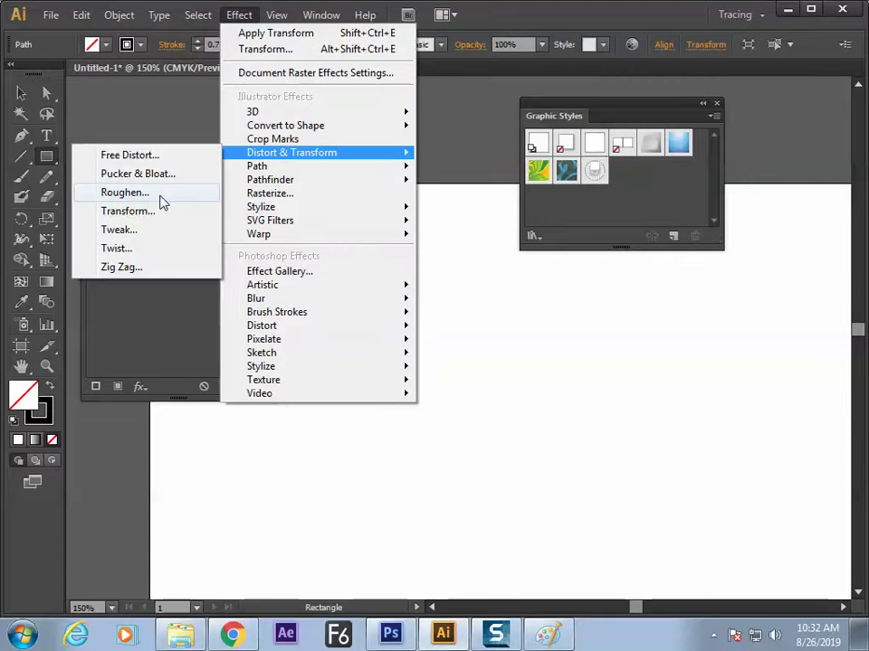
click(156, 211)
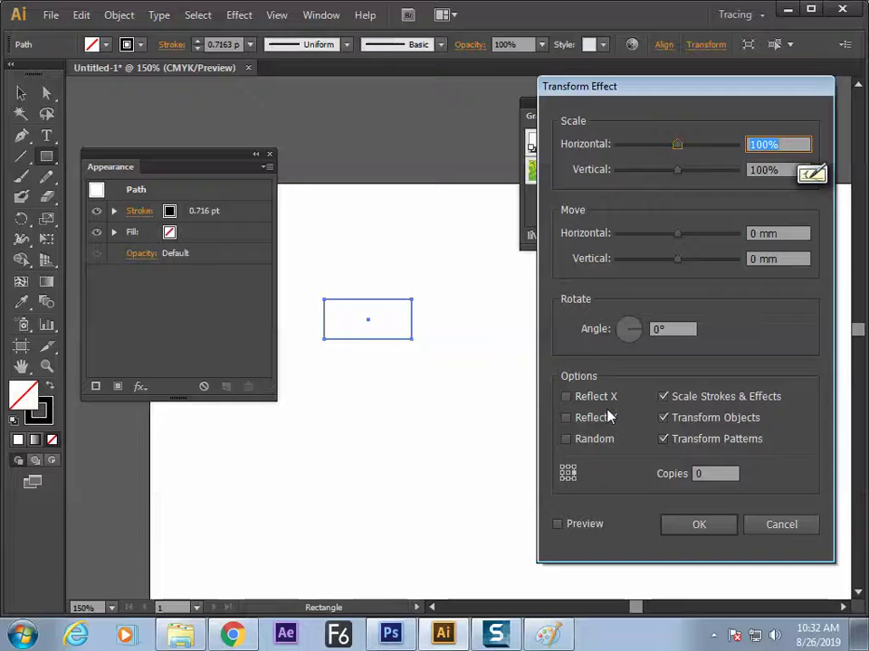
click(558, 524)
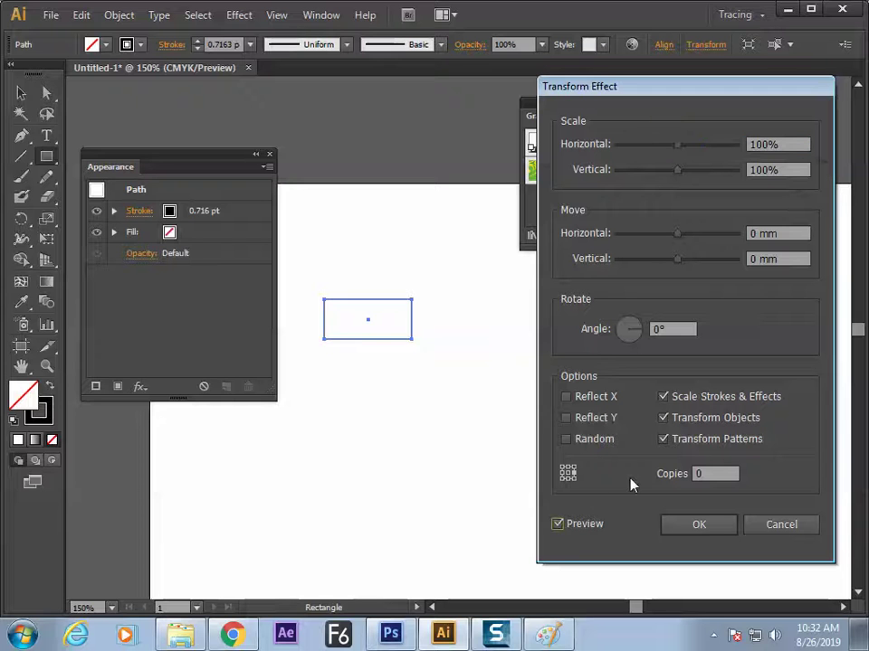
key(Tab)
key(Up)
click(566, 396)
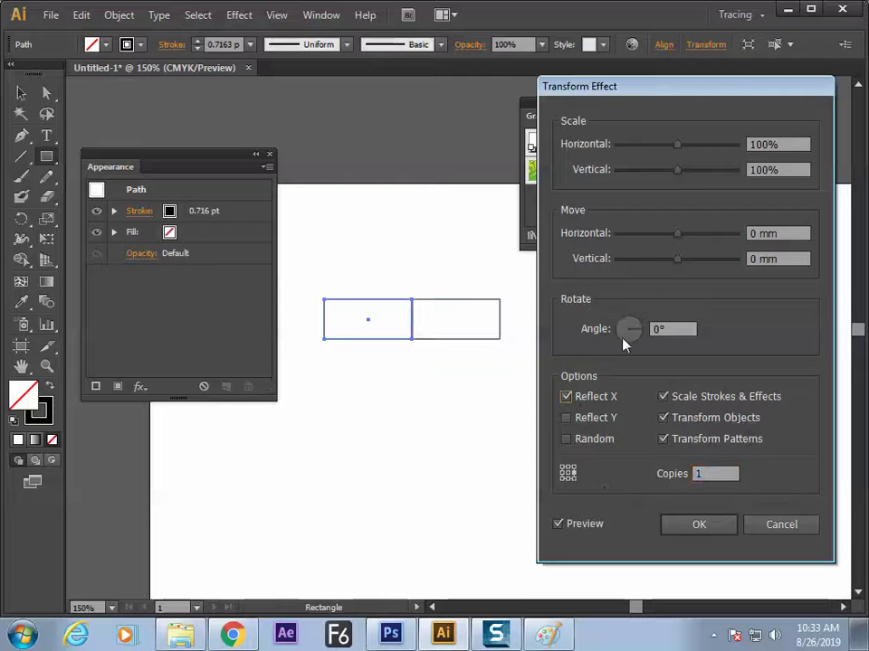
Step: Increase the rectangle's copies to 2 and offset them about -15.2 mm horizontally and 12.7 mm vertically
drag(675, 235, 671, 301)
click(709, 467)
key(Up)
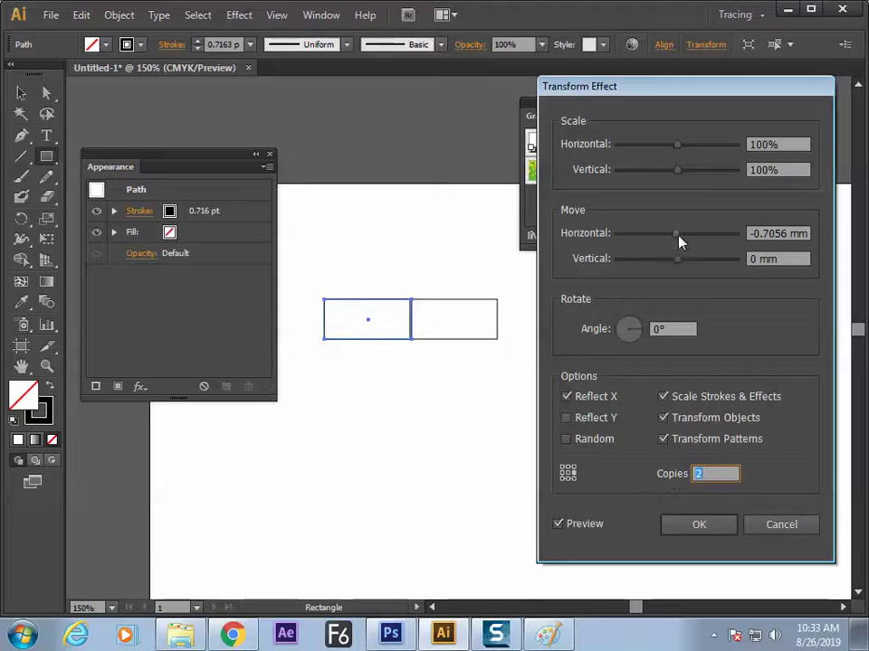
drag(677, 259, 651, 234)
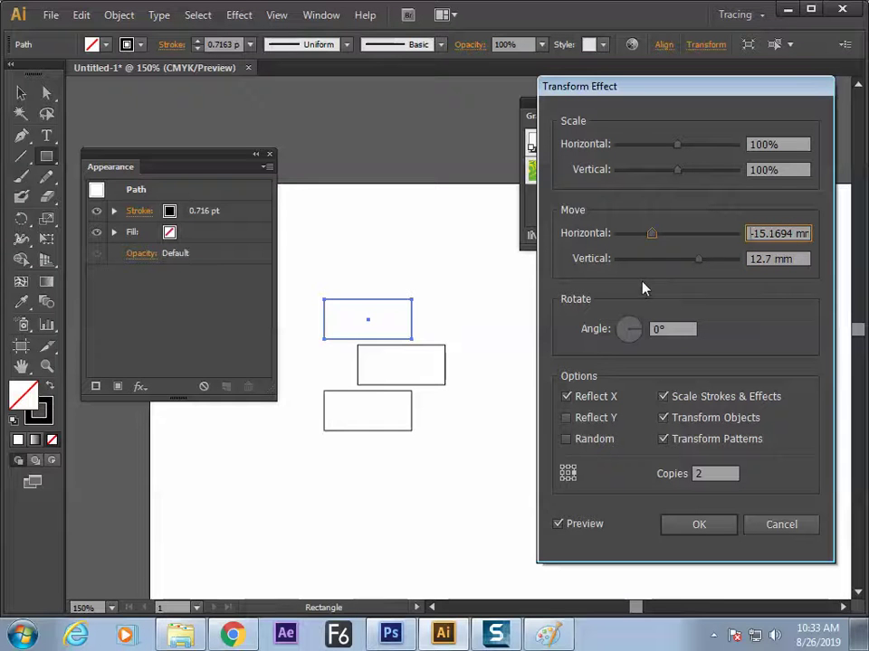
Step: Set the Transform effect's move to exactly -15 mm horizontally and 12 mm vertically
drag(750, 233, 814, 229)
text(-16)
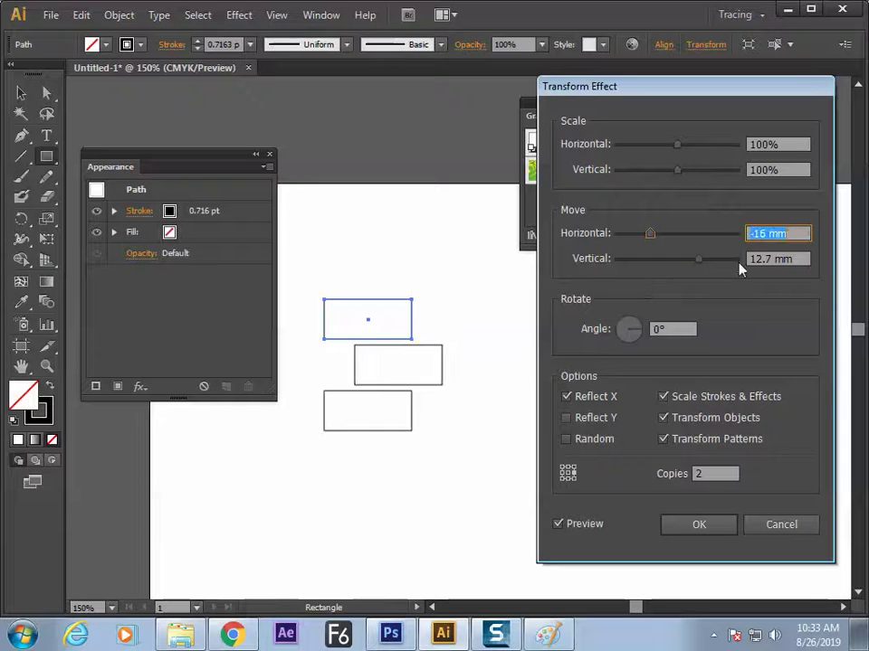
key(Up)
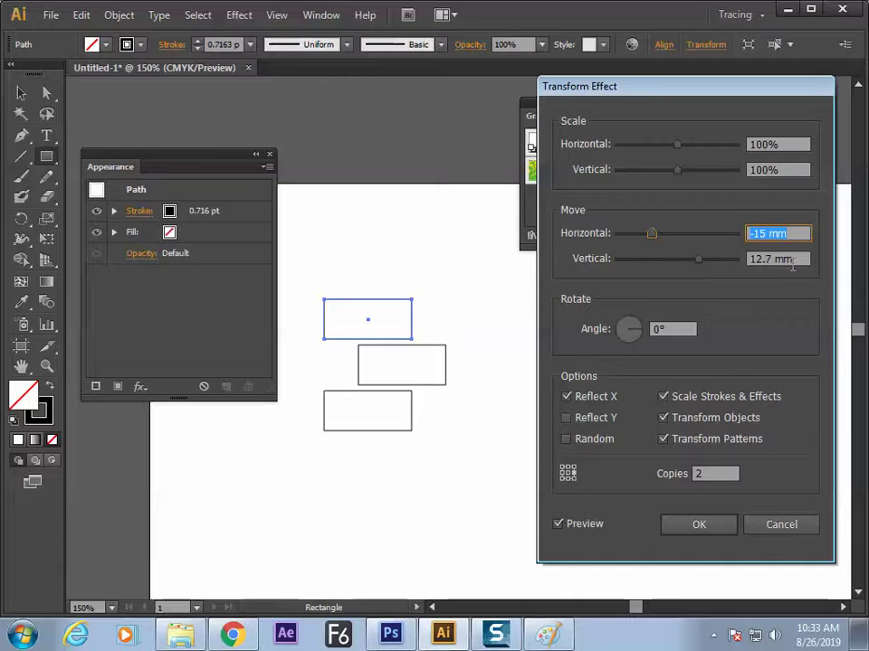
key(Tab)
text(12)
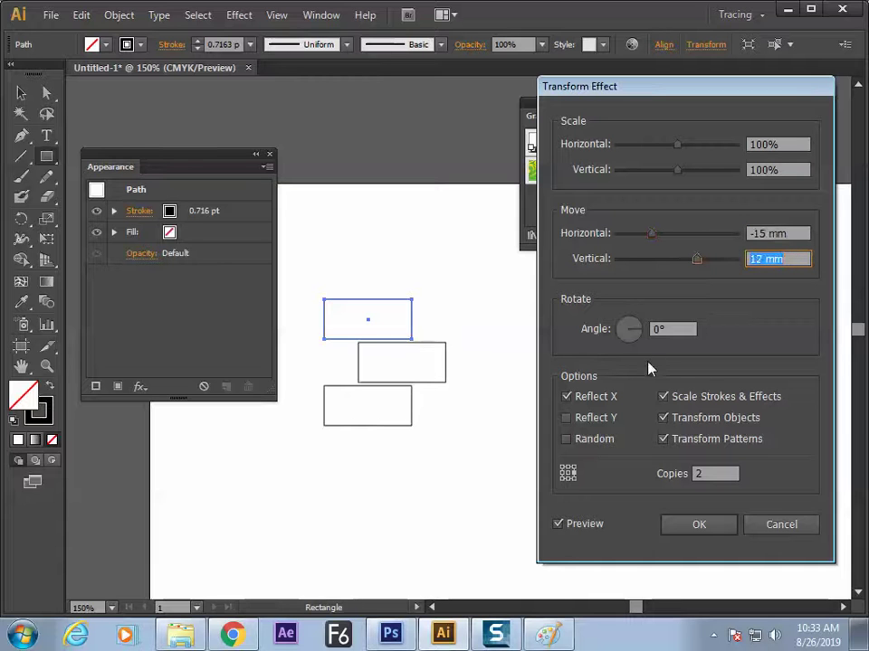
Step: Try 6 and 3 copies of the staggered rectangle and settle on 5 copies
key(Tab)
key(Tab)
key(Up)
key(Up)
key(Up)
key(Up)
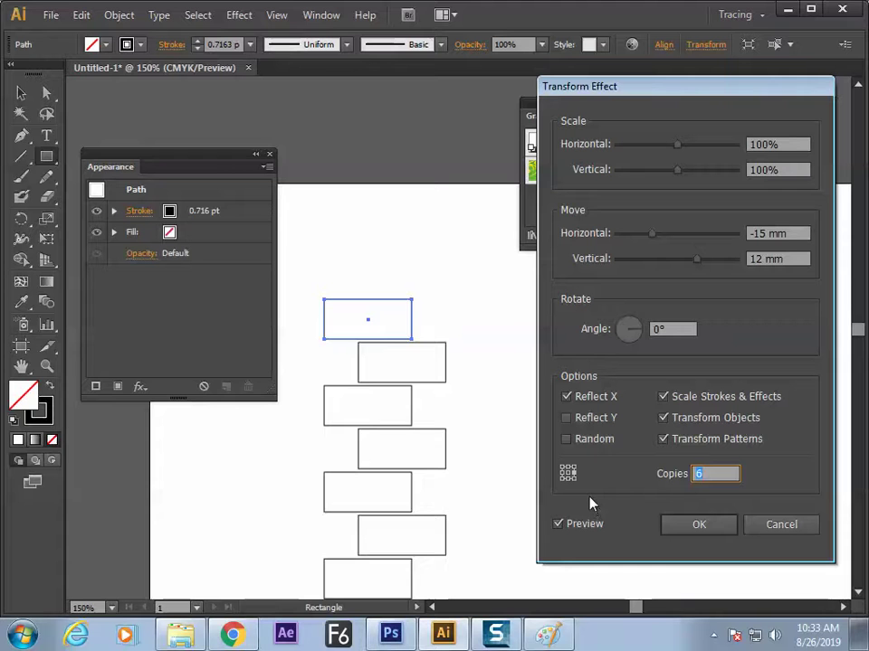
key(Down)
key(Down)
key(Down)
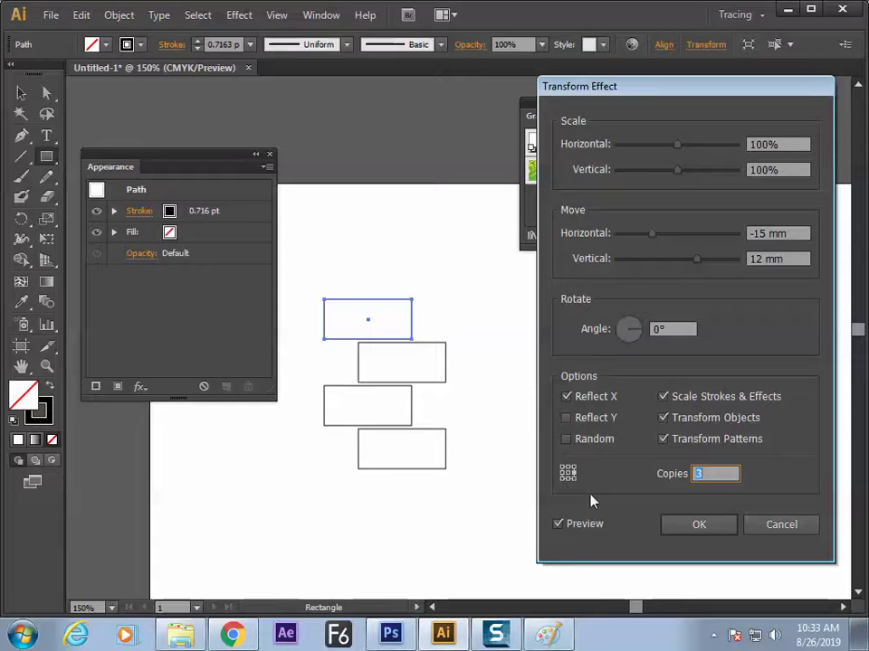
key(Up)
key(Up)
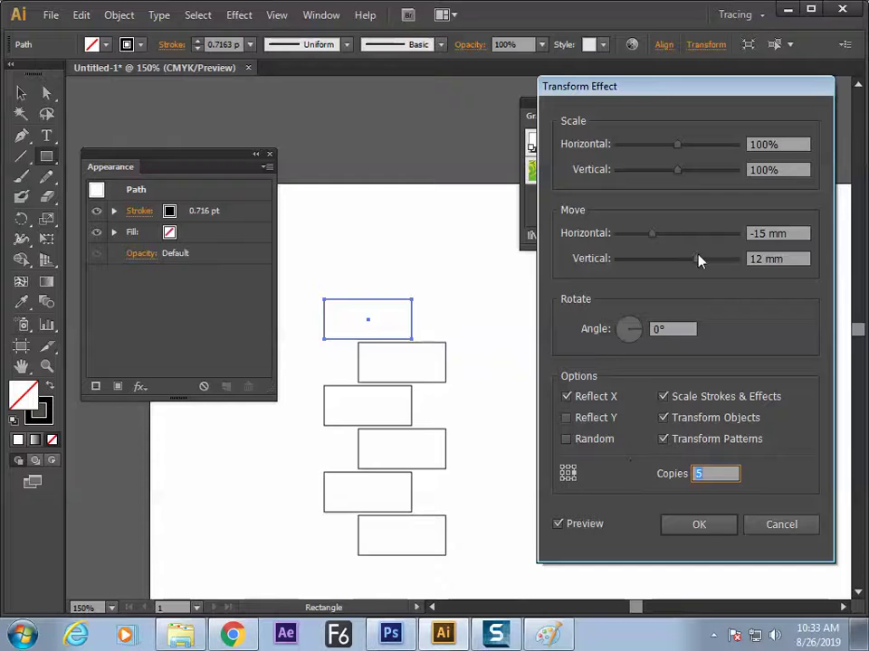
Step: Reduce the horizontal scale in the rectangle's Transform effect to 88%
click(762, 142)
key(Down)
key(Down)
key(Down)
key(Down)
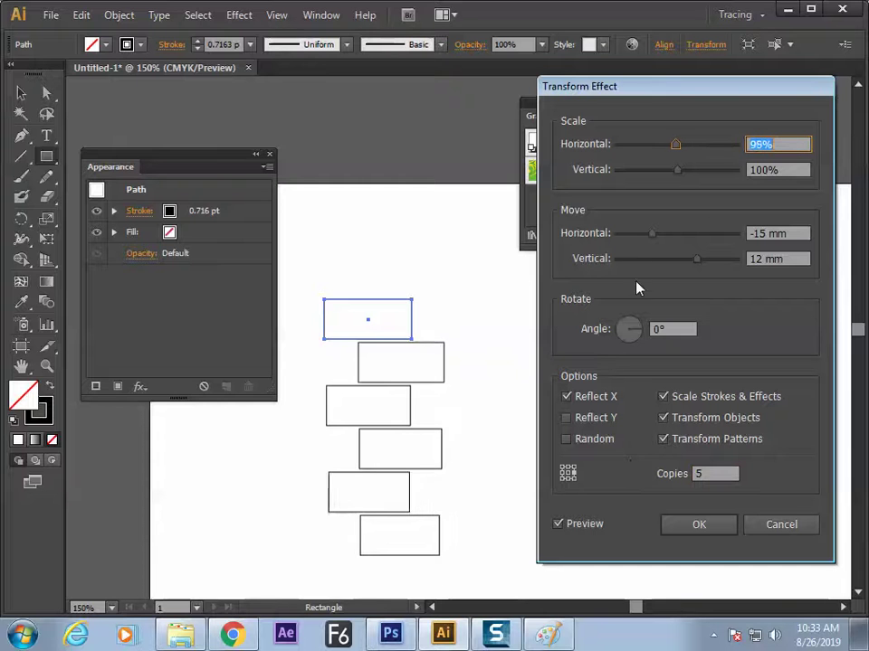
key(Down)
key(Down)
key(Down)
key(Down)
key(Down)
key(Down)
key(Down)
key(Down)
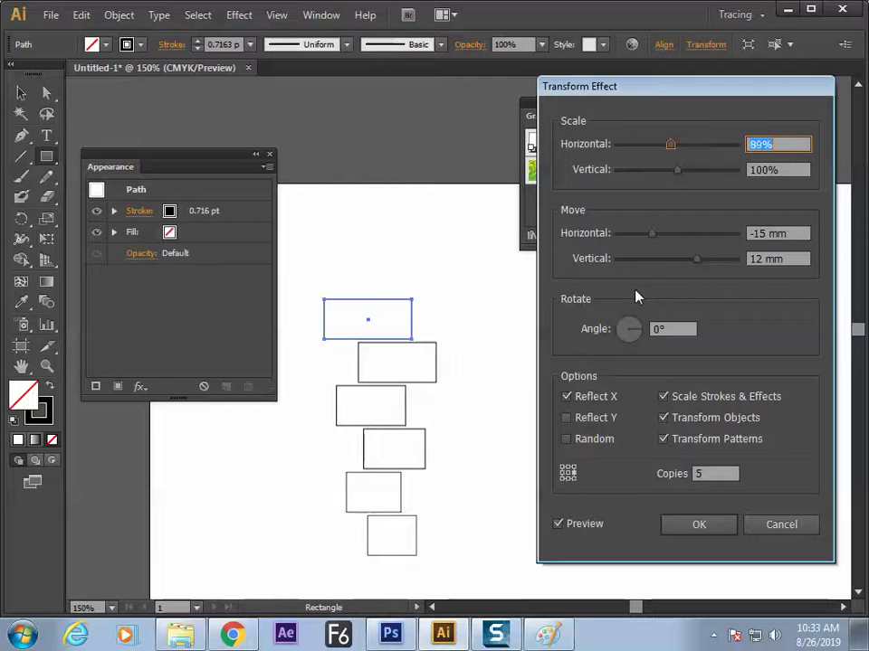
Step: Set the copies' vertical scale to 92% and their horizontal scale to 85%
key(Tab)
key(Down)
key(Down)
key(Down)
key(Down)
key(Down)
key(Down)
key(Down)
key(Down)
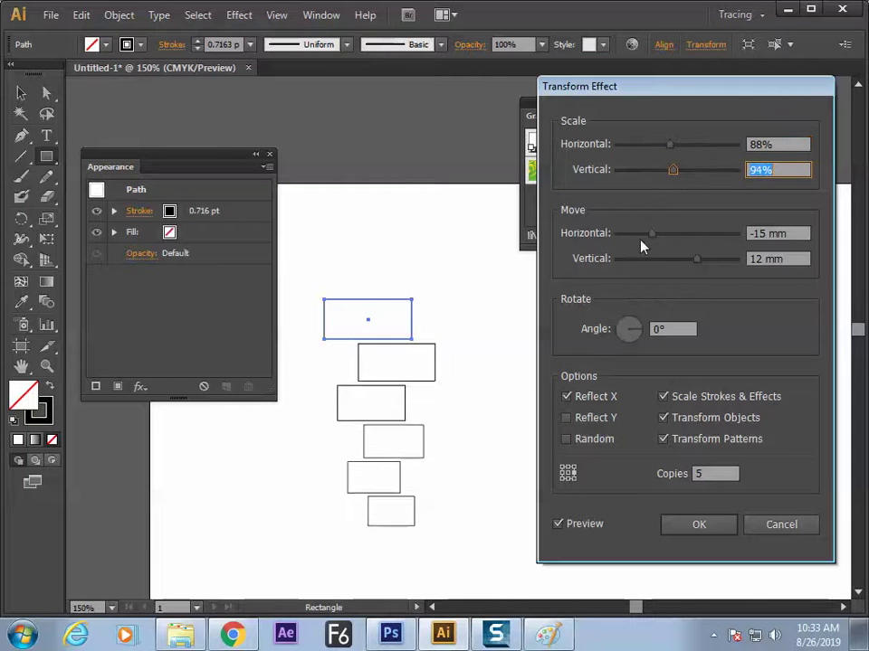
key(shift+Tab)
key(Down)
key(Down)
key(Down)
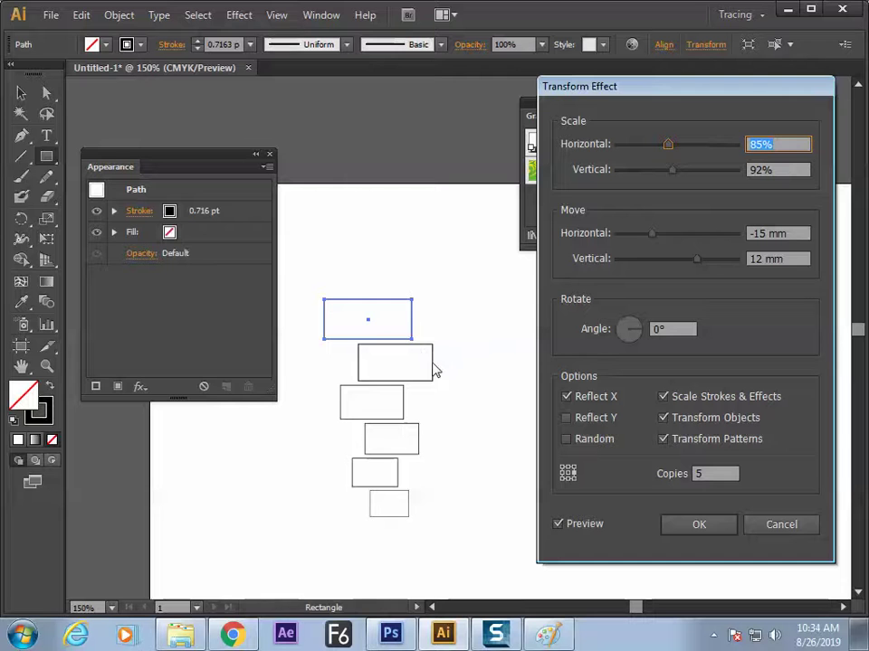
Step: Try the middle-left and centre reference points, restore the middle-right one, and apply the Transform effect
click(565, 480)
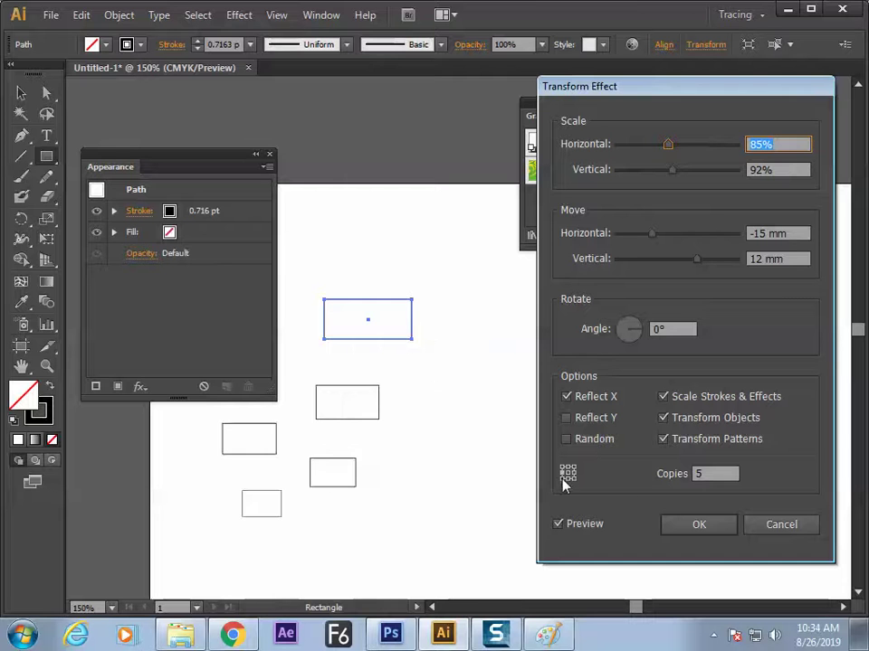
click(570, 477)
click(571, 477)
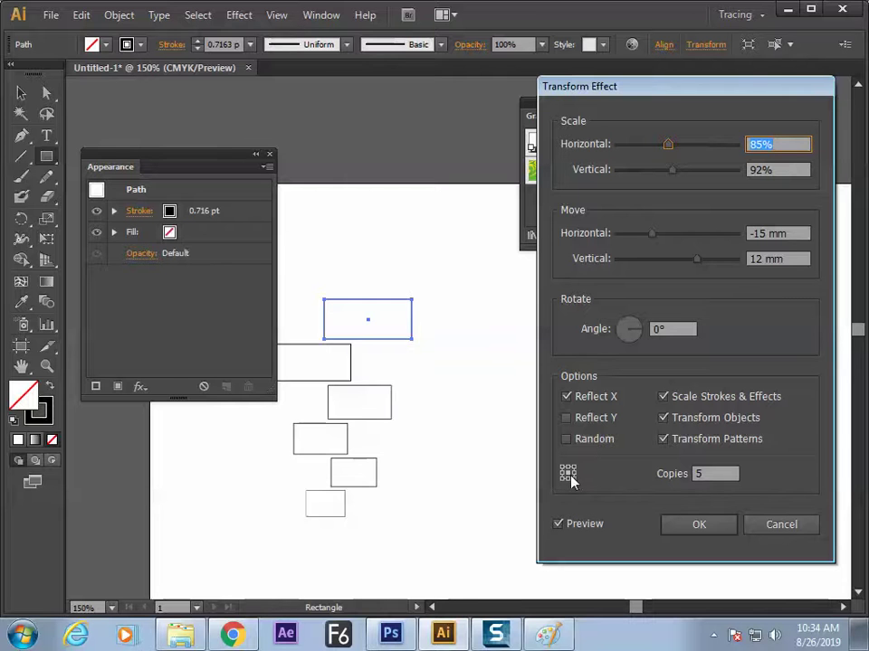
click(573, 479)
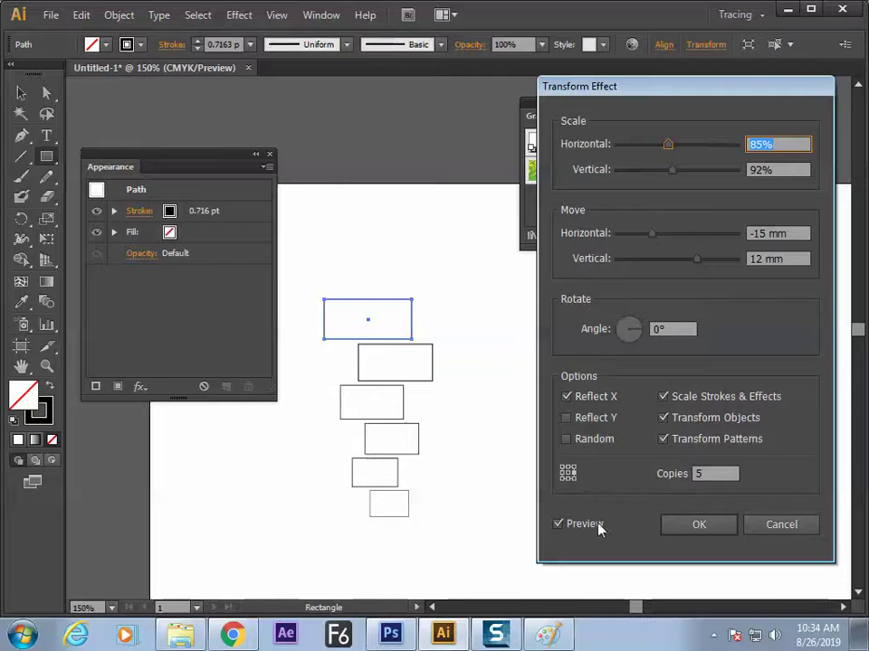
click(704, 531)
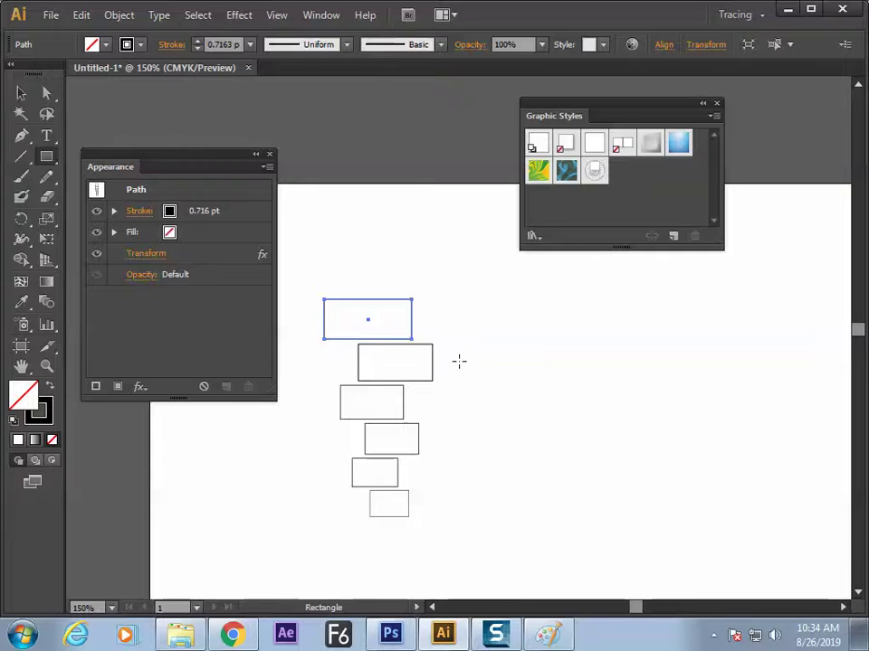
Step: Pull the original rectangle's upper-right anchor point well upward with Direct Selection to reshape all its copies, then deselect
key(a)
click(412, 299)
drag(412, 300, 416, 252)
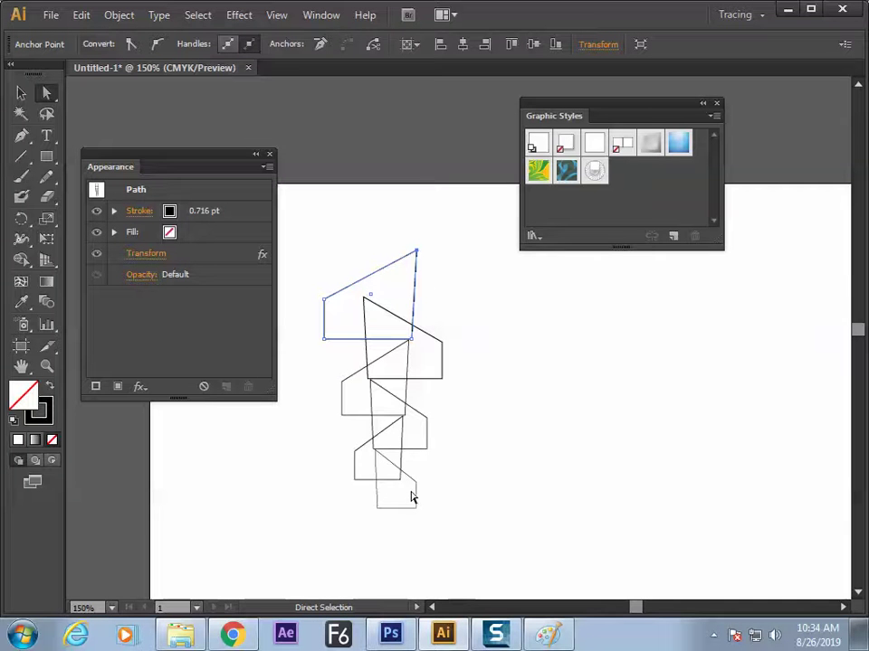
drag(416, 253, 417, 225)
click(469, 314)
Step: Move the reshaped original slightly up and to the right together with its copies
mouse_move(421, 627)
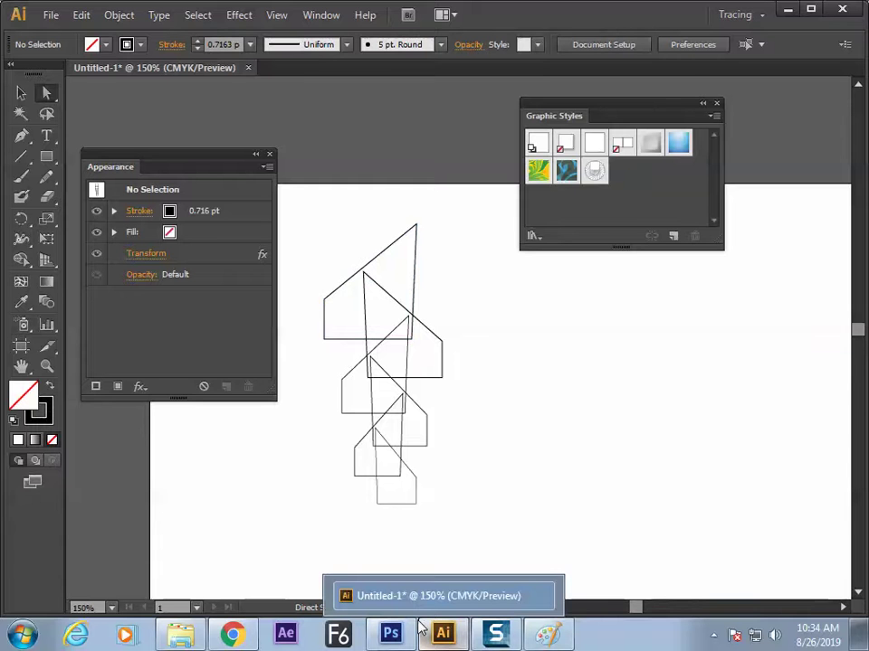
click(20, 92)
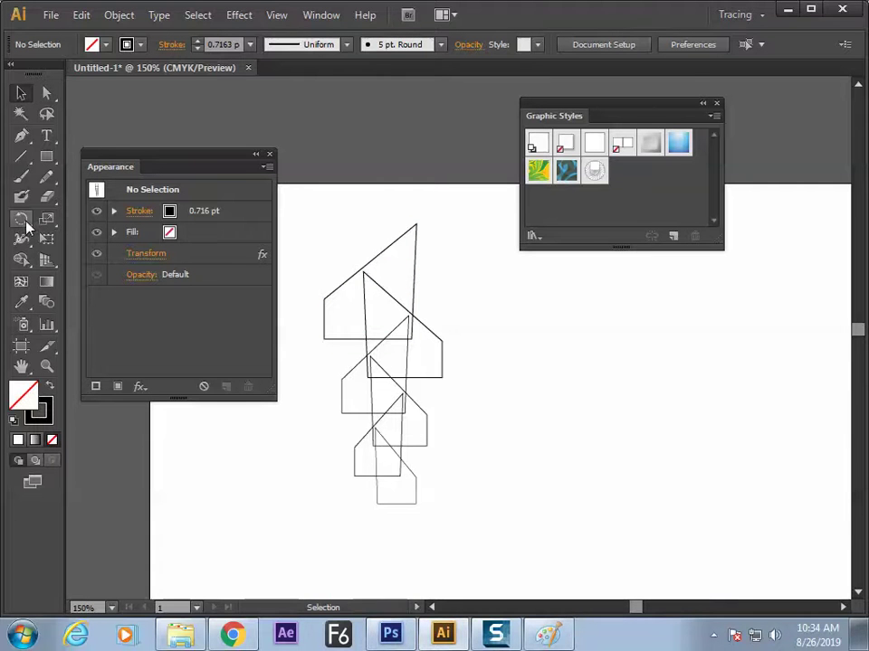
click(365, 301)
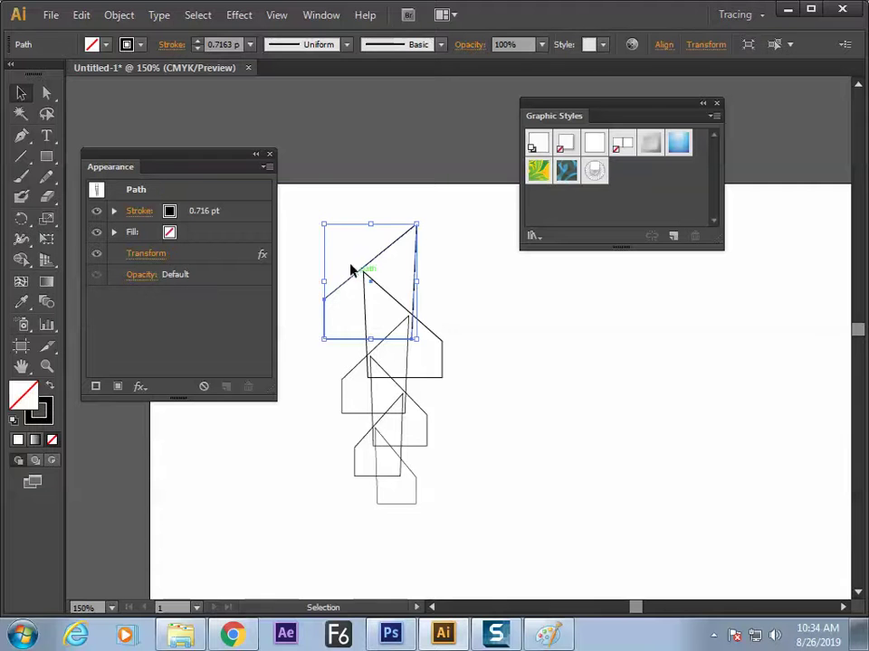
drag(361, 271, 363, 262)
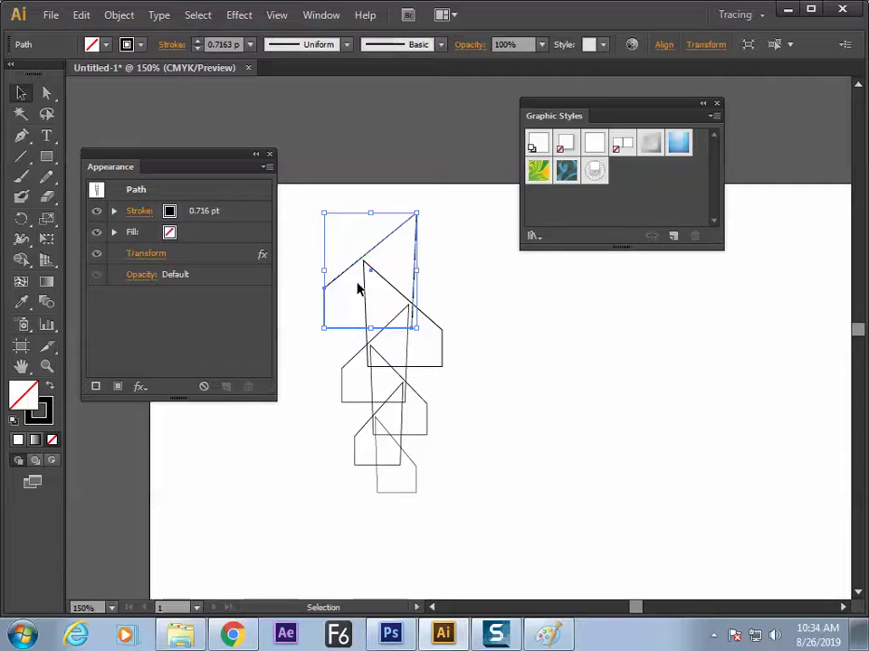
mouse_move(368, 256)
mouse_down()
mouse_move(375, 263)
mouse_move(384, 244)
mouse_move(374, 250)
mouse_up()
Step: Expand the appearance of the transformed shape and ungroup the resulting pieces
click(123, 16)
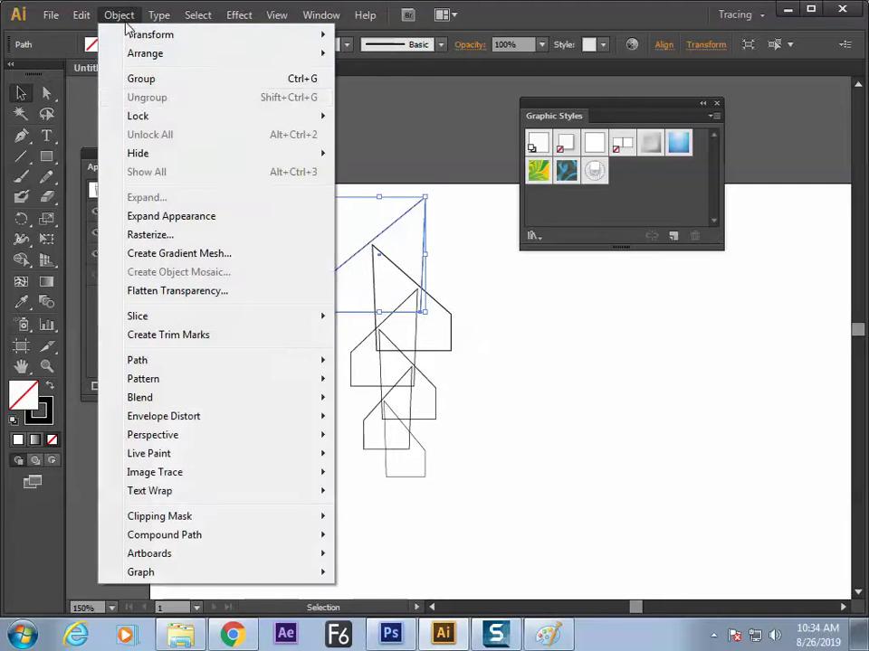
click(161, 215)
click(289, 263)
click(425, 314)
right_click(412, 334)
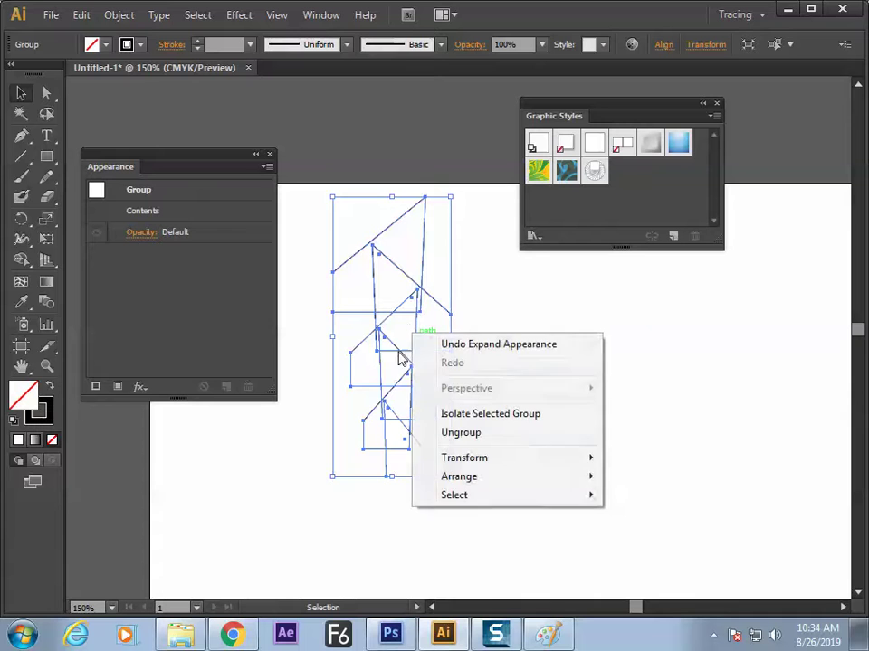
click(461, 432)
click(545, 378)
Step: Fill the topmost expanded shape with cyan blue and deselect it
click(374, 258)
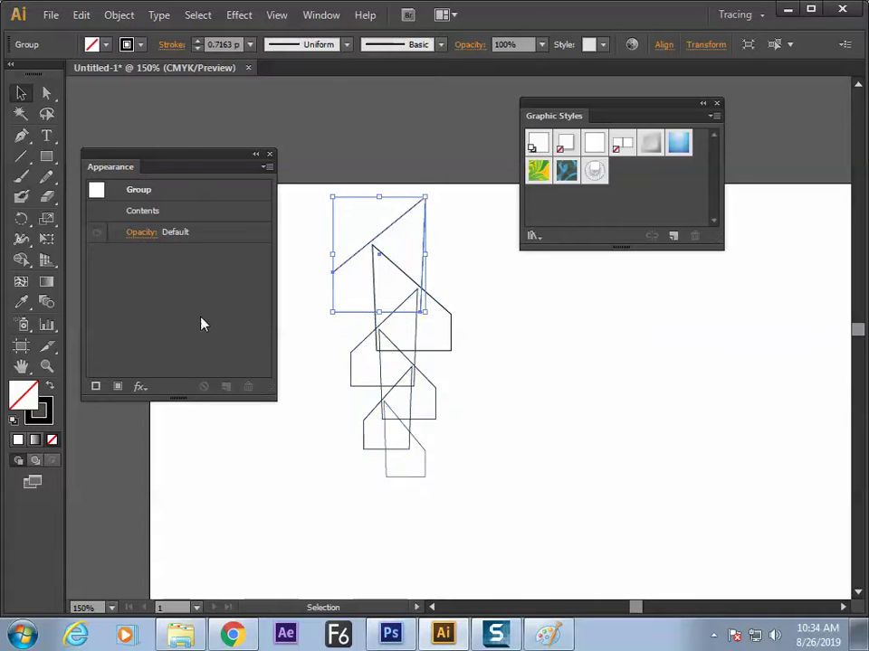
click(105, 45)
click(121, 96)
click(542, 354)
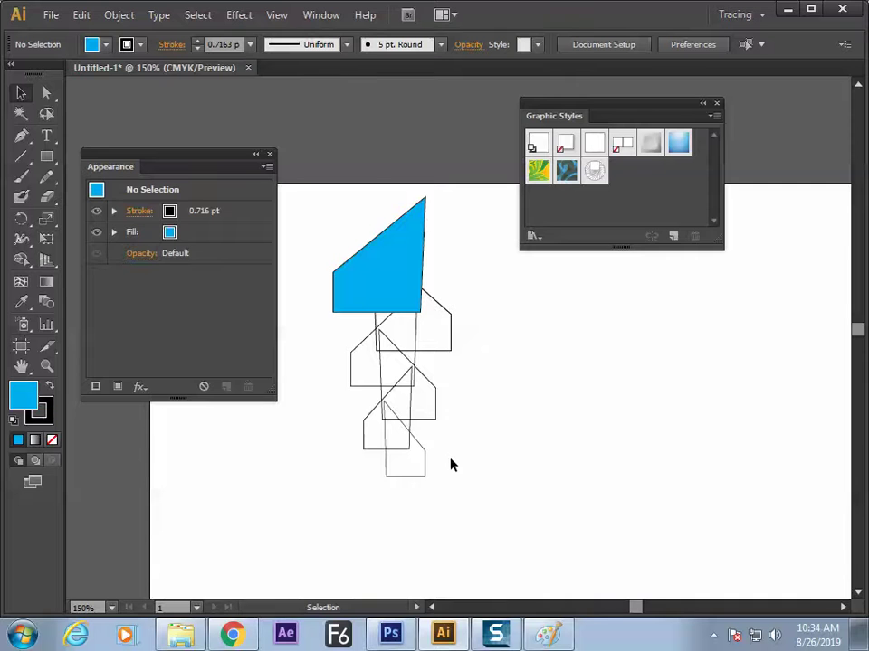
Step: Fill the second expanded shape, just below the blue one, with green
click(83, 17)
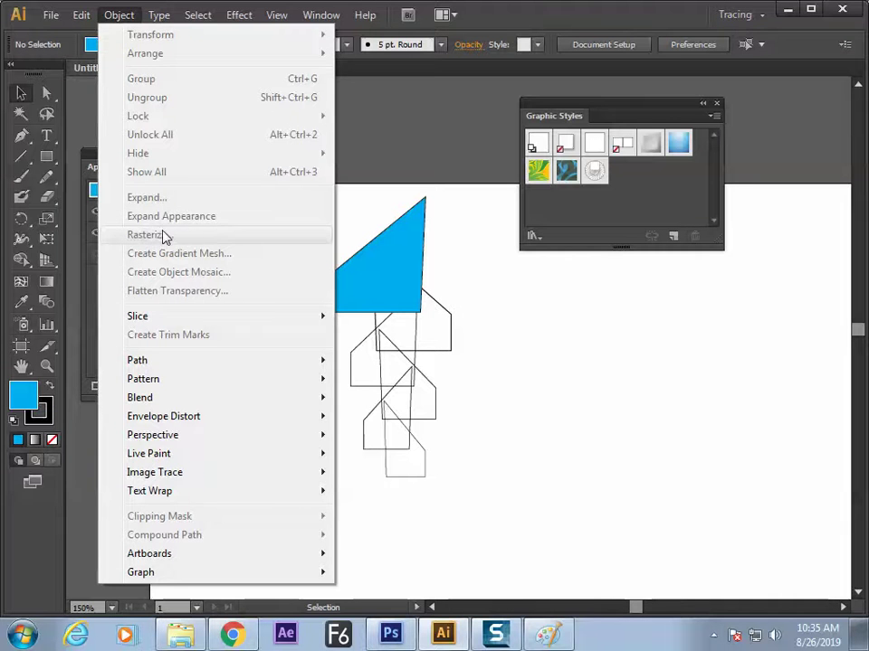
click(411, 287)
click(406, 297)
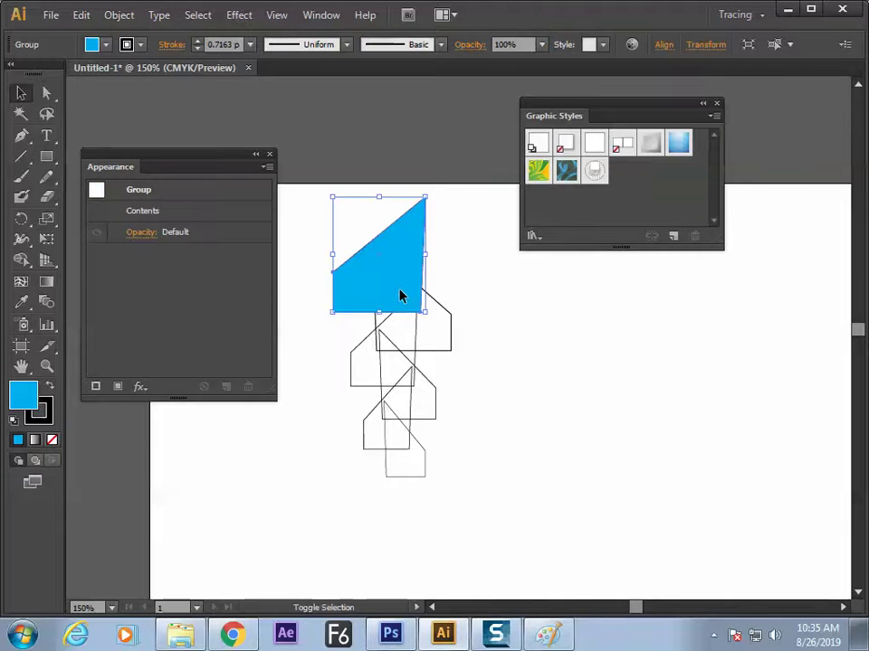
click(447, 313)
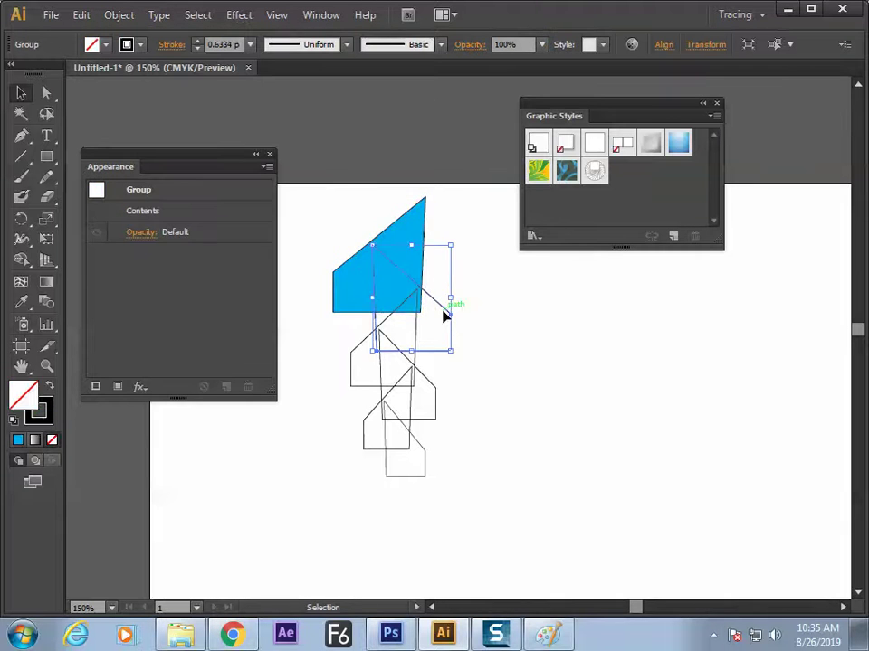
click(106, 44)
click(93, 81)
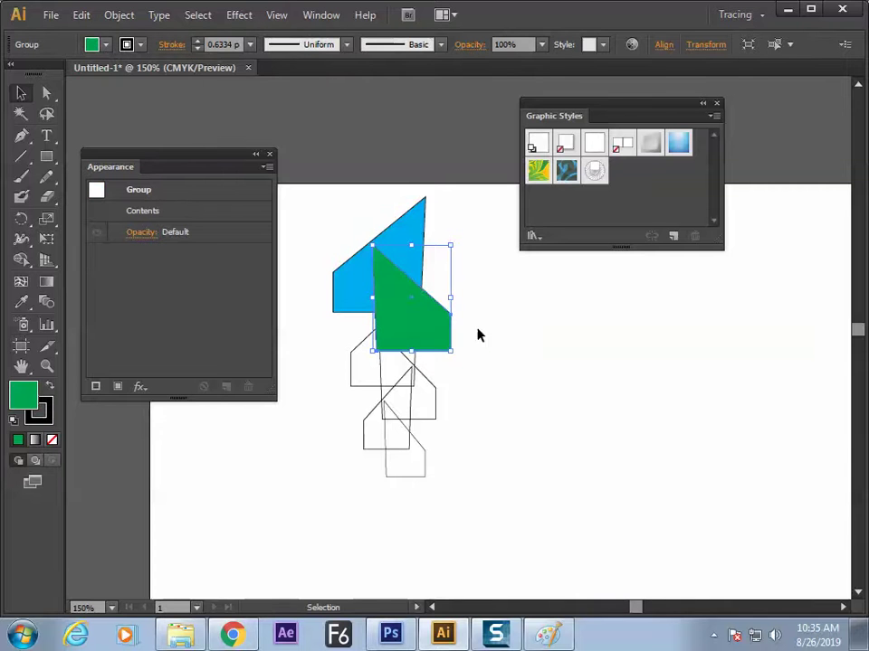
Step: Rearrange the stacking order so the green shape lies in front of the blue one
key(ctrl+shift+a)
key(ctrl+z)
click(457, 300)
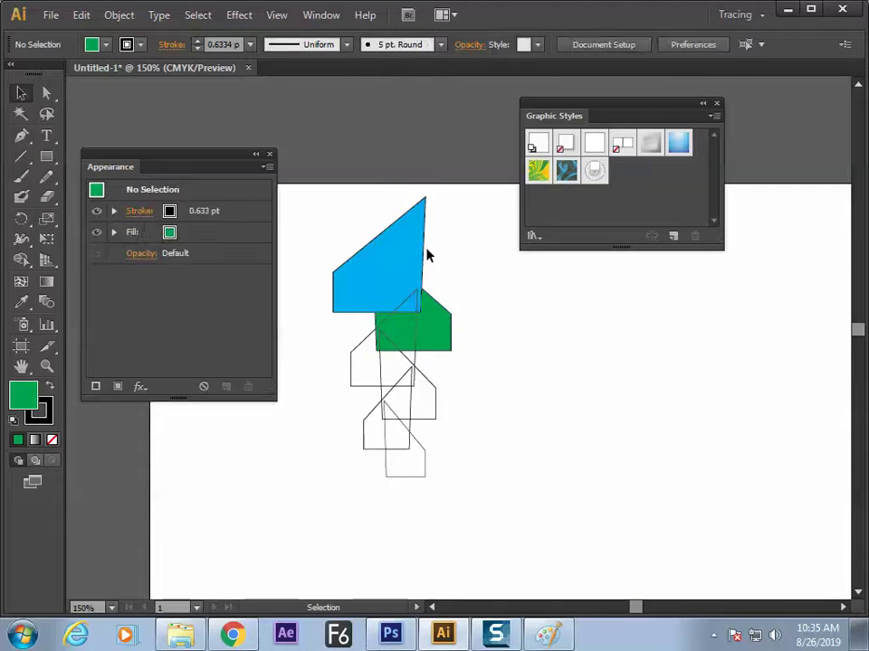
key(ctrl+shift+z)
click(497, 347)
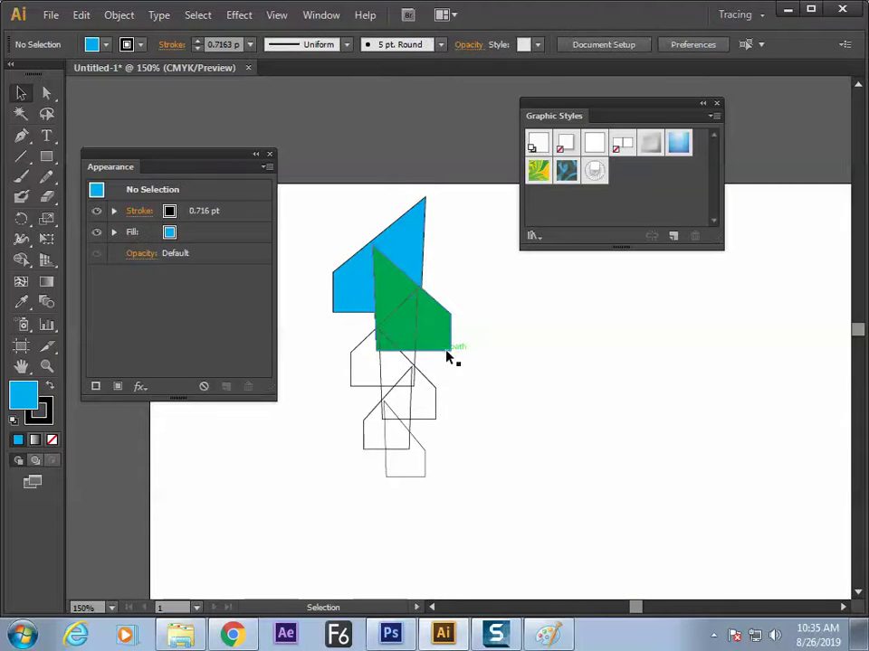
Step: Select all the expanded shapes and delete them from the artboard
click(431, 324)
key(v)
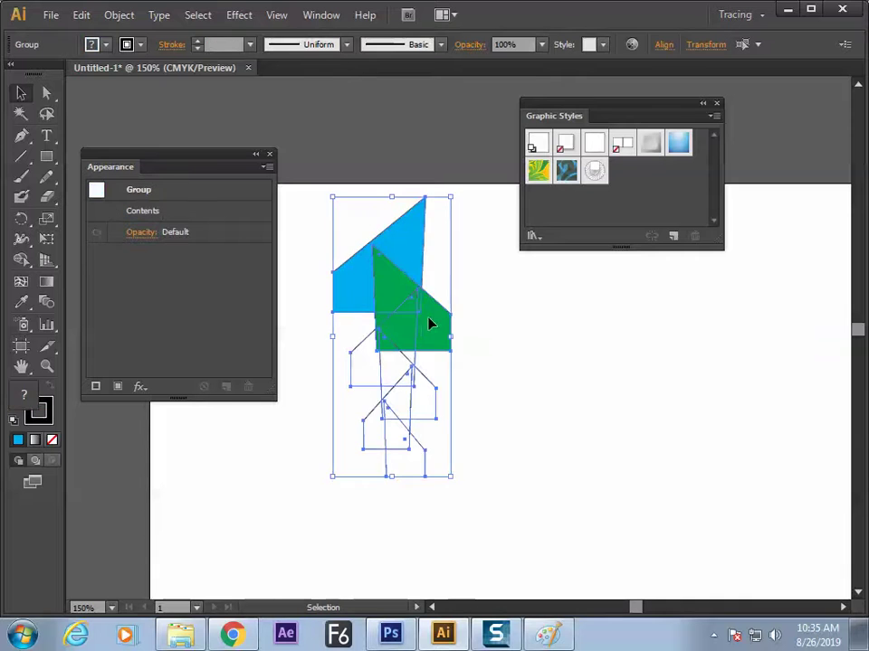
key(Delete)
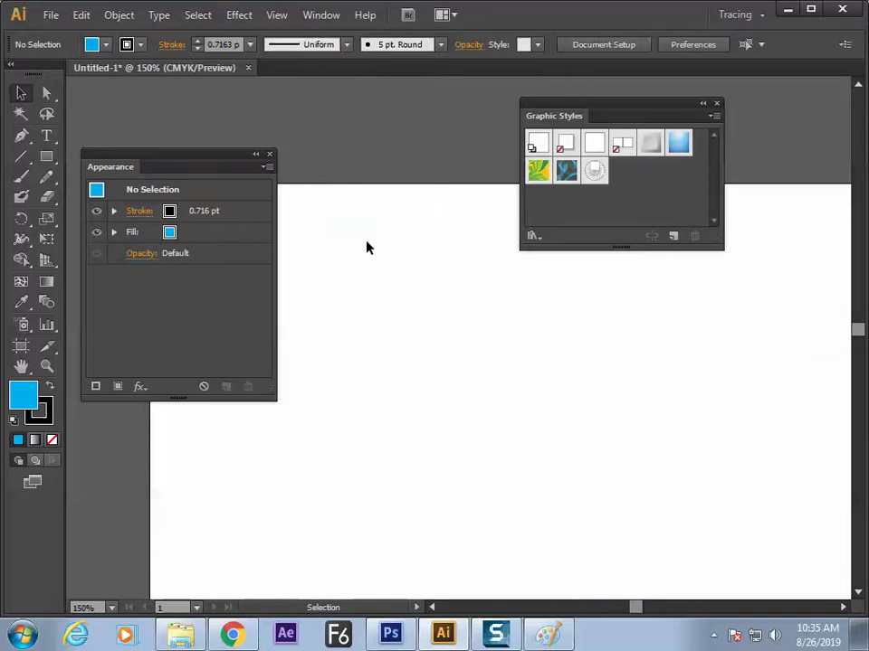
Step: Activate the Rectangle tool and move the Appearance and Graphic Styles panels away from the middle of the artboard
drag(214, 156, 225, 137)
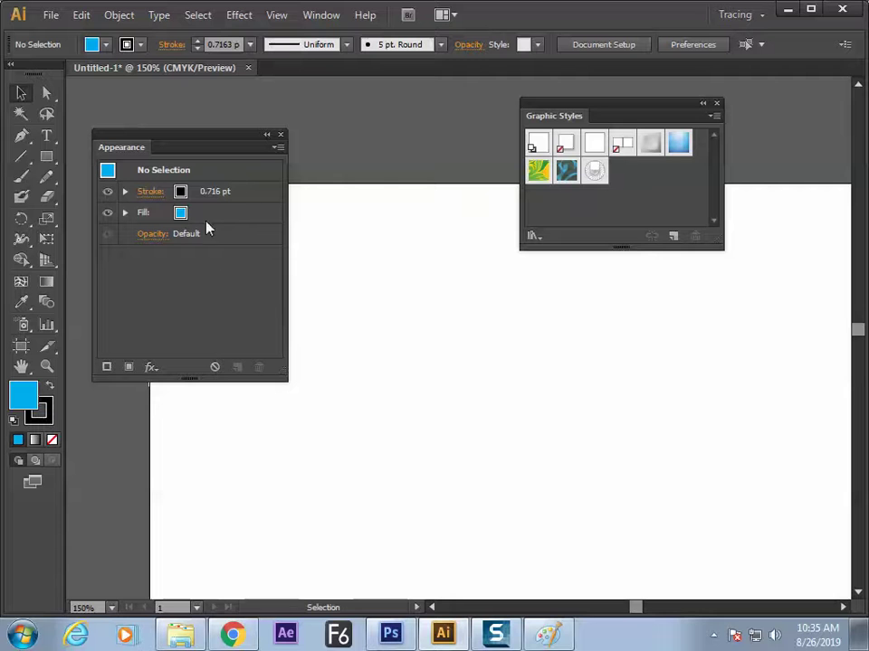
click(49, 159)
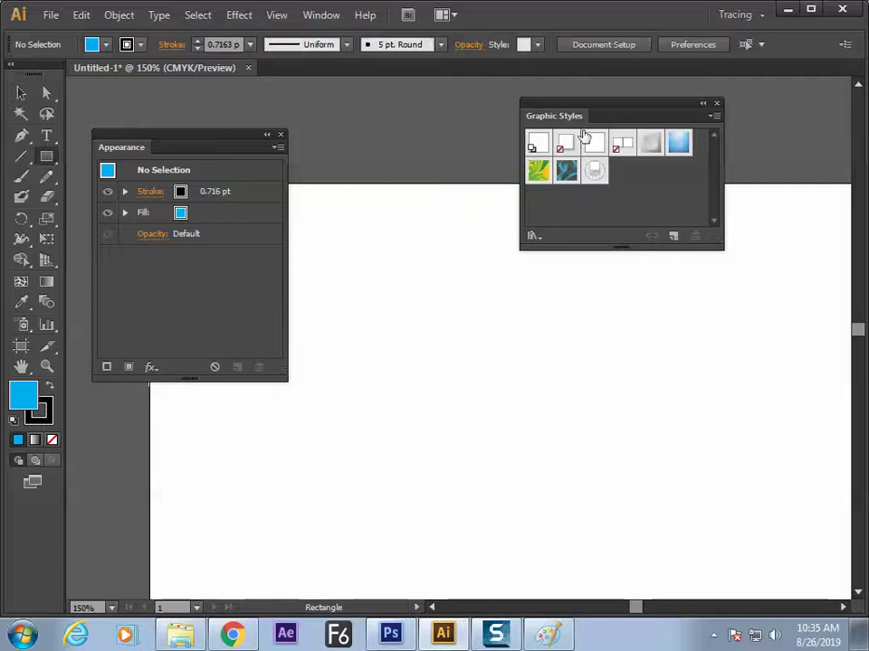
drag(601, 109, 644, 101)
drag(234, 139, 224, 114)
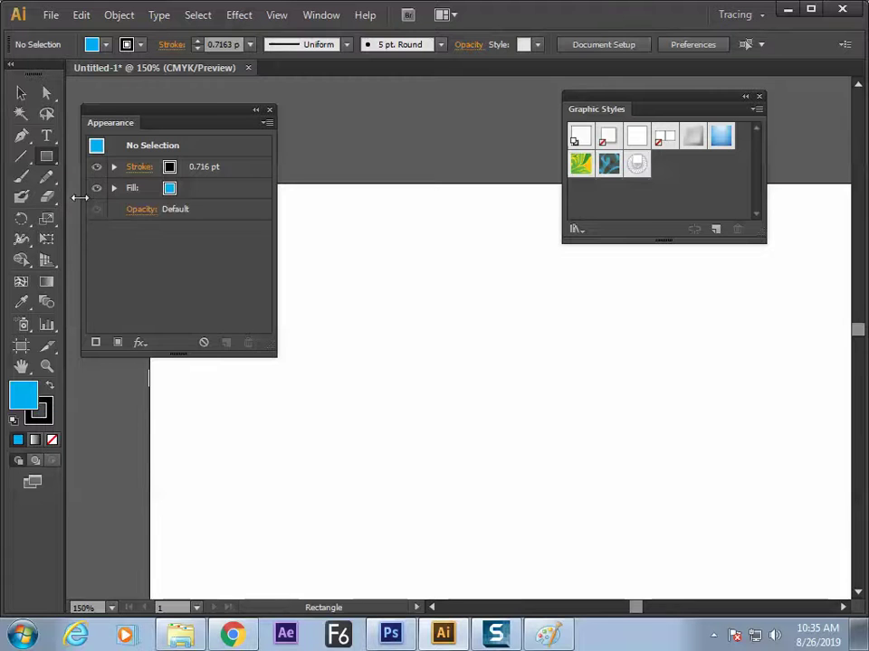
Step: Switch to Paint and view the blank area beside the rotation comparison chart
click(118, 16)
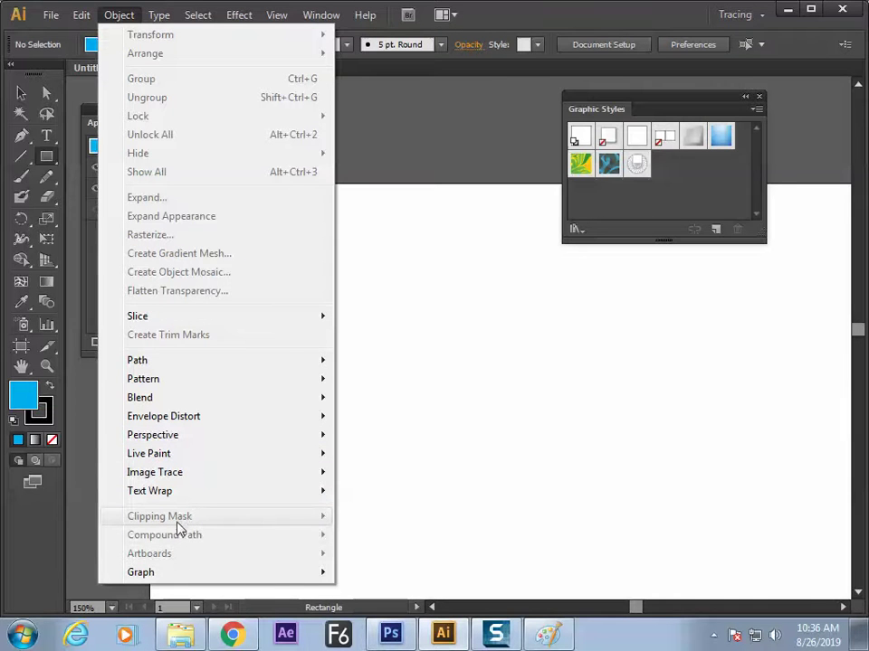
click(389, 482)
click(540, 637)
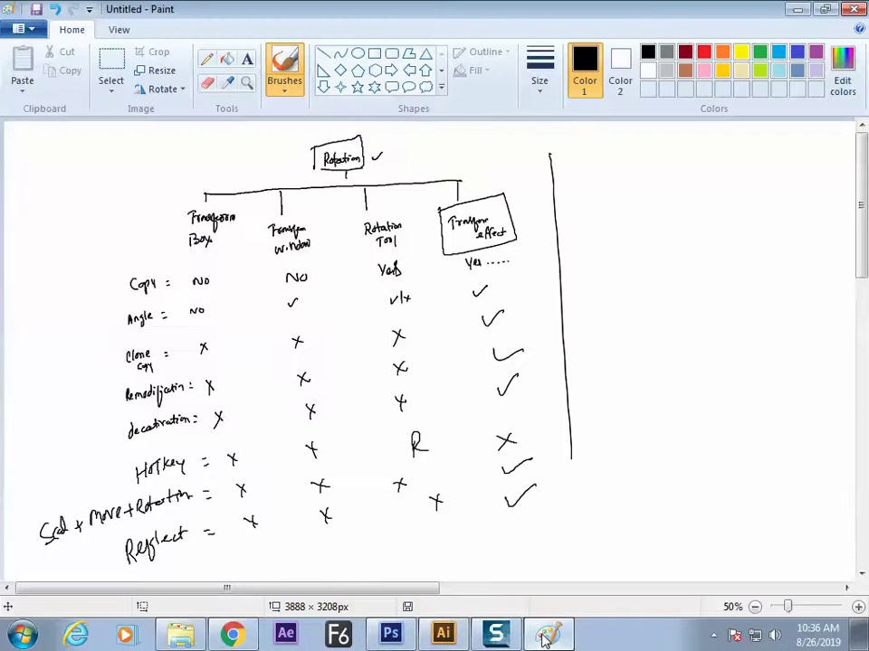
drag(402, 588, 493, 588)
drag(492, 517, 492, 518)
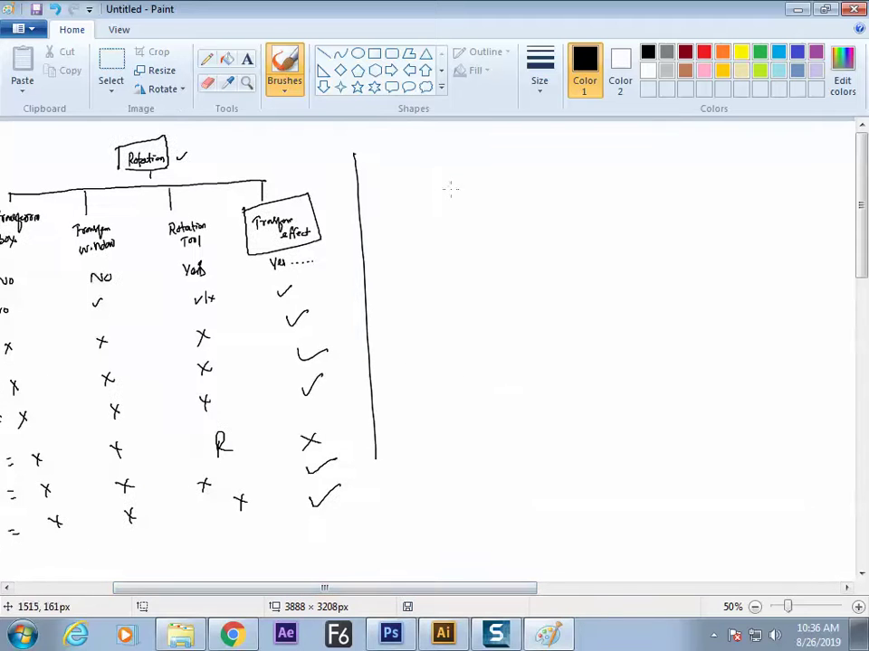
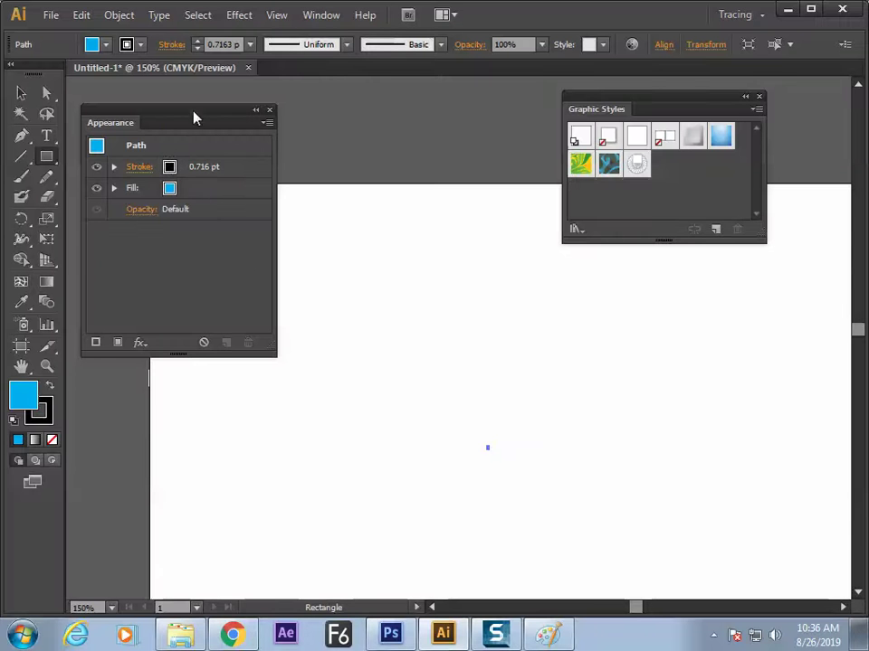
Step: Shift the Appearance panel aside, draw a cyan-filled rectangle in the middle of the artboard, and activate the Paintbrush tool
drag(193, 118, 186, 104)
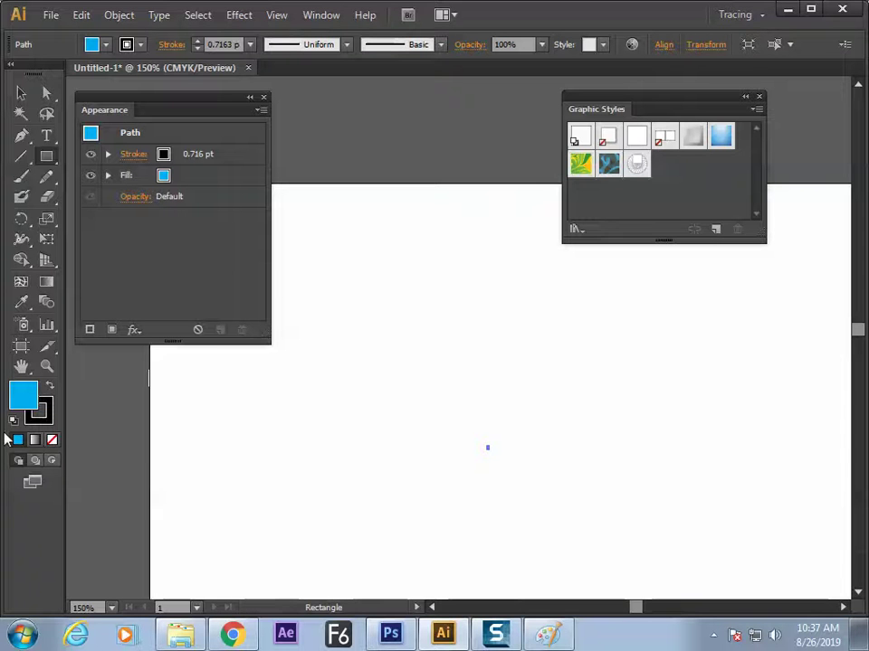
drag(336, 285, 511, 396)
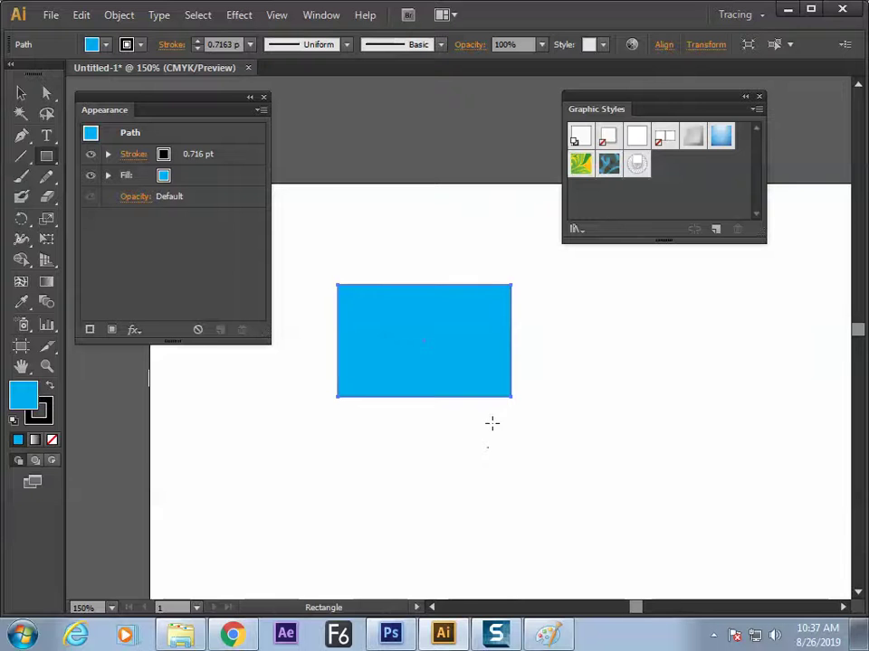
key(b)
key(ctrl+shift+a)
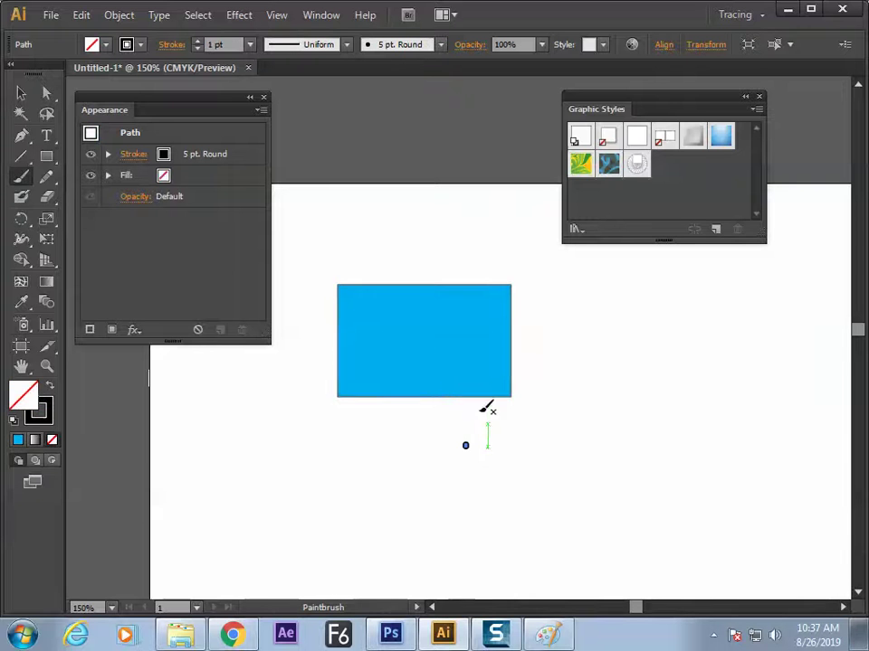
Step: Select the cyan rectangle and move it slightly lower on the artboard
key(v)
click(447, 396)
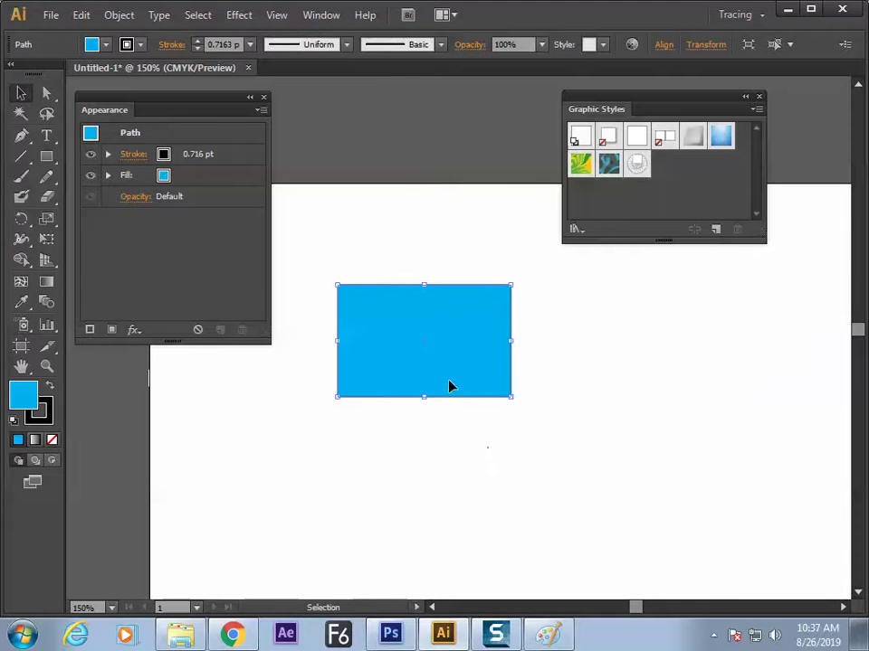
mouse_move(446, 386)
mouse_down()
mouse_move(463, 395)
mouse_move(455, 397)
mouse_up()
click(485, 431)
key(ctrl+a)
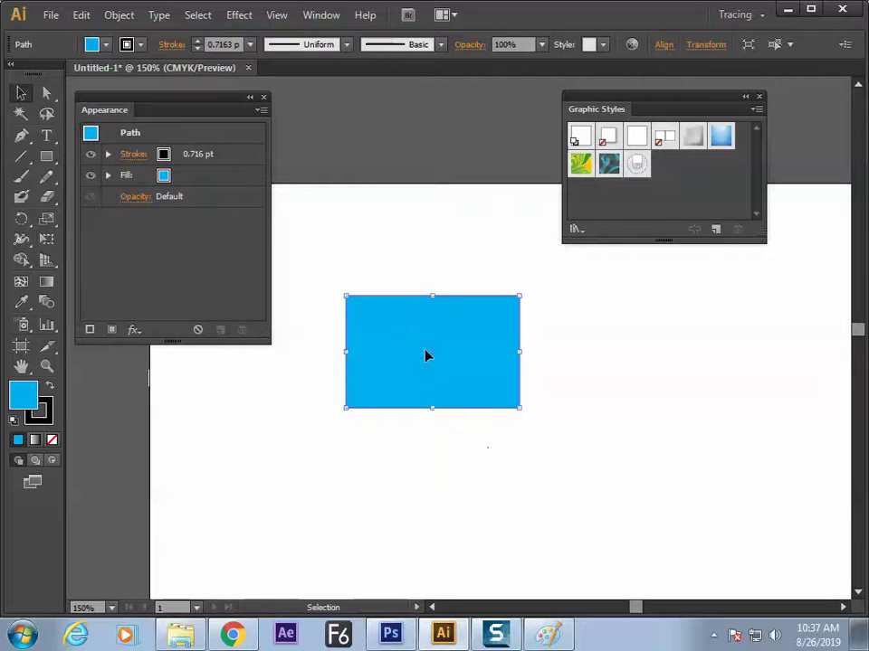
drag(445, 396, 421, 391)
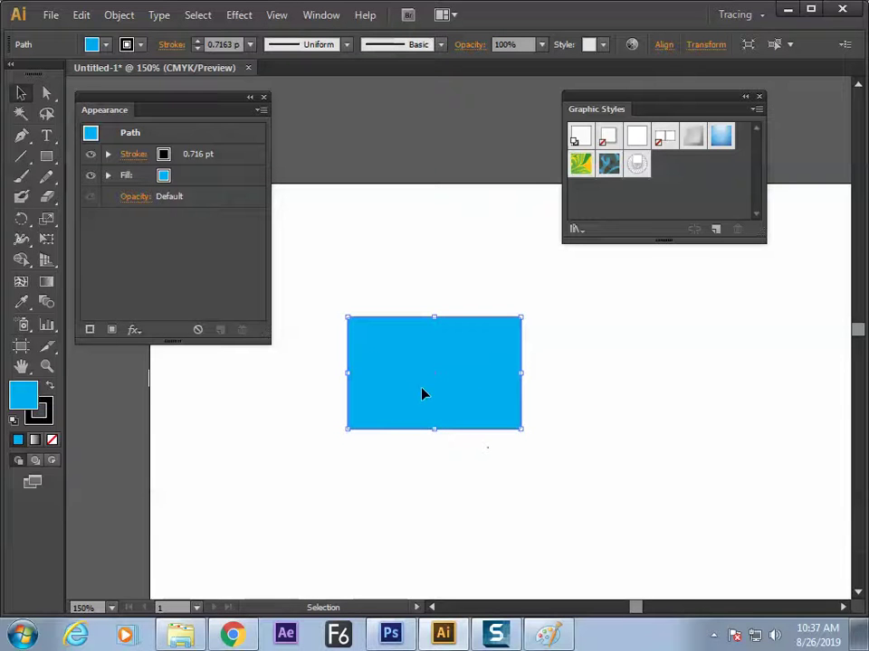
mouse_move(462, 381)
mouse_down()
mouse_move(449, 386)
mouse_move(469, 393)
mouse_up()
Step: Delete the stray paintbrush dot just below the cyan rectangle and clear the selection
key(ctrl)
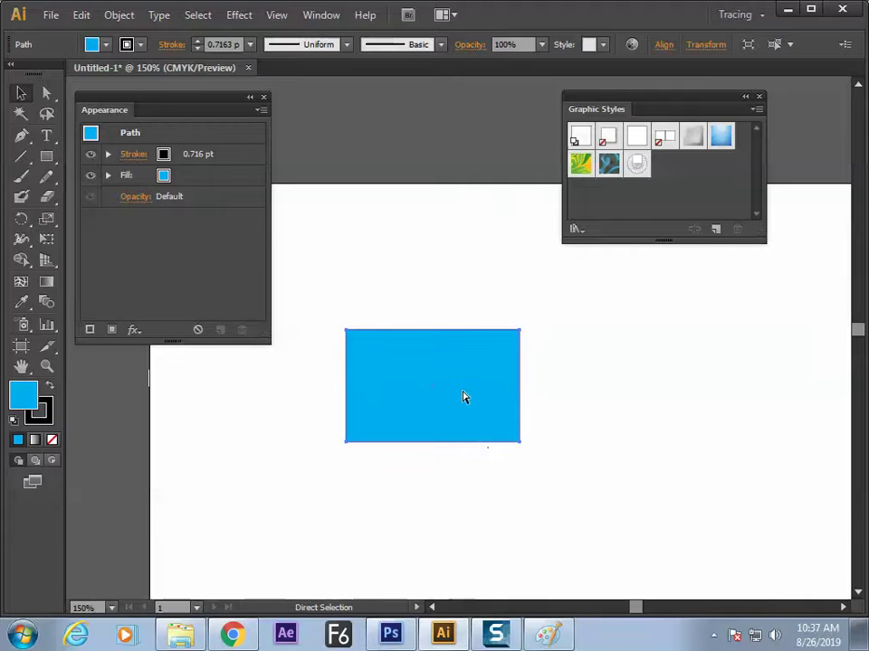
key(ctrl+v)
key(Delete)
click(456, 399)
key(ctrl+shift+a)
click(440, 436)
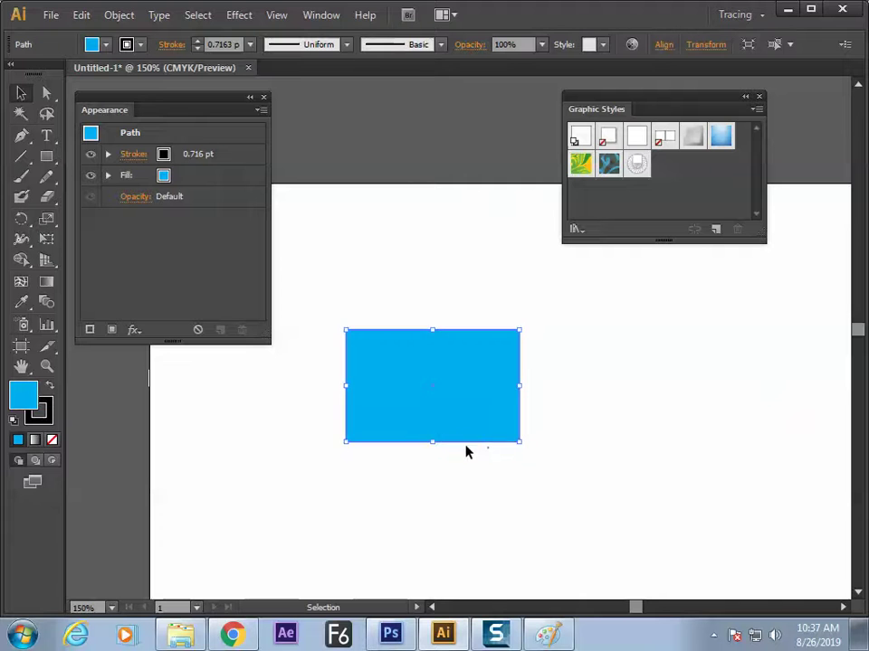
click(485, 499)
click(470, 437)
click(489, 476)
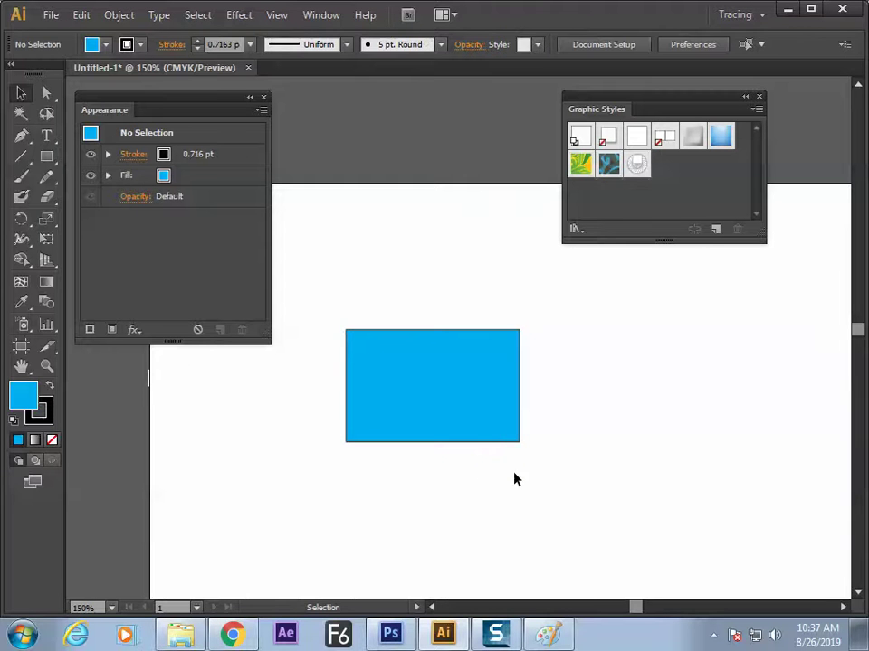
Step: Duplicate the cyan rectangle in place, make a clipping mask from the two, and shift the Appearance panel lower
click(361, 419)
key(a)
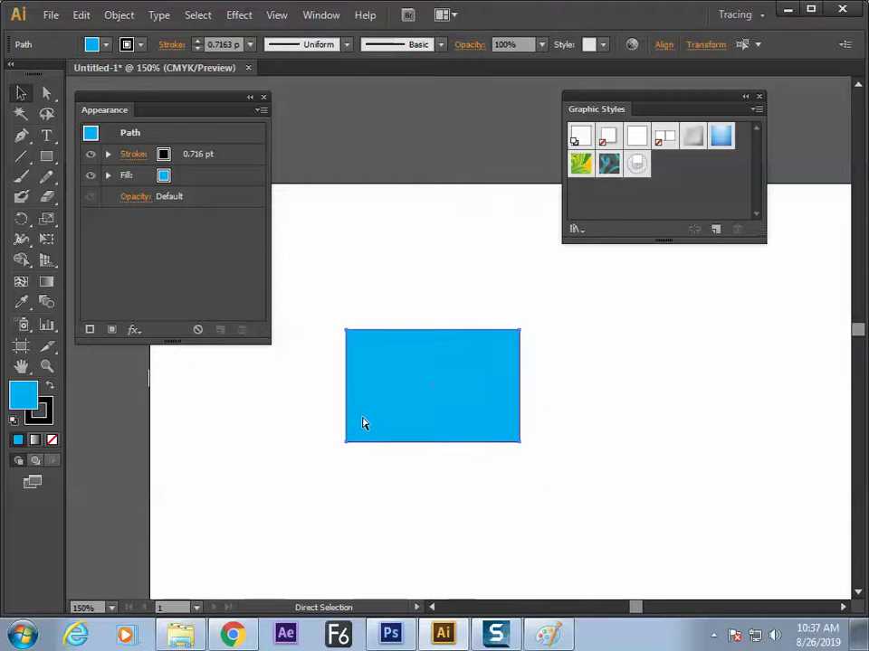
key(ctrl+7)
key(v)
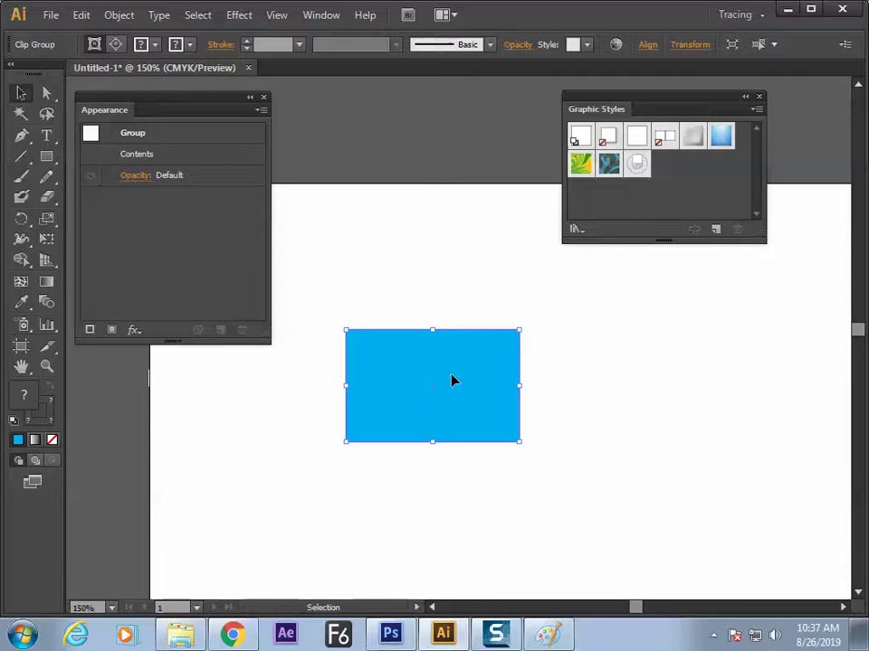
drag(225, 117, 239, 264)
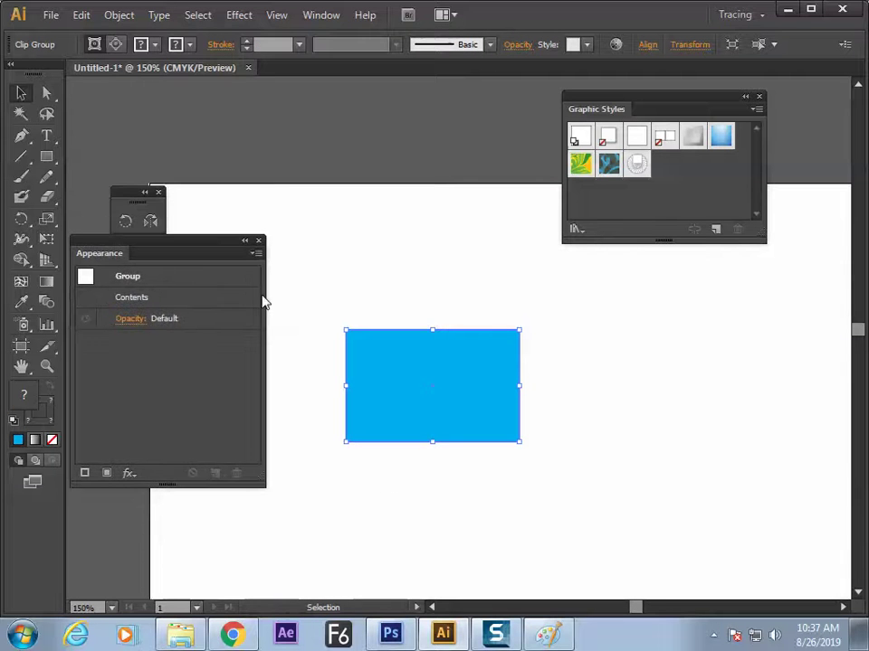
Step: Isolate the clip group and move the cyan rectangle up and left so only its corner fills the mask
double_click(481, 372)
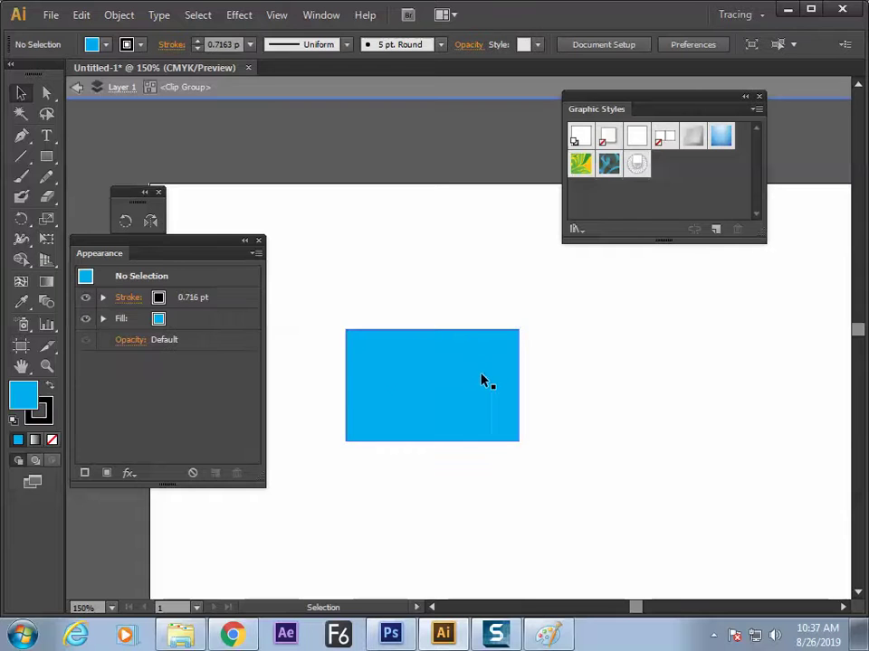
key(a)
click(517, 332)
drag(492, 375, 404, 345)
key(v)
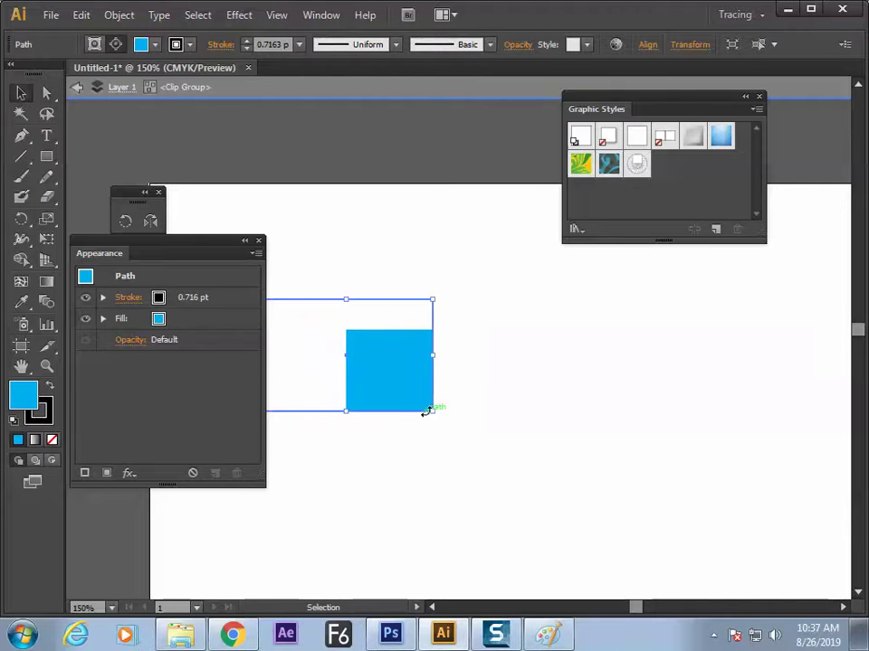
click(77, 88)
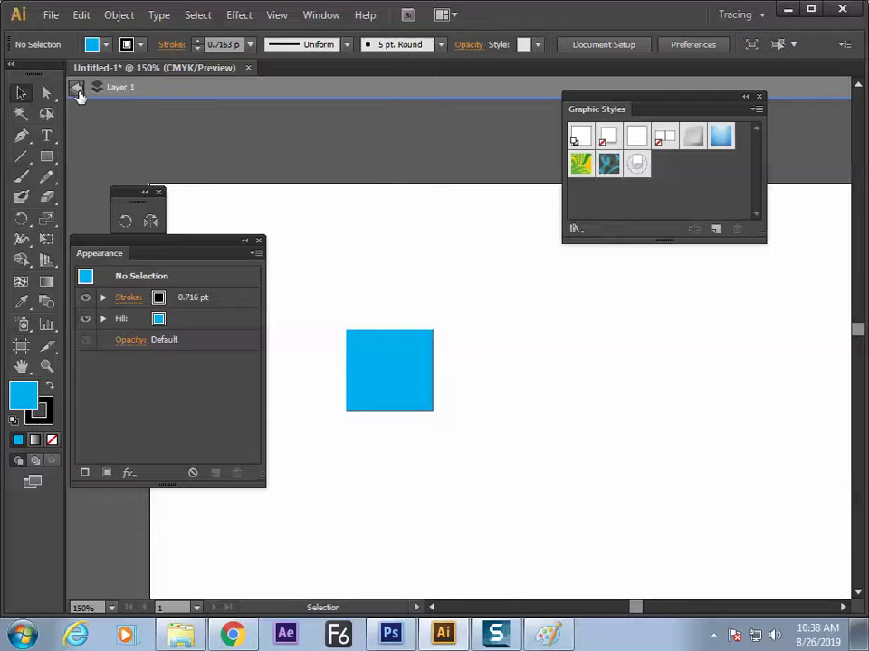
Step: Inside the clip group, duplicate the cyan rectangle to the mask's lower-right corner and fill the copy with red
click(419, 370)
double_click(413, 370)
click(350, 309)
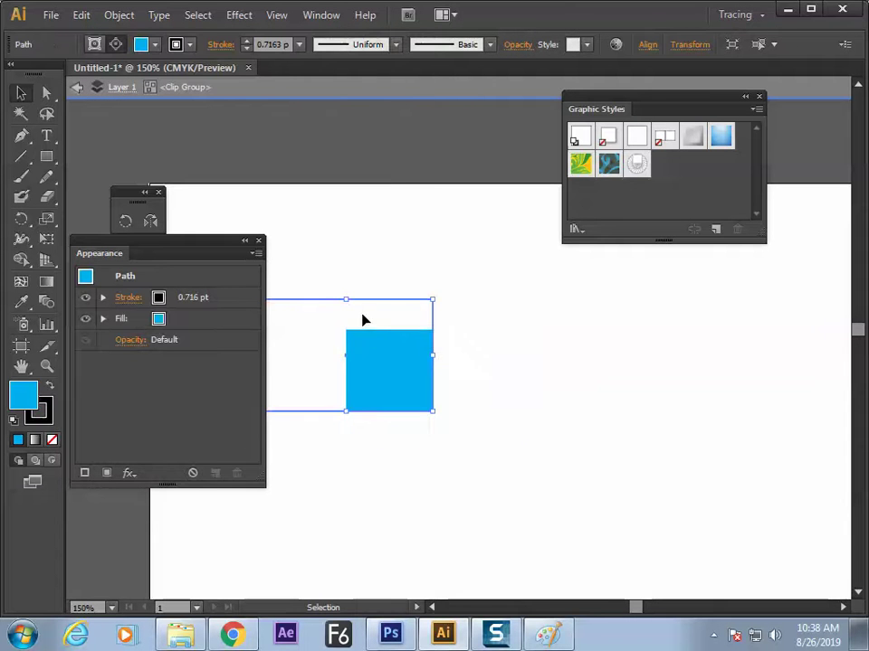
drag(361, 314, 562, 403)
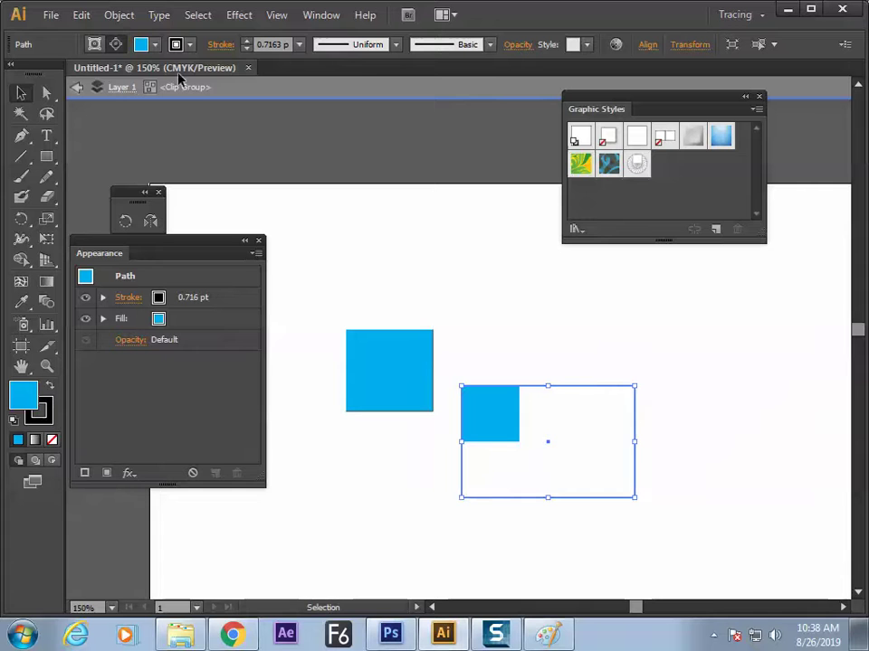
click(141, 44)
click(139, 80)
click(367, 197)
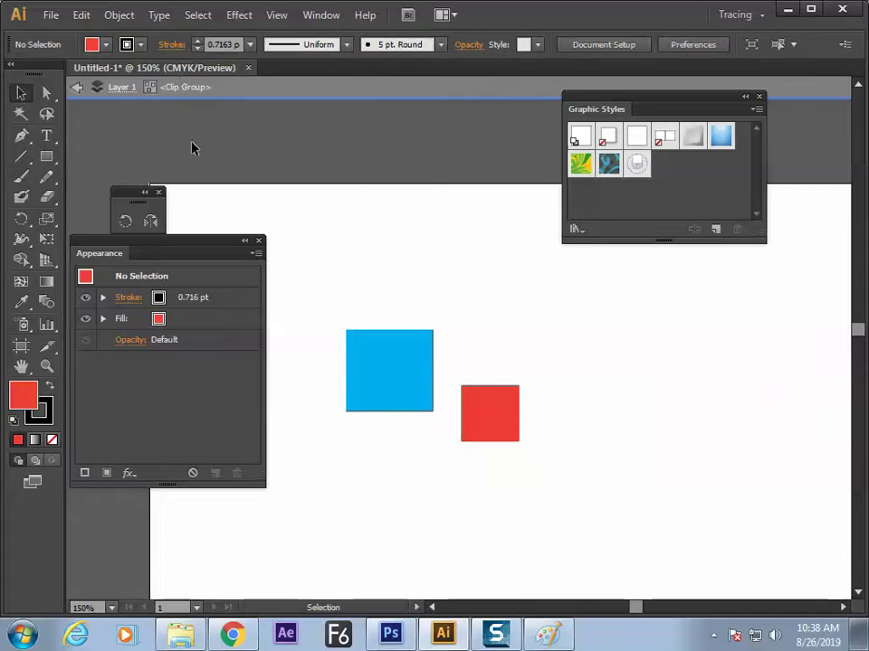
Step: Leave isolation mode and shift the whole clip group slightly down and right
click(76, 88)
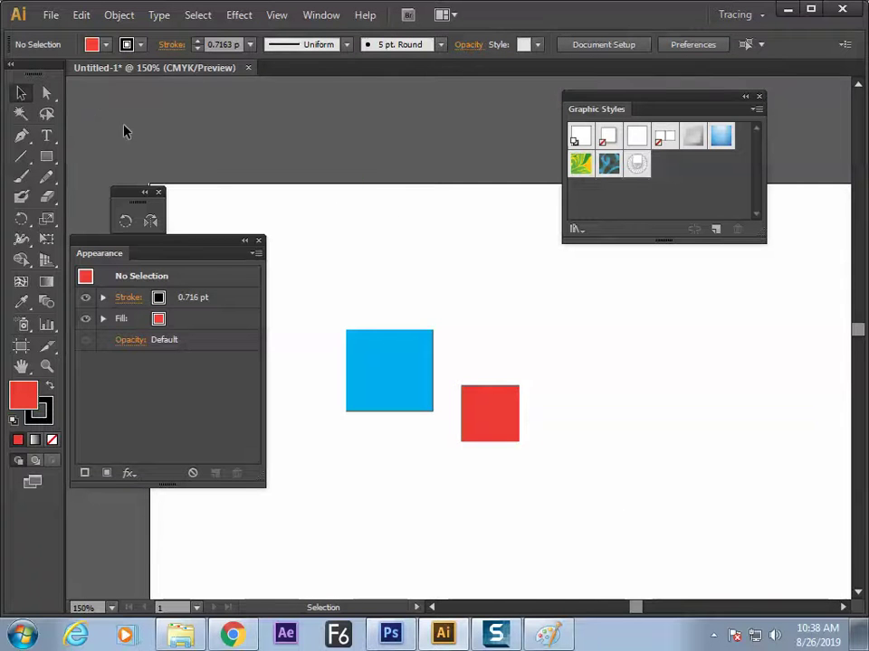
click(424, 409)
mouse_move(424, 415)
mouse_down()
mouse_move(414, 463)
mouse_move(427, 422)
mouse_up()
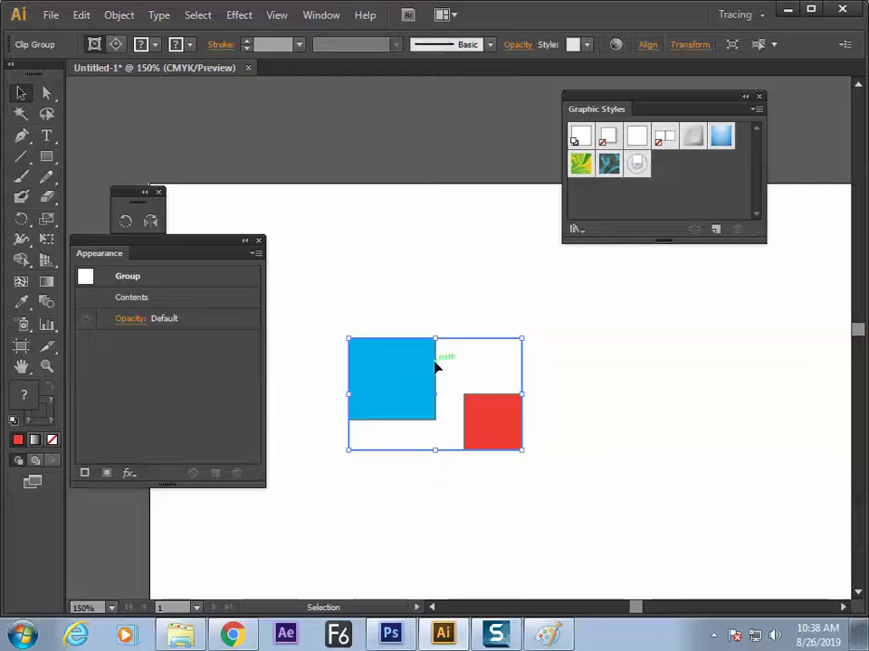
Step: Isolate the clip group, rotate the red rectangle into a steep diagonal, and shift it slightly
double_click(412, 397)
click(504, 434)
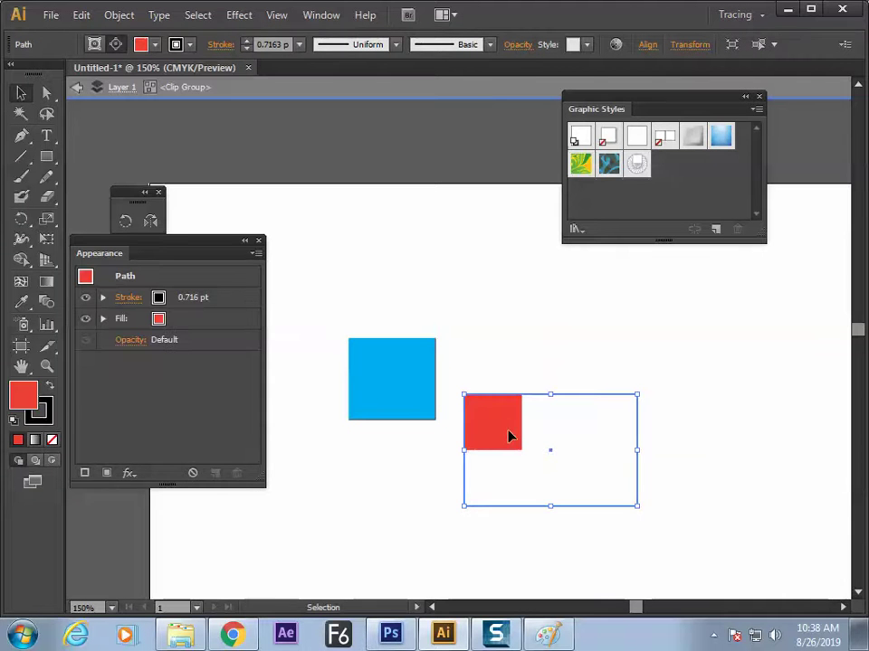
drag(636, 435, 614, 324)
mouse_move(588, 425)
mouse_down()
mouse_move(585, 433)
mouse_move(581, 419)
mouse_up()
Step: Rotate the cyan rectangle to a steep slant inside the mask and step out of the clip group
click(415, 404)
key(r)
drag(415, 403, 407, 361)
key(v)
mouse_move(384, 398)
mouse_down()
mouse_move(375, 384)
mouse_move(385, 398)
mouse_up()
click(505, 430)
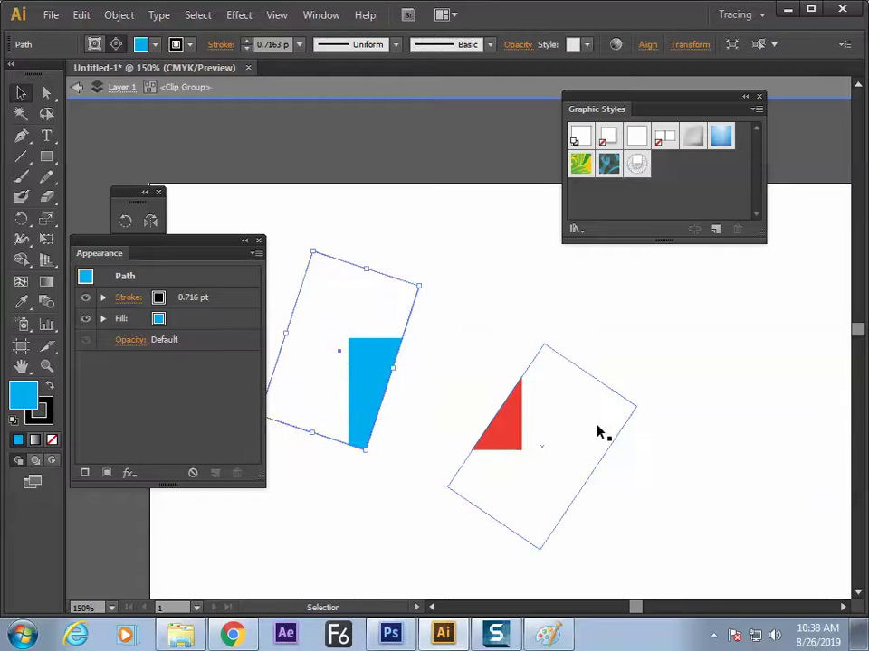
click(78, 91)
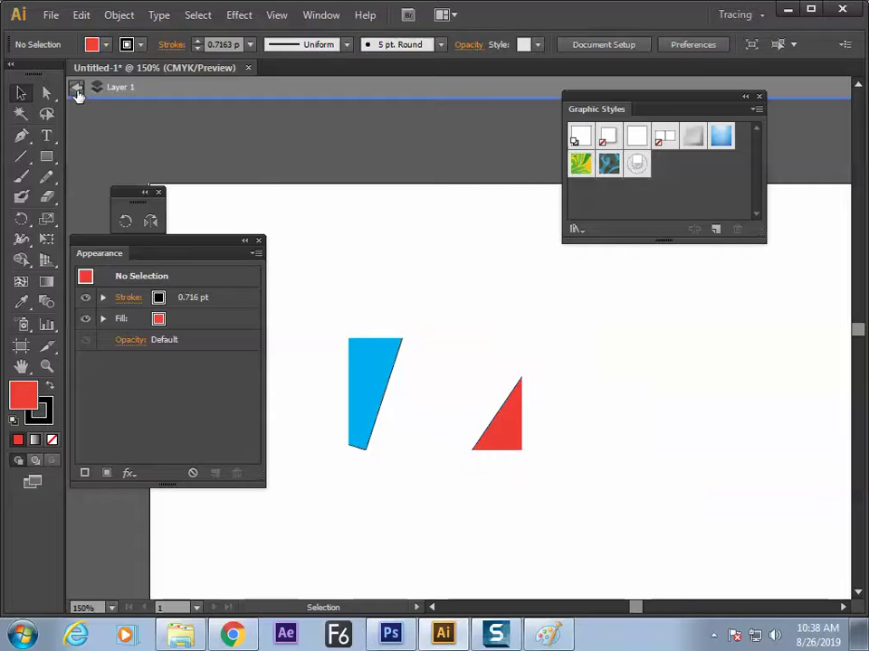
Step: Shift the cyan shape left inside the clip group so its bottom corner is masked, and exit isolation mode
click(374, 412)
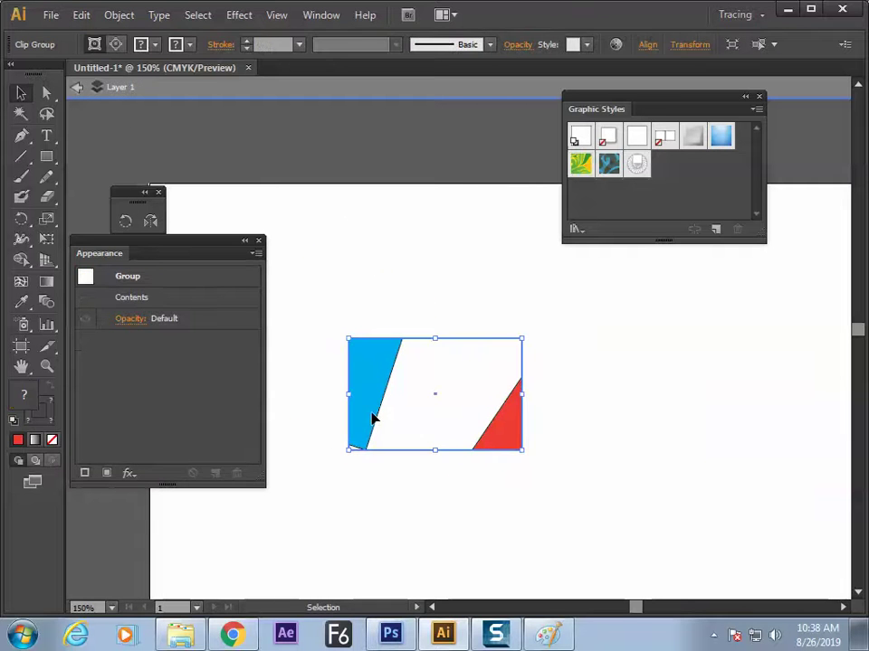
double_click(375, 410)
drag(375, 410, 351, 413)
click(371, 528)
click(78, 87)
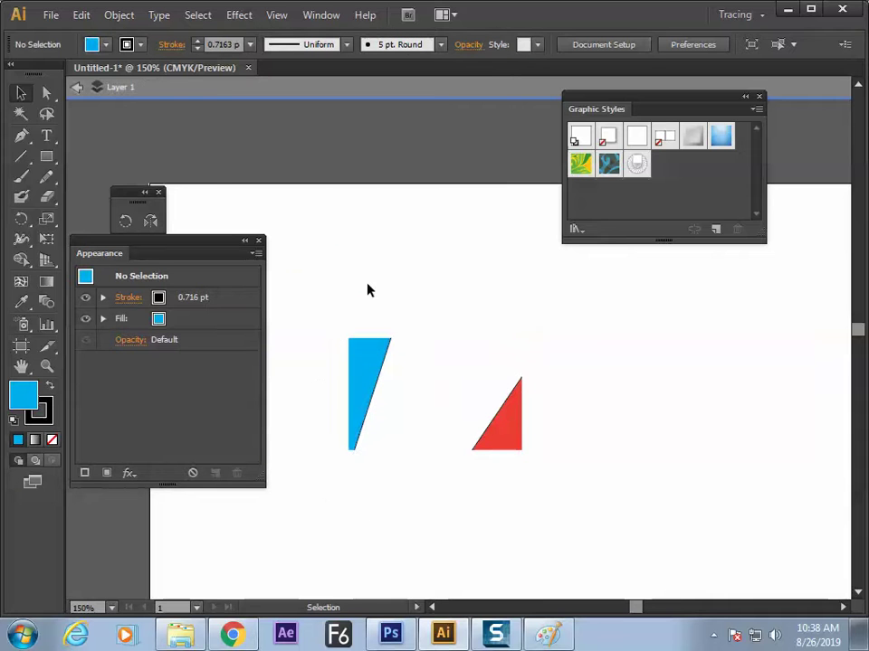
click(75, 88)
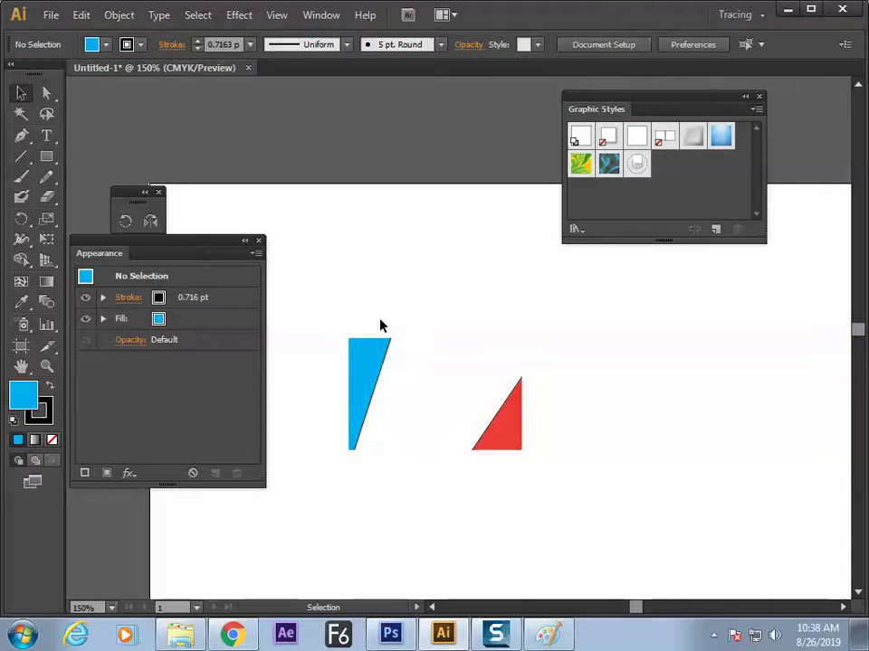
Step: Select the clip group and remove the stroke from its cyan and red shapes
drag(382, 326, 355, 498)
double_click(369, 428)
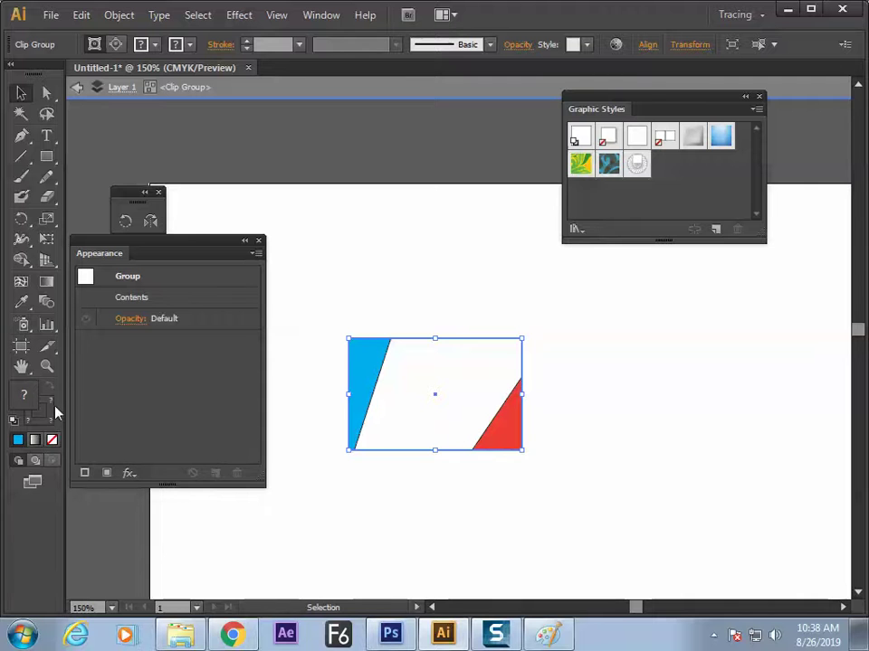
click(349, 527)
key(Tab)
key(Tab)
click(77, 88)
Step: Close the Graphic Styles, Navigator, Appearance and rotate/reflect panels, and exit isolation mode
drag(418, 273, 670, 389)
click(759, 95)
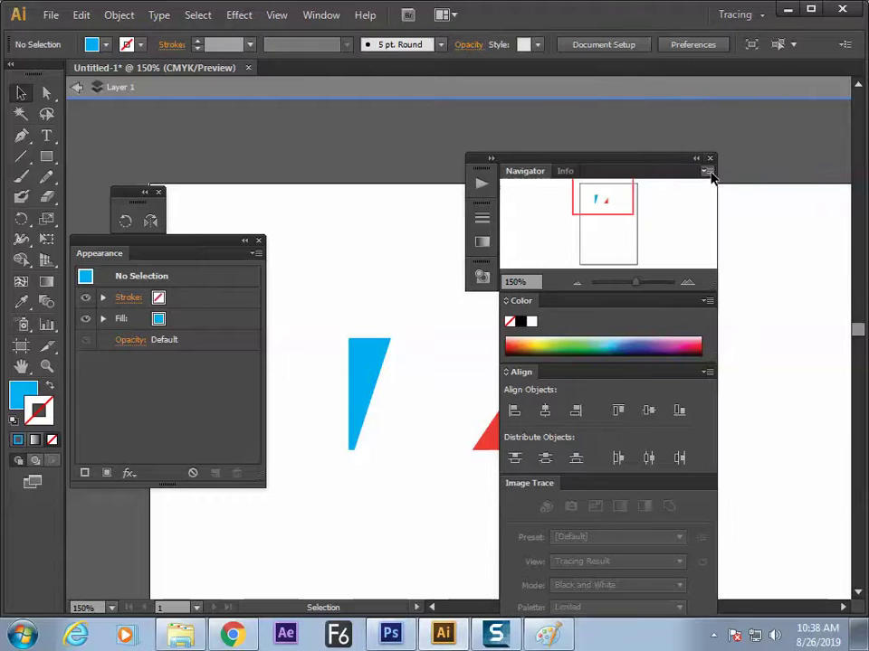
click(709, 158)
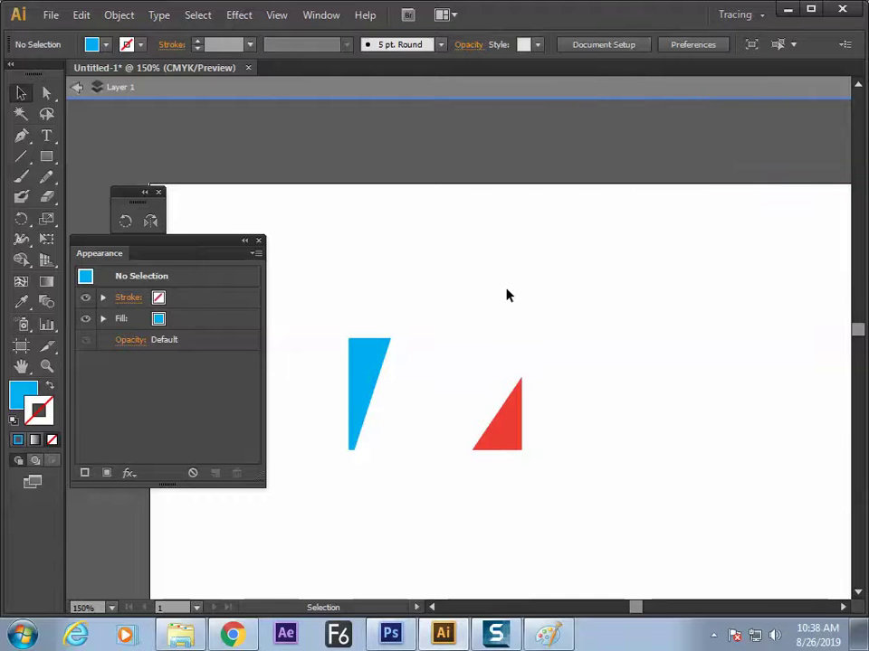
click(259, 241)
click(177, 273)
click(158, 192)
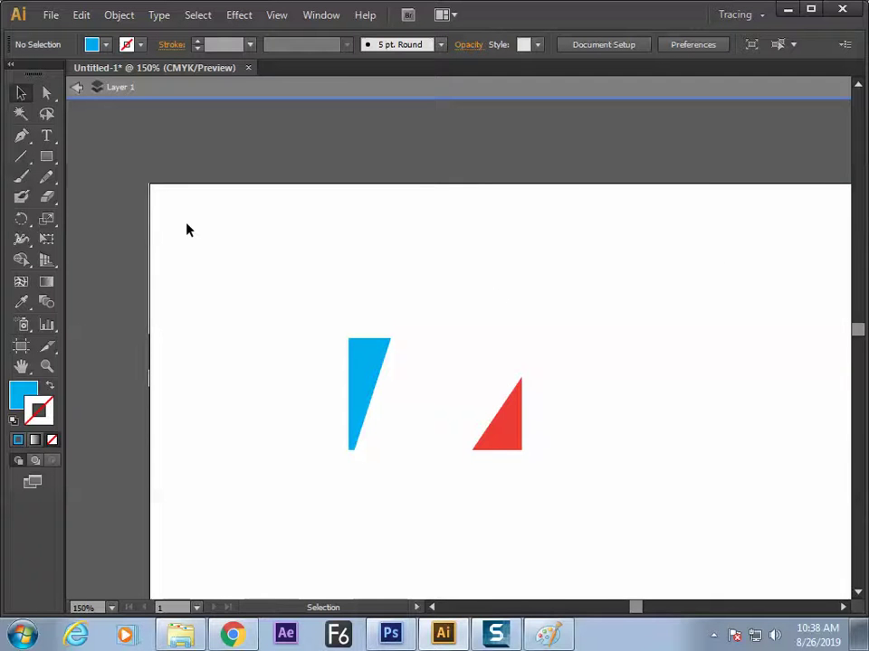
click(78, 89)
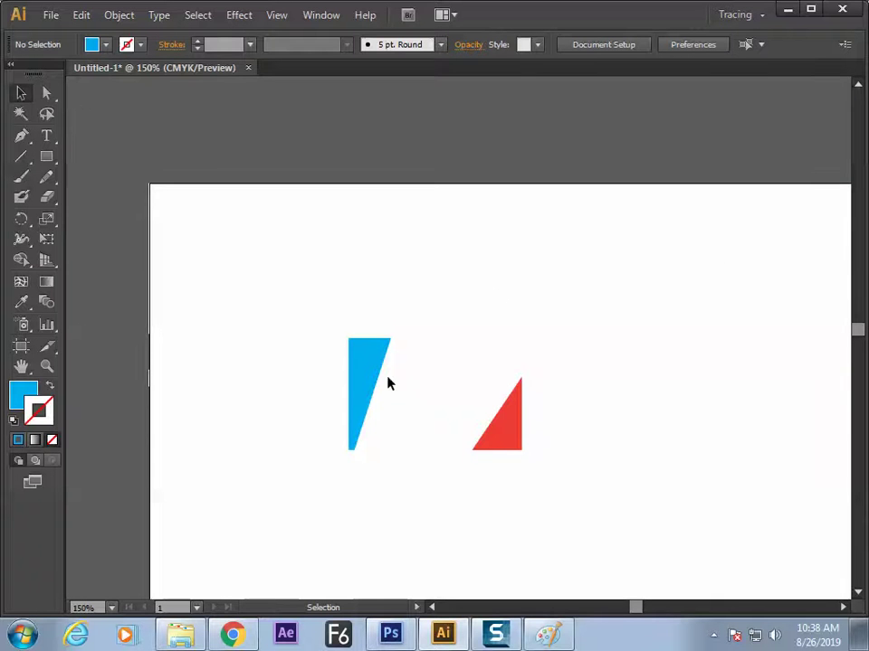
Step: Isolate the clip group to select its red shape, and return to the full artboard
double_click(358, 382)
click(488, 434)
click(190, 228)
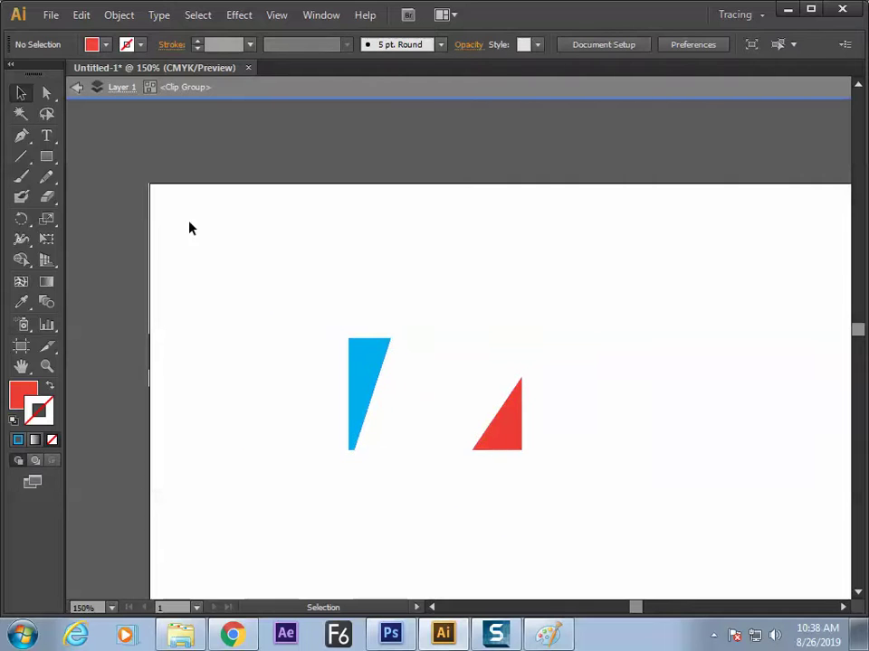
click(78, 87)
click(78, 87)
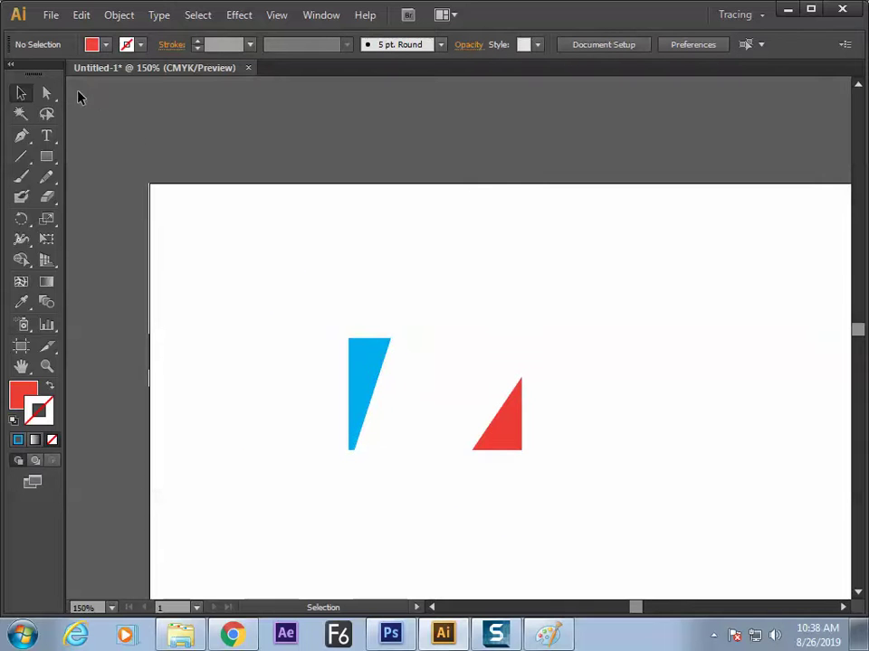
Step: Move the whole clip group up and left on the artboard and deselect it
click(370, 384)
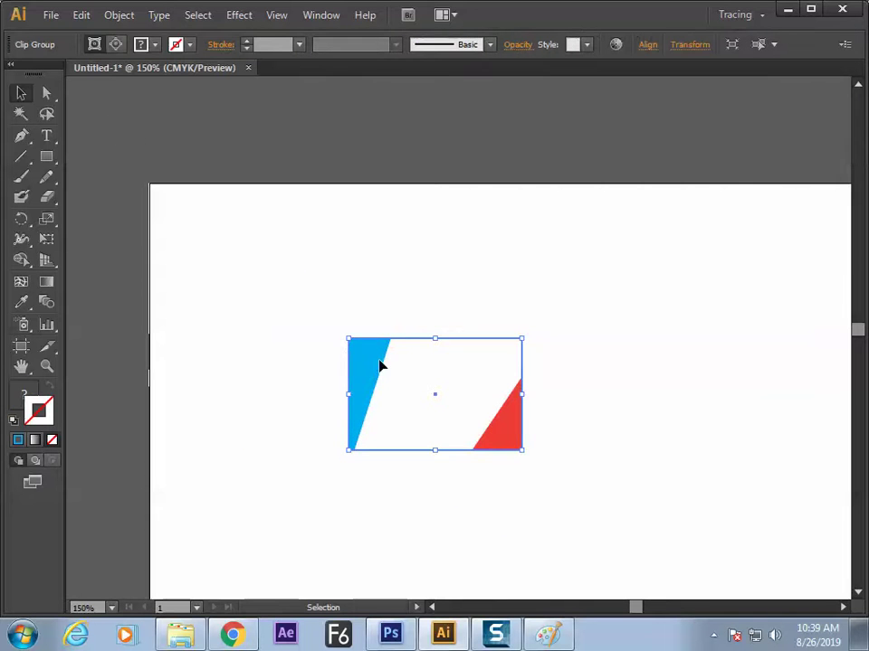
key(ctrl+z)
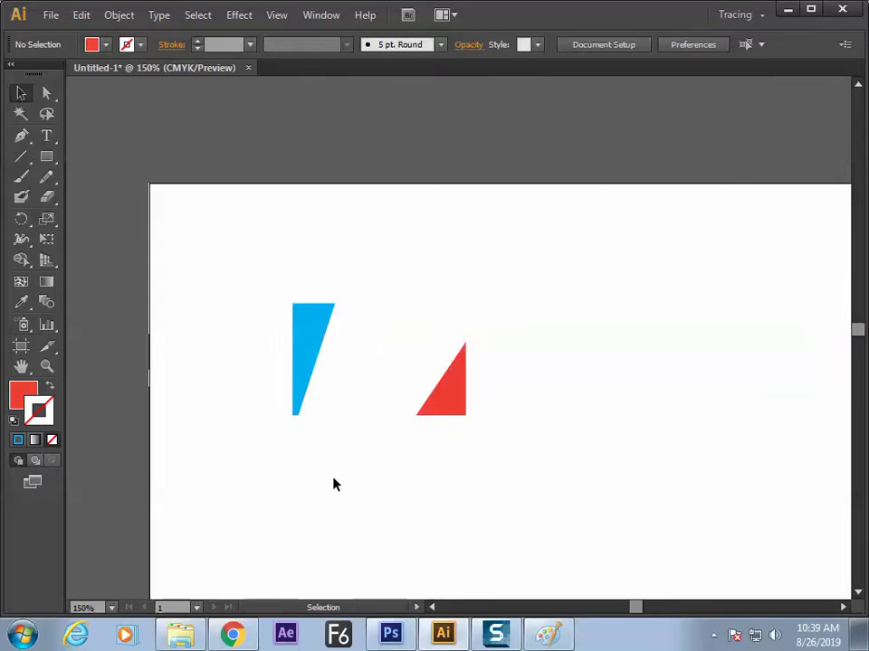
key(ctrl+equal)
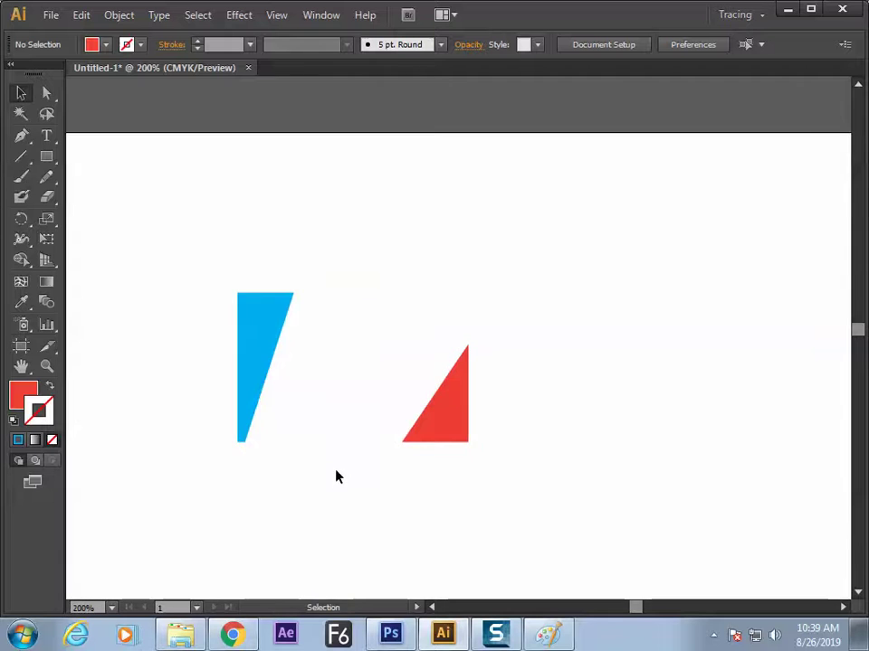
key(ctrl+equal)
key(ctrl+minus)
key(ctrl+equal)
key(ctrl+minus)
Step: Switch to Chrome to examine the red-and-white visiting card in the image search results, and return to Illustrator
key(alt+Tab)
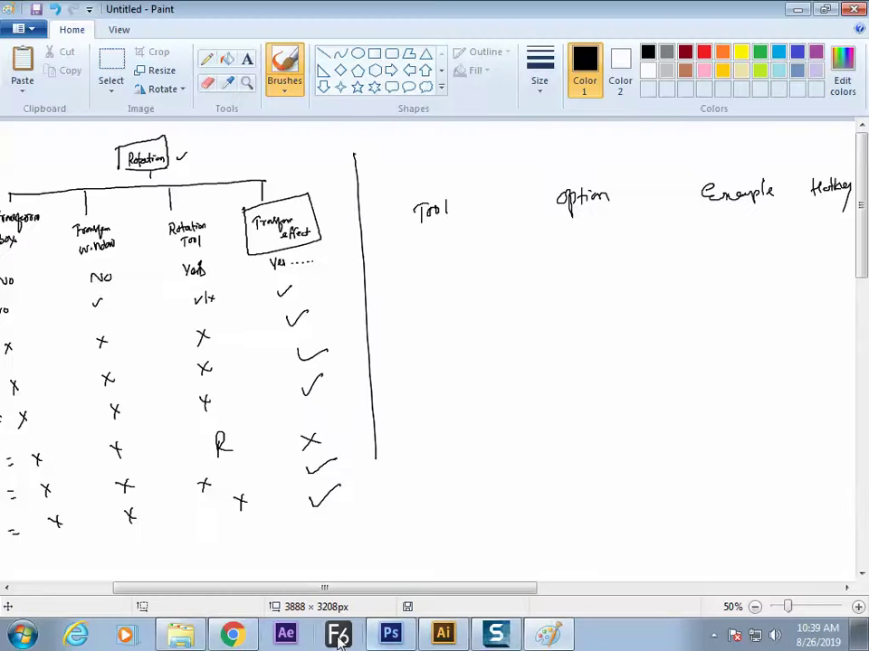
click(232, 636)
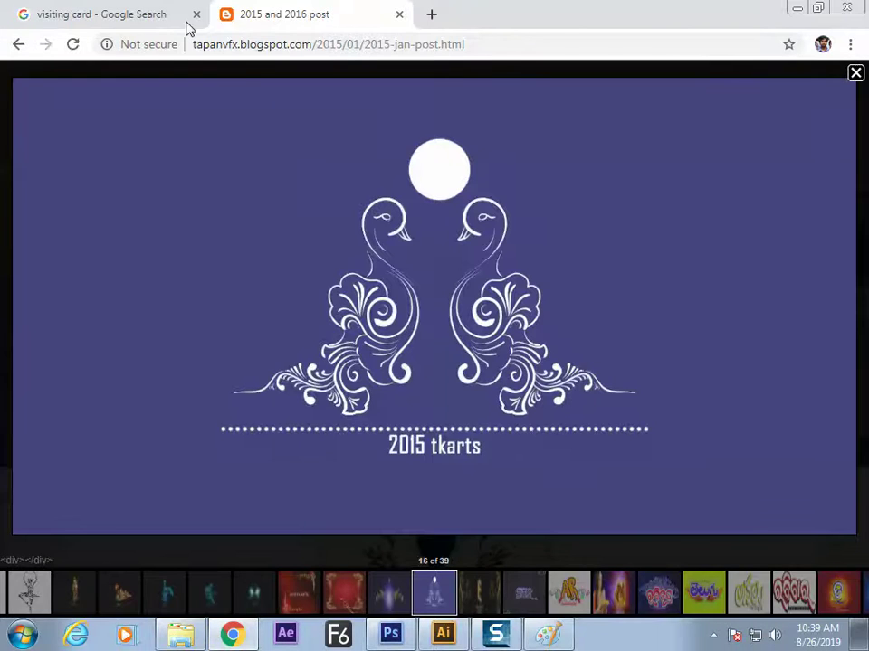
key(ctrl+Tab)
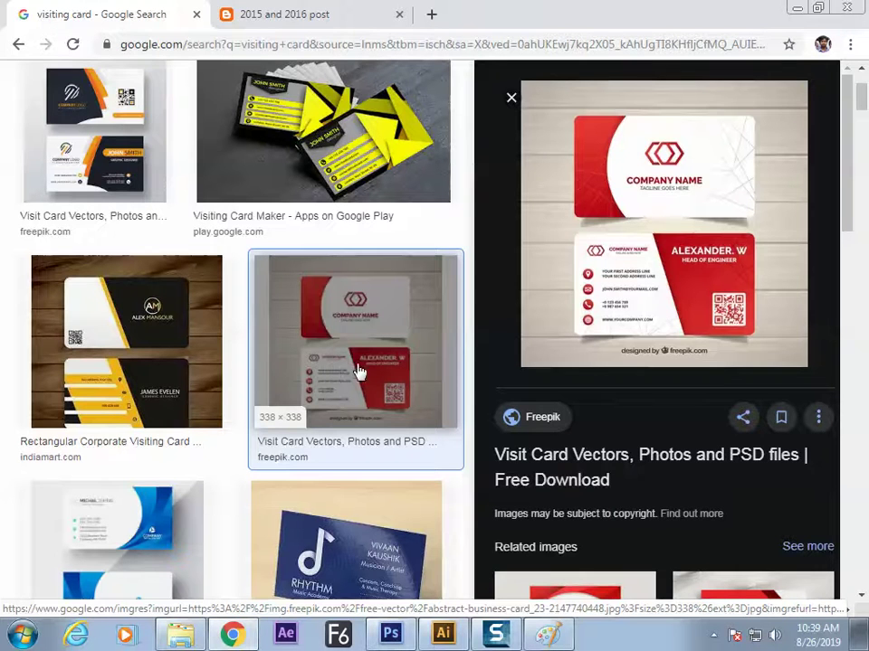
key(alt+Tab)
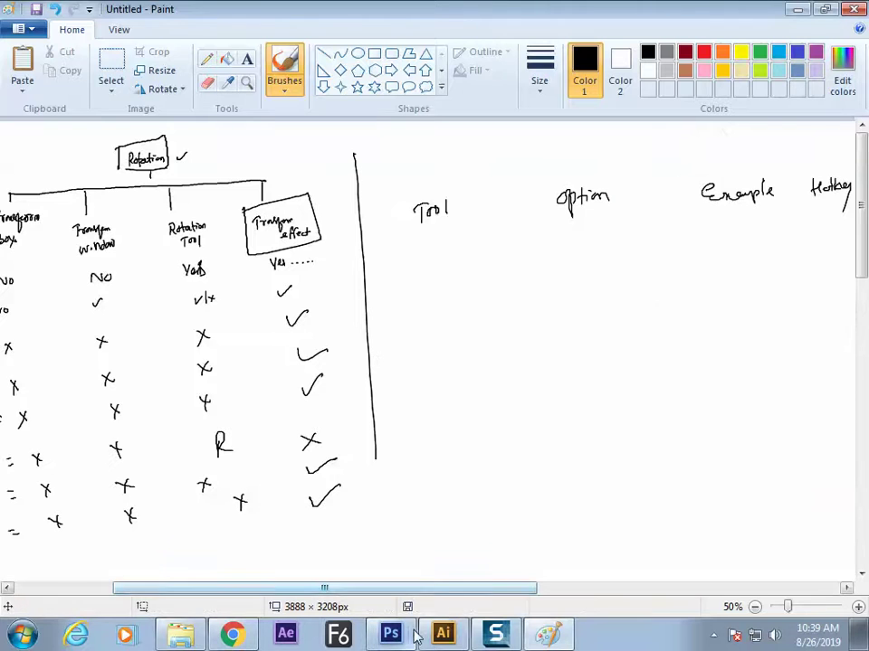
key(alt+Tab)
Step: Inside the clip group, duplicate the cyan shape slightly to its left, fill the copy with red, and exit isolation mode
click(254, 339)
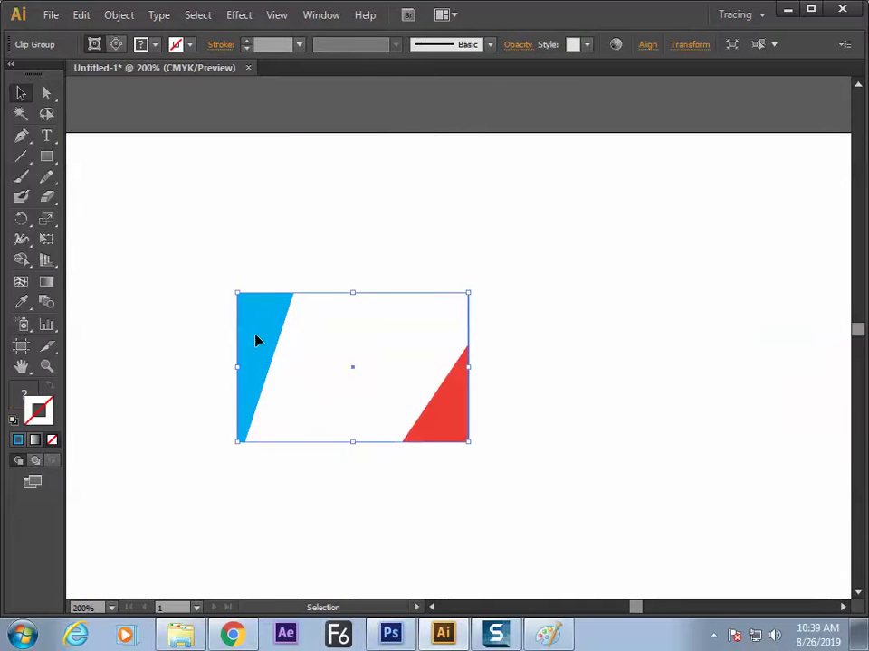
double_click(258, 345)
drag(258, 345, 253, 337)
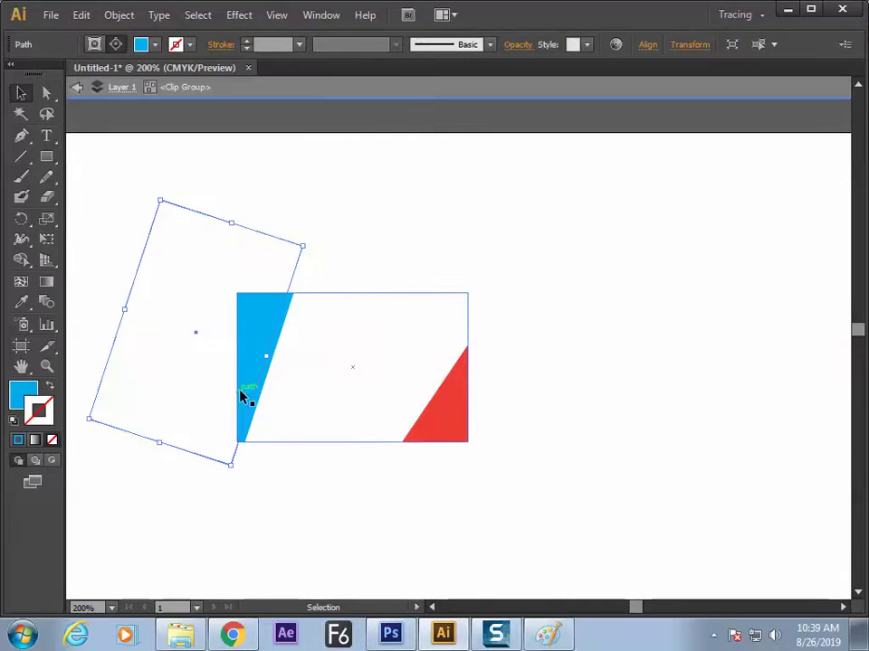
click(152, 46)
click(143, 80)
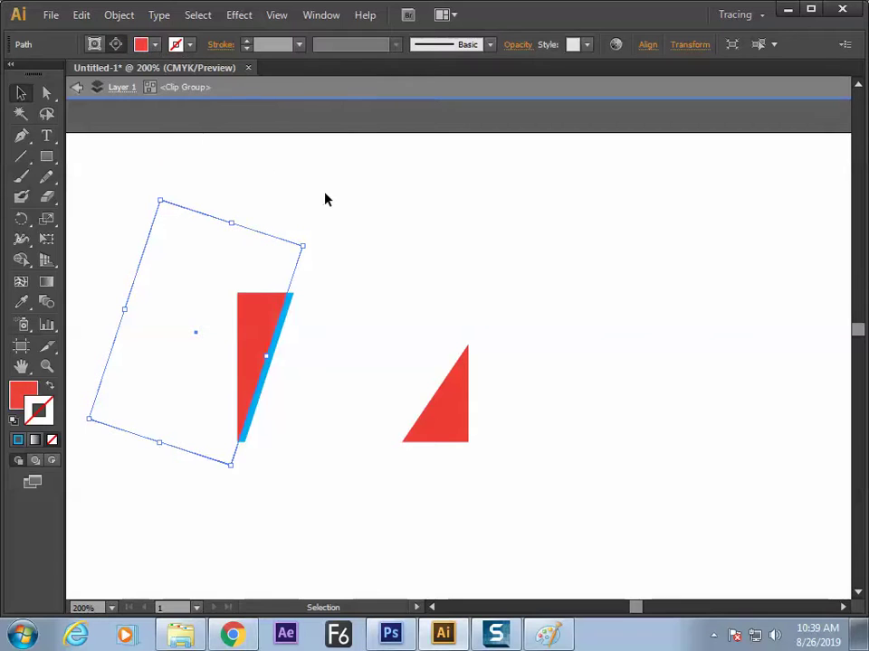
click(166, 162)
click(76, 93)
double_click(83, 105)
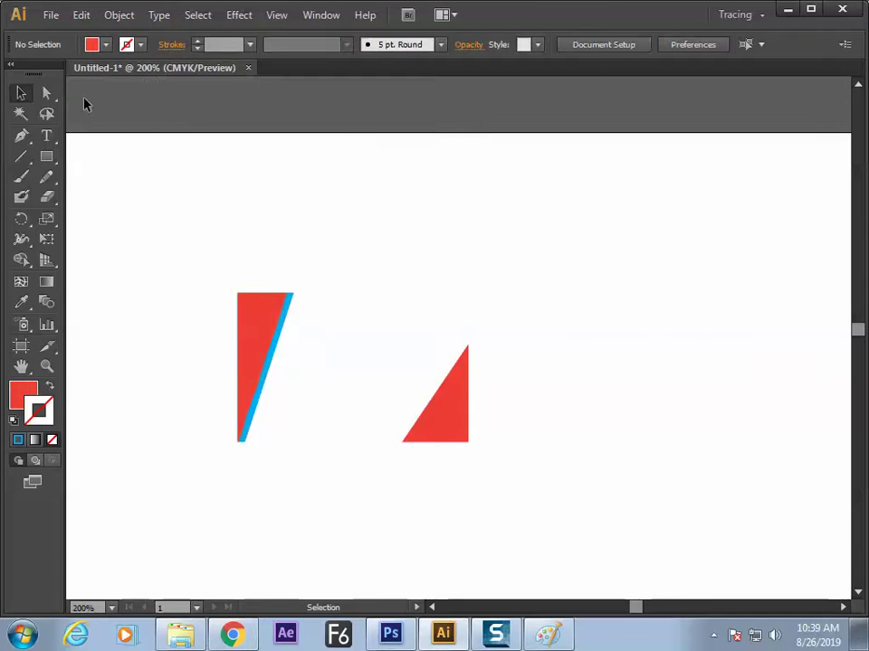
Step: Move the clip group up on the artboard, and try releasing its clipping mask before undoing the release
drag(271, 371, 291, 344)
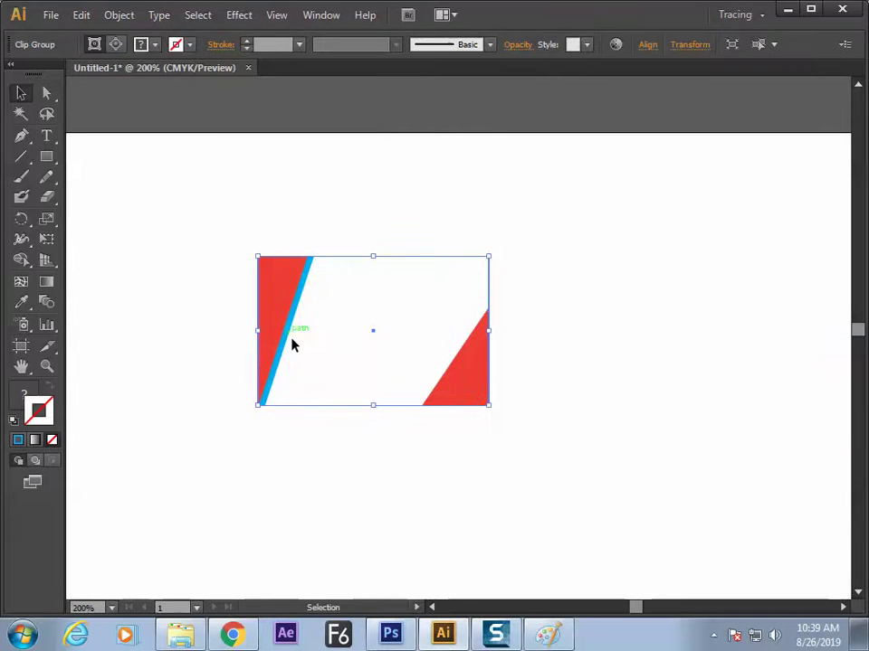
key(ctrl+alt+7)
click(283, 458)
key(ctrl+z)
key(ctrl+z)
drag(271, 335, 259, 327)
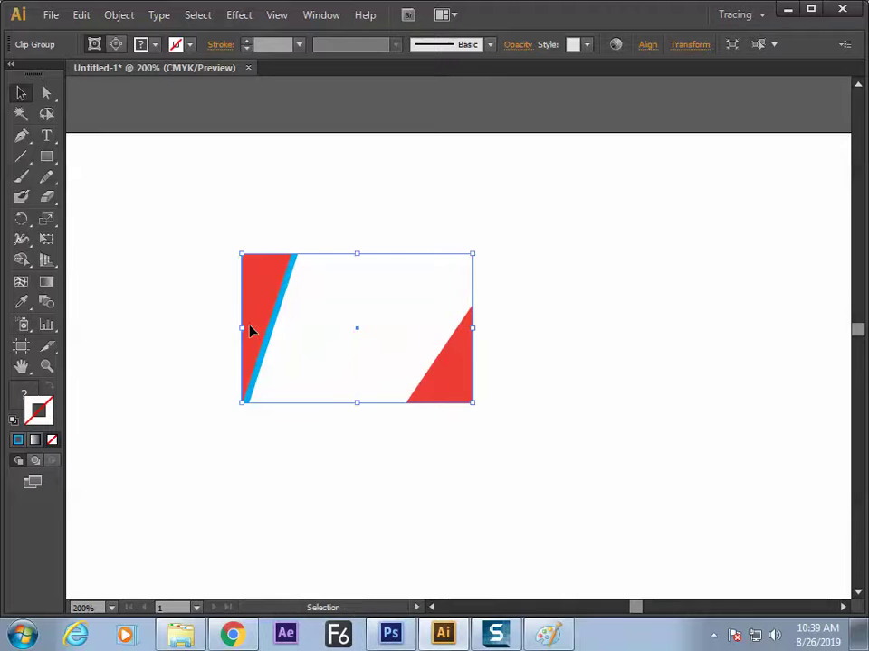
Step: Duplicate the clip group below the original and delete the copy
drag(247, 368, 217, 431)
key(ctrl+z)
drag(252, 353, 215, 450)
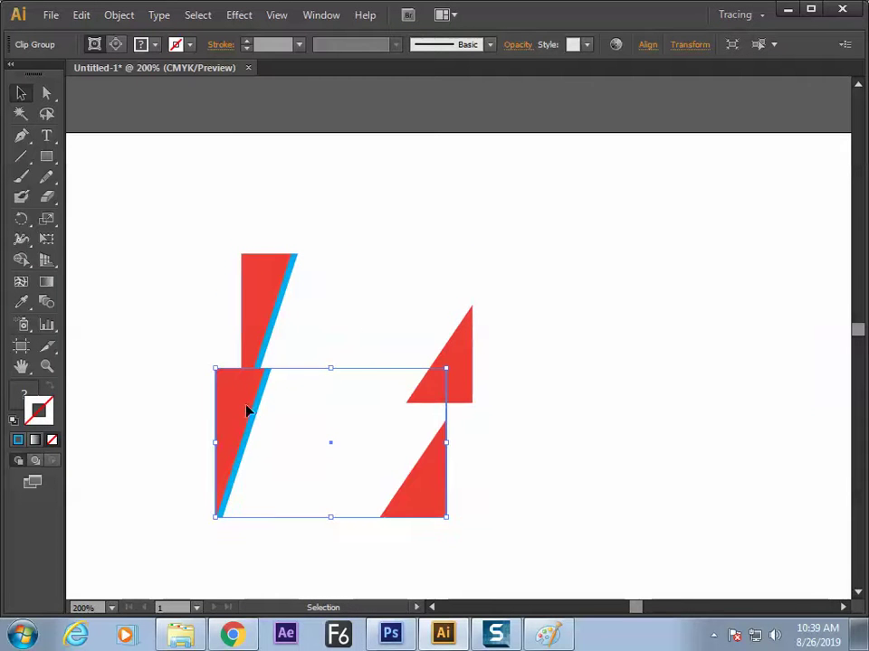
mouse_move(246, 411)
mouse_down()
mouse_move(246, 367)
mouse_move(236, 413)
mouse_up()
key(Delete)
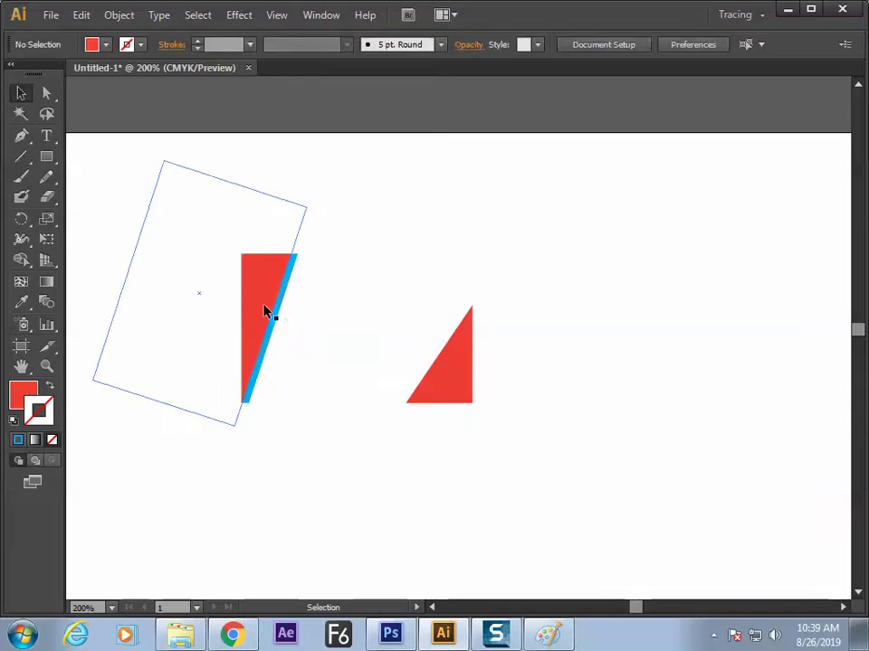
key(ctrl+z)
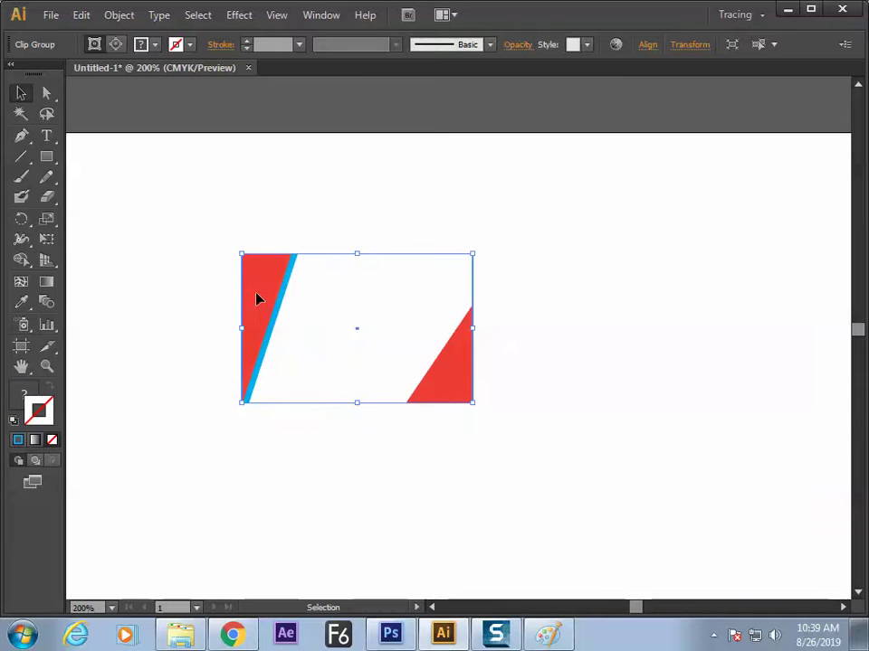
Step: Isolate the clip group, copy its clipping rectangle, and return to the full artboard
click(316, 311)
double_click(264, 300)
click(302, 267)
click(314, 256)
key(Delete)
click(322, 256)
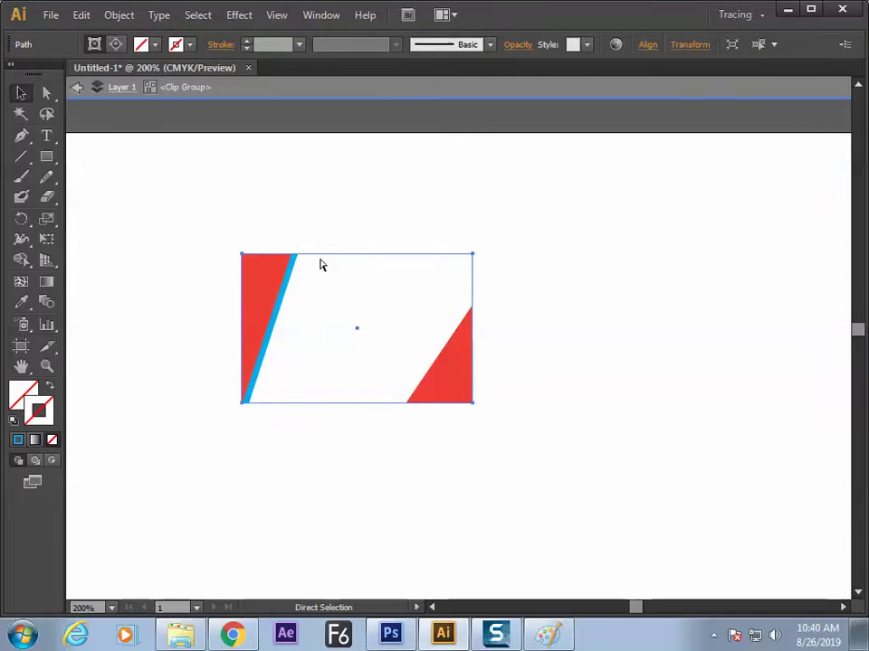
click(77, 87)
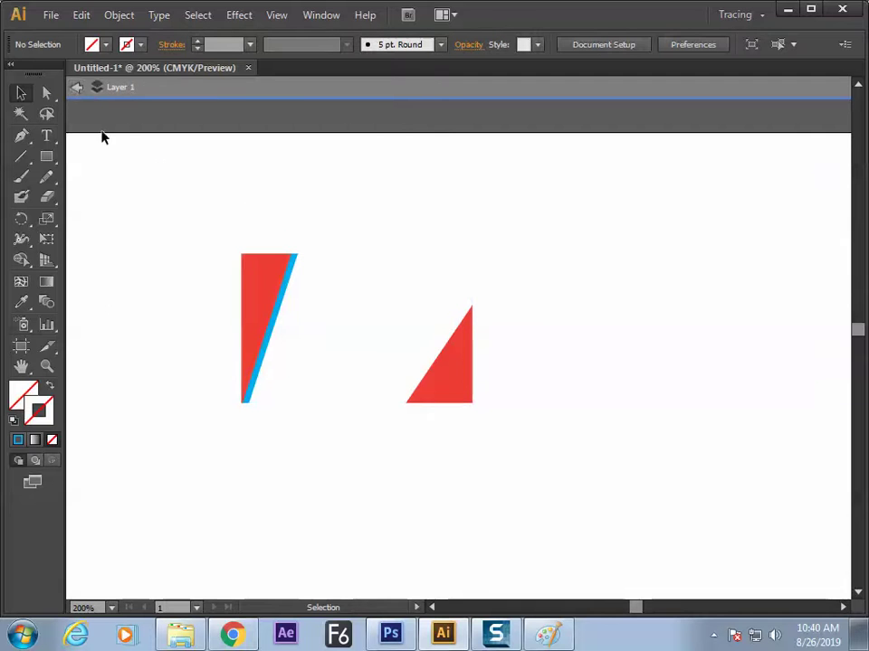
click(76, 88)
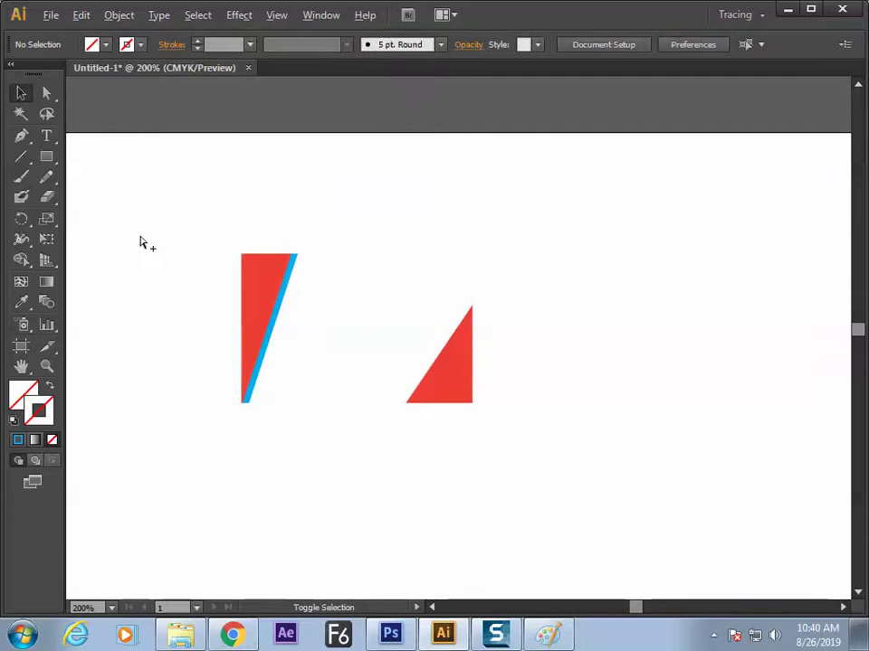
Step: Paste the copied rectangle in front of the clip group with the default white fill and 1 pt black stroke
key(ctrl+a)
key(ctrl+z)
key(ctrl+z)
key(ctrl+z)
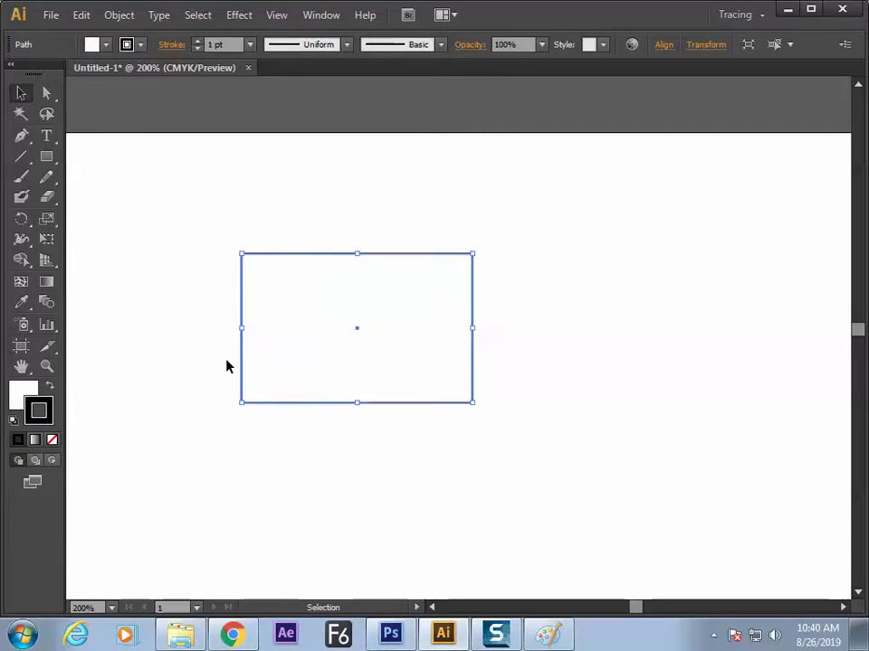
Step: Try removing the pasted rectangle's stroke and swapping its fill and stroke, and restore the default white fill and black stroke
click(206, 373)
click(256, 372)
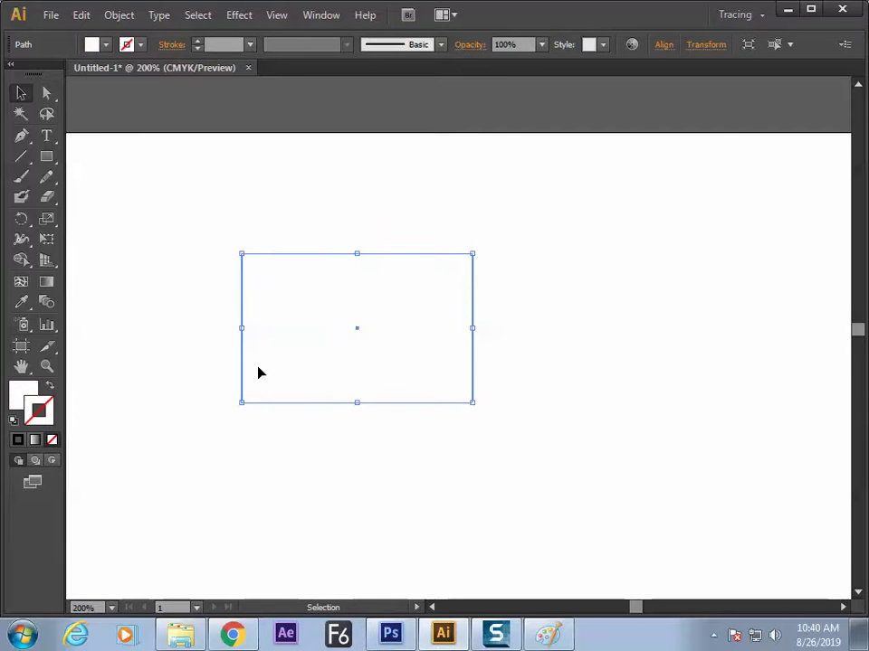
key(ctrl+shift+z)
key(ctrl+shift+z)
key(ctrl+shift+z)
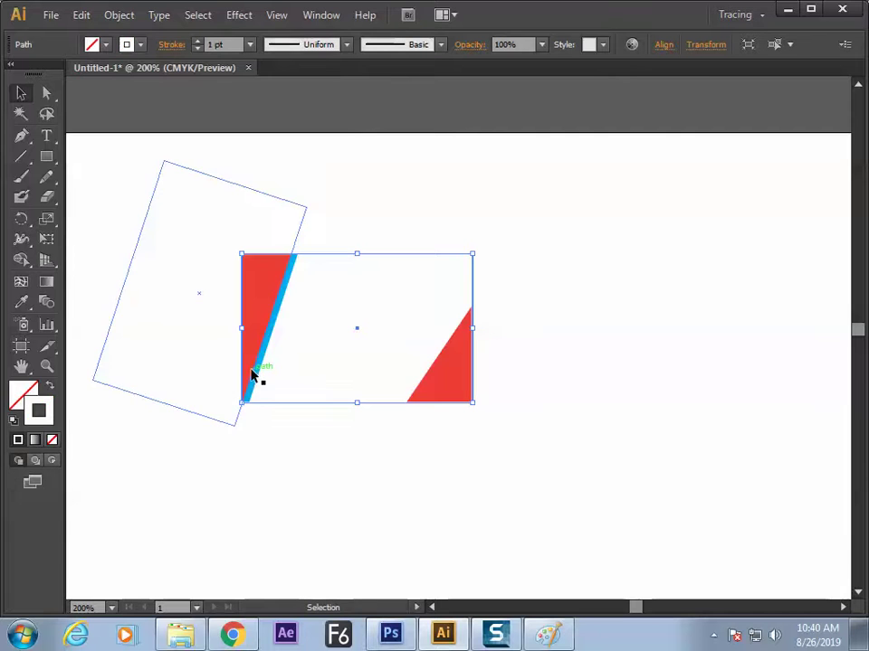
key(ctrl+z)
key(ctrl+z)
key(ctrl+z)
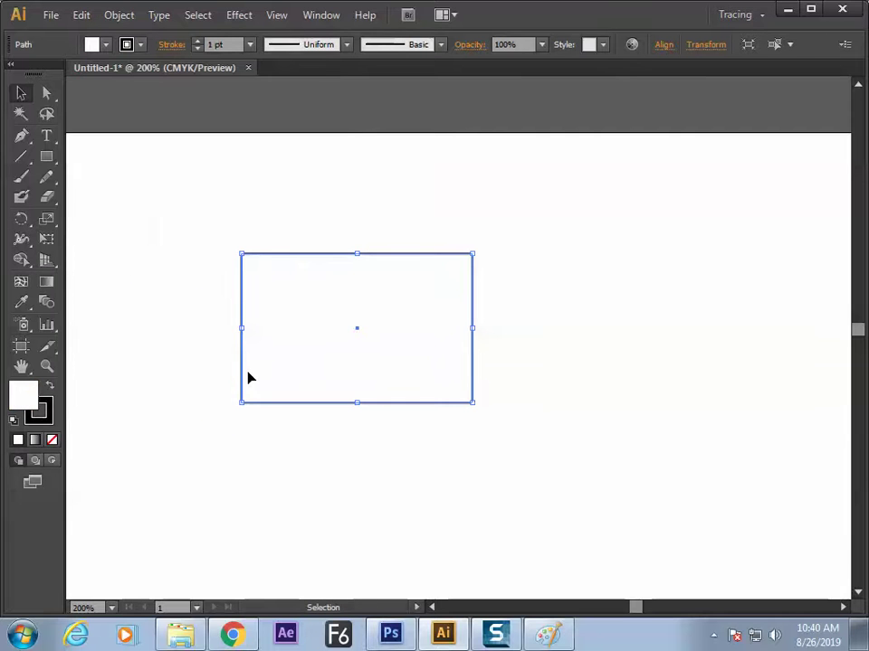
Step: Remove the pasted rectangle's fill, leaving a 1 pt black stroke, and deselect it
key(ctrl+shift+z)
key(ctrl+shift+z)
key(ctrl+shift+z)
click(183, 442)
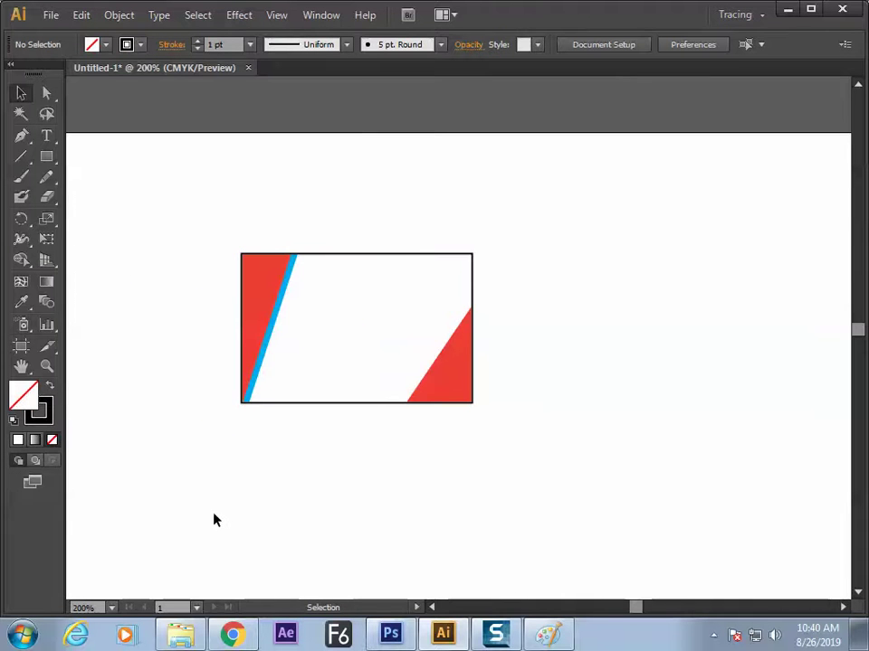
Step: Move the black outline rectangle down off the card shapes and delete it
key(ctrl+equal)
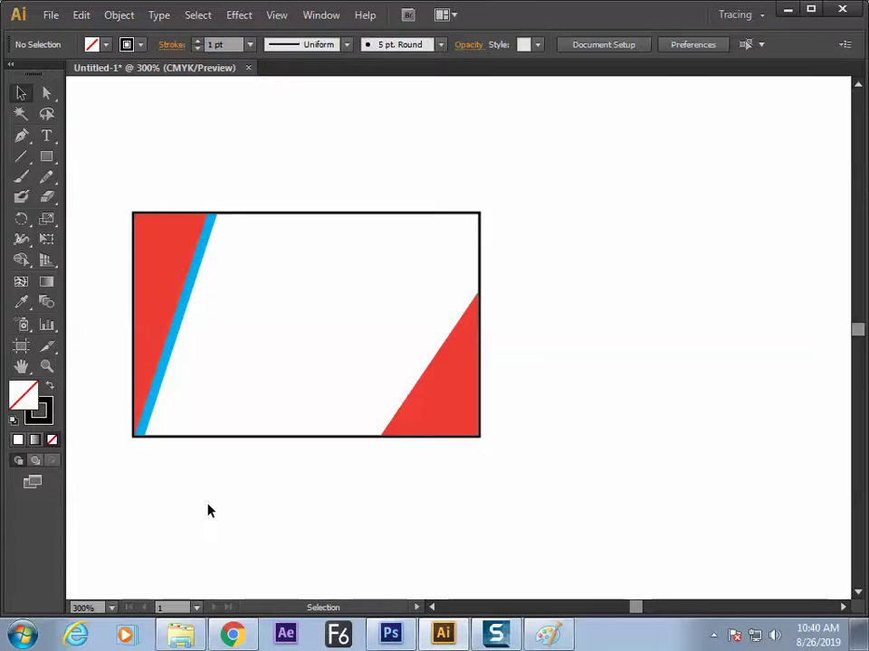
drag(225, 458, 276, 466)
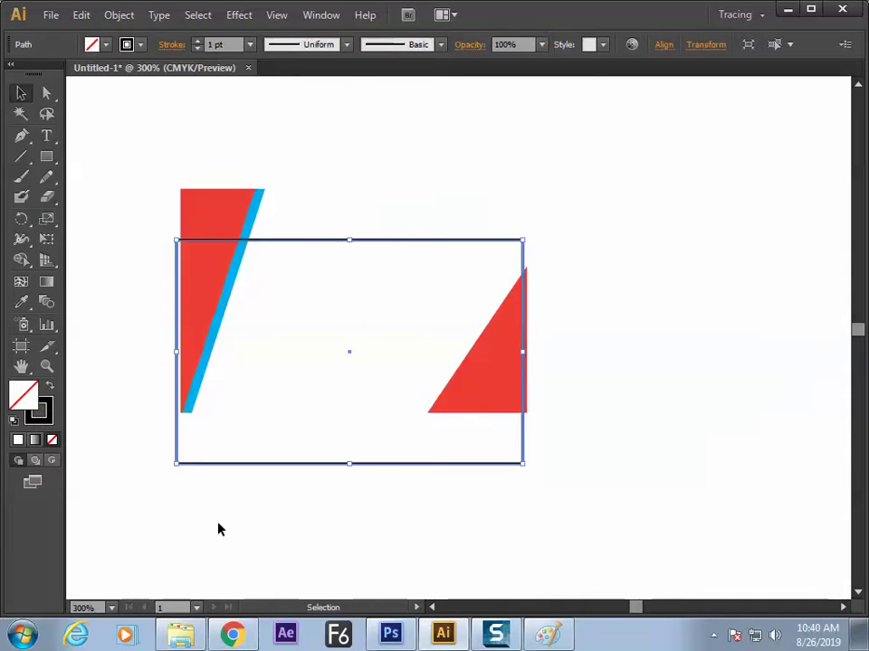
key(Delete)
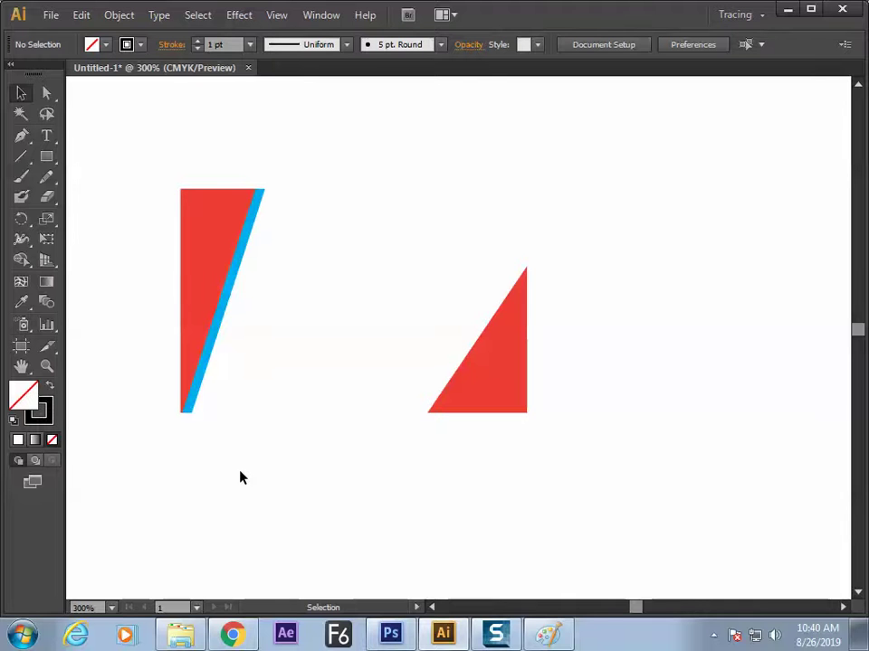
Step: Select the clipping rectangle inside the clip group, copy it again, and exit isolation mode
click(213, 312)
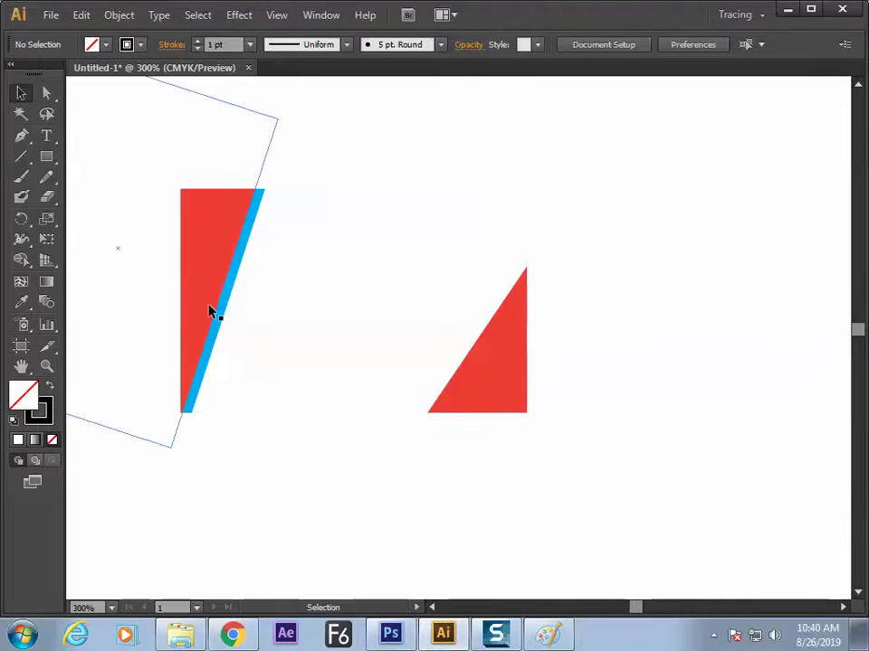
double_click(208, 319)
click(316, 215)
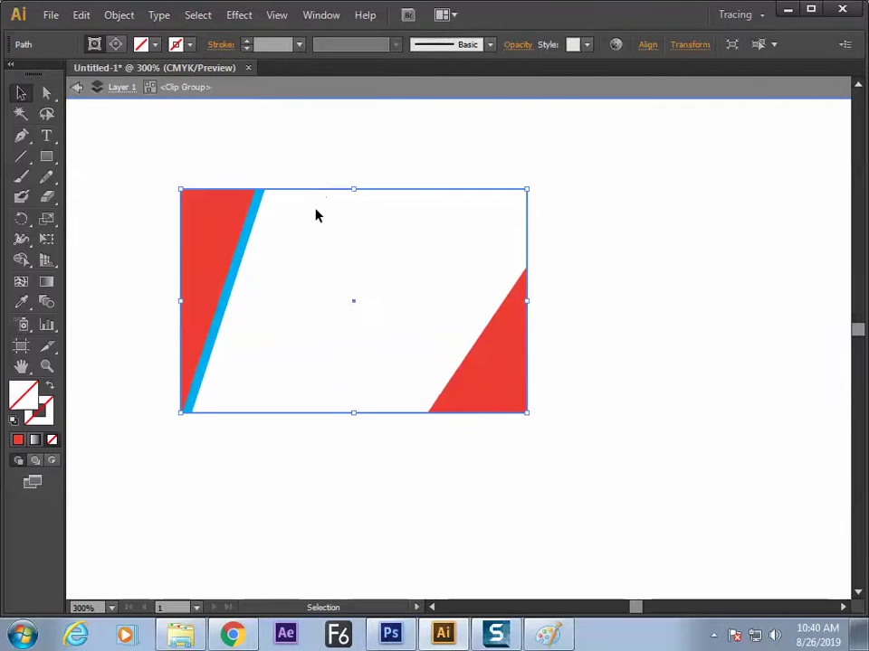
key(a)
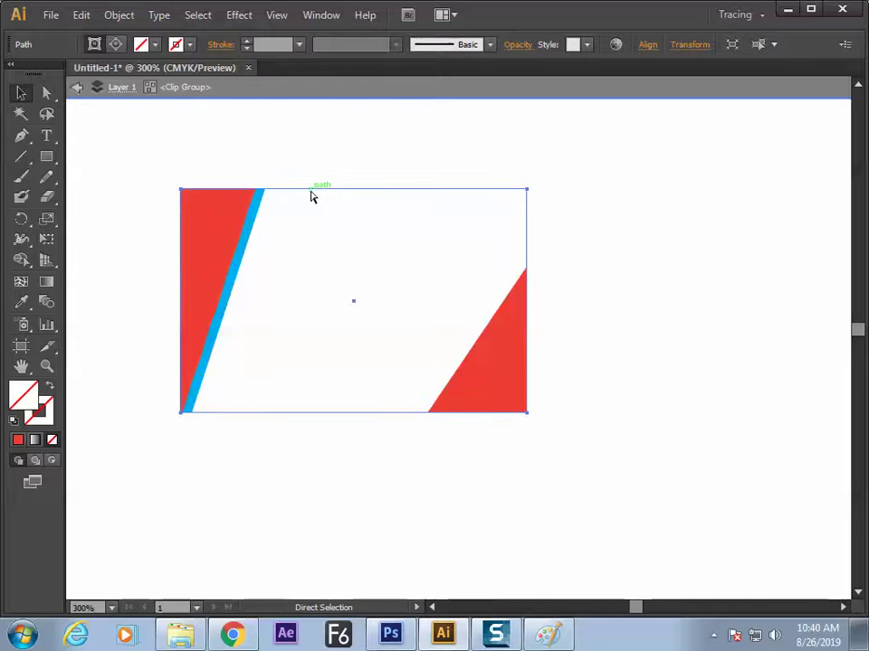
key(v)
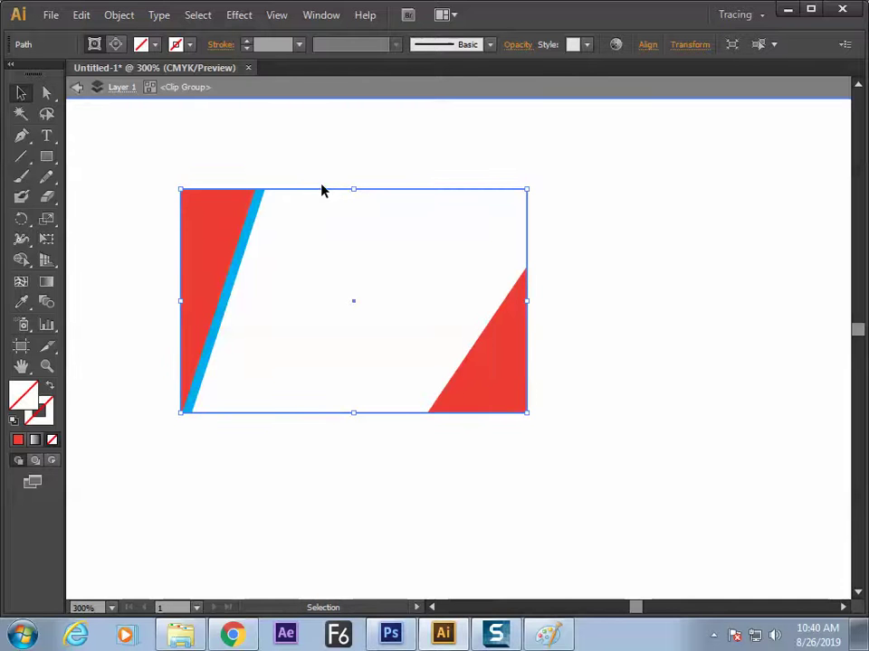
click(85, 90)
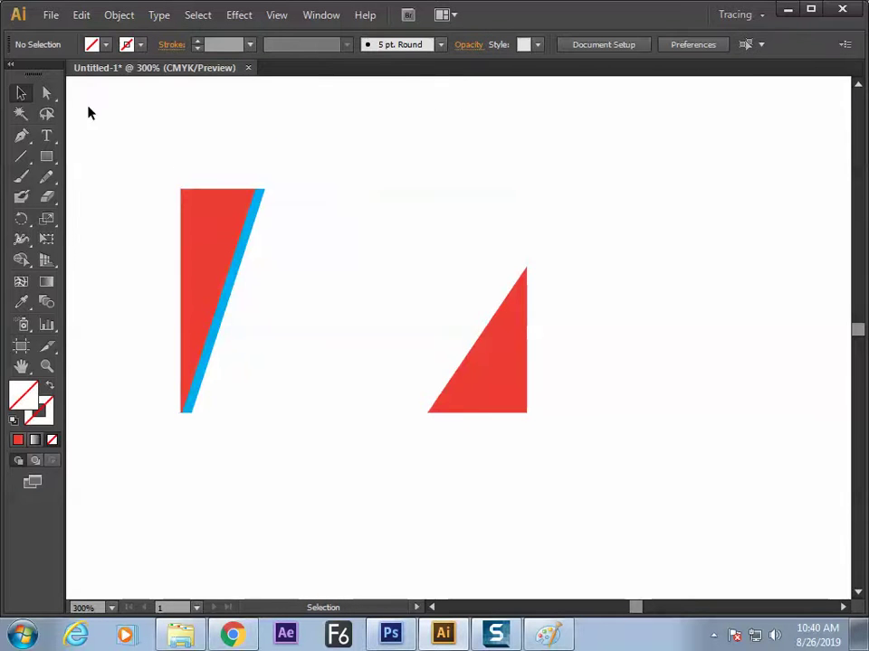
Step: Paste the copied clipping rectangle in place in front of the clip group
click(213, 228)
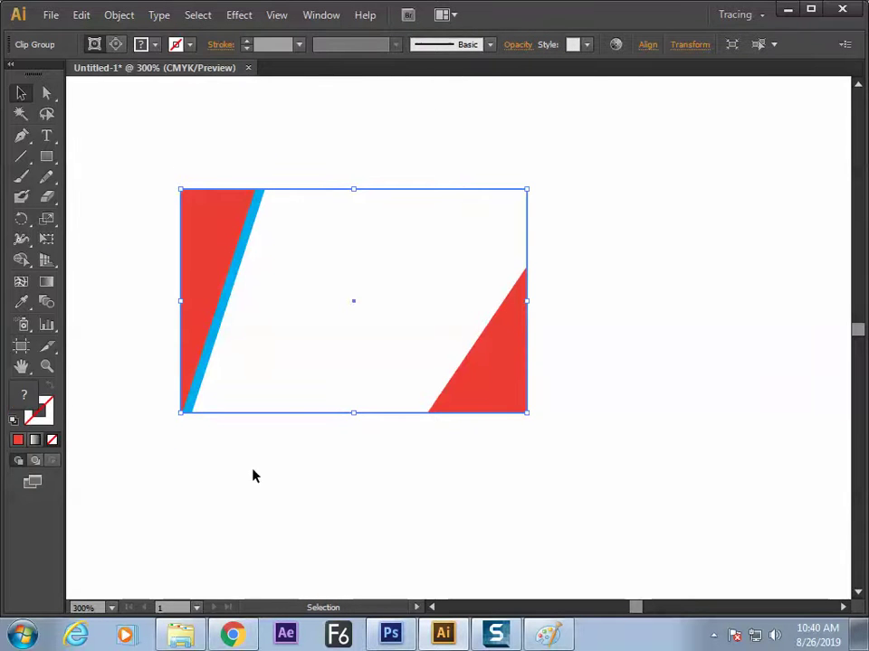
key(ctrl)
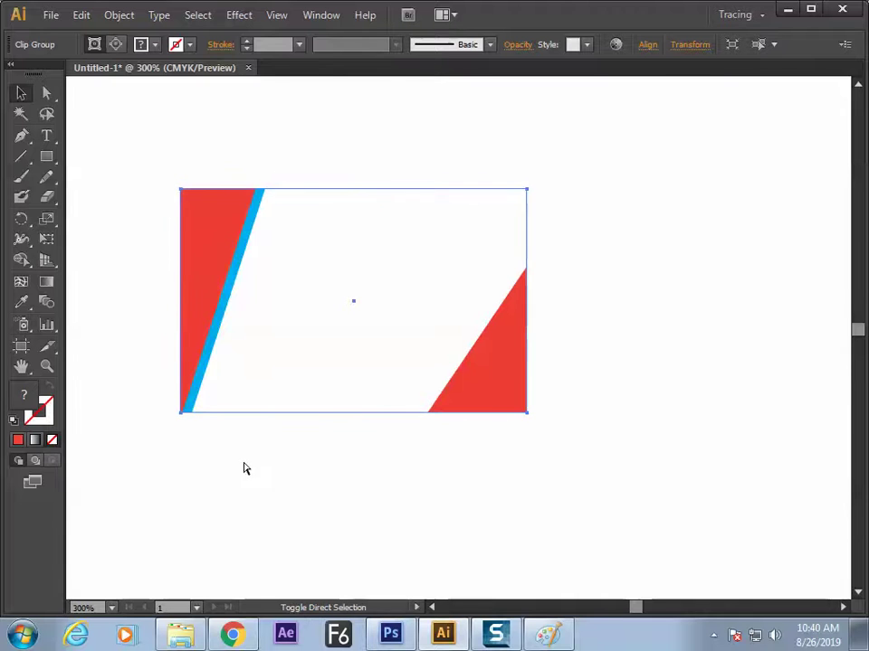
key(ctrl+alt+7)
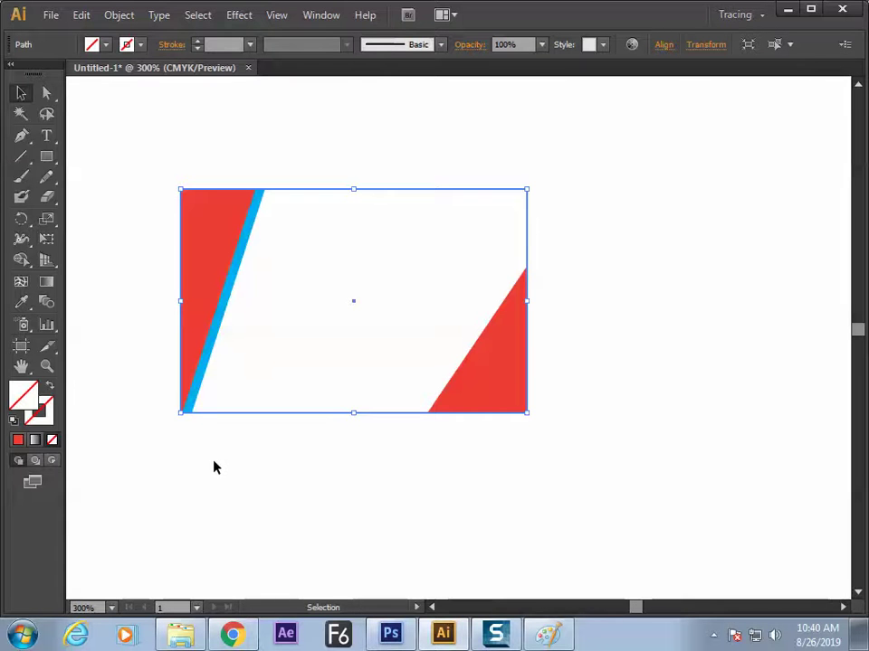
Step: Apply the default 1 pt black stroke to the pasted rectangle, set its fill to none, and deselect it
click(13, 421)
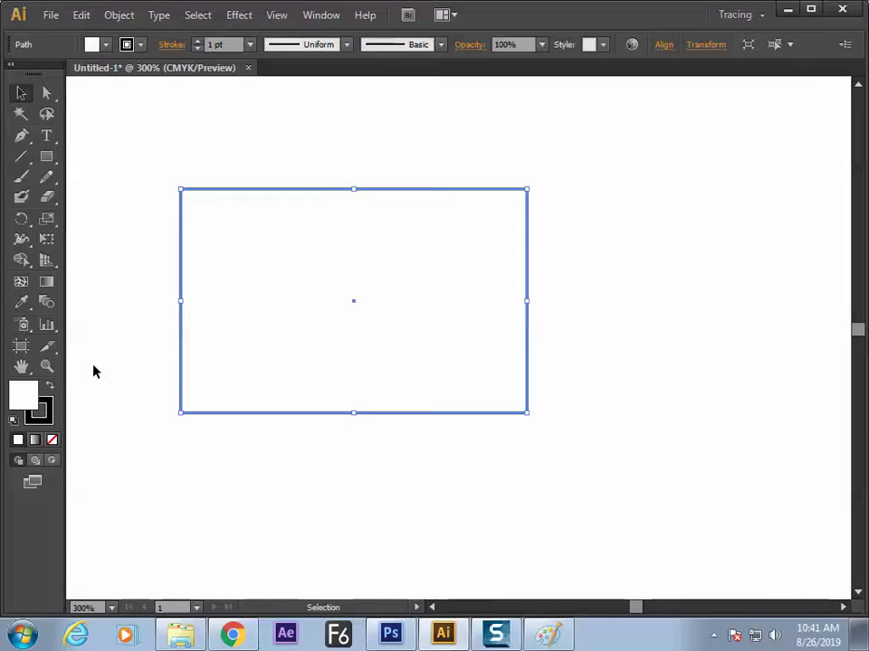
click(53, 442)
click(114, 445)
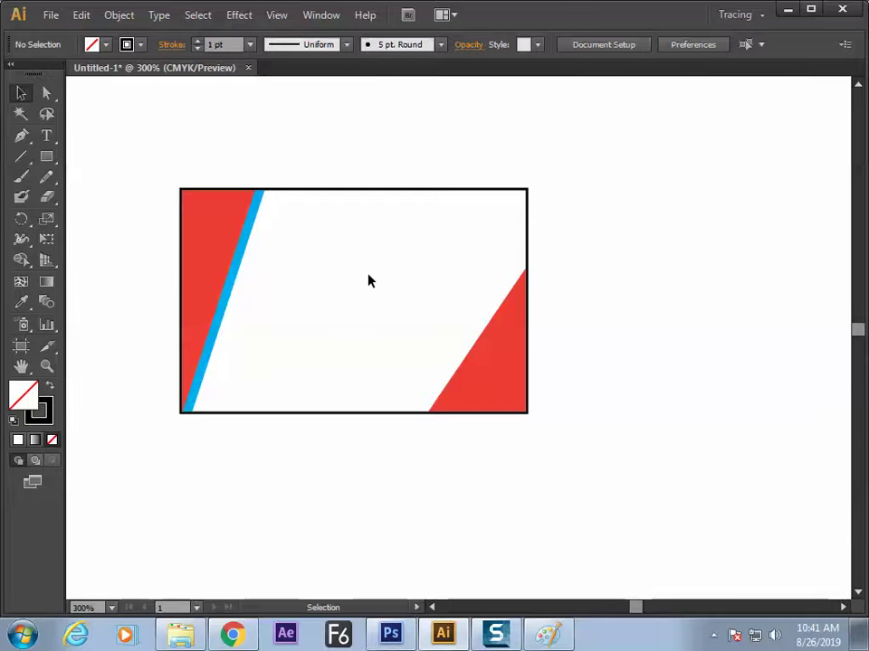
Step: Try moving the clip group slightly up off the black outline rectangle, and undo the move
click(350, 193)
key(a)
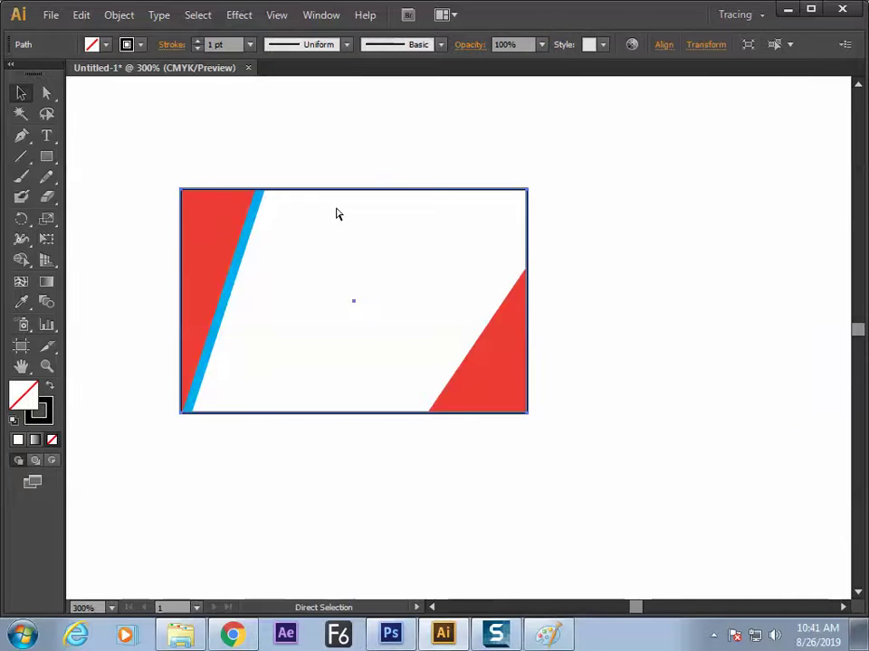
click(338, 215)
key(v)
drag(336, 212, 348, 177)
key(ctrl+z)
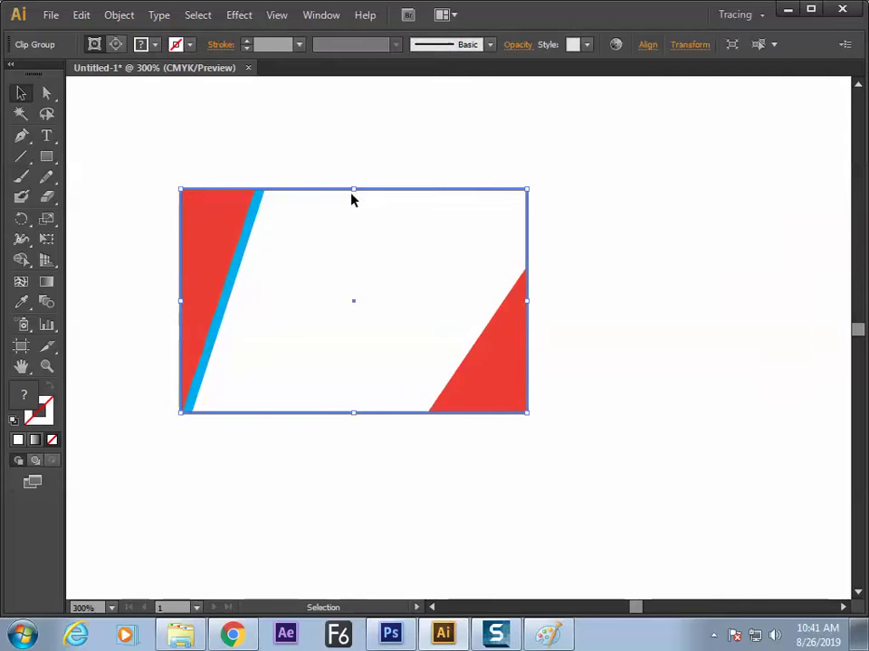
Step: Try deleting the clip group and restore it, and try shifting it up and to the right before undoing that move
key(a)
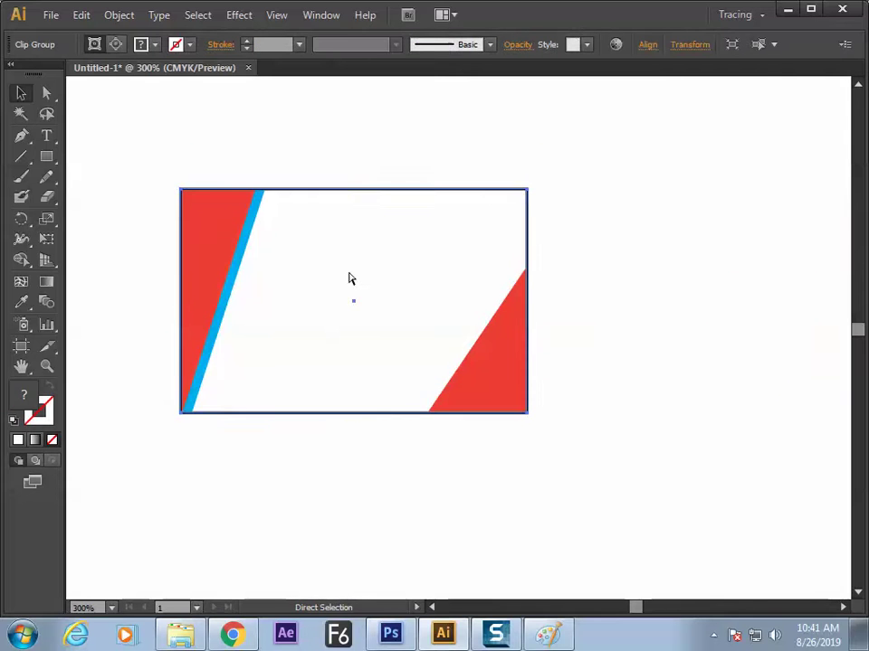
key(Delete)
key(v)
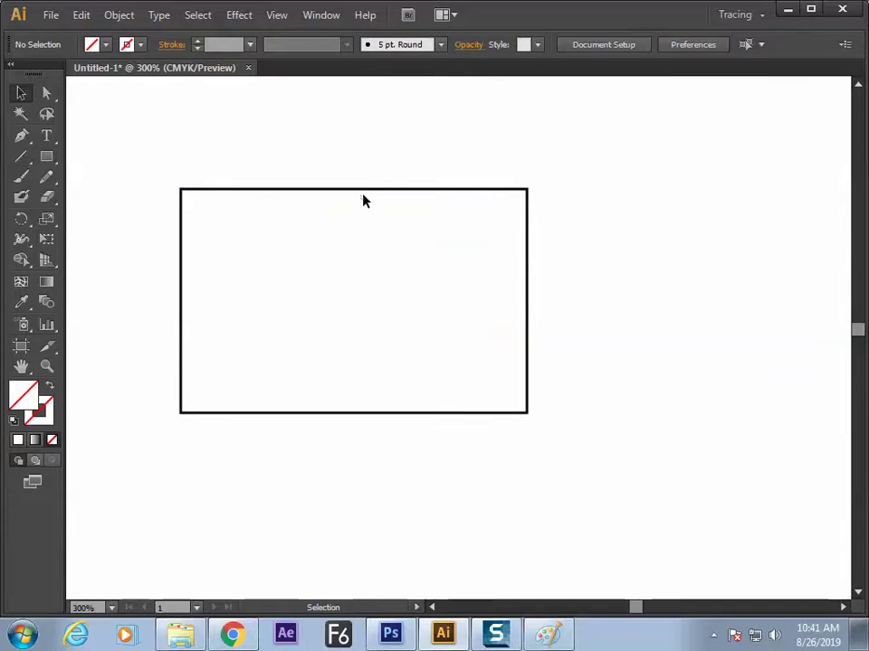
key(ctrl+z)
drag(363, 204, 467, 171)
key(ctrl+z)
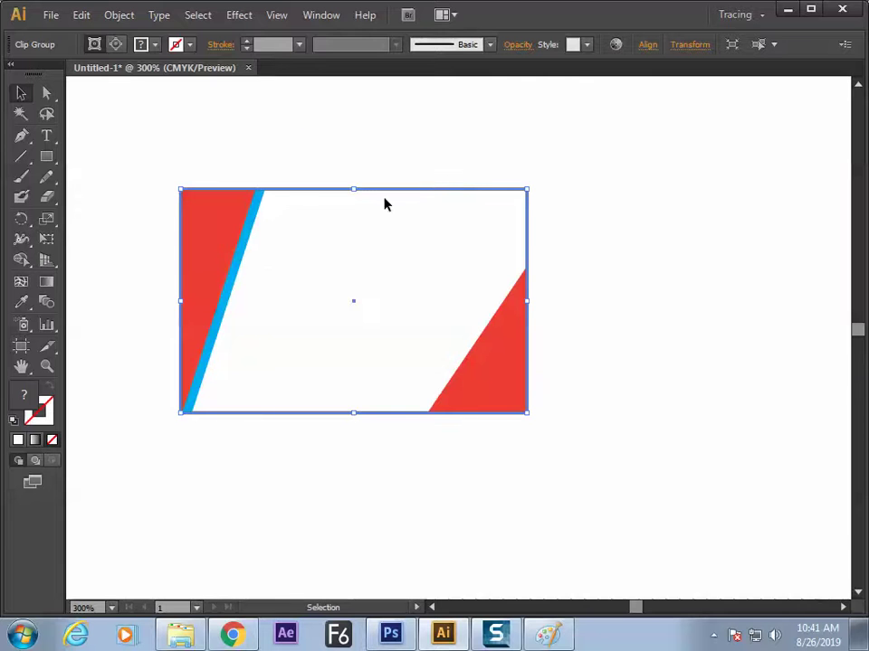
Step: Try moving the clip group down below the black outline's top edge, undo the move, and deselect everything
click(304, 440)
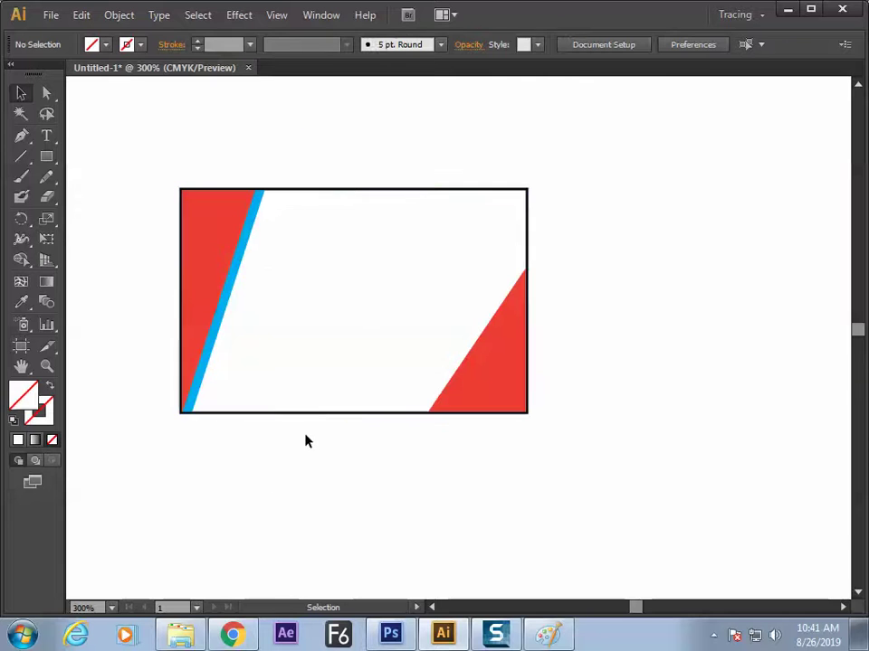
click(318, 418)
drag(319, 418, 300, 504)
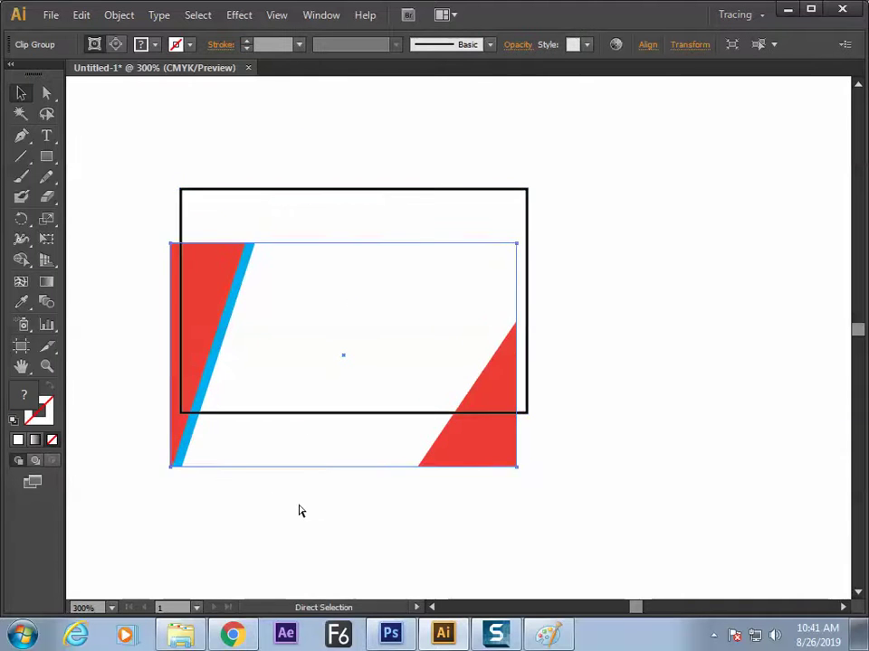
key(ctrl+z)
key(a)
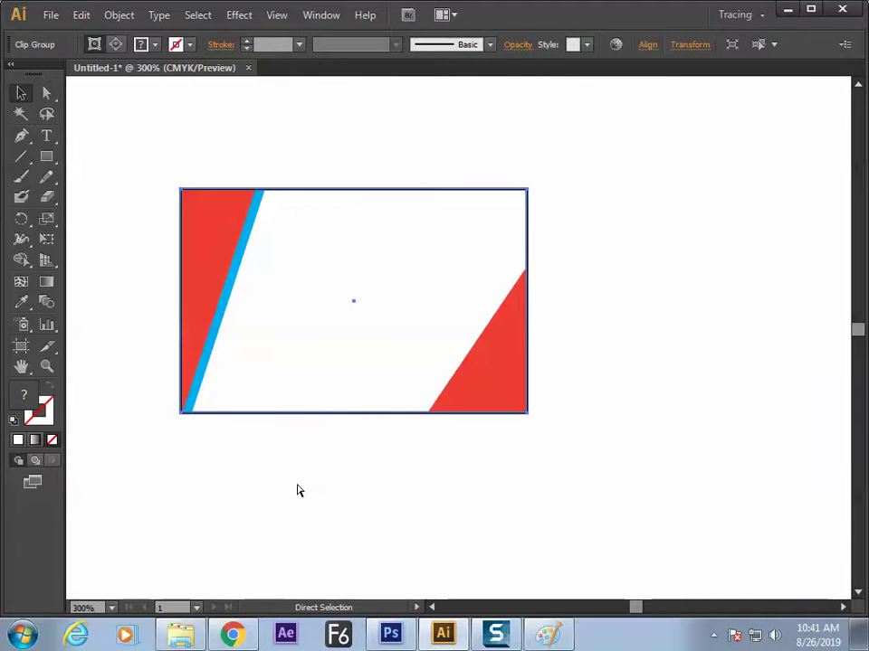
key(v)
click(298, 489)
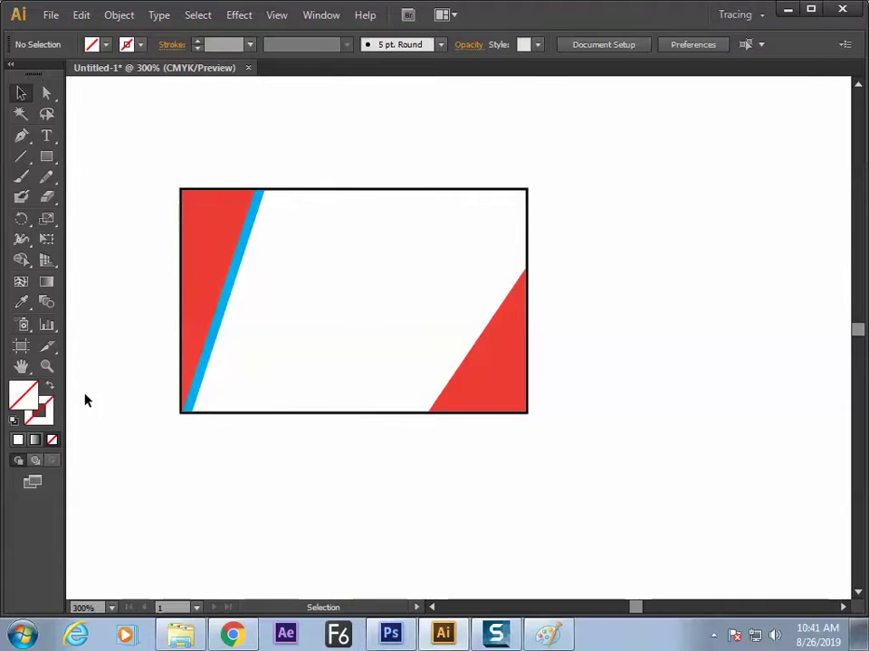
Step: Delete the black rectangular outline that frames the red and blue card artwork
key(ctrl+alt)
key(ctrl+a)
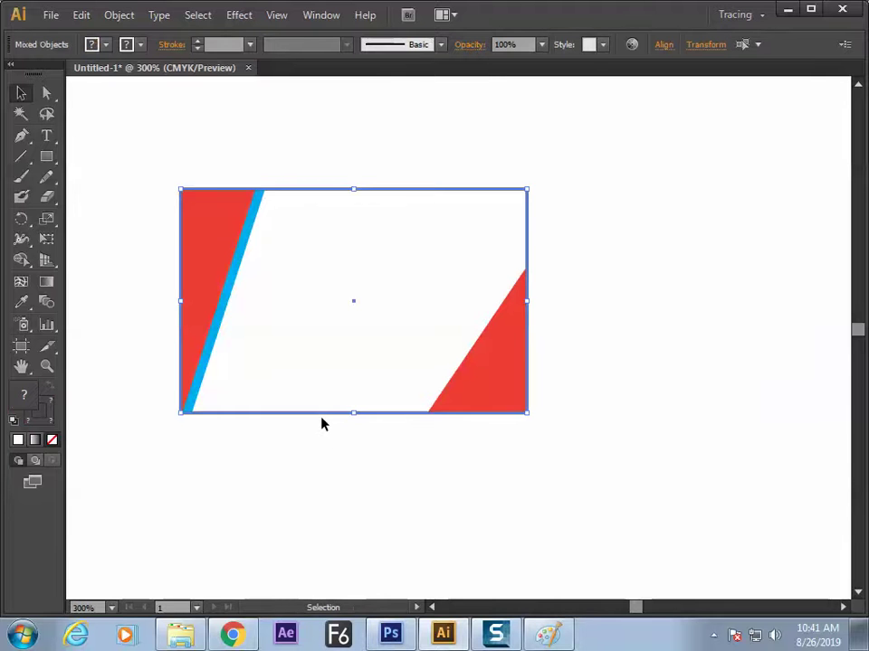
click(487, 460)
drag(366, 416, 459, 472)
key(ctrl+z)
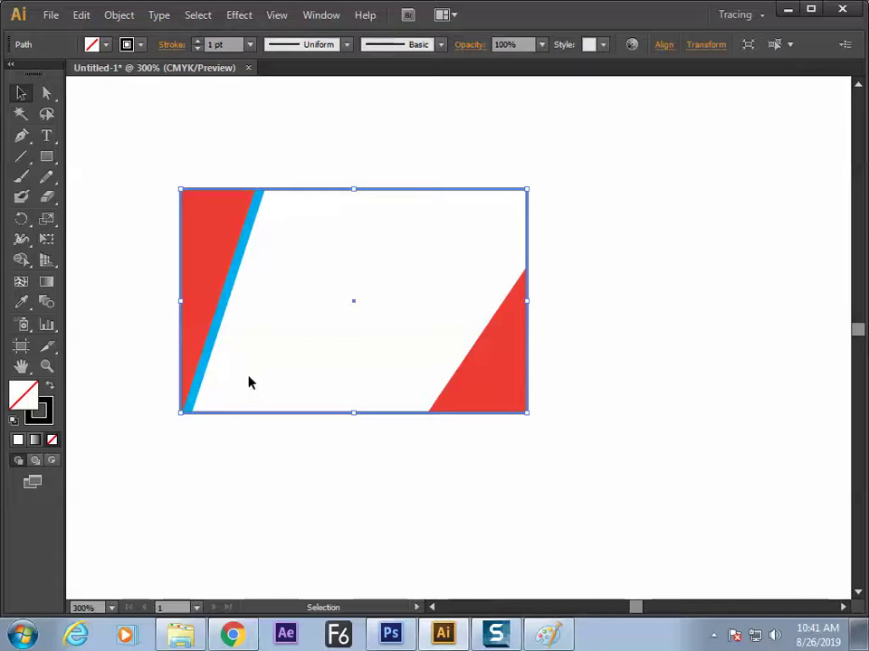
key(a)
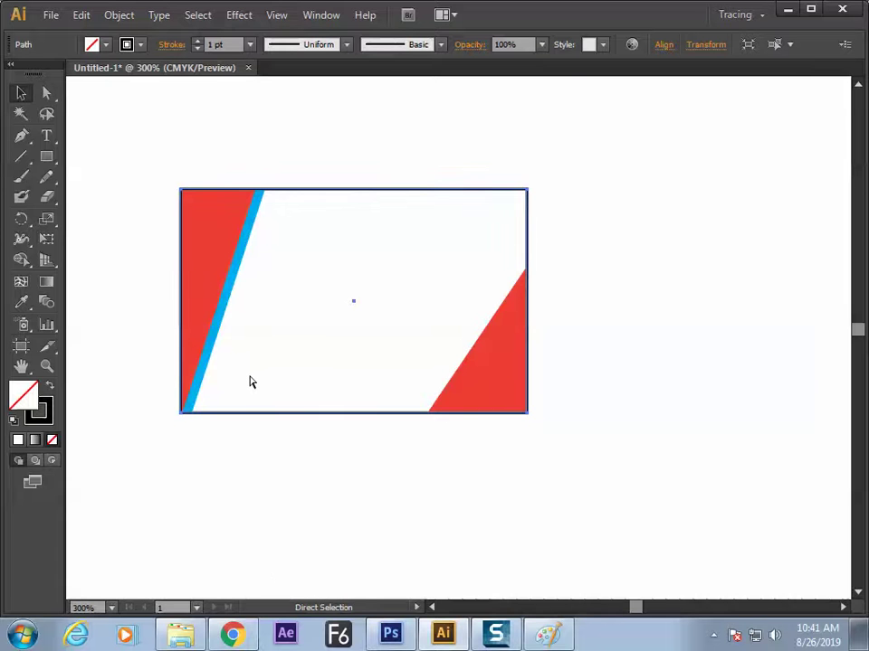
key(Delete)
key(v)
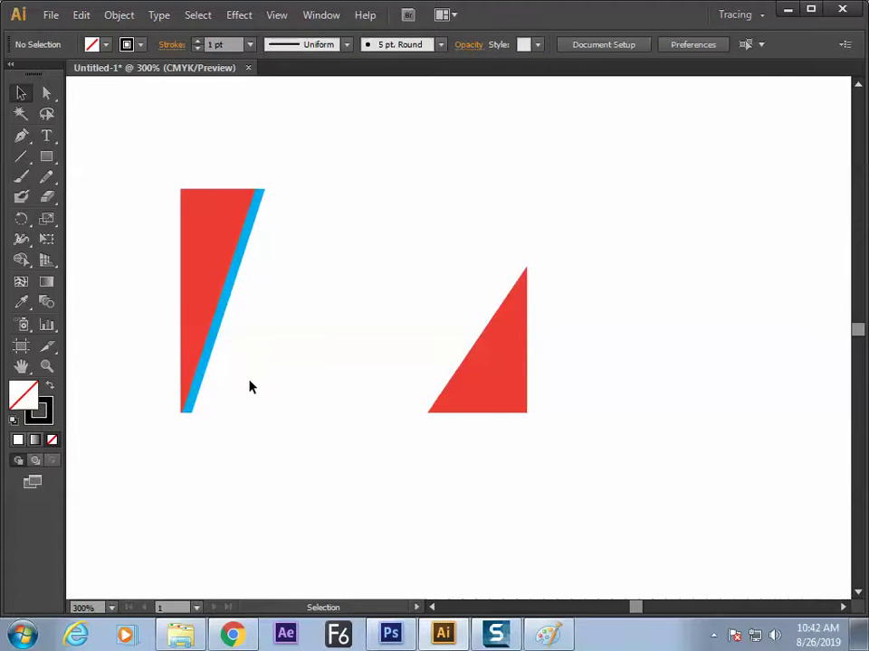
Step: Isolate the card's clip group, rotate the red shape beside the blue strip slightly clockwise, and leave isolation mode
click(209, 336)
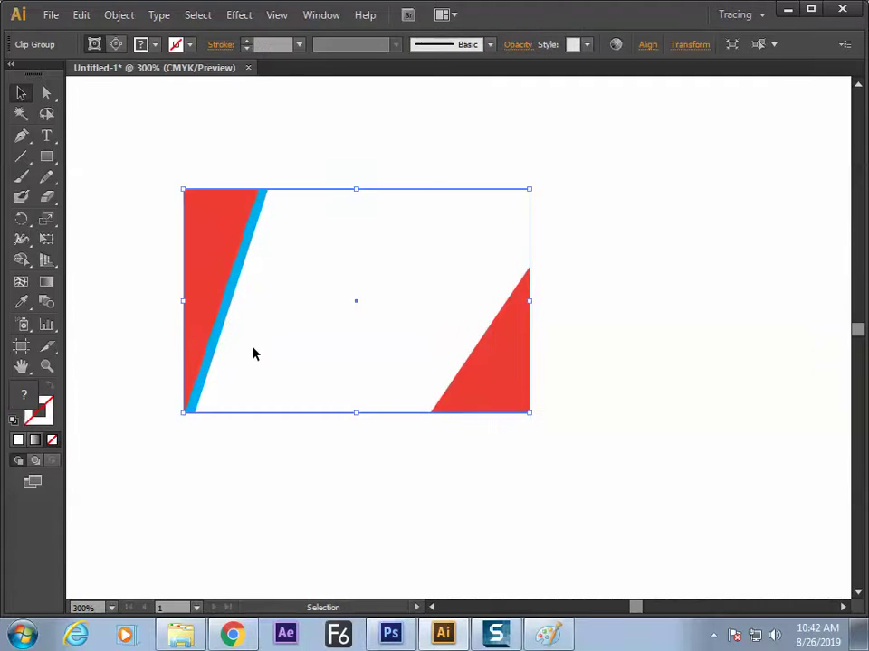
double_click(217, 280)
key(r)
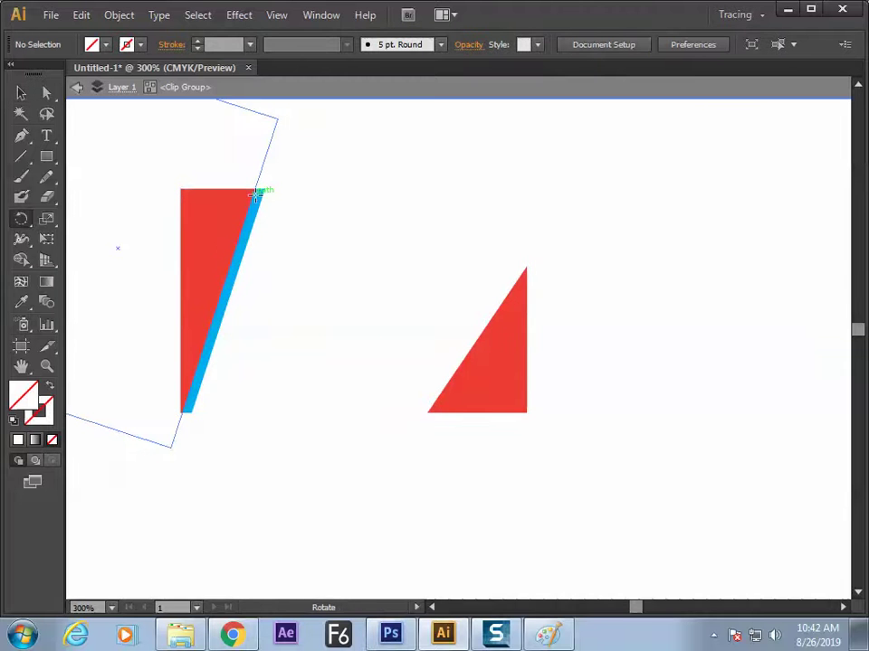
key(v)
click(216, 275)
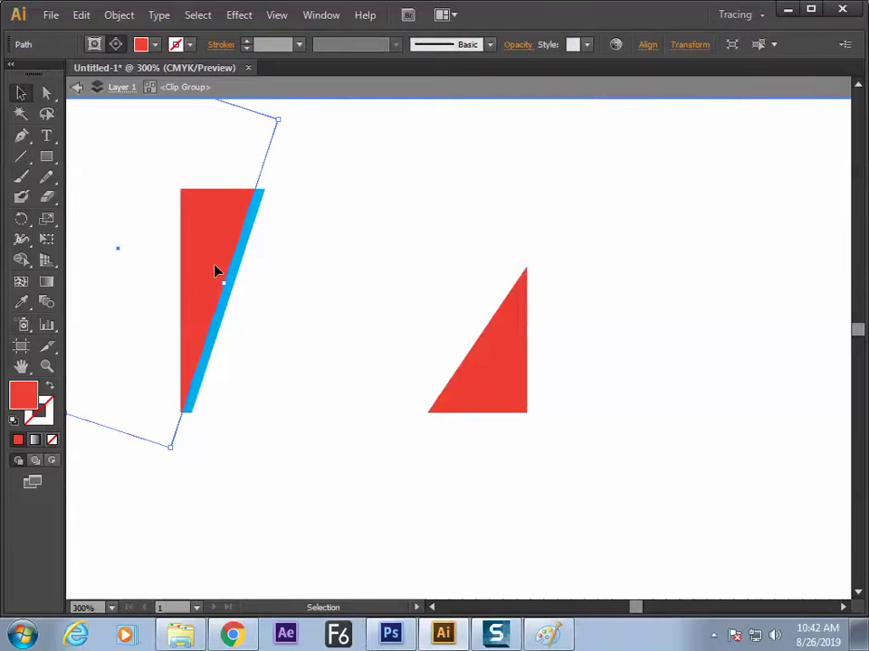
key(r)
drag(249, 206, 217, 269)
key(v)
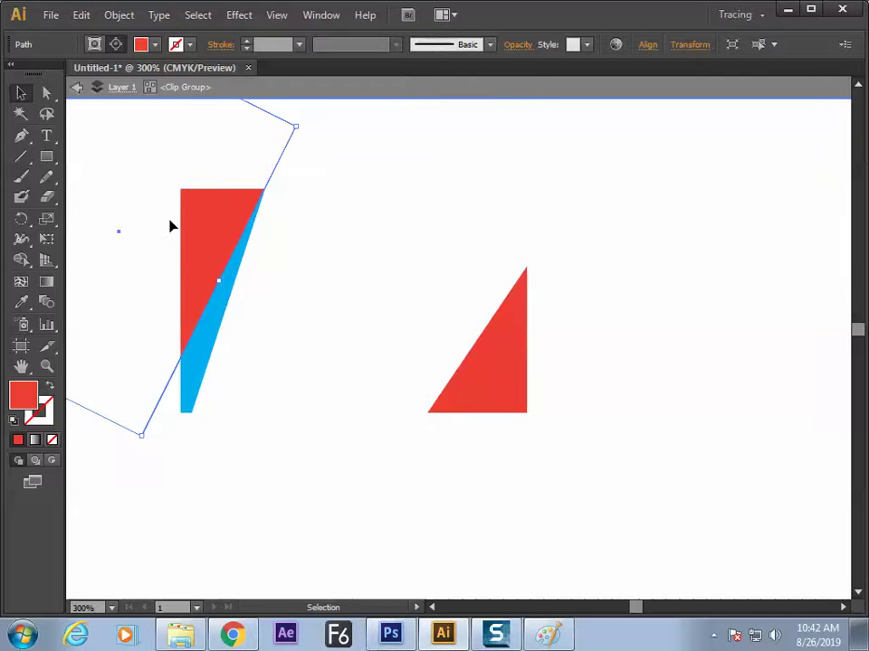
click(78, 88)
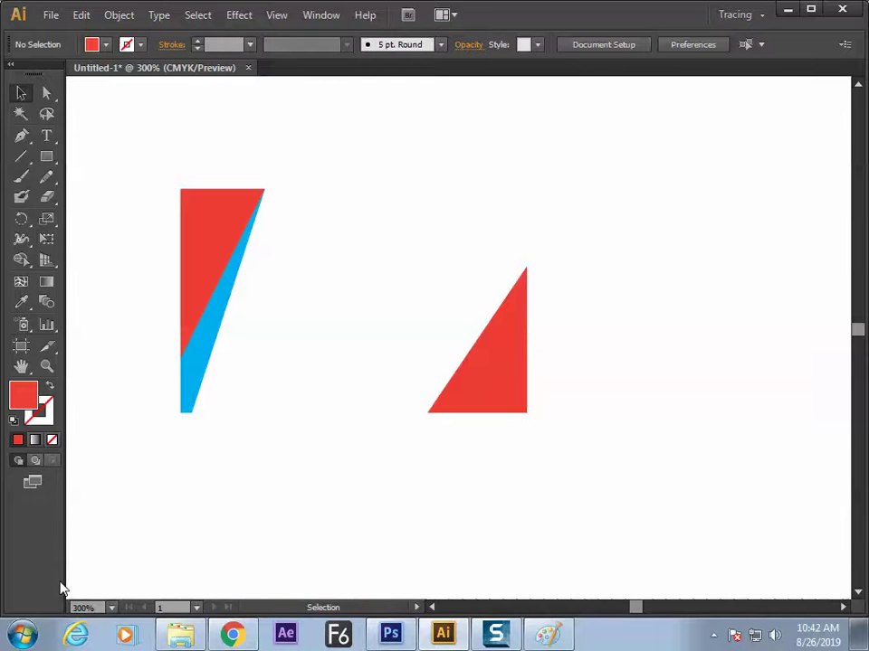
click(224, 250)
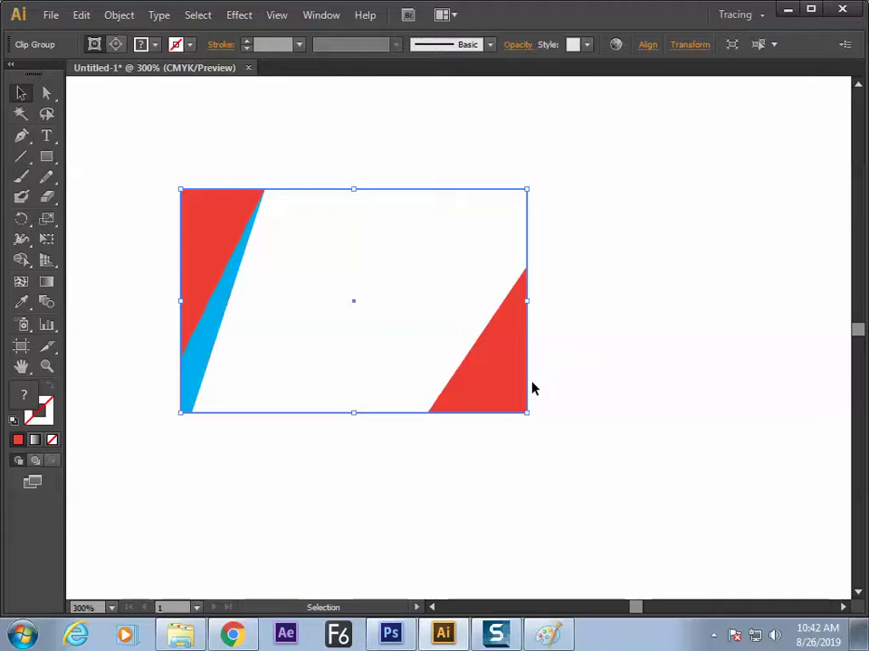
click(561, 398)
Step: Create a new document and draw a large white circle in the upper half of the artboard
key(ctrl+n)
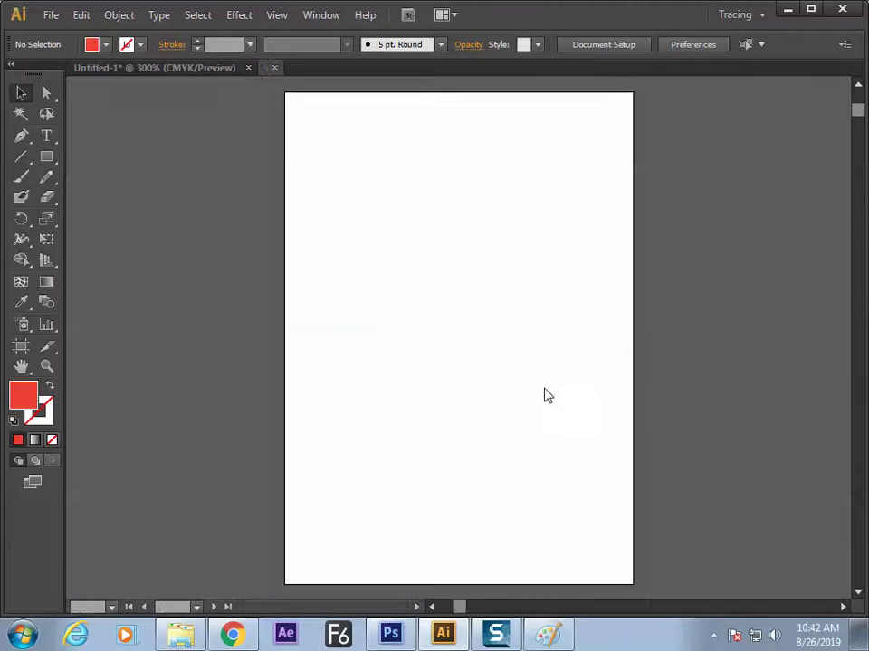
drag(46, 156, 115, 206)
drag(430, 287, 524, 402)
key(v)
click(136, 217)
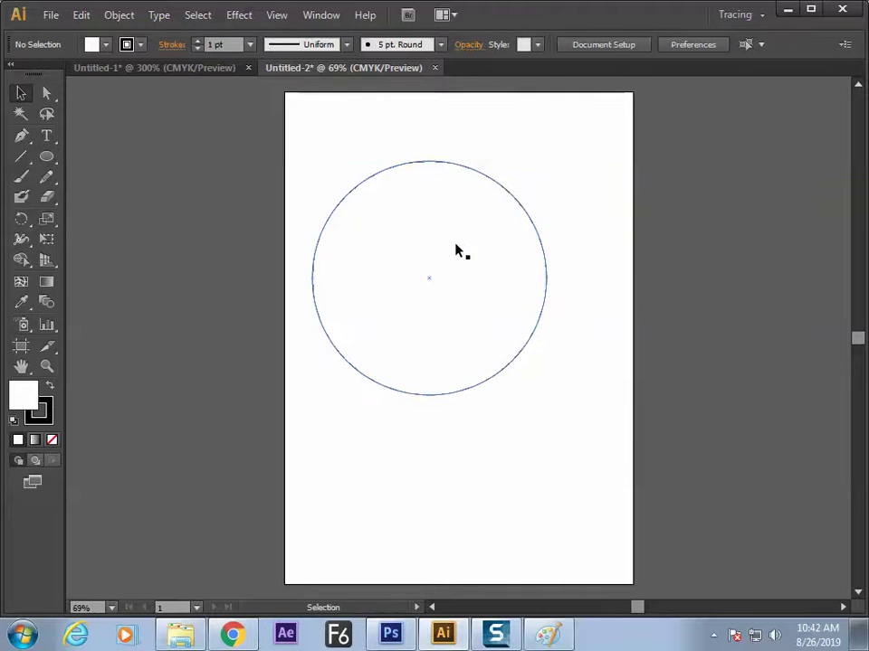
drag(372, 186, 377, 195)
Step: Draw a wide rectangle covering the upper half of the circle and fill it with cyan
drag(46, 157, 92, 154)
drag(253, 113, 607, 274)
key(v)
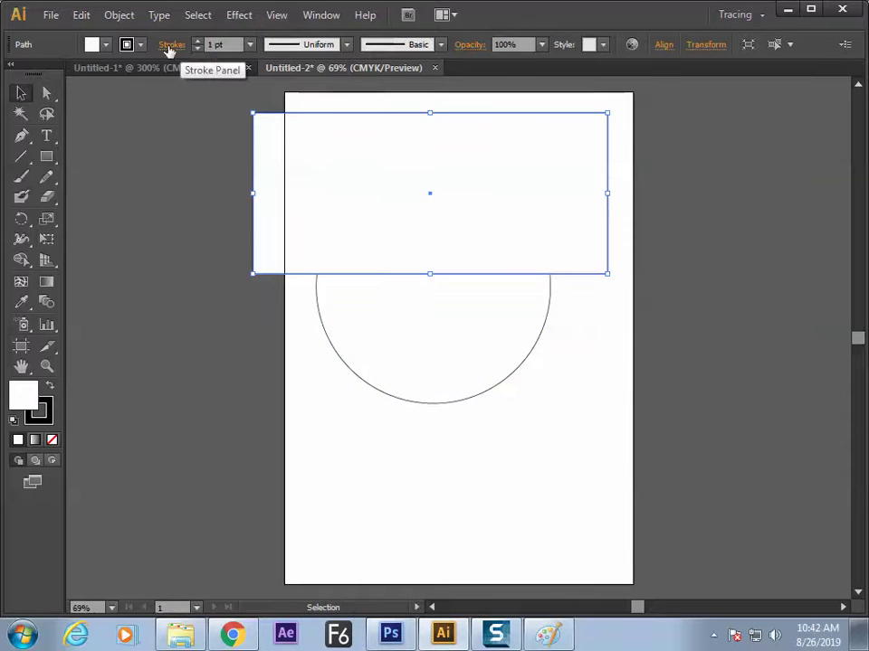
click(95, 45)
click(94, 73)
click(185, 253)
Step: Duplicate the cyan rectangle over the circle's lower-left part and fill the copy with CMYK Yellow
click(409, 230)
alt+drag(409, 230, 310, 334)
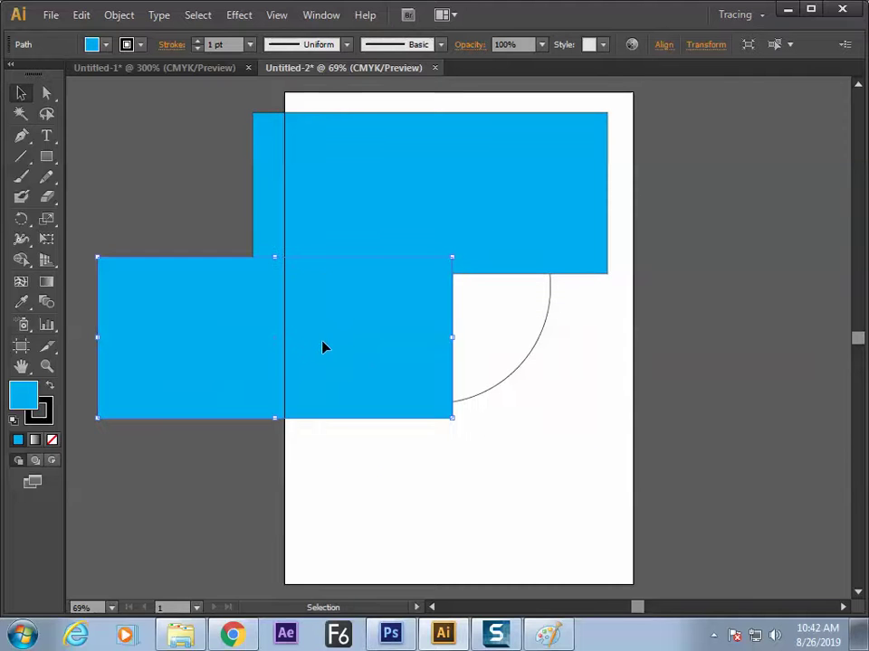
click(93, 44)
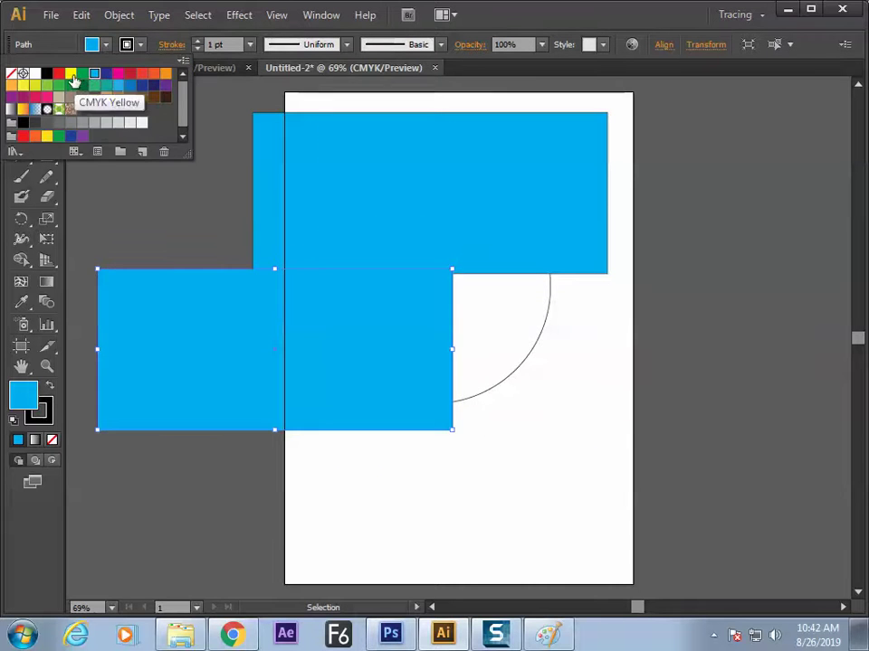
click(70, 73)
click(120, 151)
click(516, 376)
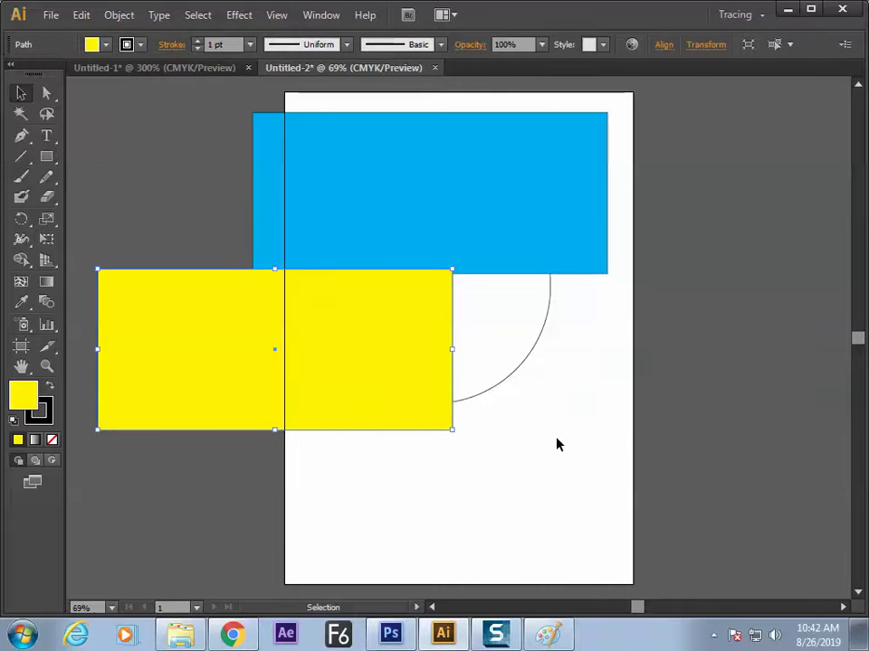
Step: Bring the circle to the front and use it as a clipping mask over the cyan and yellow rectangles
click(503, 366)
key(ctrl+shift+bracketright)
click(541, 464)
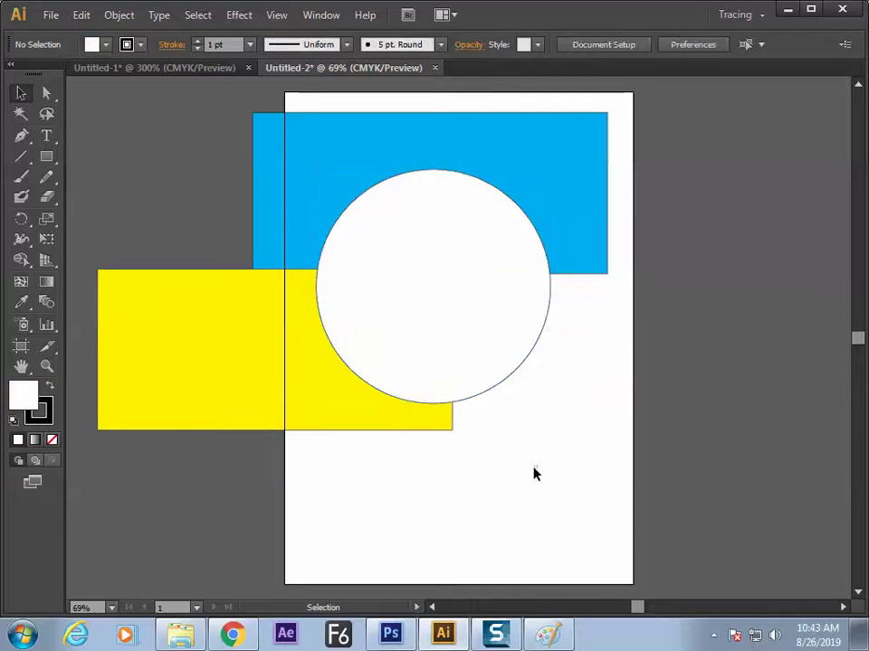
key(ctrl+a)
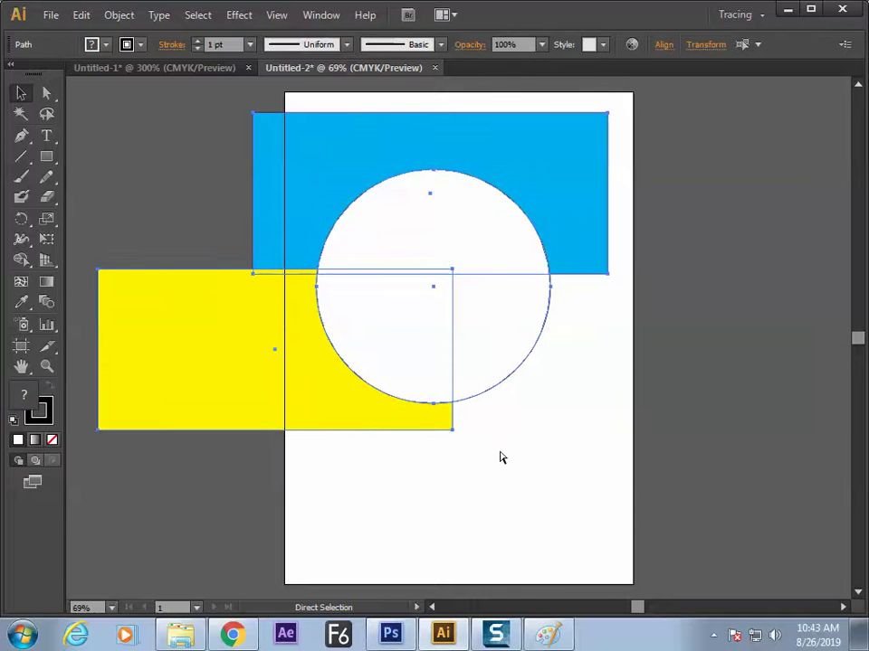
key(ctrl+7)
click(475, 485)
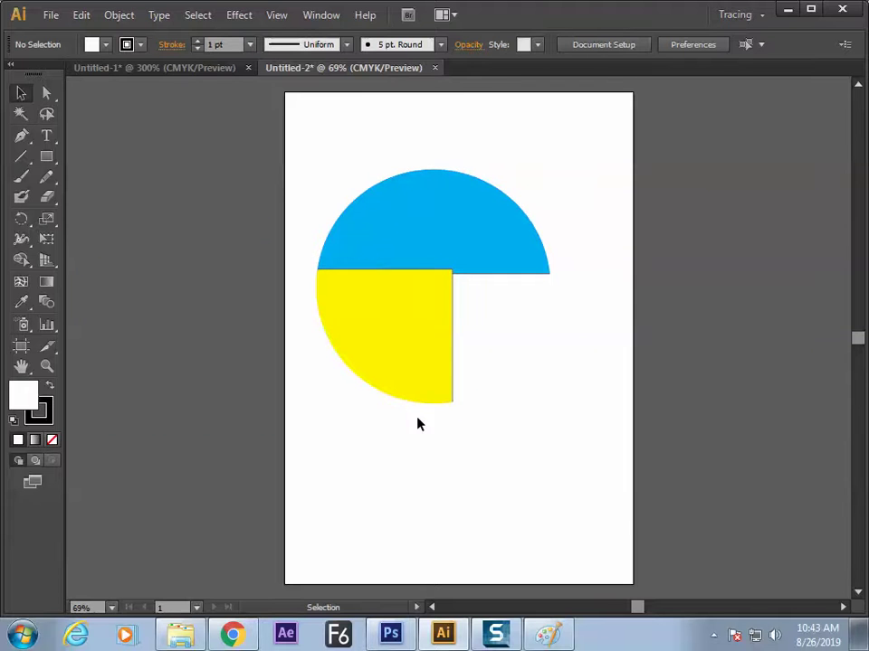
Step: Examine the clipping mask commands available for the circular clip group and how the group behaves when selected
click(324, 296)
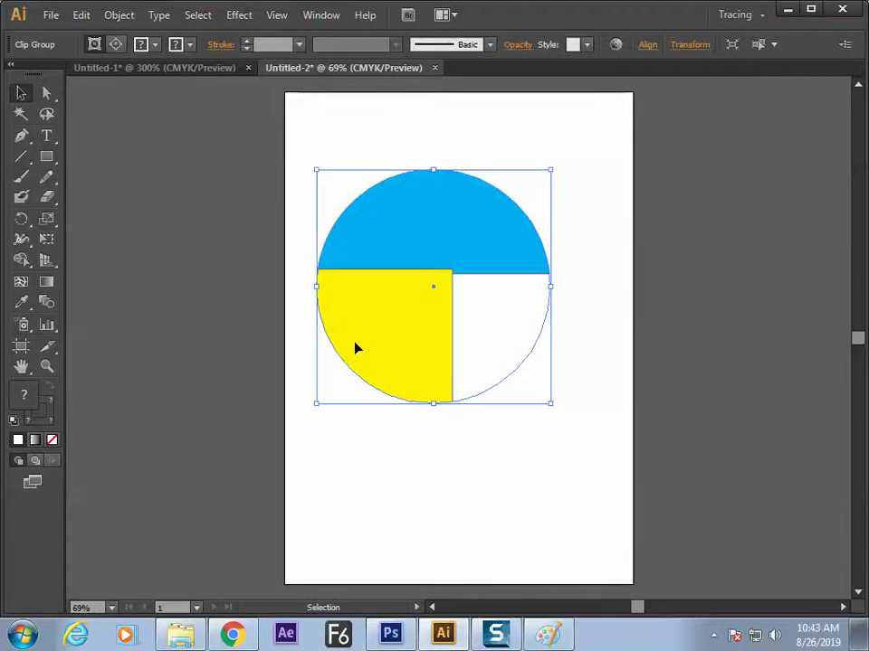
click(115, 18)
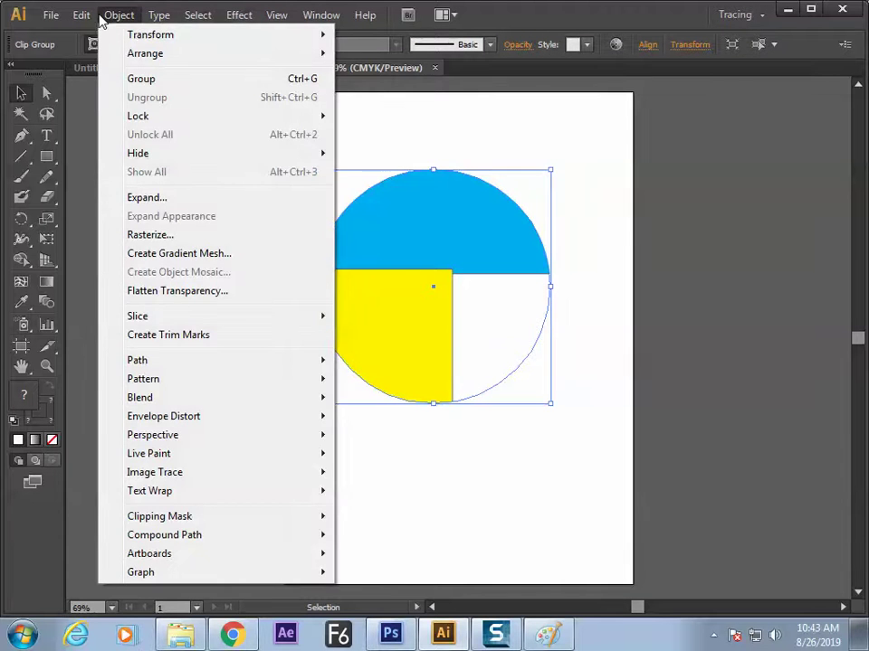
mouse_move(184, 524)
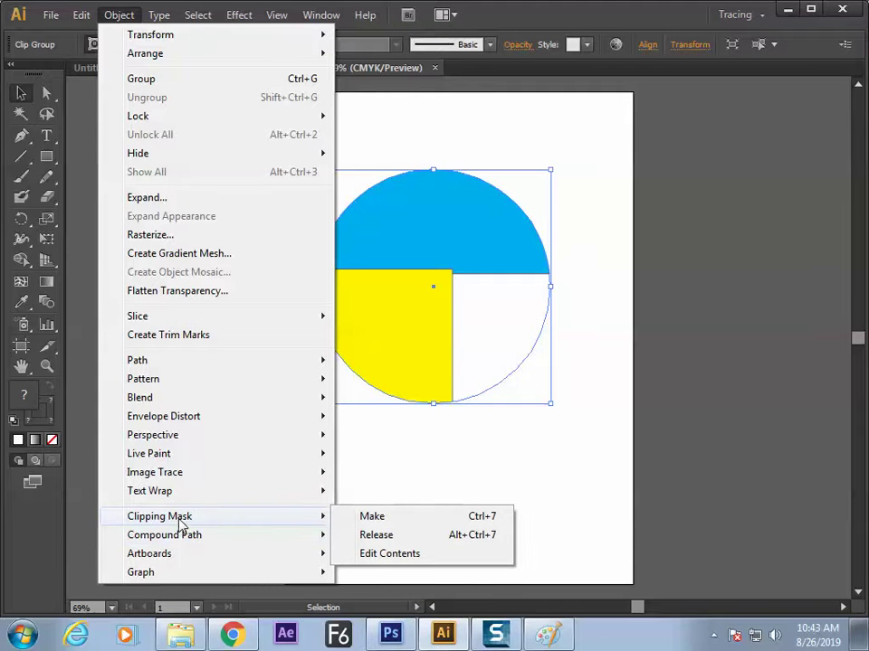
click(321, 14)
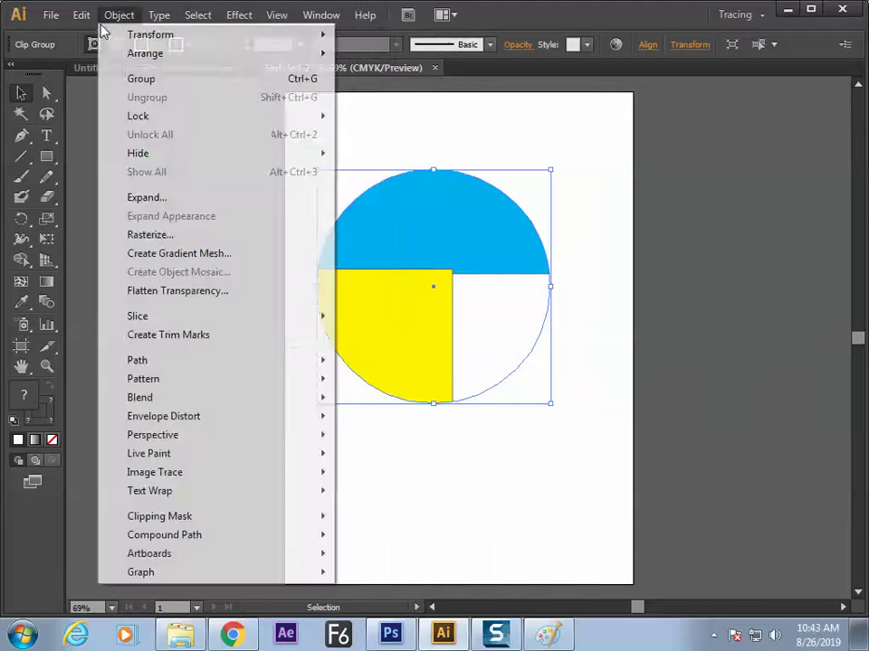
mouse_move(159, 14)
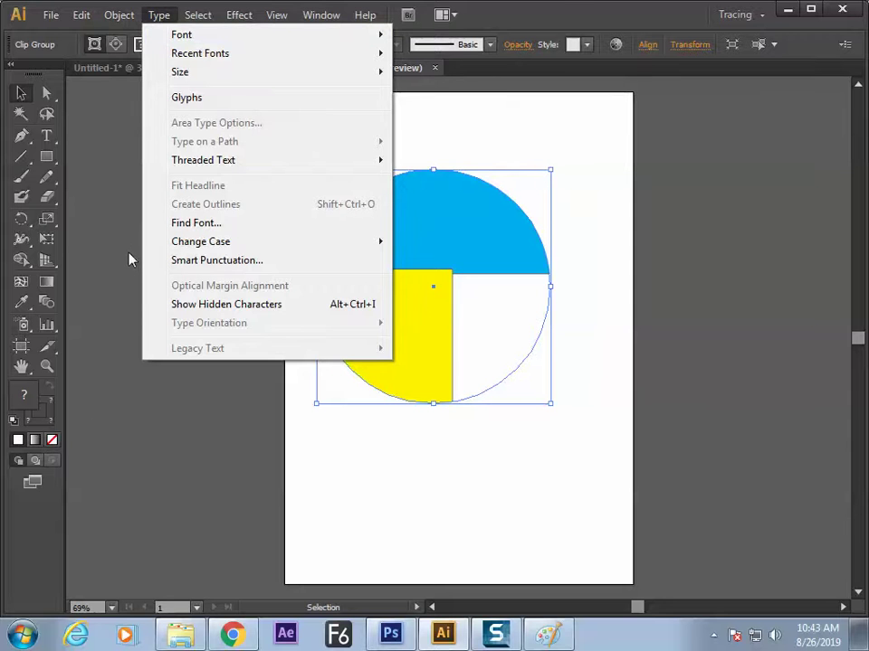
click(109, 307)
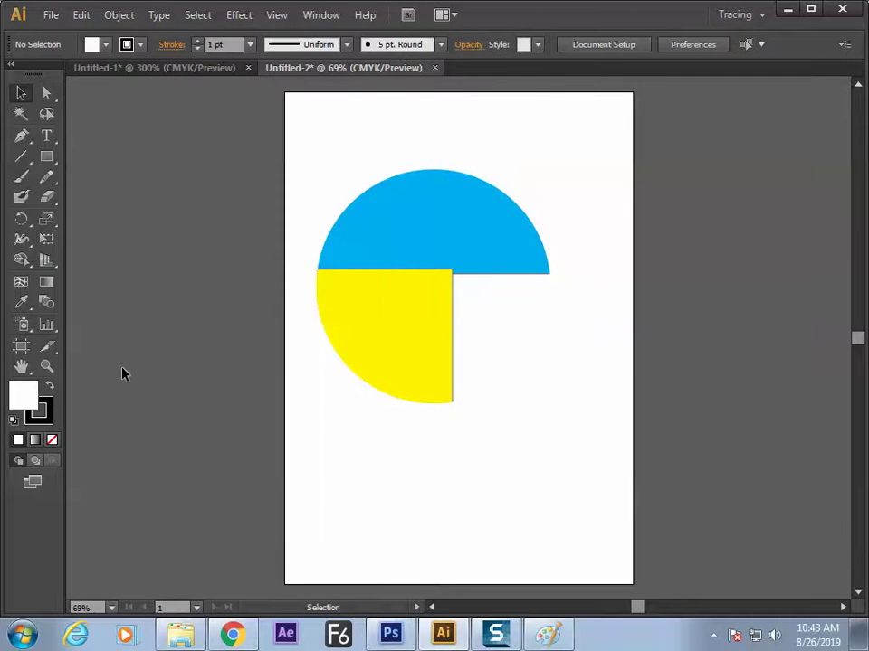
drag(97, 268, 343, 320)
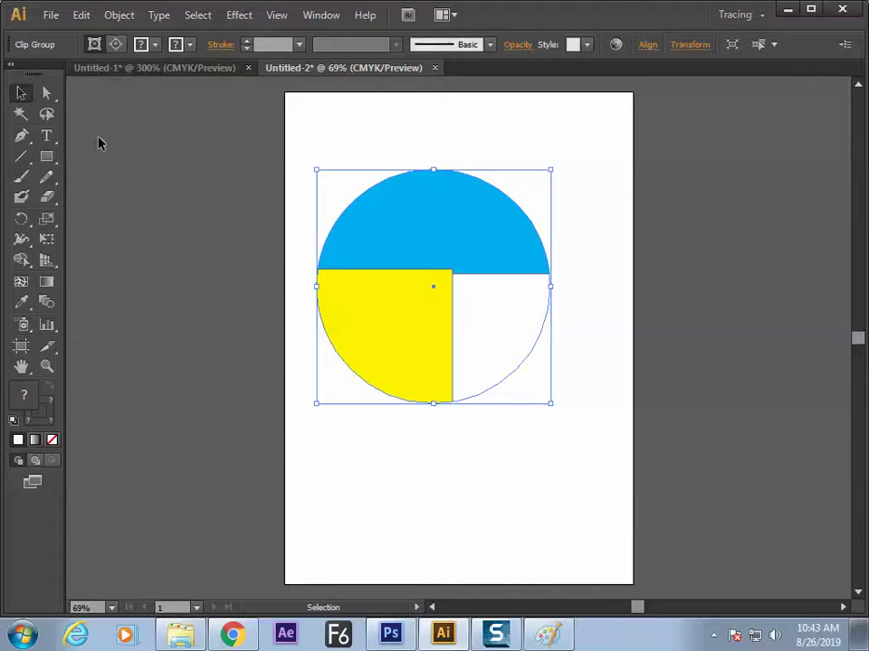
click(155, 212)
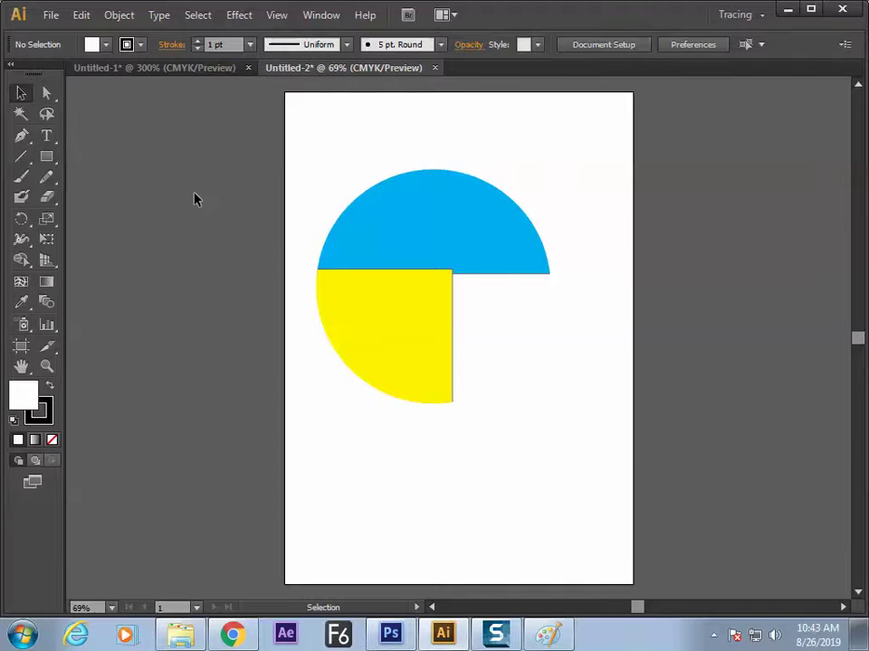
drag(252, 113, 329, 271)
Step: Switch to Paint, underline the Example heading and add short list strokes beneath it
click(548, 634)
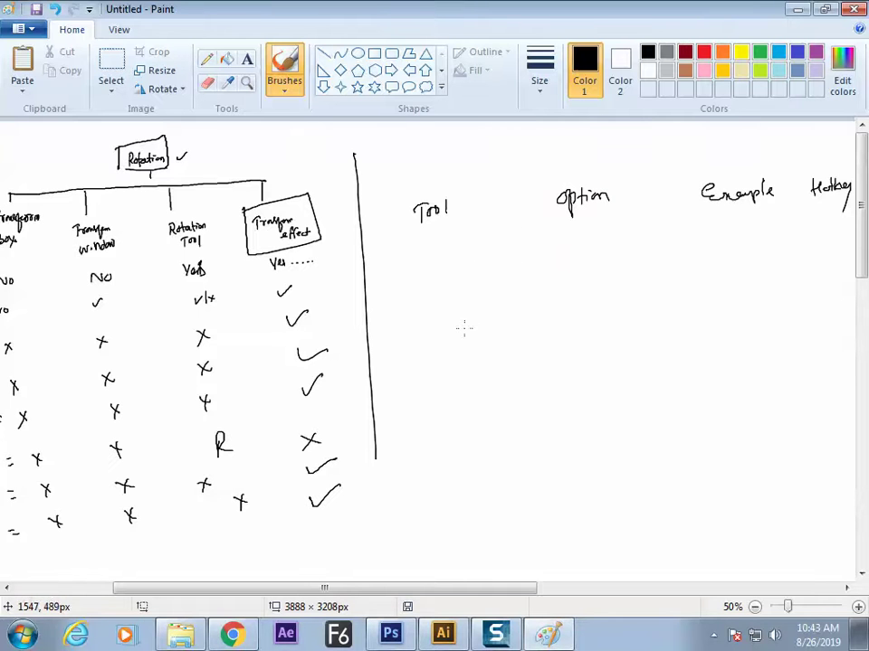
mouse_move(707, 222)
mouse_down()
mouse_move(765, 211)
mouse_move(741, 255)
mouse_move(756, 242)
mouse_up()
drag(746, 260, 764, 279)
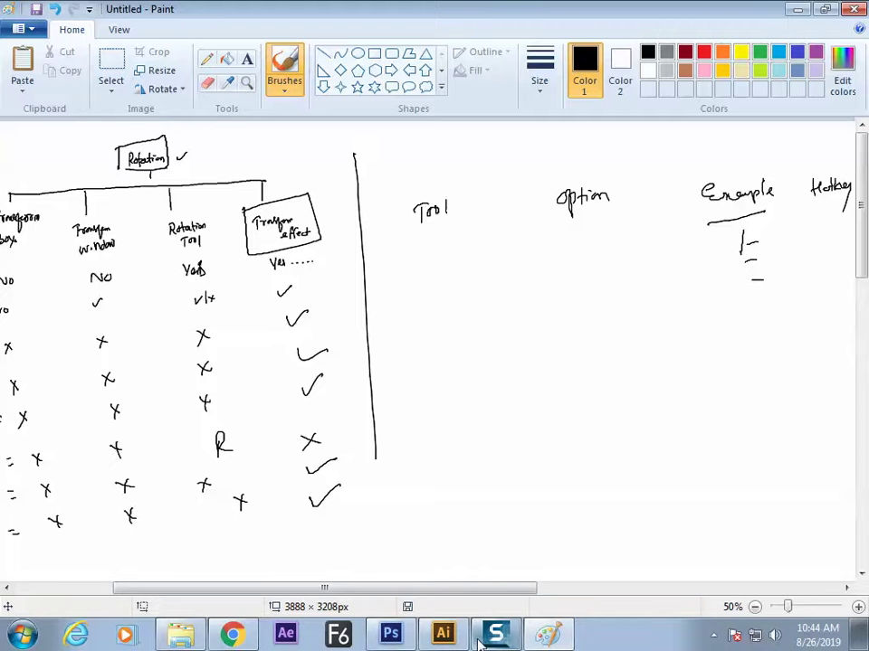
Step: Switch back to Illustrator, look at the Rotate tool and its alternatives, and activate the Reflect tool
click(404, 638)
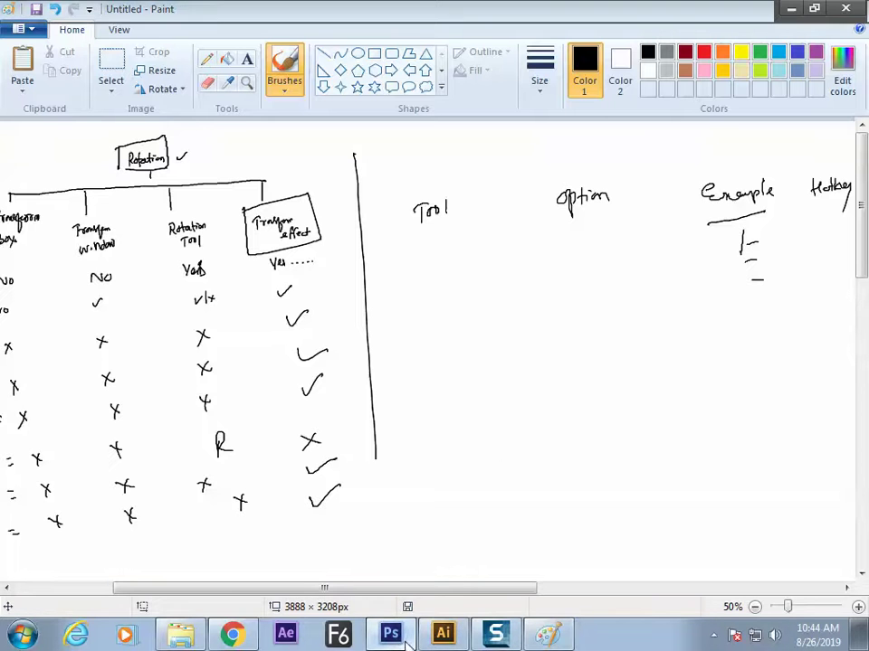
click(443, 638)
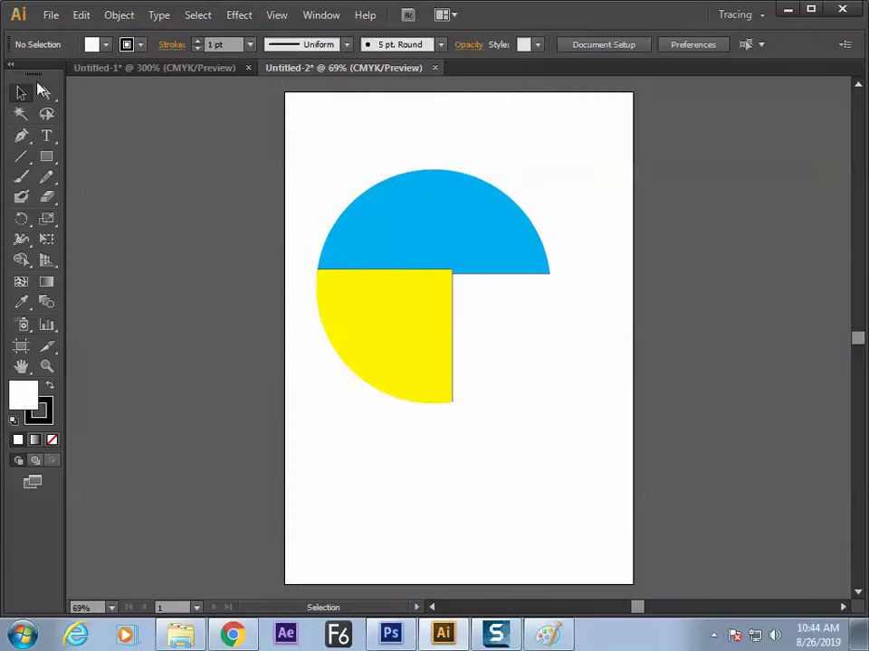
drag(22, 219, 61, 224)
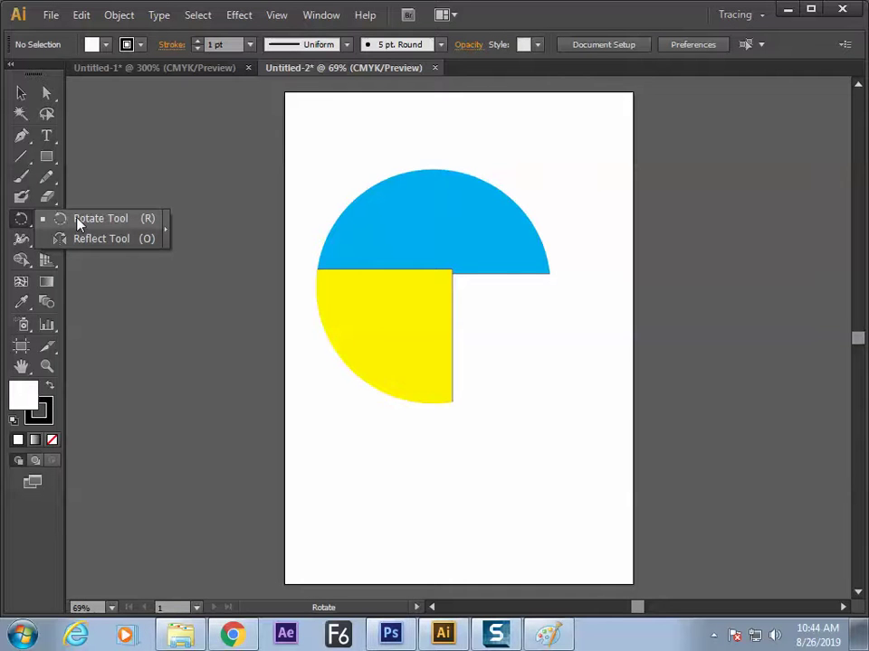
click(77, 220)
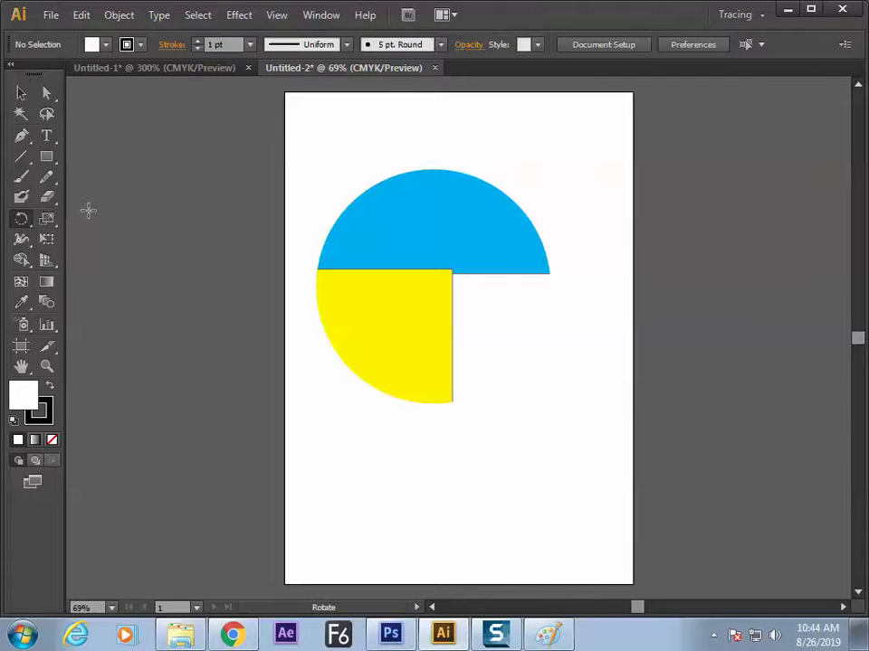
drag(42, 226, 81, 241)
Step: Create another new blank document with the Reflect tool kept active
key(ctrl+n)
key(Return)
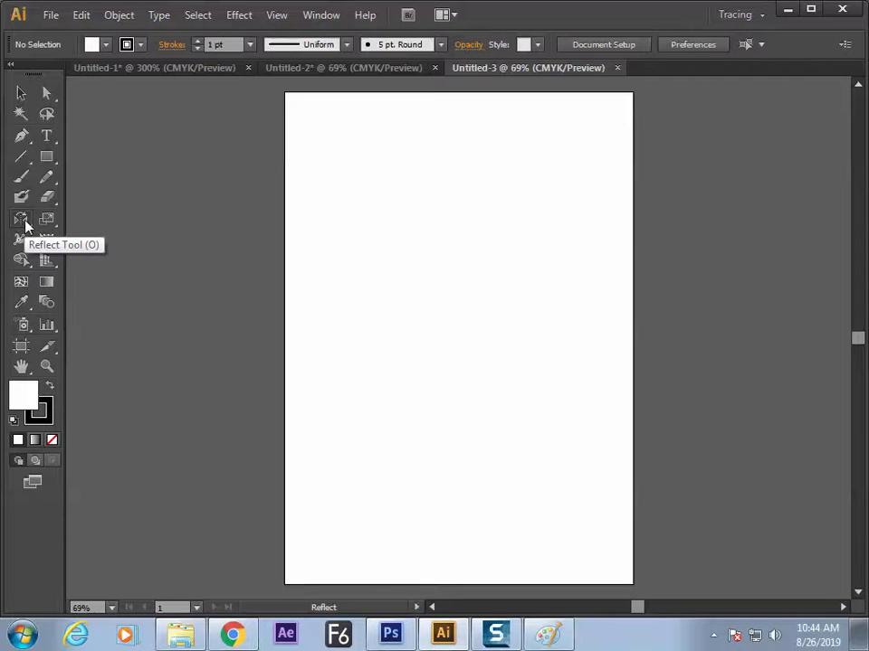
drag(25, 227, 65, 217)
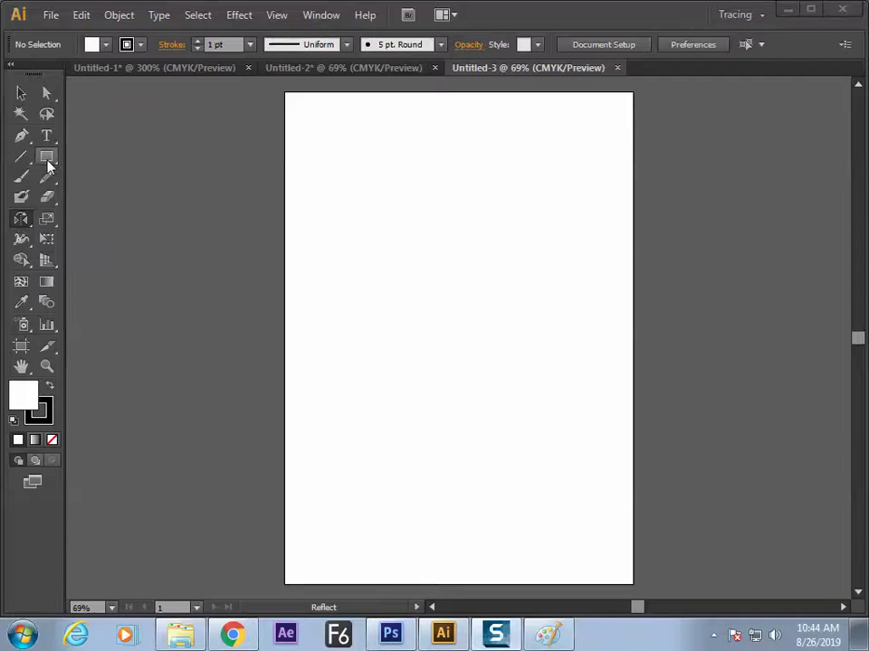
Step: Draw a freehand curly vertical line with the Pencil tool near the artboard's upper left and select it
click(47, 176)
mouse_move(366, 161)
mouse_down()
mouse_move(352, 207)
mouse_move(363, 380)
mouse_up()
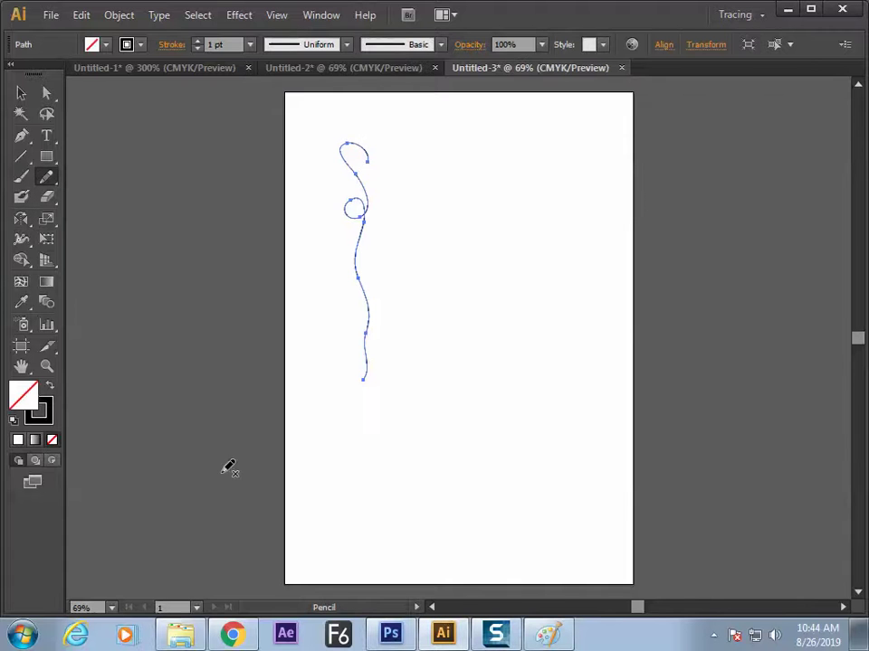
click(21, 92)
click(331, 203)
click(362, 329)
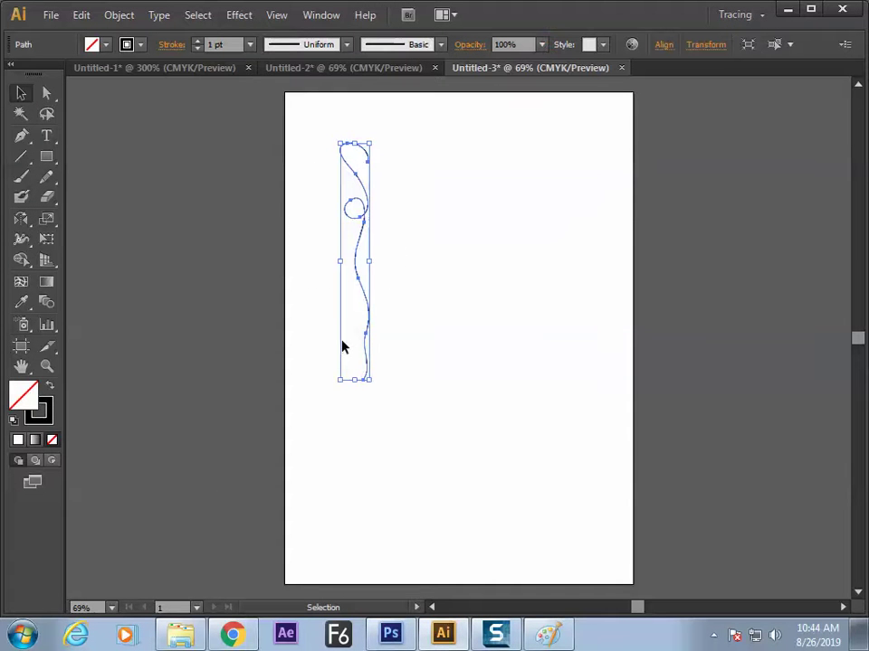
drag(334, 238, 363, 265)
Step: Detach the Rotate and Reflect tools as a floating panel beside the artboard, with Reflect active
click(22, 222)
drag(23, 226, 167, 236)
drag(47, 235, 167, 217)
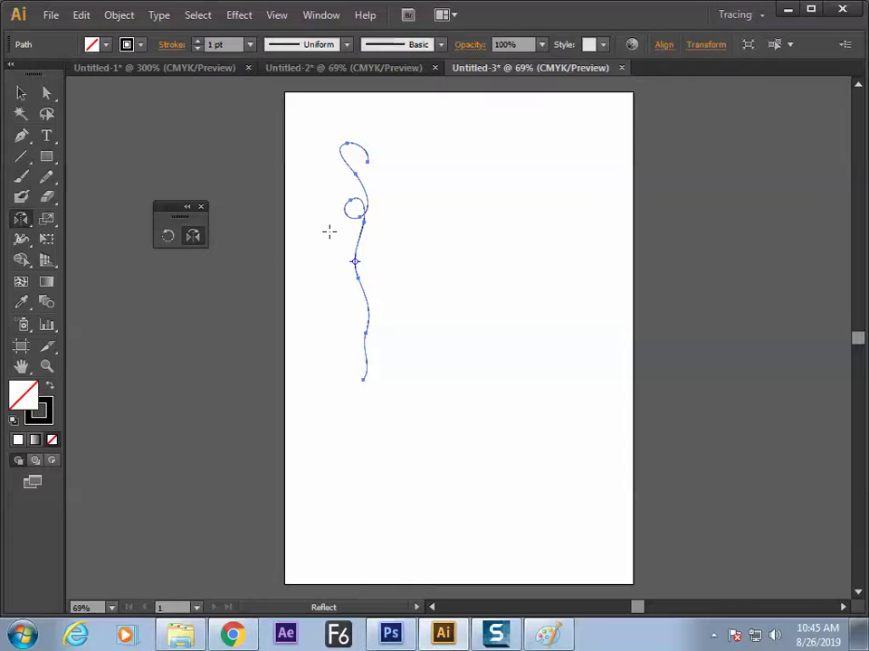
Step: Place the reflection origin just right of the curve's upper end and reflect a copy across a vertical axis
click(374, 161)
drag(358, 181, 435, 185)
key(alt)
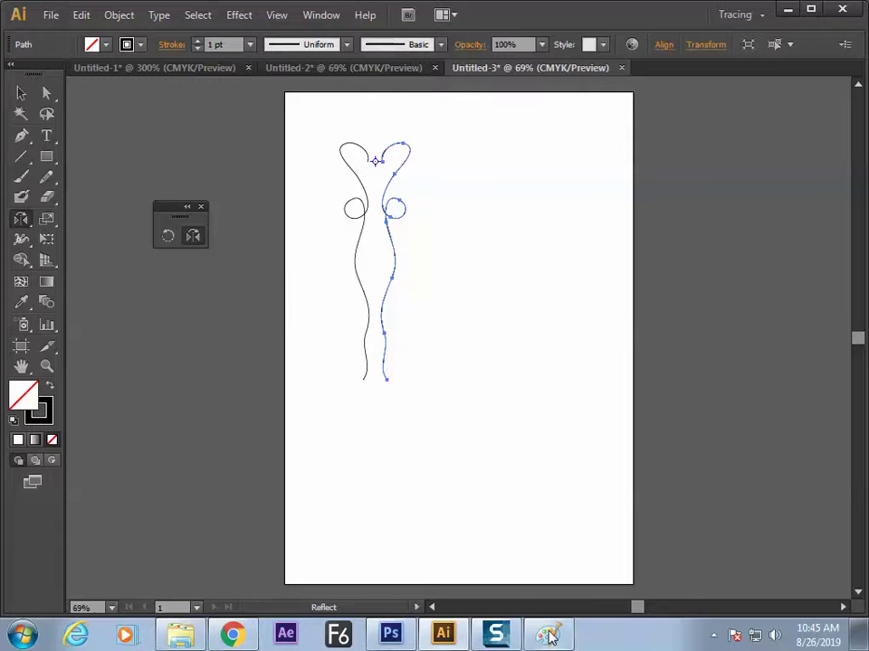
Step: Switch to Paint and write a circled D with the notes "assign – Click" and "move – drag" beside it
key(alt+Tab)
scroll(428, 264, down, 5)
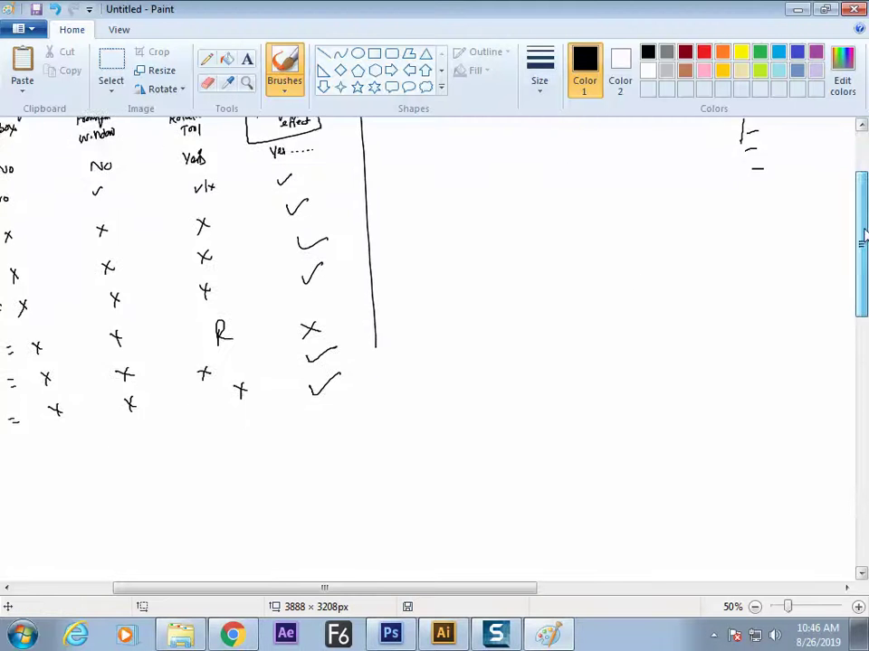
drag(459, 270, 452, 260)
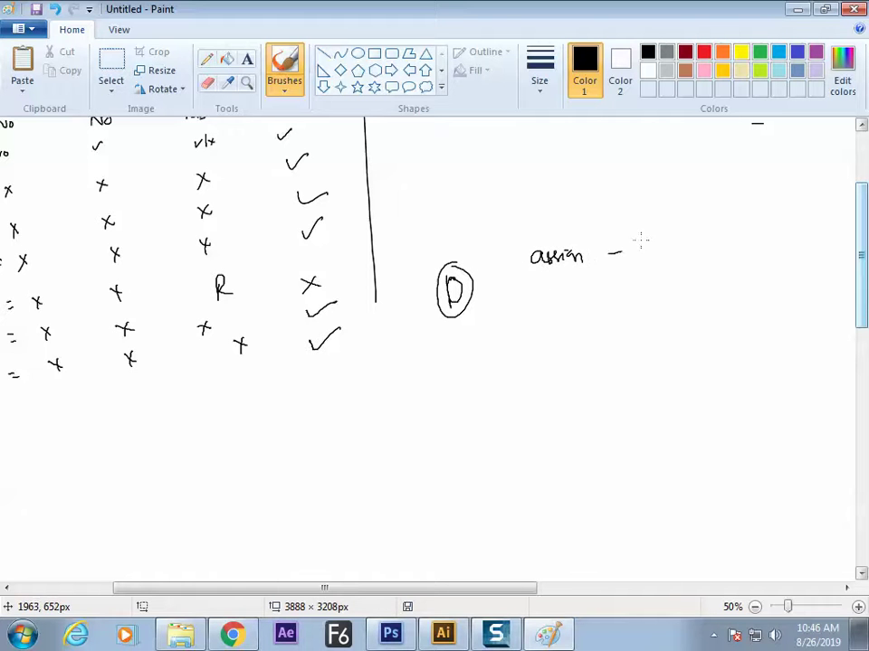
drag(647, 243, 666, 242)
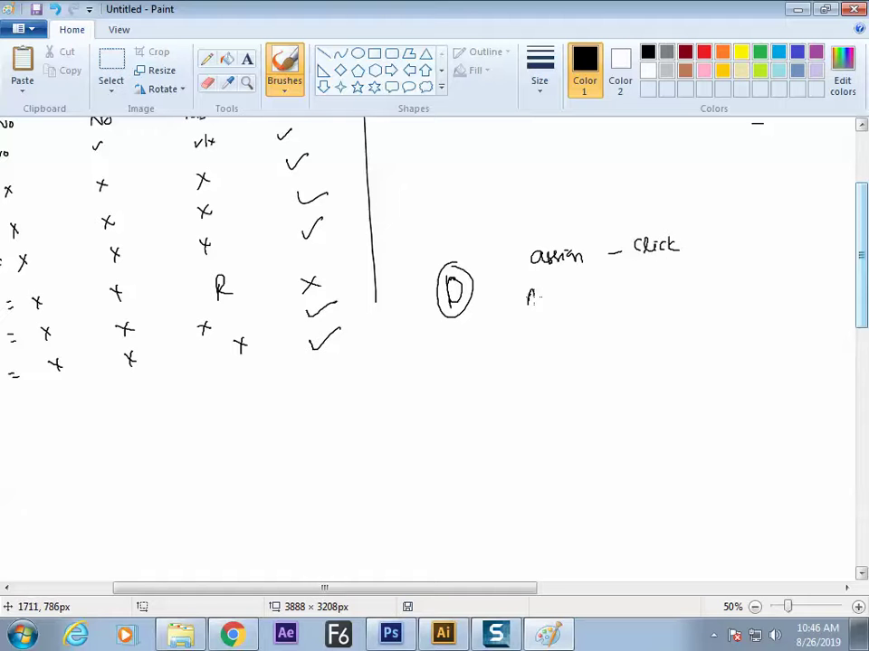
drag(621, 277, 631, 276)
drag(648, 273, 647, 269)
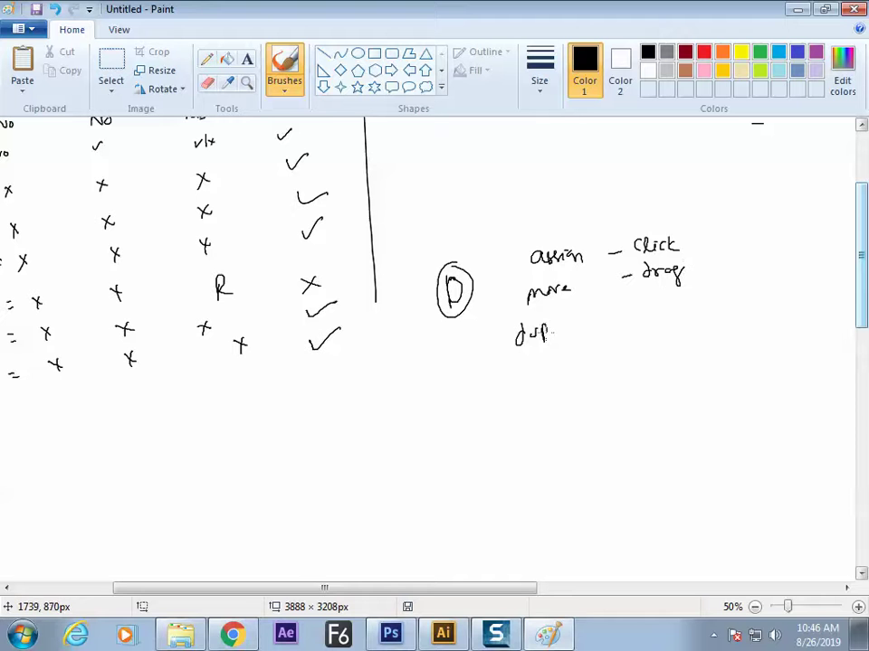
Step: Add the notes "duplicate – Alt" and "Accuracy – Shift", and sketch the cursor symbols beside the actions
drag(617, 312, 668, 311)
mouse_move(674, 295)
mouse_down()
mouse_move(676, 311)
mouse_move(680, 304)
mouse_up()
mouse_move(501, 367)
mouse_down()
mouse_move(493, 383)
mouse_move(520, 384)
mouse_up()
mouse_move(530, 373)
mouse_down()
mouse_move(557, 365)
mouse_move(591, 373)
mouse_move(684, 344)
mouse_move(698, 365)
mouse_move(707, 344)
mouse_up()
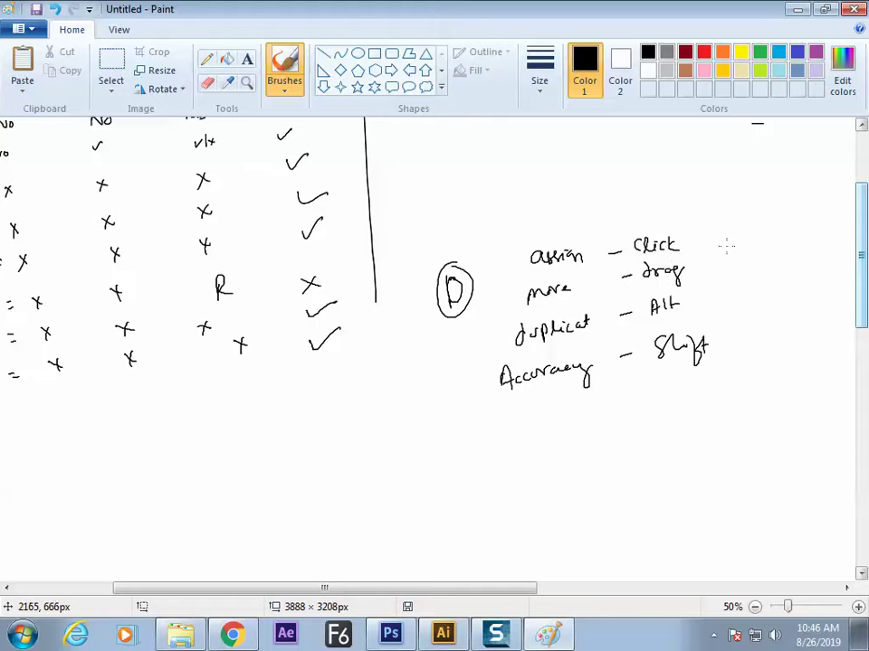
mouse_move(724, 242)
mouse_down()
mouse_move(736, 241)
mouse_move(730, 298)
mouse_move(737, 287)
mouse_move(749, 299)
mouse_move(738, 297)
mouse_up()
Step: Write an underlined Reflection title with an arrow to the circled D, and head the columns event, Action and Cursor
mouse_move(478, 201)
mouse_down()
mouse_move(504, 208)
mouse_move(505, 217)
mouse_move(508, 203)
mouse_move(555, 210)
mouse_up()
drag(466, 244, 557, 216)
mouse_move(490, 261)
mouse_down()
mouse_move(495, 268)
mouse_move(504, 249)
mouse_up()
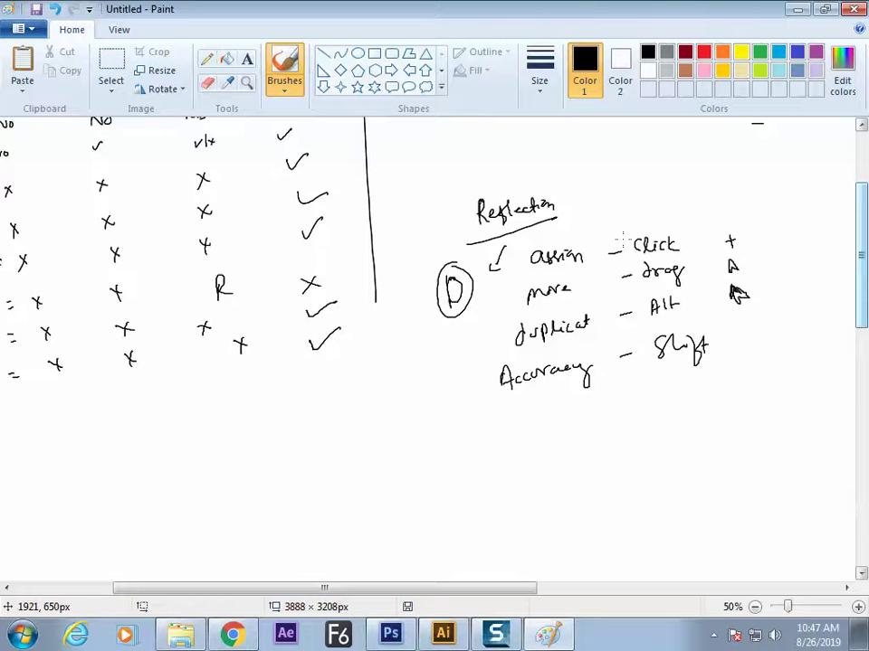
drag(548, 234, 580, 228)
mouse_move(639, 217)
mouse_down()
mouse_move(684, 203)
mouse_move(665, 209)
mouse_move(681, 201)
mouse_move(671, 201)
mouse_up()
mouse_move(729, 194)
mouse_down()
mouse_move(762, 197)
mouse_move(763, 207)
mouse_up()
drag(653, 221, 689, 216)
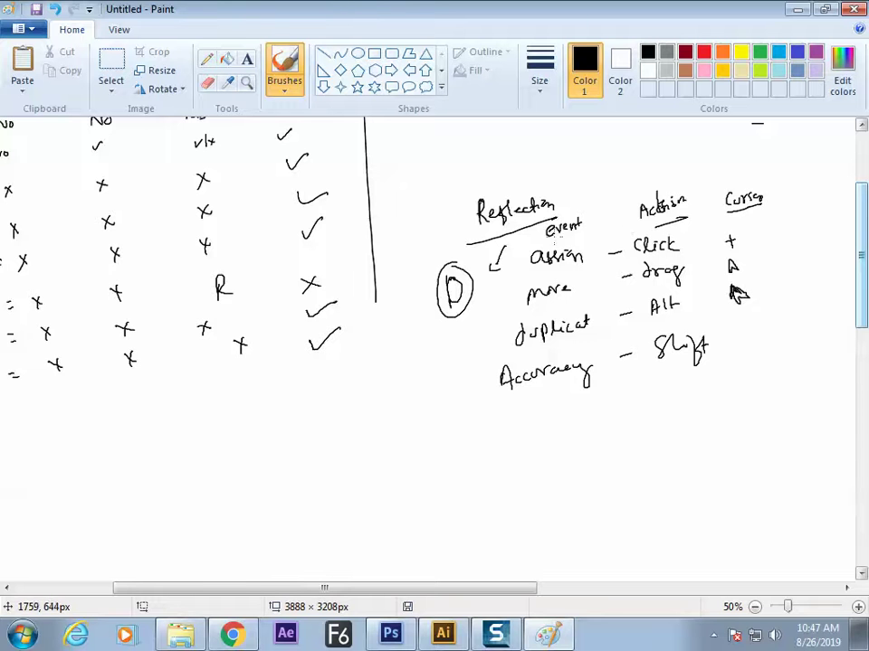
Step: Label the title "Tool" and the circled D "Key", and rule table lines beneath the headings and before the Cursor column
drag(406, 208, 422, 206)
drag(413, 208, 414, 223)
drag(427, 212, 437, 212)
mouse_move(446, 204)
mouse_down()
mouse_move(444, 221)
mouse_move(466, 212)
mouse_up()
drag(409, 284, 417, 282)
mouse_move(419, 276)
mouse_down()
mouse_move(422, 293)
mouse_move(429, 276)
mouse_up()
drag(428, 284, 429, 285)
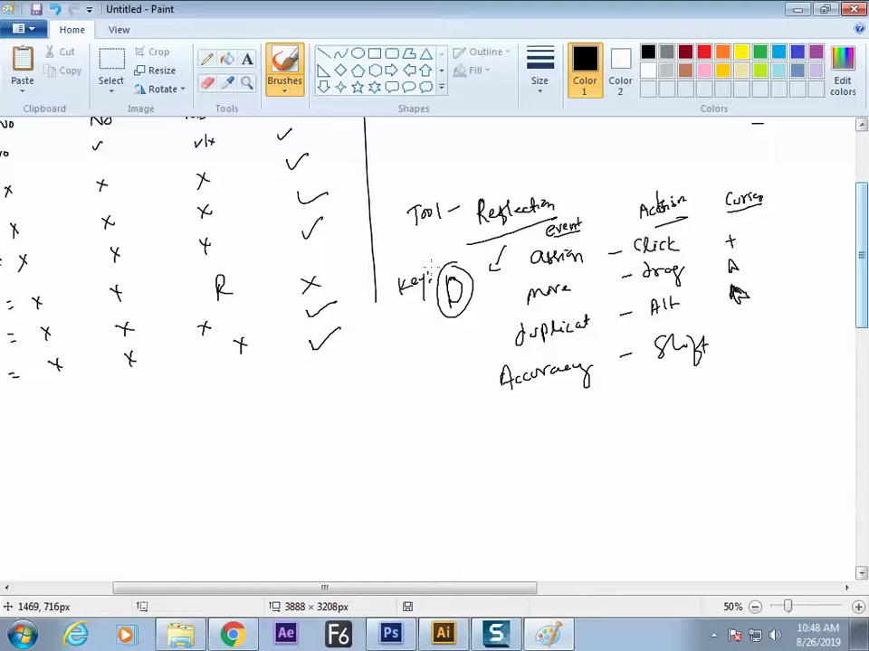
drag(700, 181, 718, 359)
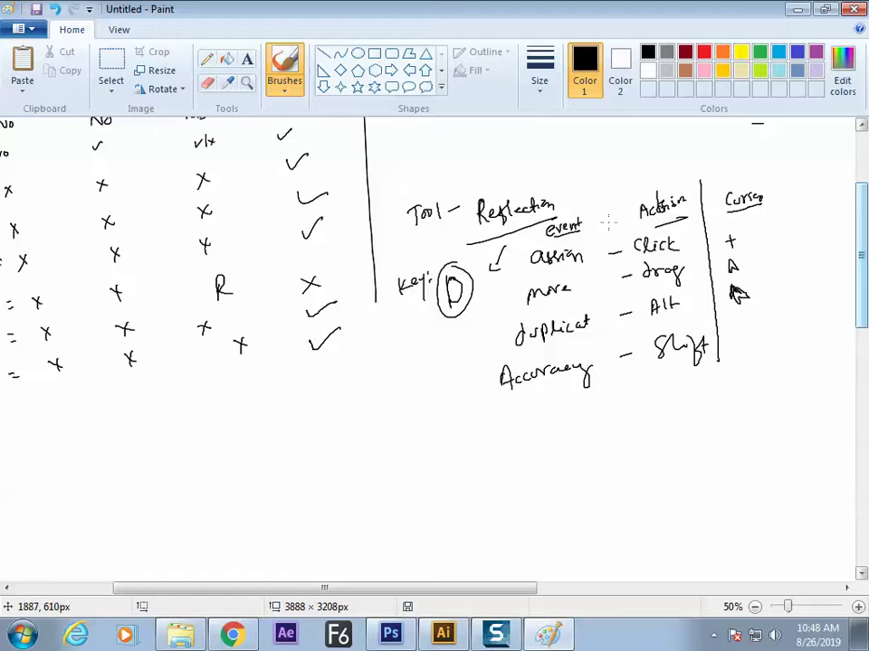
mouse_move(513, 249)
mouse_down()
mouse_move(687, 216)
mouse_move(783, 211)
mouse_up()
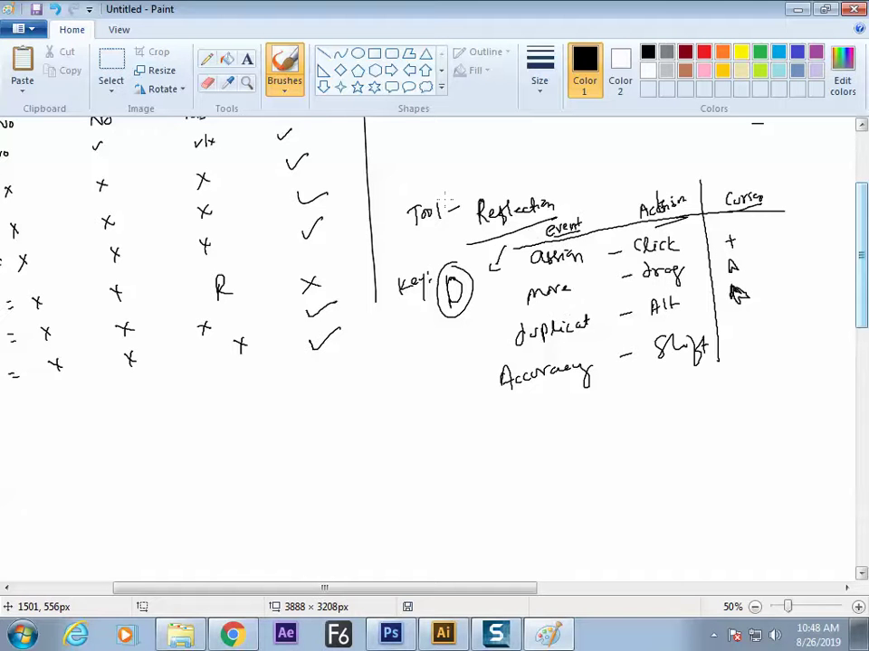
Step: Switch back to Illustrator and delete all the artwork on the artboard
key(alt+Tab)
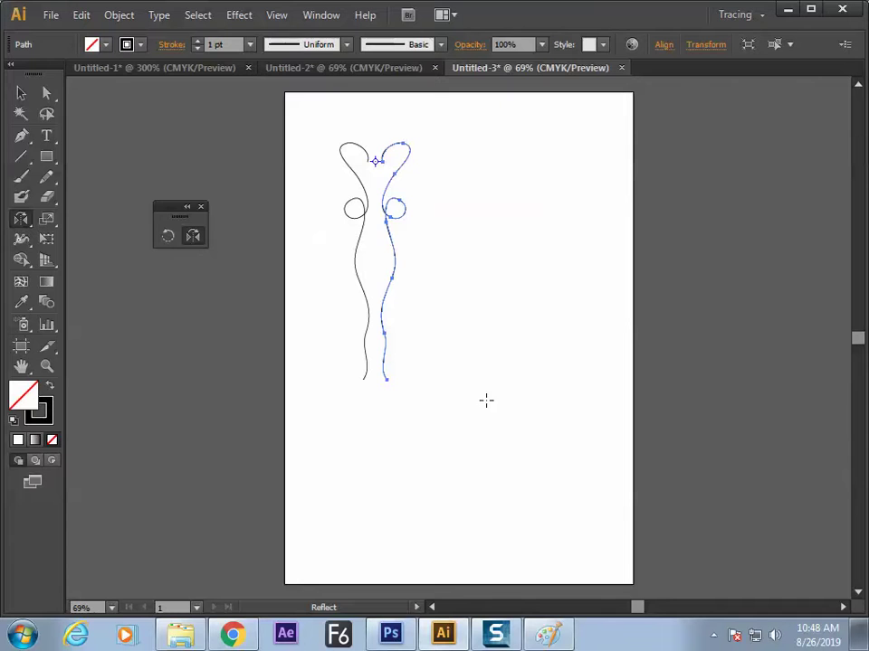
key(ctrl+a)
key(Delete)
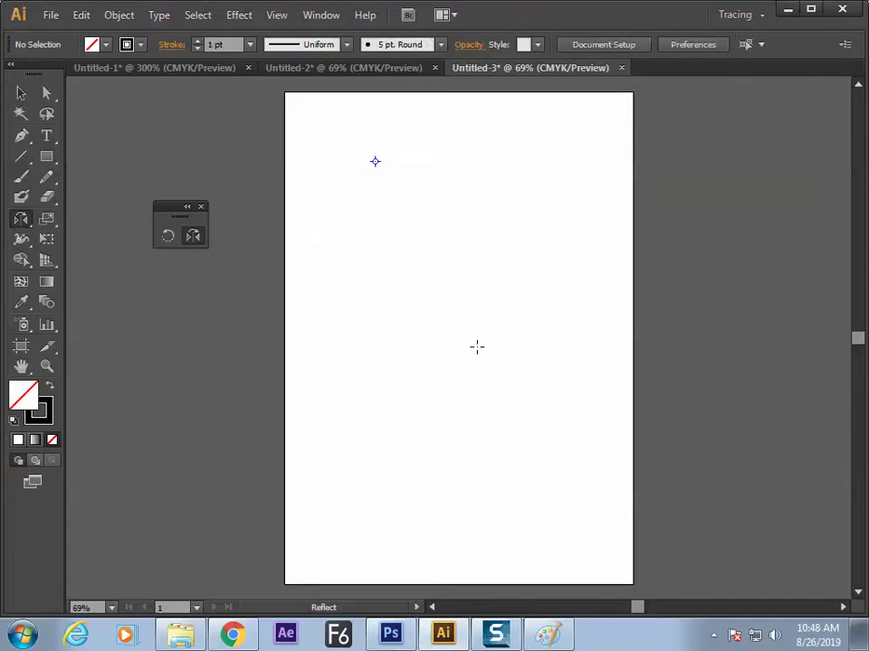
click(21, 92)
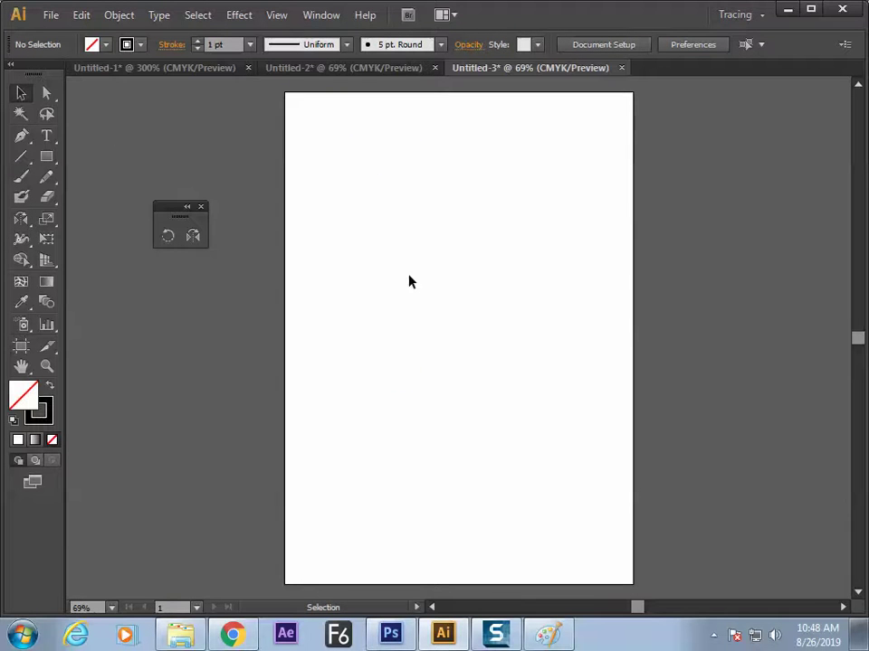
Step: Draw a freehand looping curve with the Pencil tool in the upper middle of the artboard
key(l)
key(n)
mouse_move(411, 172)
mouse_down()
mouse_move(425, 284)
mouse_move(390, 343)
mouse_up()
key(v)
Step: Reflect a copy of the looping curve across a vertical axis just to its right
key(o)
click(423, 209)
drag(412, 242, 443, 256)
key(v)
click(545, 209)
Step: Select both curves and reflect a copy of the pair downward across a horizontal axis at their lower ends
drag(544, 209, 358, 285)
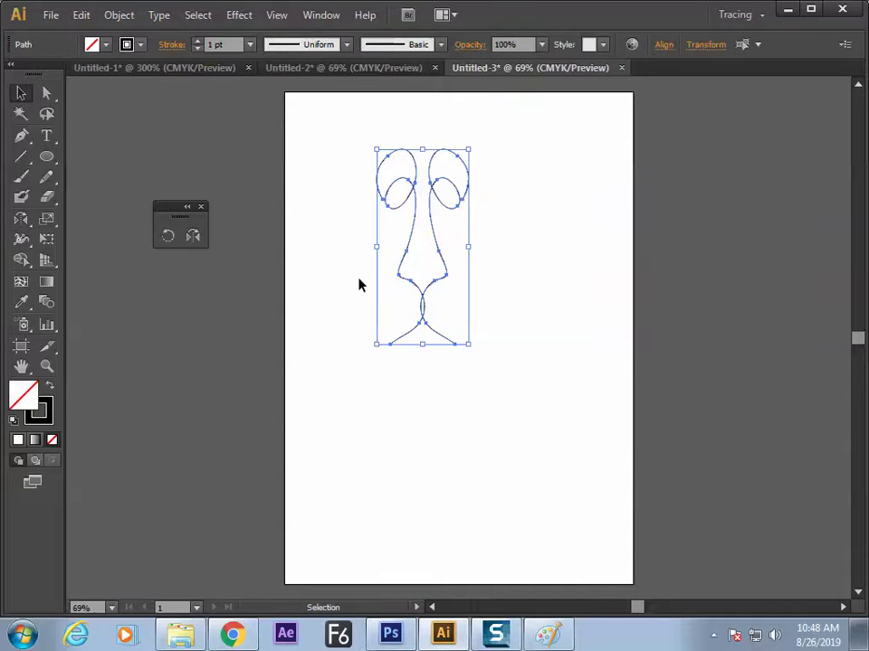
key(o)
click(423, 342)
drag(422, 342, 431, 360)
key(v)
click(545, 281)
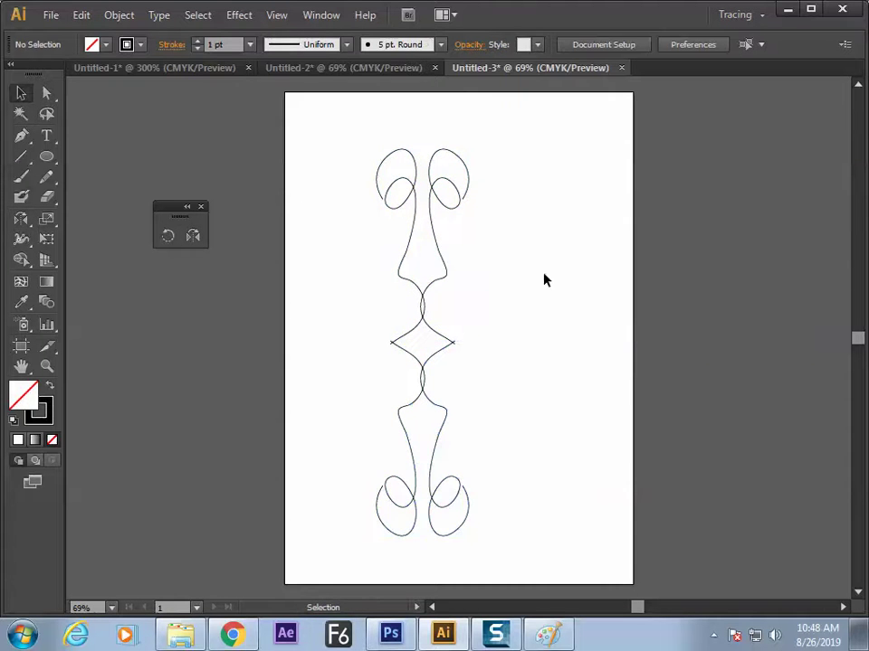
Step: Rotate copies of the whole motif about its centre in 45° steps to form a radial rosette
key(ctrl+a)
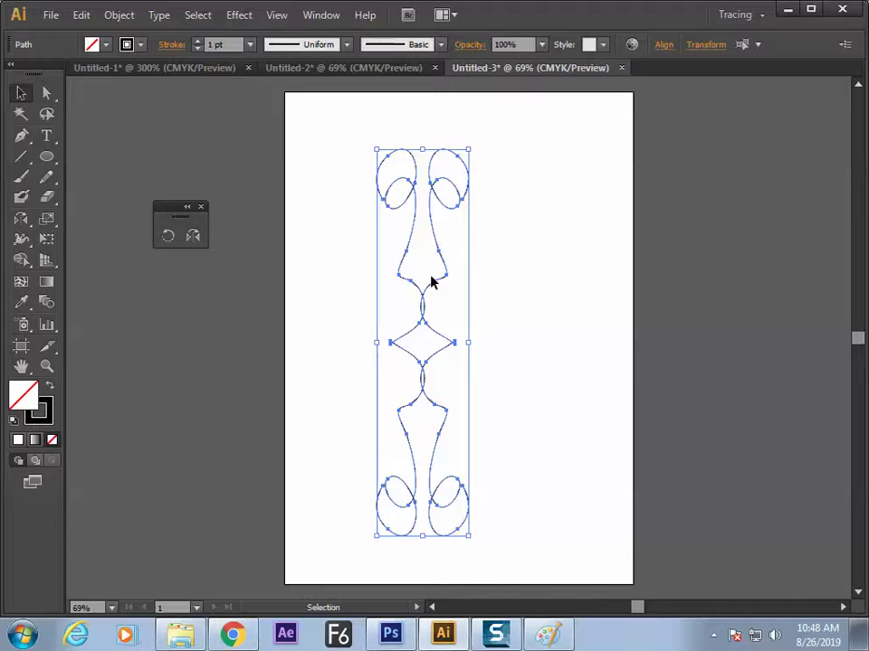
key(r)
drag(442, 236, 504, 427)
key(v)
key(r)
key(v)
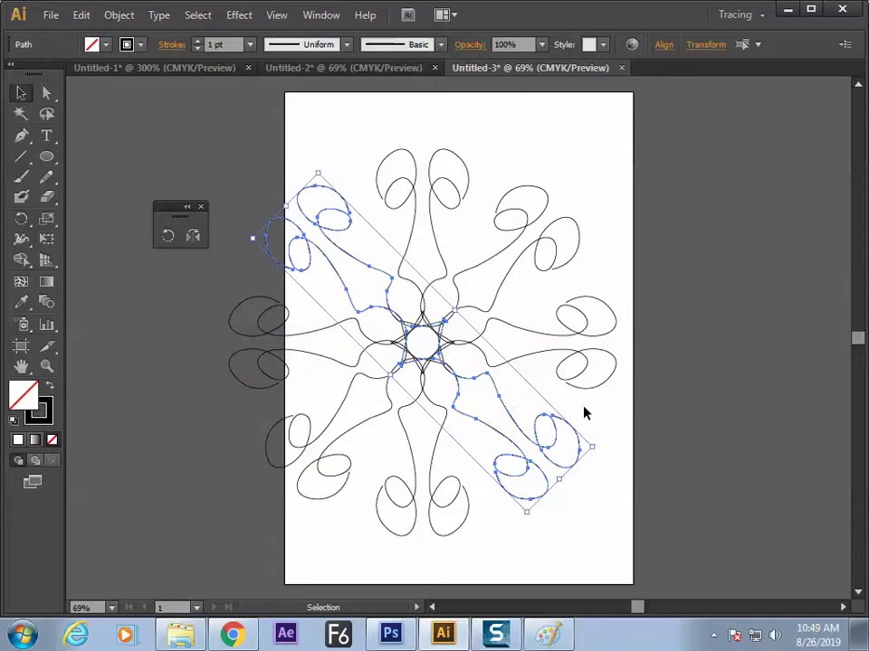
click(673, 413)
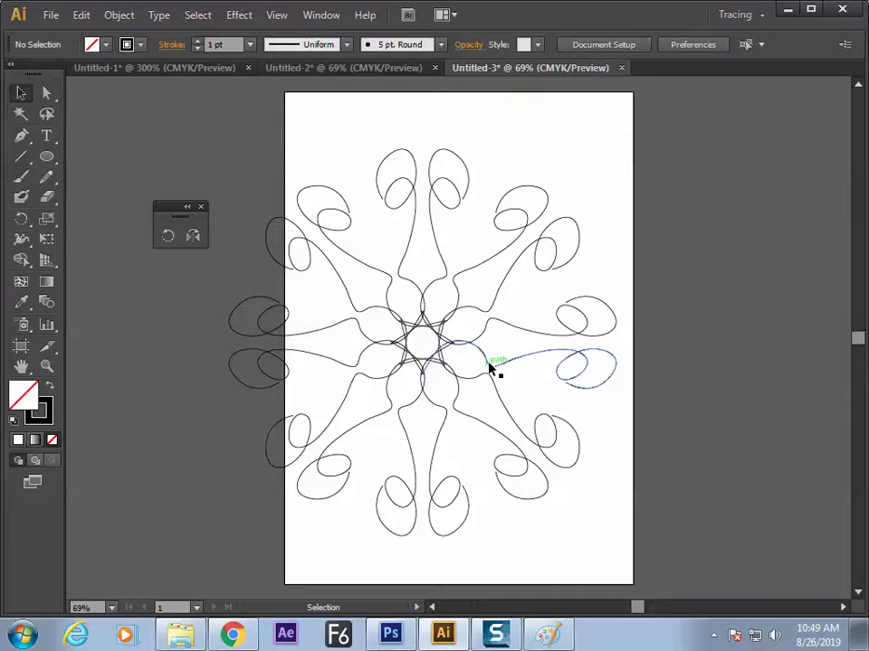
Step: Scale the entire rosette down proportionally and move it up within the artboard
key(ctrl+a)
drag(615, 151, 537, 229)
drag(437, 345, 439, 288)
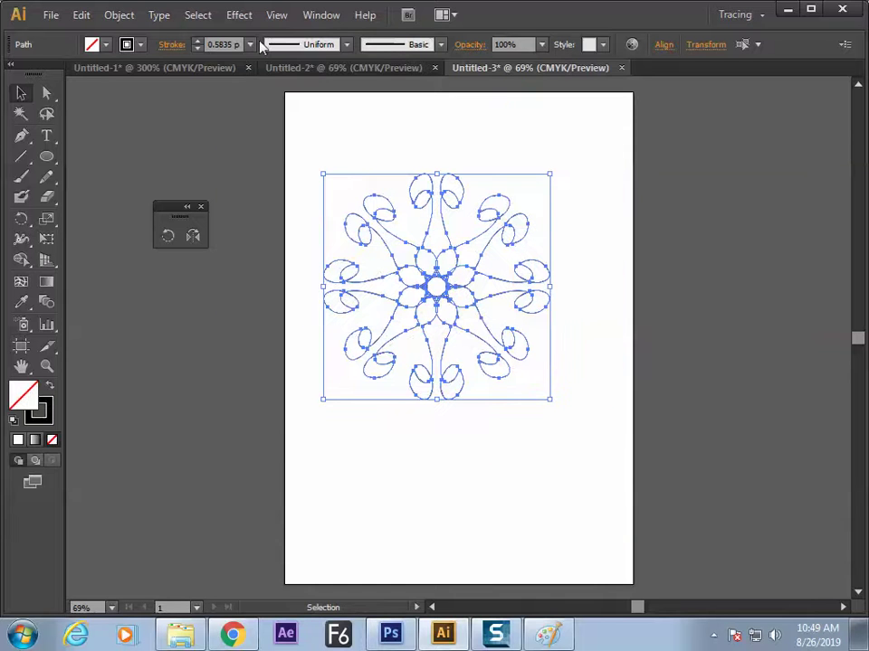
Step: Set the rosette's stroke weight to 2 pt and apply the lens-shaped width profile that tapers at both ends
click(250, 44)
click(268, 136)
click(344, 46)
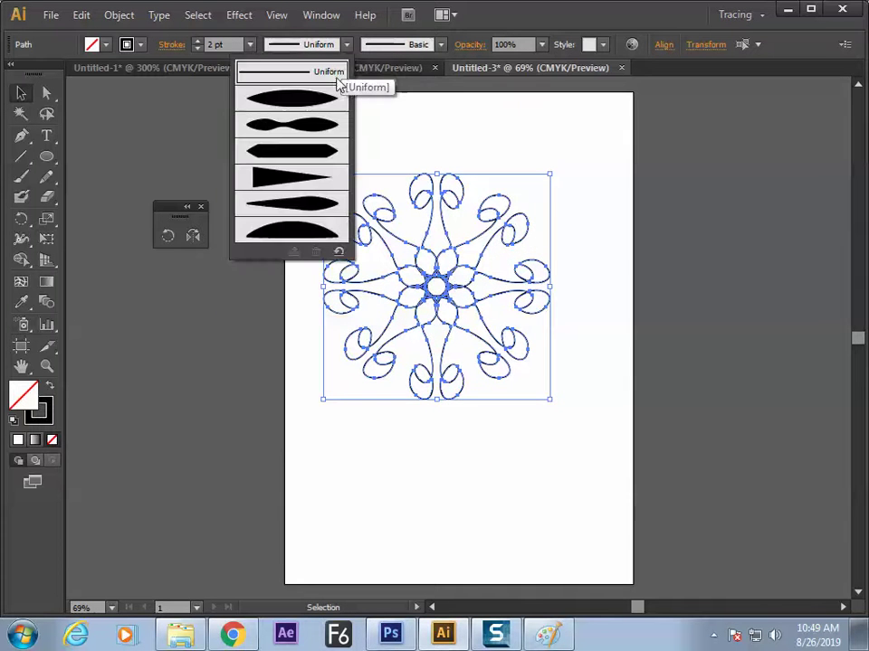
click(291, 98)
click(497, 178)
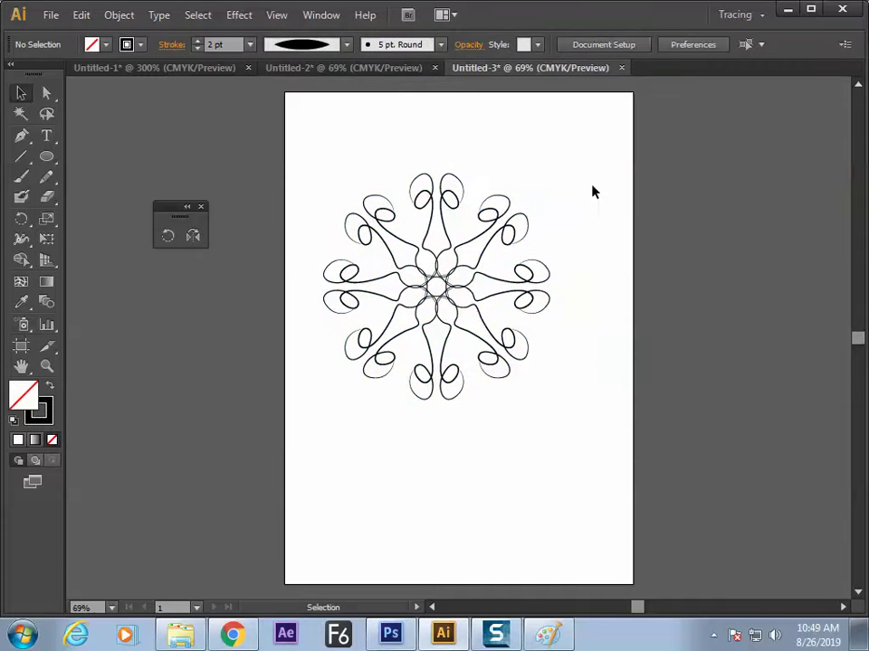
Step: Scale the rosette down further around its centre and deselect it
key(ctrl+a)
drag(548, 176, 528, 206)
click(565, 234)
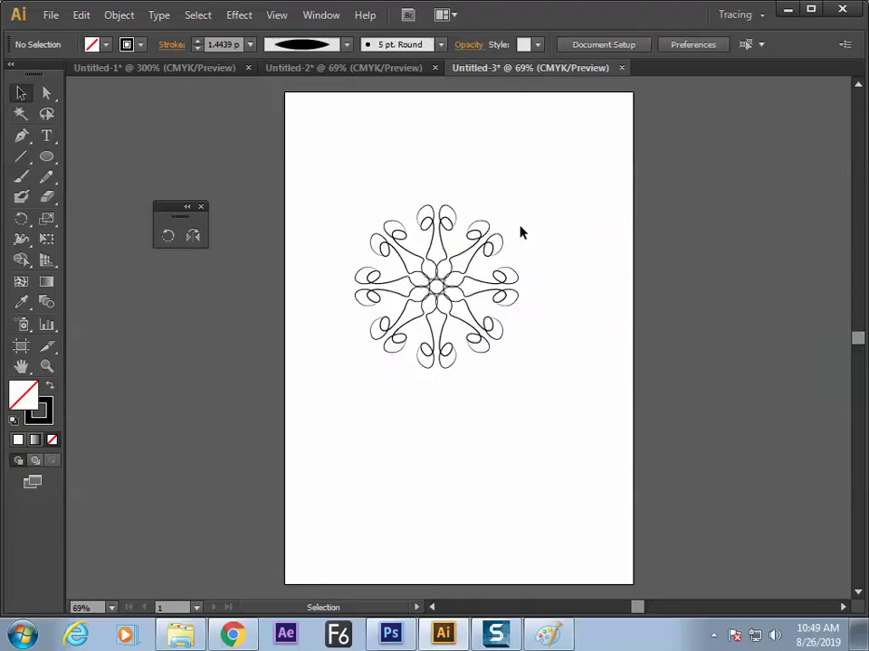
Step: Copy one curl of the rosette to the artboard's upper left corner, and shift the full rosette slightly right and up
alt+drag(430, 221, 320, 149)
click(523, 236)
drag(564, 417, 394, 281)
drag(442, 233, 489, 213)
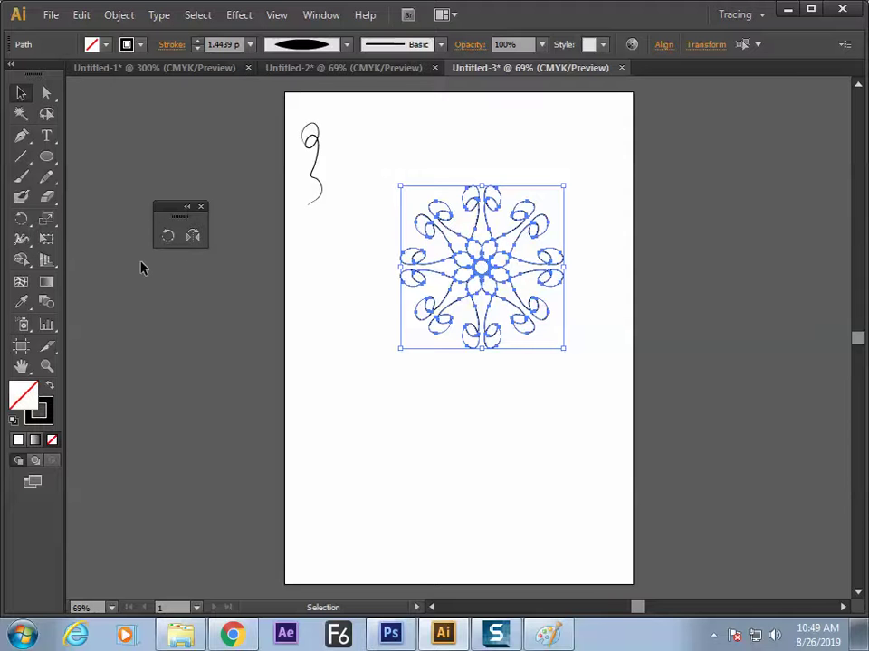
Step: Select the rosette and try rotating it about its centre by an angle calculated by dividing 45°
drag(611, 411, 433, 216)
key(r)
key(Return)
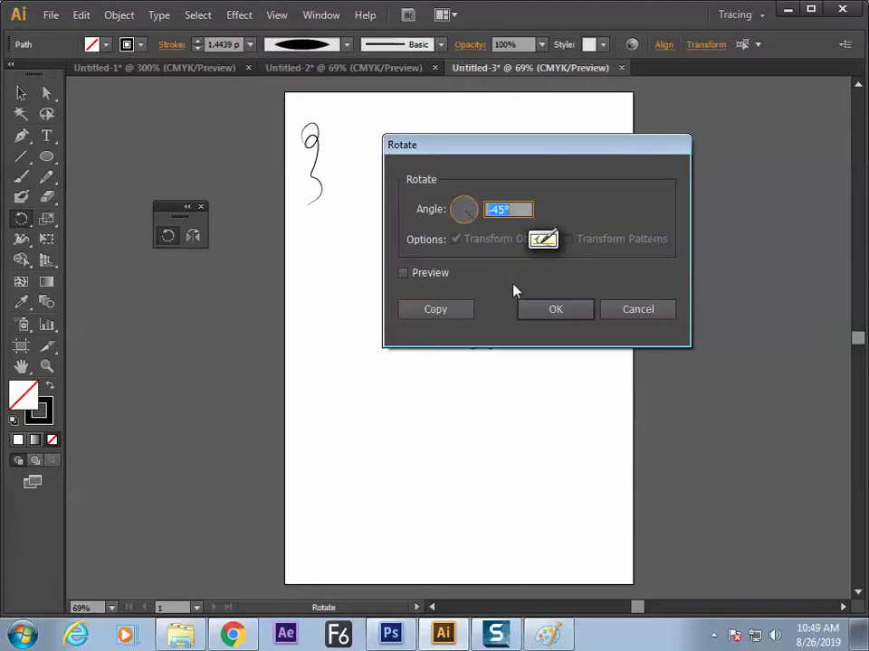
drag(550, 147, 729, 135)
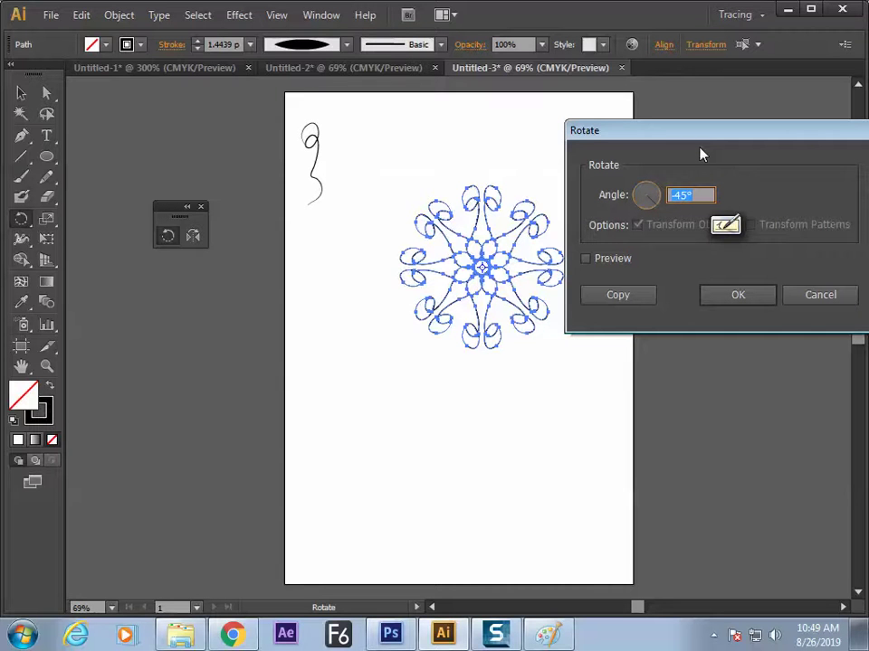
text(45)
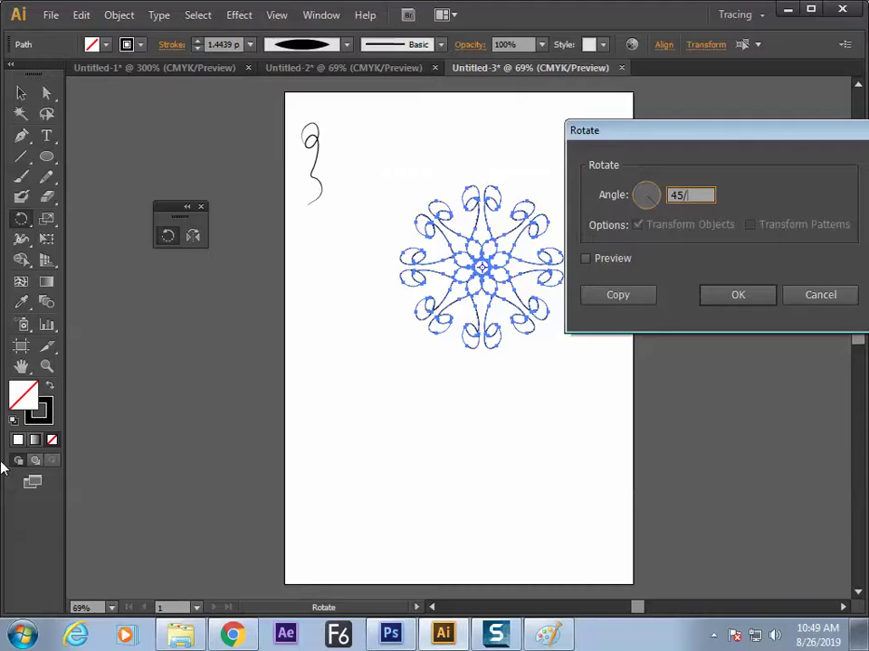
key(Return)
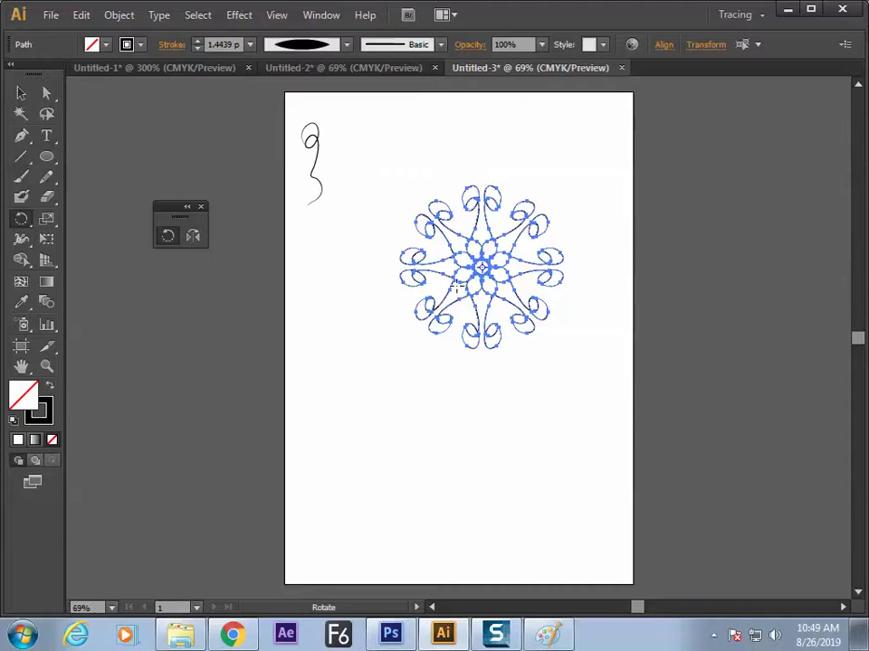
Step: Rotate a copy of the rosette about its centre by 45/2 (22.5°) and deselect the result
alt+click(483, 268)
text(45/2)
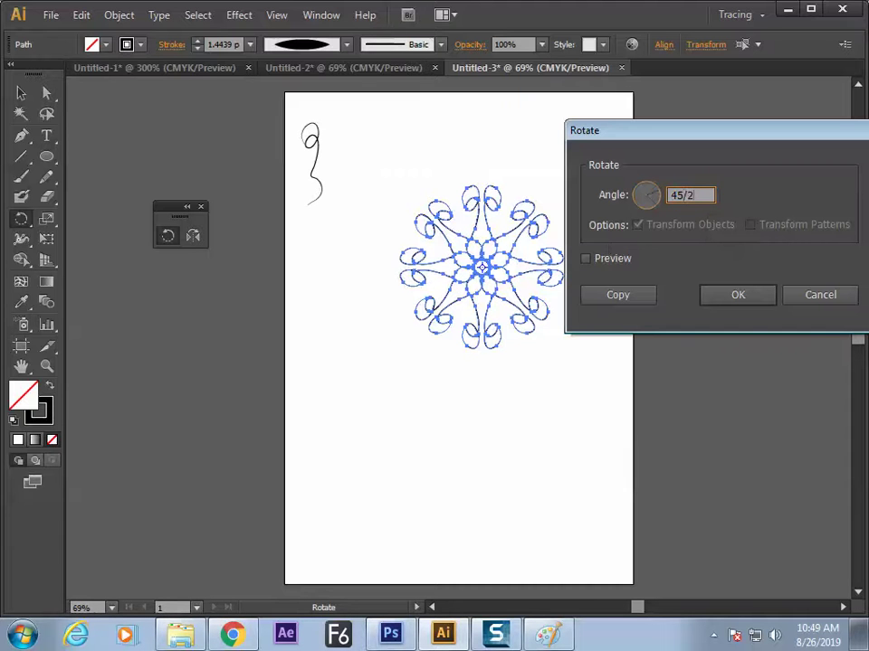
key(Tab)
click(585, 259)
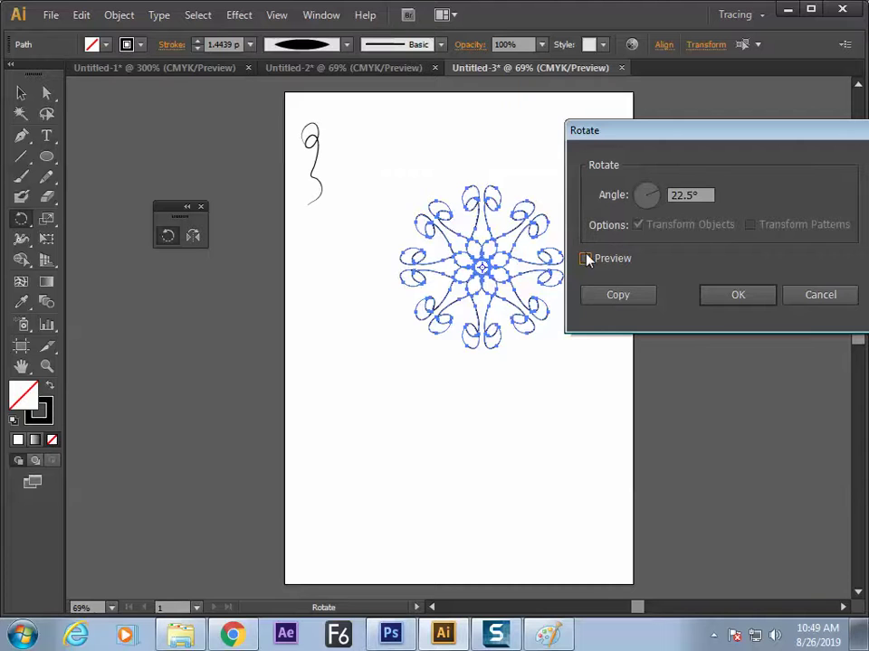
click(634, 297)
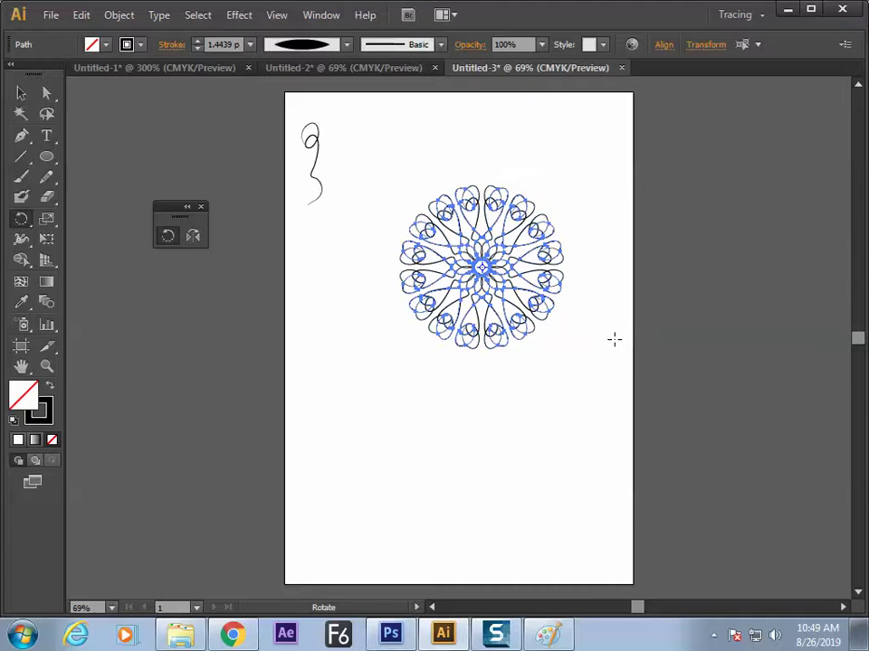
key(v)
click(463, 485)
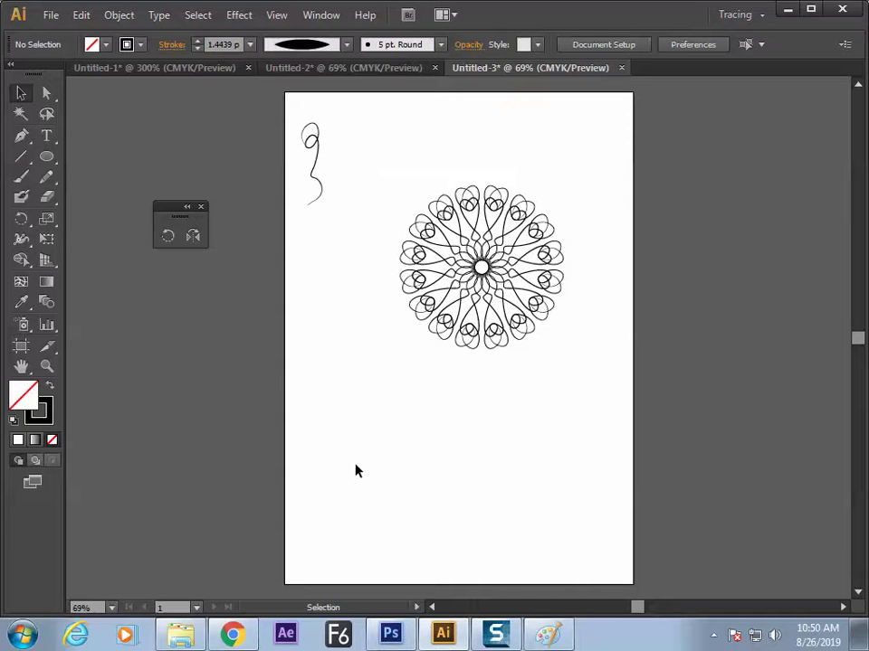
key(ctrl+a)
click(388, 155)
drag(388, 155, 533, 402)
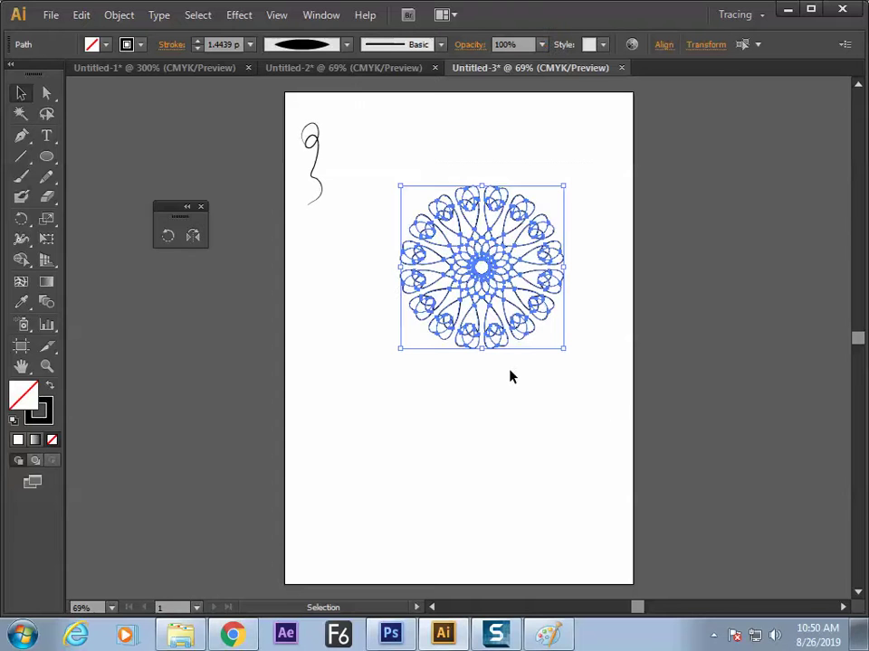
key(r)
key(Return)
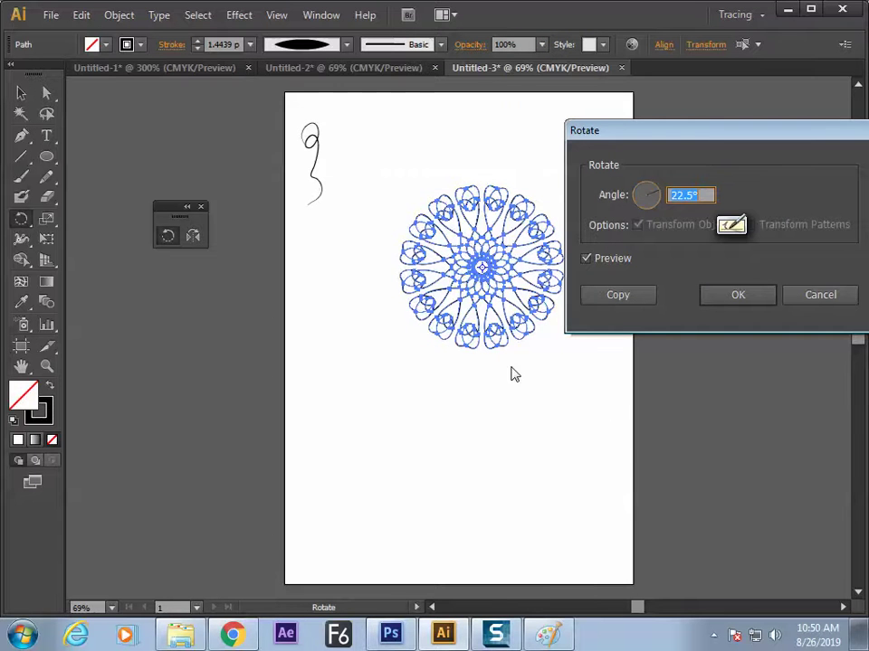
click(691, 193)
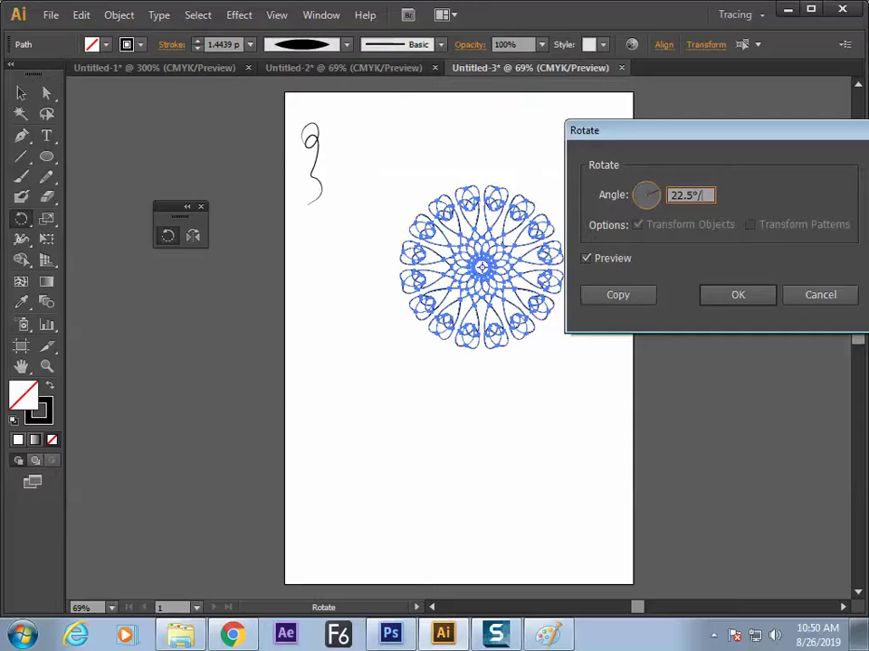
key(Return)
Step: Rotate a copy of the rosette about its centre by 22.5/2 degrees and deselect the result
drag(380, 236, 441, 287)
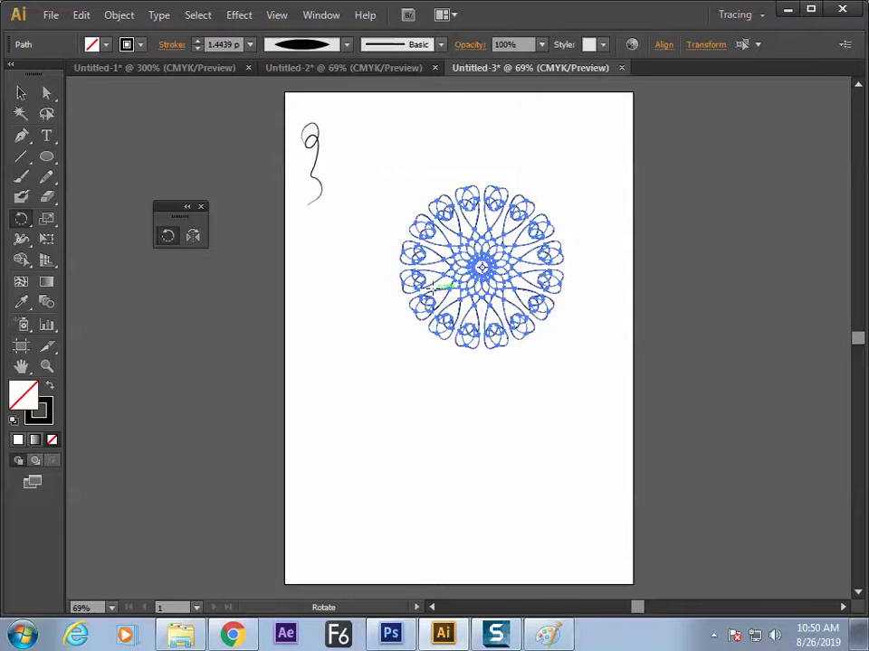
key(Return)
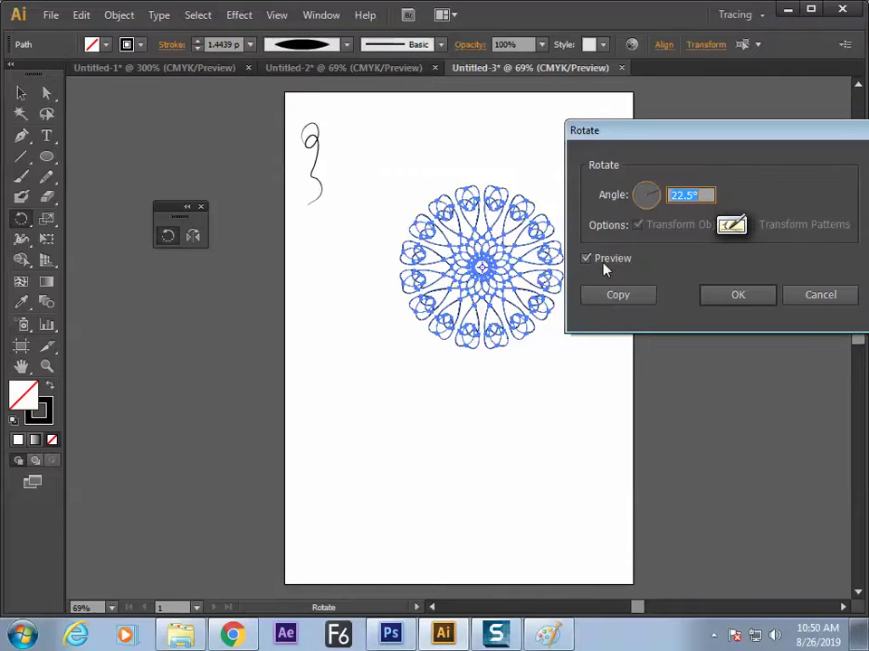
click(707, 199)
text(/2)
click(629, 303)
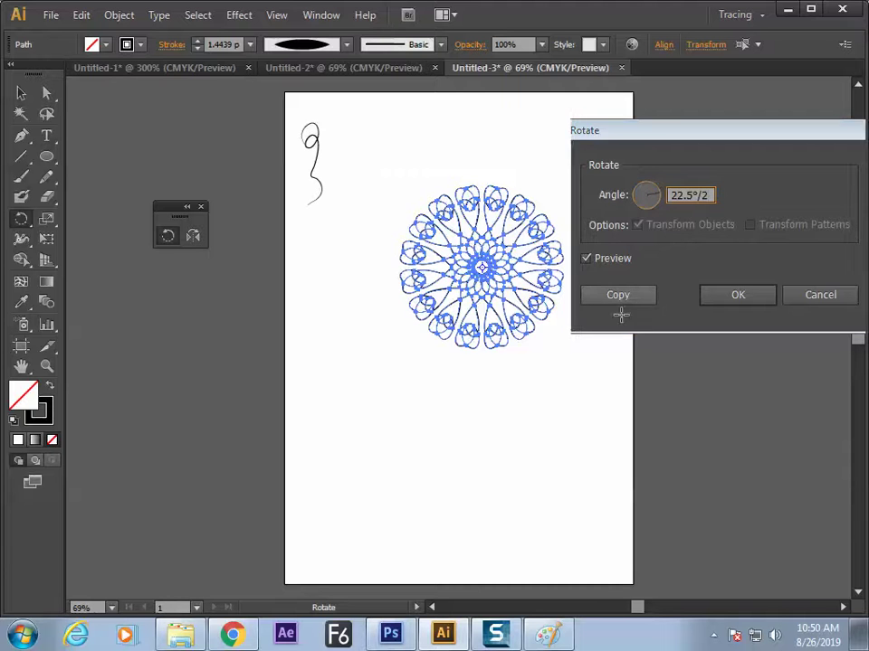
key(v)
click(594, 369)
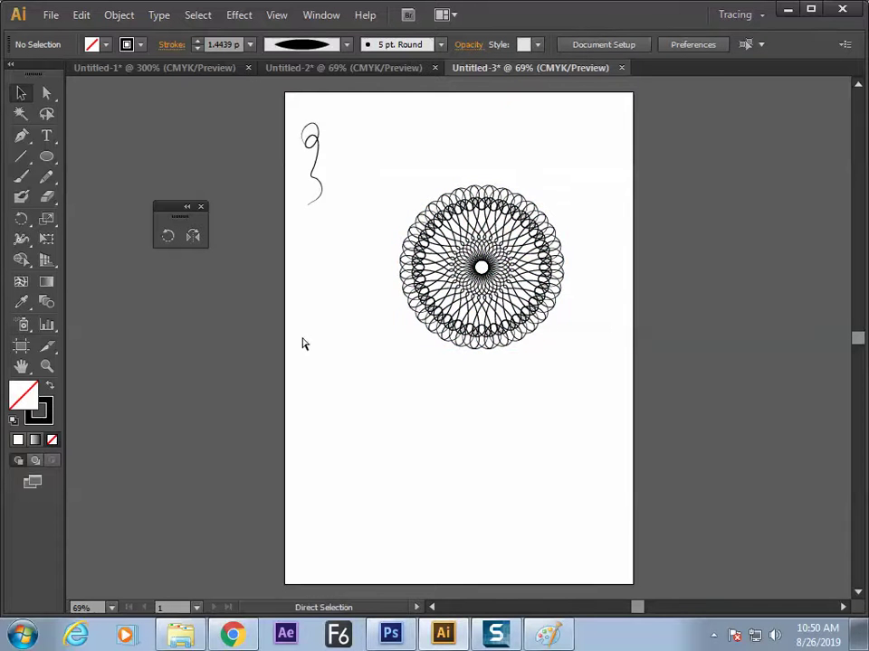
Step: Select the whole rosette, rotate a copy about its centre by 11.25/2 degrees and deselect it
key(ctrl+plus)
key(ctrl+plus)
drag(394, 296, 312, 427)
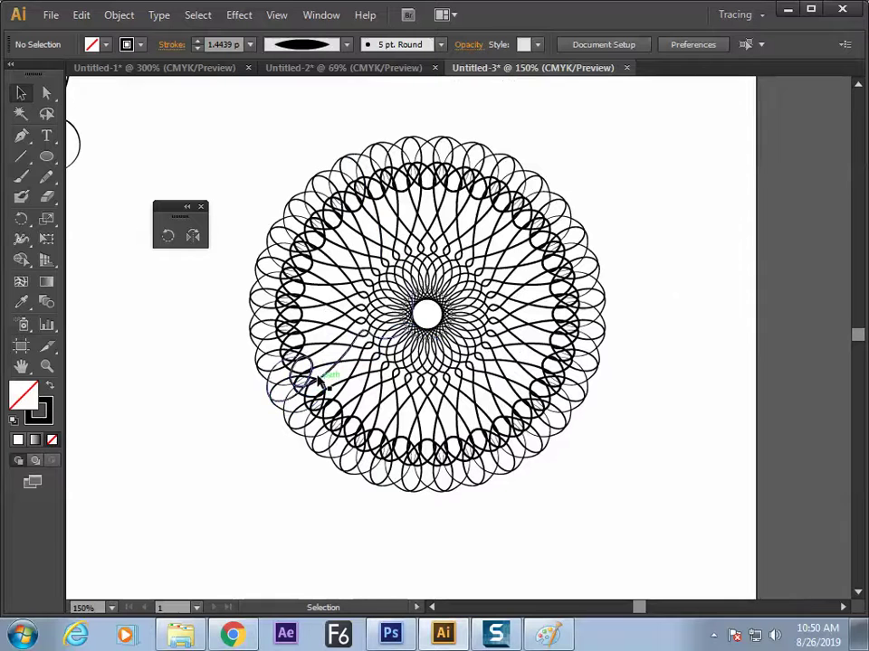
click(337, 165)
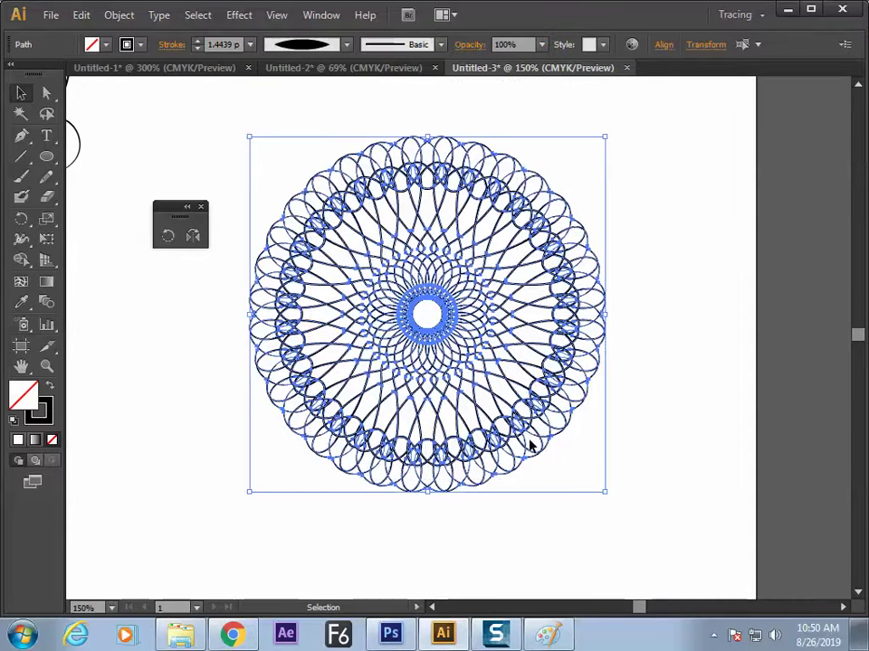
key(r)
key(Return)
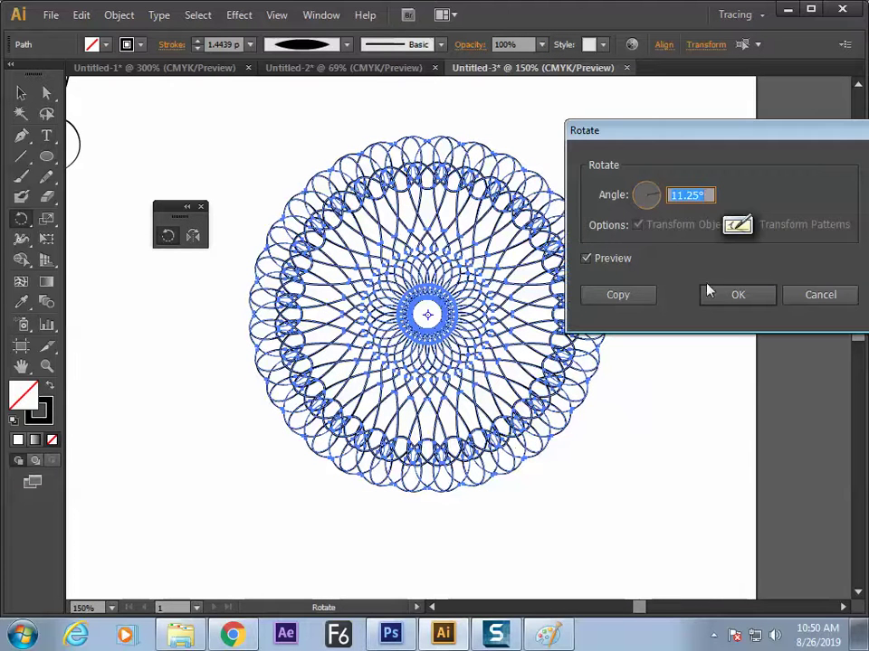
click(711, 201)
text(/2)
click(652, 300)
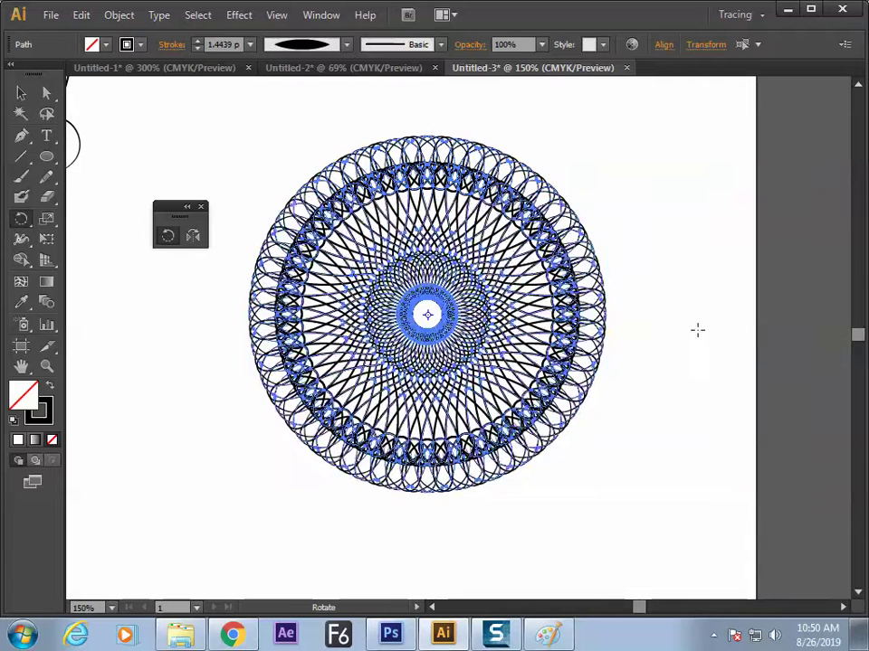
key(v)
click(594, 431)
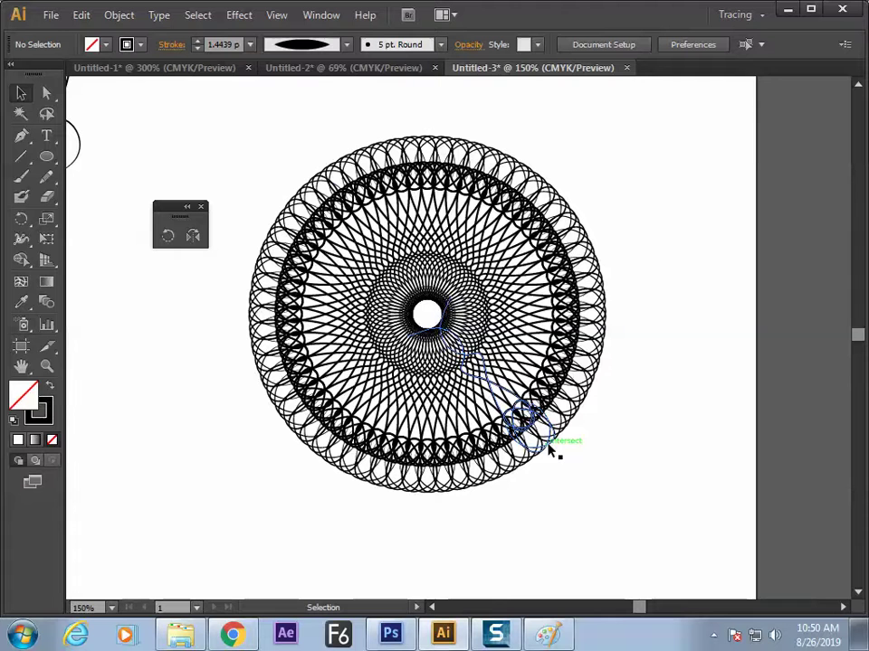
Step: Select the denser rosette, rotate a copy about its centre by 5.63/2 degrees and deselect it
drag(241, 121, 307, 203)
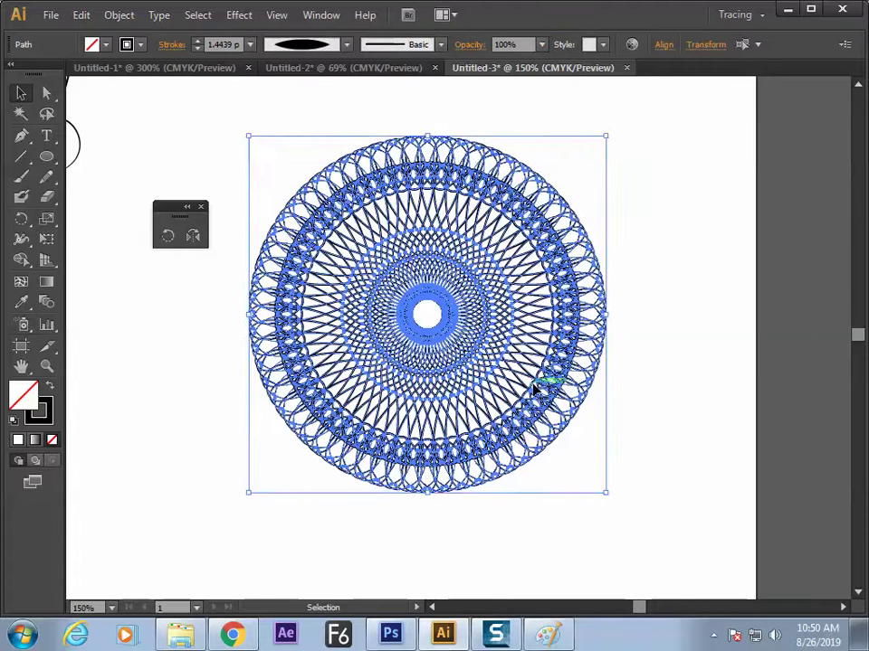
key(r)
key(Return)
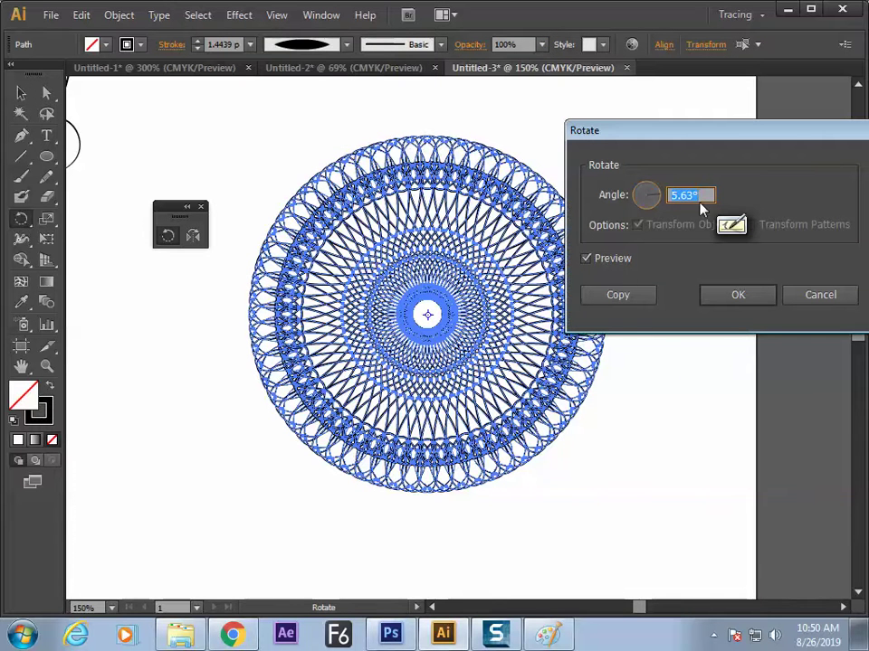
text(/2)
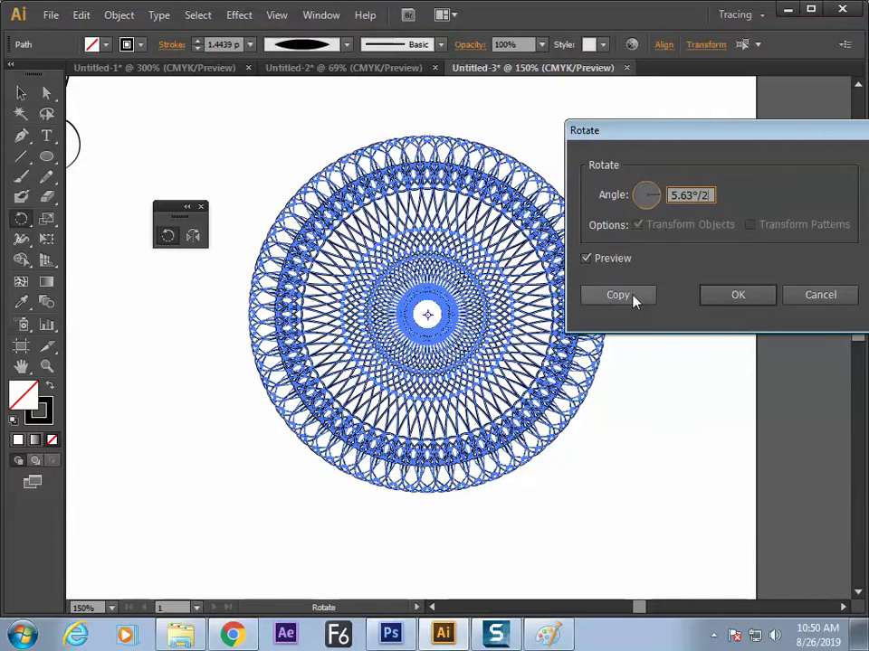
click(640, 294)
key(v)
click(592, 402)
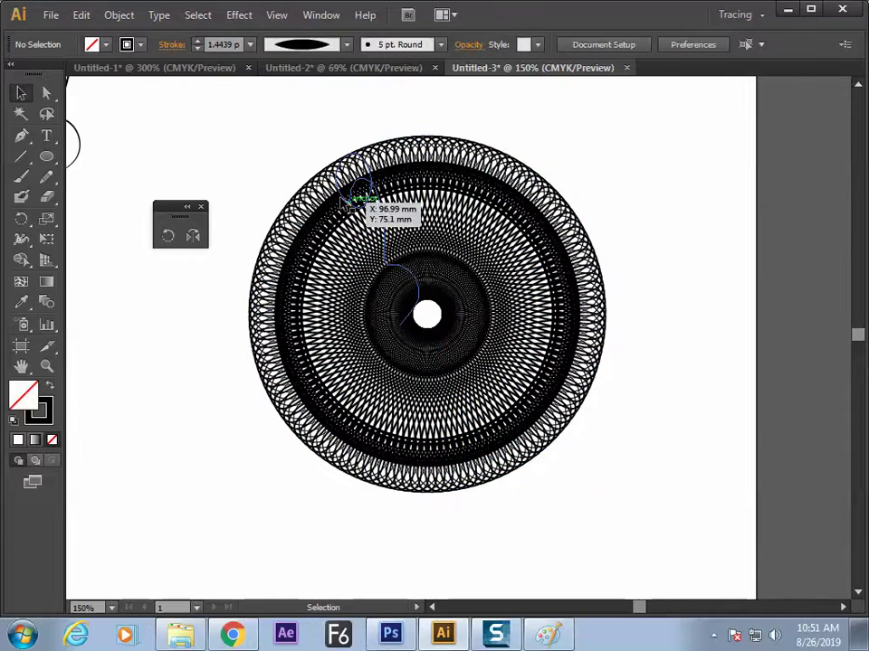
Step: Give all of the rosette's paths a Uniform width profile and a 0.75 pt stroke
drag(304, 140, 532, 450)
click(347, 44)
click(333, 72)
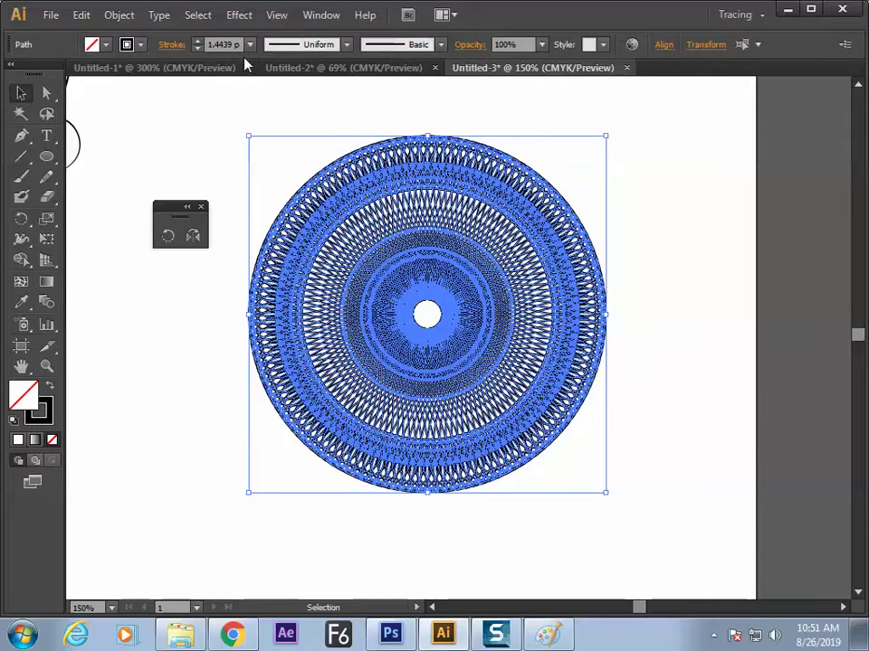
click(250, 44)
click(262, 100)
click(236, 132)
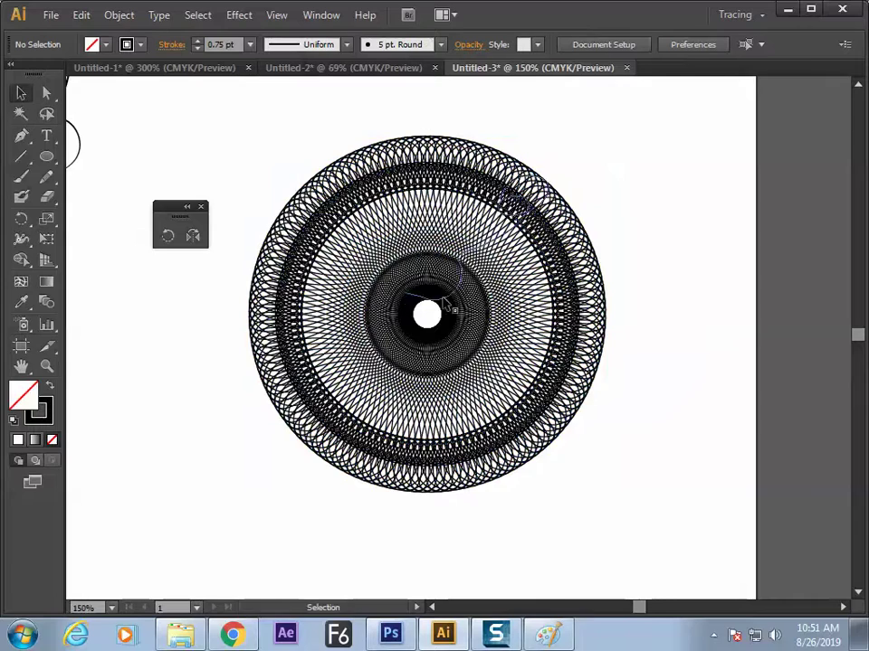
Step: Examine the ornament's woven line pattern up close and as a whole, with all its paths selected
key(z)
drag(329, 213, 604, 423)
drag(418, 369, 576, 512)
drag(412, 324, 426, 419)
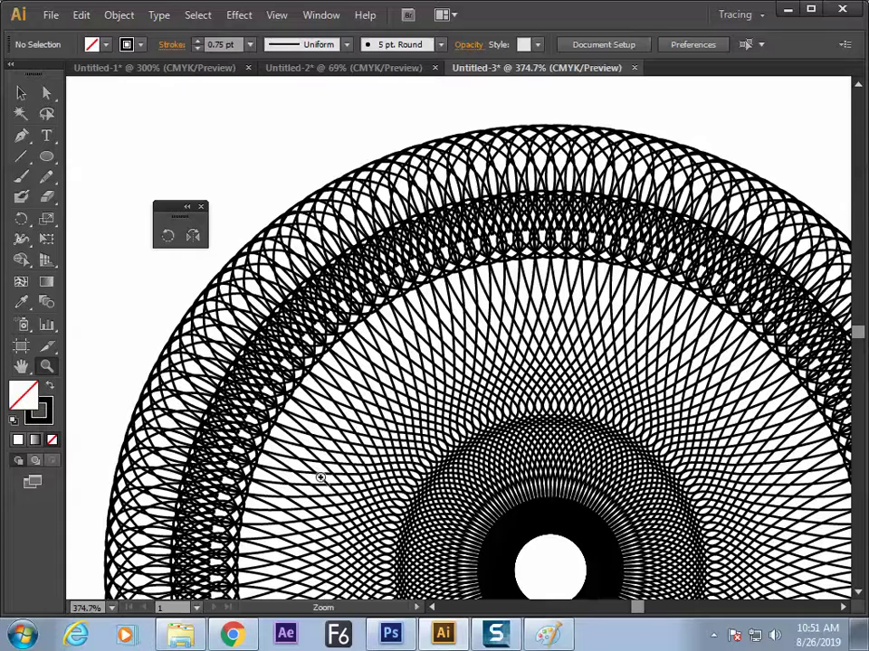
key(v)
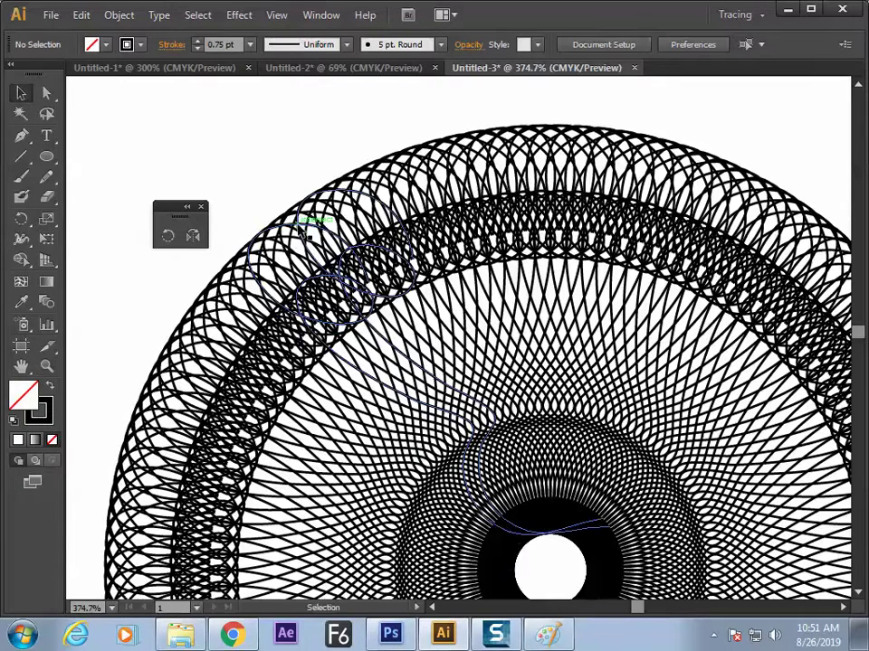
key(ctrl+minus)
key(ctrl+minus)
drag(314, 252, 244, 90)
drag(702, 165, 507, 358)
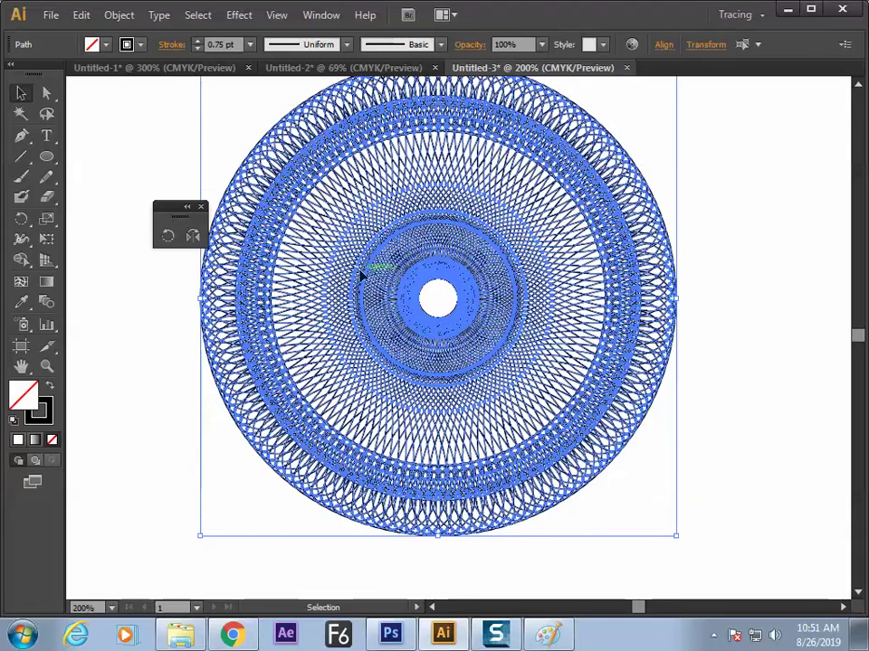
drag(380, 288, 371, 351)
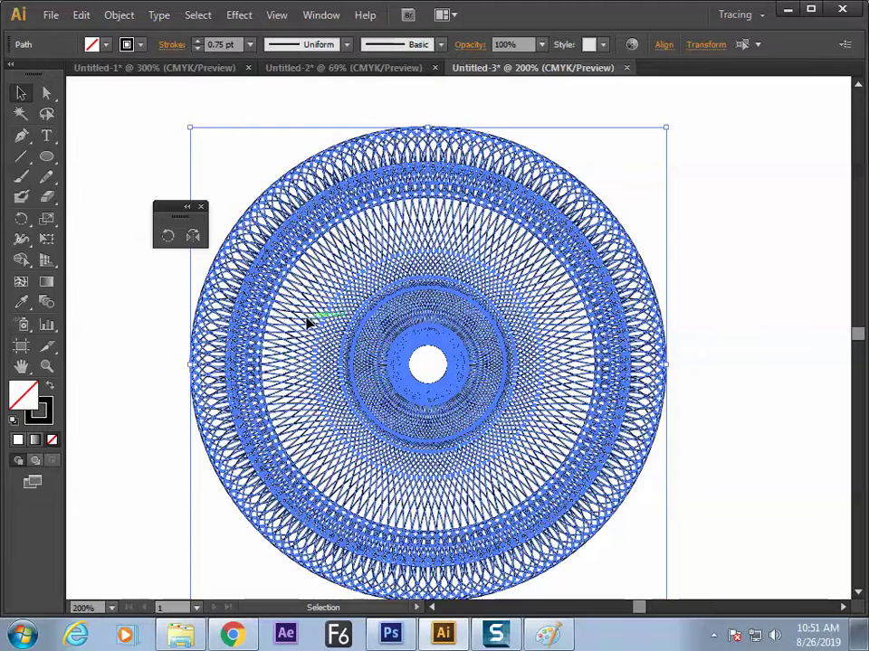
Step: Switch to Paint and handwrite the operators −, +, / and × below the Reflection notes, enclosed in a box
key(alt+Tab)
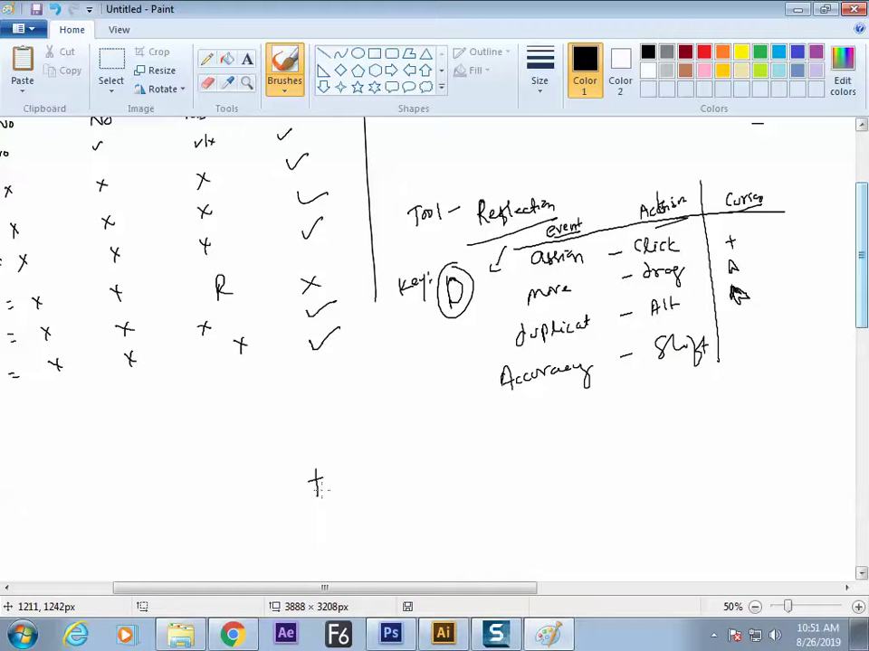
key(ctrl+z)
drag(340, 459, 329, 496)
drag(368, 460, 381, 476)
drag(379, 460, 371, 479)
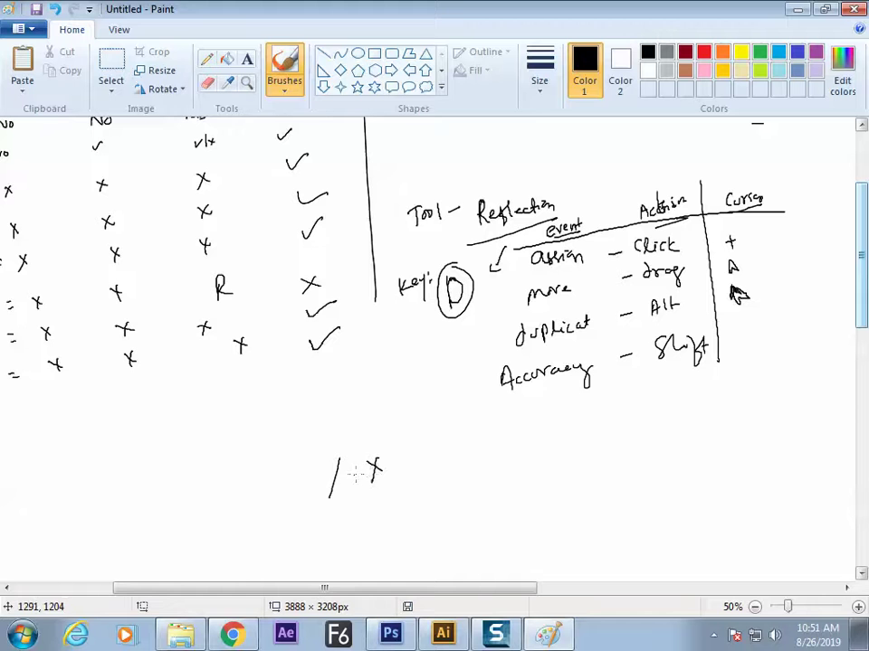
mouse_move(255, 489)
mouse_down()
mouse_move(272, 488)
mouse_move(261, 500)
mouse_up()
drag(208, 505, 223, 501)
mouse_move(175, 491)
mouse_down()
mouse_move(396, 420)
mouse_move(357, 520)
mouse_move(167, 569)
mouse_move(158, 484)
mouse_up()
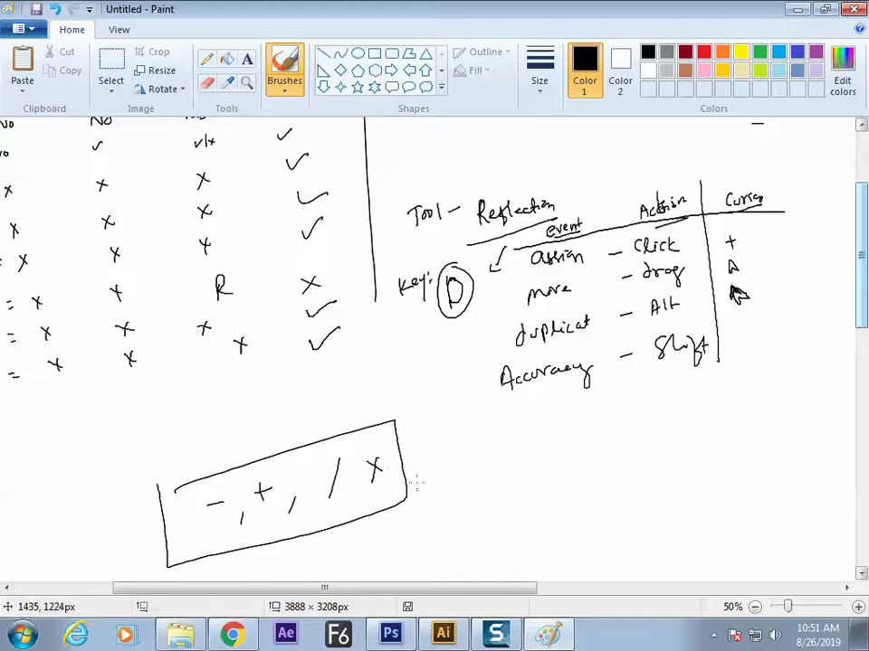
Step: Label the boxed operators "Math operation" by hand and draw an outline around the box and label
mouse_move(419, 465)
mouse_down()
mouse_move(504, 439)
mouse_move(506, 429)
mouse_move(533, 440)
mouse_move(540, 422)
mouse_move(568, 427)
mouse_up()
drag(407, 460, 408, 473)
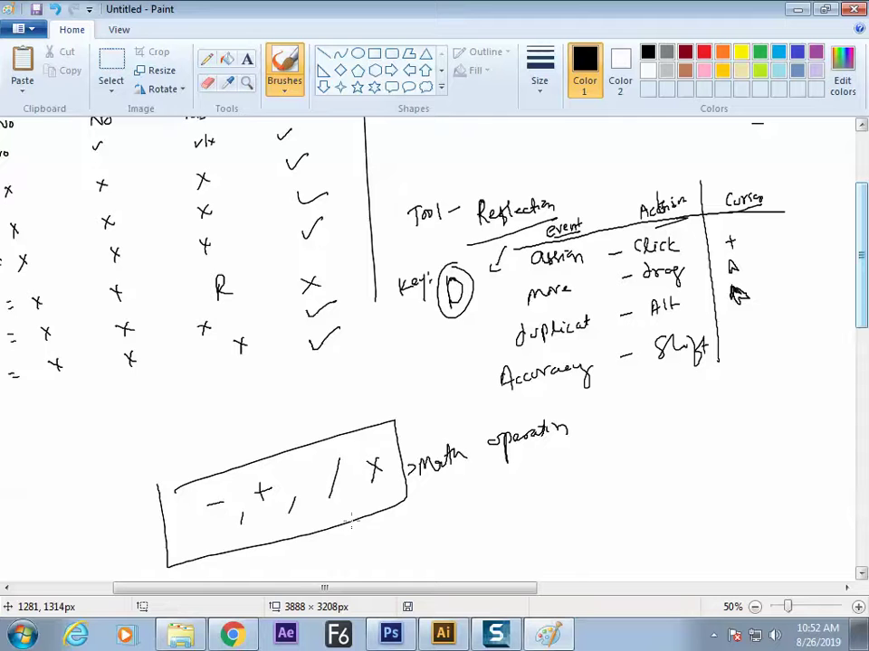
mouse_move(448, 489)
mouse_down()
mouse_move(568, 454)
mouse_move(572, 407)
mouse_move(419, 429)
mouse_move(393, 393)
mouse_move(301, 414)
mouse_move(175, 455)
mouse_move(117, 552)
mouse_move(175, 581)
mouse_move(328, 543)
mouse_move(450, 477)
mouse_up()
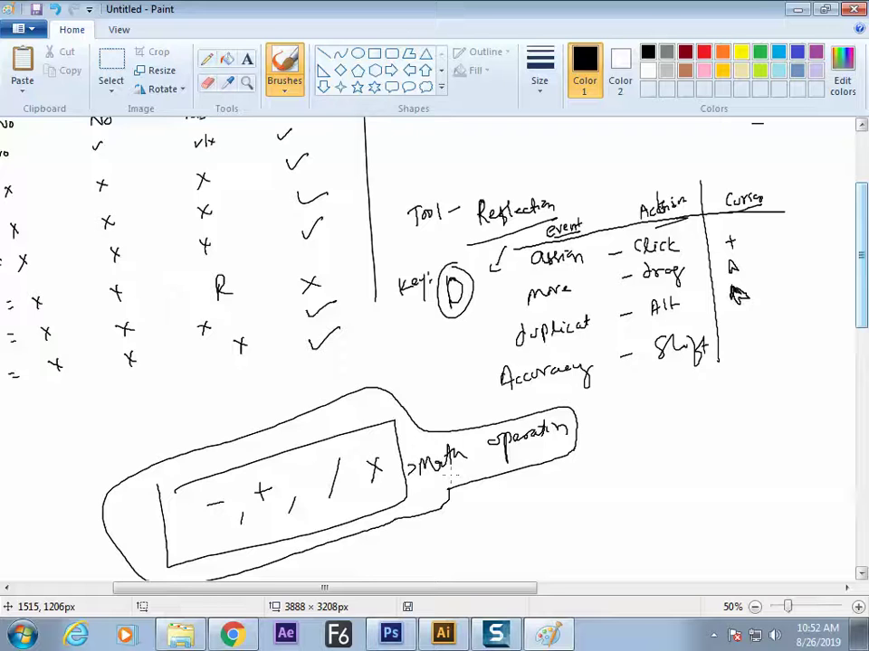
Step: Switch back to Illustrator, scale the ornament down, shift it up and left, and deselect it
key(alt+Tab)
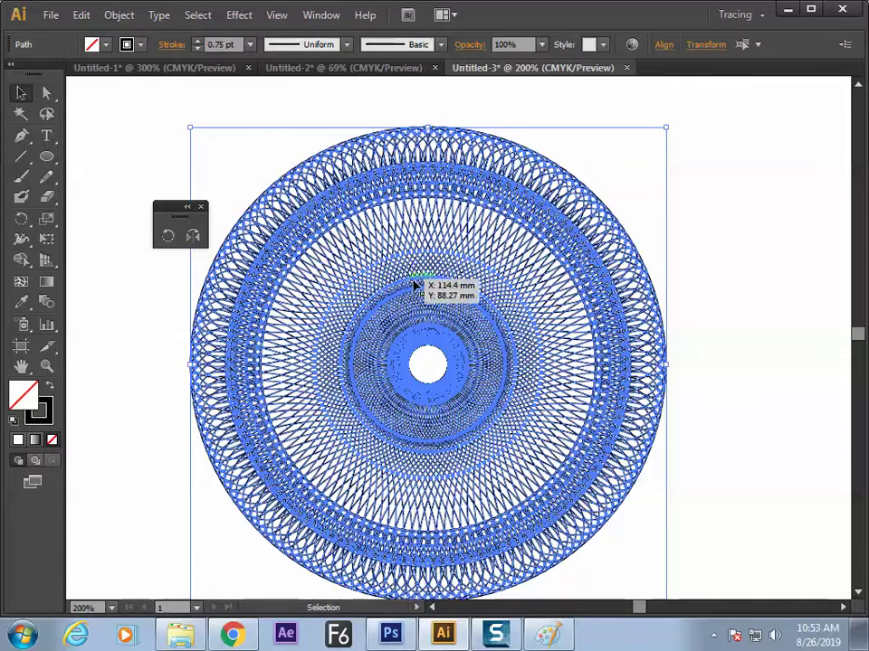
click(281, 165)
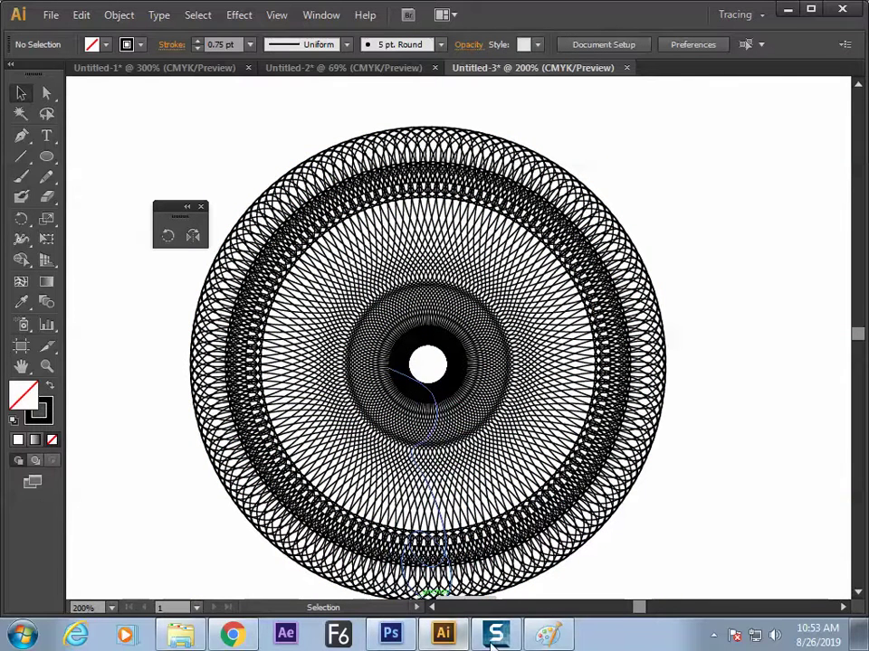
drag(702, 209, 623, 281)
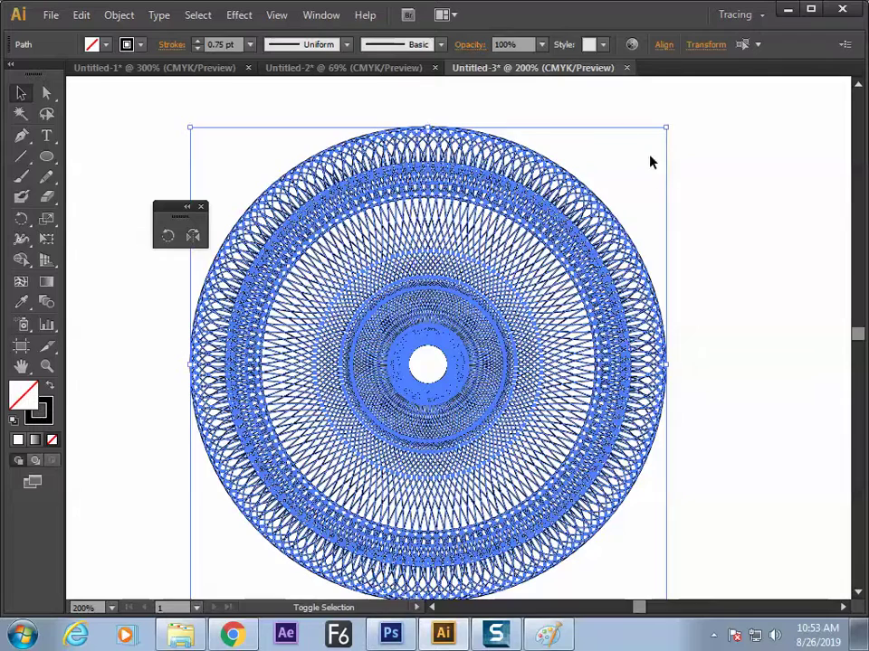
drag(668, 136, 625, 168)
drag(532, 315, 476, 256)
click(680, 255)
key(Tab)
key(Tab)
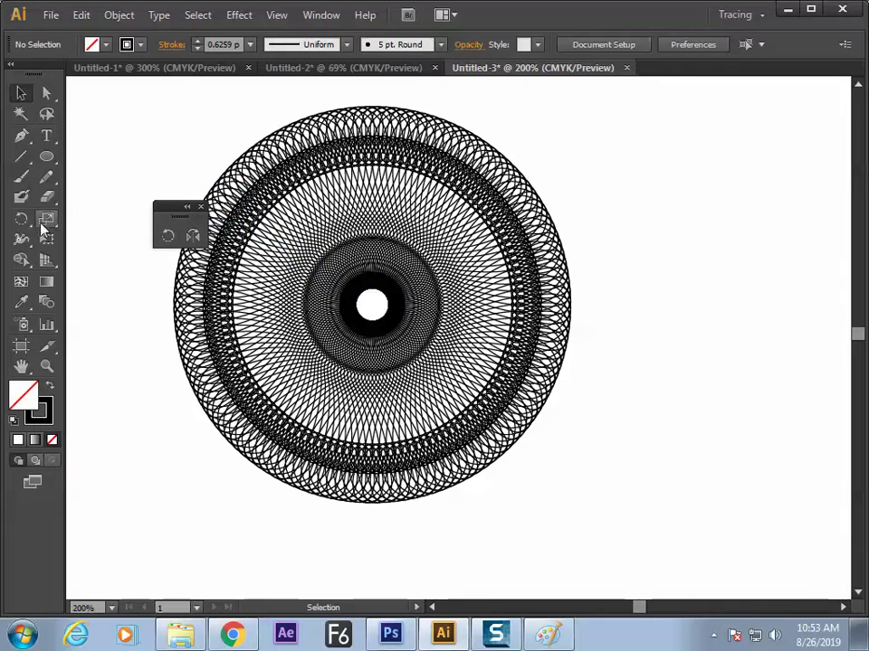
Step: Detach the Scale tool group as a floating palette and create a new blank document
drag(52, 227, 180, 227)
drag(102, 234, 121, 324)
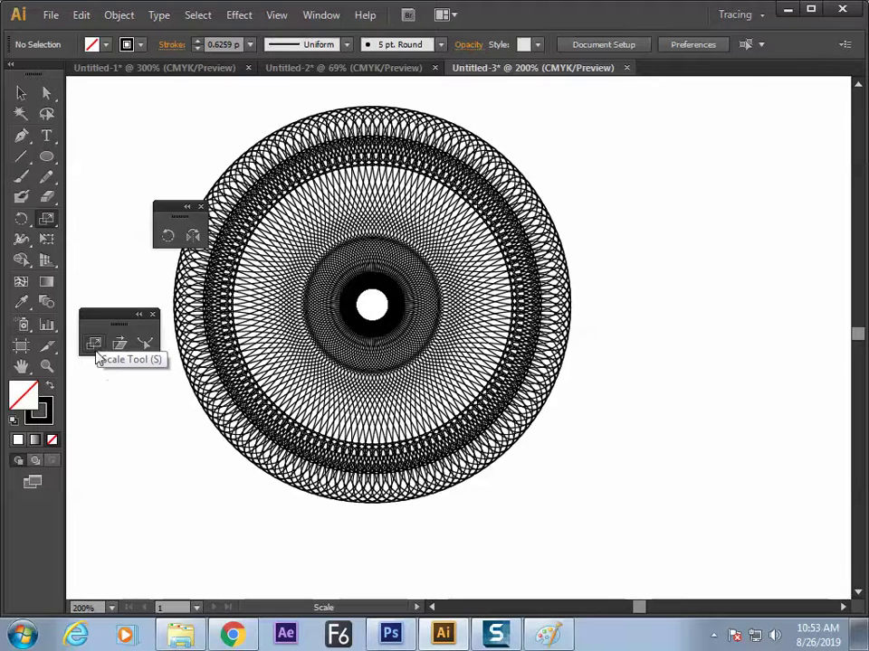
key(ctrl+n)
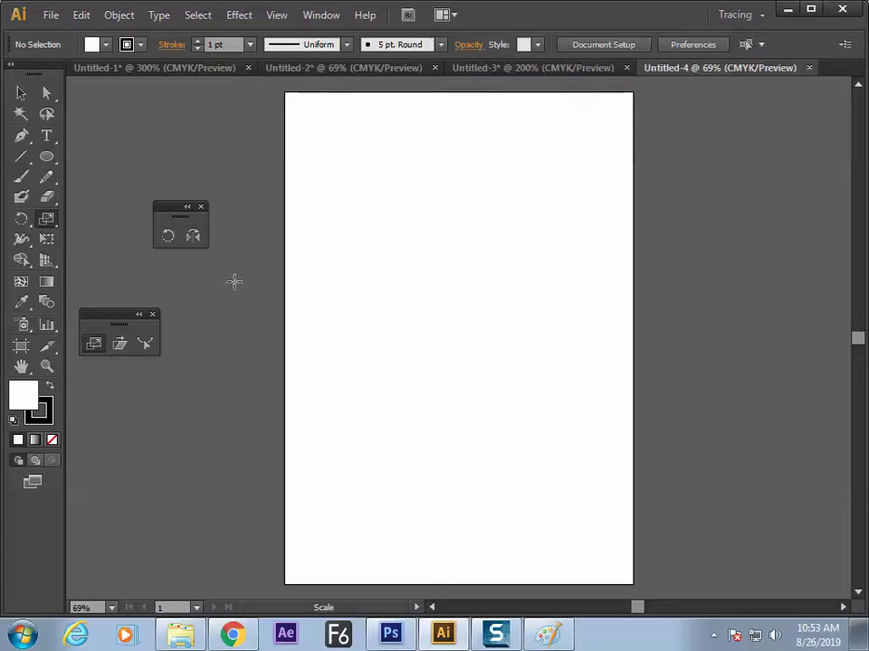
Step: Draw a freehand pencil curve on the new artboard and delete it
click(49, 179)
mouse_move(438, 224)
mouse_down()
mouse_move(461, 310)
mouse_move(456, 322)
mouse_up()
click(22, 93)
key(Delete)
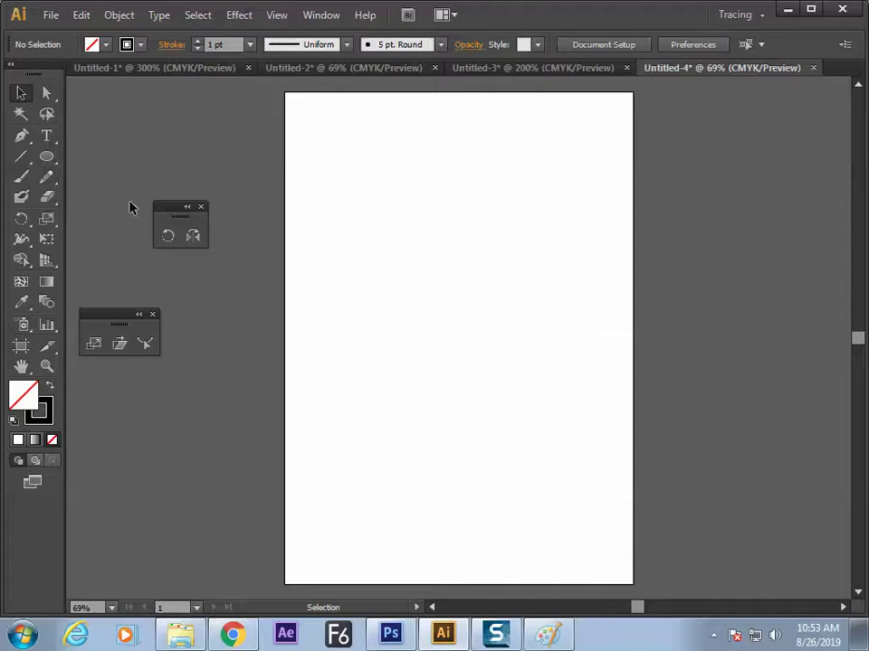
Step: Draw an unfilled circle with the Ellipse tool in the upper left half of the artboard and select it
mouse_move(46, 156)
mouse_down()
mouse_move(86, 168)
mouse_move(115, 196)
mouse_up()
mouse_move(337, 226)
mouse_down()
mouse_move(407, 306)
mouse_move(423, 305)
mouse_up()
key(v)
click(456, 266)
click(397, 304)
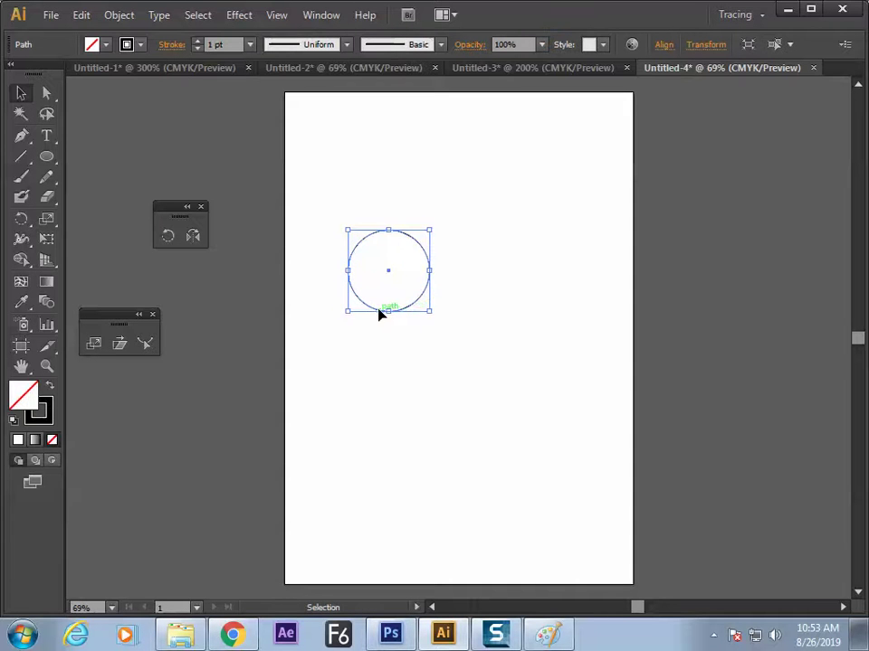
Step: Create a concentric copy of the circle scaled uniformly to 20% with strokes and effects scaled, and deselect it
key(s)
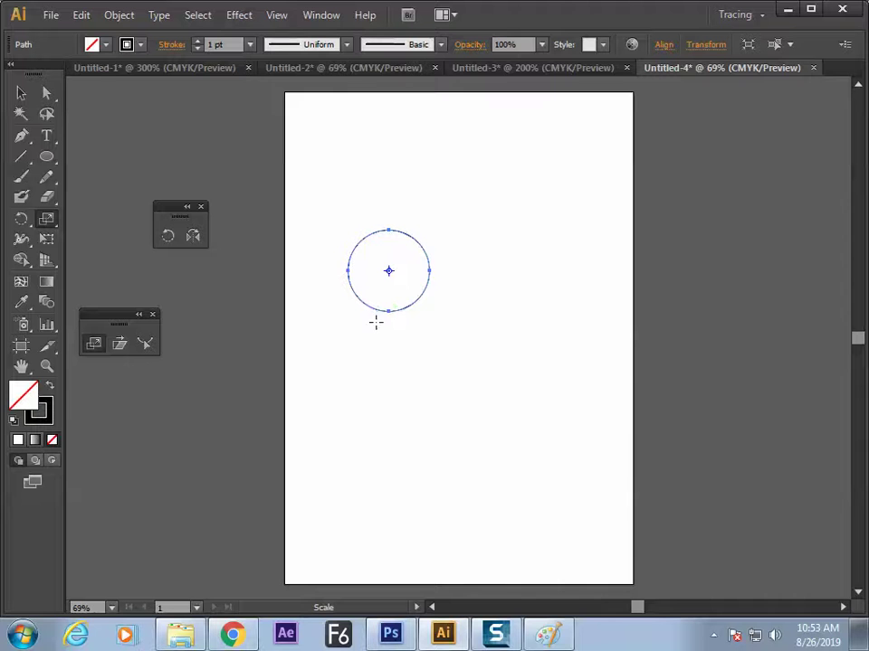
key(Return)
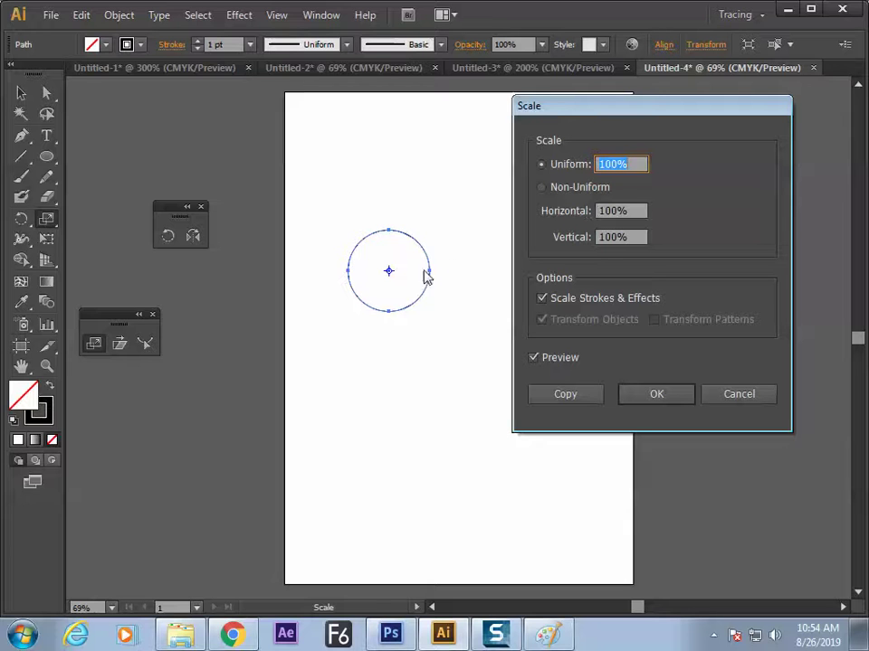
click(568, 190)
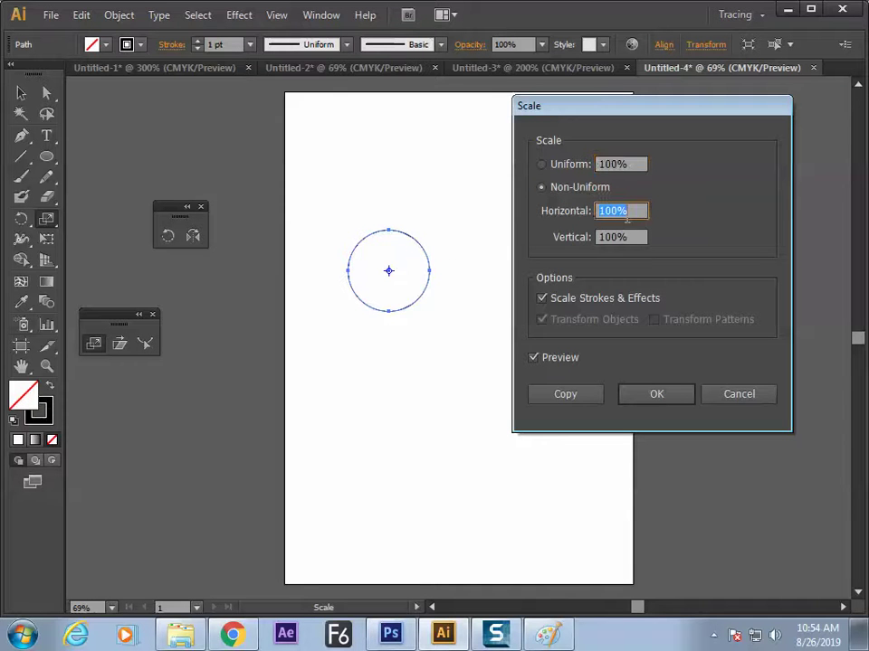
click(574, 171)
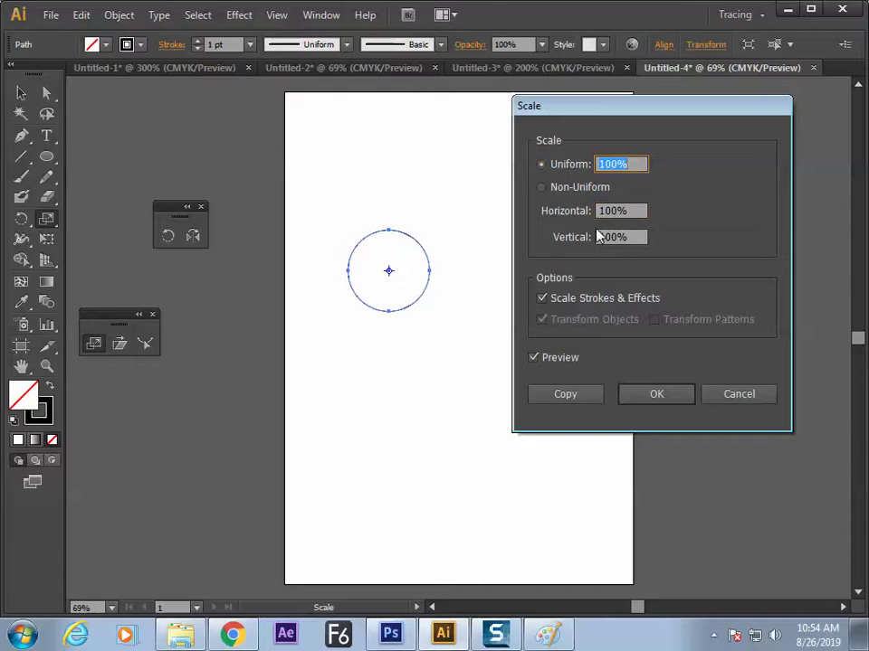
text(20)
click(566, 393)
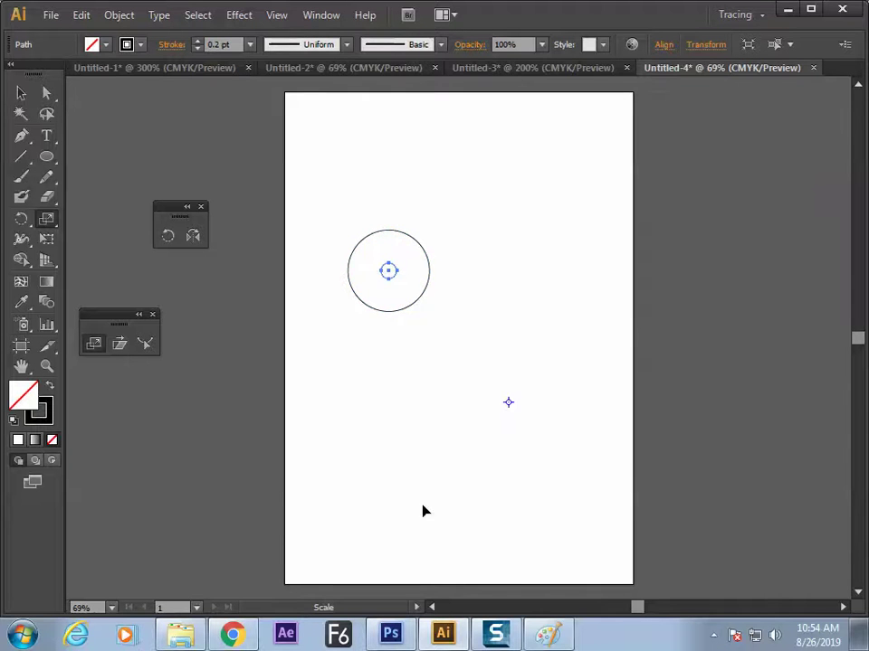
click(21, 92)
click(263, 158)
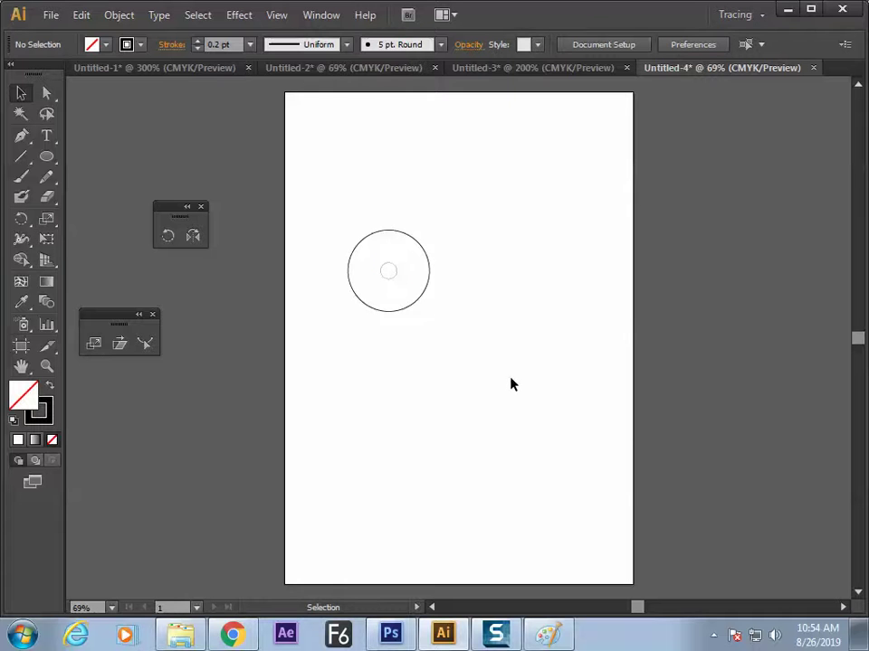
Step: Enlarge both concentric circles together, apply the default white fill and 1 pt black stroke, and deselect them
click(417, 300)
drag(429, 312, 461, 343)
drag(409, 290, 420, 331)
key(d)
click(367, 412)
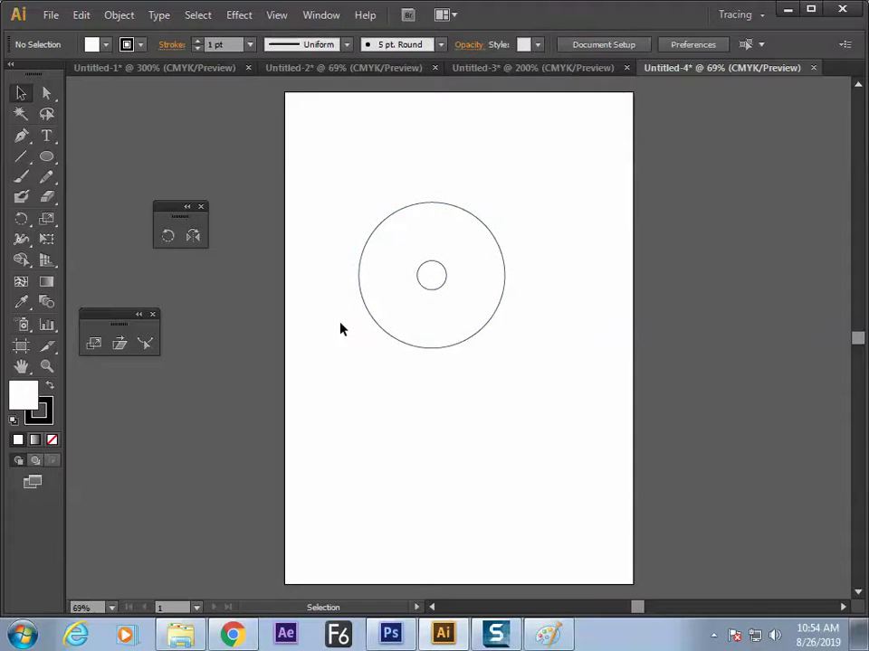
Step: Select both circles, scale them down proportionally, move them to the artboard's upper left area, and deselect them
drag(355, 134, 522, 472)
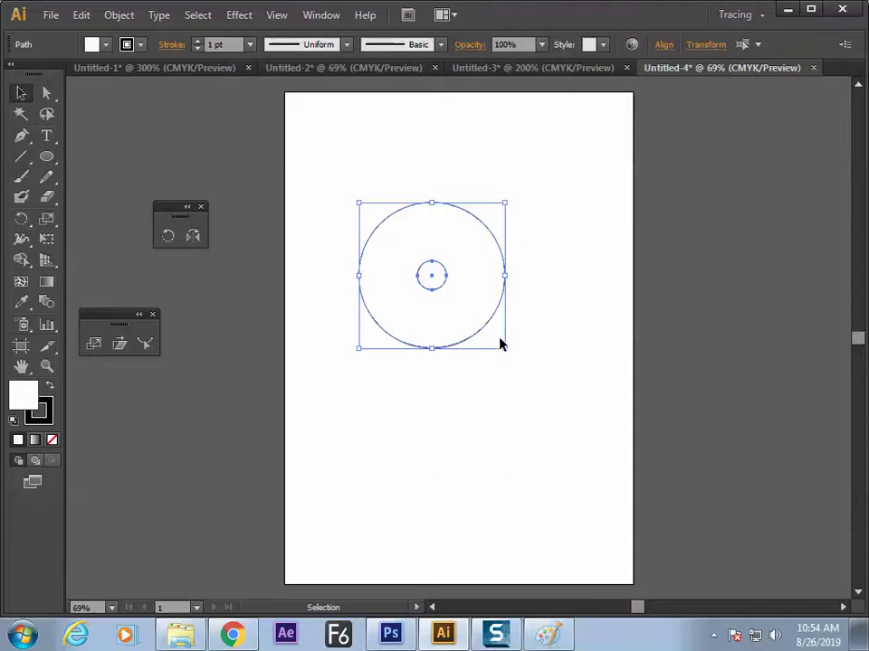
drag(472, 320, 423, 241)
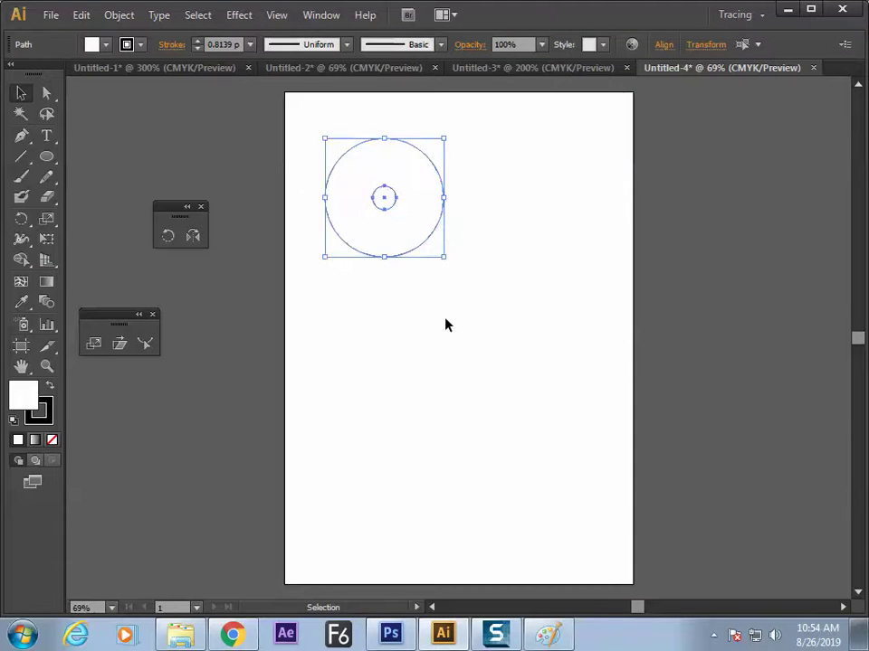
click(442, 316)
drag(471, 277, 364, 163)
Step: Draw a wide rectangle below the circles with the Rectangle tool and return to the Selection tool
drag(51, 159, 108, 154)
drag(337, 305, 549, 427)
key(v)
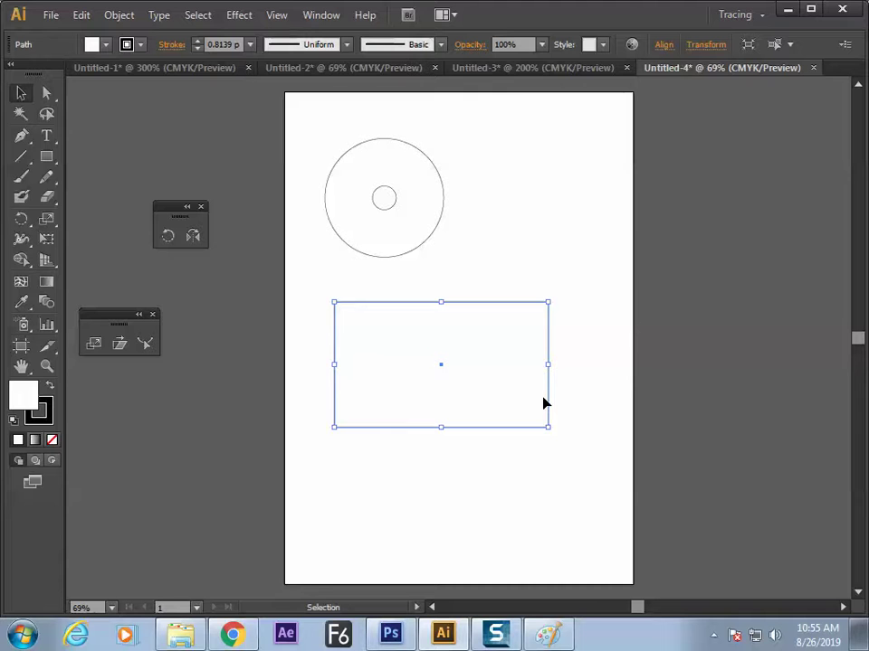
Step: Switch to Chrome, search for "golden ratio" in a new tab and show the image results
click(232, 633)
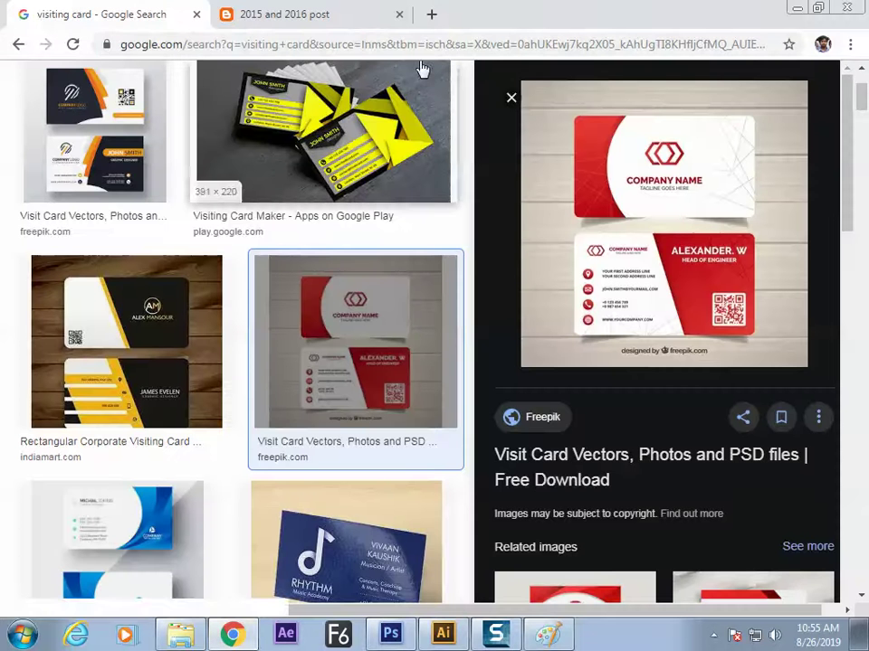
click(362, 20)
click(432, 14)
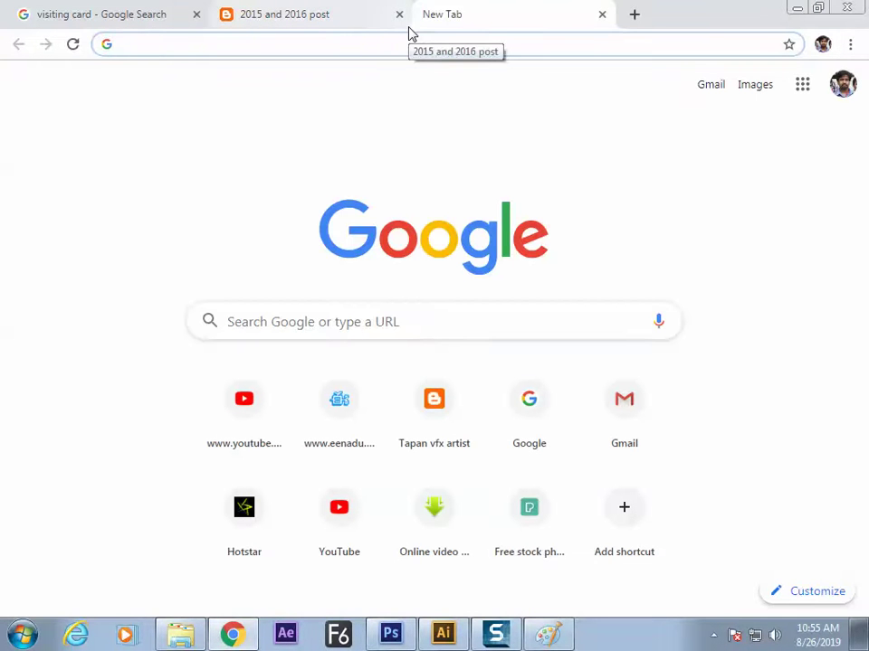
text(golden )
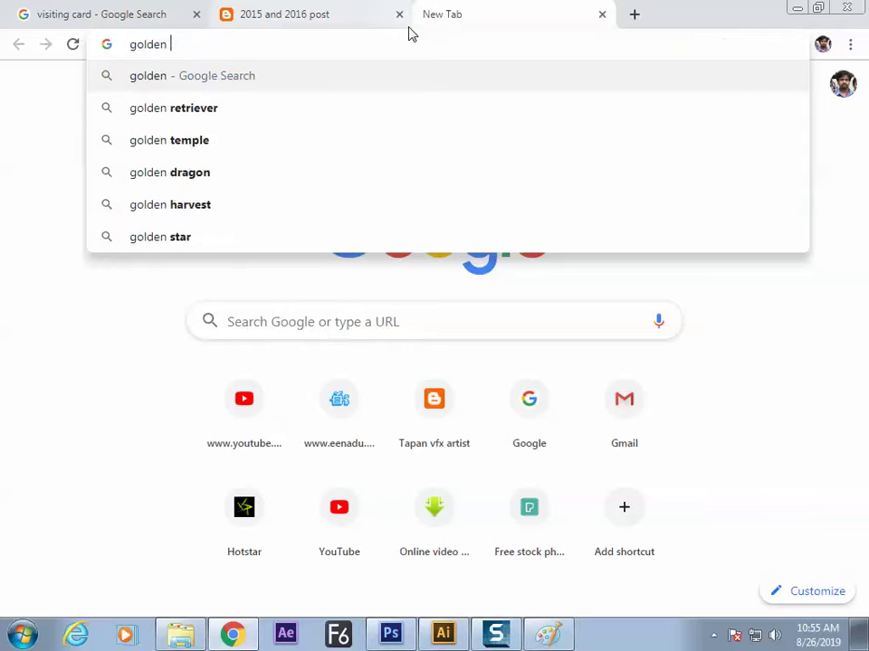
text(ration)
key(BackSpace)
key(Return)
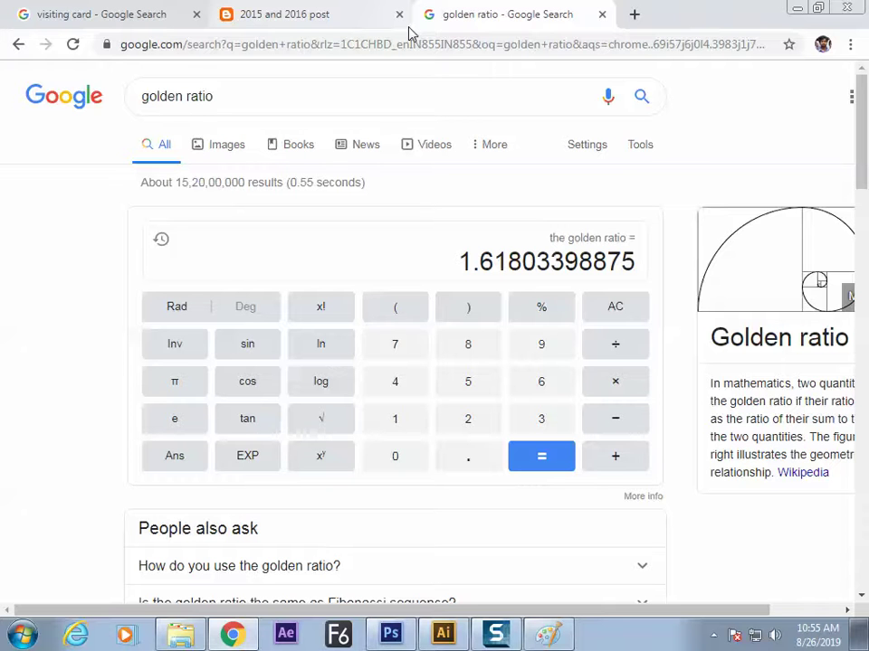
click(241, 155)
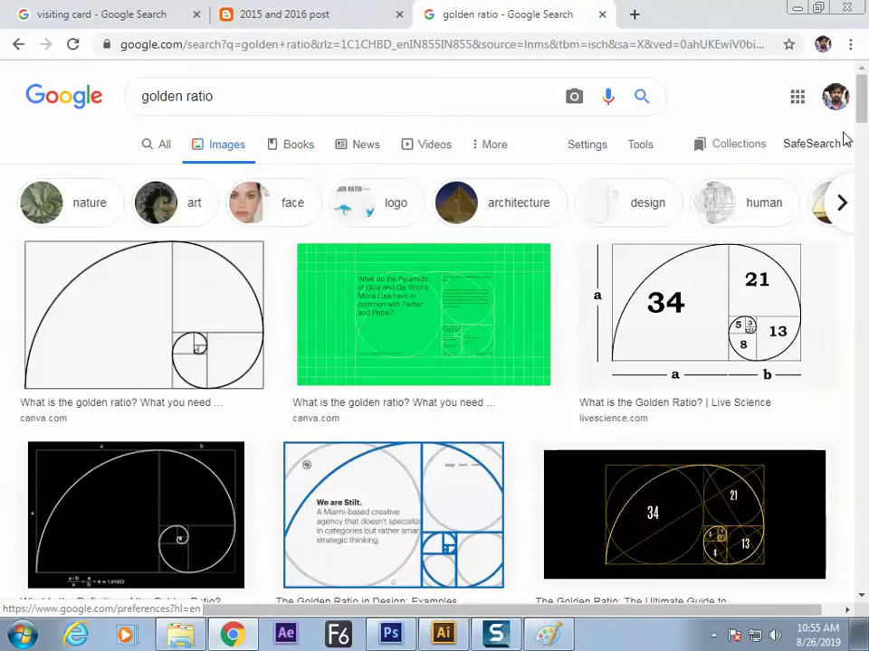
Step: Look through the golden ratio images for spirals, logo constructions and proportion diagrams, and return to the first results
scroll(864, 113, down, 3)
scroll(864, 114, up, 3)
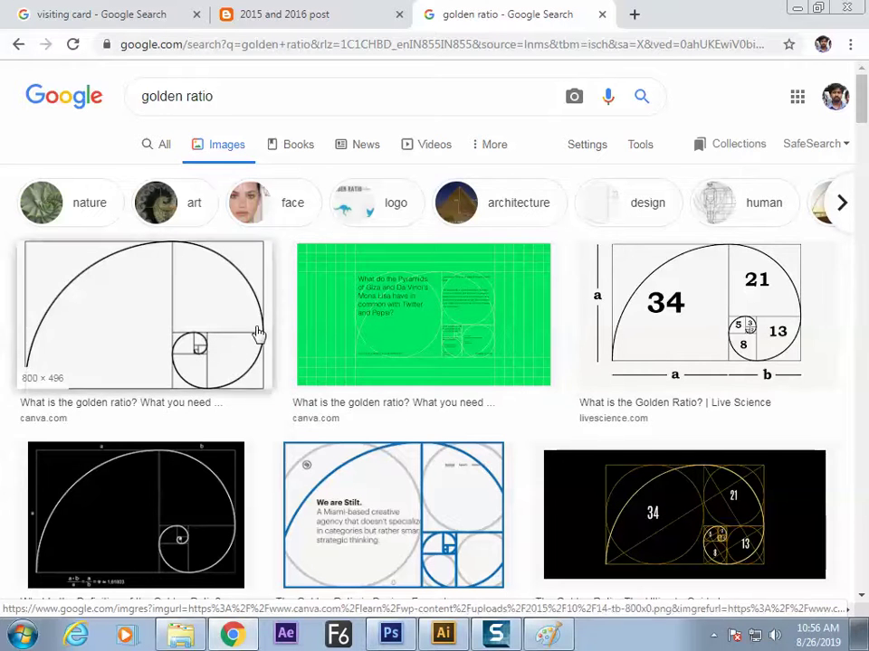
drag(859, 112, 853, 179)
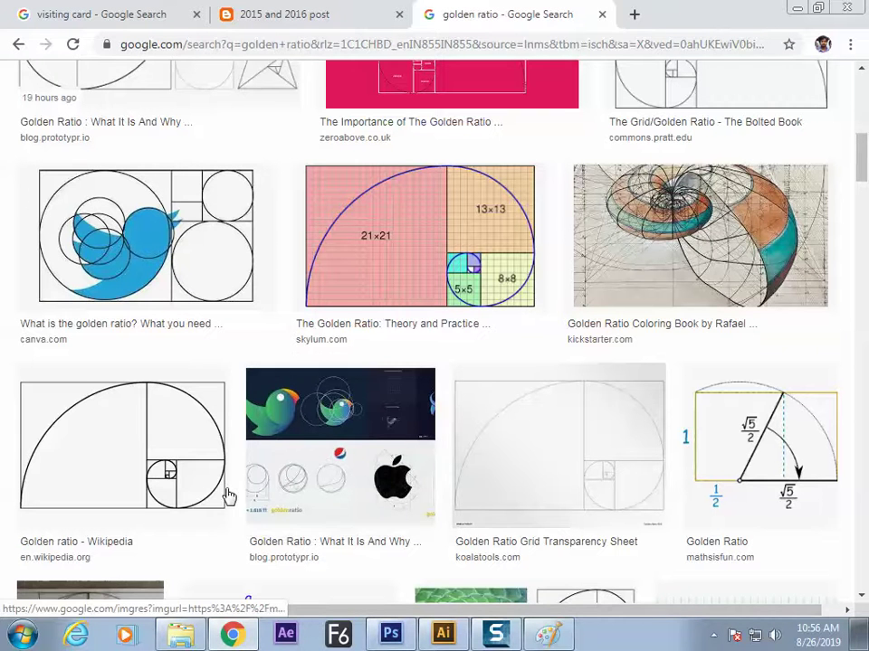
drag(861, 161, 856, 196)
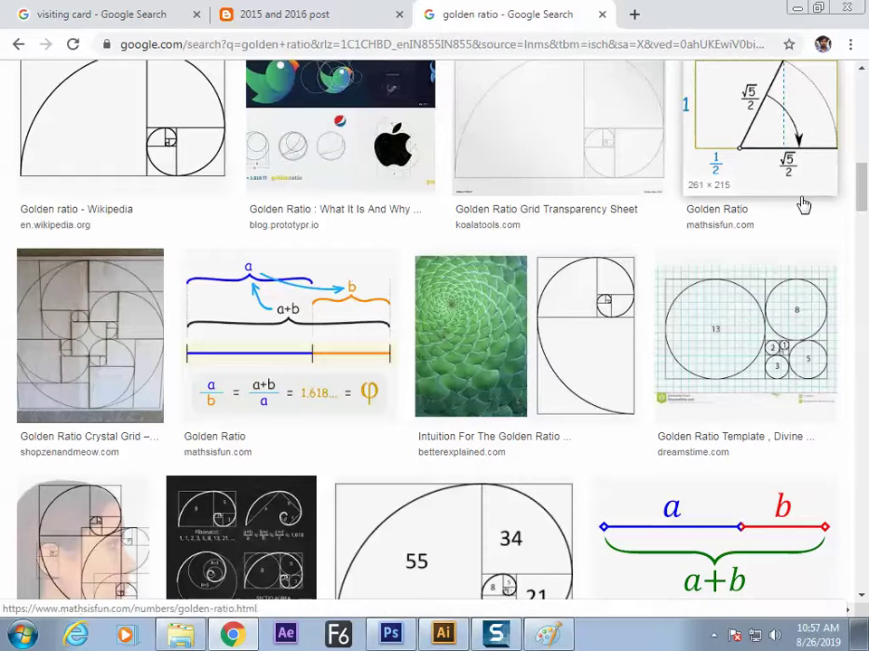
drag(864, 190, 861, 109)
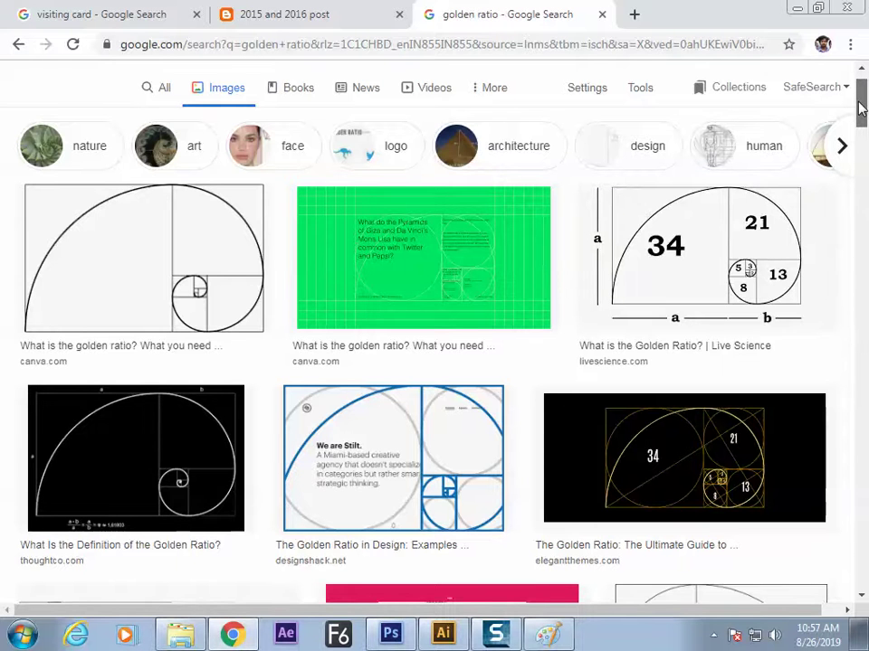
drag(861, 107, 861, 96)
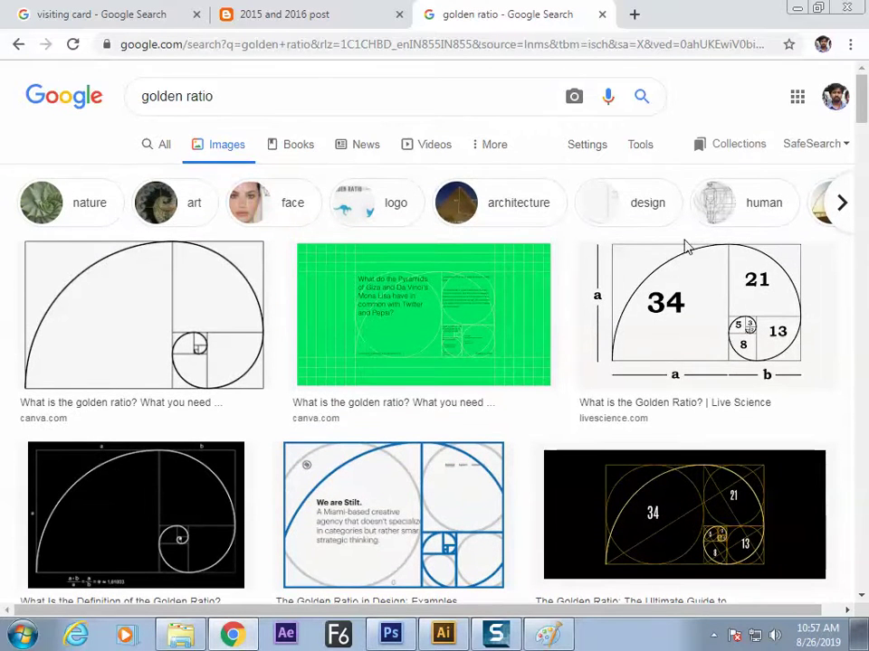
Step: Switch to Paint, handwrite "Golden Ratio" beside the math operation note, and frame it with a box and arrowhead
key(alt+Tab)
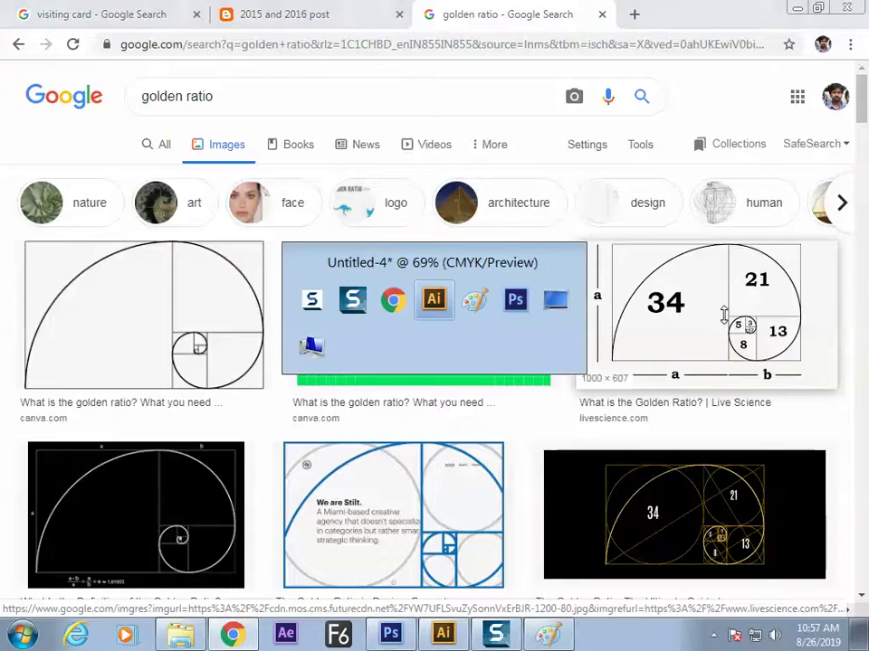
key(alt+Tab)
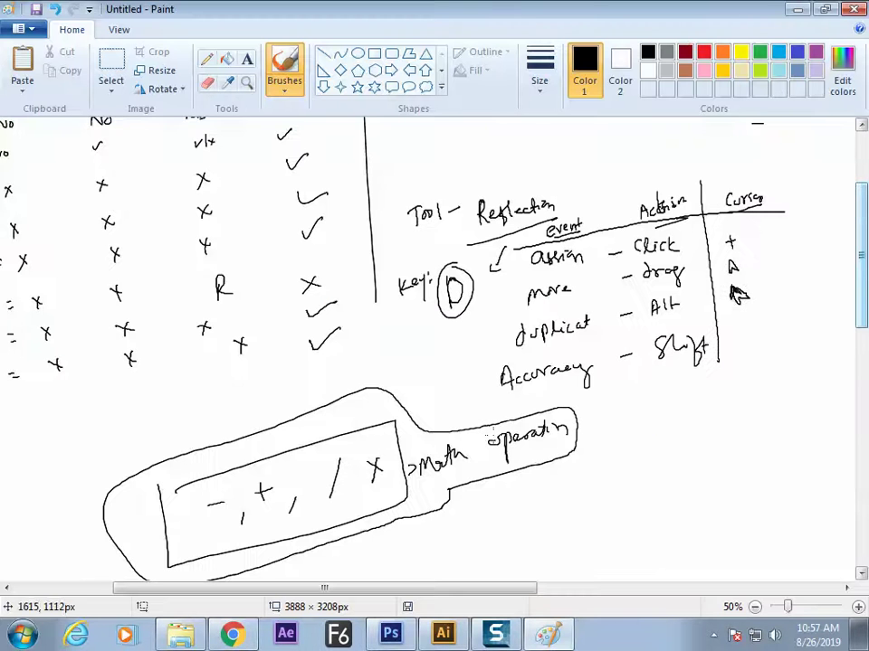
scroll(864, 231, down, 2)
mouse_move(623, 345)
mouse_down()
mouse_move(623, 358)
mouse_move(644, 361)
mouse_up()
mouse_move(689, 335)
mouse_down()
mouse_move(699, 353)
mouse_move(714, 353)
mouse_up()
drag(721, 333, 722, 353)
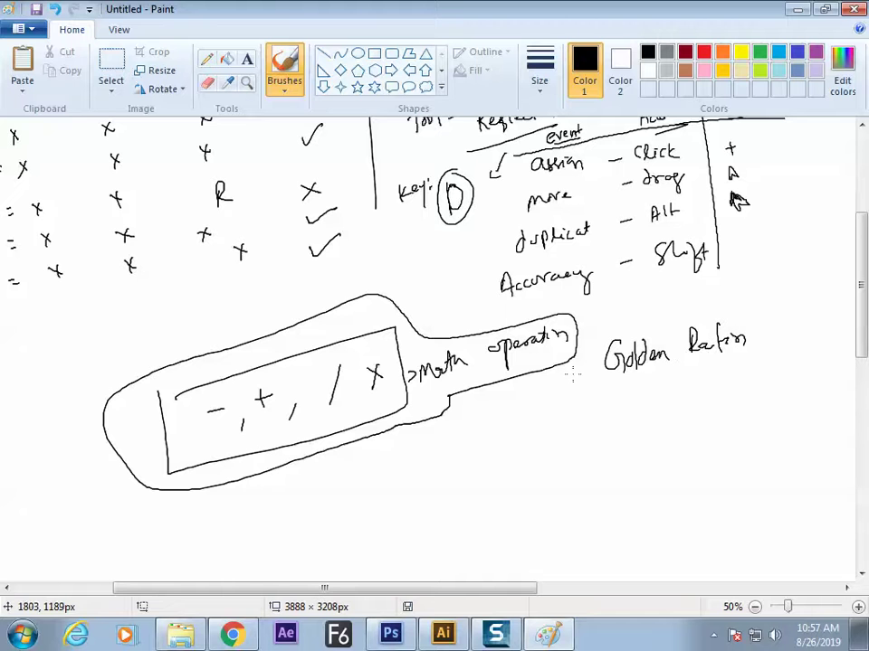
mouse_move(613, 388)
mouse_down()
mouse_move(761, 297)
mouse_move(609, 318)
mouse_move(593, 398)
mouse_up()
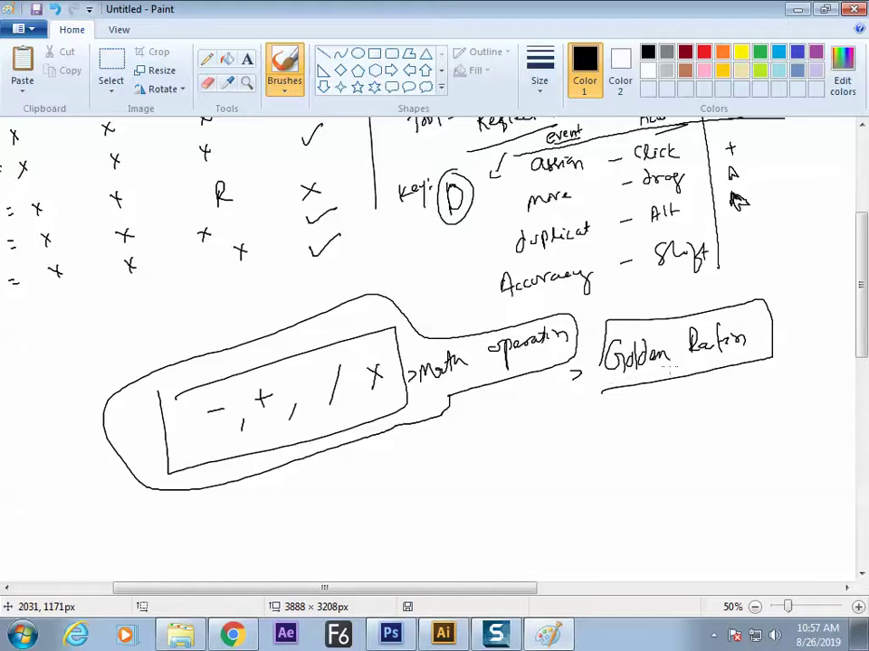
key(alt+Tab)
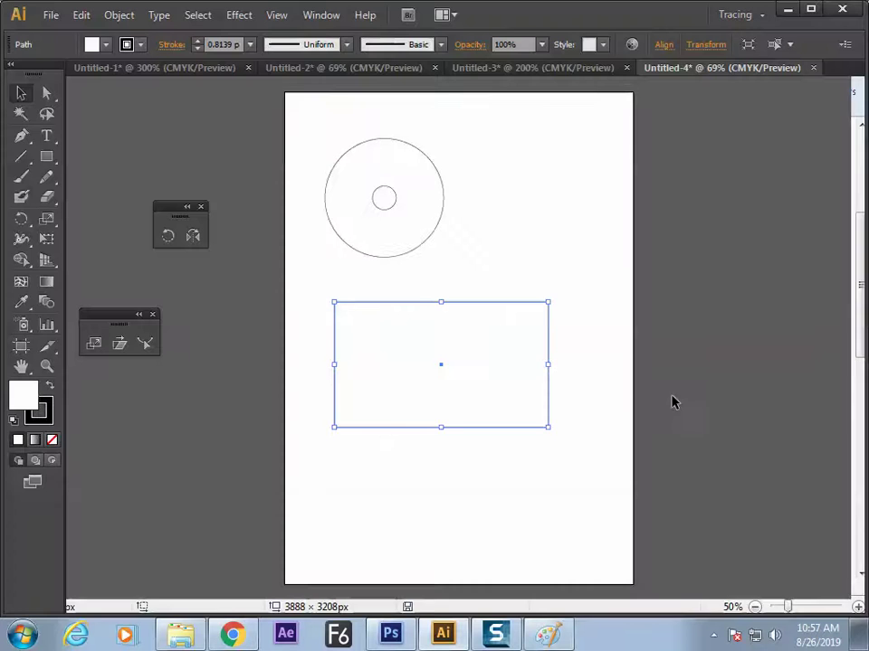
click(556, 633)
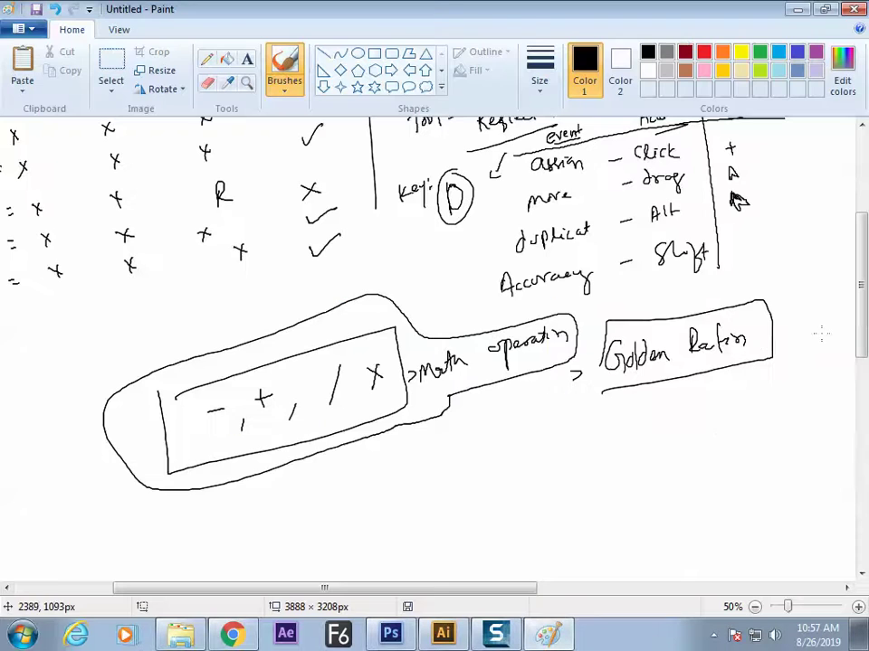
click(443, 635)
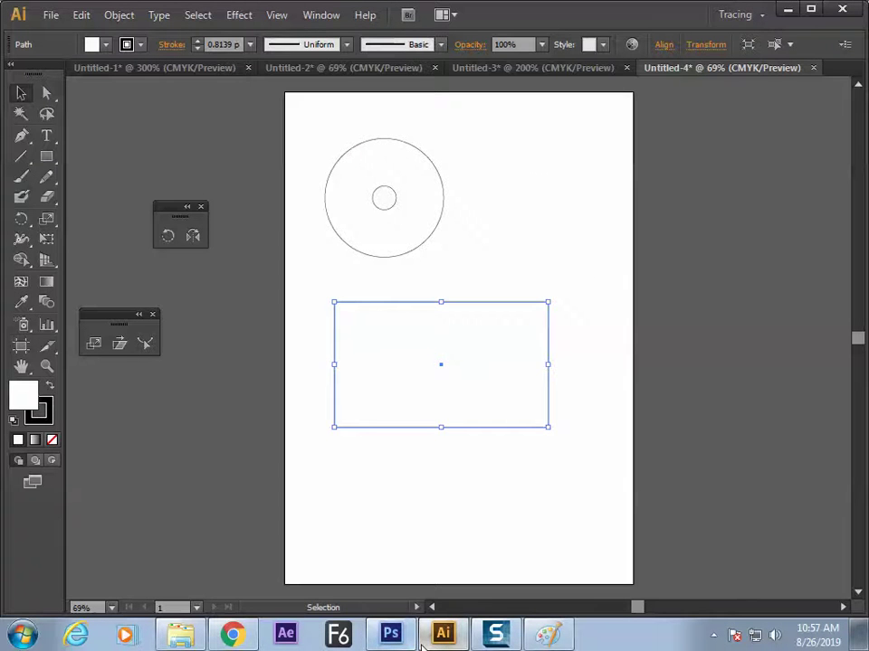
Step: Switch to Chrome and examine further golden ratio images for the ratio's numeric value and its uses in design
click(233, 635)
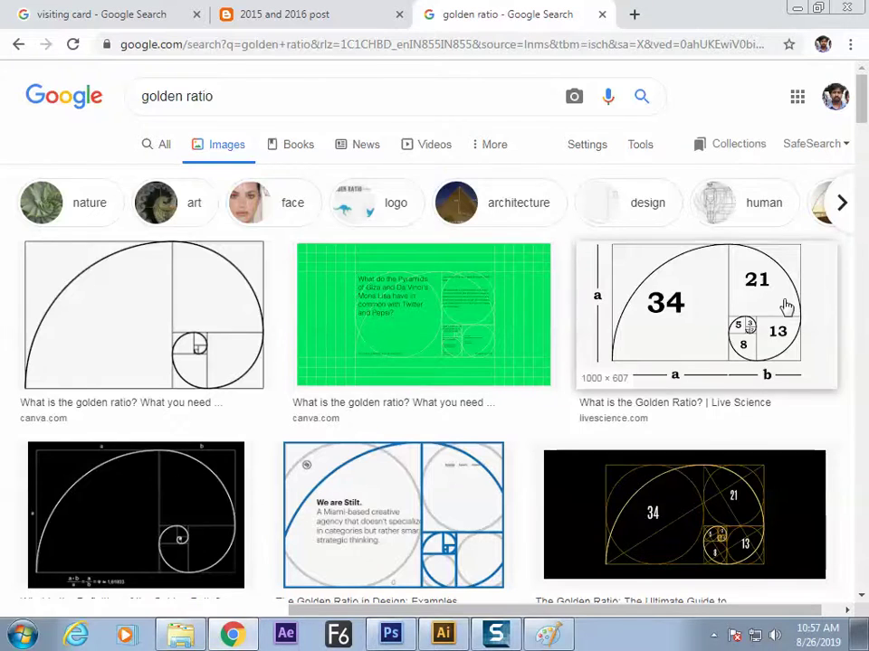
scroll(863, 140, down, 3)
drag(862, 141, 859, 213)
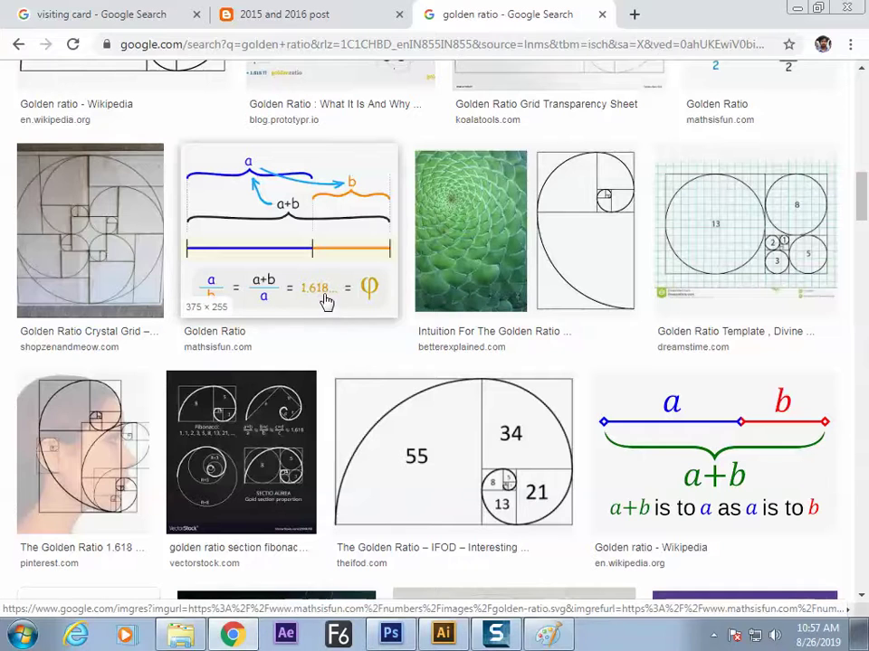
drag(859, 195, 857, 314)
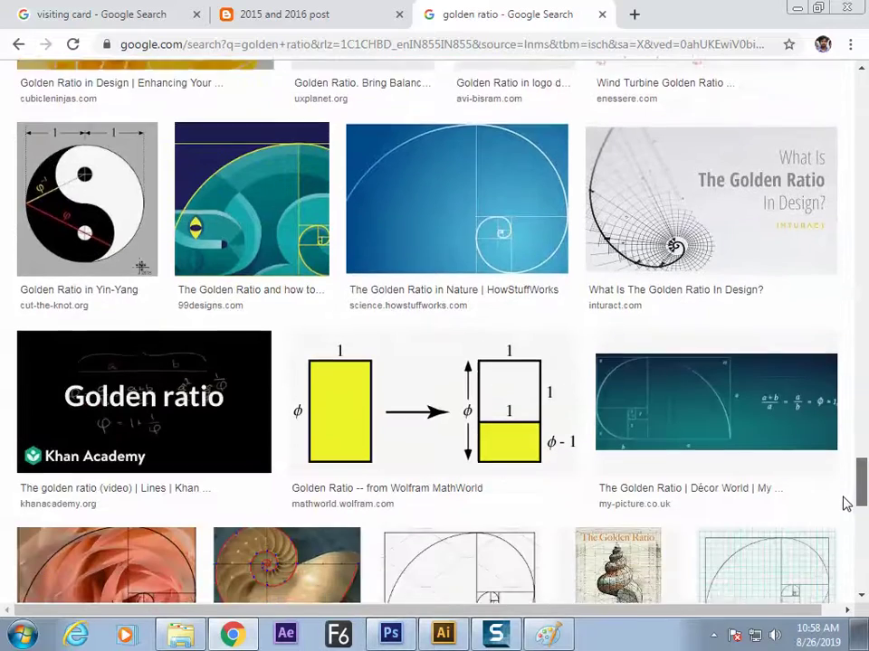
scroll(843, 511, down, 3)
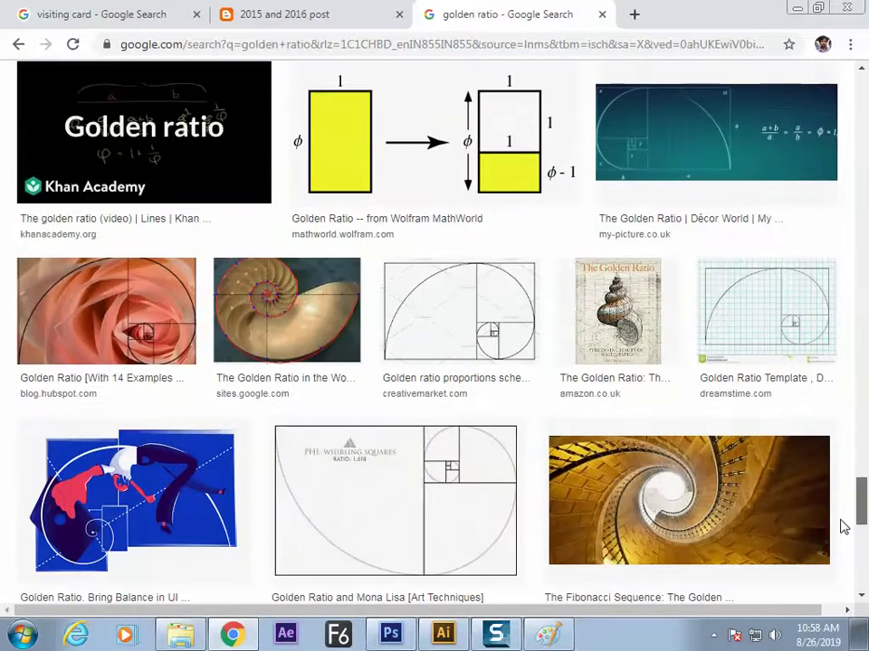
scroll(843, 528, down, 4)
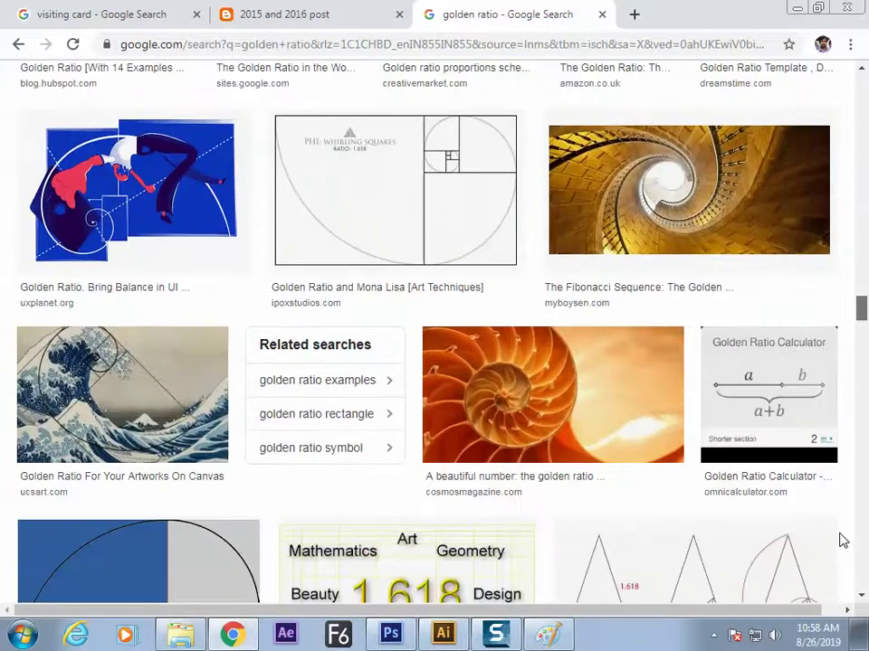
scroll(842, 541, down, 3)
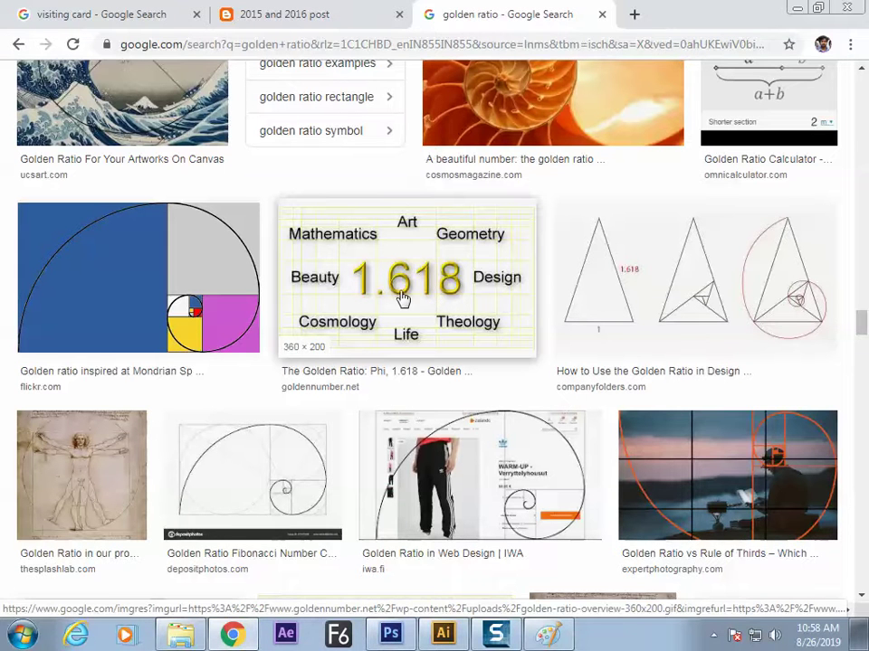
Step: Switch to Paint, handwrite 1.618 below the Golden Ratio box, and undo the last stray stroke
key(alt+Tab)
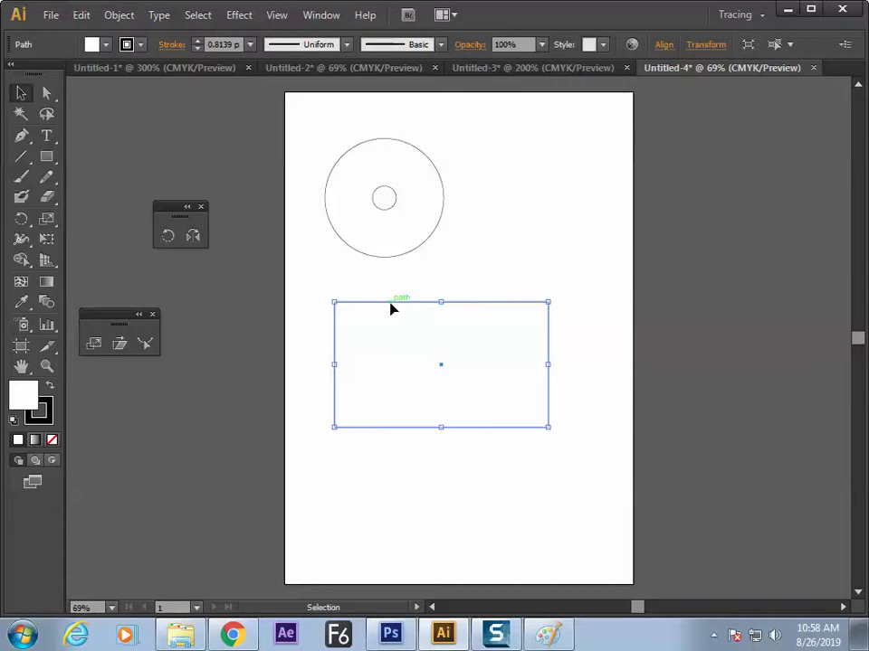
key(alt+Tab)
drag(555, 429, 558, 463)
mouse_move(586, 427)
mouse_down()
mouse_move(580, 440)
mouse_move(604, 437)
mouse_move(608, 452)
mouse_up()
key(ctrl+z)
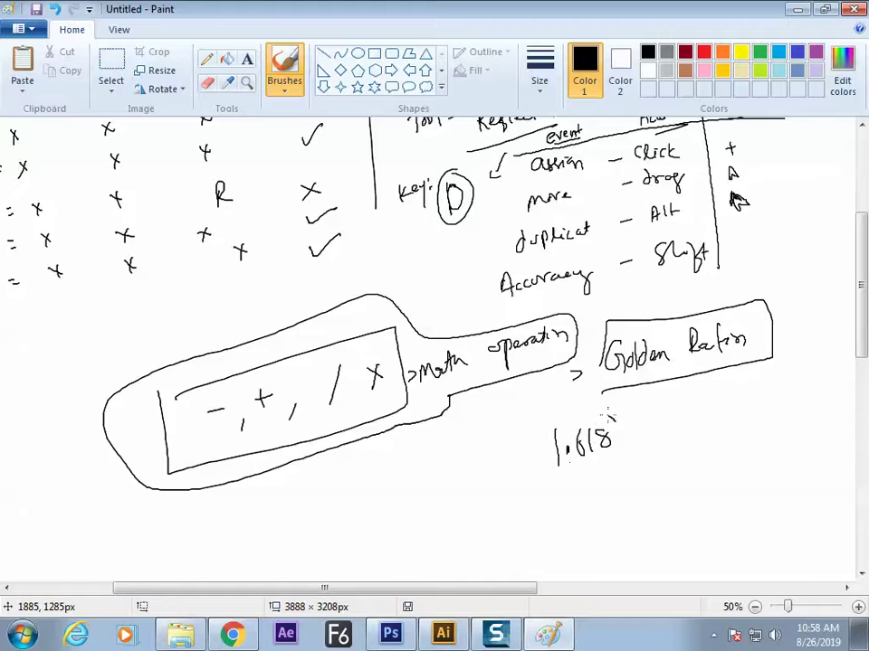
Step: Circle the handwritten 1.618 with a freehand loop and a short lead-in line
drag(500, 426, 602, 408)
drag(597, 412, 592, 415)
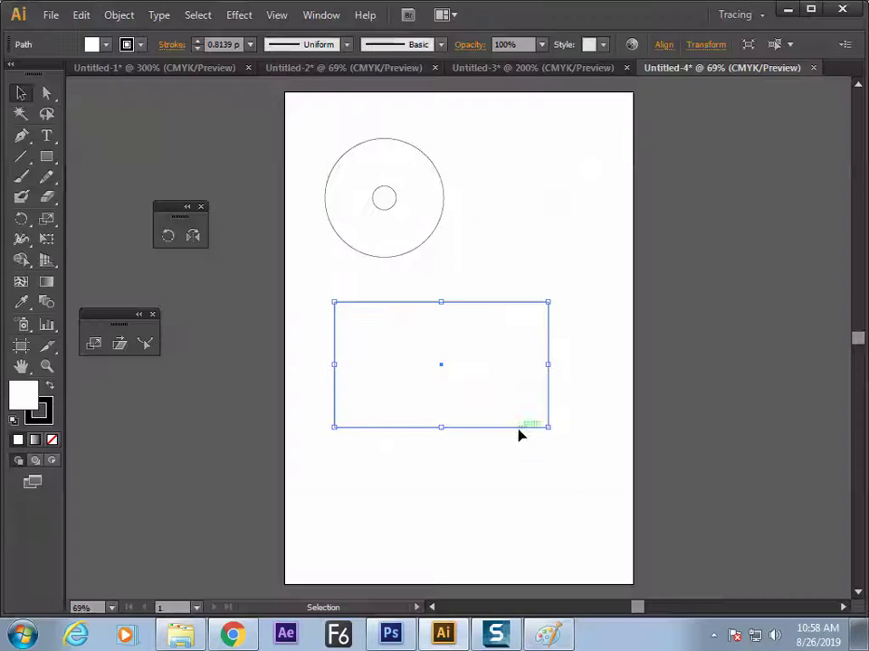
Step: Switch to Illustrator and select the large rectangle below the circles
key(alt+Tab)
click(478, 492)
click(506, 438)
key(ctrl)
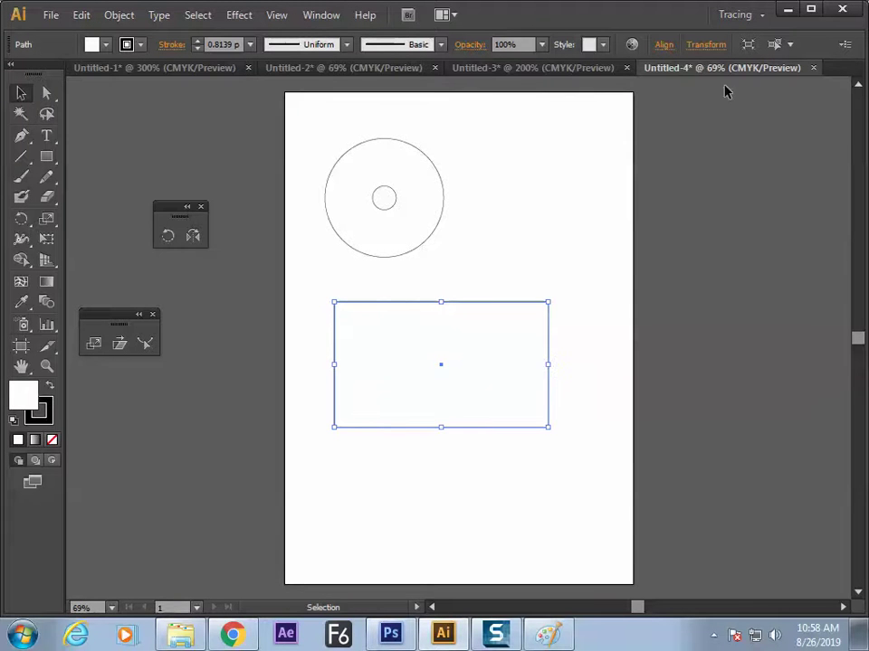
click(705, 45)
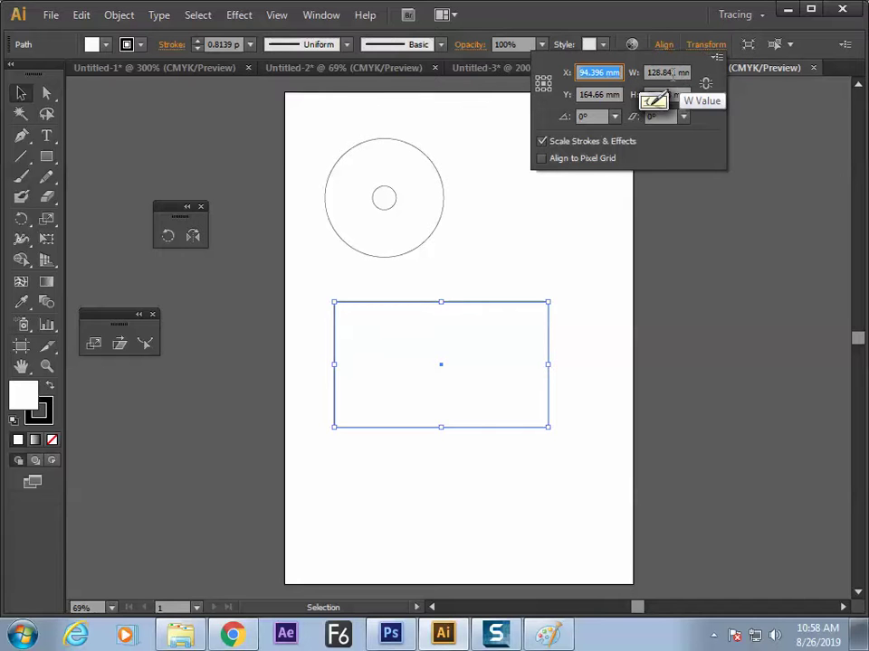
click(669, 75)
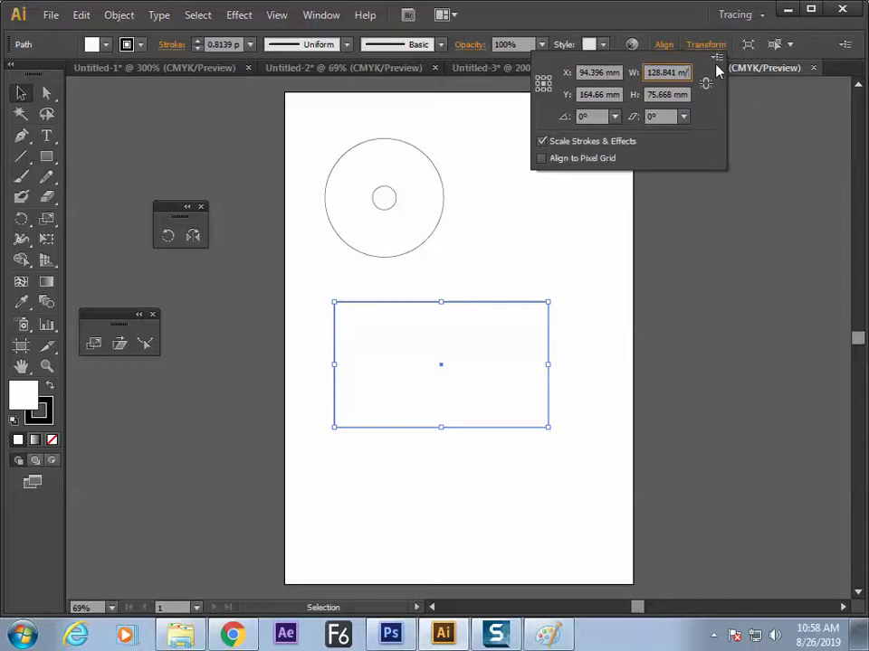
text(/1.)
text(4)
key(Escape)
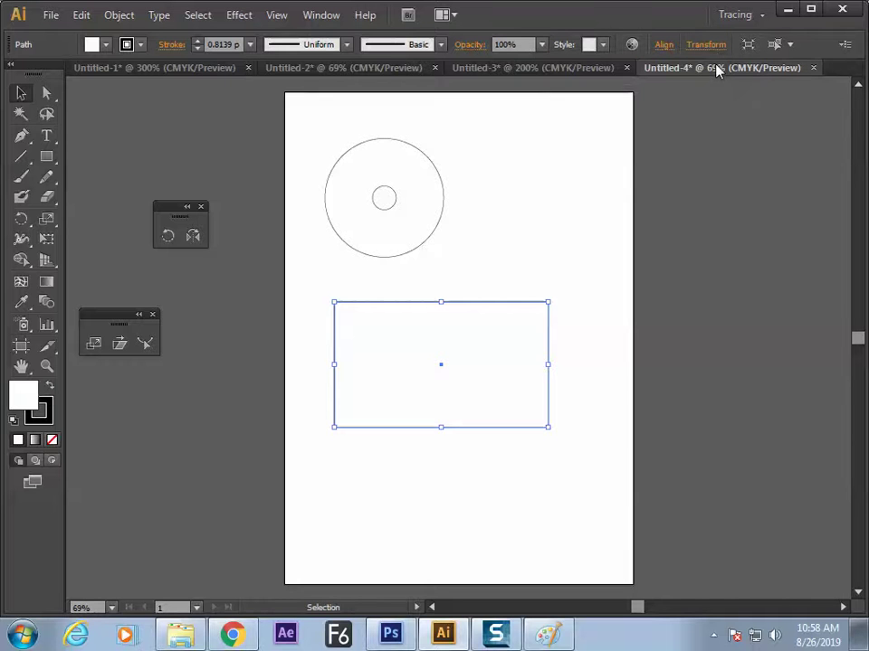
Step: Duplicate the large rectangle, offsetting the copy diagonally down and to the right of the original
click(474, 293)
click(462, 311)
drag(462, 310, 487, 348)
Step: Divide the duplicate rectangle's width by 1.618, leaving its height unlinked
click(707, 44)
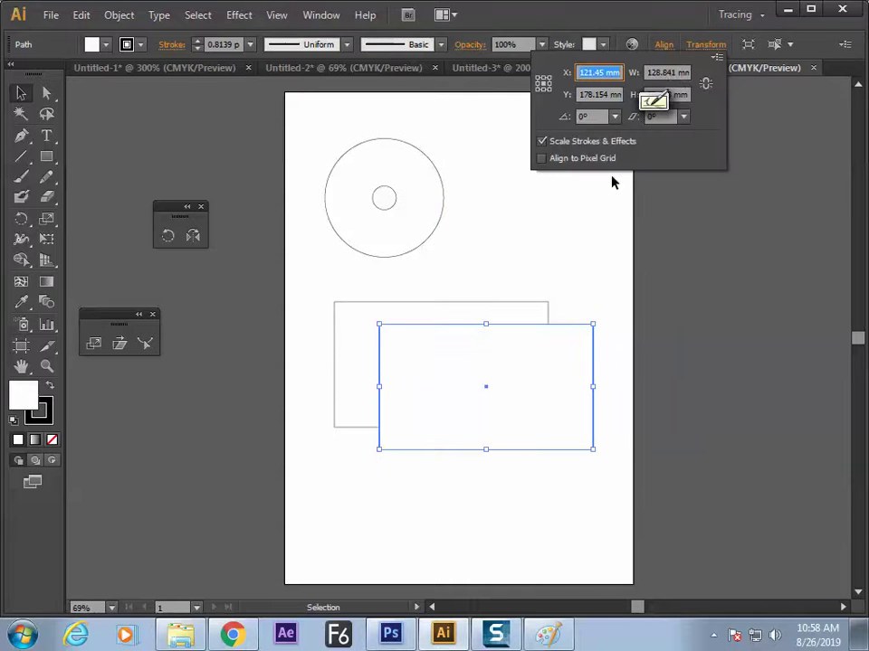
click(682, 72)
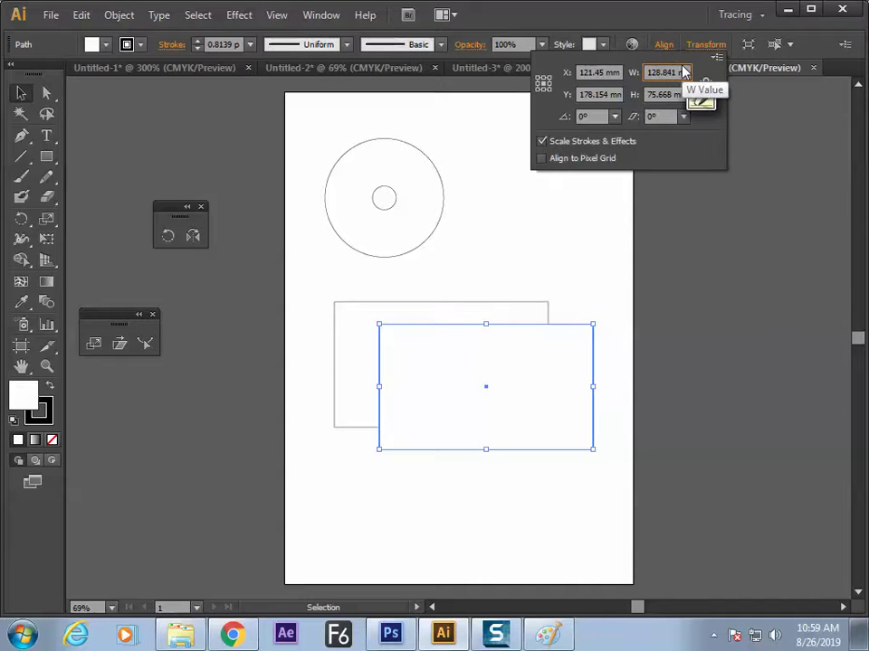
double_click(683, 72)
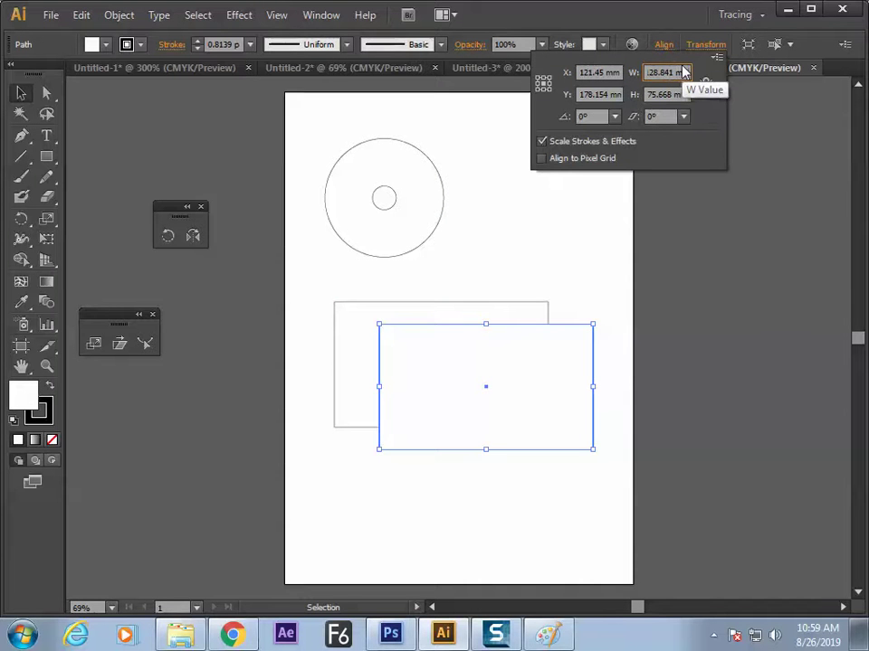
text(/1.6)
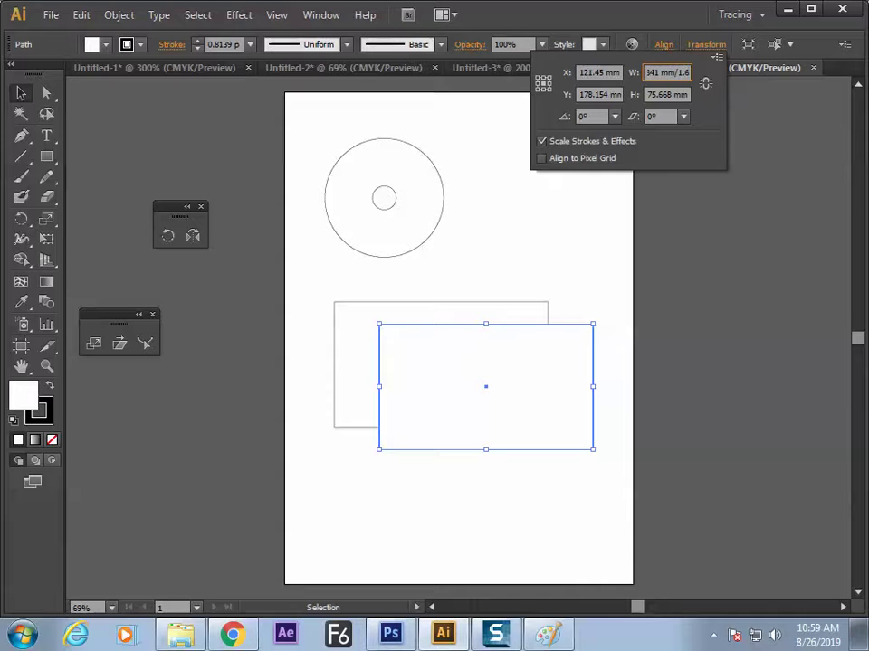
text(18)
key(Return)
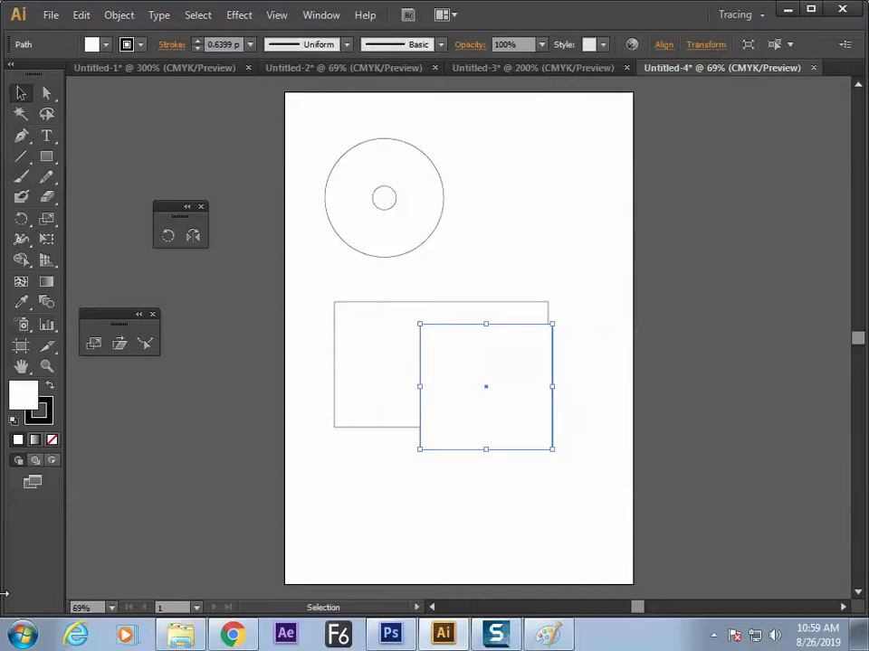
Step: Move the original rectangle straight down and place the narrower copy over it with their top and bottom edges matching
drag(485, 361, 565, 246)
drag(451, 374, 451, 419)
drag(539, 232, 532, 286)
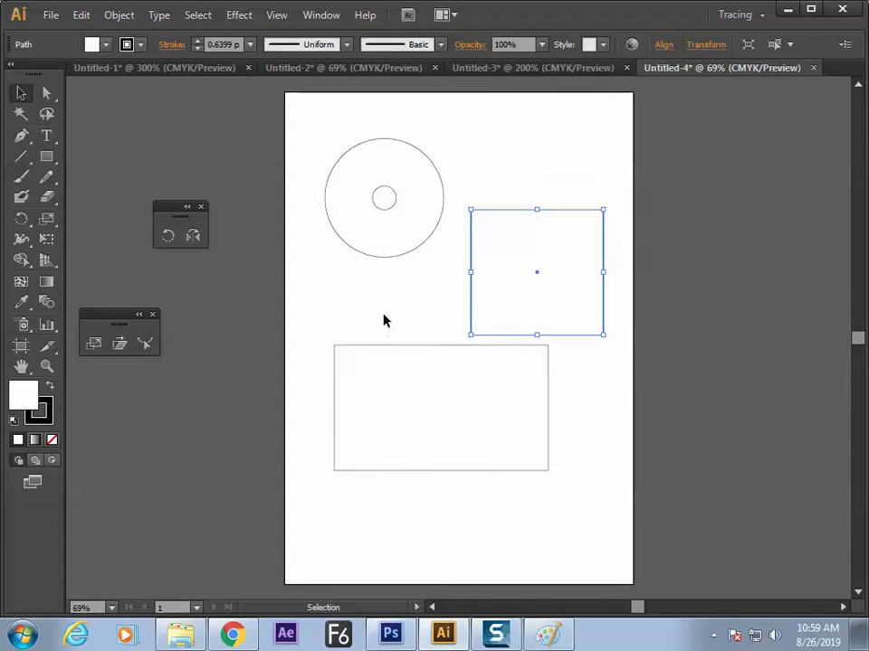
drag(513, 295, 460, 404)
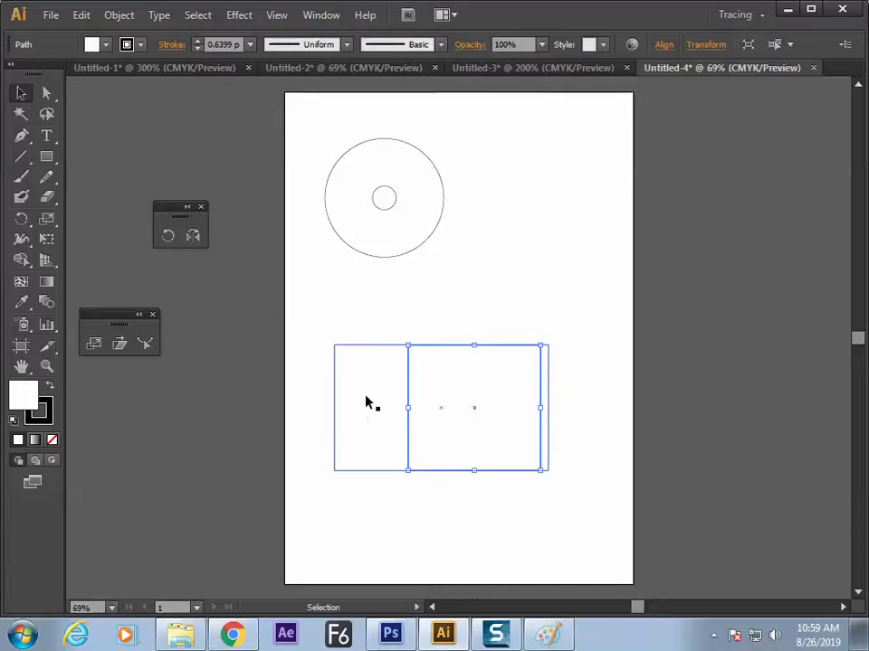
Step: Align the left edges of both rectangles, and move the pair back toward the middle of the artboard below the circles
drag(304, 322, 562, 506)
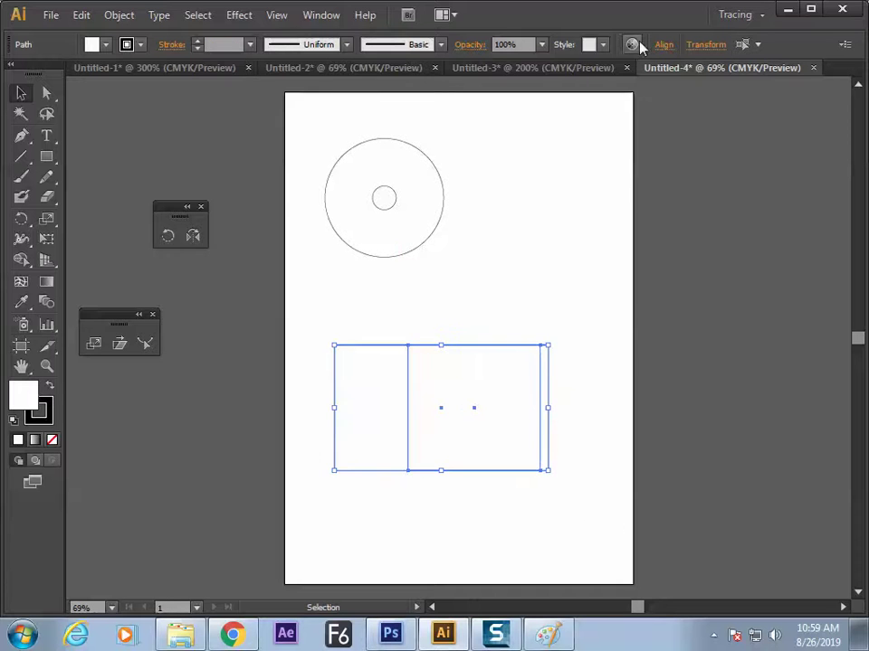
click(663, 44)
click(494, 90)
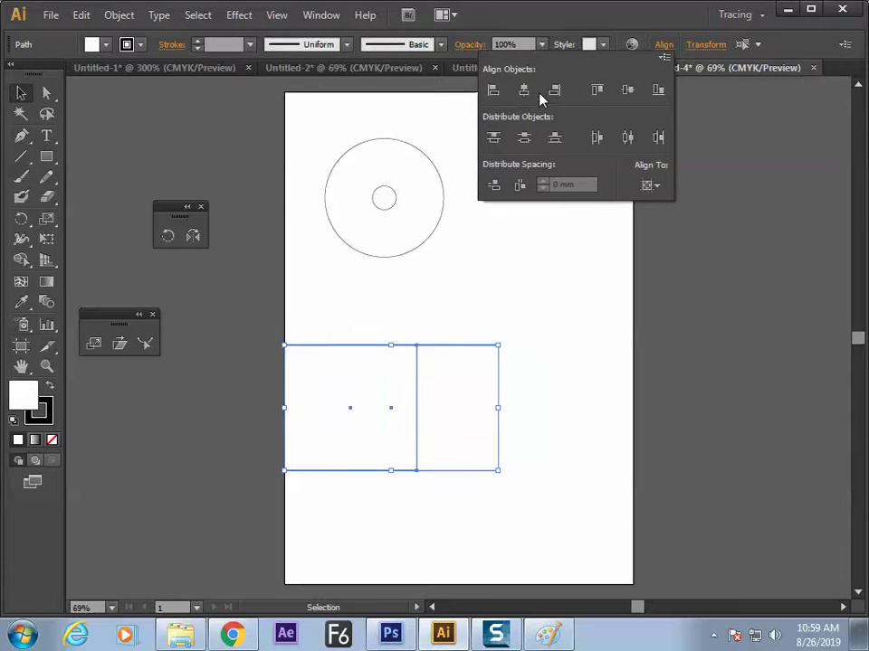
click(489, 352)
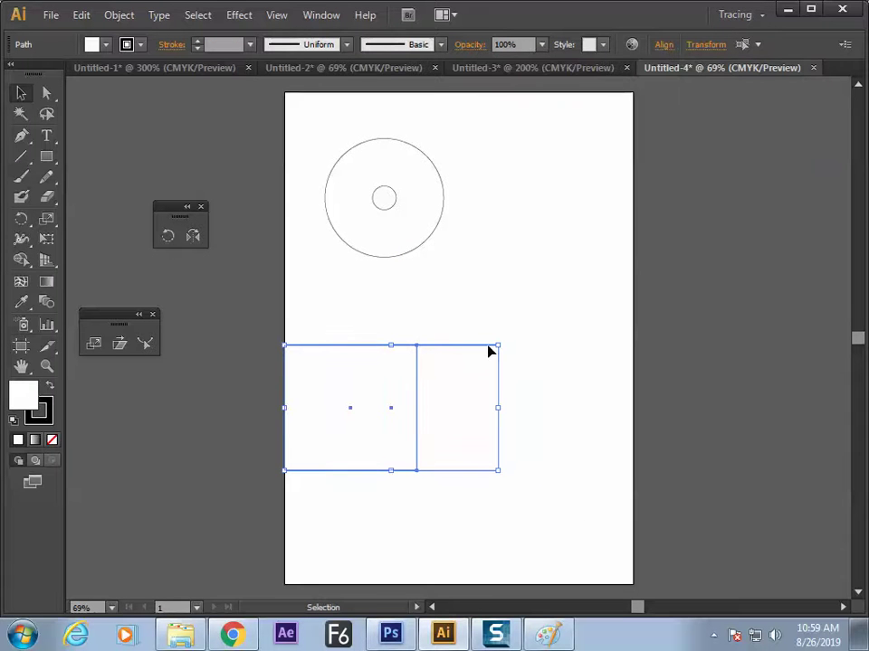
drag(424, 356, 490, 305)
click(454, 512)
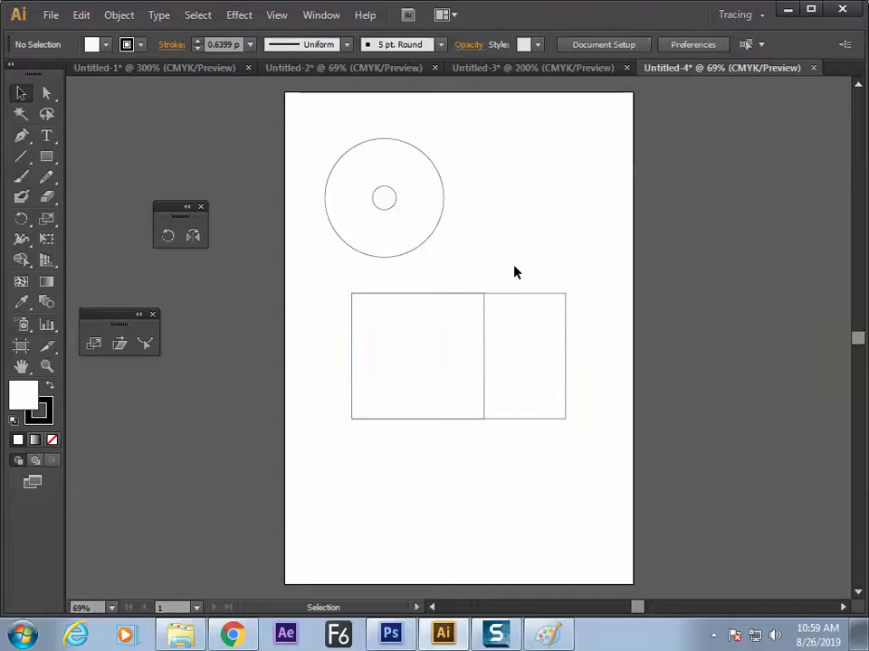
Step: Fill the narrower rectangle with red and deselect everything
click(485, 327)
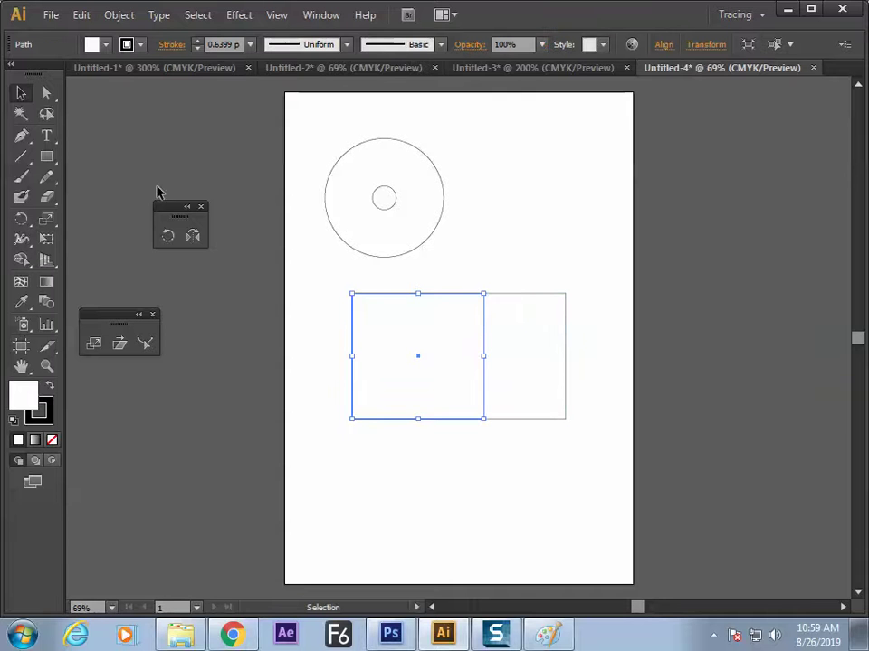
click(106, 45)
click(60, 78)
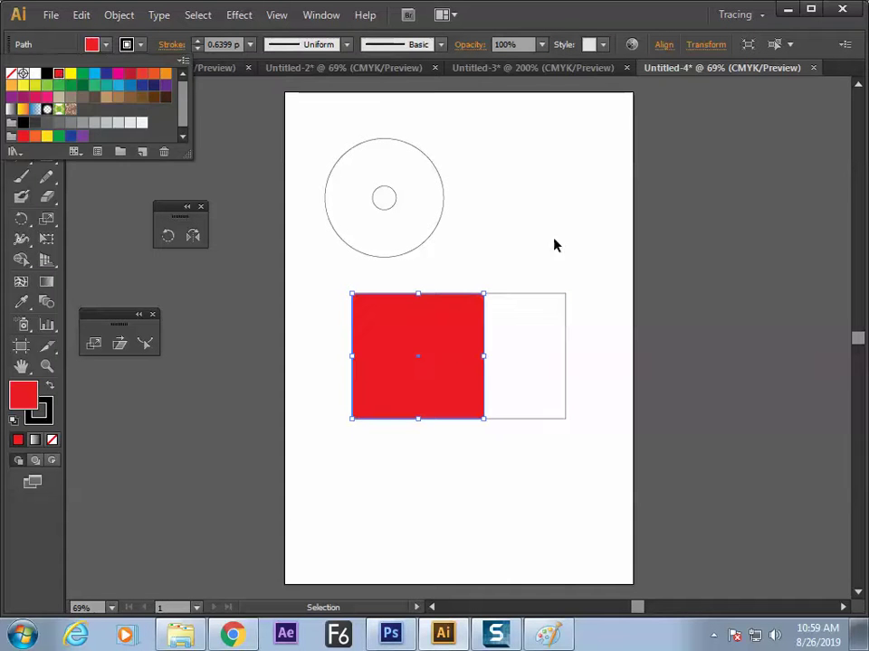
shift+click(556, 301)
click(621, 266)
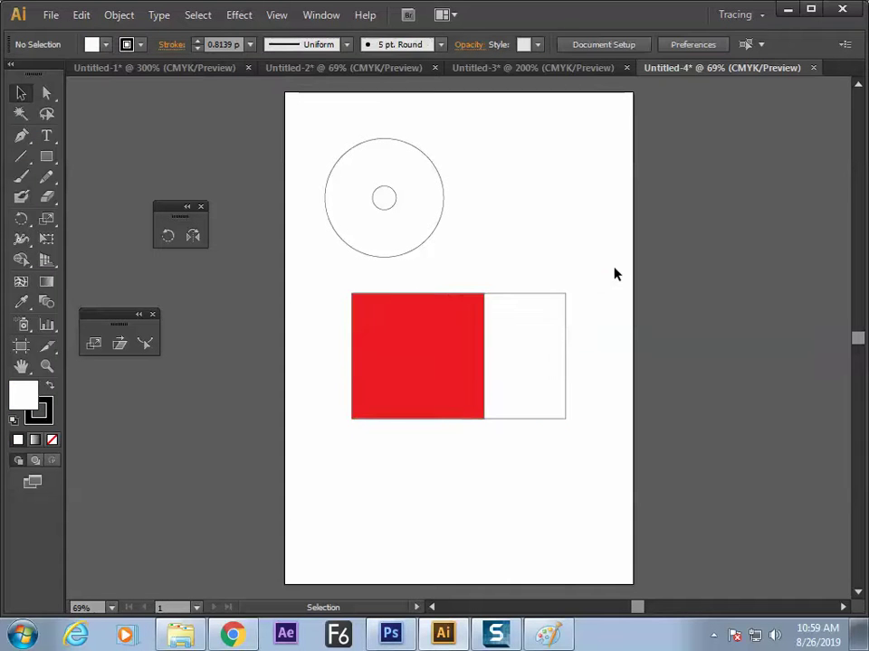
Step: Select the red and white rectangles together and shift them slightly to the right
key(Tab)
key(ctrl+space)
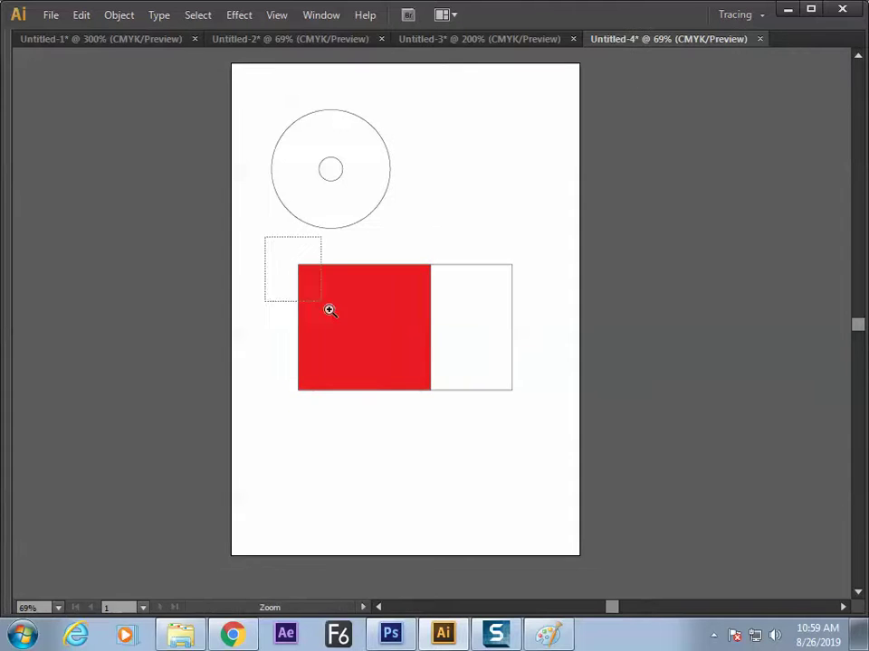
drag(266, 236, 595, 463)
key(space)
drag(473, 446, 516, 487)
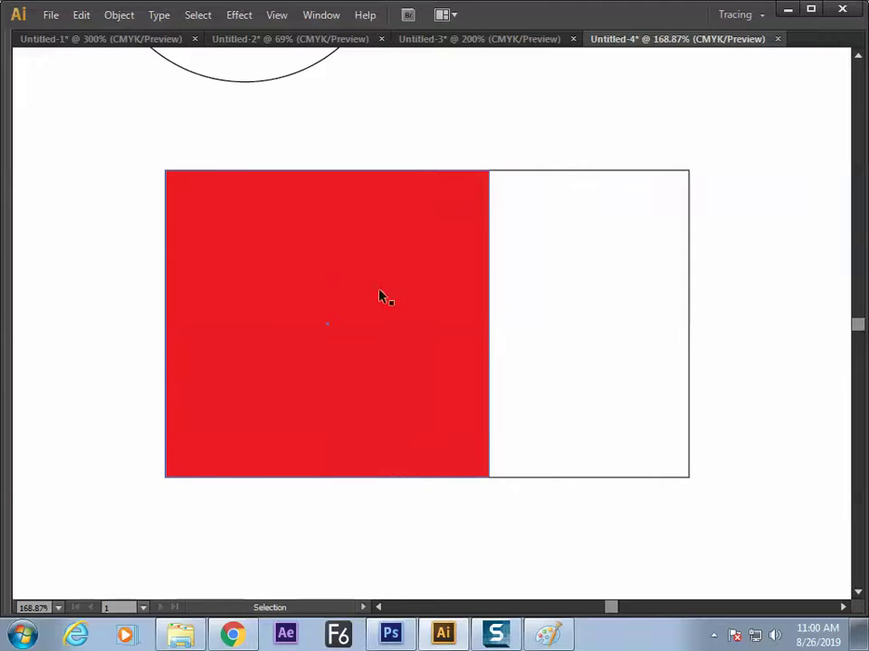
key(Tab)
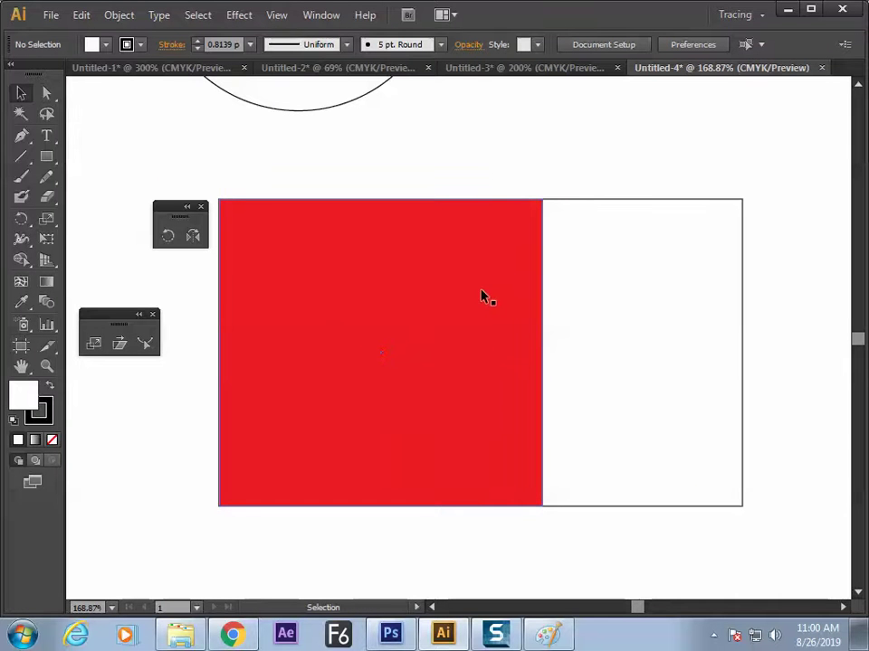
click(405, 302)
drag(505, 242, 523, 242)
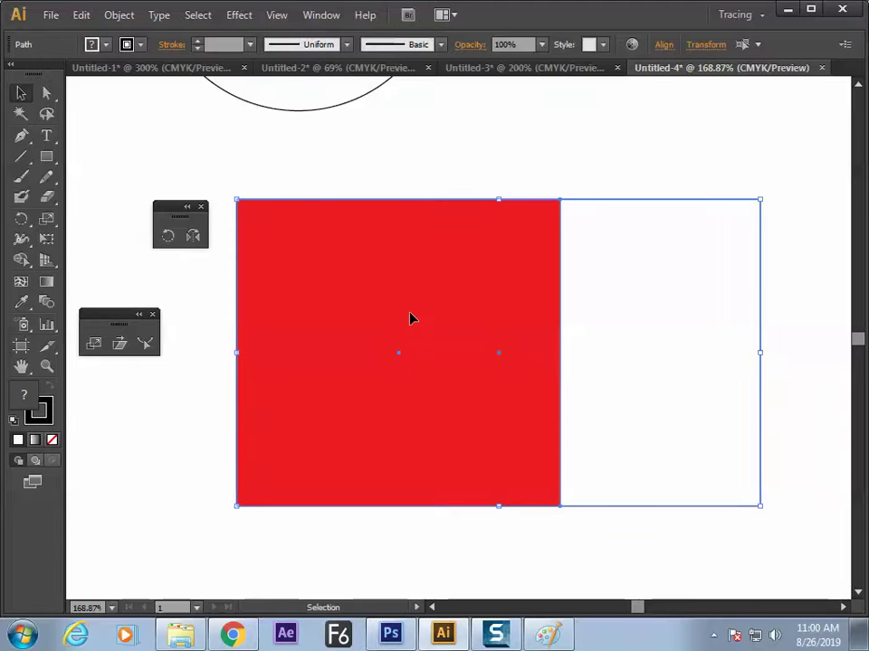
Step: Switch to Chrome and search for "golden ratio" in a new tab
key(alt+Tab)
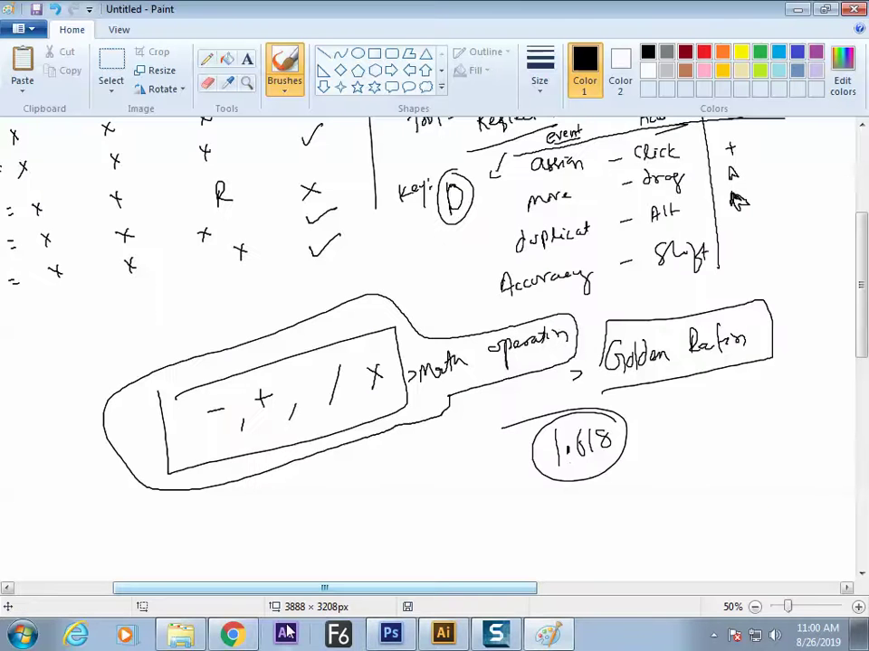
click(257, 628)
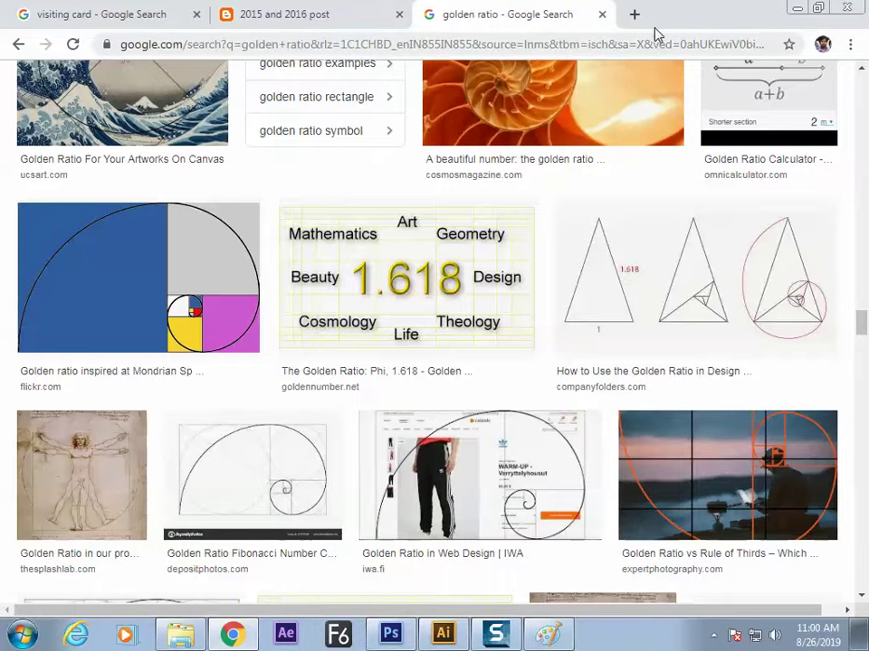
click(634, 14)
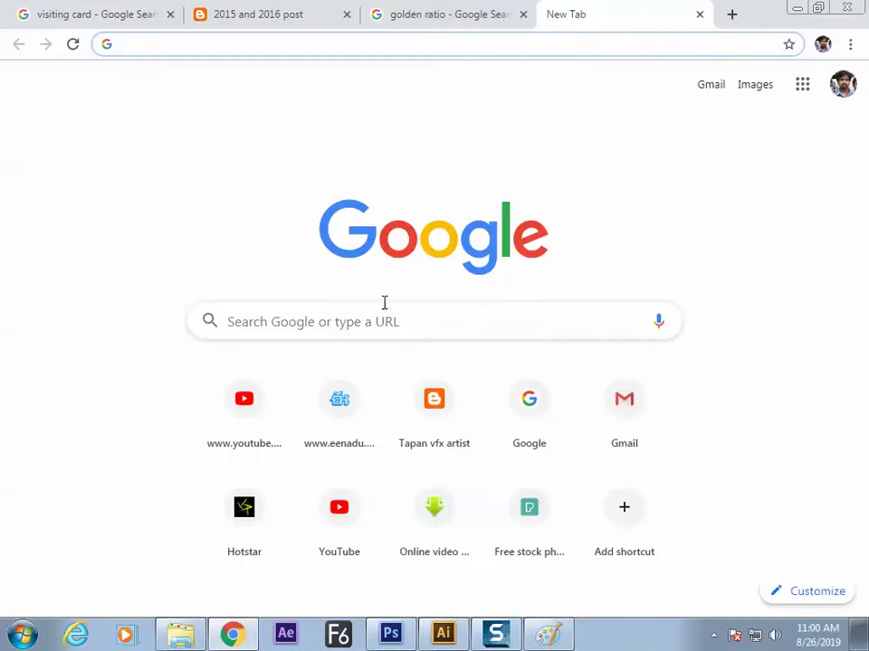
click(351, 320)
text(golden)
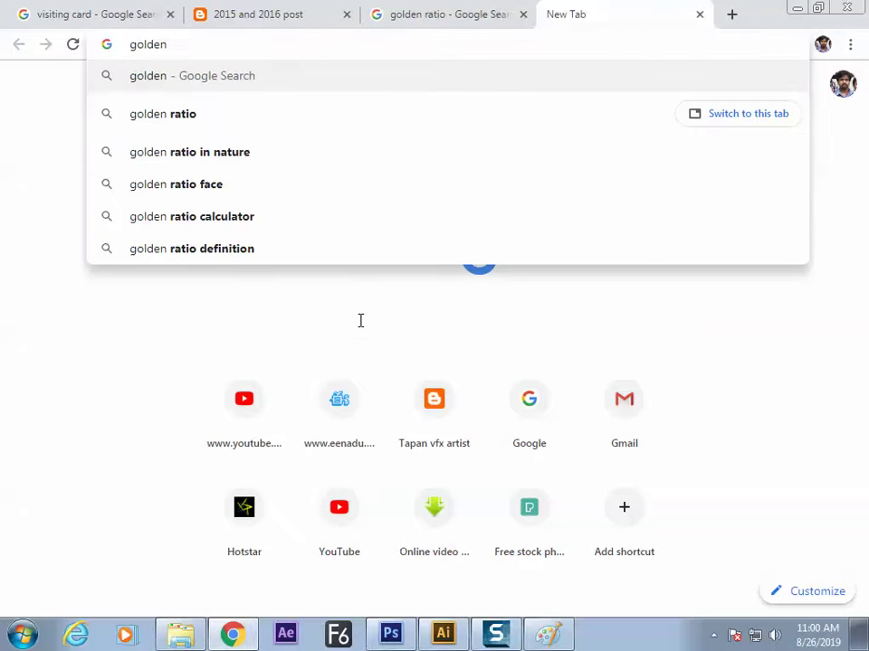
text( ratio )
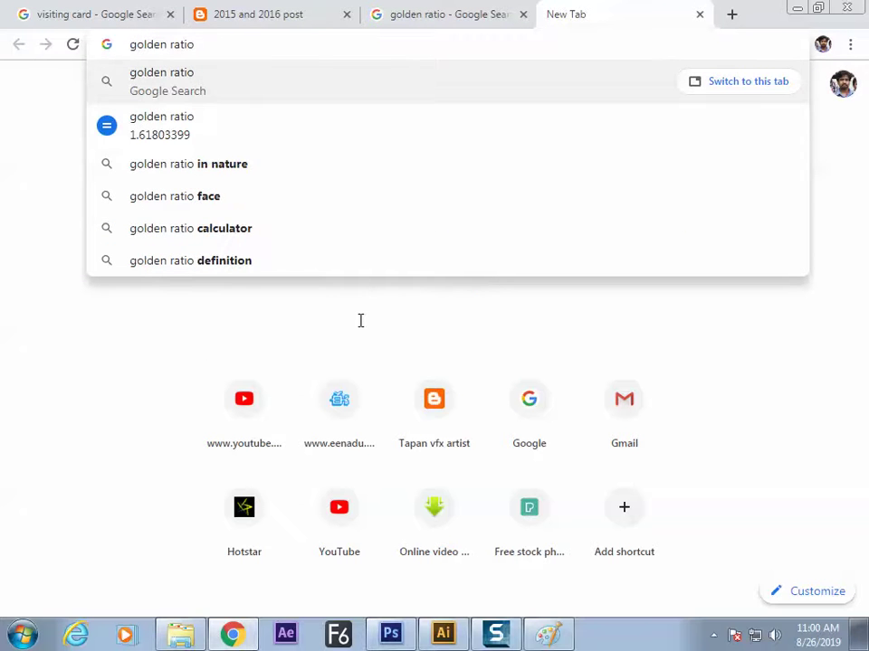
text(bus)
key(Down)
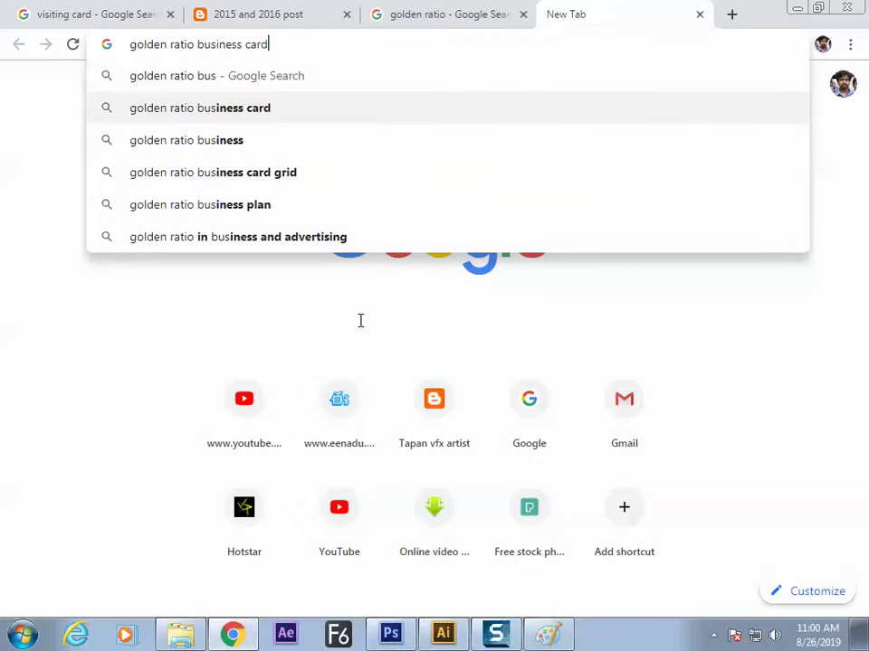
key(BackSpace)
key(BackSpace)
key(BackSpace)
key(BackSpace)
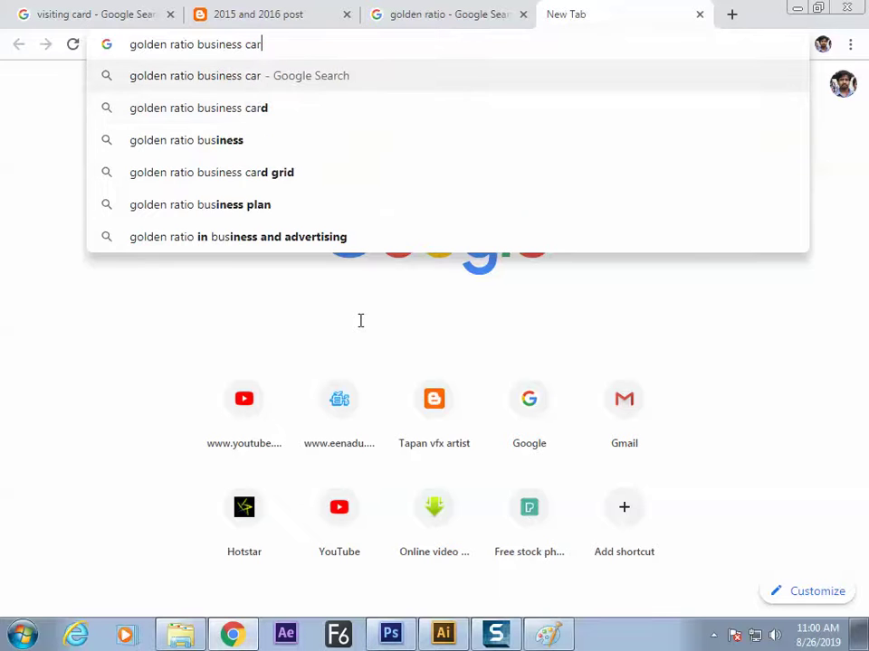
key(BackSpace)
key(BackSpace)
key(BackSpace)
key(BackSpace)
key(BackSpace)
key(BackSpace)
key(BackSpace)
key(BackSpace)
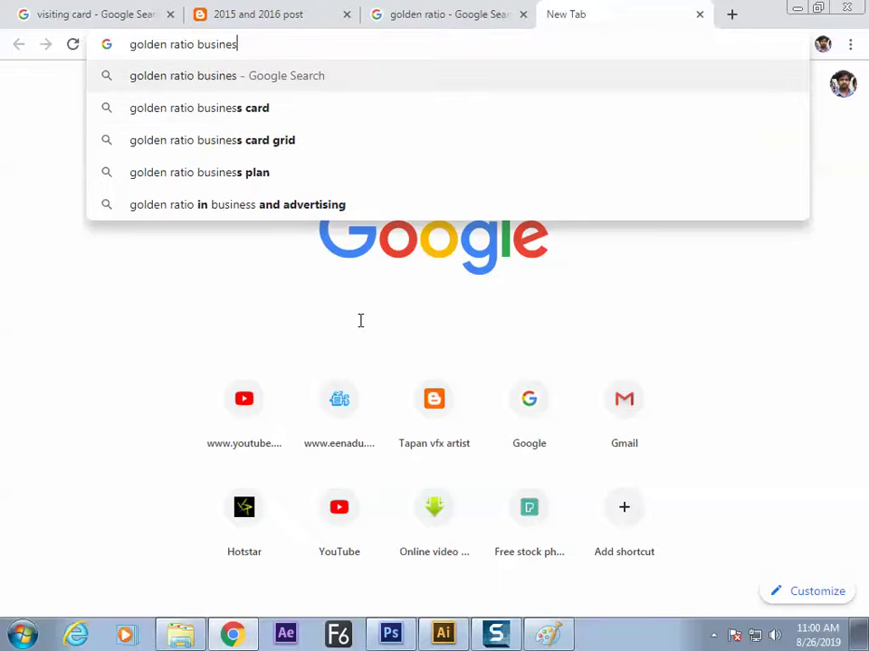
key(Return)
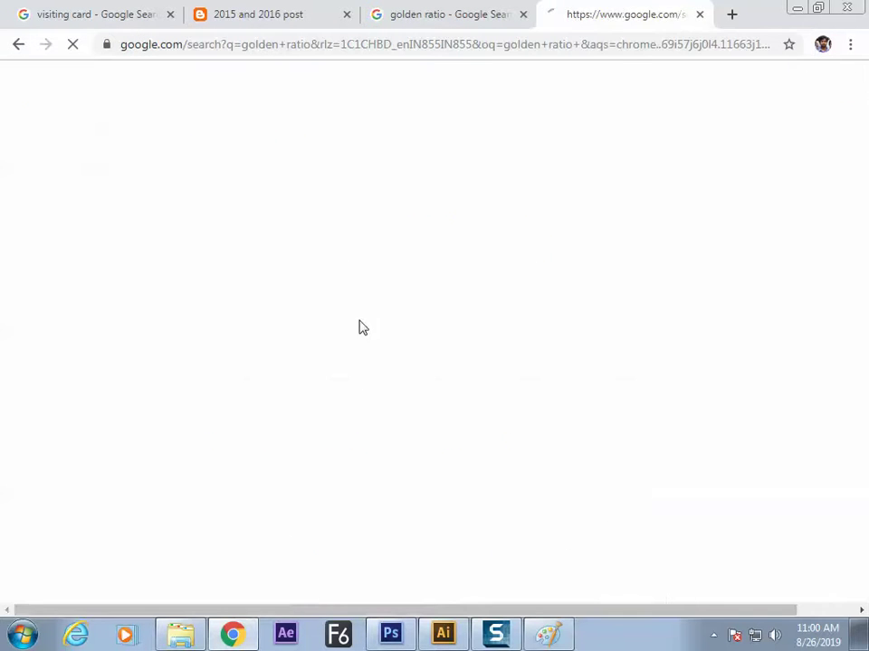
Step: Show the image results for golden ratio and filter them by architecture
click(226, 144)
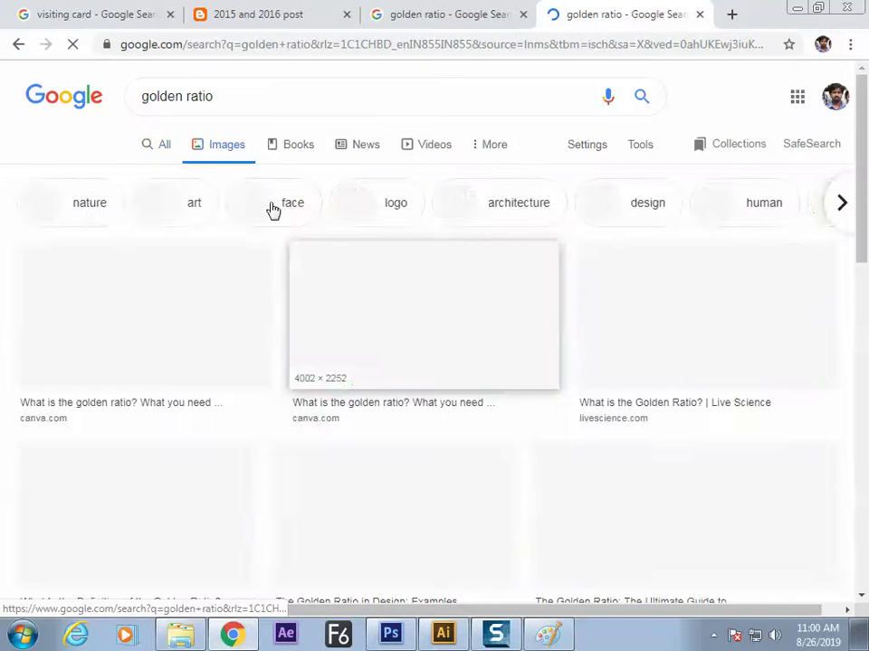
scroll(862, 127, down, 1)
scroll(862, 127, up, 1)
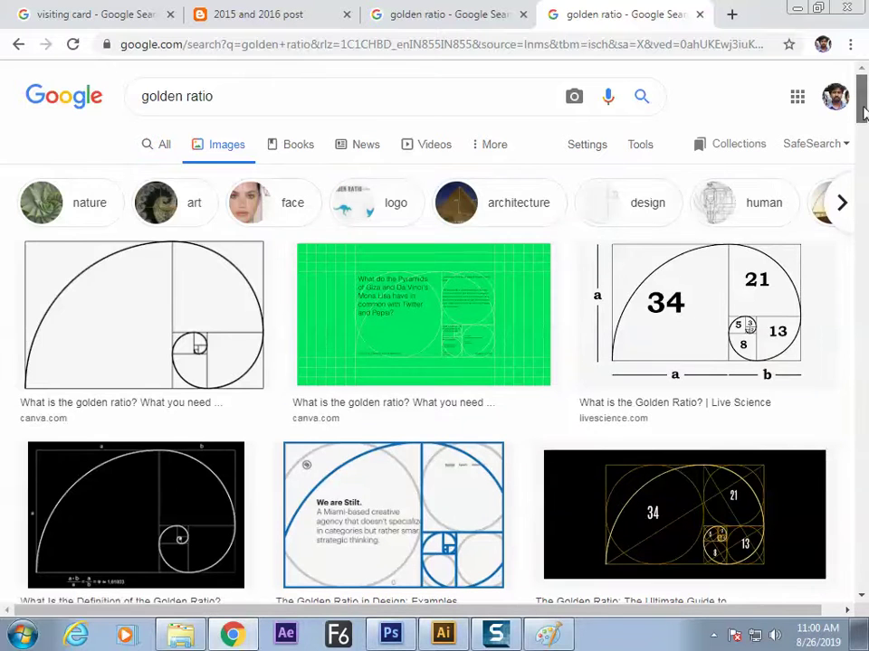
click(470, 221)
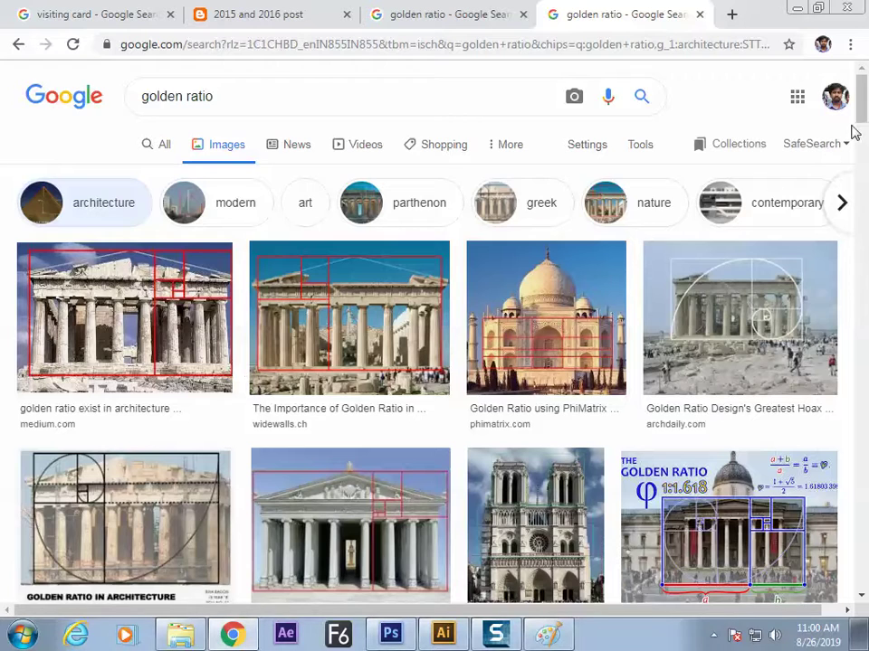
Step: Examine the architecture image results for buildings overlaid with golden ratio rectangles and spirals
drag(862, 124, 634, 226)
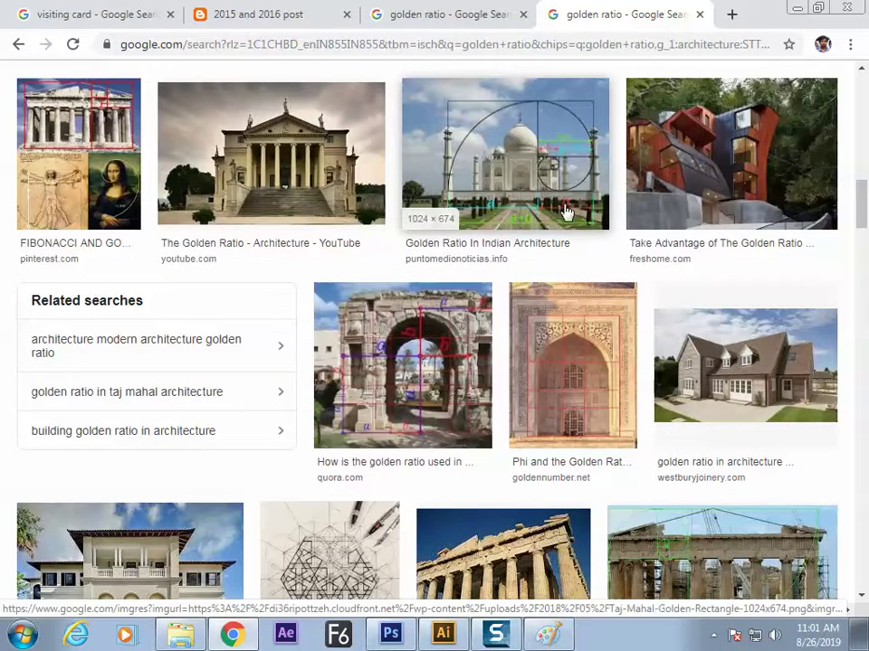
drag(863, 194, 862, 243)
scroll(820, 237, down, 1)
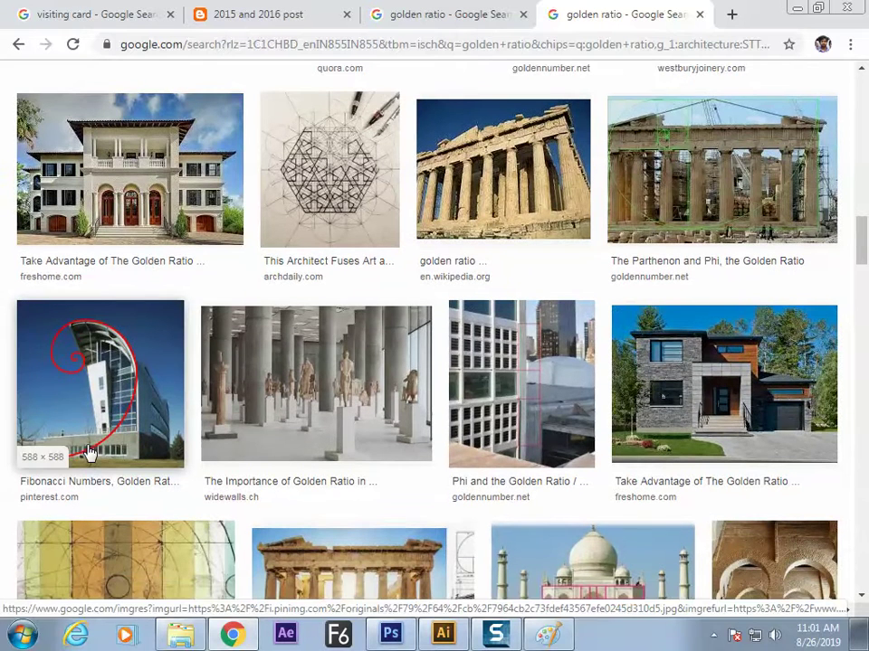
drag(855, 241, 859, 309)
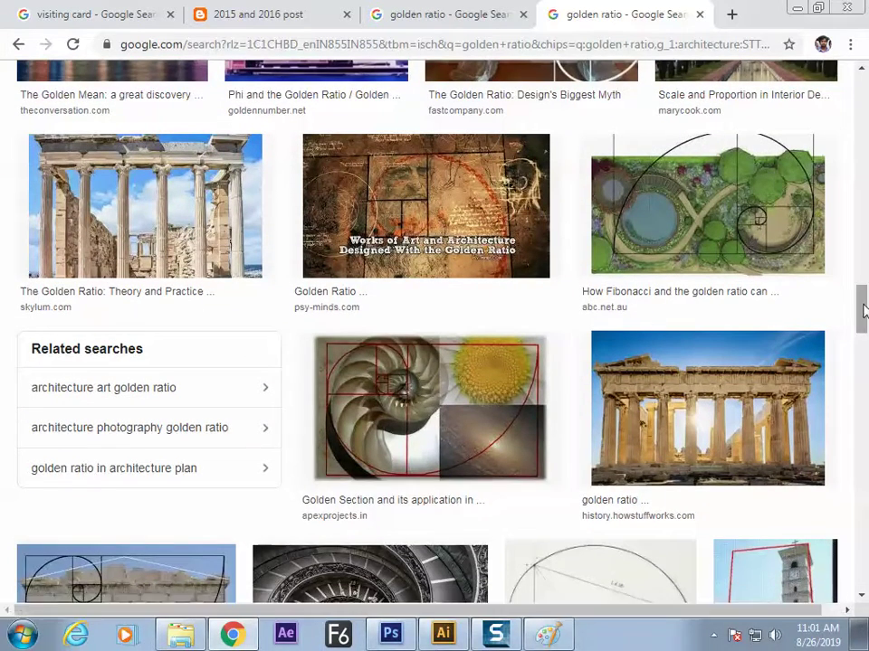
drag(862, 310, 850, 334)
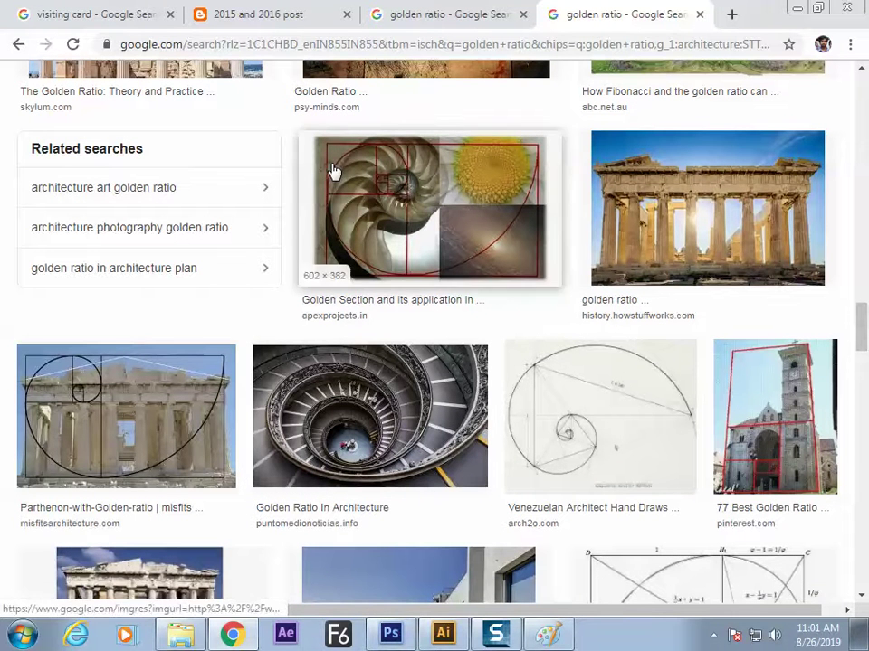
drag(862, 329, 863, 361)
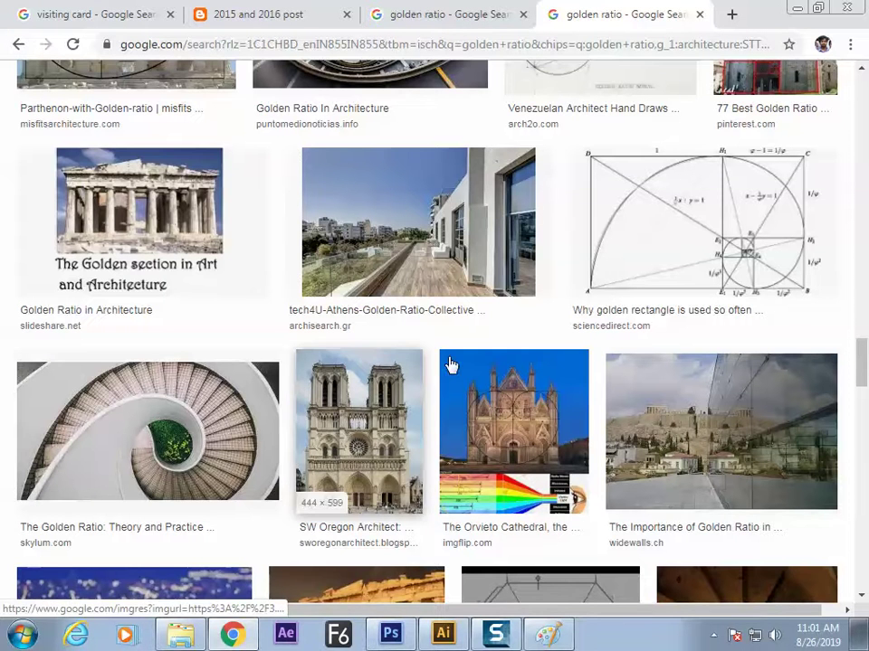
Step: Switch to Paint and draw a hand-drawn box around the circled 1.618
key(alt+Tab)
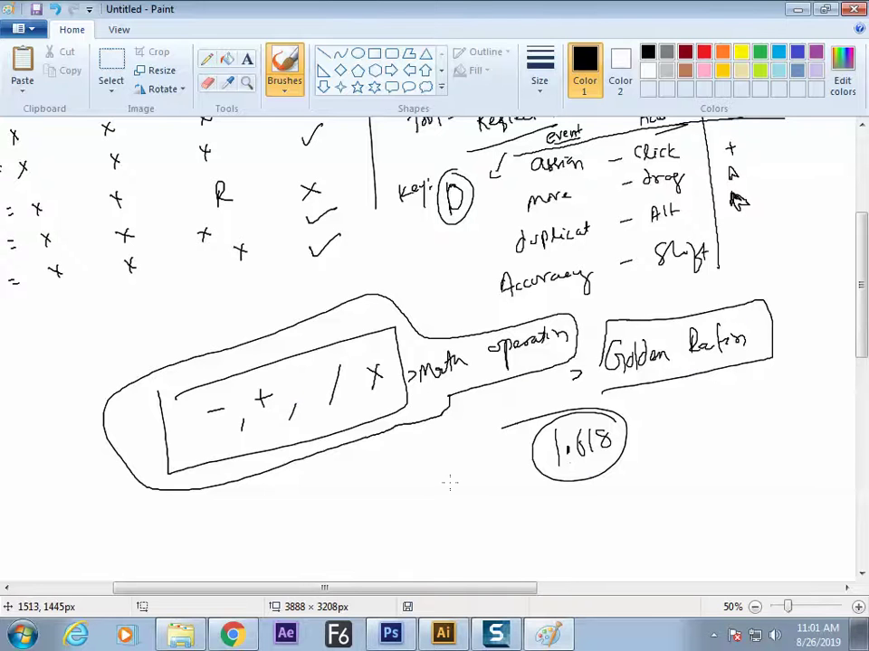
mouse_move(534, 496)
mouse_down()
mouse_move(639, 443)
mouse_move(534, 418)
mouse_move(525, 511)
mouse_up()
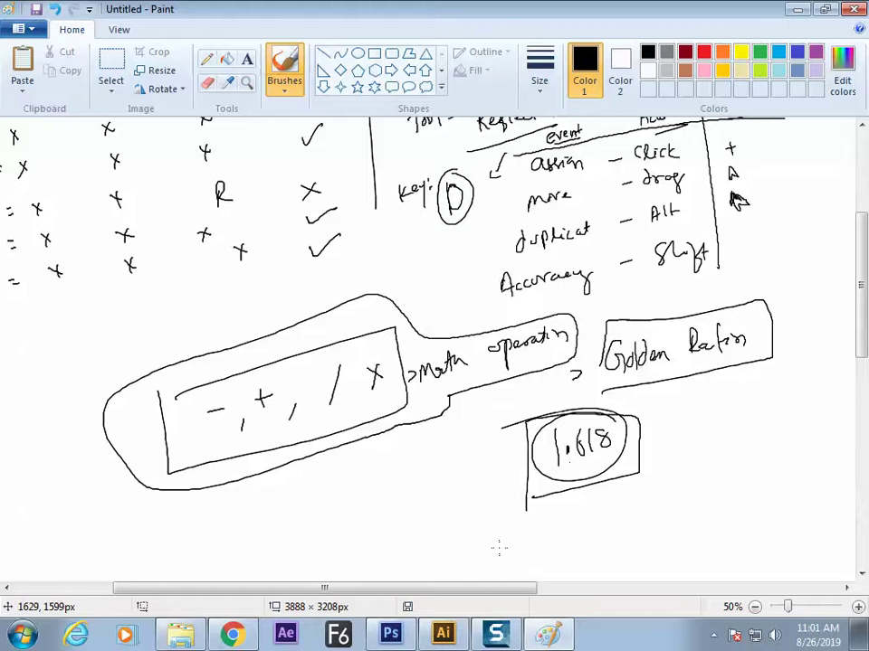
Step: Switch to Illustrator, shrink the red and white rectangles together about their center, move them slightly up and deselect
key(alt+Tab)
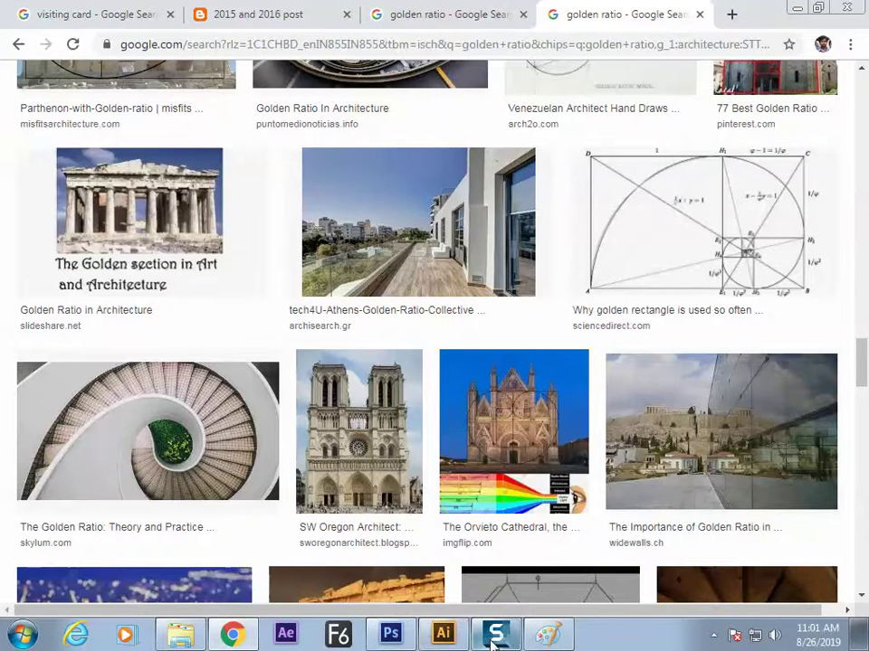
click(442, 635)
click(586, 169)
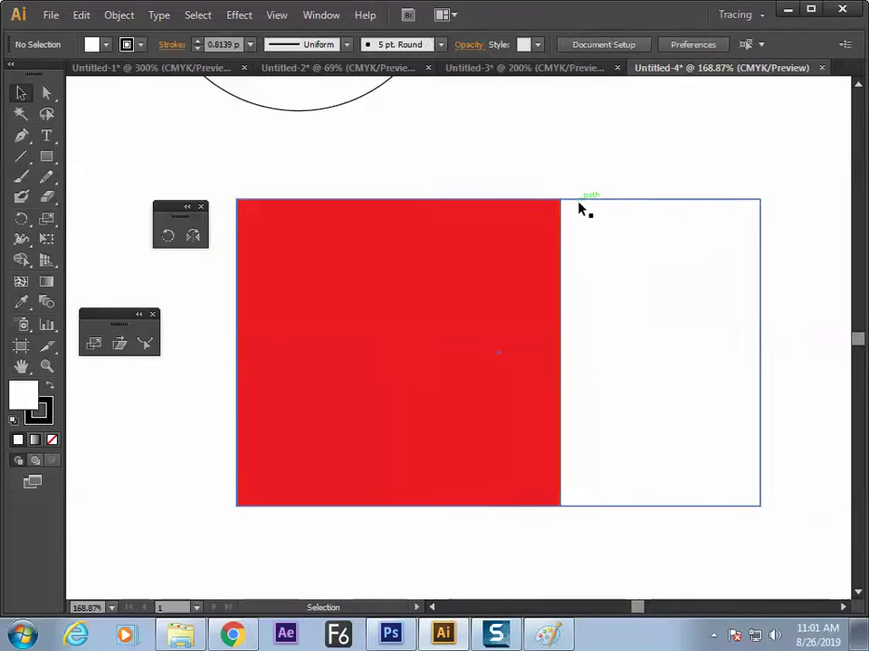
drag(516, 159, 579, 254)
drag(758, 201, 661, 257)
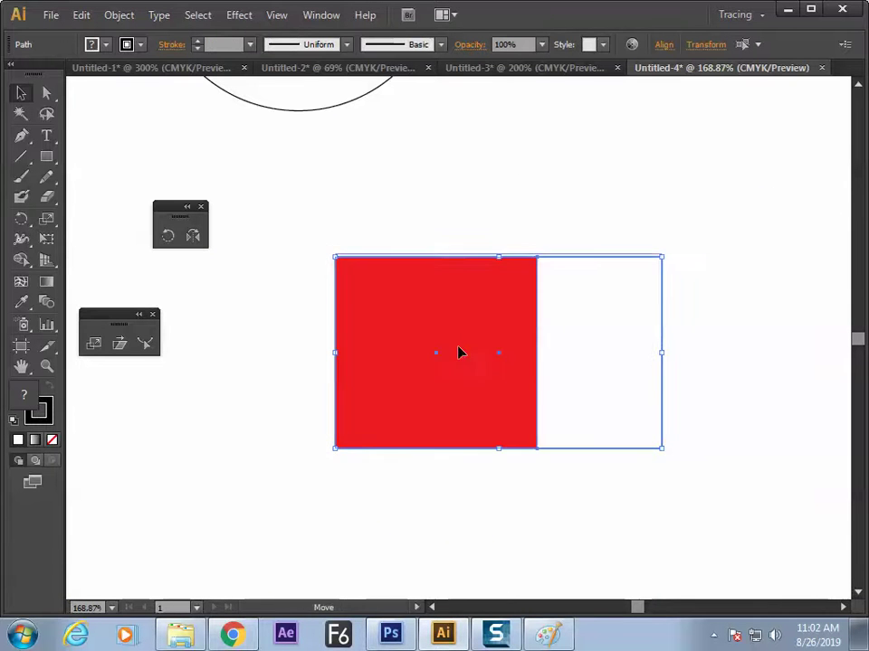
drag(462, 361, 463, 294)
click(494, 445)
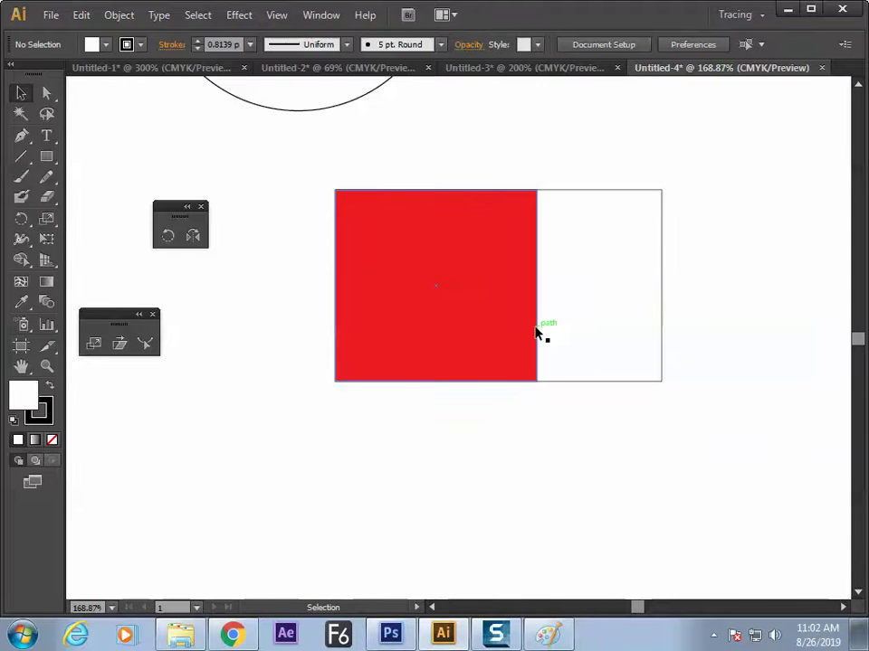
Step: Draw a white square below the red and white rectangles and stretch its right edge outward into a slightly wider rectangle
click(48, 157)
drag(282, 482, 361, 560)
key(v)
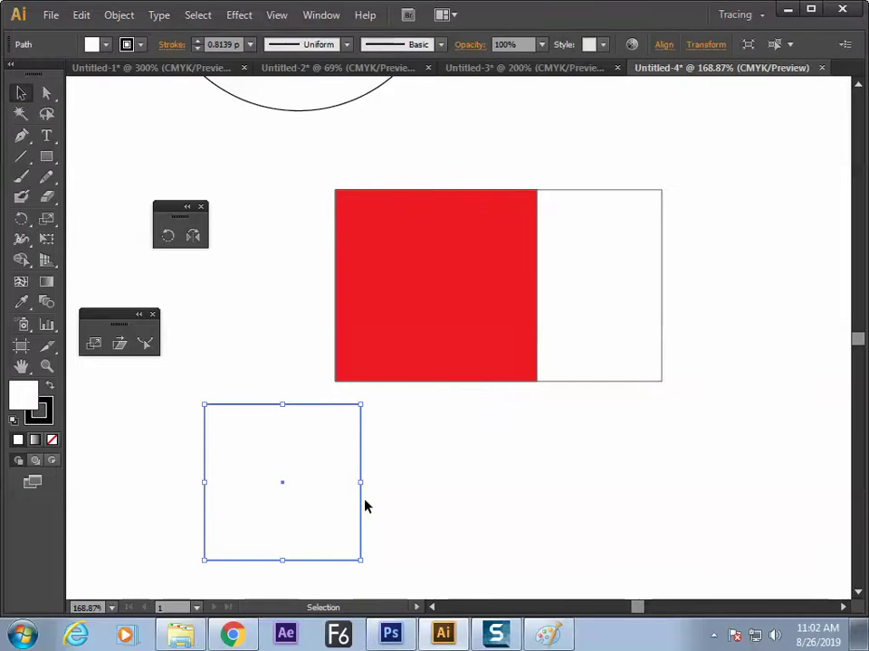
drag(362, 490, 391, 461)
click(453, 477)
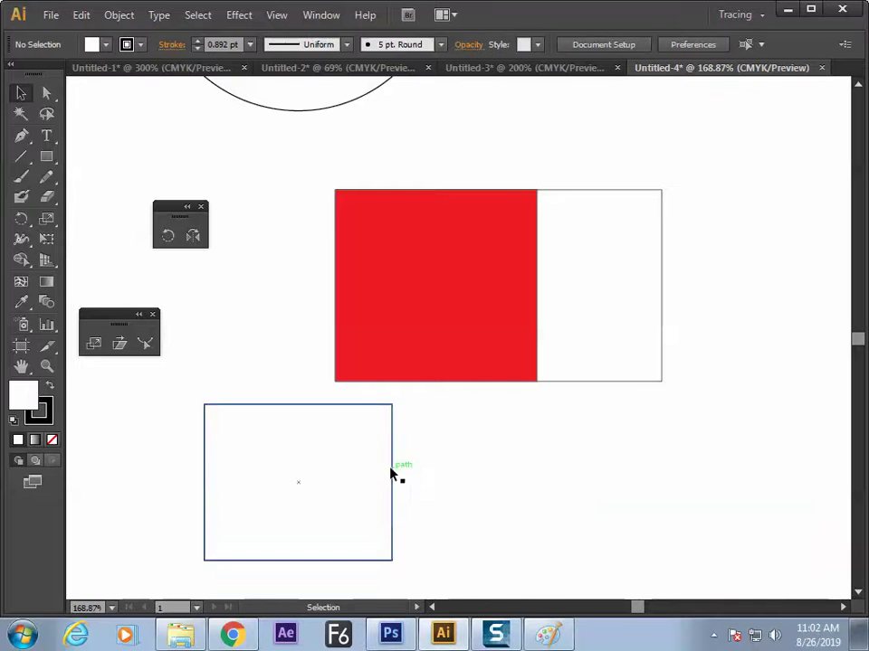
click(352, 504)
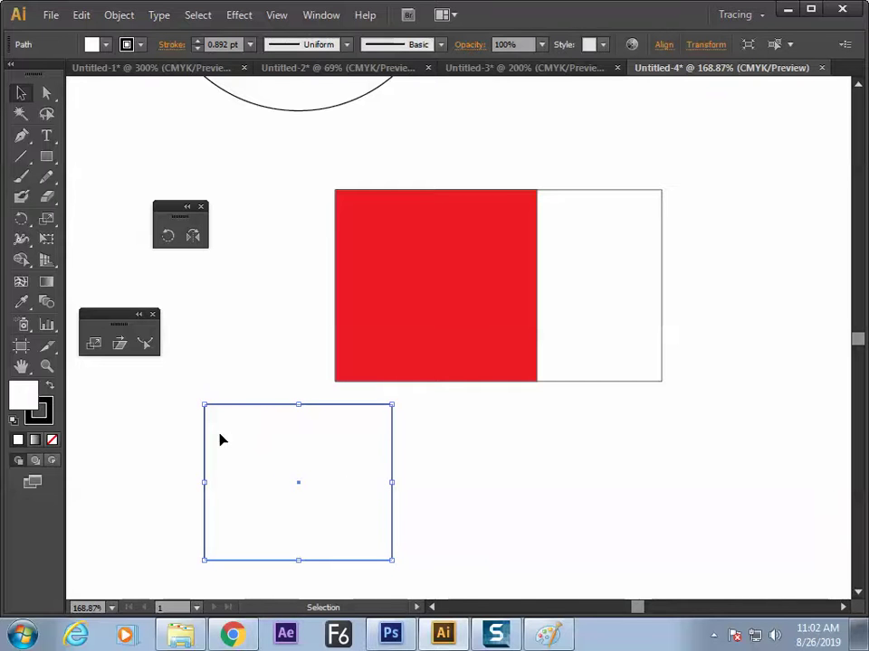
Step: Switch to Chrome, search for "rule of thirds" in a new tab and show the example photo in the Wikipedia article
key(alt+Tab)
click(731, 14)
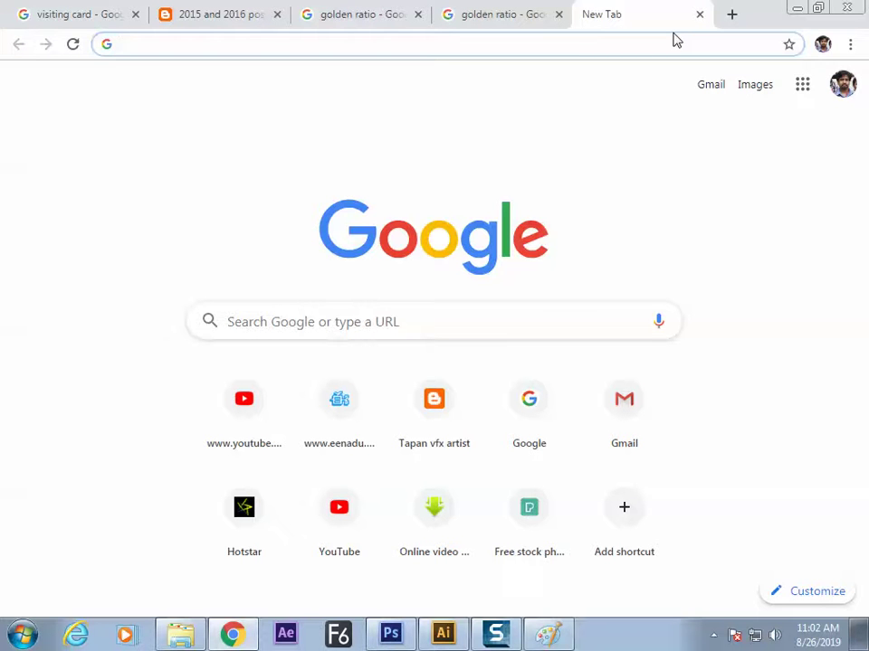
click(341, 317)
text(rule)
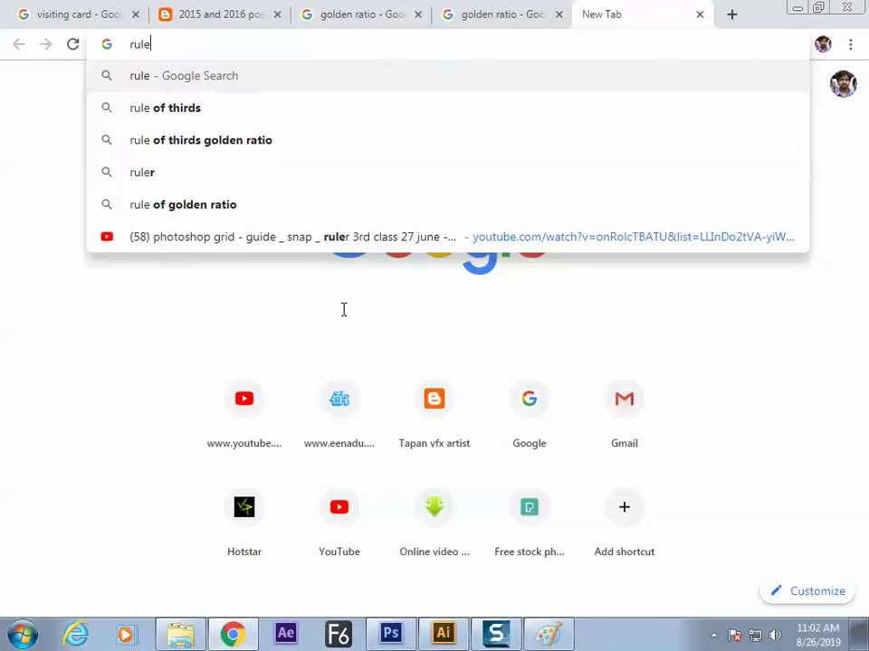
key(Down)
key(Return)
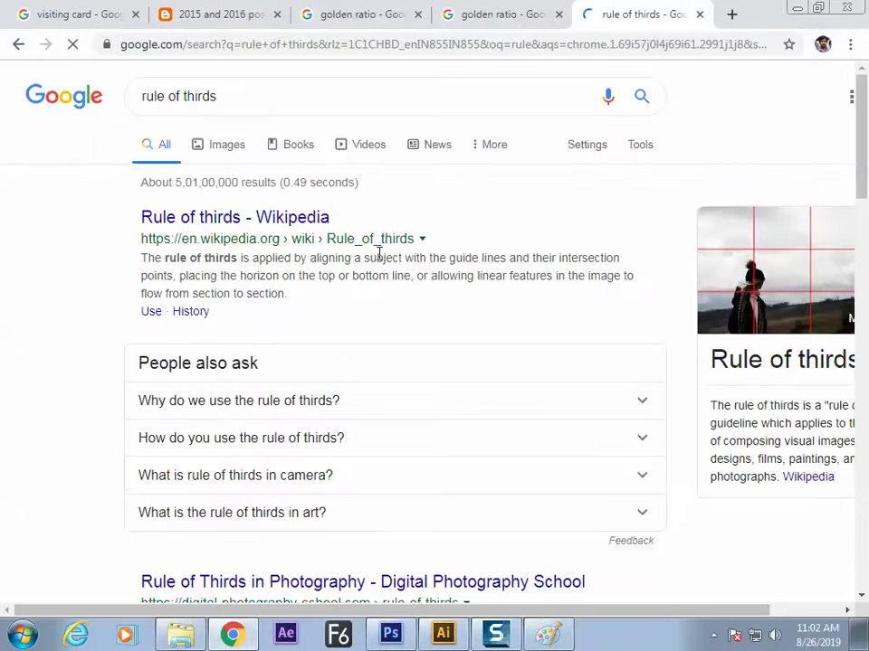
click(231, 220)
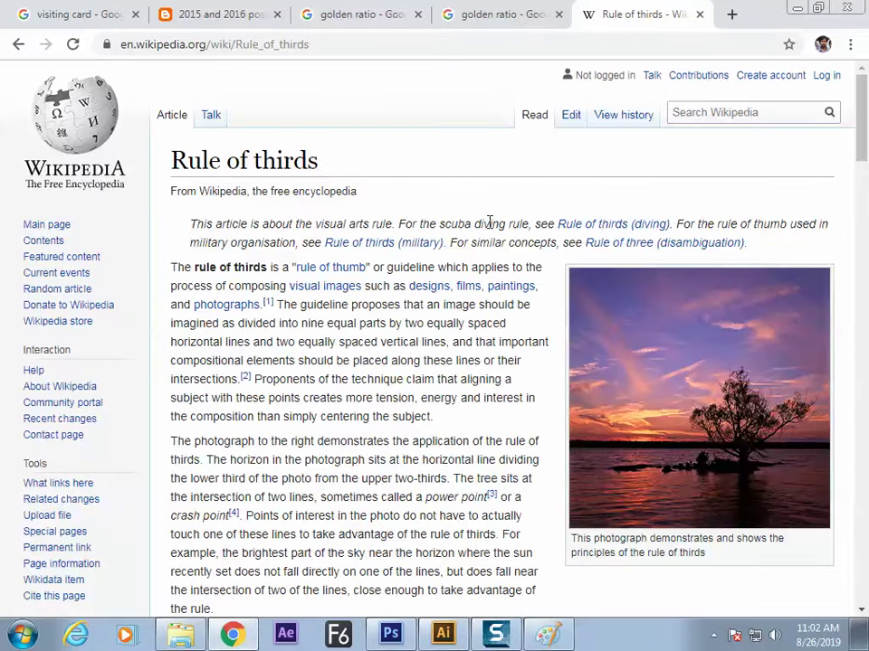
drag(859, 139, 864, 163)
scroll(860, 168, up, 1)
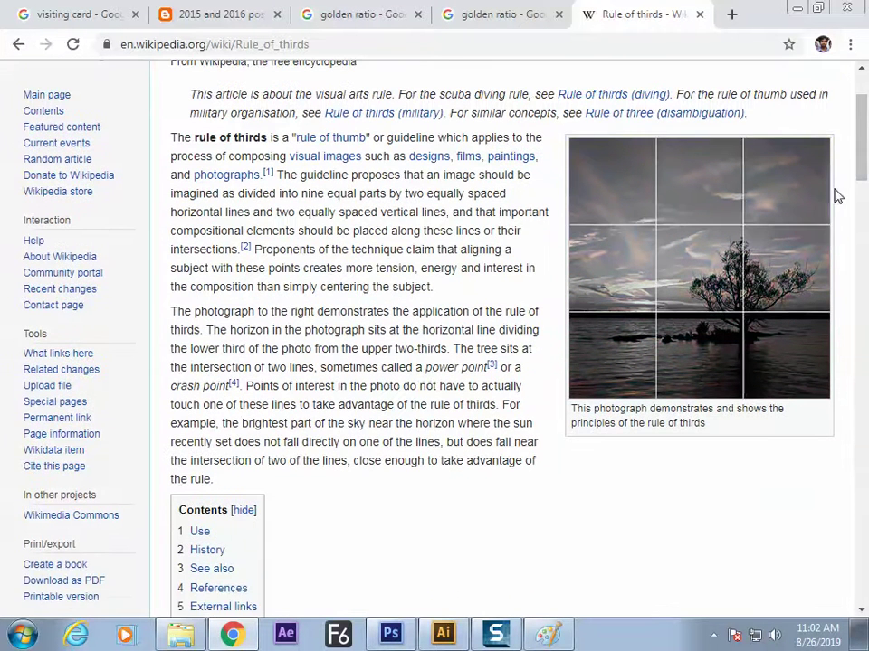
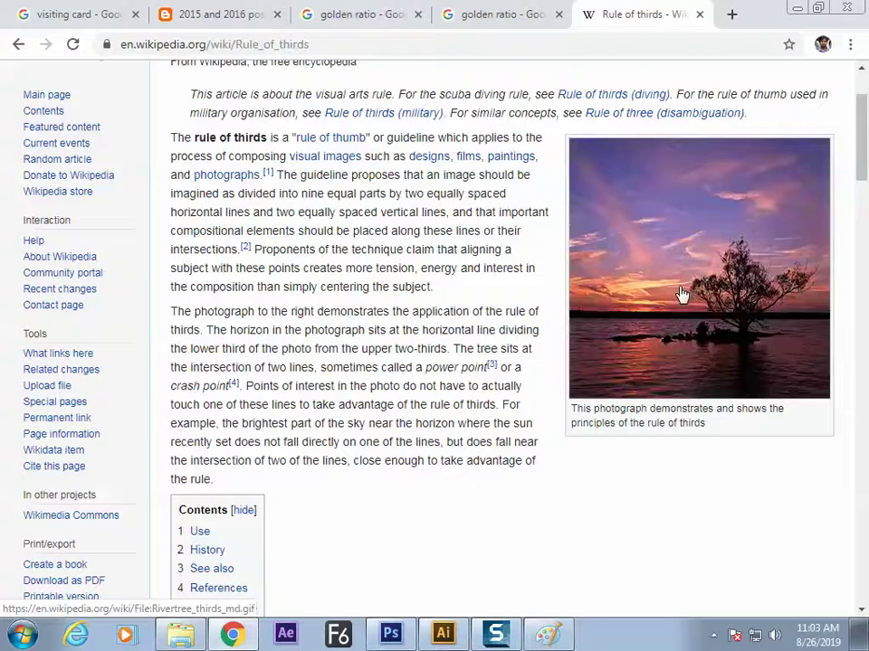
Step: Switch to Paint, handwrite "Rules of Third" between two slanted lines below 1.618, and tick the Golden Ratio note
key(alt+Tab)
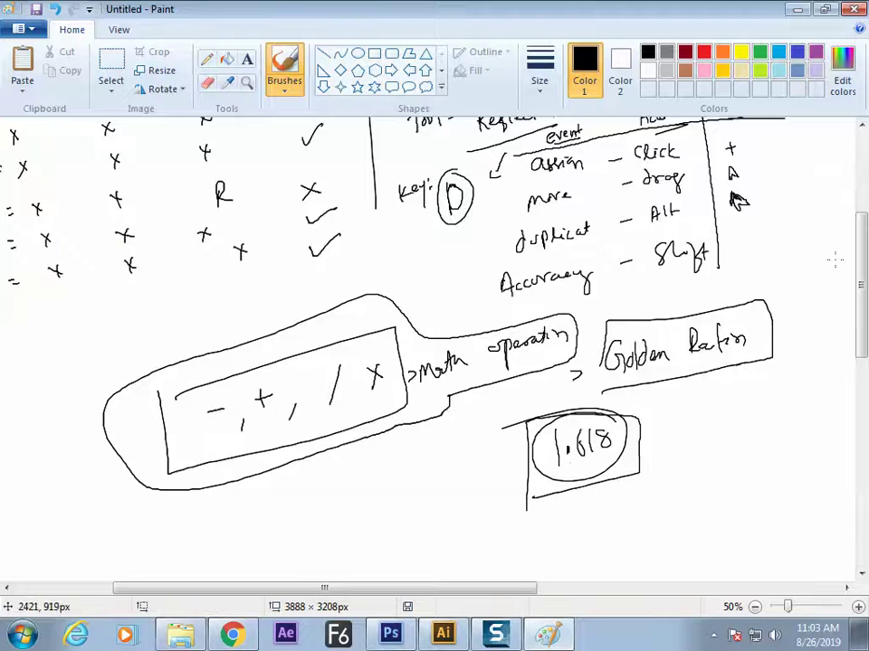
drag(864, 267, 862, 288)
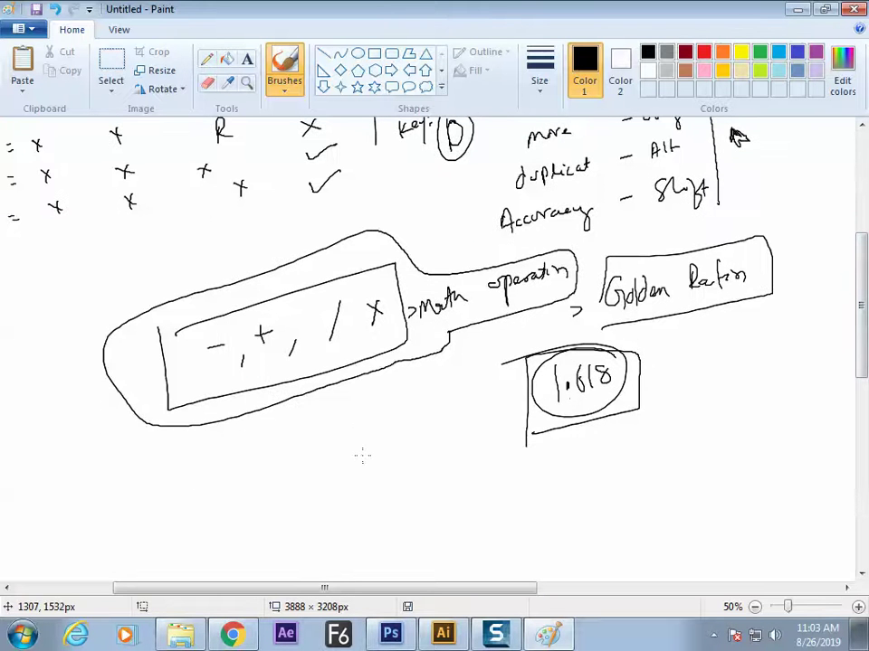
mouse_move(575, 450)
mouse_down()
mouse_move(615, 469)
mouse_move(661, 505)
mouse_move(677, 470)
mouse_move(709, 439)
mouse_move(717, 466)
mouse_move(741, 452)
mouse_up()
drag(750, 442, 754, 464)
drag(554, 509, 763, 481)
drag(561, 439, 758, 410)
drag(783, 264, 802, 256)
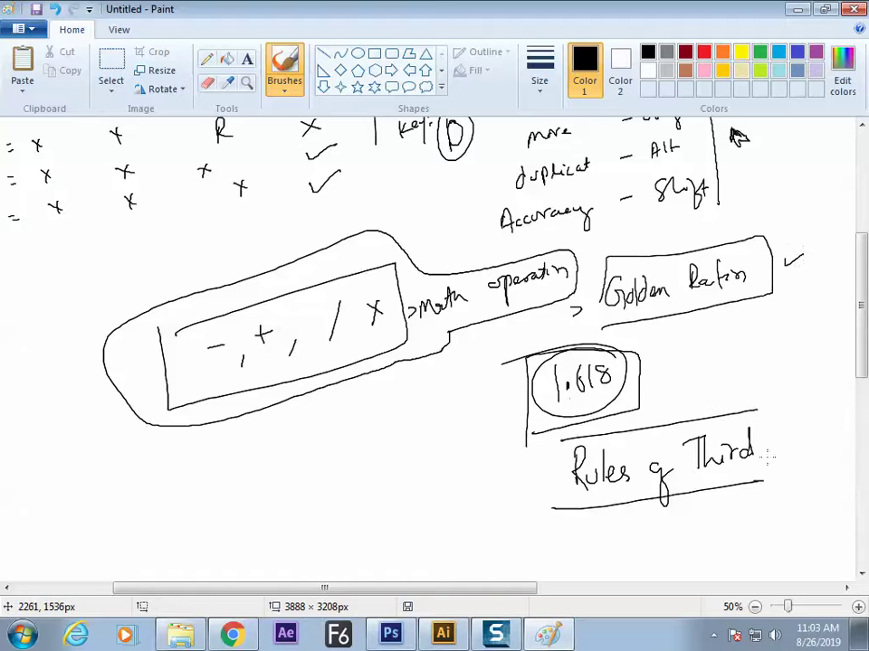
Step: Close the box around "Rules of Third" and connect it to the Golden Ratio note with a double-headed arrow
drag(557, 442, 555, 499)
drag(759, 411, 765, 478)
mouse_move(707, 318)
mouse_down()
mouse_move(708, 397)
mouse_move(721, 387)
mouse_up()
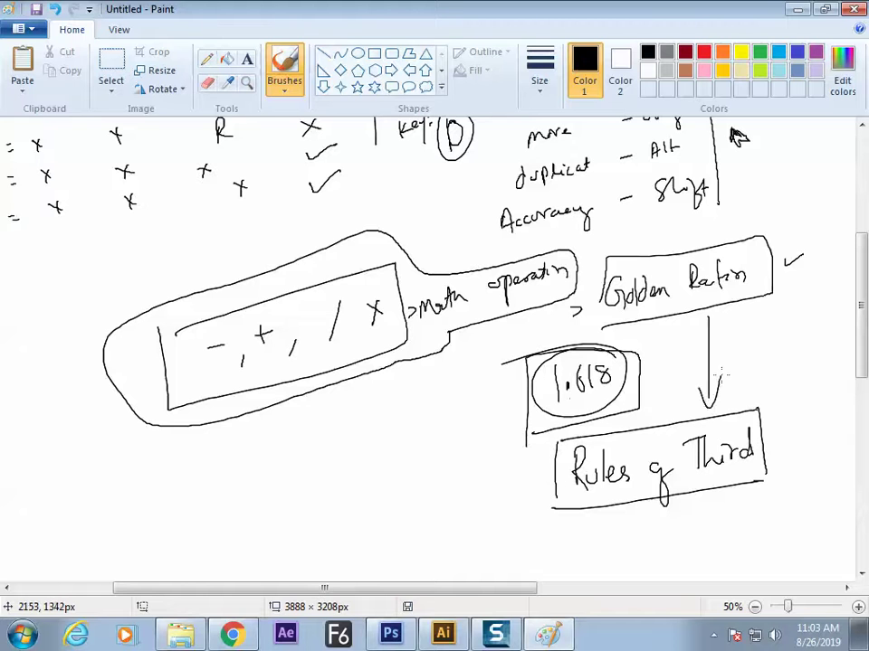
drag(702, 338, 729, 342)
Step: Sketch an empty square below the notes and, to its left, a larger square divided into a three-by-three grid
mouse_move(372, 562)
mouse_down()
mouse_move(364, 487)
mouse_move(372, 579)
mouse_up()
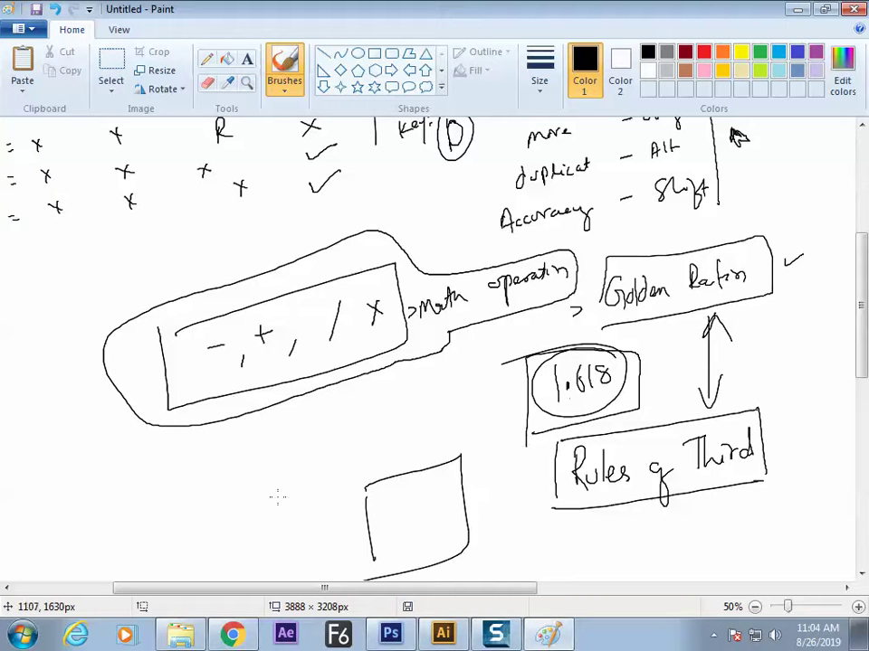
scroll(746, 361, down, 3)
drag(143, 358, 150, 473)
mouse_move(142, 360)
mouse_down()
mouse_move(224, 340)
mouse_move(152, 476)
mouse_up()
drag(147, 396, 278, 359)
drag(150, 439, 287, 402)
drag(201, 330, 217, 469)
drag(240, 327, 255, 463)
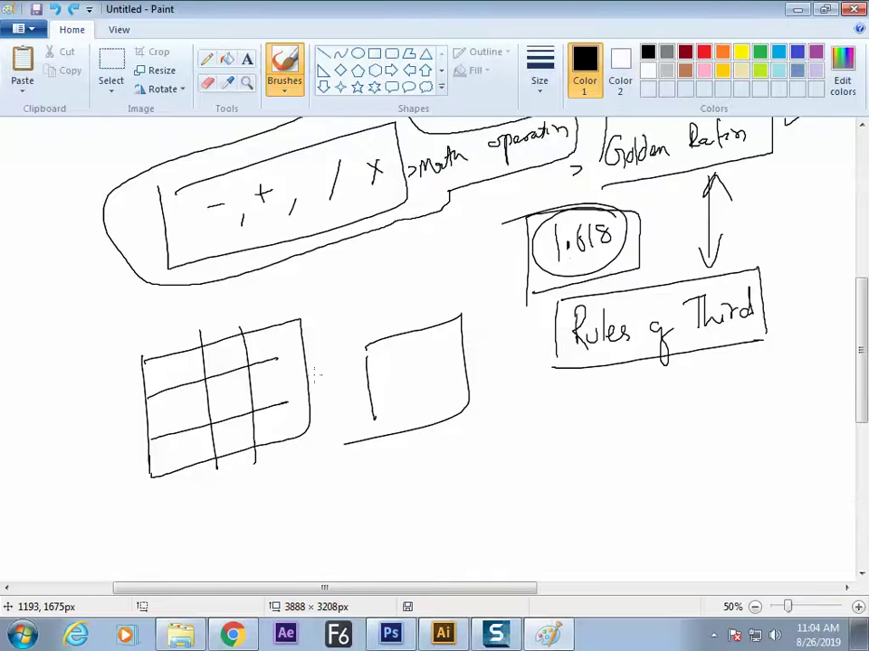
Step: Mark the four intersections of the grid lines with dots
click(205, 379)
click(248, 366)
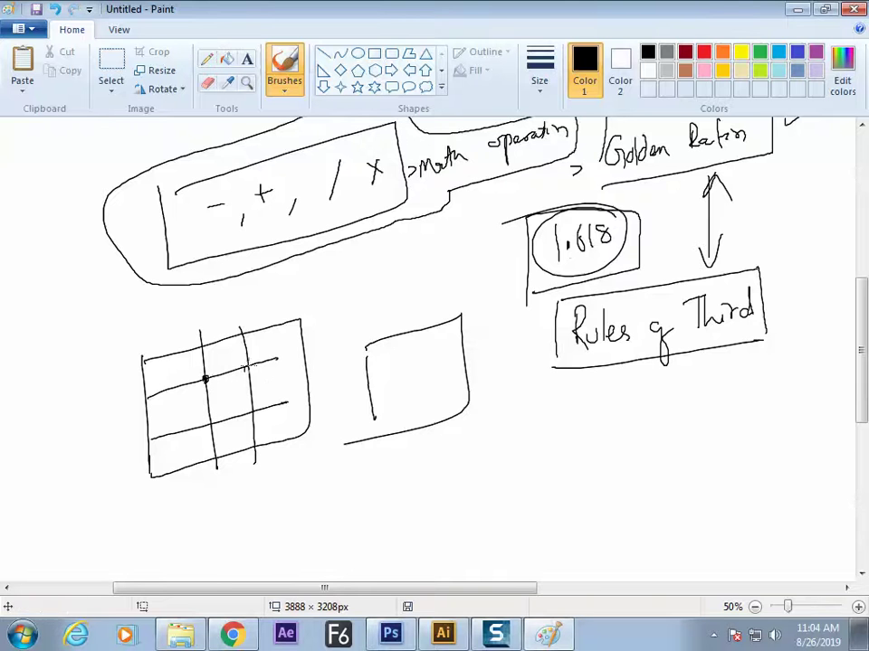
click(251, 409)
click(210, 423)
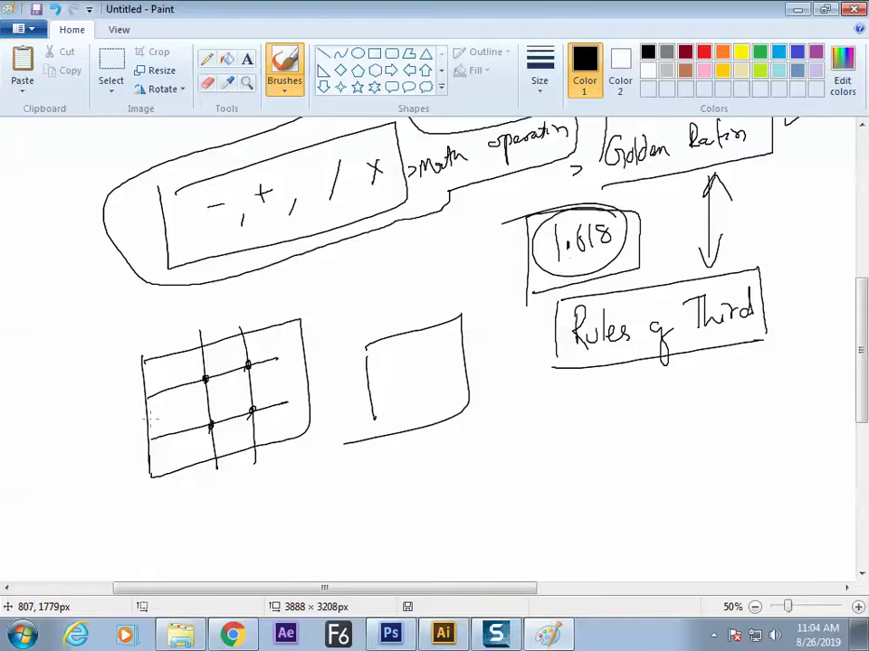
Step: Draw a line across the middle of the empty square, then a rectangle with a low horizon line and an arrow toward it
drag(145, 422, 308, 386)
drag(371, 388, 468, 369)
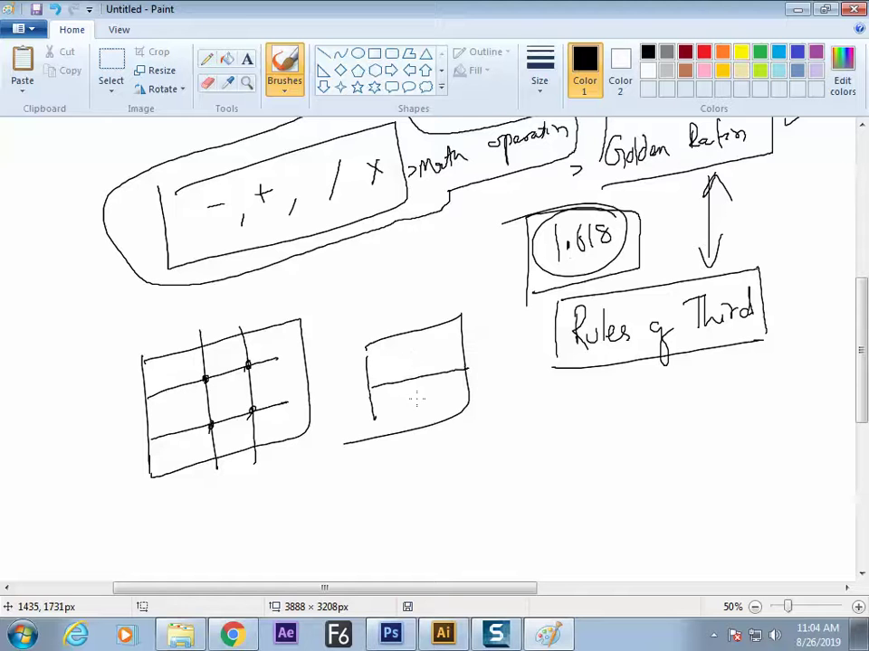
mouse_move(407, 468)
mouse_down()
mouse_move(417, 540)
mouse_move(554, 427)
mouse_move(394, 468)
mouse_up()
drag(412, 513, 573, 477)
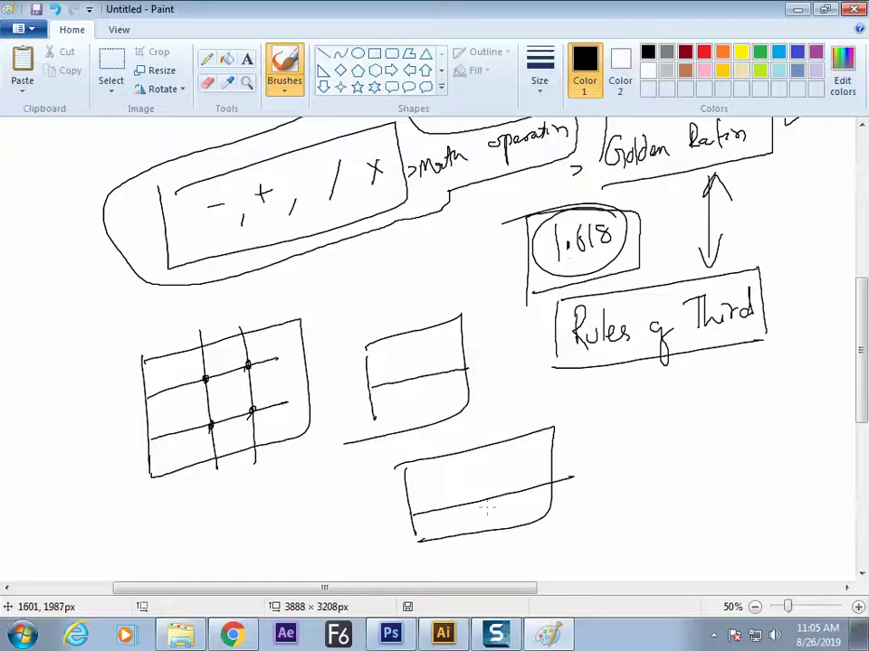
mouse_move(299, 465)
mouse_down()
mouse_move(330, 507)
mouse_move(351, 490)
mouse_up()
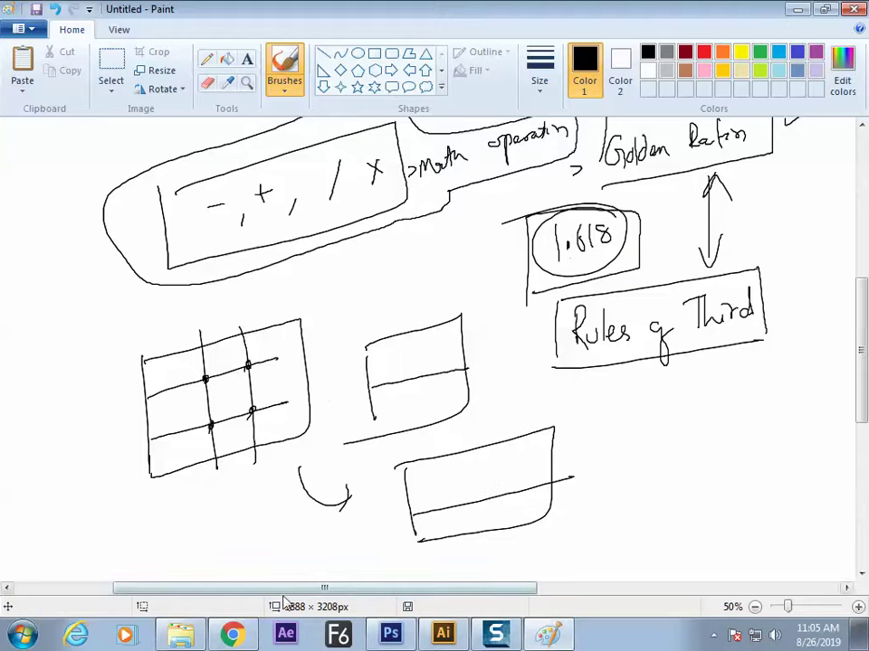
Step: Switch to Chrome and examine the thirds grid over the example photo in the Rule of thirds article
click(232, 633)
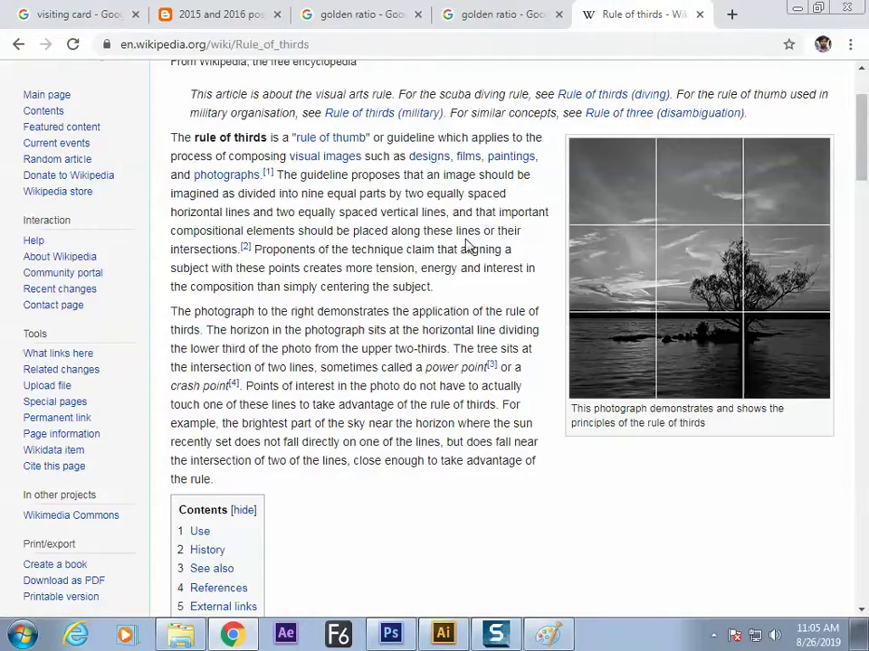
click(864, 224)
drag(864, 223, 828, 140)
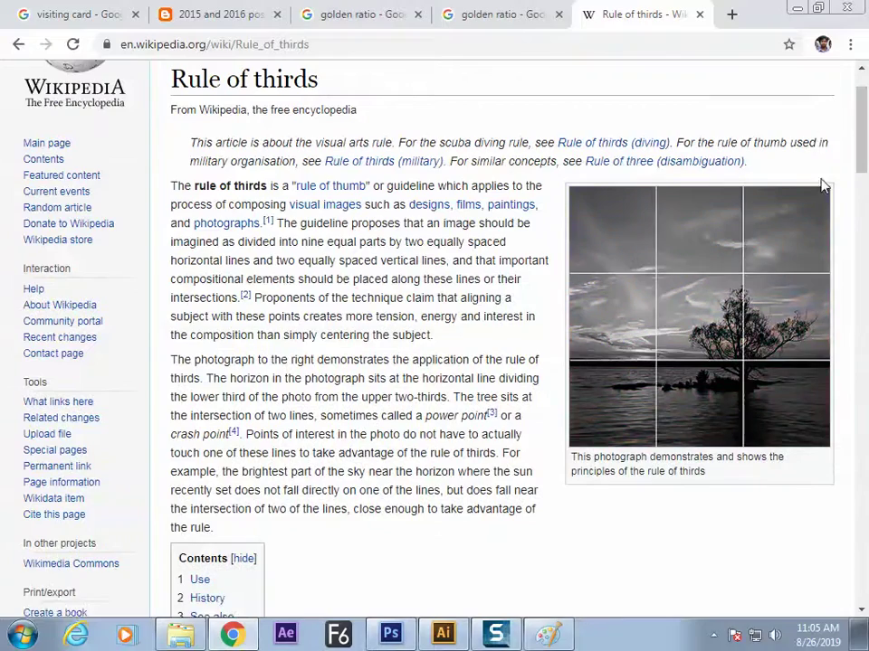
Step: Switch to Paint and tick the upper-right cell of the three-by-three grid
click(535, 638)
drag(268, 339, 286, 328)
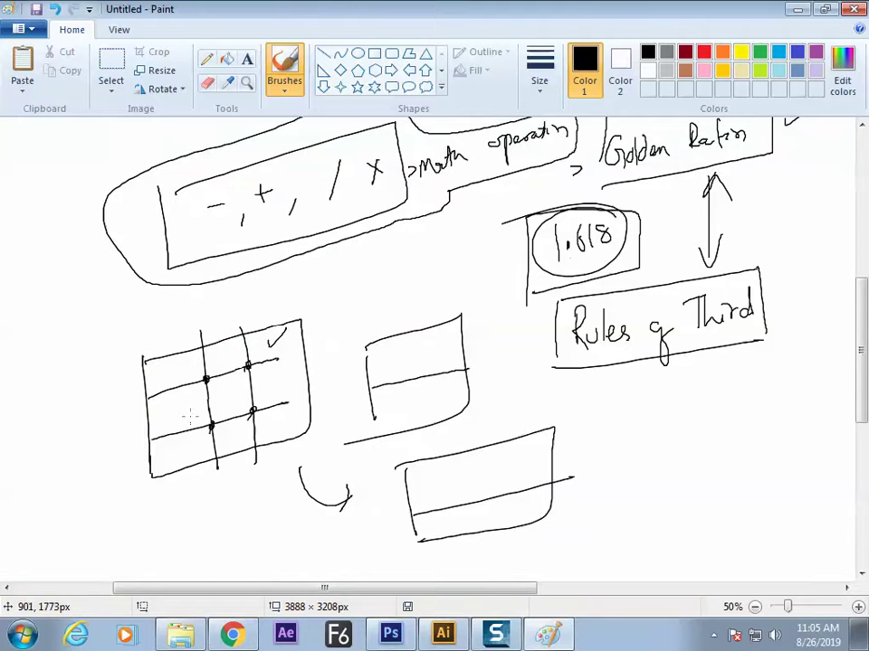
drag(173, 445, 190, 437)
mouse_move(258, 369)
mouse_down()
mouse_move(262, 331)
mouse_move(268, 360)
mouse_move(261, 361)
mouse_up()
key(ctrl+z)
key(ctrl+z)
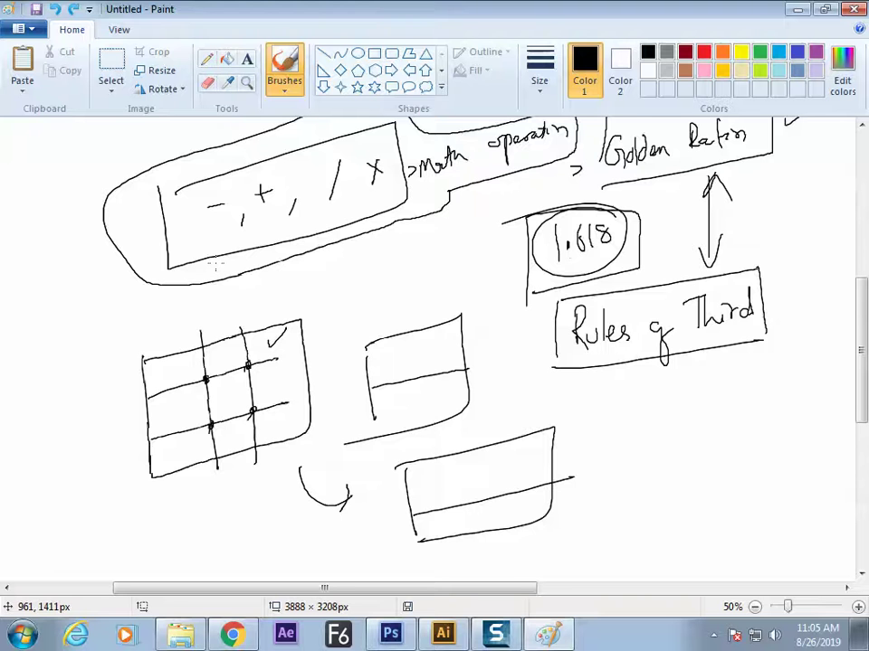
Step: Switch to Illustrator and duplicate the large outer circle into the empty space to its right
key(alt+Tab)
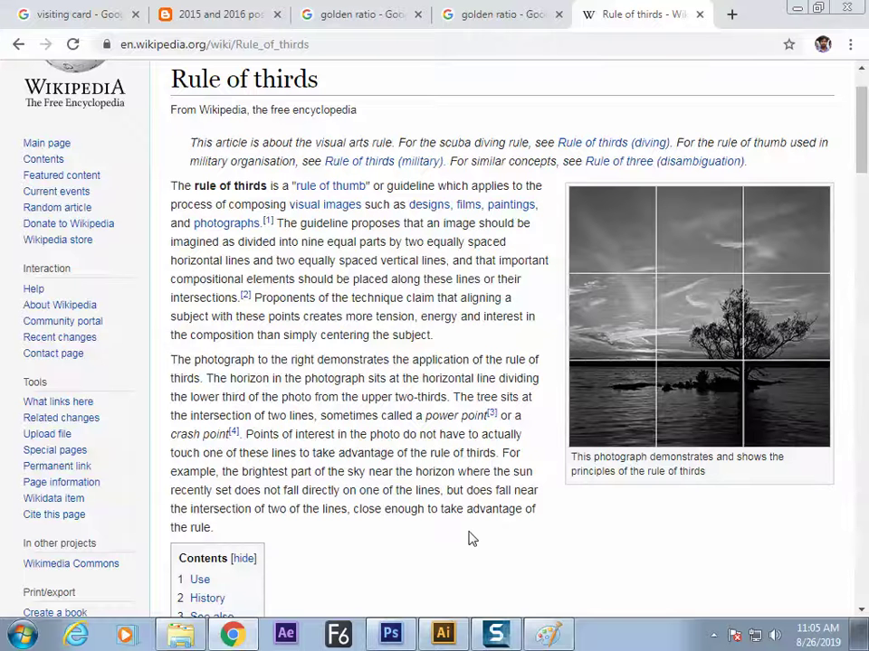
click(441, 633)
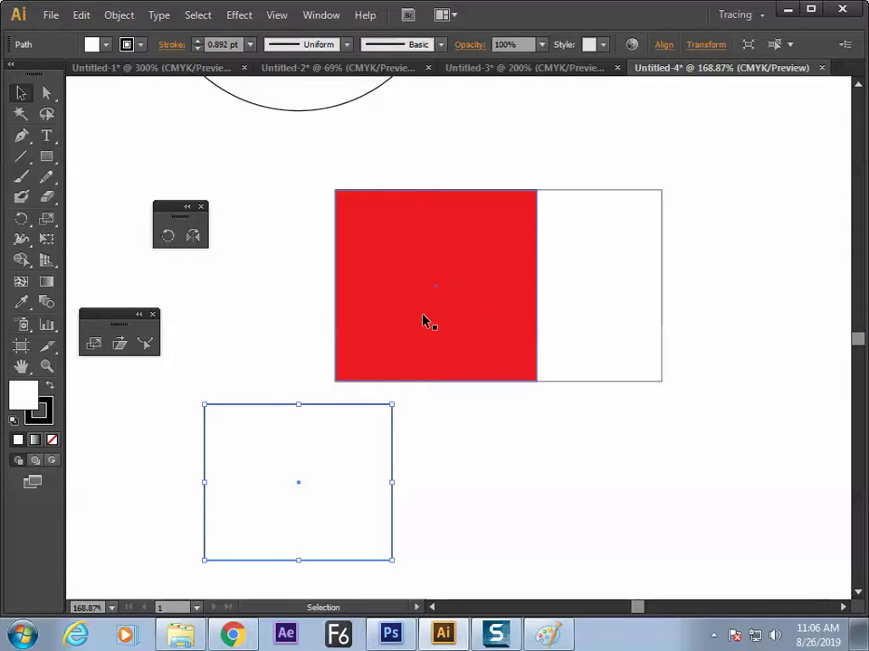
scroll(860, 340, up, 2)
mouse_move(860, 340)
mouse_down()
mouse_move(861, 326)
mouse_move(861, 336)
mouse_up()
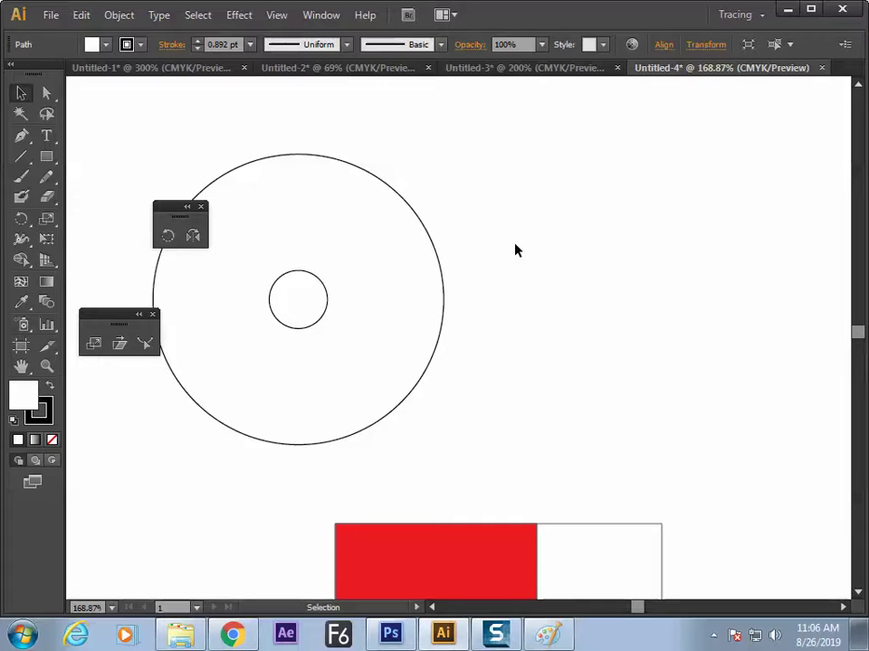
click(519, 71)
click(649, 71)
click(119, 351)
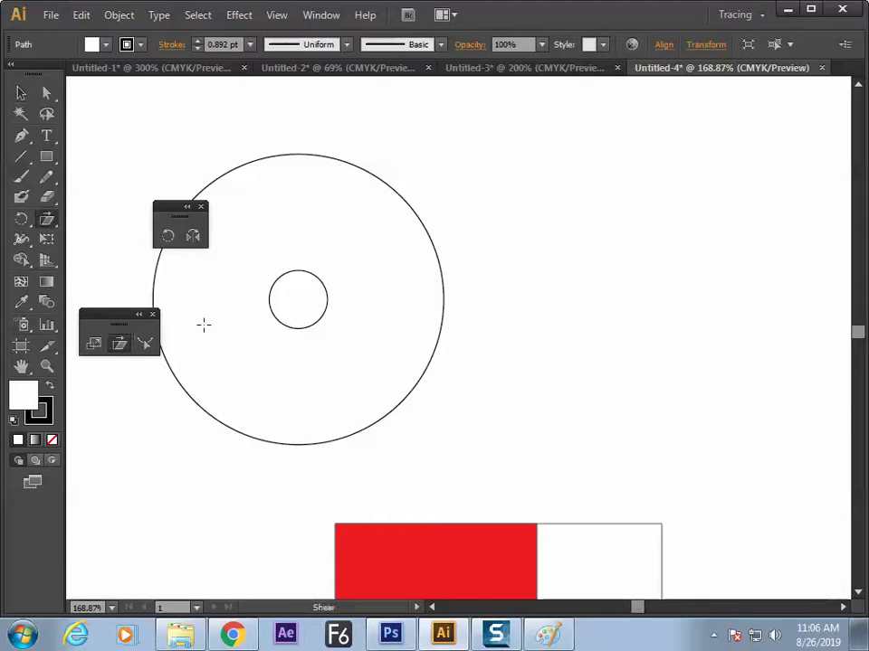
click(22, 94)
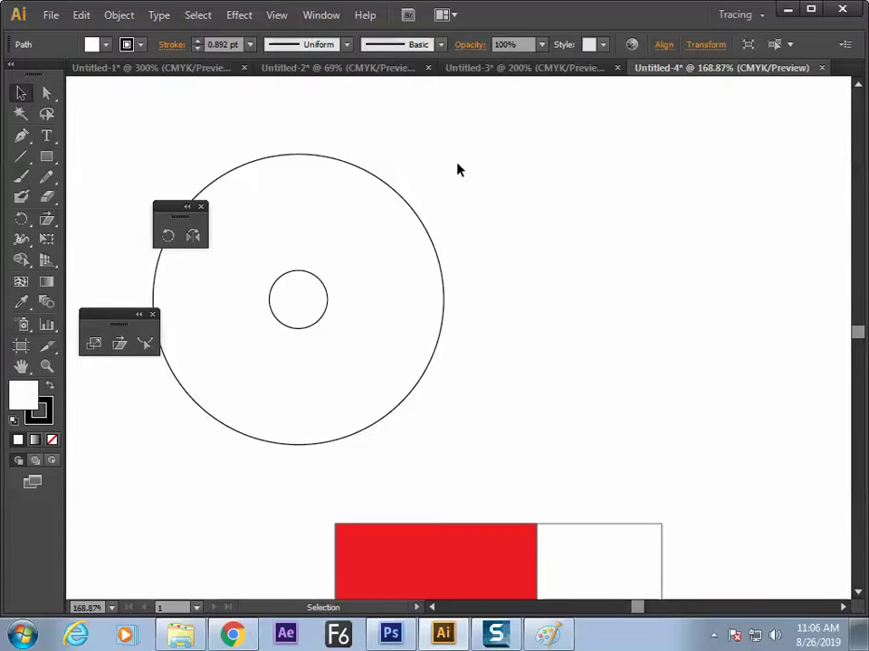
click(397, 217)
drag(421, 233, 740, 229)
Step: Shear a copy of the duplicated circle by 45° along the horizontal axis
double_click(119, 344)
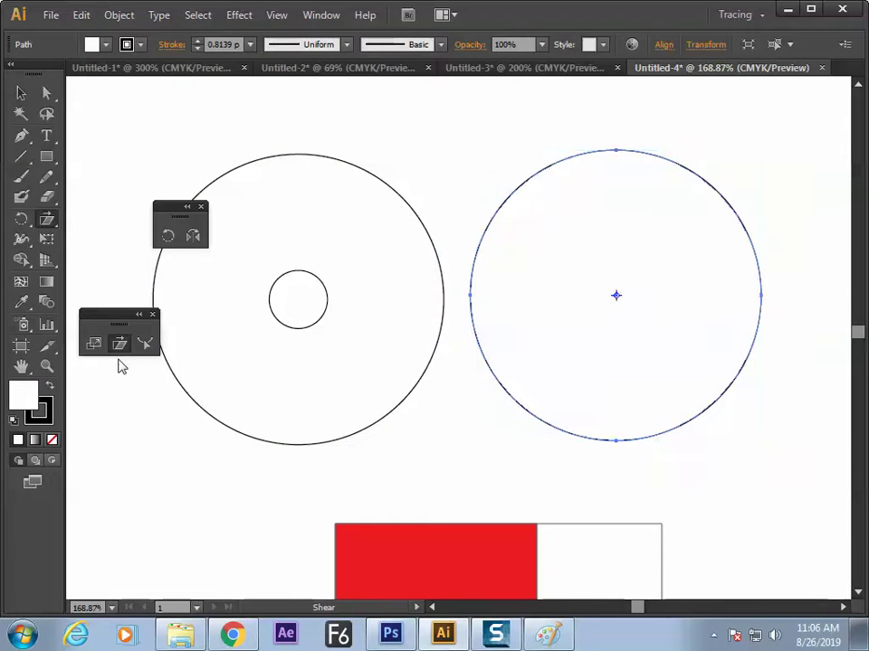
drag(621, 108, 289, 133)
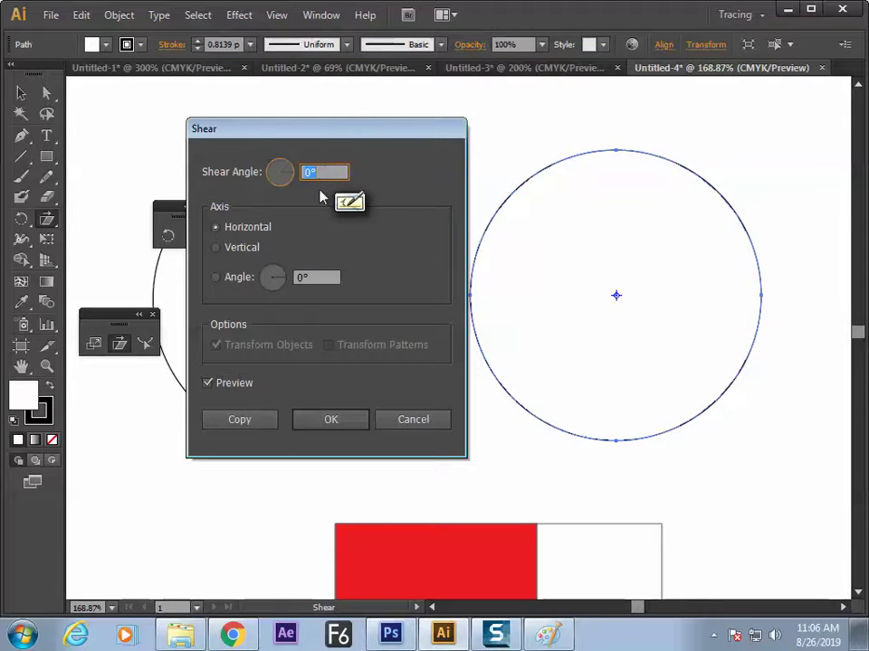
text(45)
click(240, 421)
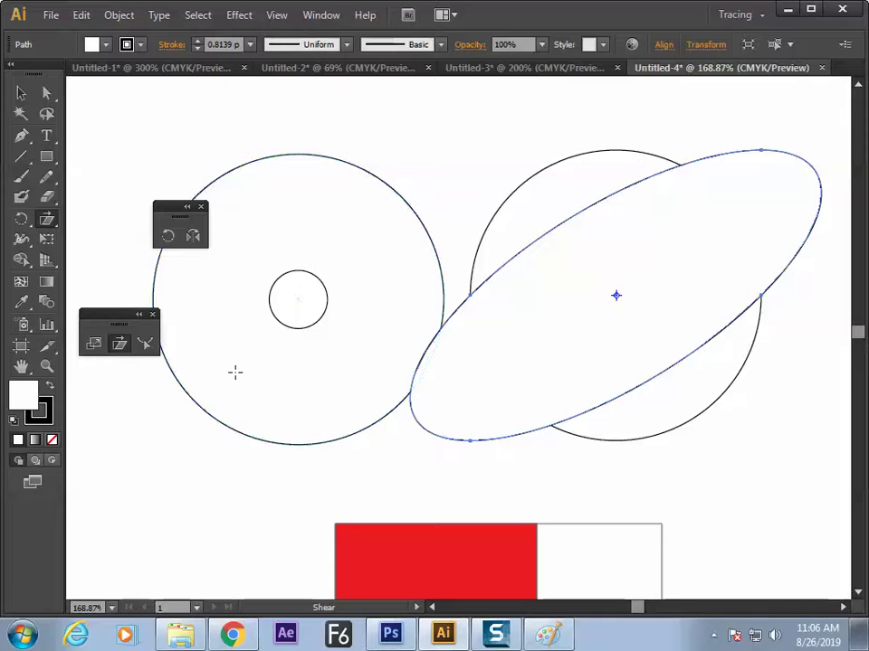
Step: Remove the fill from the duplicated circle and its sheared copy, and deselect them
key(v)
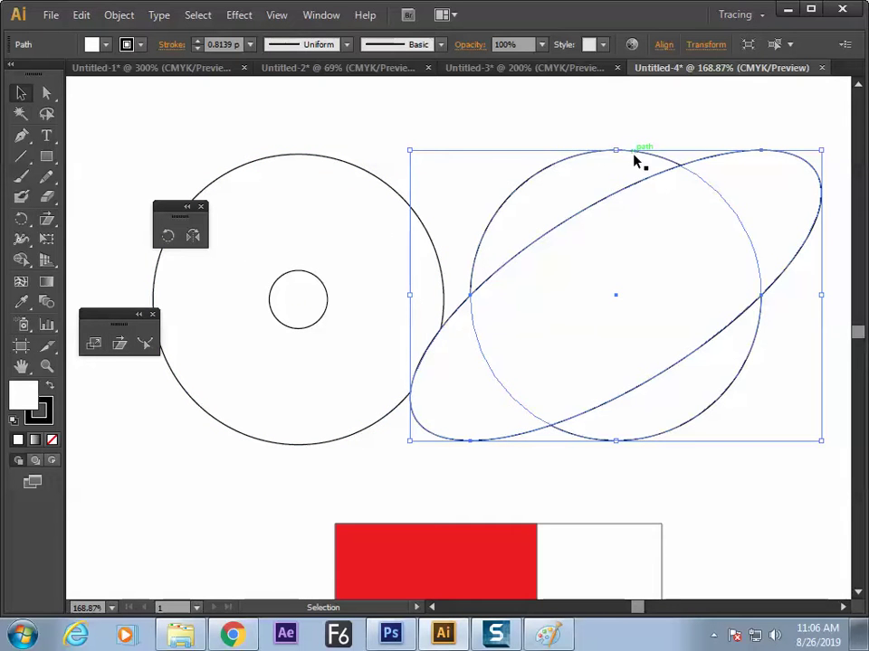
click(51, 440)
click(172, 419)
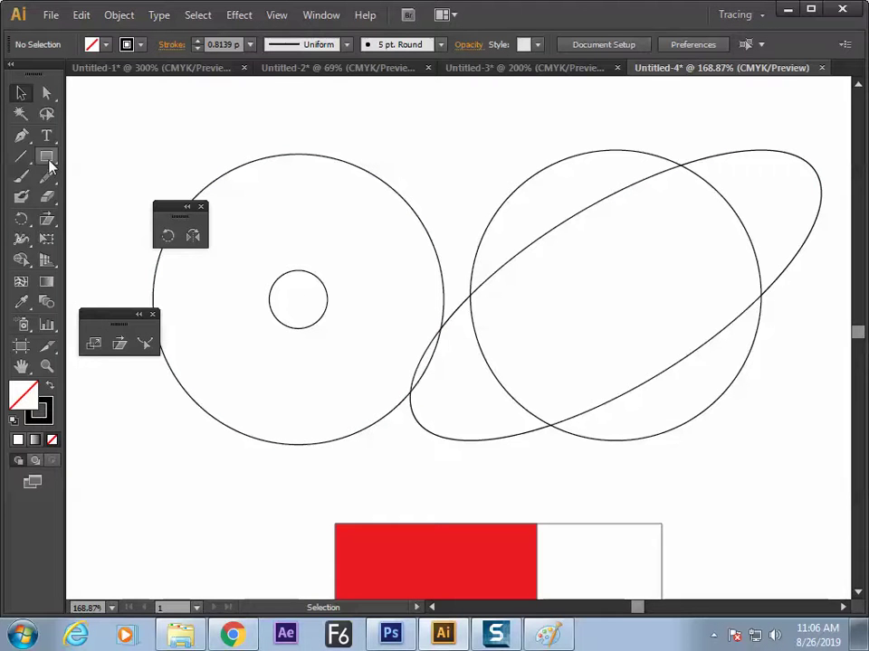
Step: Choose the Reshape tool and create a new document with the default settings
drag(48, 223, 112, 249)
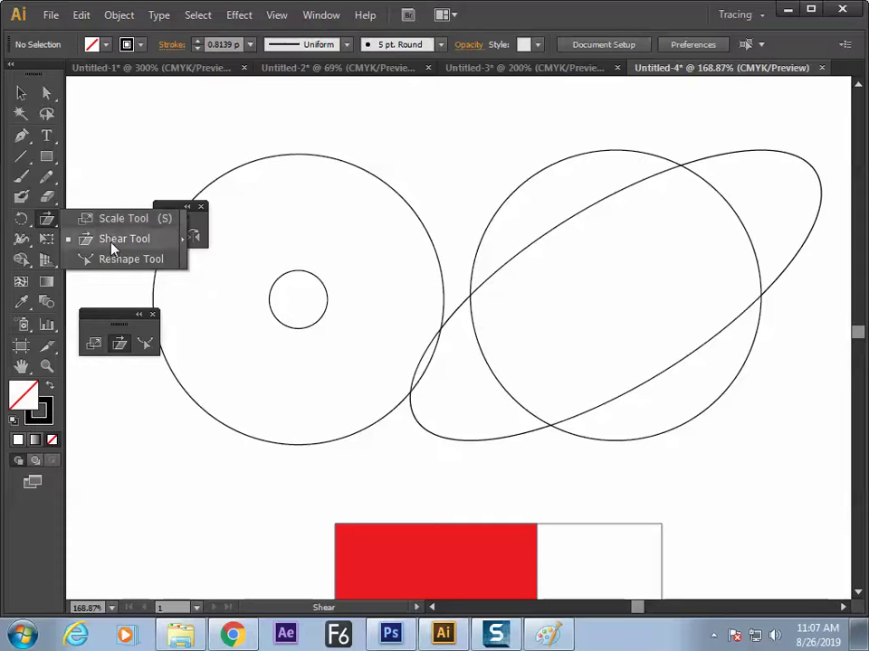
drag(114, 246, 117, 275)
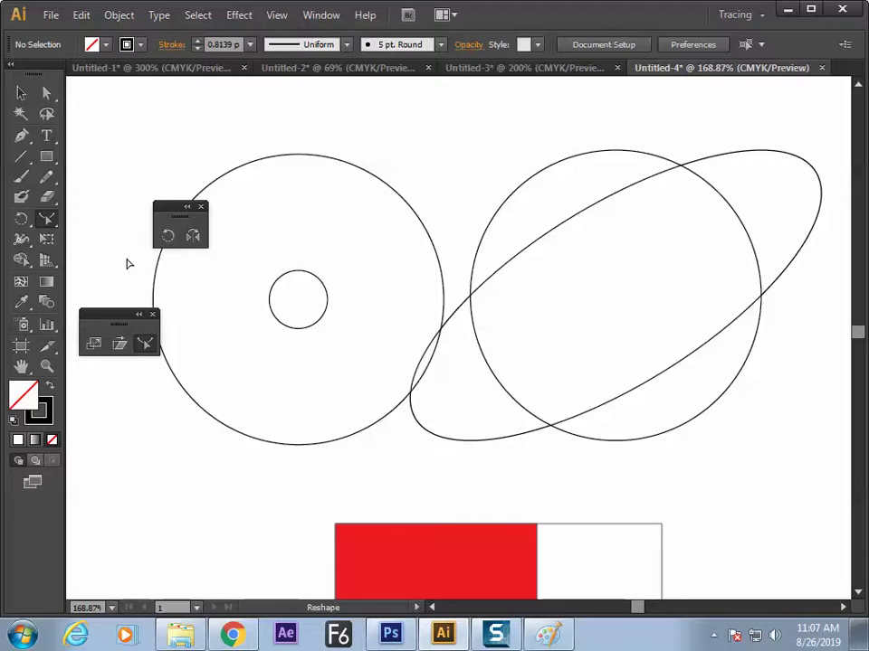
key(ctrl+n)
key(Return)
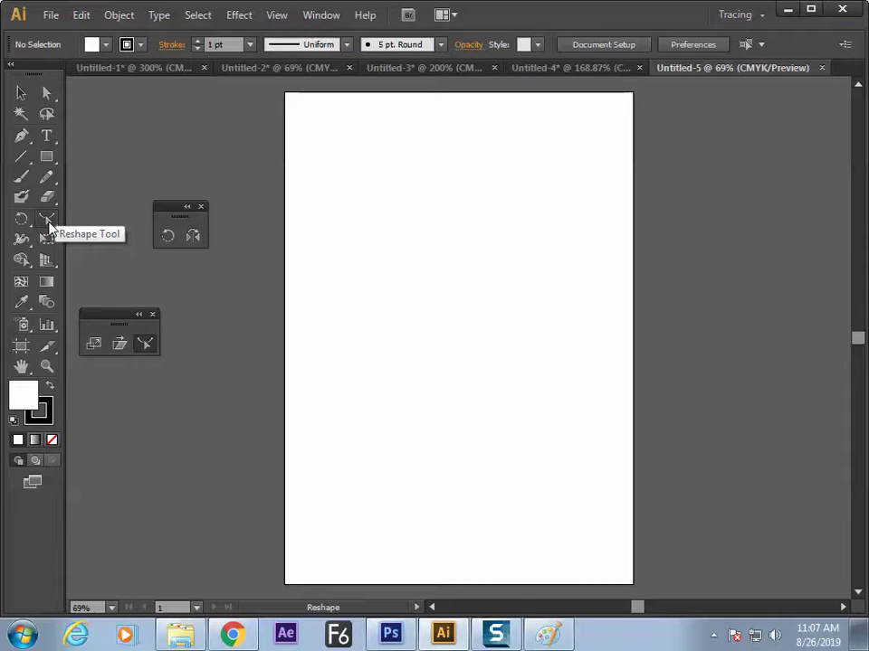
Step: Draw a slanted line in the upper half of the page and bend it at two points with the Reshape tool
click(20, 161)
drag(422, 143, 390, 332)
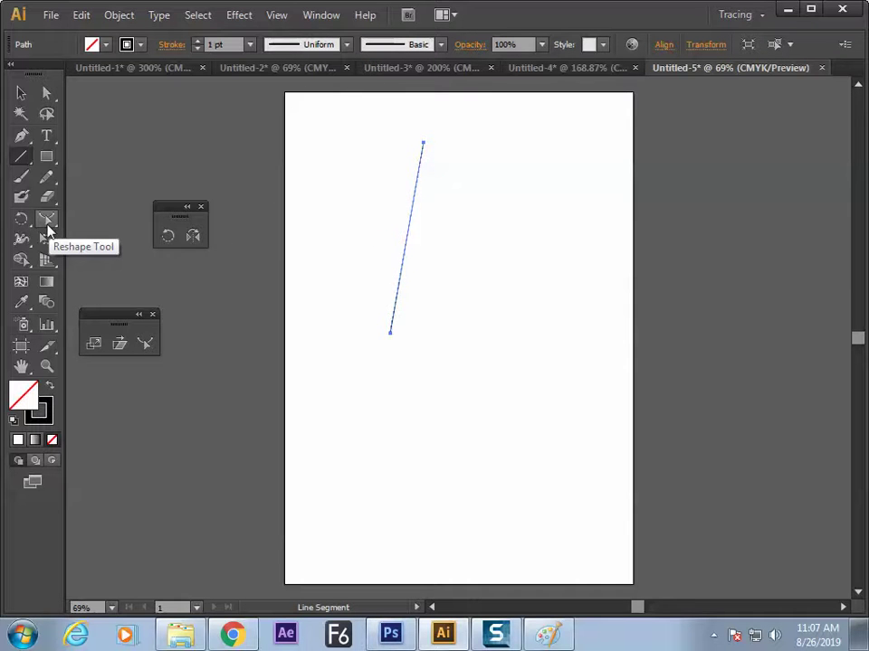
click(46, 226)
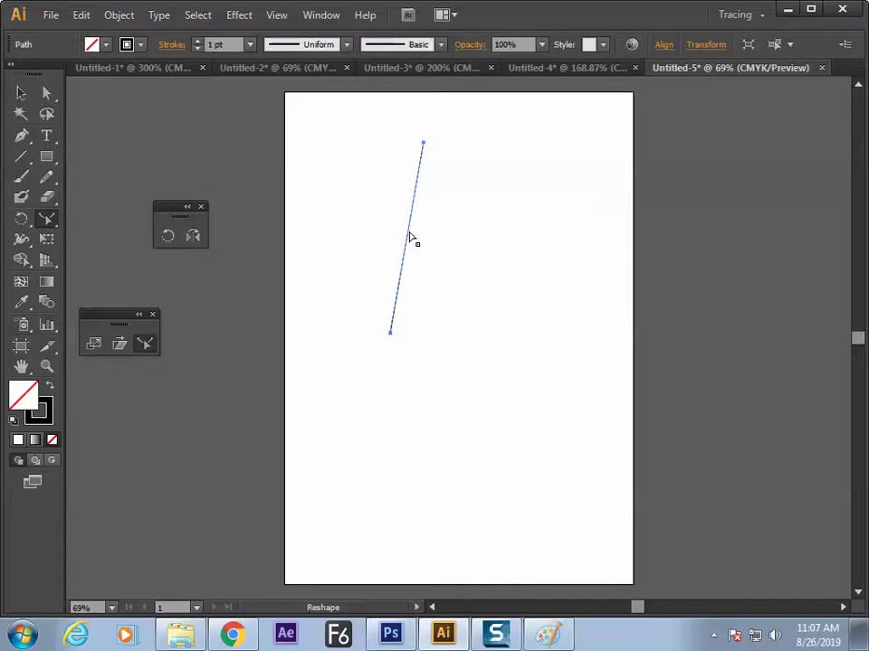
drag(410, 238, 457, 243)
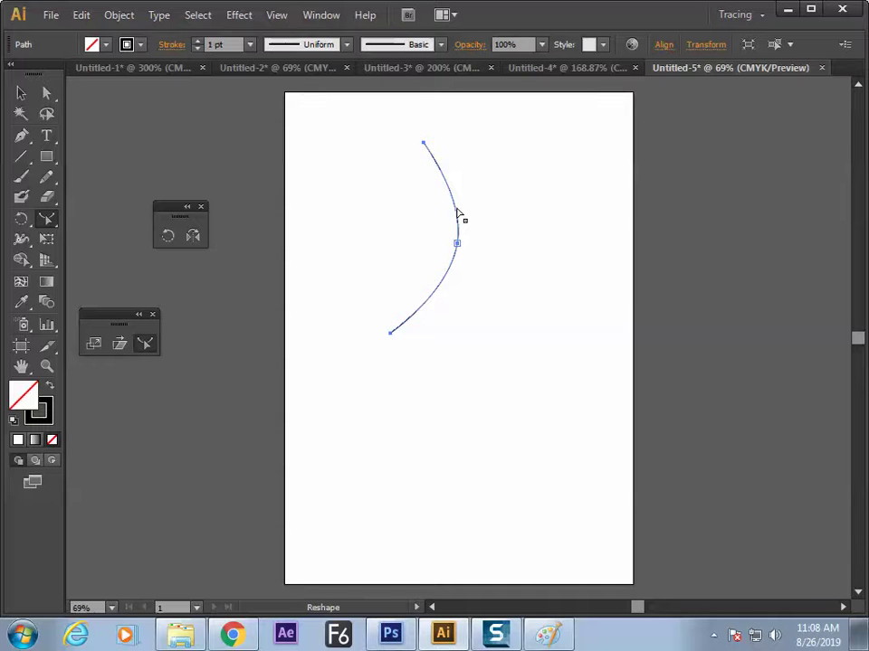
drag(457, 211, 435, 214)
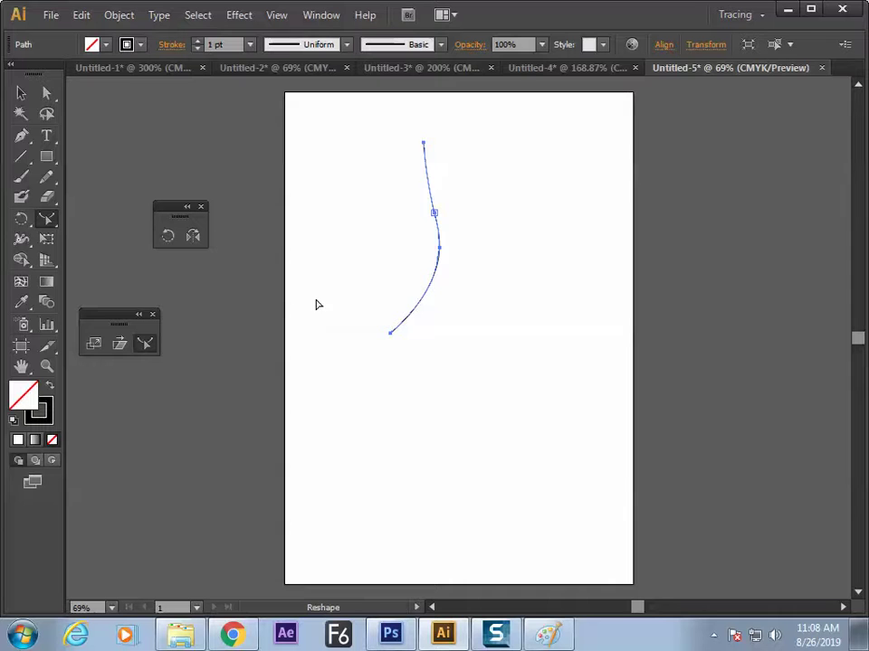
Step: Shift the reshaped curve slightly to the left and delete it
key(v)
click(384, 221)
click(439, 248)
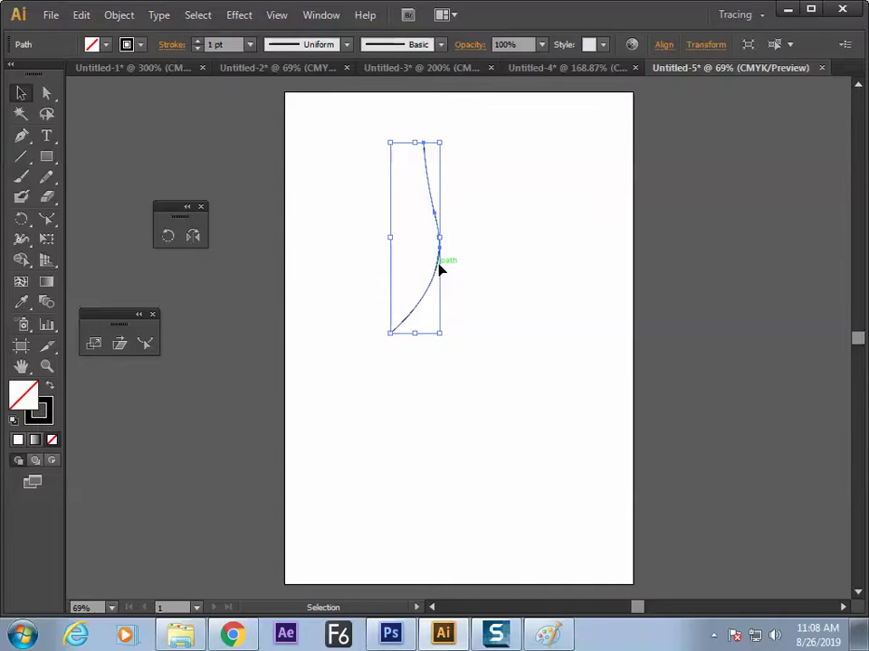
drag(443, 264, 431, 267)
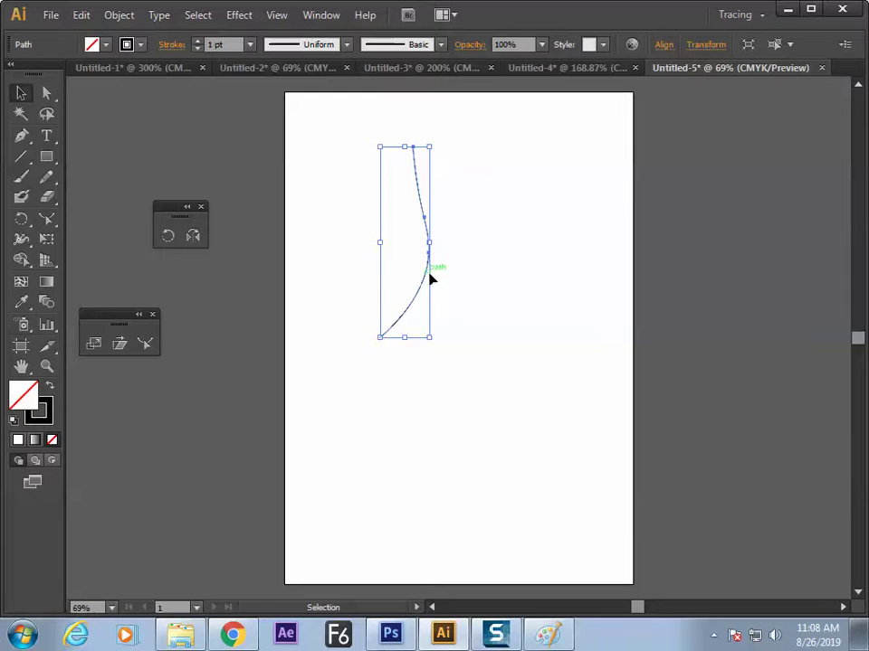
key(Delete)
key(ctrl+z)
key(Delete)
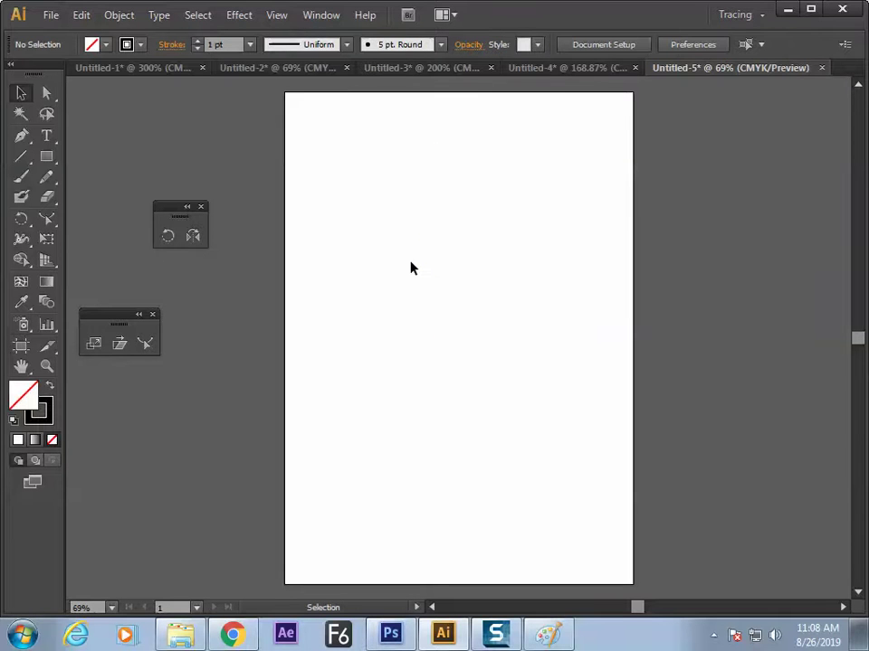
Step: Draw a vertical line in the upper half of the page and bow it to the right with the Reshape tool
key(backslash)
drag(418, 155, 416, 358)
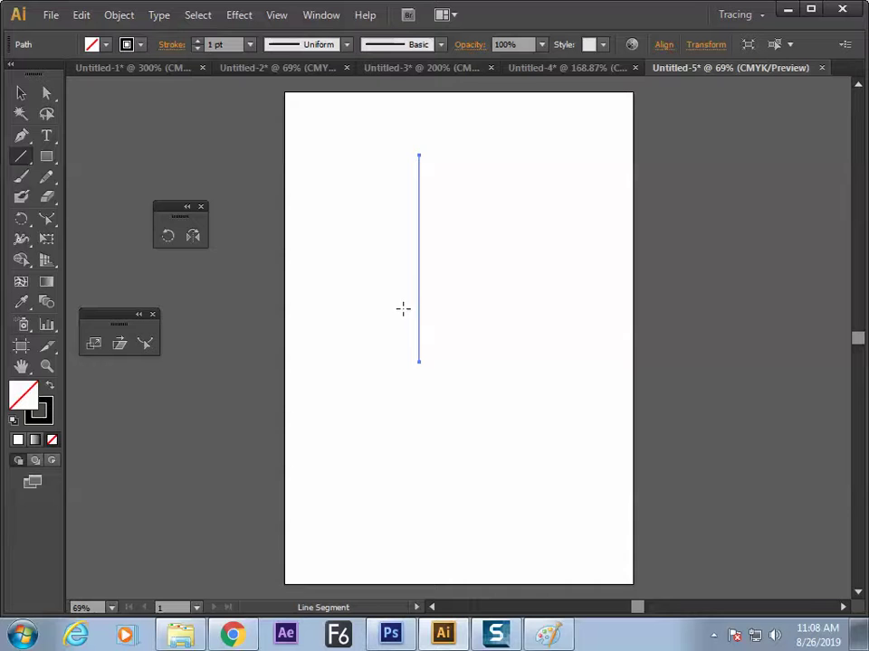
click(46, 218)
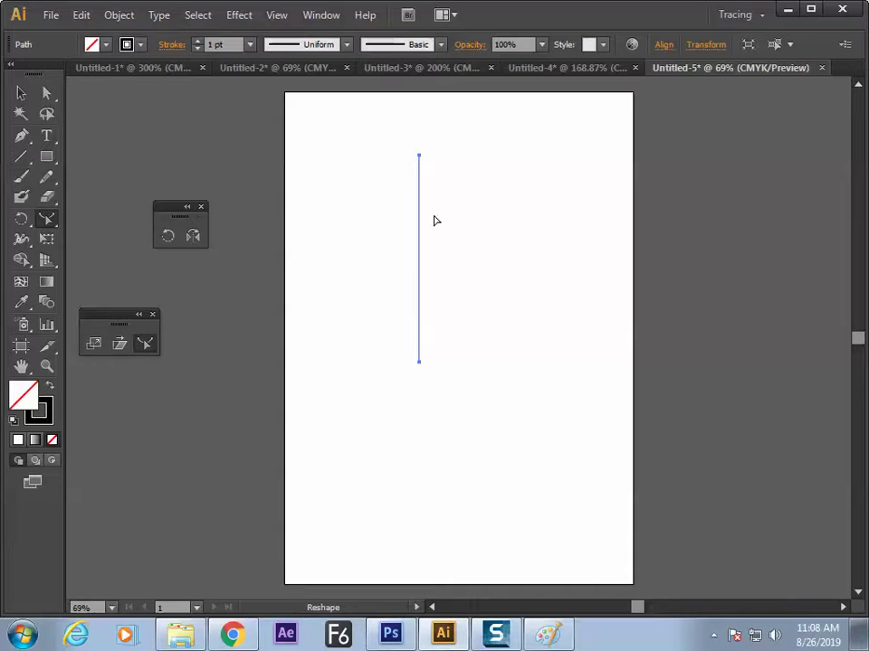
drag(422, 227, 441, 229)
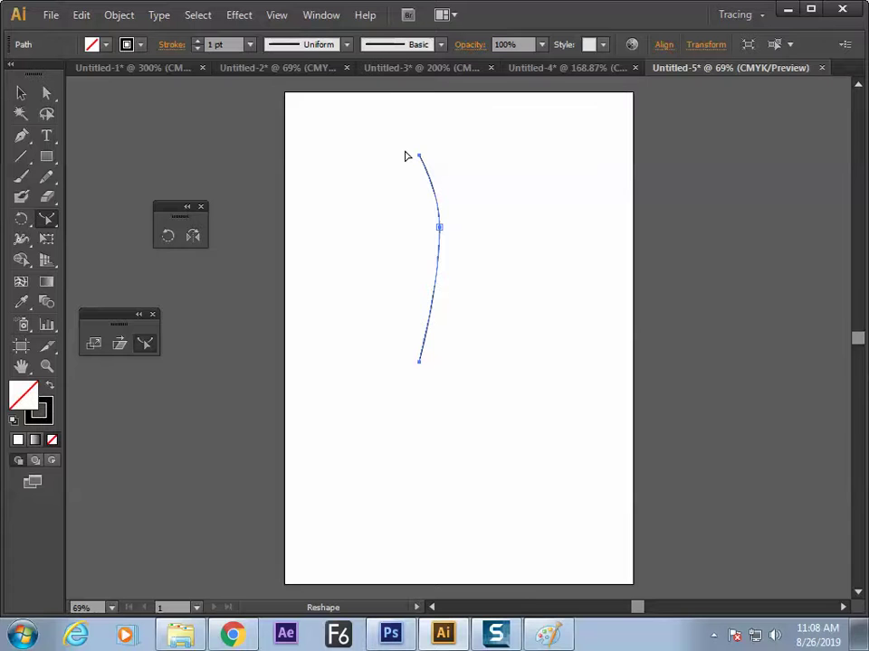
key(v)
Step: Draw a circle across the page's left edge, try reshaping its outline at the upper right, and delete it
click(46, 156)
drag(46, 155, 100, 195)
drag(265, 340, 361, 472)
click(46, 219)
drag(381, 365, 394, 324)
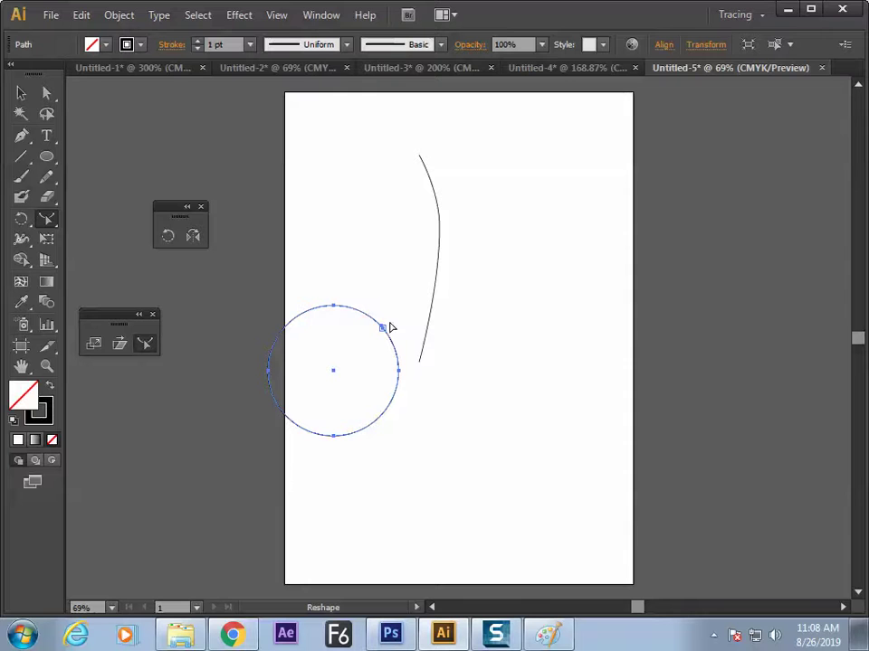
key(Delete)
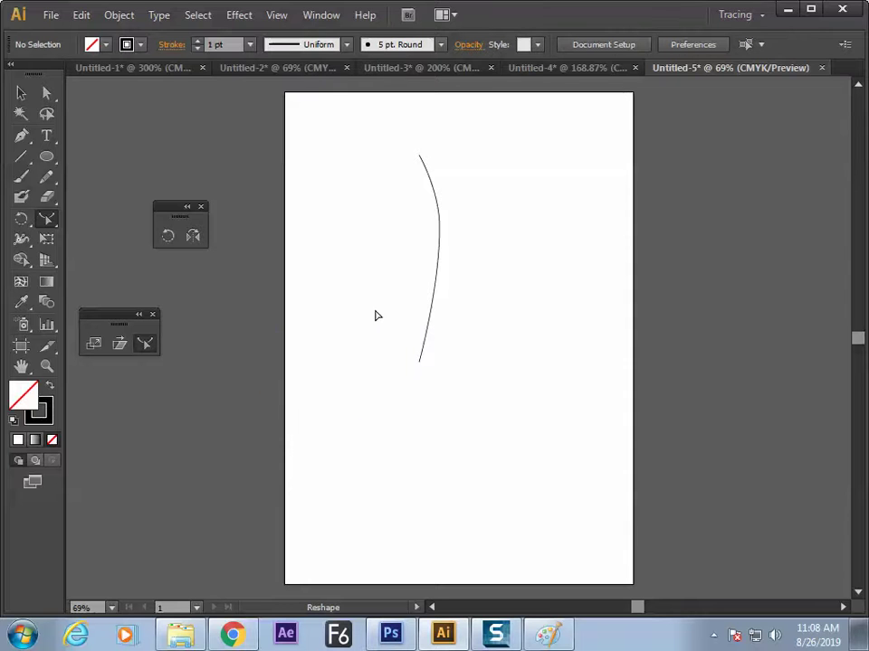
Step: Move the bowed curve farther right on the page
key(v)
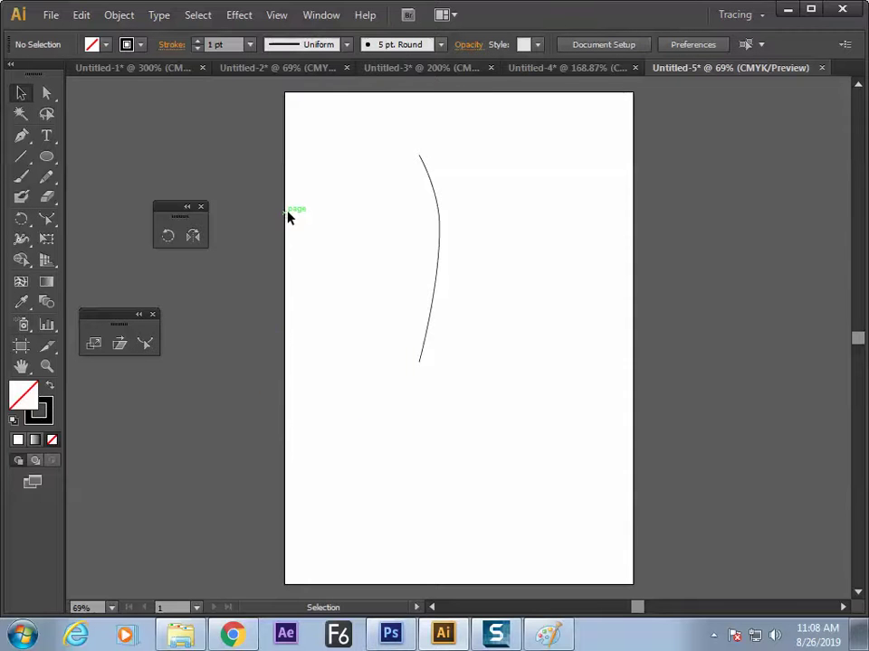
click(431, 313)
drag(438, 298, 488, 307)
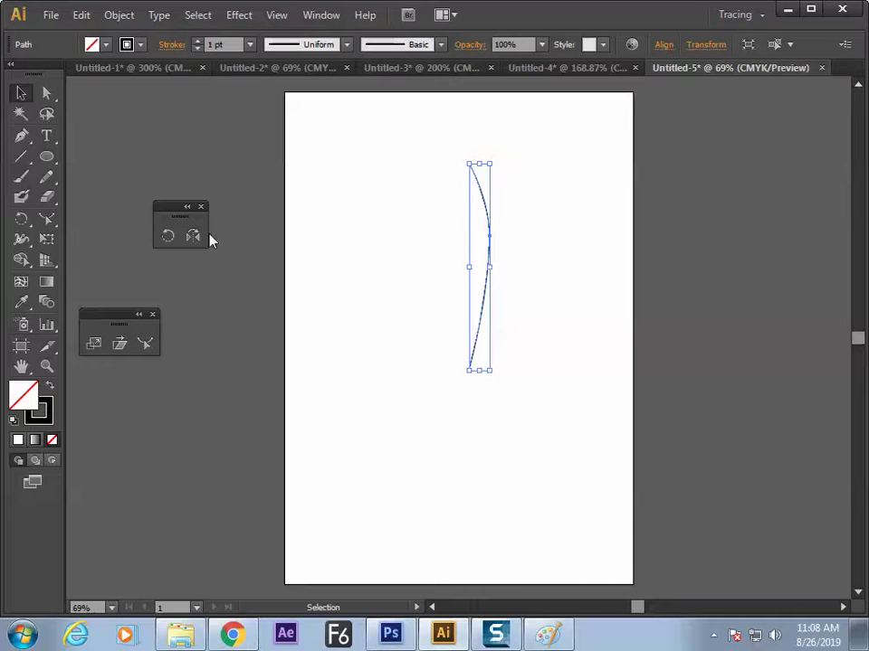
Step: Draw a small circle left of the curve and inspect its top anchor point with the Direct Selection tool
click(46, 156)
drag(359, 251, 395, 281)
key(a)
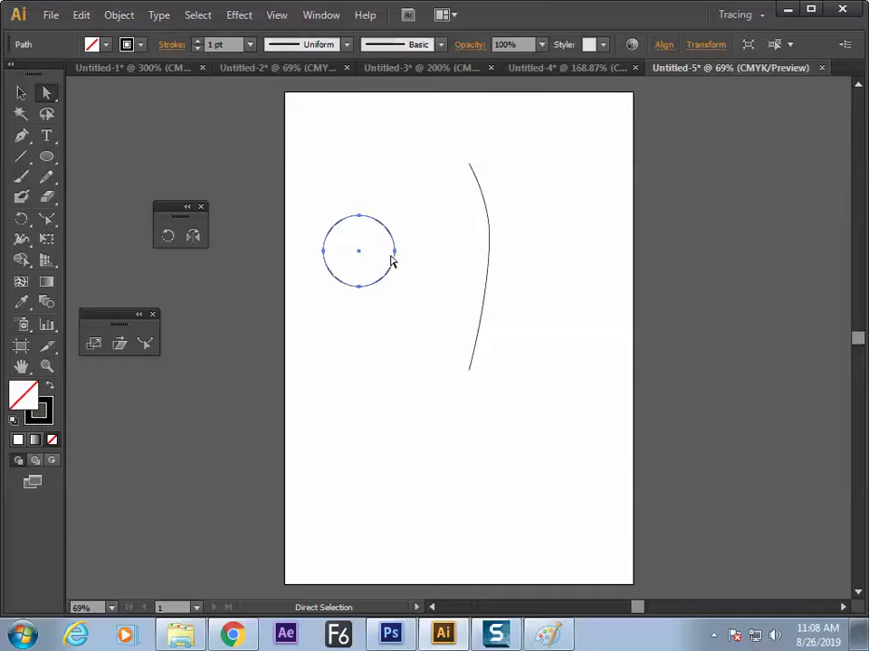
click(358, 215)
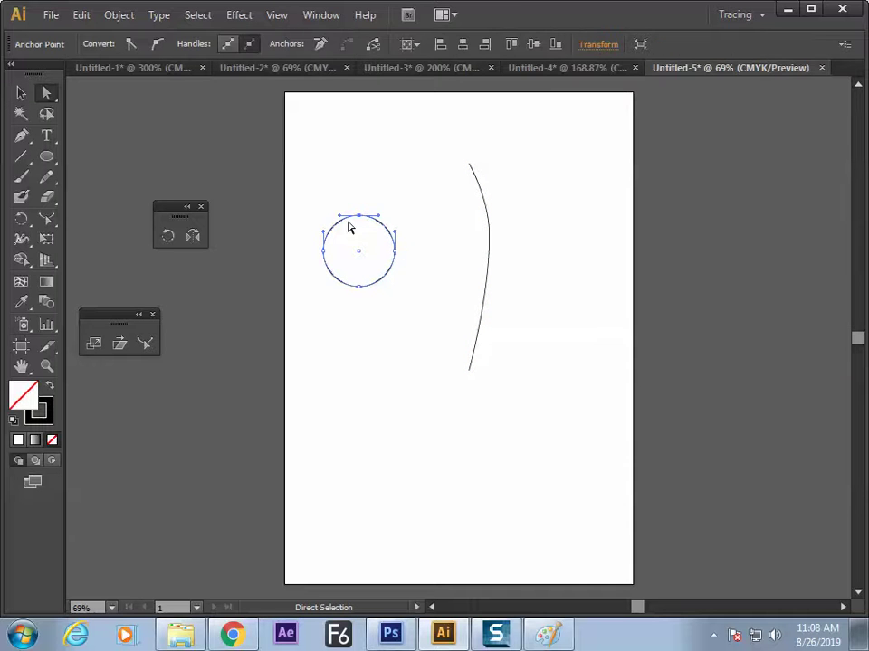
click(21, 94)
click(250, 134)
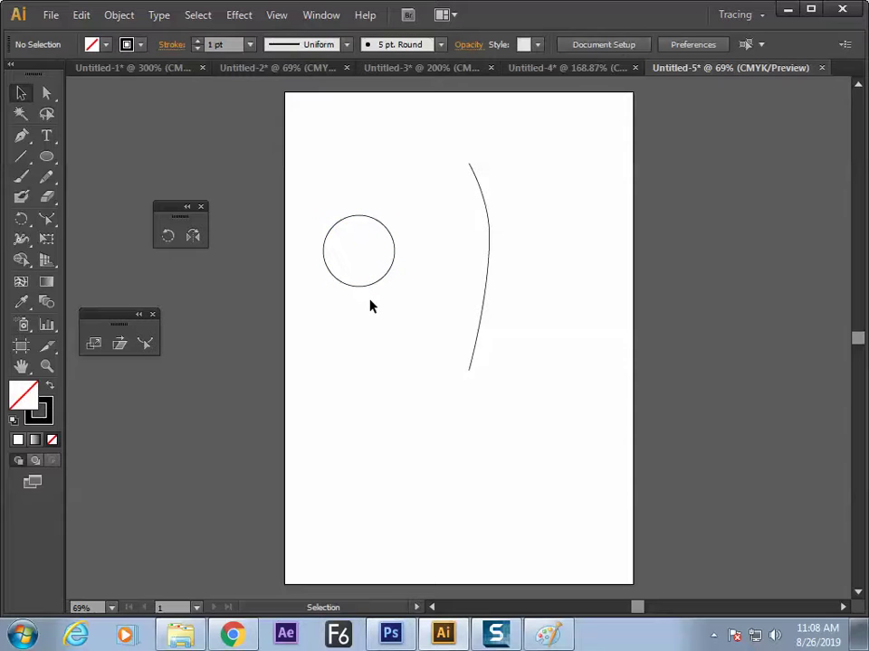
Step: Pull the small circle's outline down and left into a slanted ellipse with the Reshape tool, and delete it
click(47, 218)
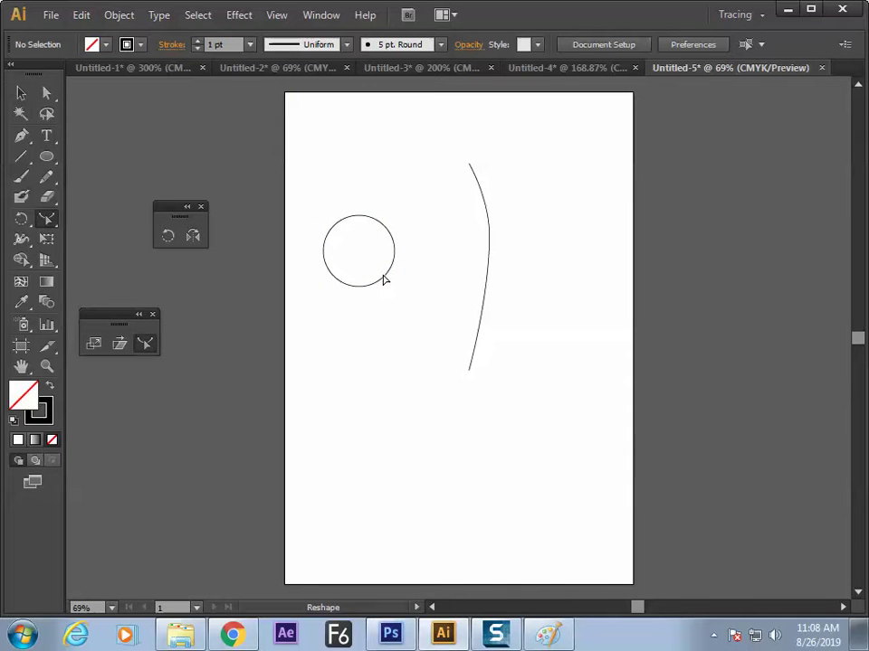
click(385, 281)
drag(385, 283, 319, 331)
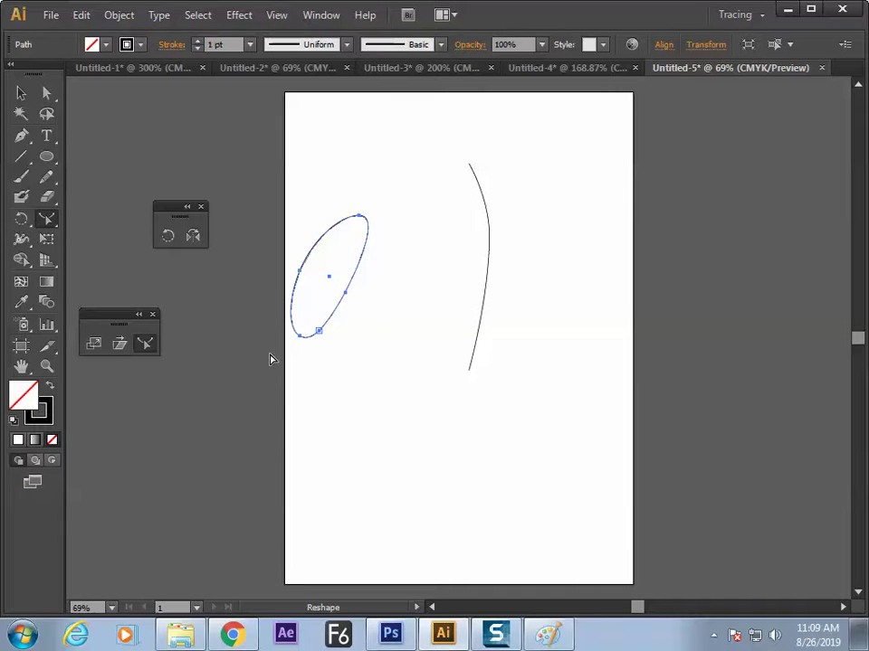
key(Delete)
key(v)
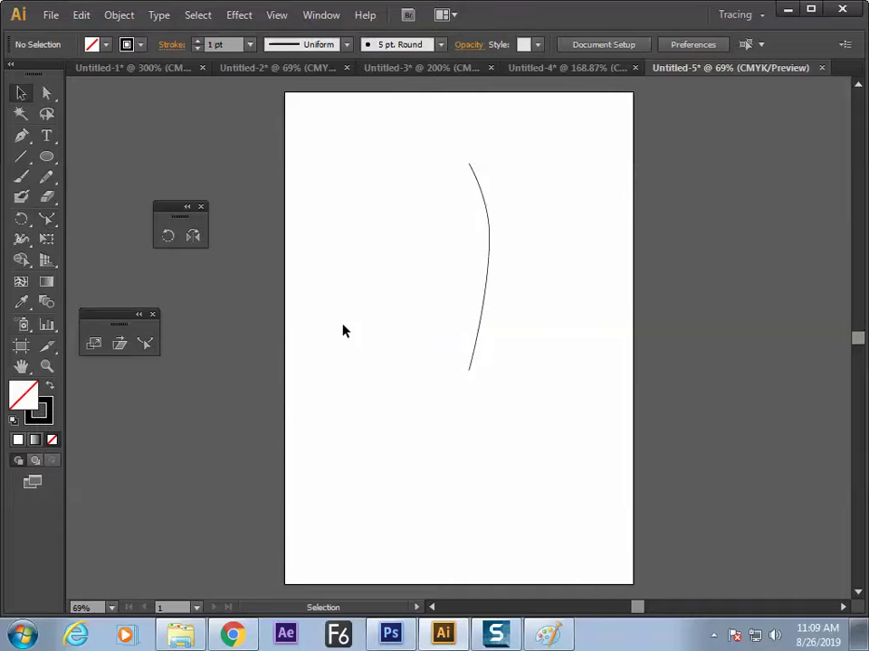
Step: Move the bowed curve down and left, and pull a copy's lower end slightly left with the Reshape tool
click(485, 262)
drag(485, 290, 464, 318)
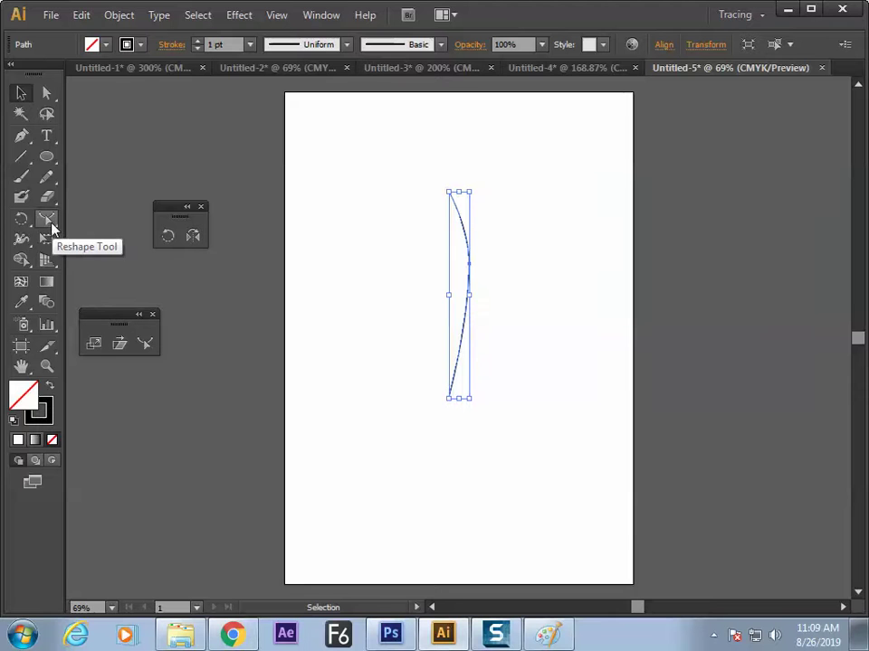
click(48, 222)
drag(450, 402, 445, 399)
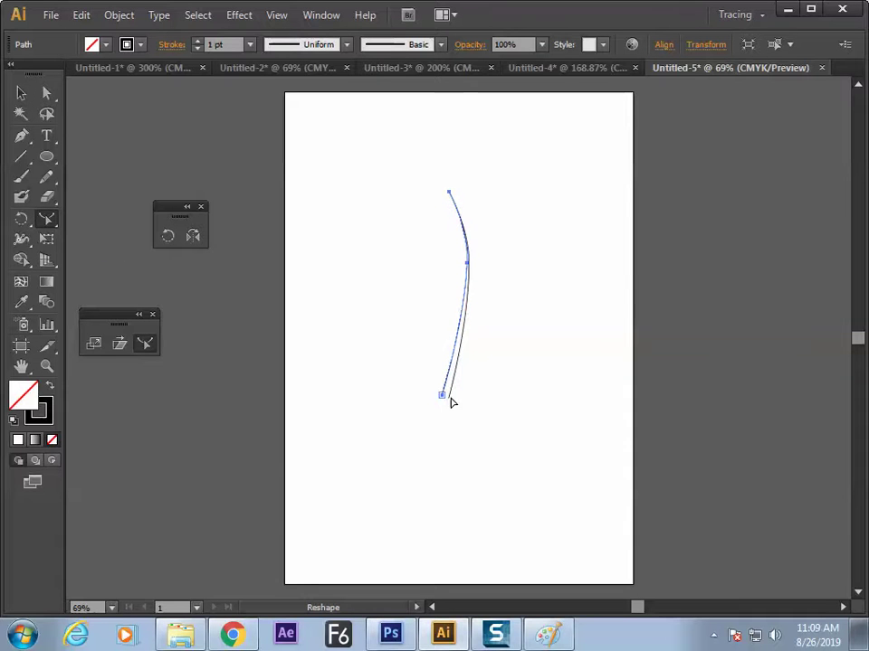
Step: Select both curves and join them into one closed, tapering blade shape
key(v)
click(581, 332)
drag(566, 340, 303, 407)
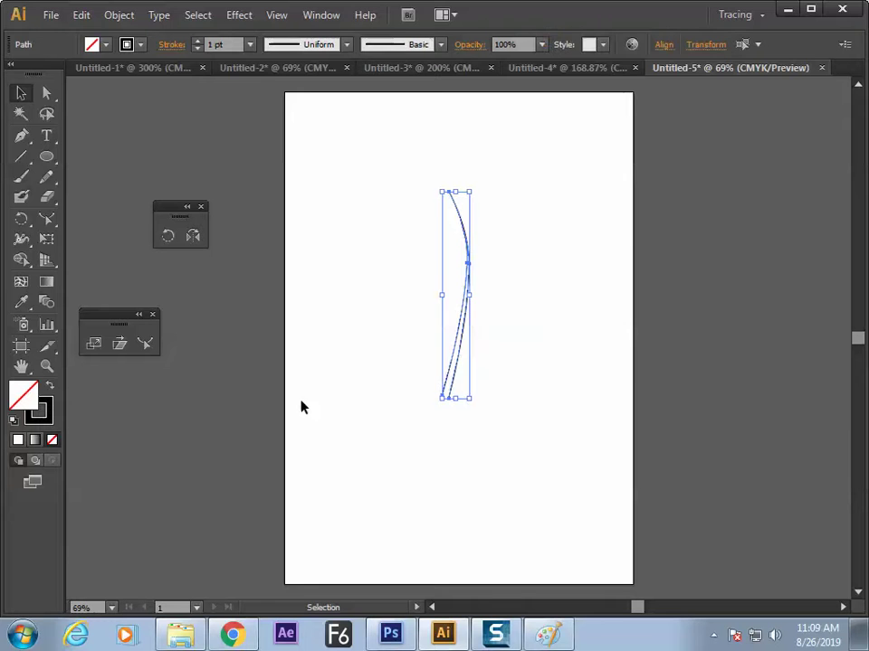
click(388, 394)
drag(493, 343, 345, 389)
click(519, 329)
drag(519, 330, 188, 138)
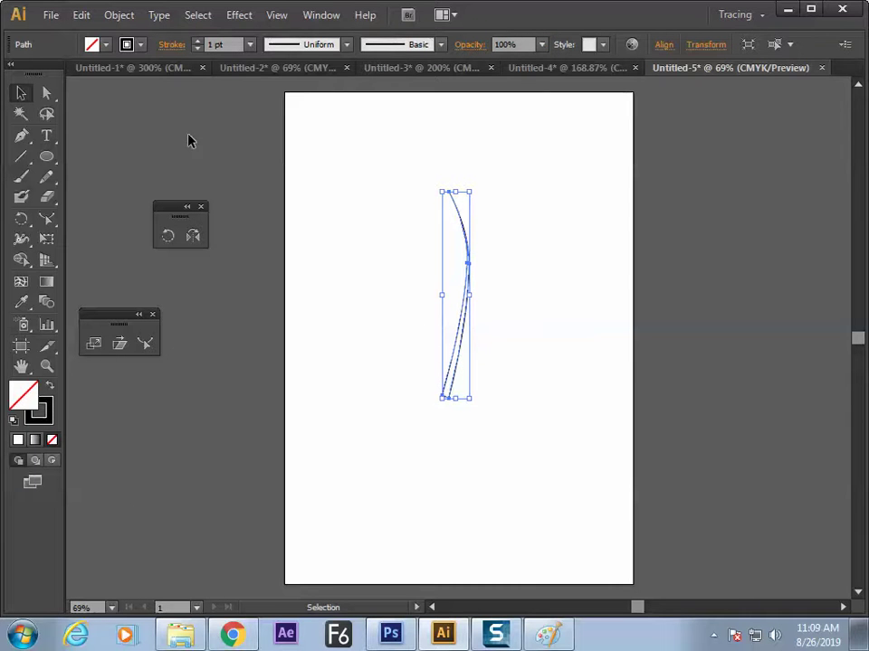
Step: Fill the blade shape with green and remove its stroke
click(107, 45)
click(97, 73)
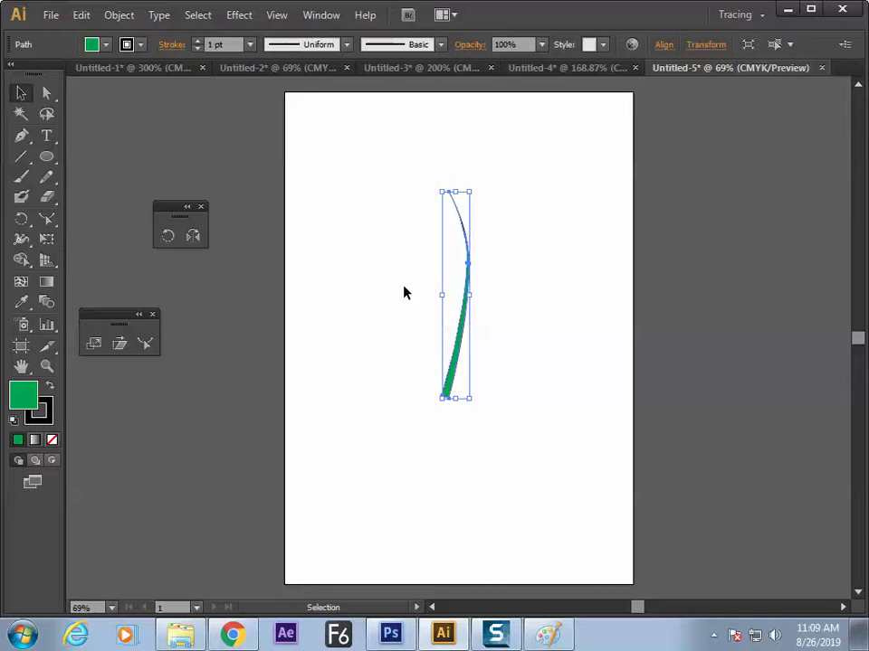
click(140, 45)
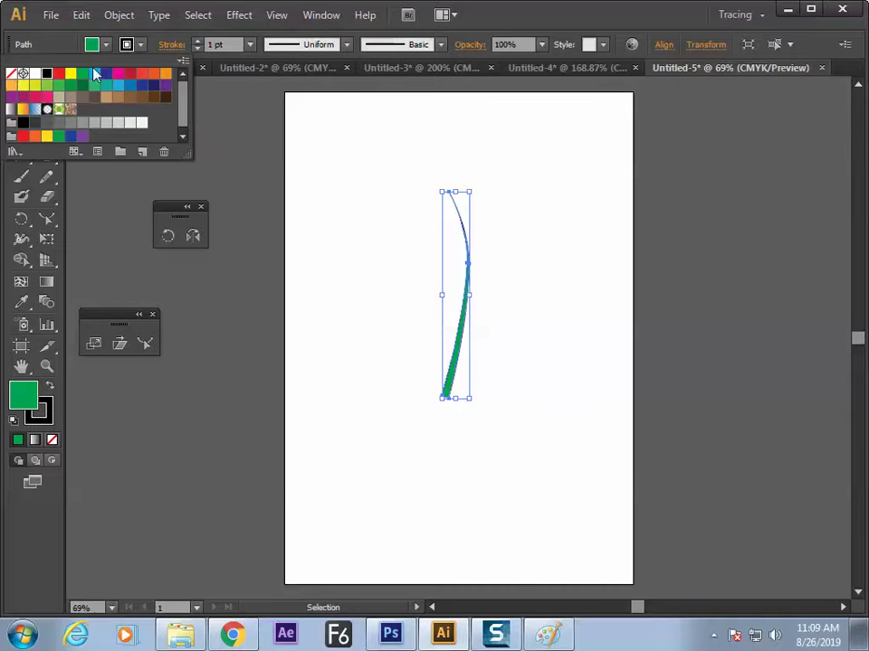
click(11, 77)
click(275, 489)
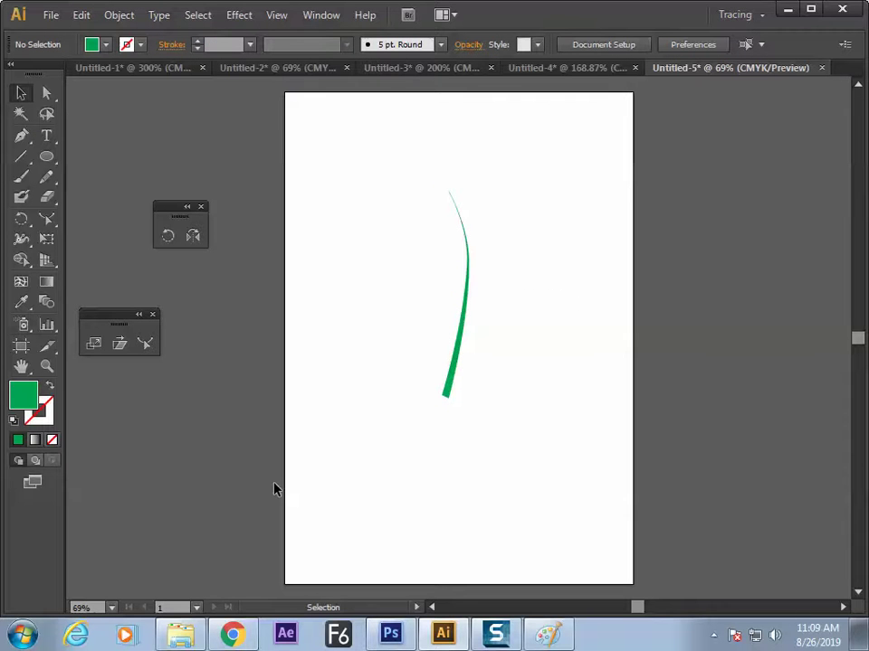
Step: Move the green blade to the upper left of the page
drag(446, 393, 425, 385)
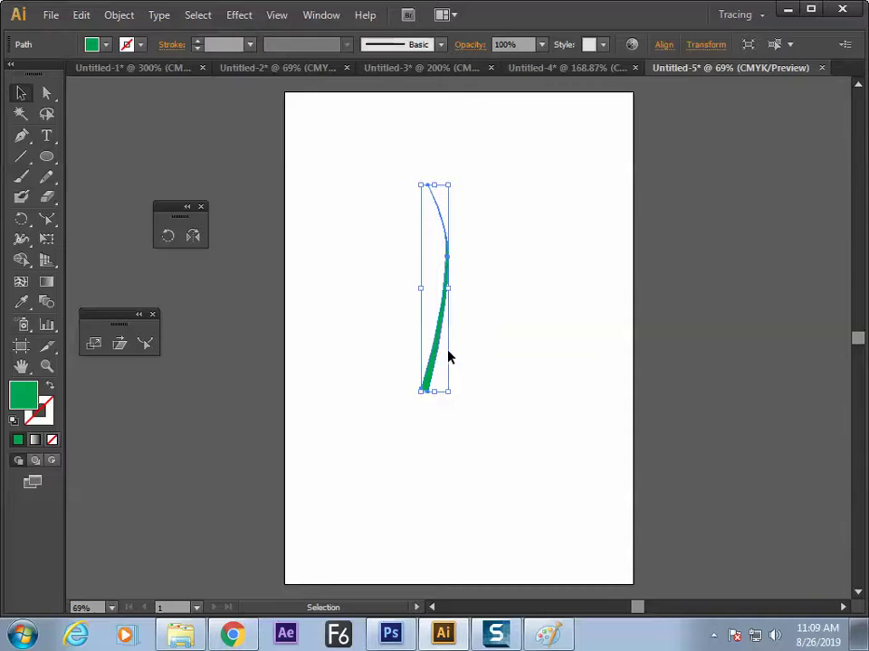
drag(444, 355, 361, 307)
click(396, 306)
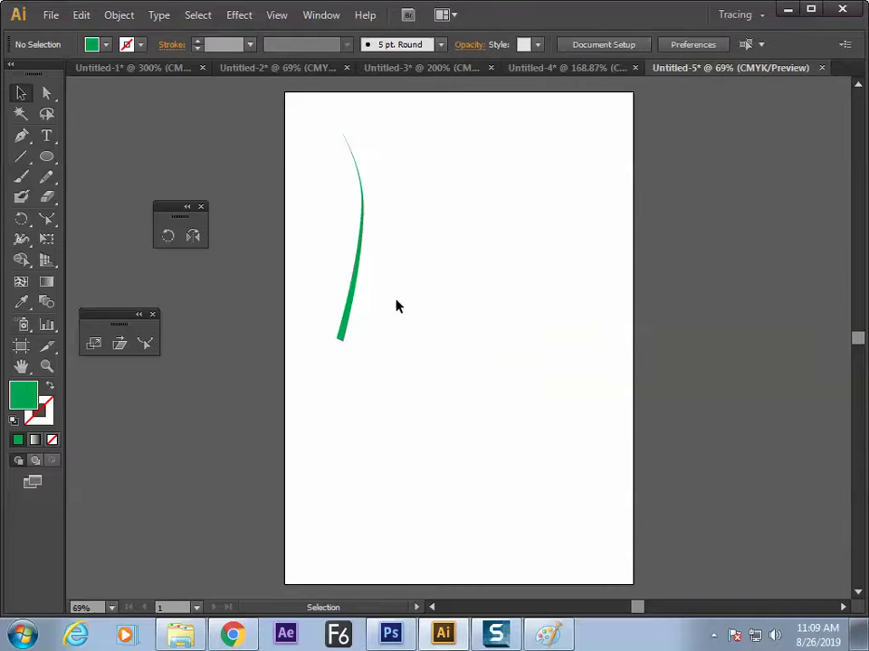
Step: Draw a long slanted line to the right of the green blade and give it the default white fill and black stroke
click(46, 221)
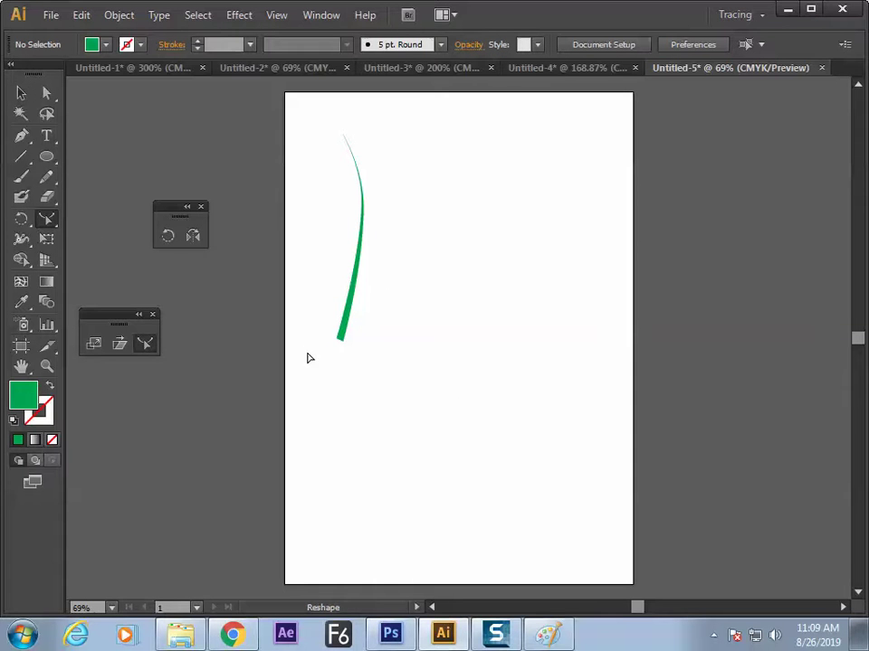
key(backslash)
drag(524, 151, 453, 399)
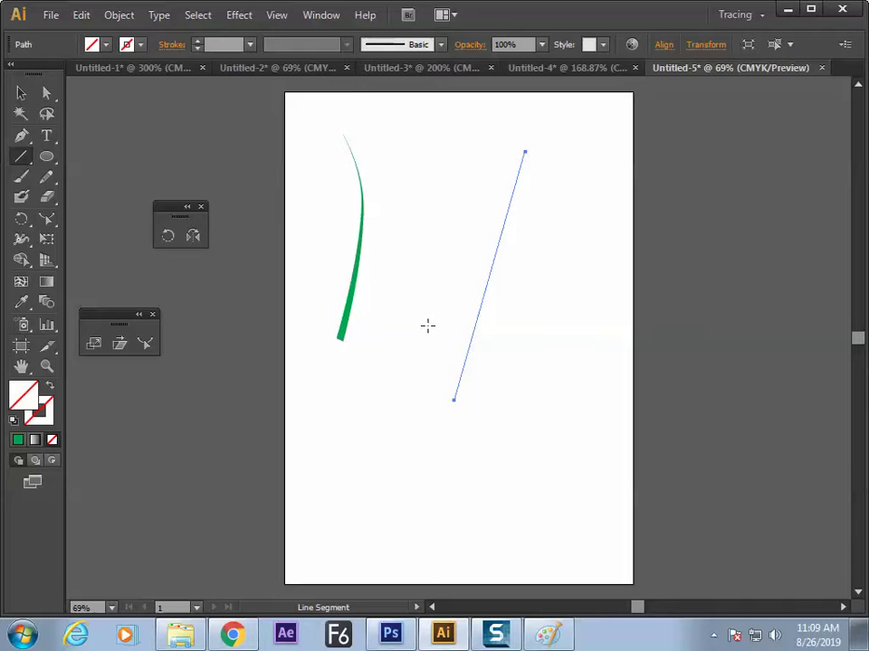
key(d)
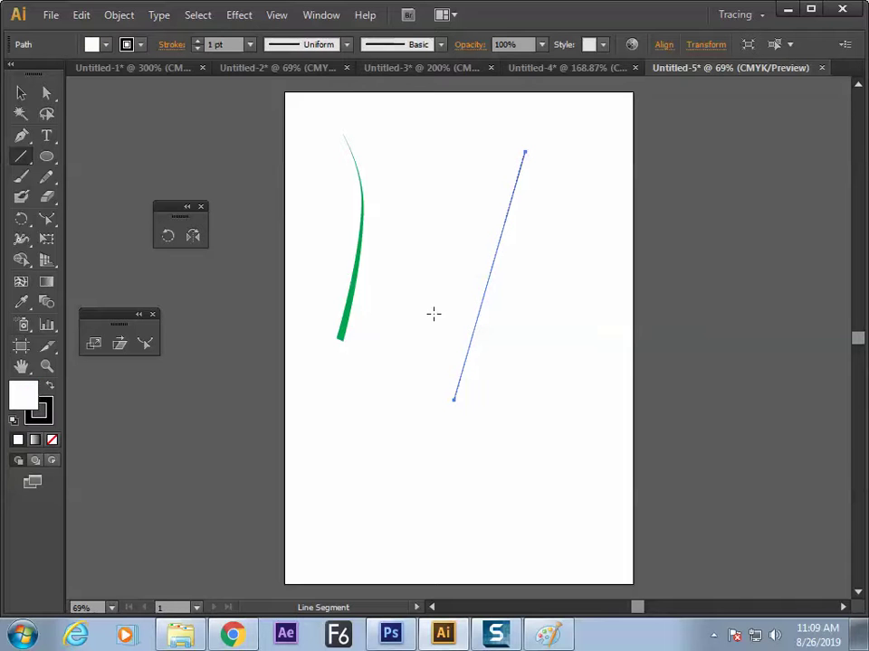
Step: Bow the slanted line rightward with the Reshape tool, adding copies for three nested curves with shared ends, and remove their fill
click(46, 218)
drag(492, 273, 533, 287)
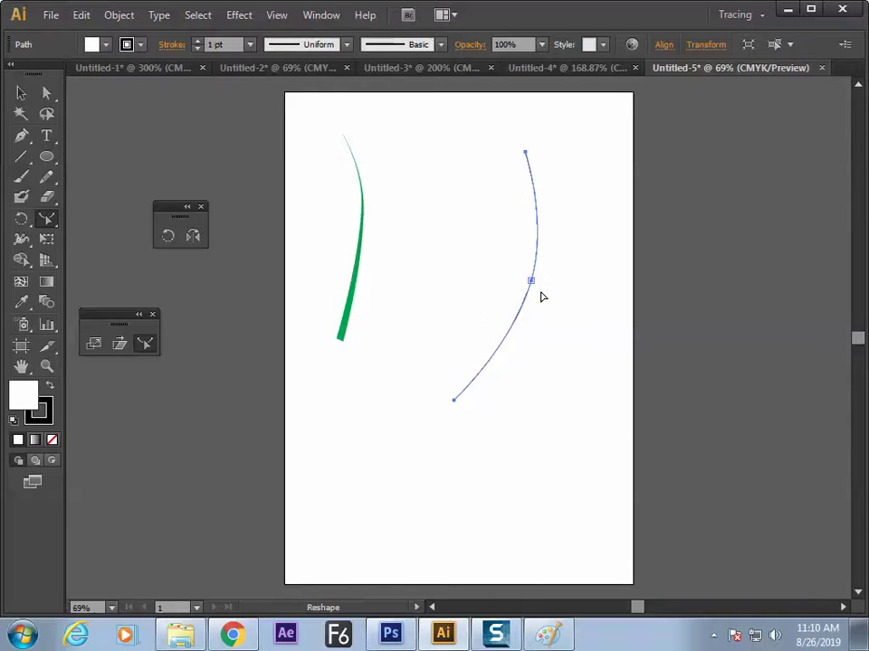
key(v)
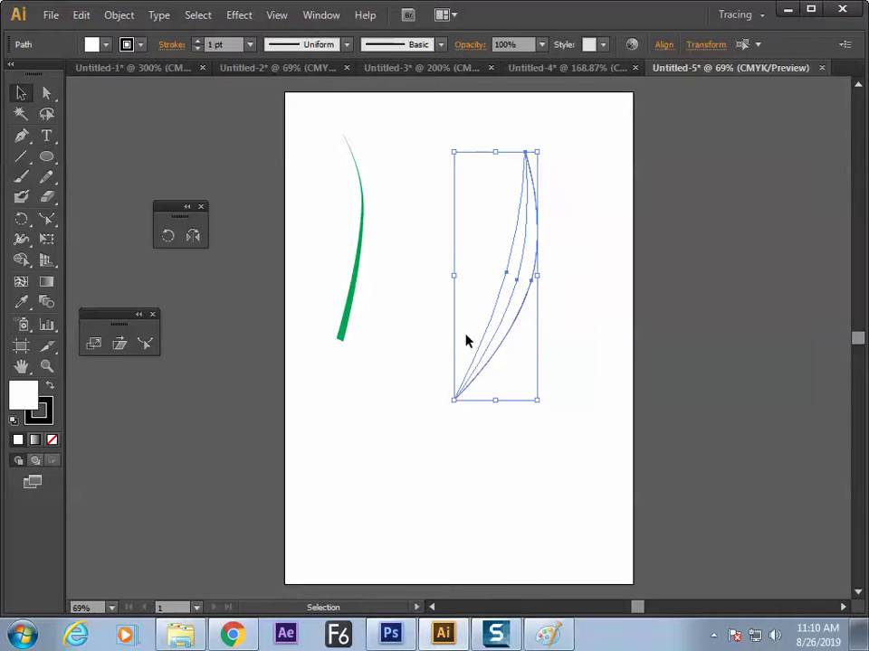
click(401, 504)
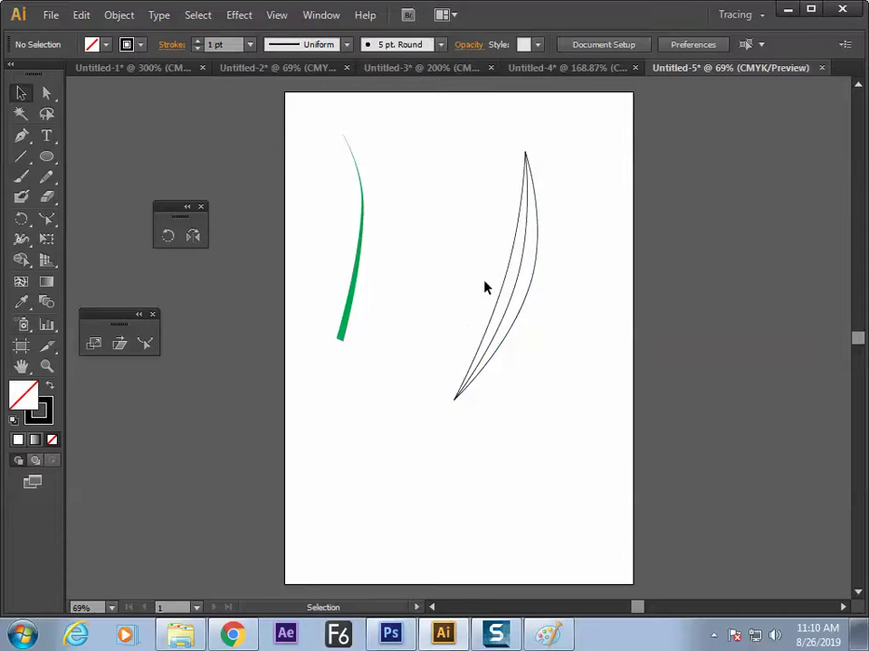
Step: Move the three nested curves up on the page and inspect the outermost curve's middle anchor point with the Direct Selection tool
drag(446, 271, 504, 291)
click(520, 371)
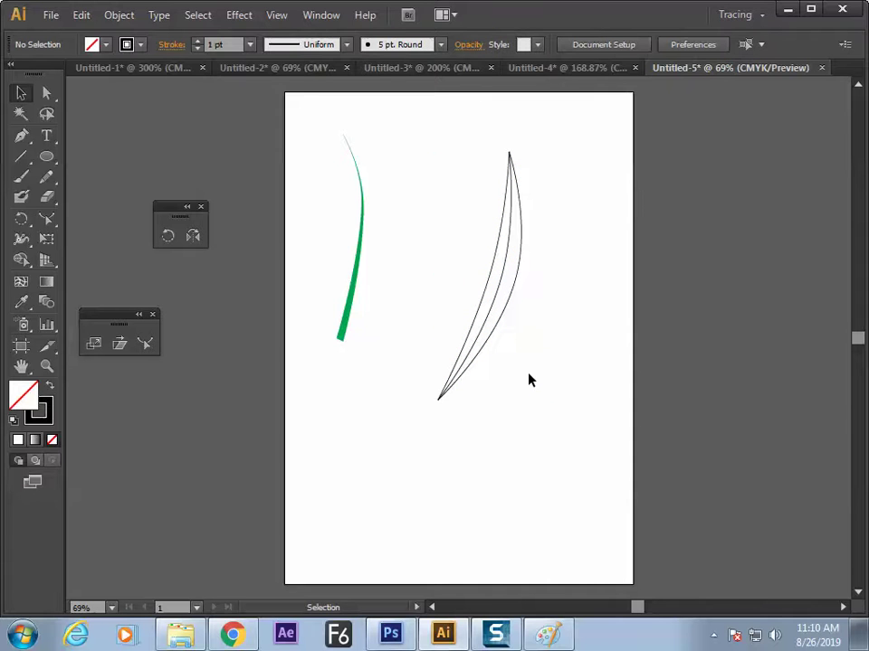
drag(547, 330, 450, 259)
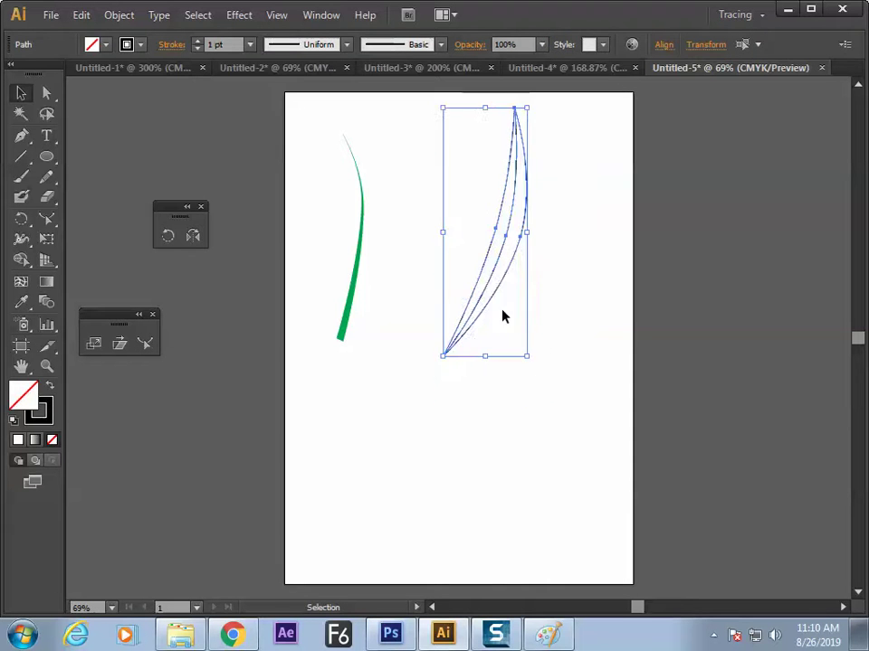
click(530, 302)
drag(516, 246, 527, 287)
click(492, 294)
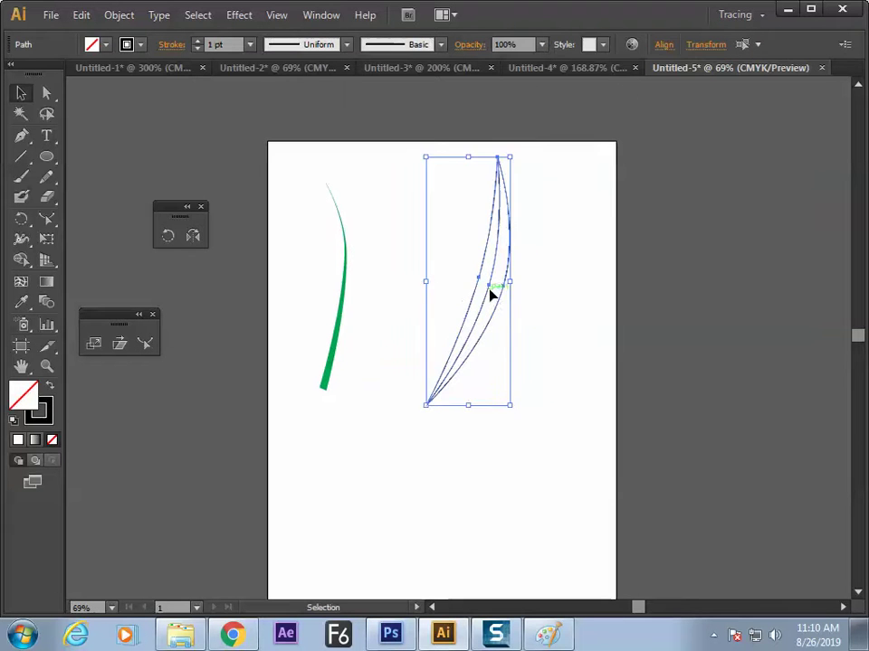
key(a)
click(502, 287)
key(v)
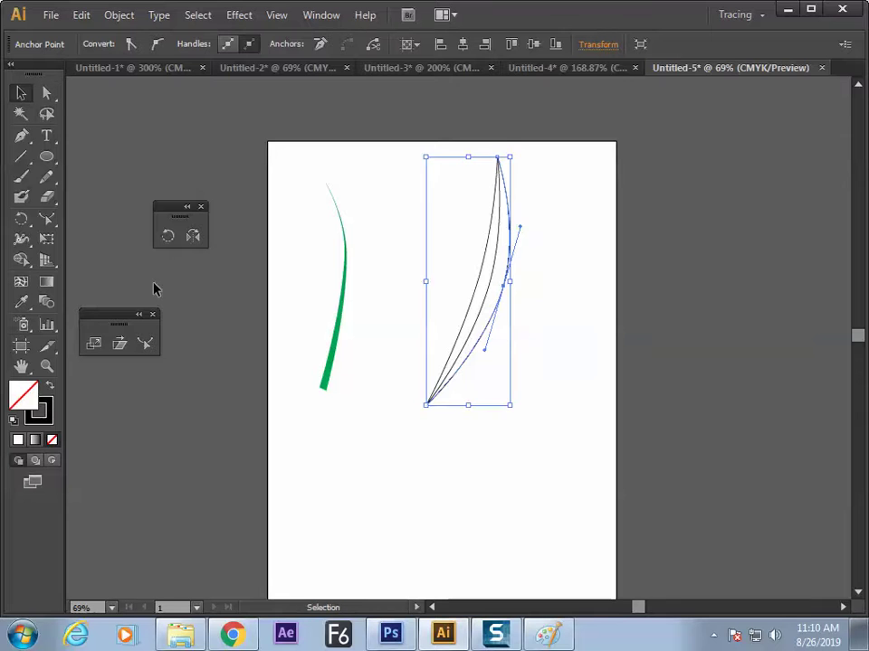
Step: Draw a diagonal line below the nested curves and apply the default fill and stroke
click(20, 156)
key(space)
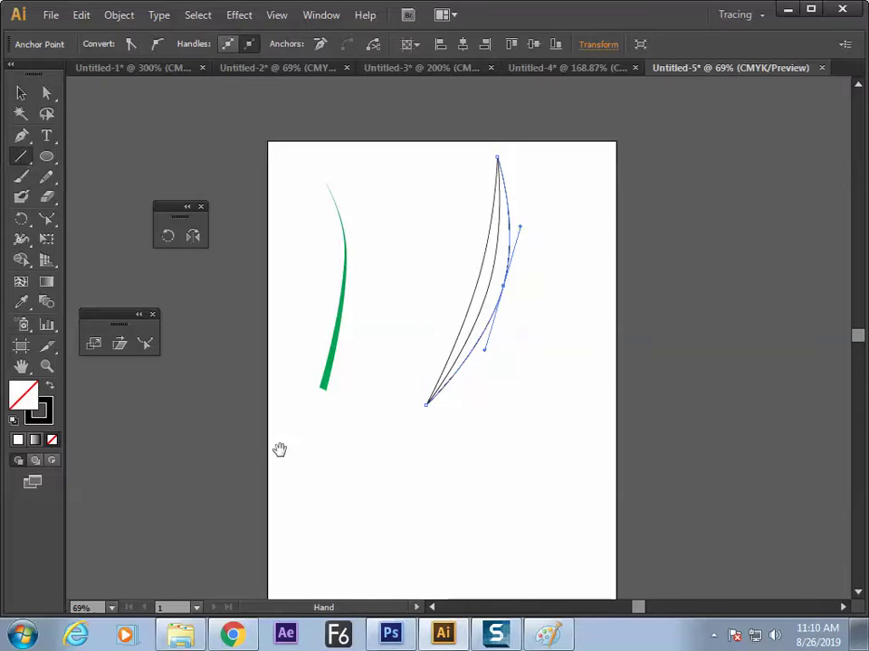
drag(279, 450, 368, 322)
scroll(320, 327, up, 3)
drag(364, 452, 523, 311)
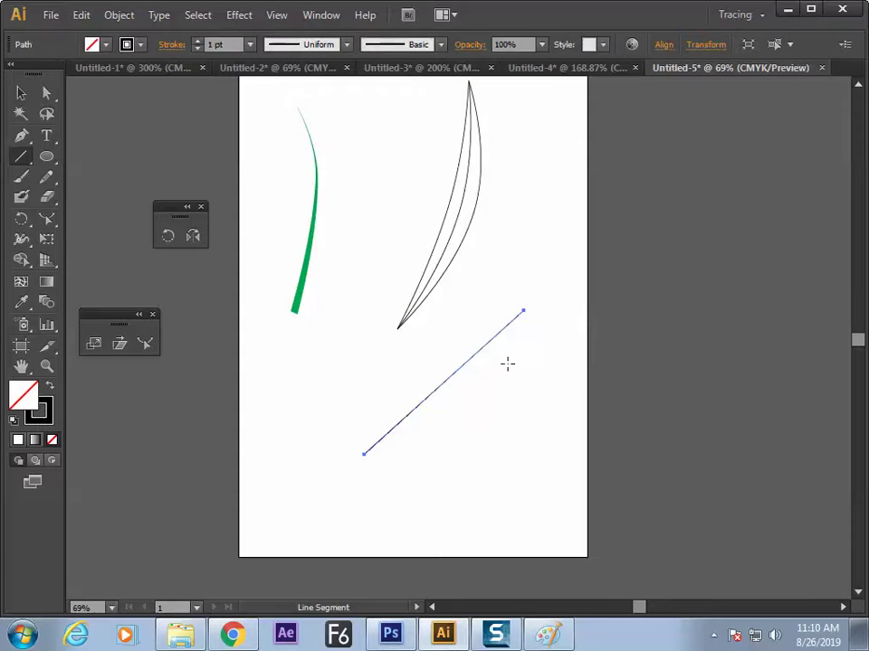
key(d)
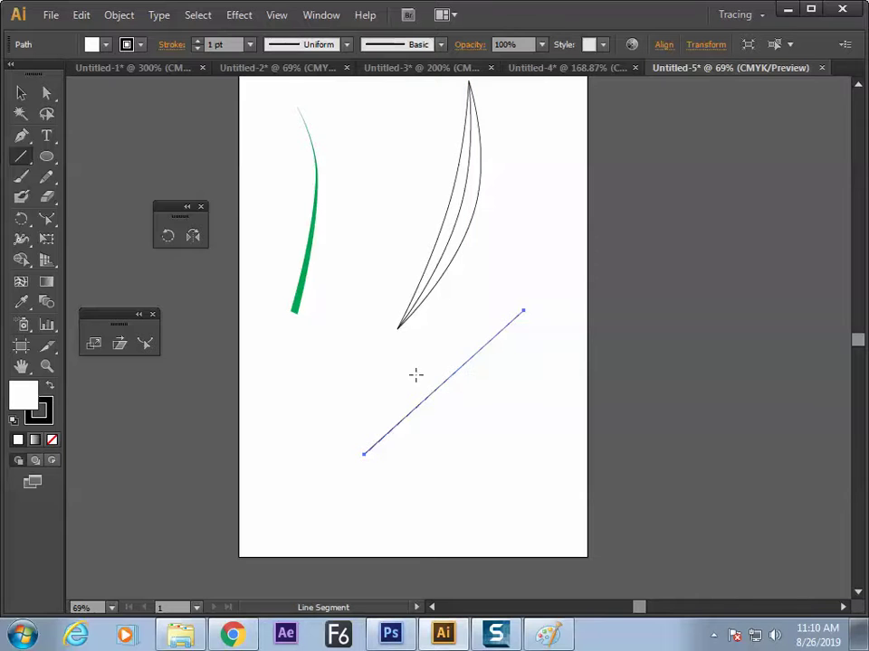
Step: Pull copies of the diagonal line outward to both sides with the Reshape tool to form a leaf outline around it
click(46, 219)
drag(446, 387, 472, 430)
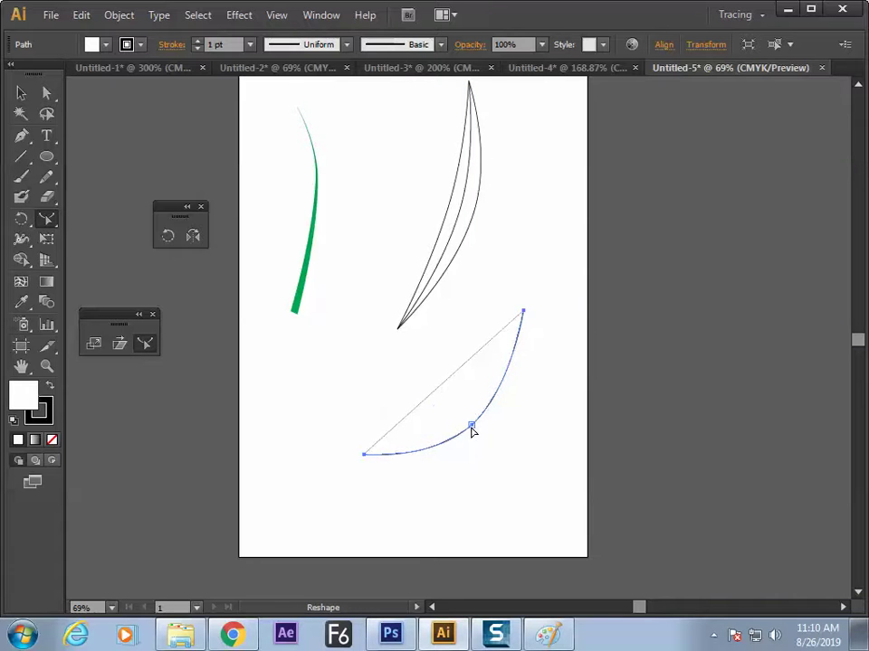
drag(441, 385, 409, 334)
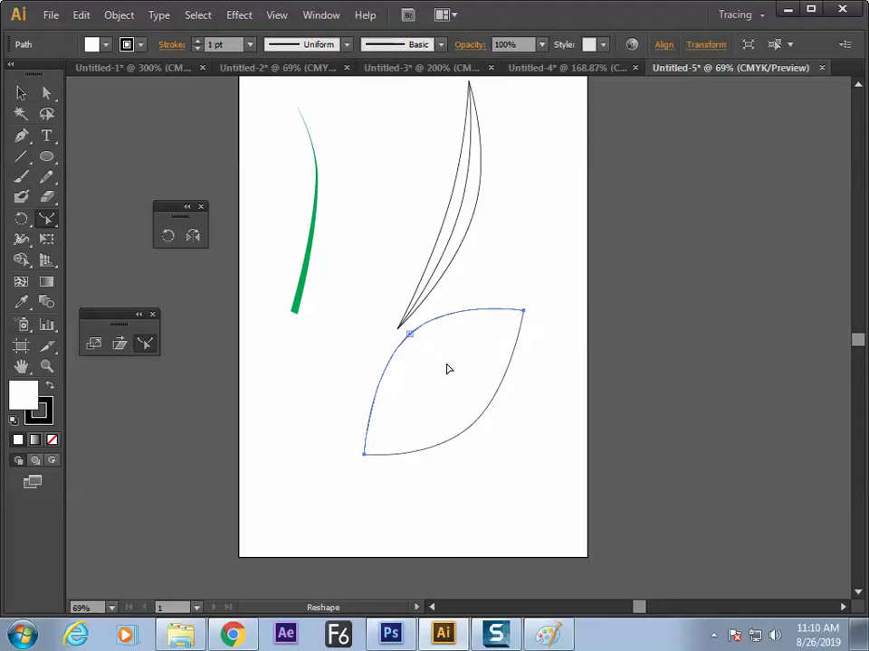
Step: Remove the fill from the leaf's two outlines and its midrib
key(v)
drag(553, 266, 502, 351)
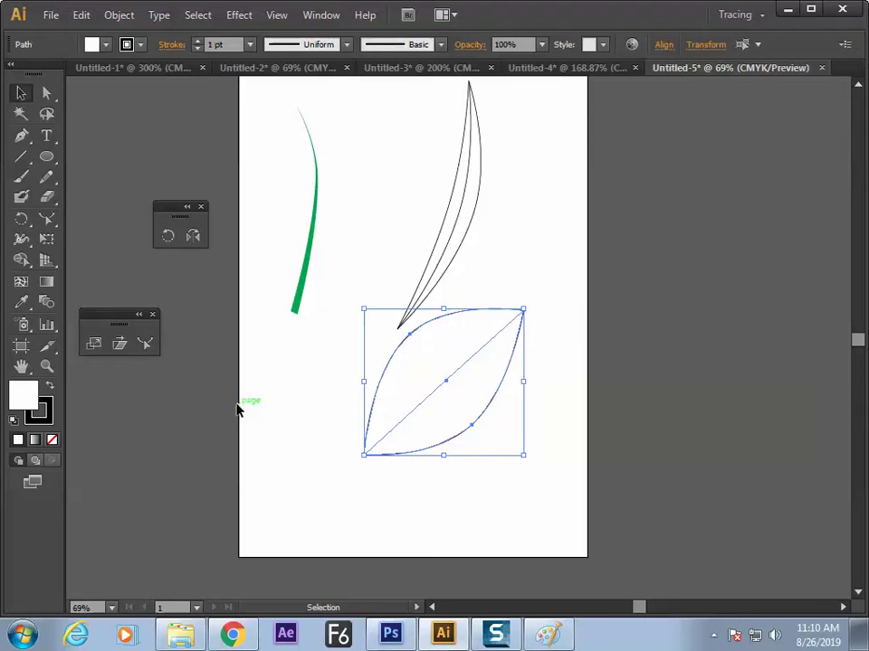
click(52, 441)
click(188, 466)
click(474, 430)
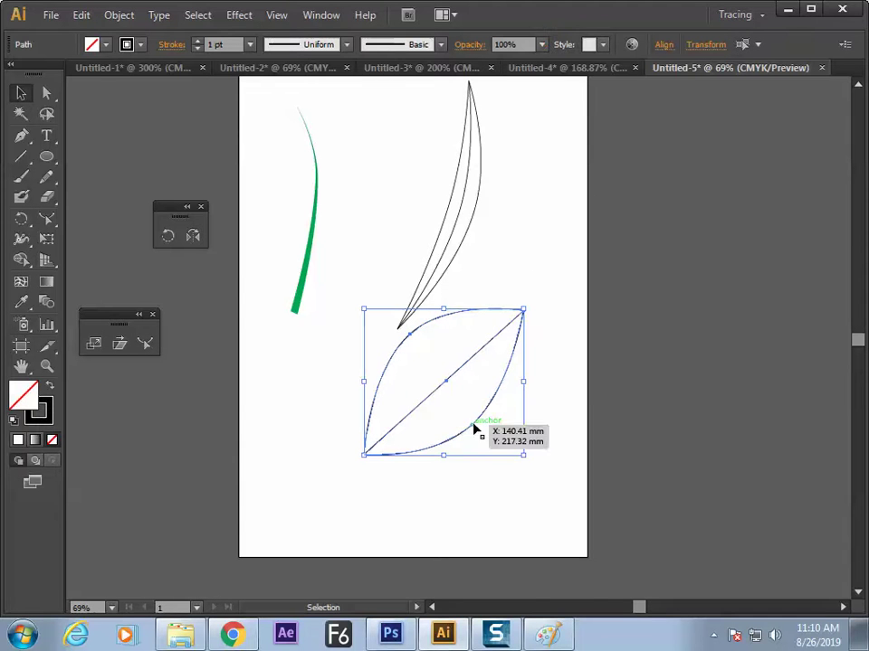
click(507, 368)
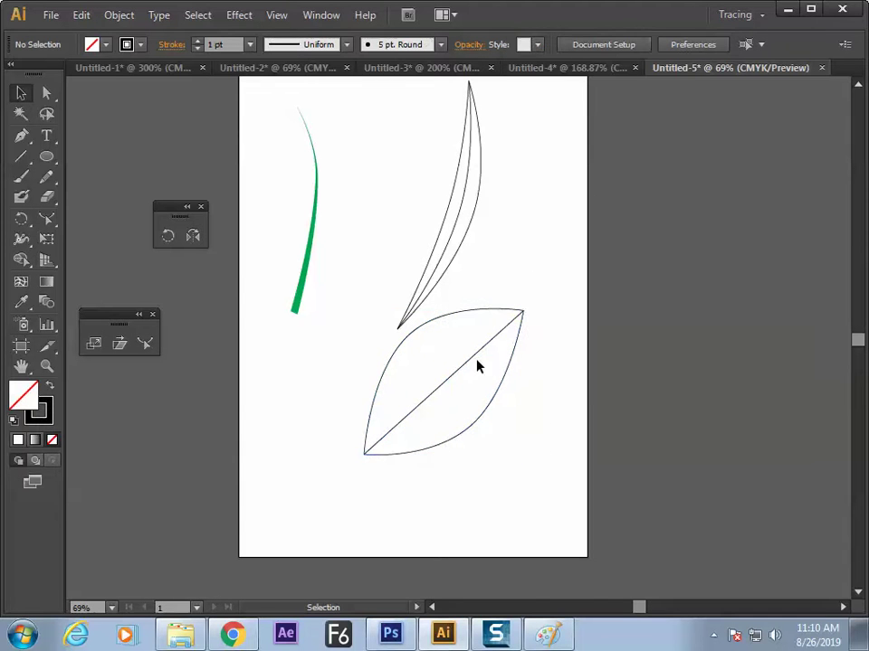
click(465, 364)
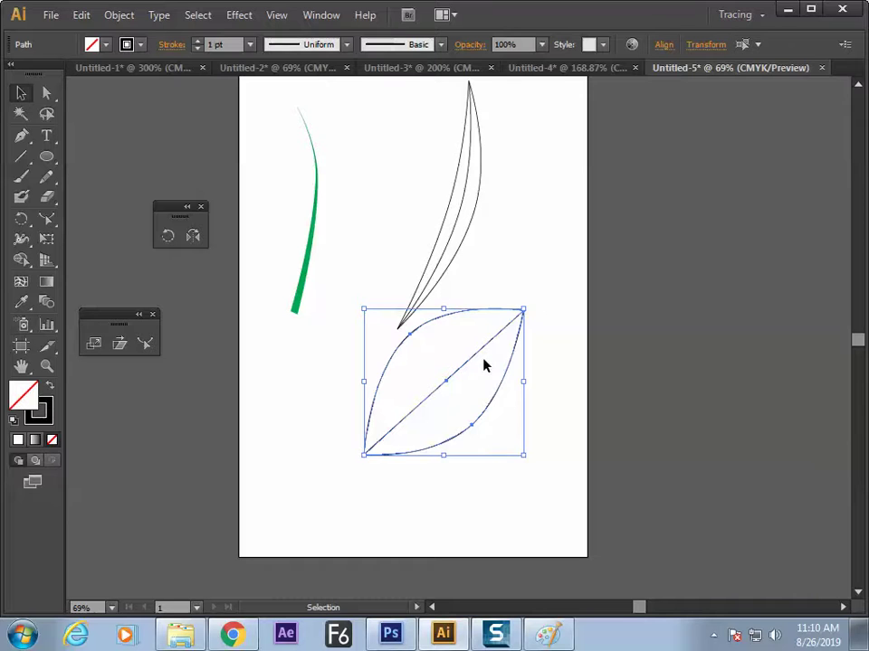
Step: Extend the midrib's lower end about 12 mm left and 11 mm down beyond the leaf tip to form a stalk
key(a)
click(363, 497)
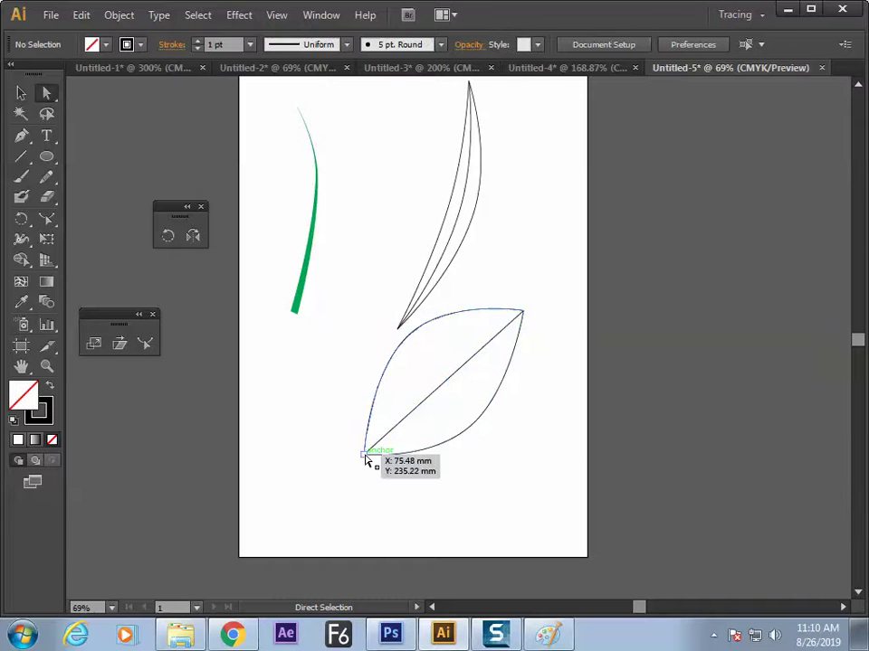
click(366, 454)
drag(366, 454, 344, 475)
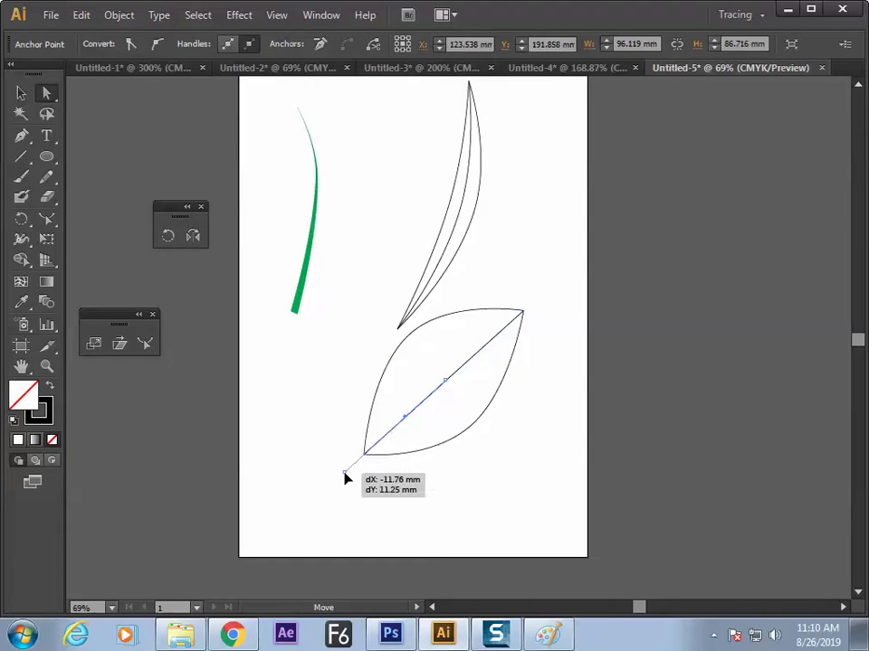
key(v)
click(372, 510)
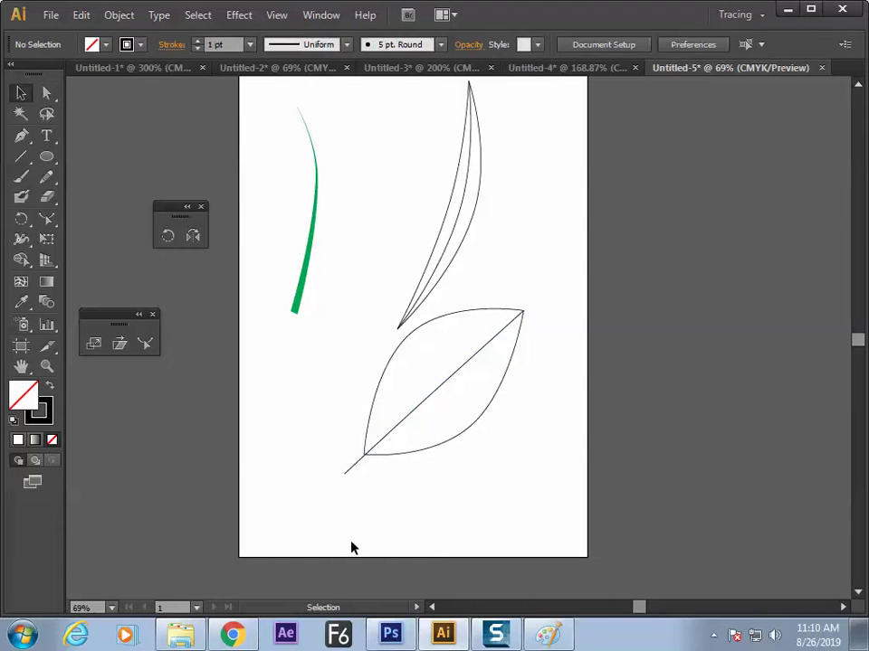
drag(341, 476, 343, 476)
click(404, 509)
key(b)
drag(465, 472, 363, 404)
key(ctrl+z)
Step: Scale all the artwork down to less than half its size and move it to the upper left of the page
key(v)
click(364, 402)
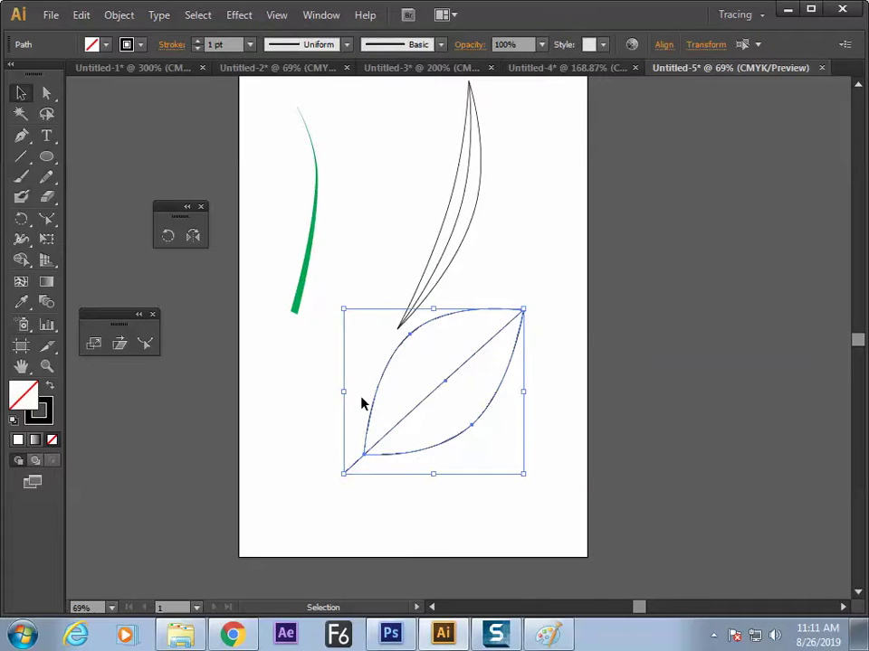
key(ctrl+a)
drag(517, 467, 444, 375)
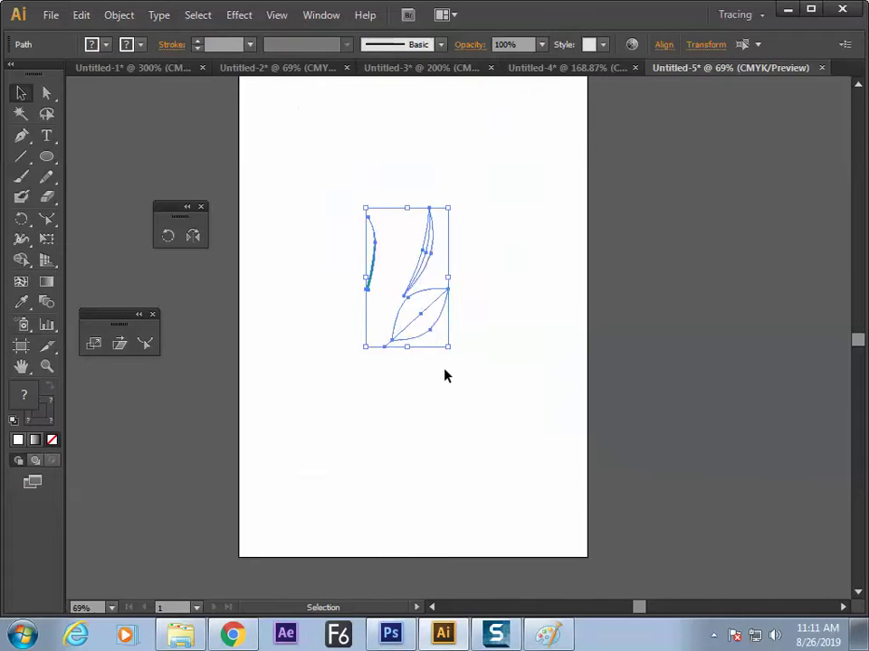
drag(435, 312, 363, 252)
click(89, 239)
Step: Draw a long diagonal line right of the reduced artwork and bend it down and right with the Reshape tool
click(21, 155)
mouse_move(355, 156)
mouse_down()
mouse_move(356, 314)
mouse_move(306, 350)
mouse_move(377, 403)
mouse_move(528, 194)
mouse_up()
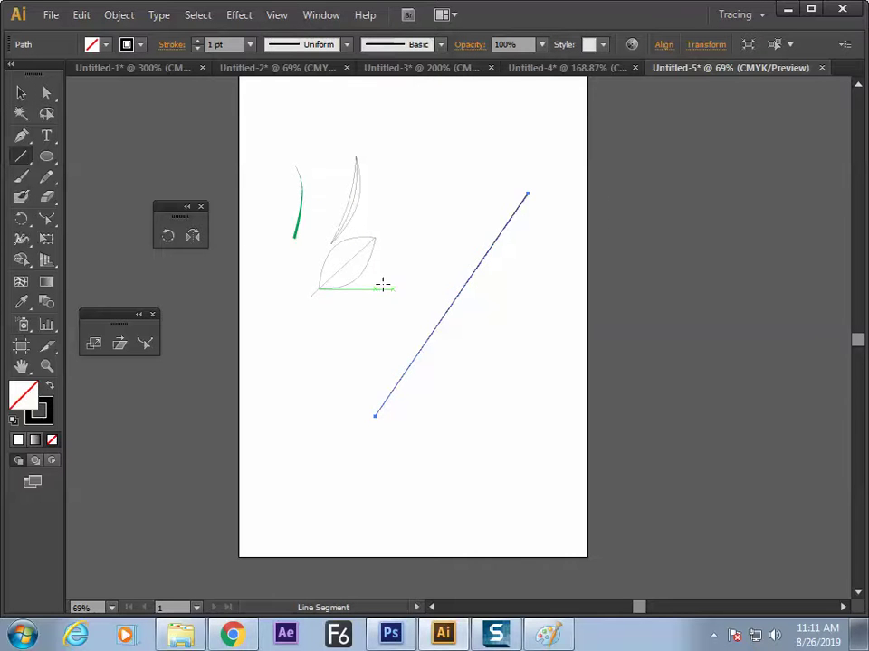
click(145, 343)
drag(477, 275, 502, 292)
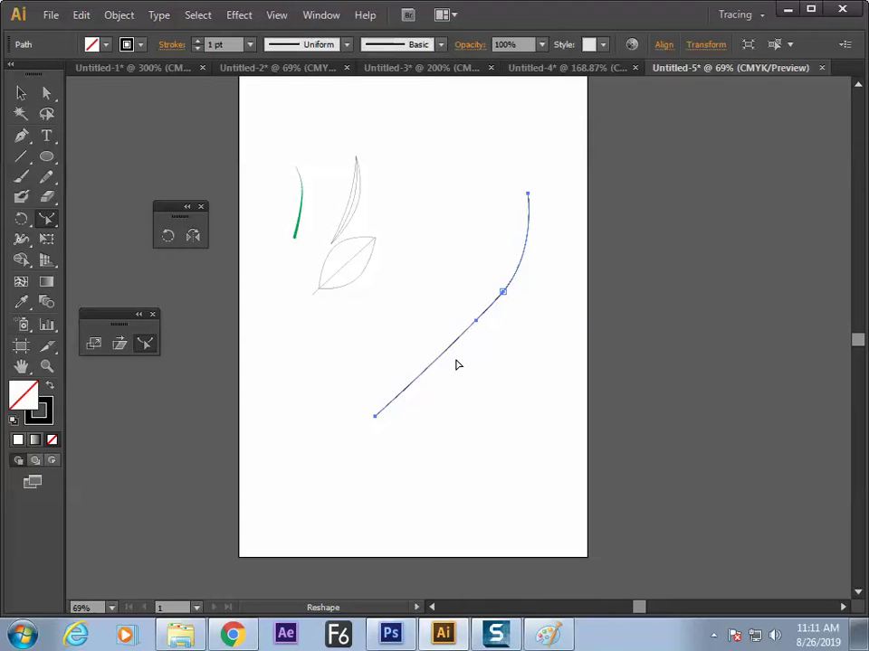
Step: Complete a slender leaf by adding copies of the bent line bowed outward on both sides with the Reshape tool, sharing its end points
key(v)
drag(451, 295, 487, 364)
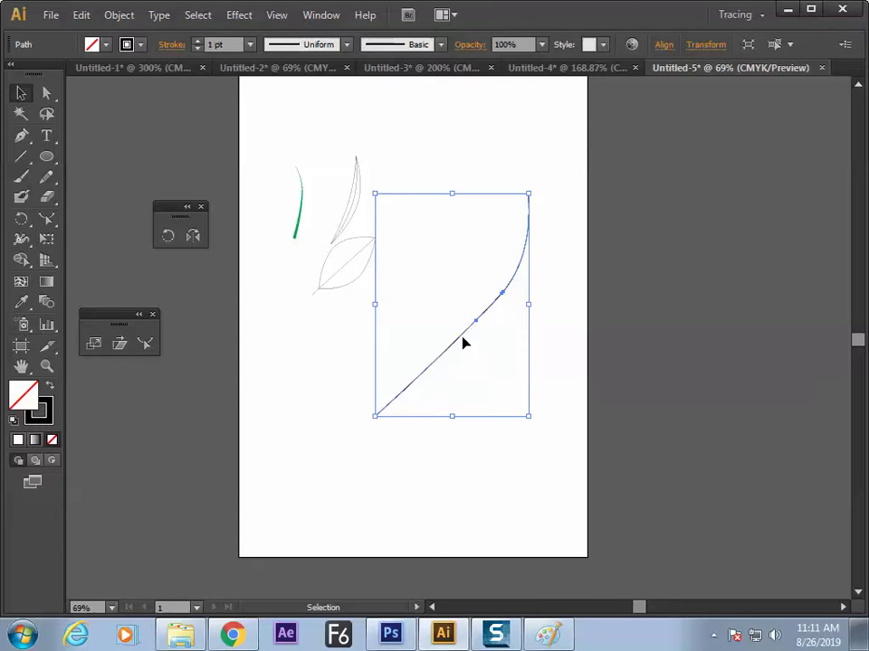
click(46, 219)
drag(476, 324, 496, 340)
key(v)
click(535, 402)
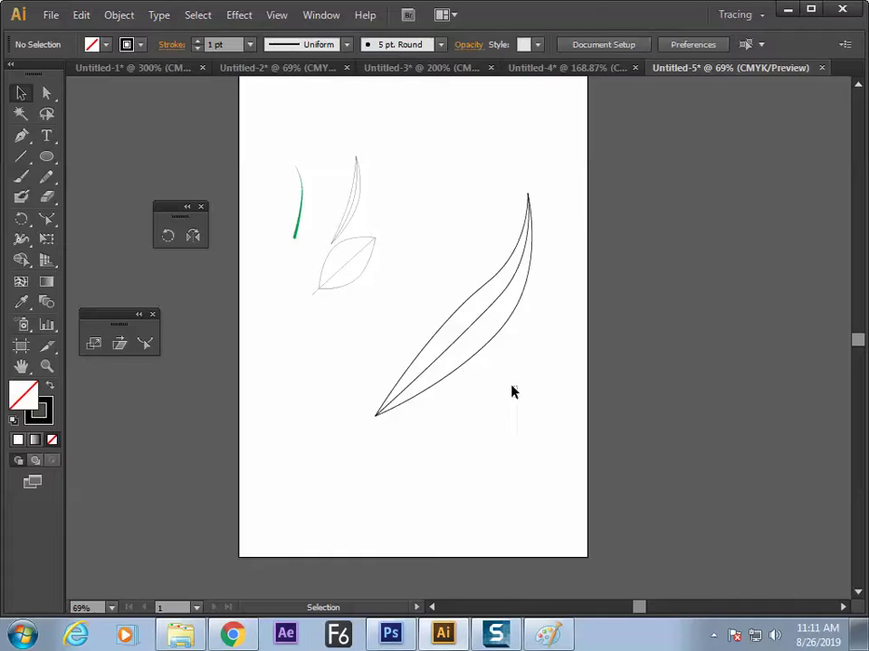
Step: Scale the slender three-line leaf down to about 69% and move it up beside the small artwork
drag(518, 412, 409, 361)
drag(531, 195, 480, 262)
drag(465, 333, 475, 198)
click(463, 336)
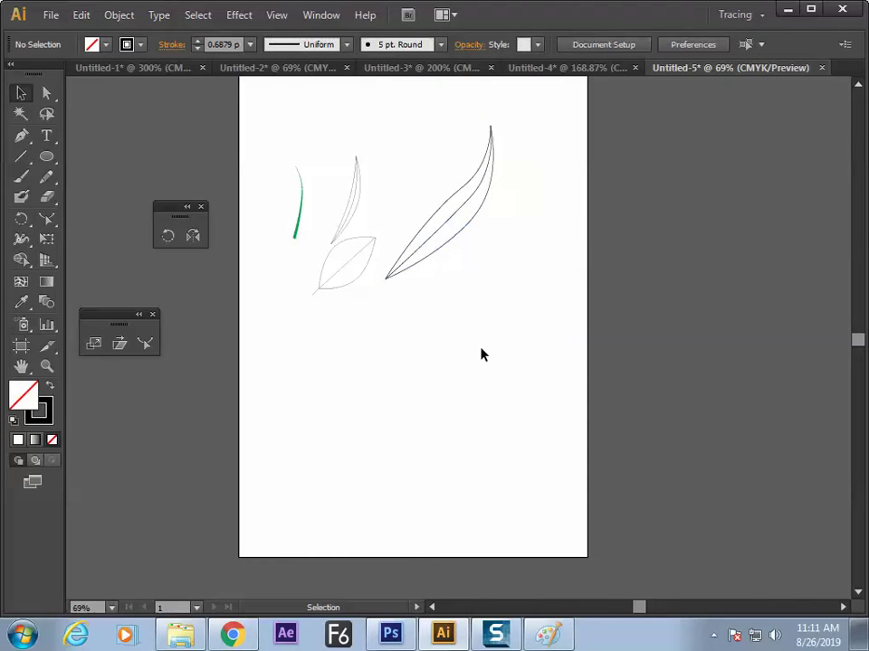
Step: Draw a long diagonal line below the leaves and bend its upper part down and right with the Reshape tool
click(48, 223)
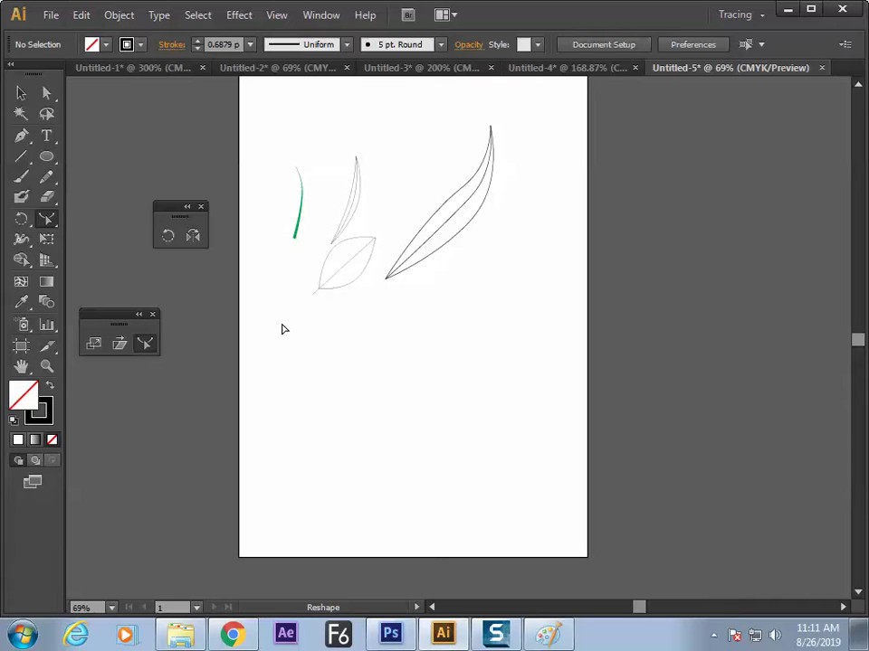
click(21, 156)
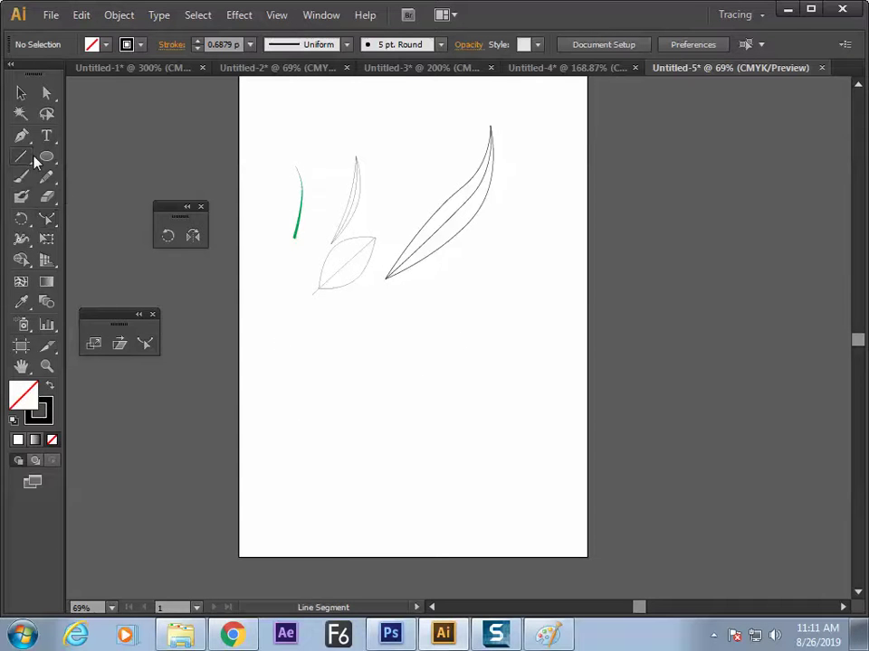
mouse_move(524, 267)
mouse_down()
mouse_move(287, 504)
mouse_move(331, 455)
mouse_up()
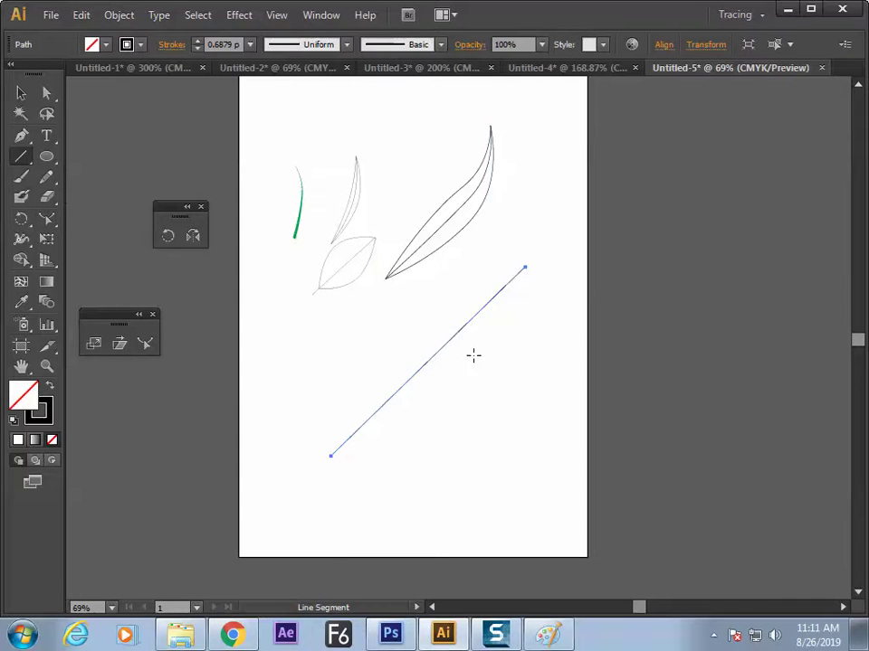
click(47, 218)
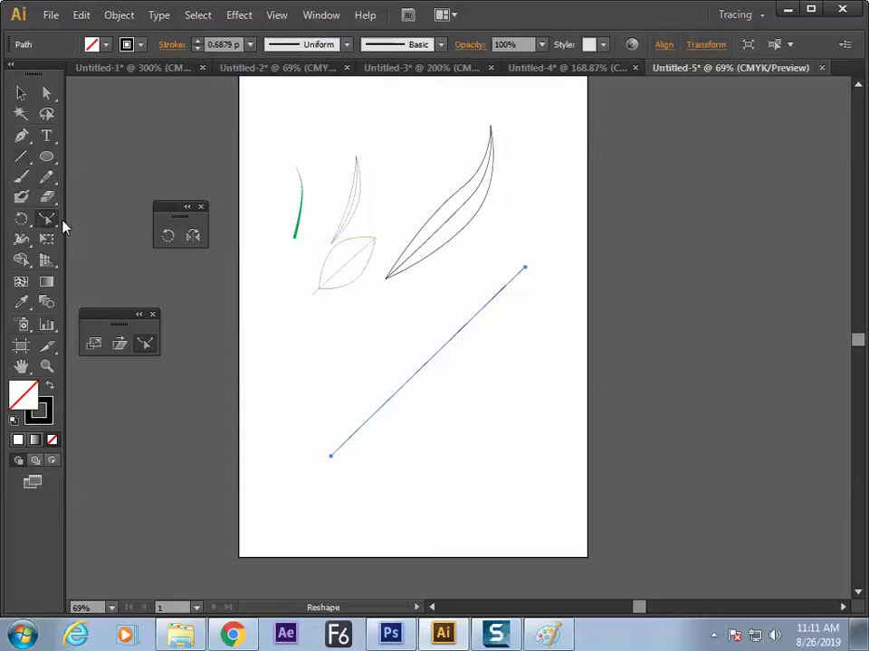
drag(491, 303, 503, 341)
key(v)
click(485, 391)
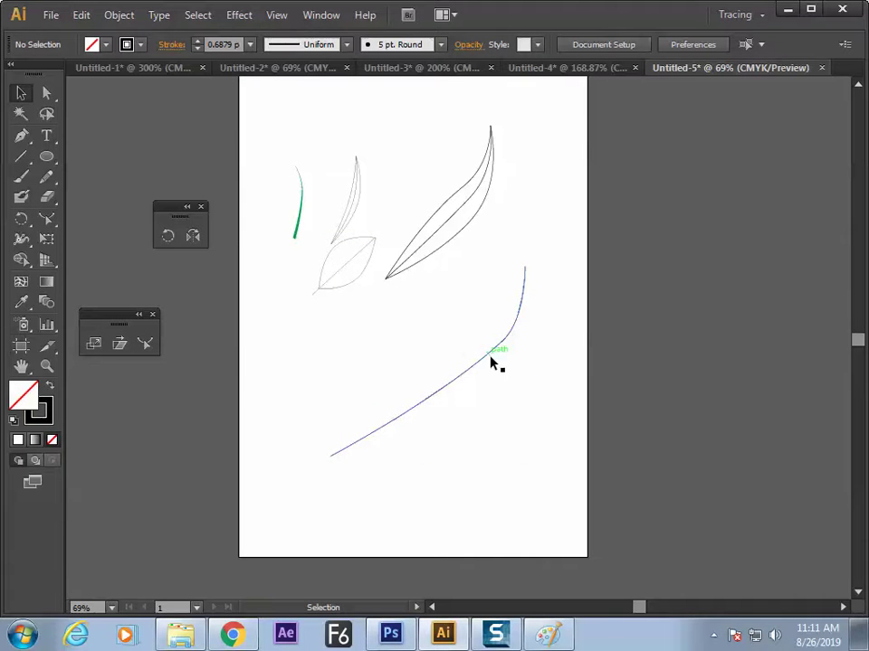
Step: Create a reshaped copy of the curve with its lower end moved down and right, and bow the copy outward
click(334, 457)
key(a)
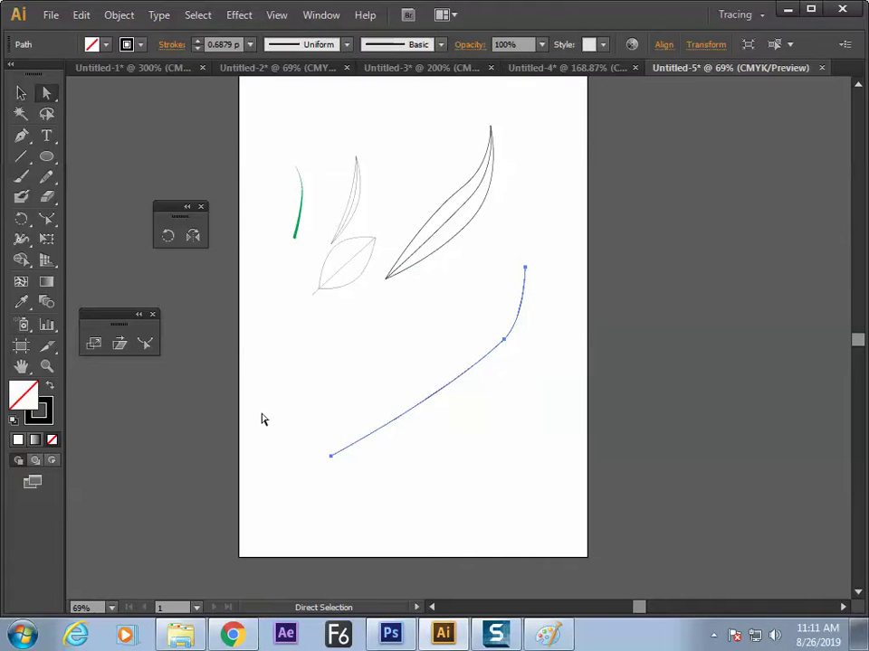
click(47, 218)
drag(337, 454, 354, 512)
key(ctrl+z)
drag(331, 458, 376, 514)
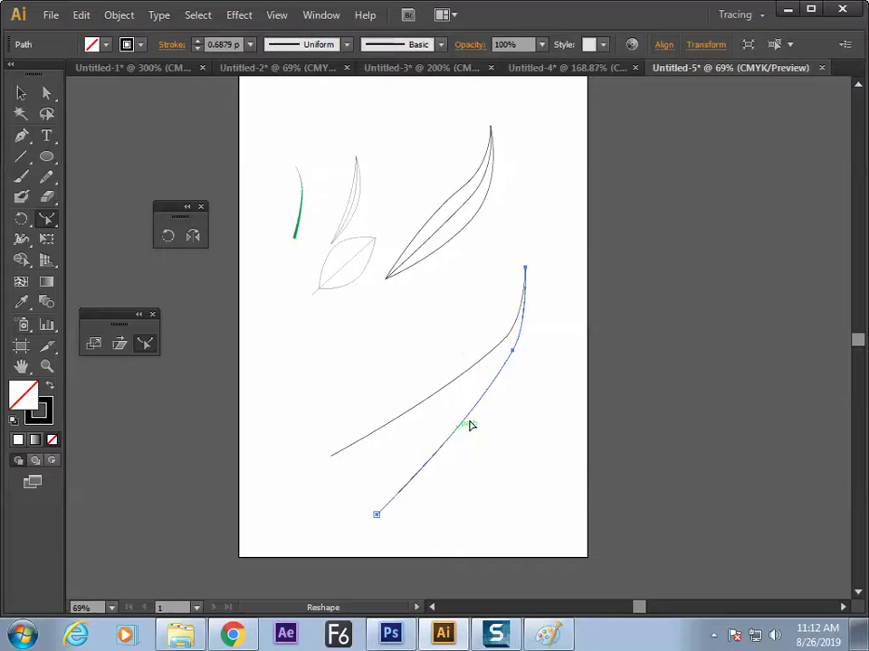
click(146, 345)
drag(473, 416, 490, 423)
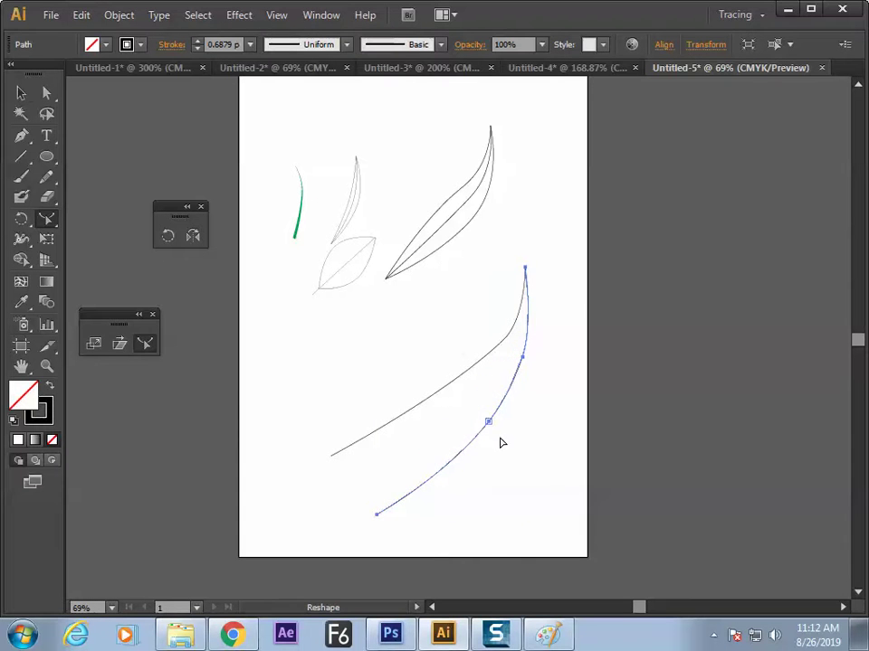
key(v)
click(561, 429)
Step: Join the two curves' lower ends with a straight segment and move the resulting blade shape slightly upward
drag(547, 461, 409, 382)
key(a)
key(ctrl+j)
key(v)
click(567, 353)
drag(566, 353, 254, 543)
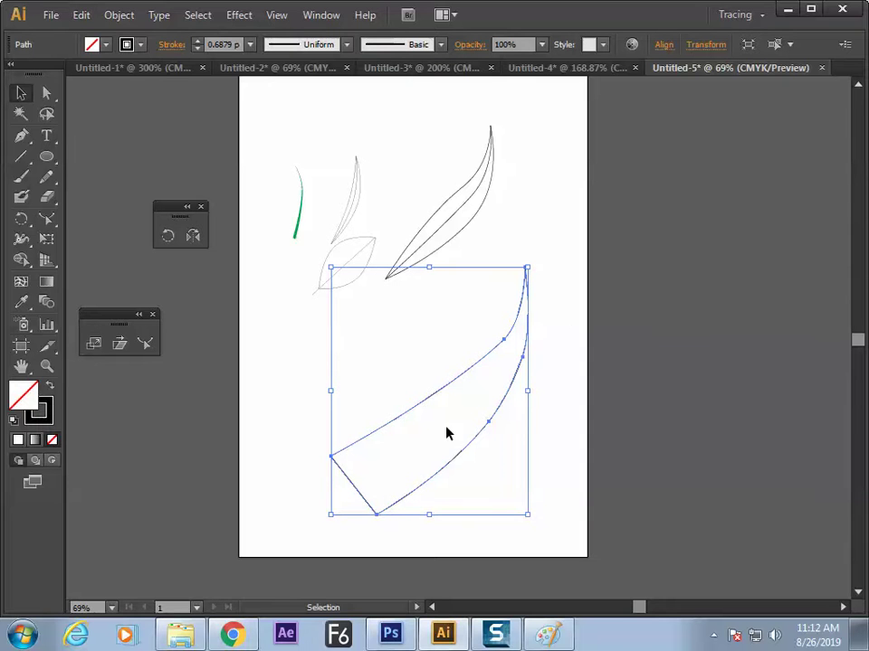
drag(460, 399, 463, 370)
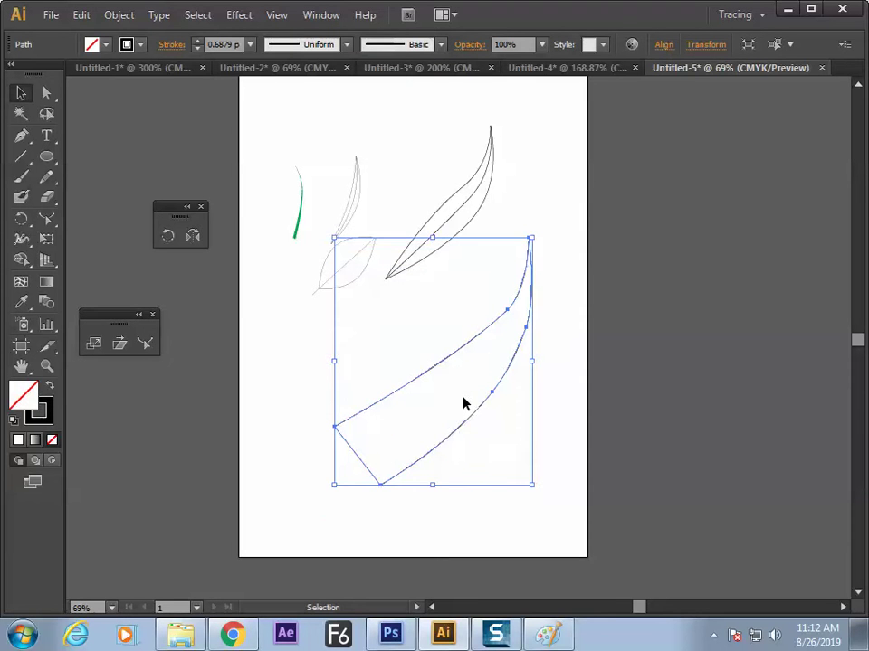
click(511, 416)
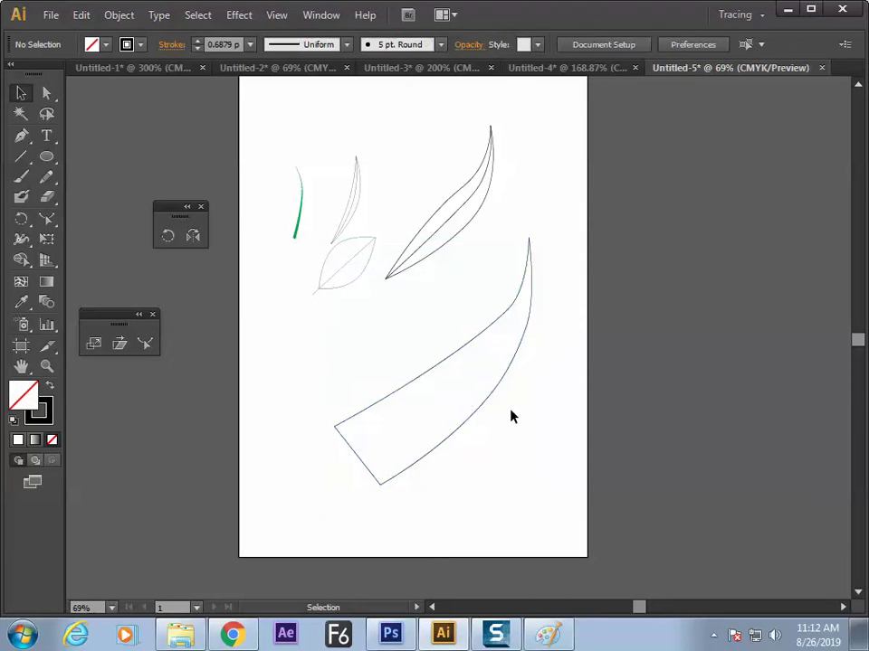
Step: Swap the blade's fill and stroke to give it a solid black fill
click(477, 406)
key(shift+x)
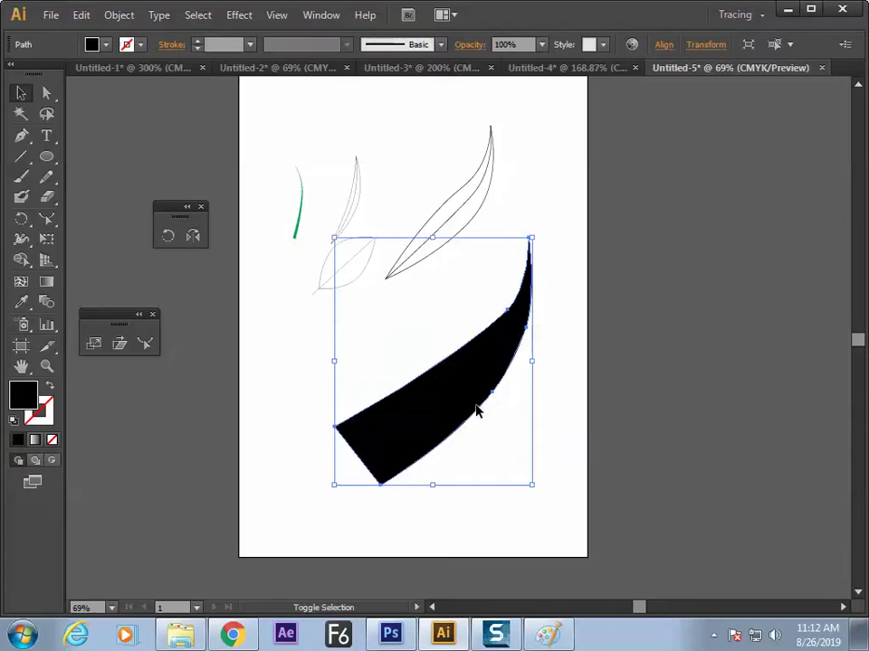
click(581, 382)
Step: Move the blade slightly up and left and reset it to the default white fill and black stroke
key(ctrl+plus)
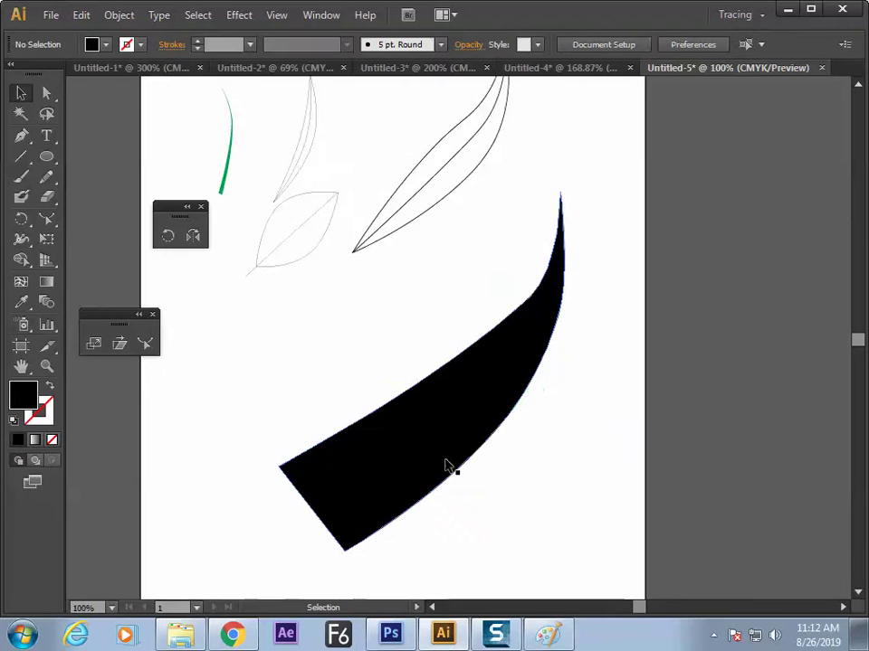
scroll(444, 454, down, 2)
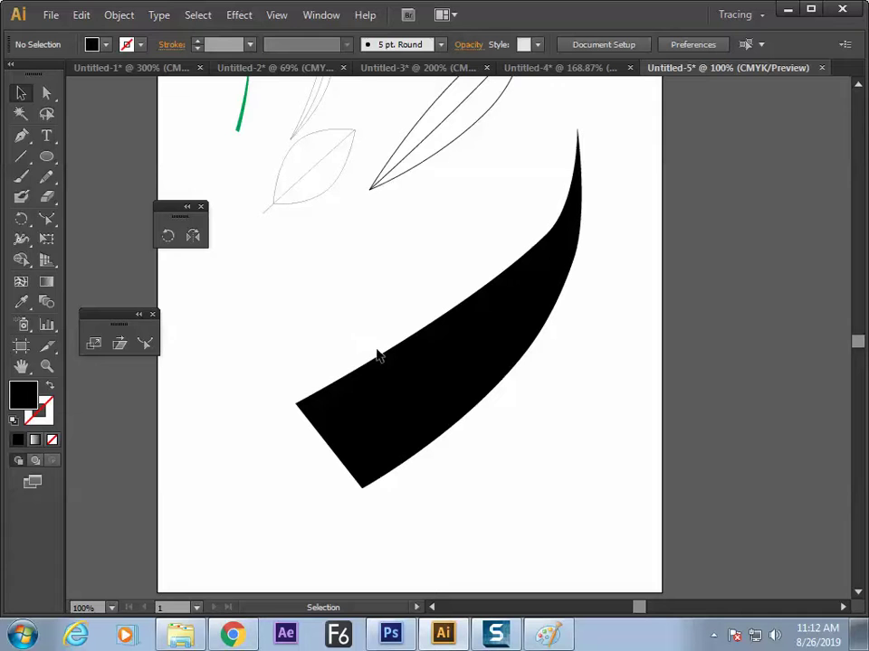
drag(407, 407, 375, 384)
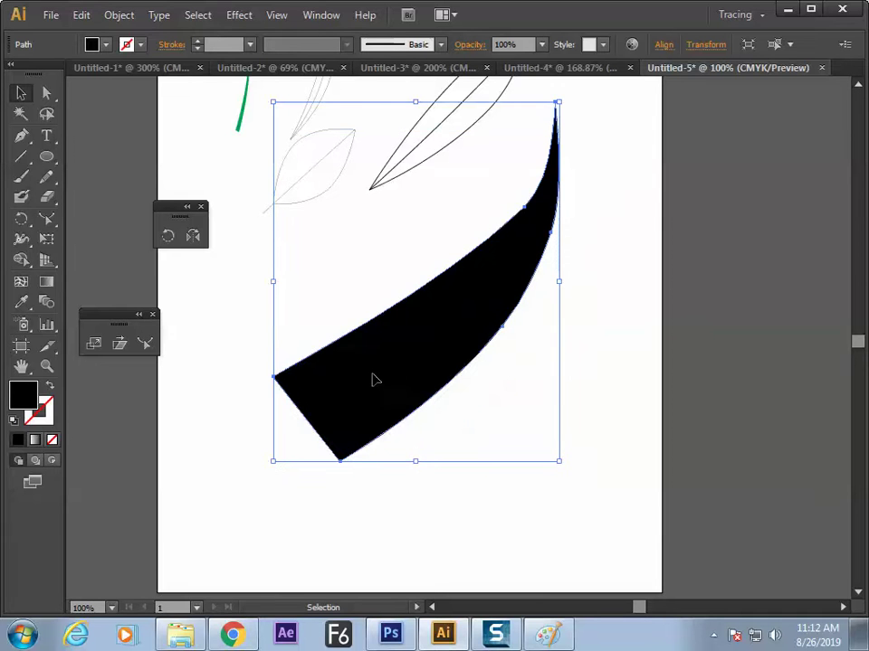
key(d)
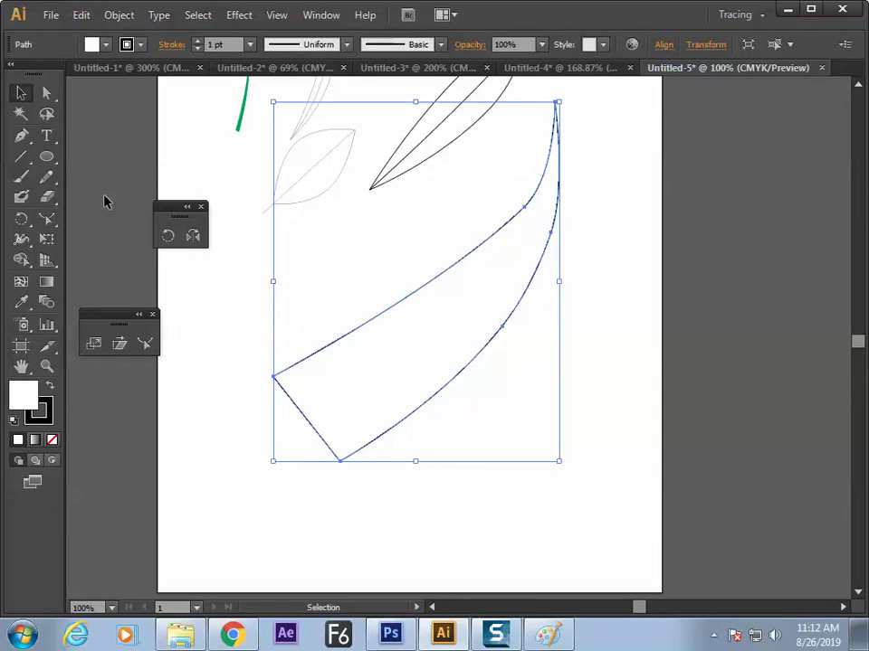
Step: Redraw the blade's square lower end with the Pencil tool as a rounded handle with small notches on both sides
key(n)
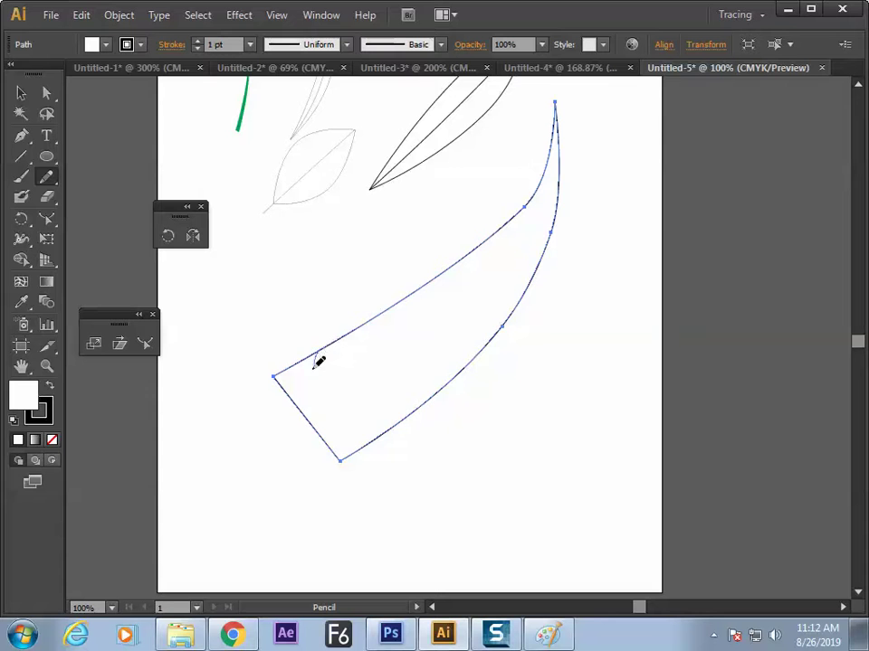
mouse_move(315, 353)
mouse_down()
mouse_move(272, 377)
mouse_move(257, 422)
mouse_move(283, 492)
mouse_move(300, 496)
mouse_move(399, 424)
mouse_up()
key(v)
click(360, 536)
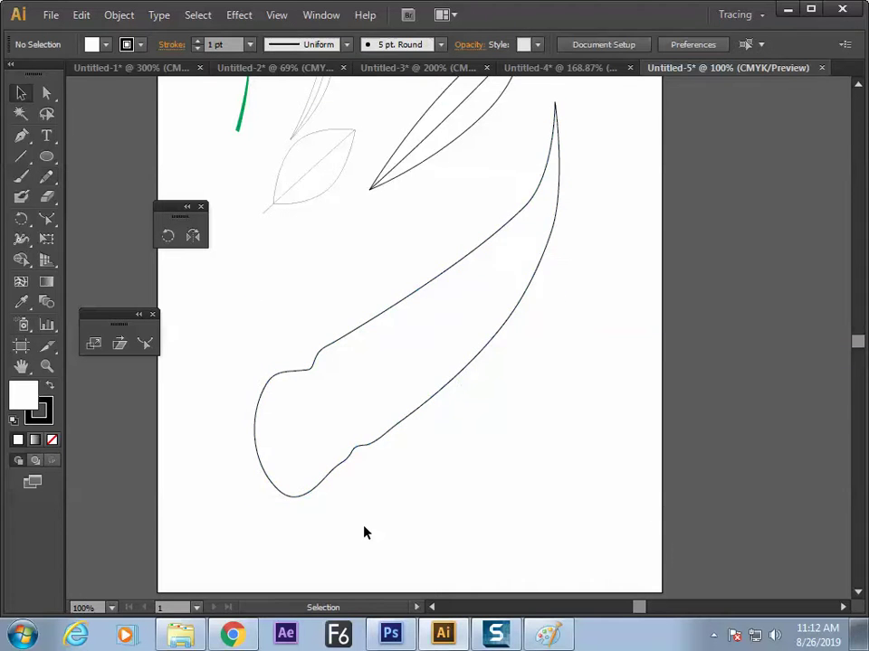
Step: Lengthen the handle by moving only its rounded end's anchor points down and left
key(a)
drag(229, 369, 328, 532)
drag(310, 494, 256, 529)
key(v)
click(380, 513)
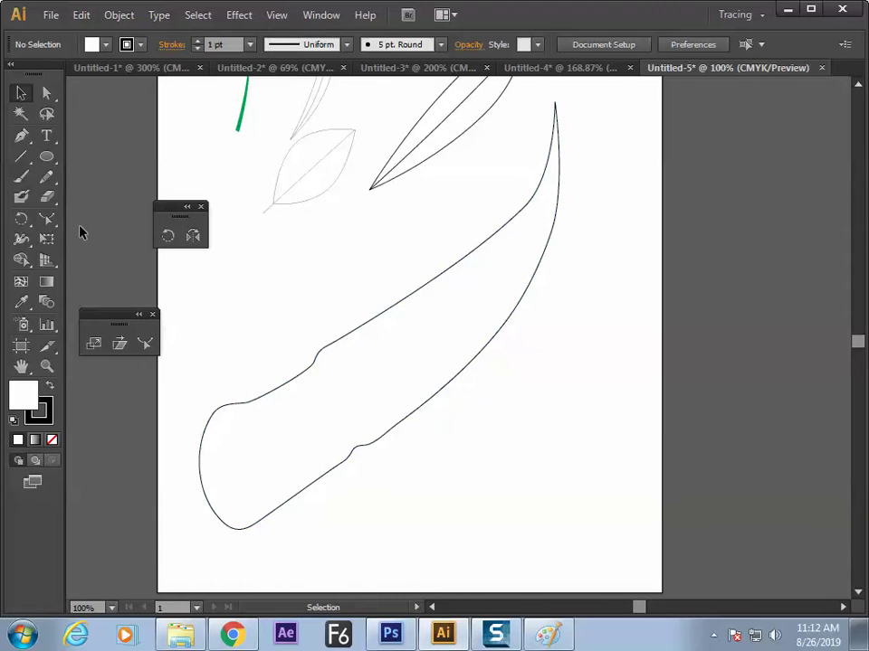
Step: Draw a curved Pencil line across the knife through the handle notches and use it to divide the object below
key(n)
drag(313, 328, 404, 482)
key(v)
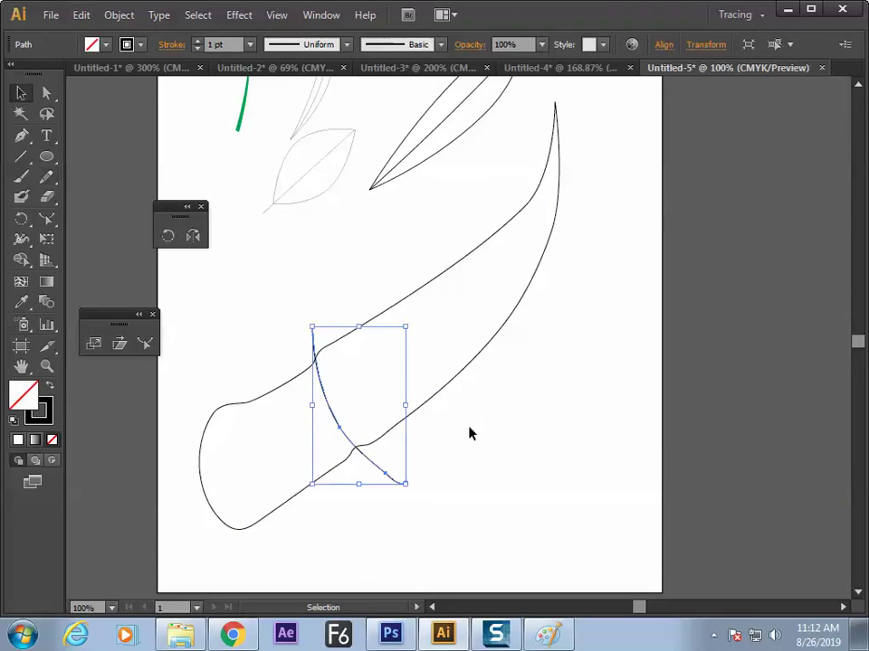
click(470, 435)
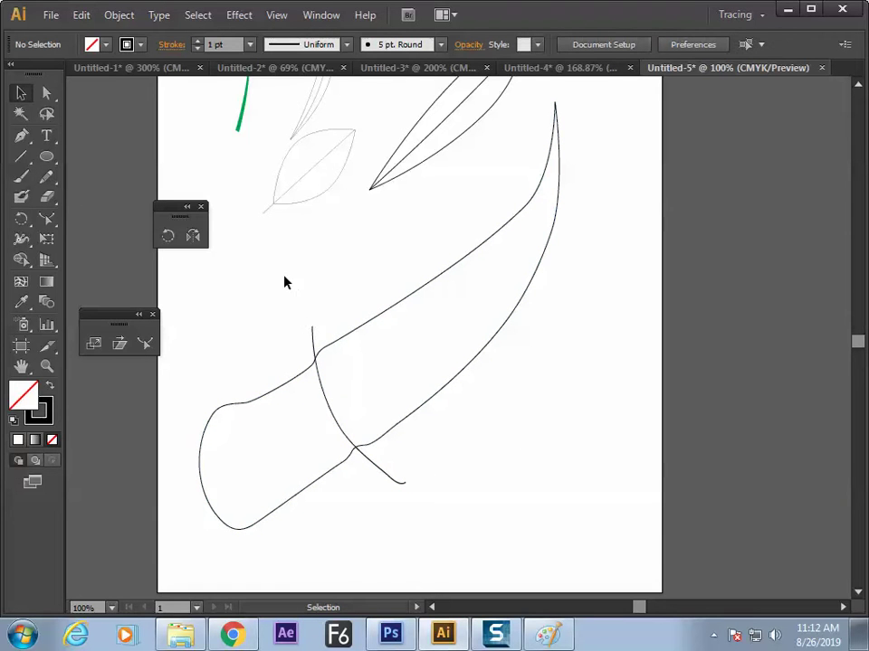
drag(323, 333, 325, 335)
click(126, 17)
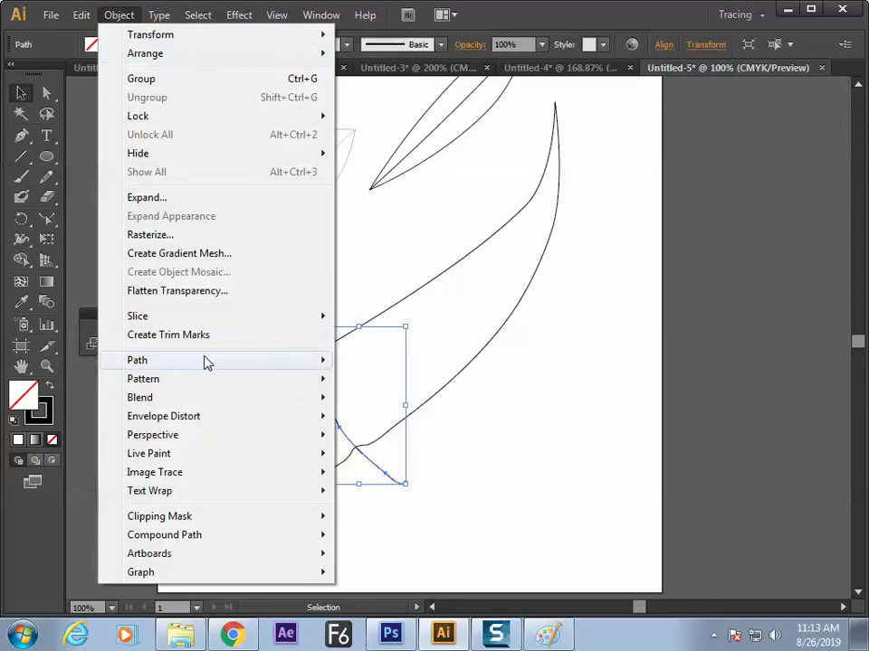
mouse_move(226, 360)
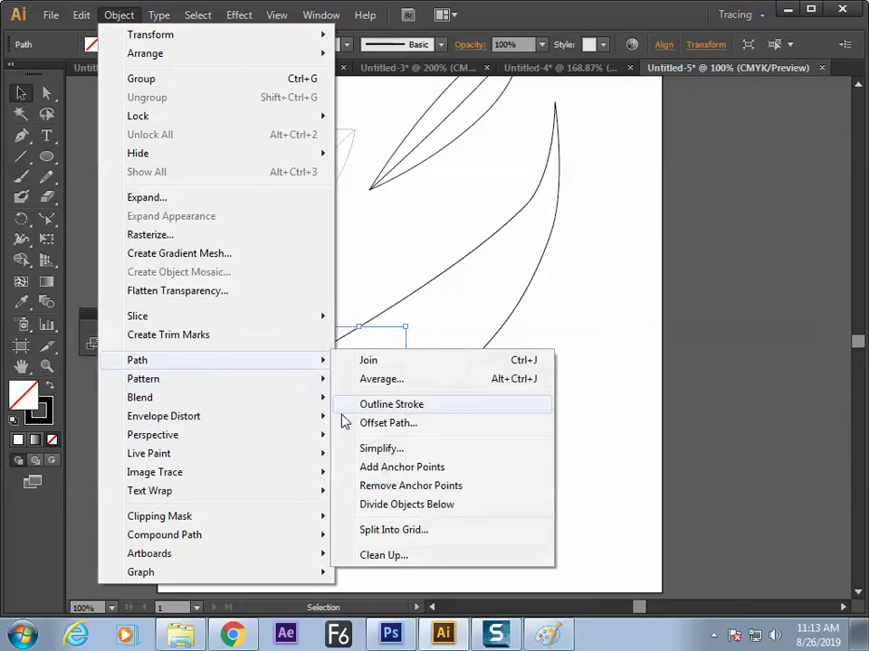
click(393, 504)
Step: Swap the blade piece's fill and stroke so it is black-filled, keeping the handle white
click(402, 361)
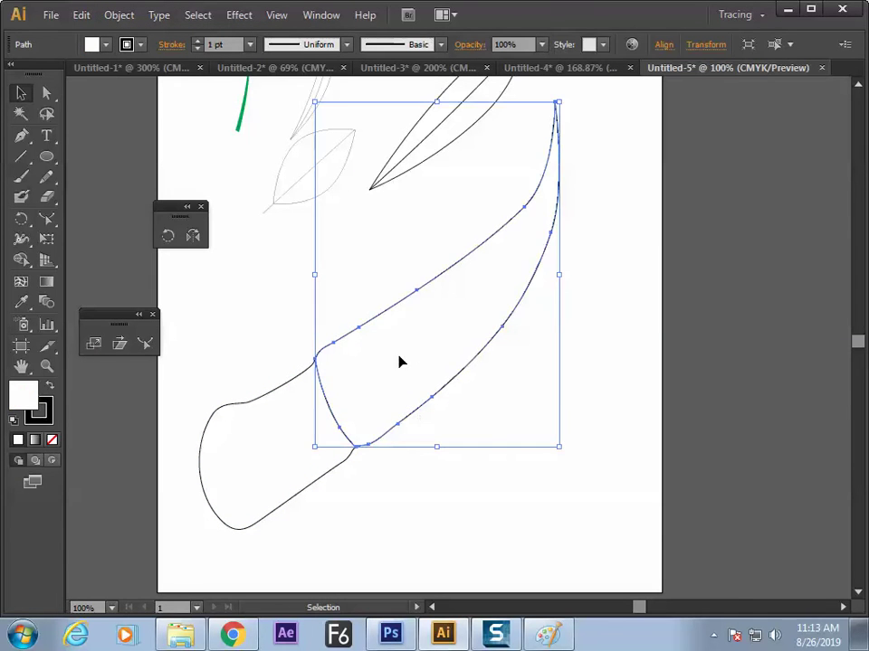
key(shift+x)
click(403, 547)
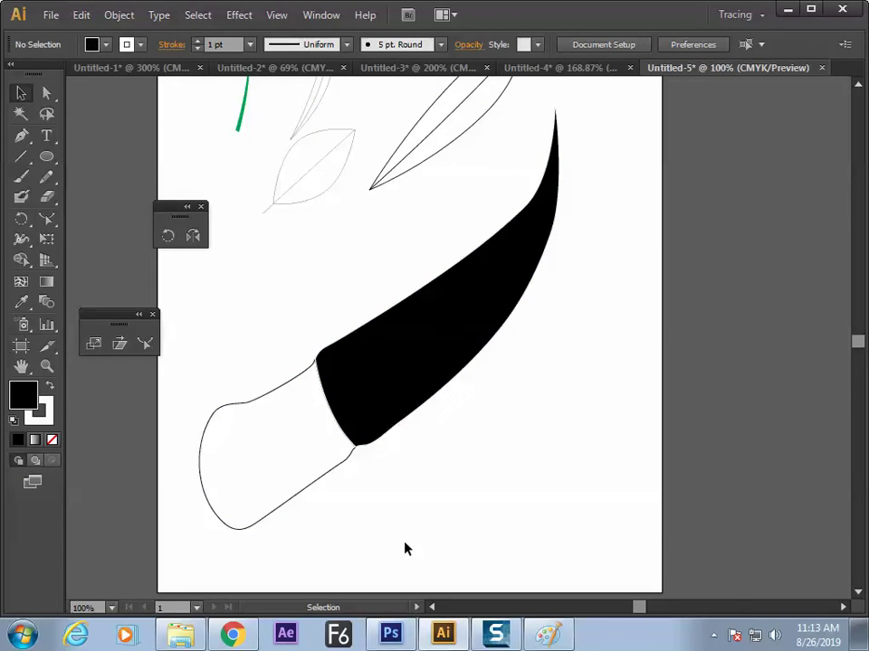
click(288, 416)
click(401, 497)
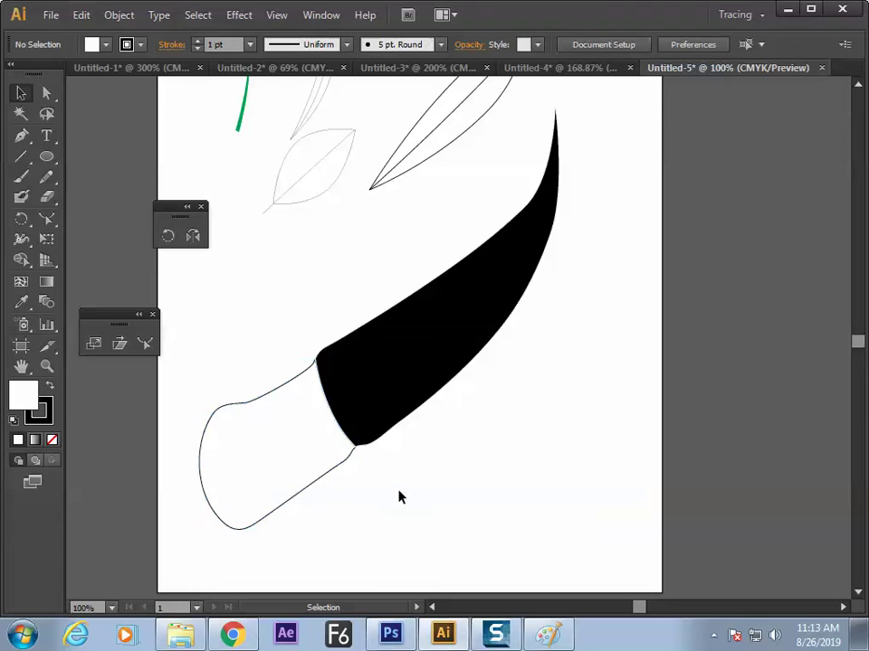
Step: Select both knife pieces, switch to full-screen mode with the menu bar, and place the floating Reshape tool group below the Rotate group
drag(448, 473, 272, 344)
drag(386, 382, 384, 411)
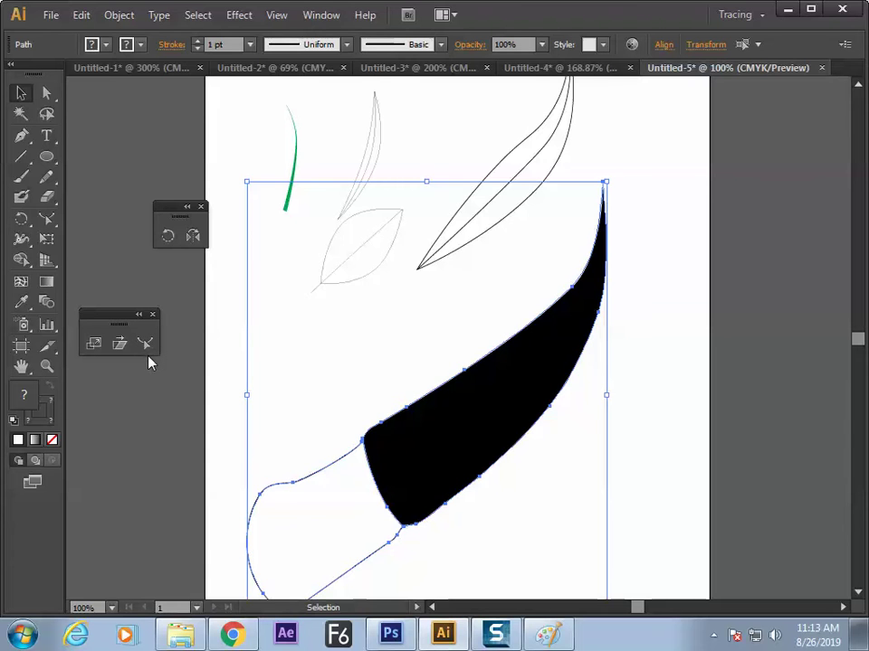
key(f)
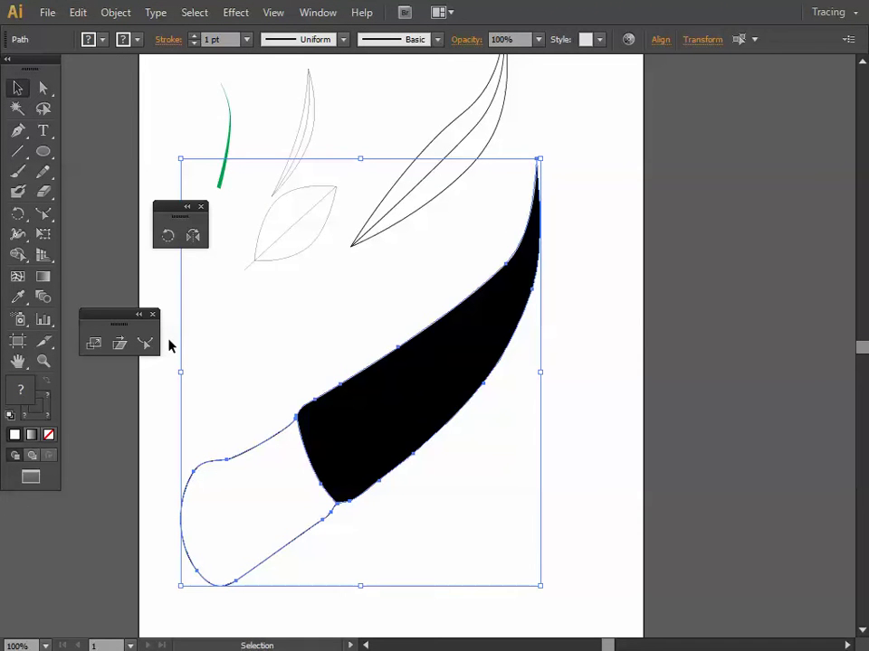
drag(43, 214, 180, 252)
drag(120, 320, 156, 260)
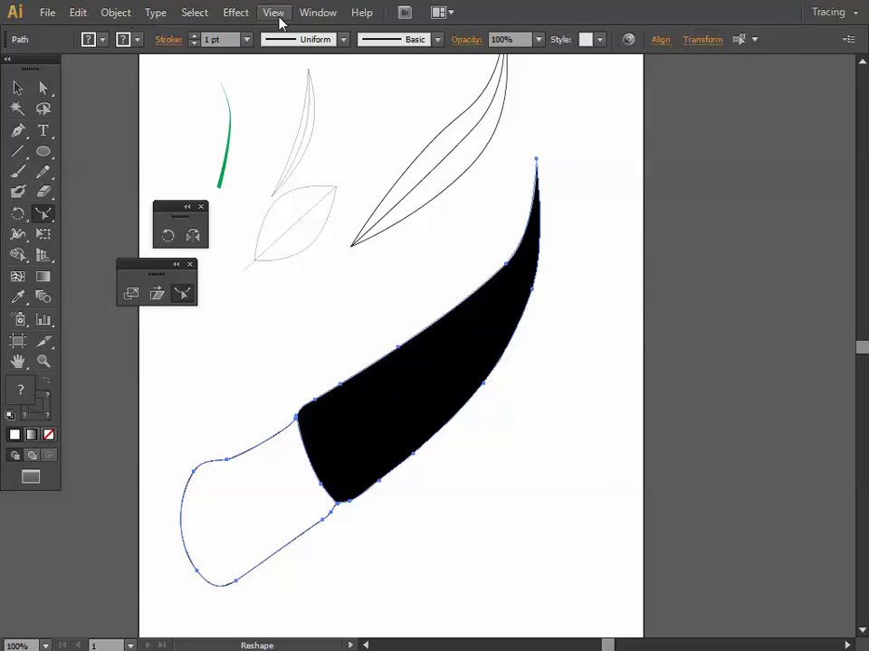
Step: Look over the available Distort & Transform effects without applying one
click(235, 13)
mouse_move(268, 151)
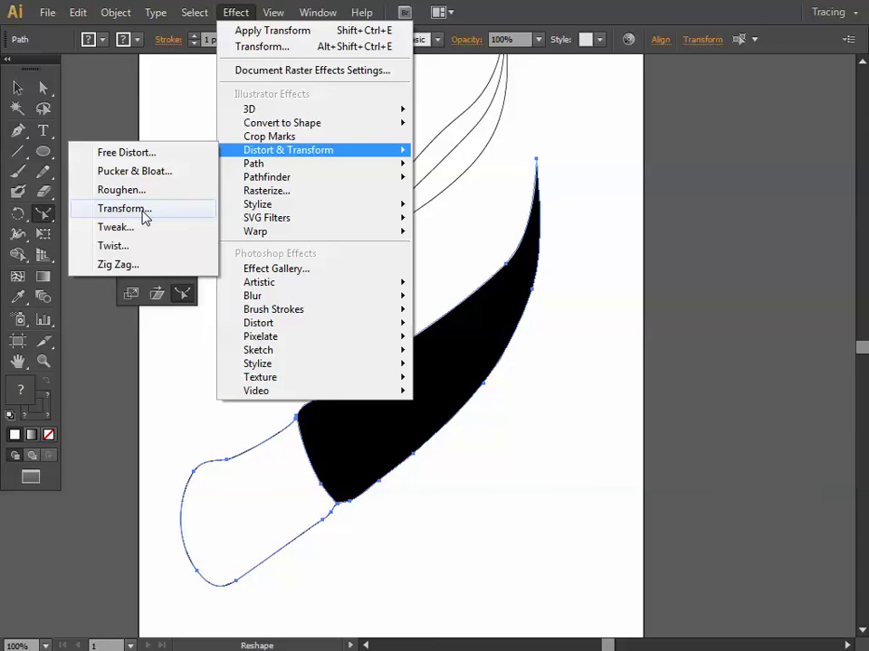
click(576, 398)
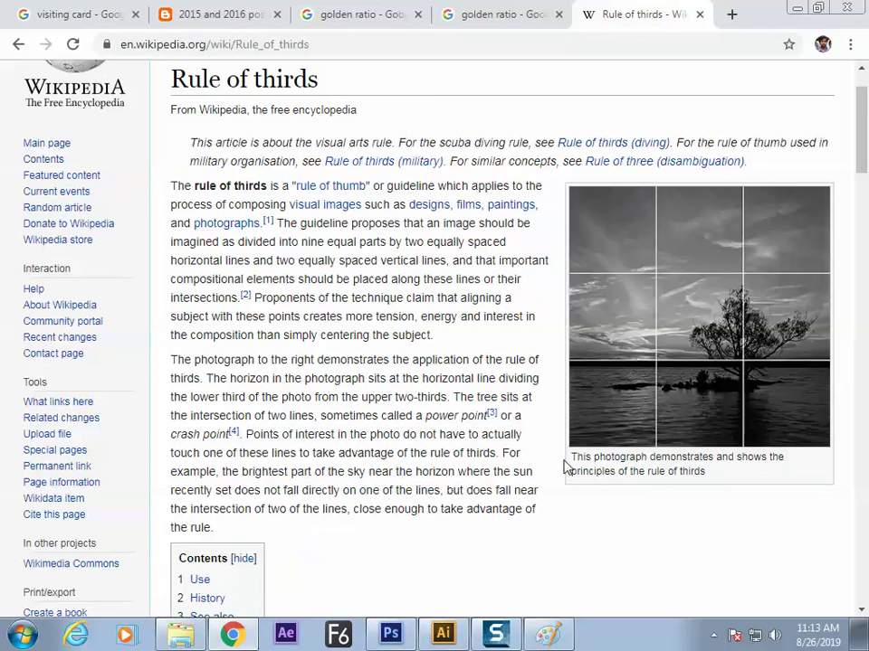
Step: Switch to Paint, review the handwritten notes on math operations and the golden ratio, and return to the browser's Rule of thirds article
click(547, 635)
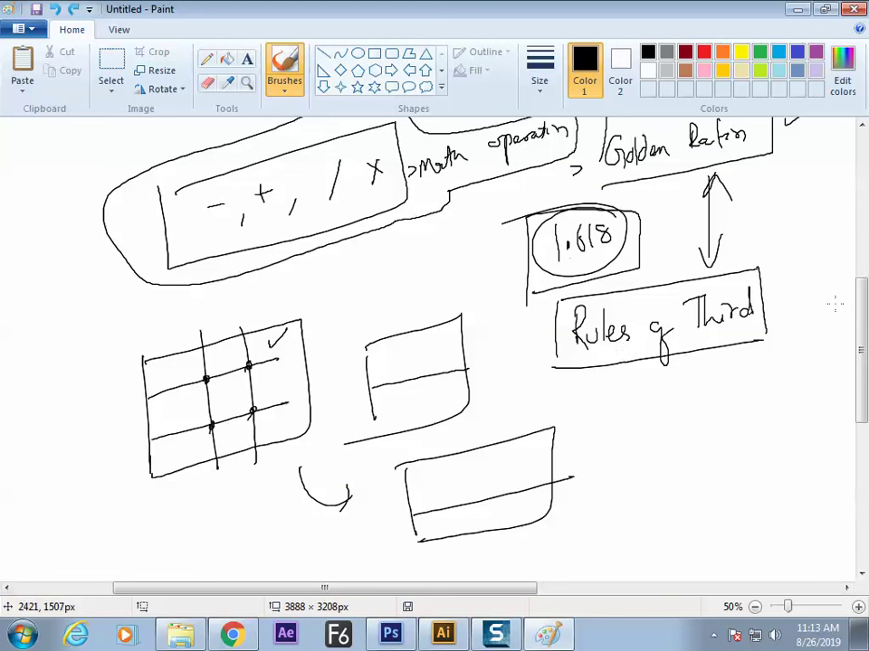
scroll(862, 285, up, 2)
scroll(863, 286, up, 3)
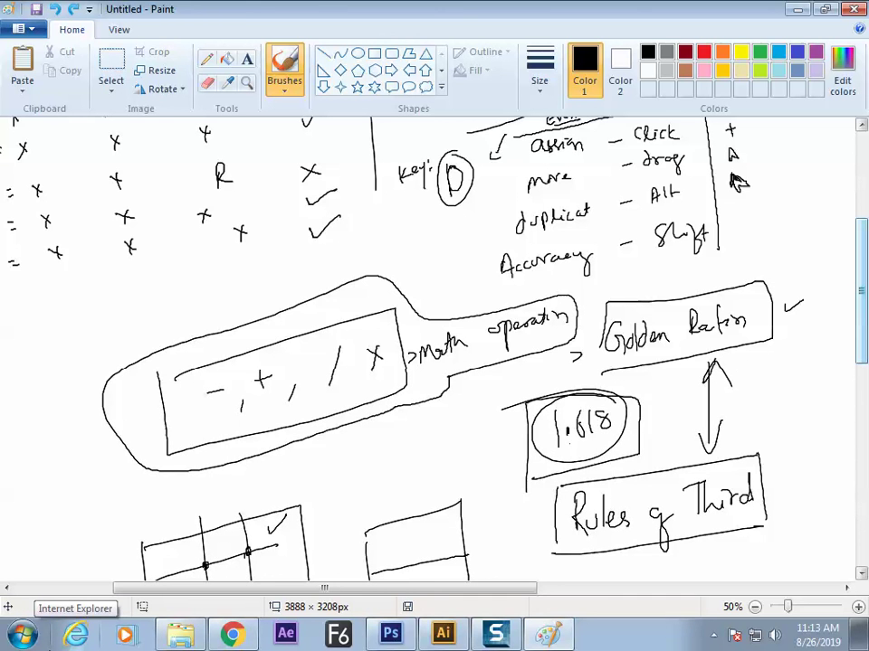
key(alt+Tab)
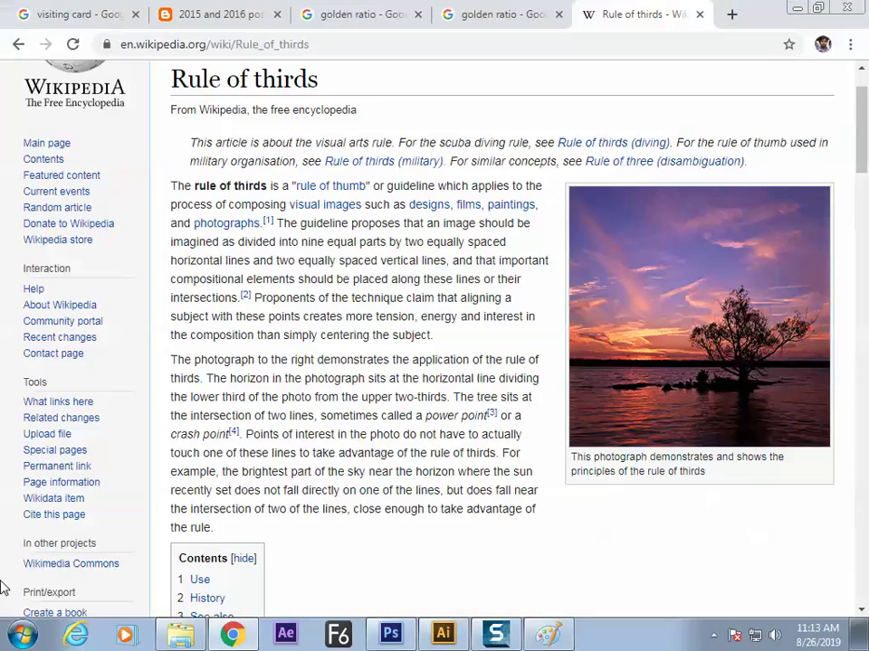